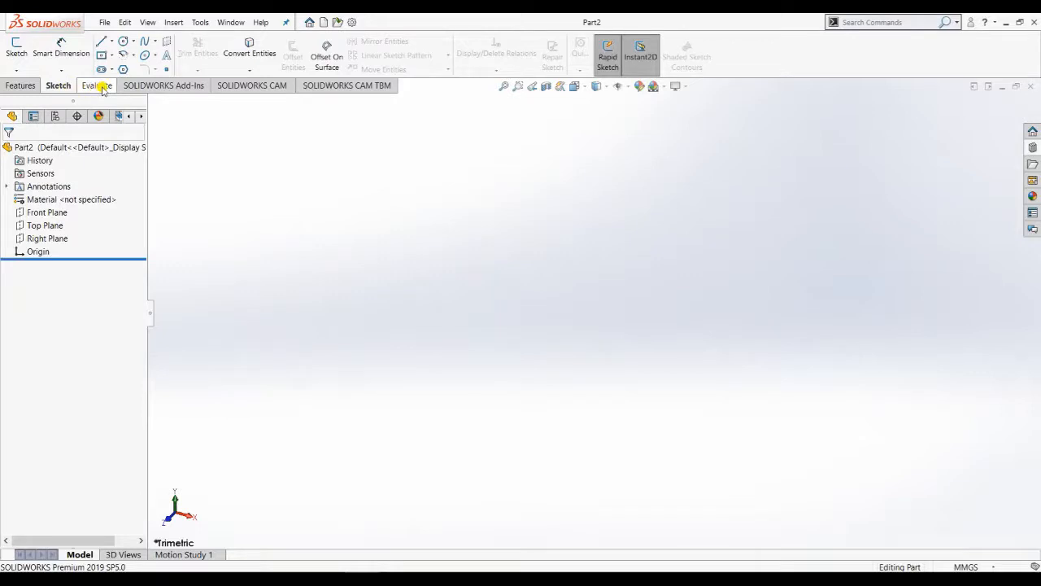
- Add the Surfaces toolset to the CommandManager
right_click(255, 87)
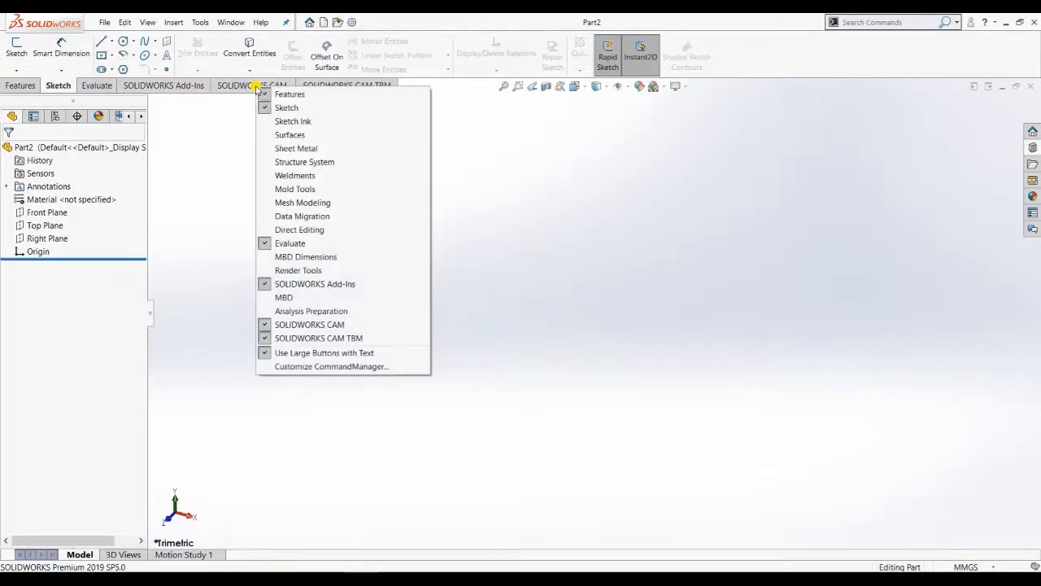
left_click(263, 136)
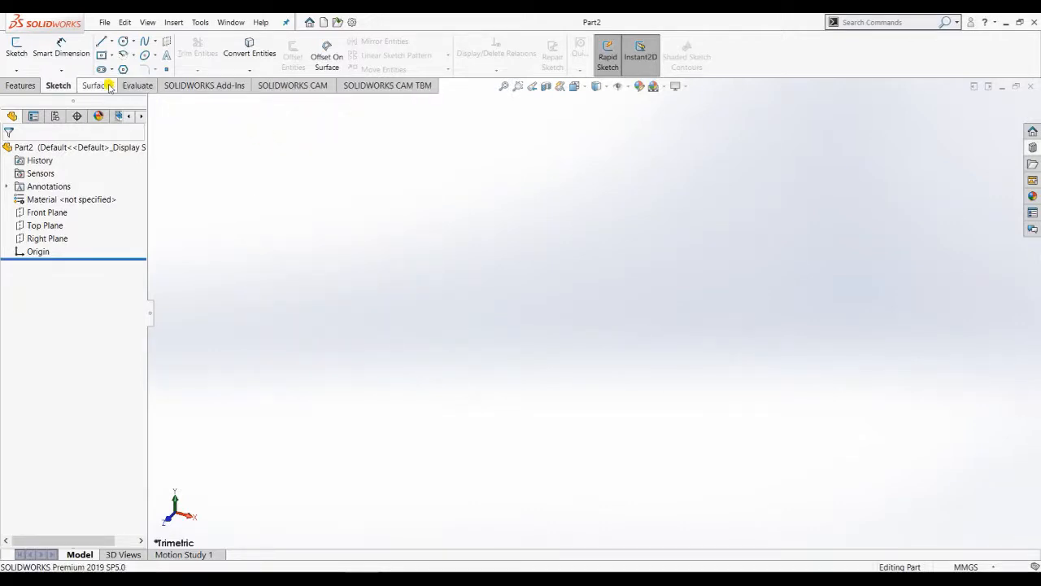
- Hide the Sketch toolset from the CommandManager, restore it and make it active
right_click(109, 87)
left_click(104, 102)
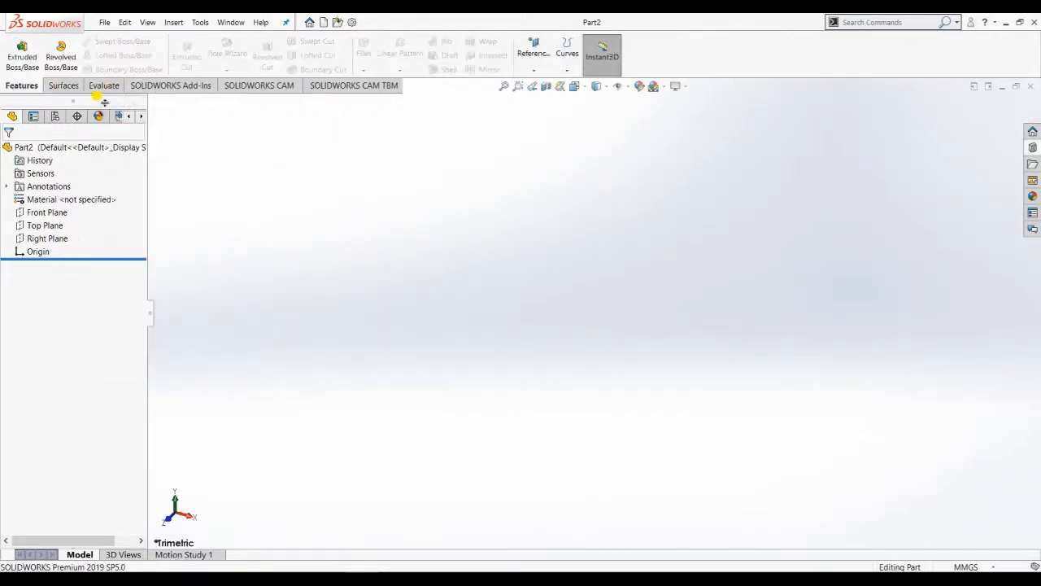
right_click(184, 88)
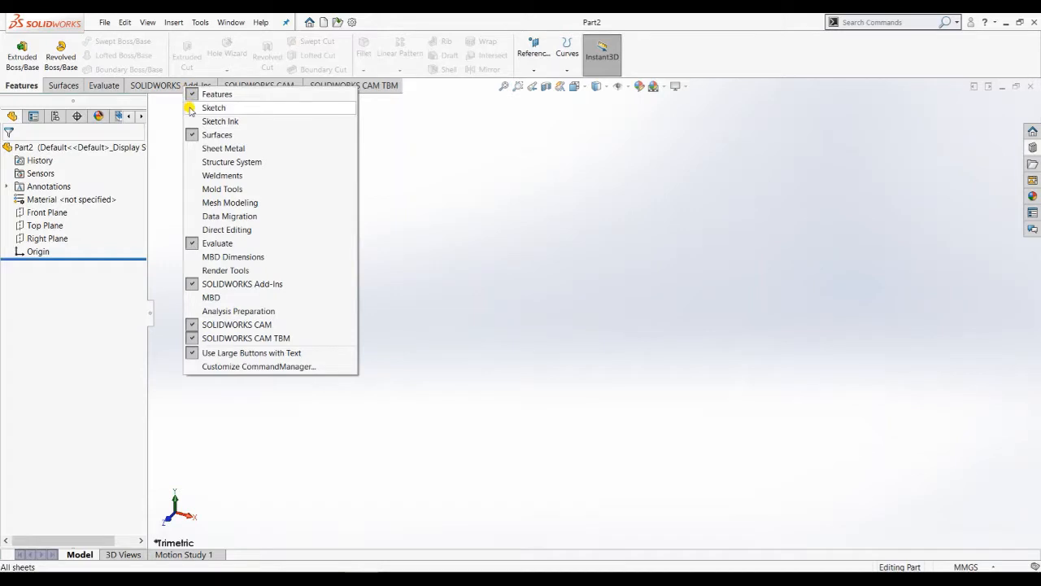
left_click(190, 108)
left_click(54, 87)
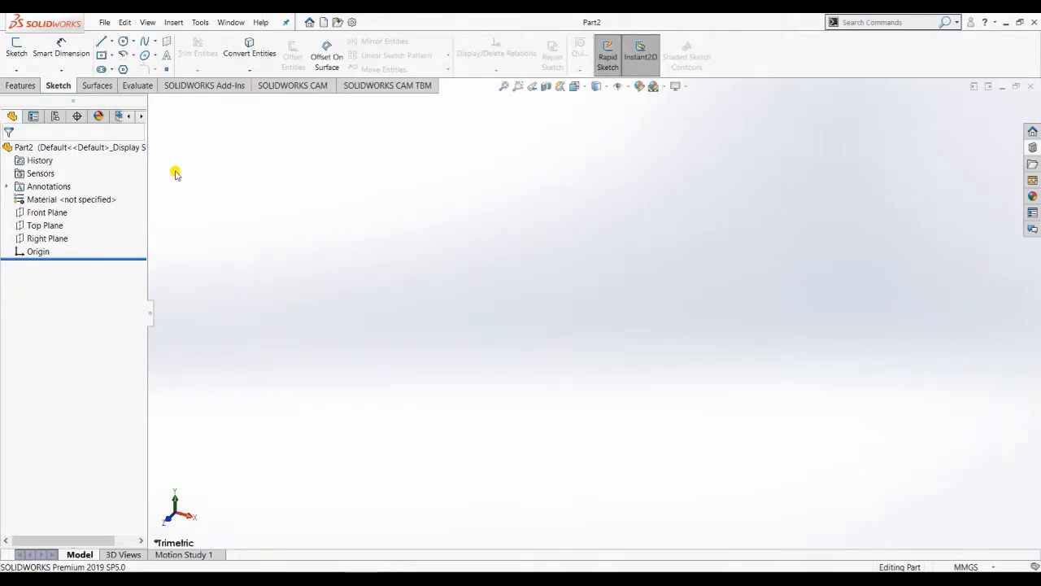
- Start and abandon a new sketch, and toggle the visibility of the primary planes on and off
left_click(15, 47)
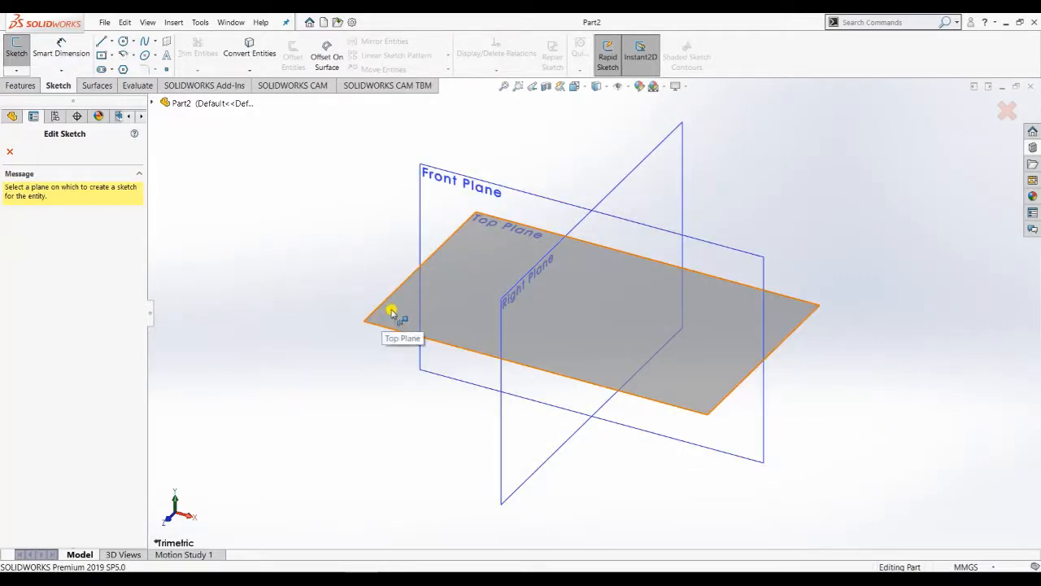
left_click(9, 151)
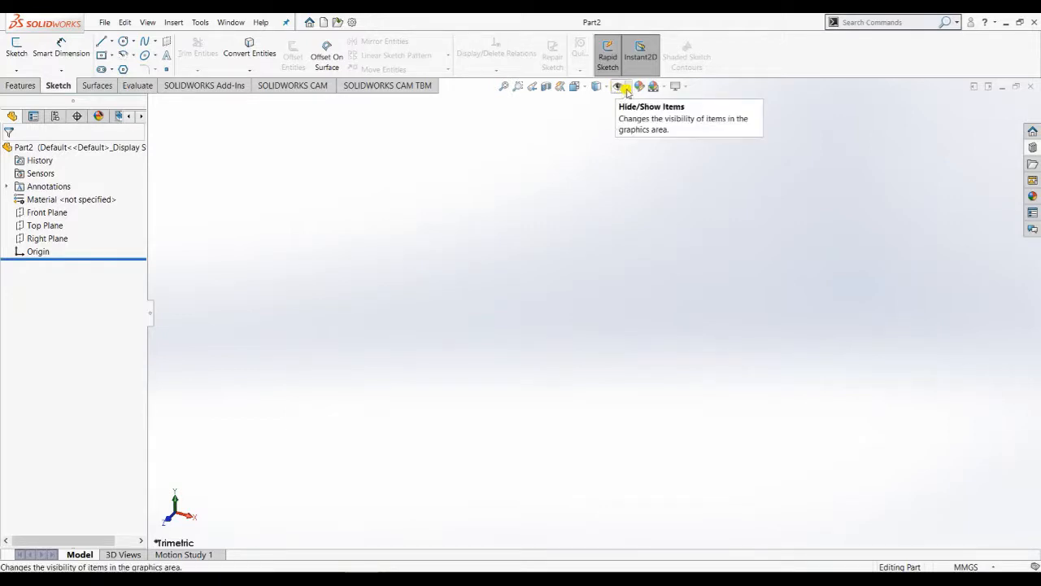
left_click(629, 89)
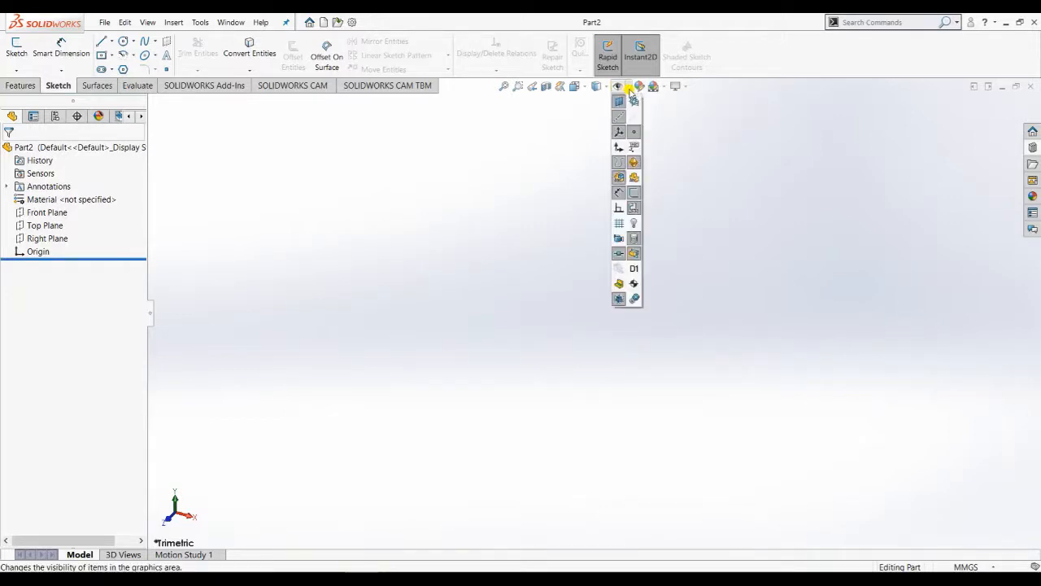
left_click(635, 101)
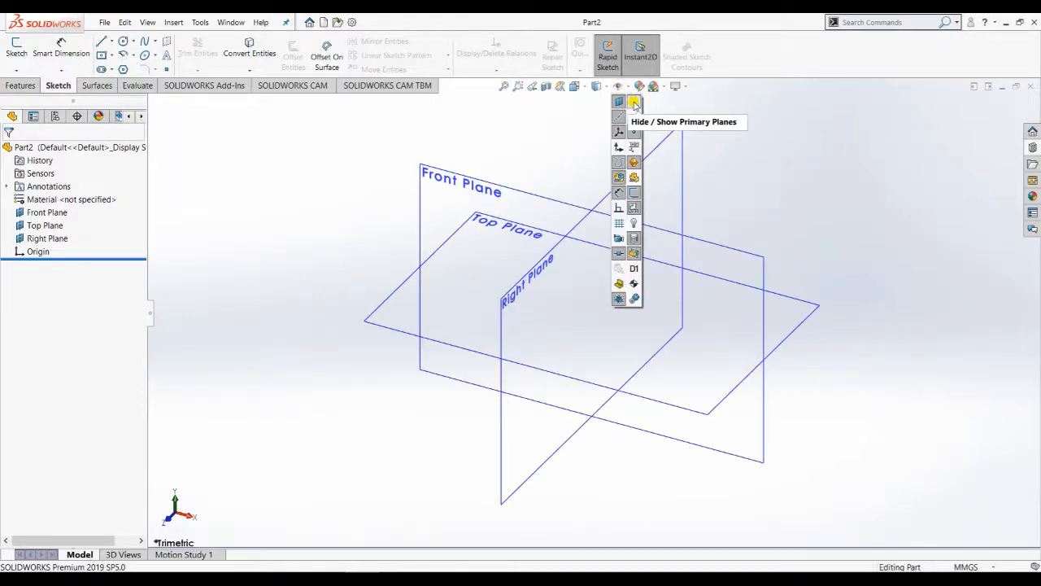
left_click(635, 102)
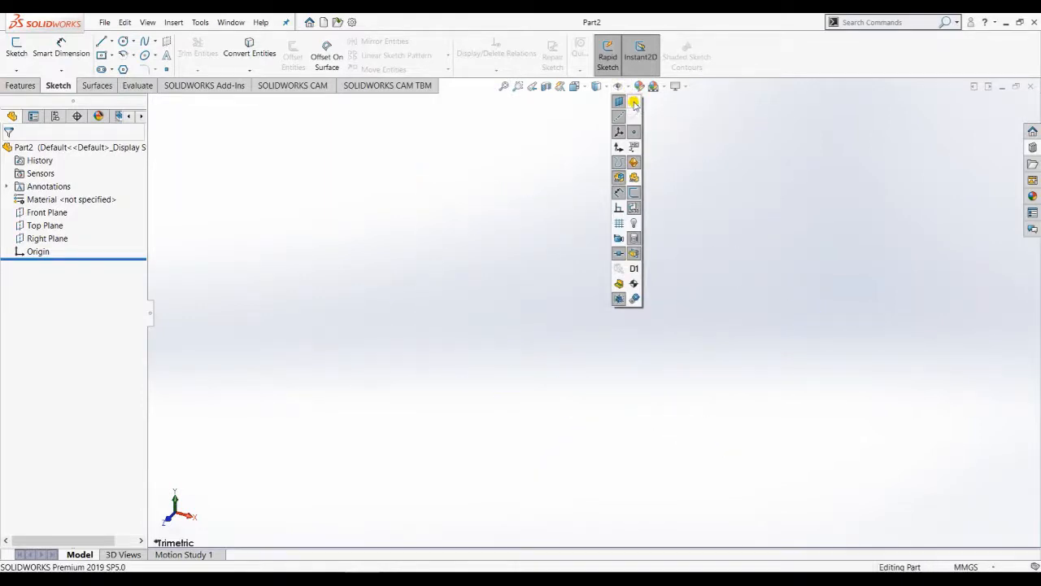
- Open a new sketch on the Top Plane and activate the Line tool
right_click(42, 228)
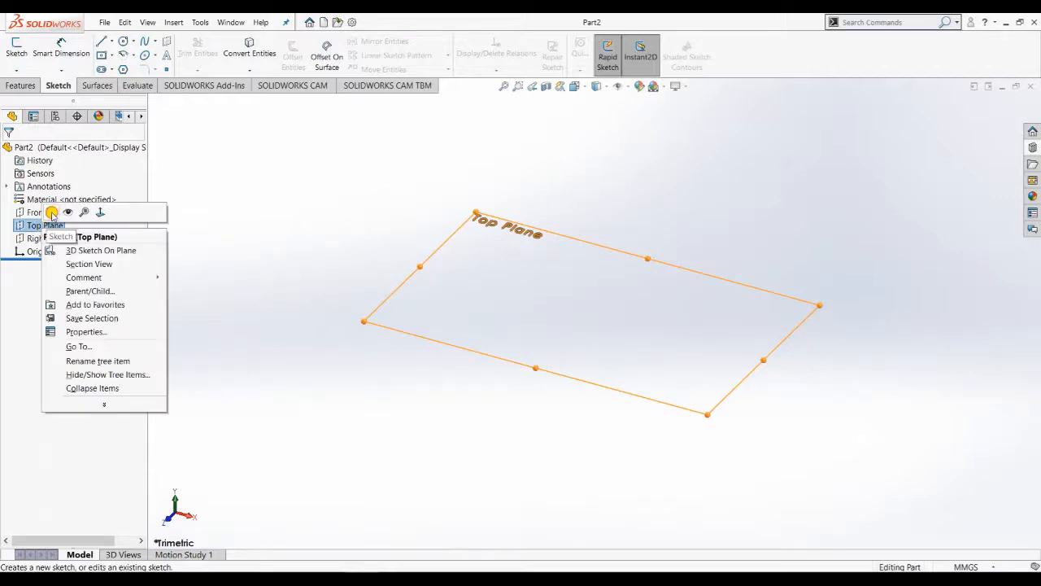
left_click(53, 212)
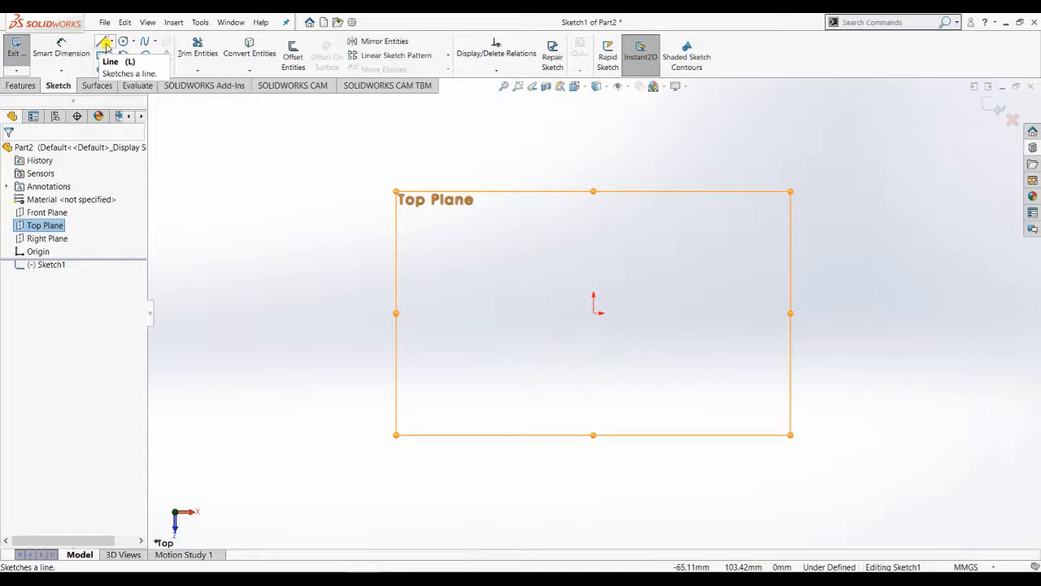
left_click(113, 42)
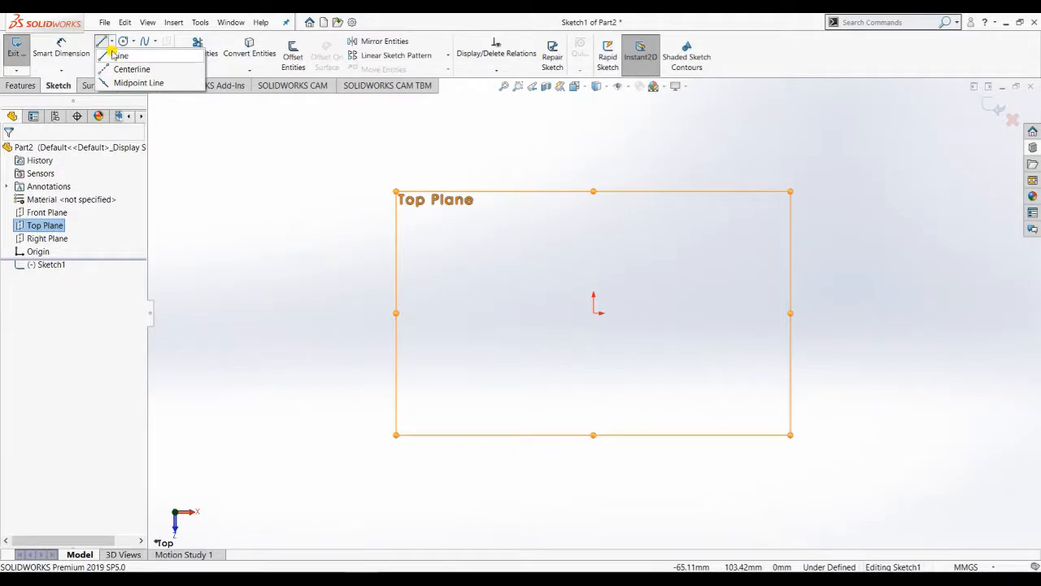
left_click(114, 55)
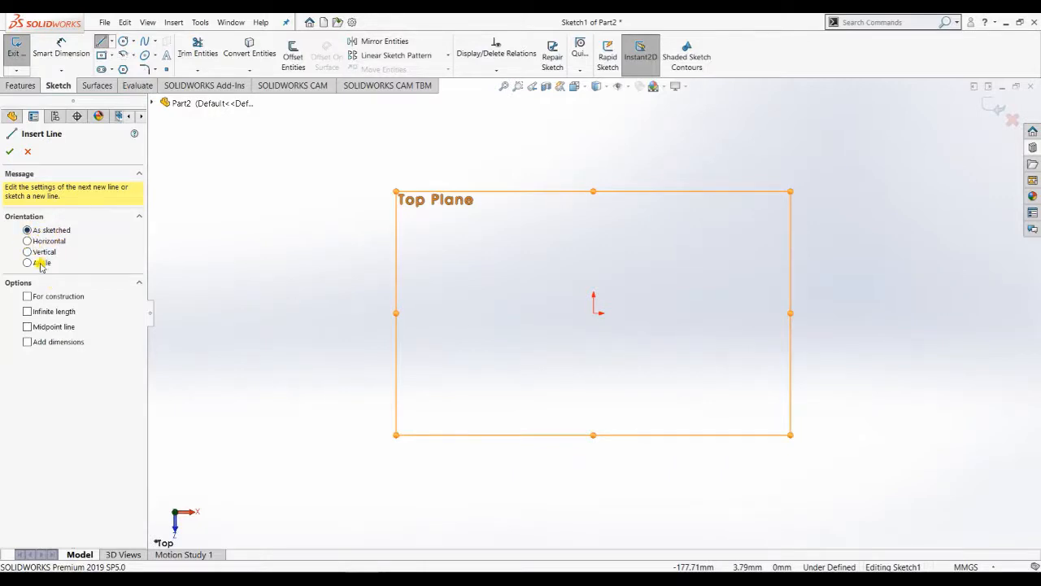
left_click(475, 314)
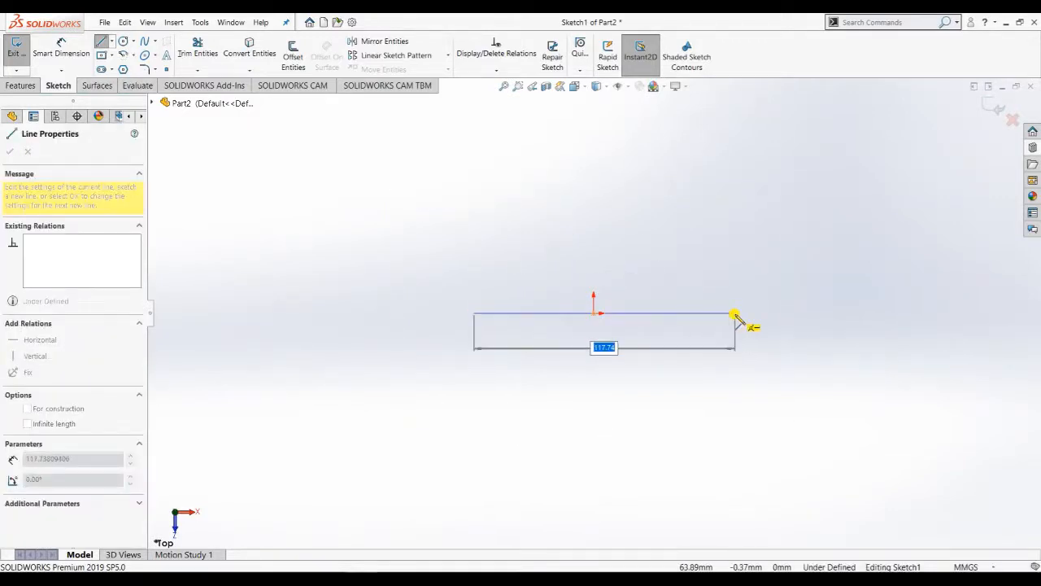
left_click(736, 315)
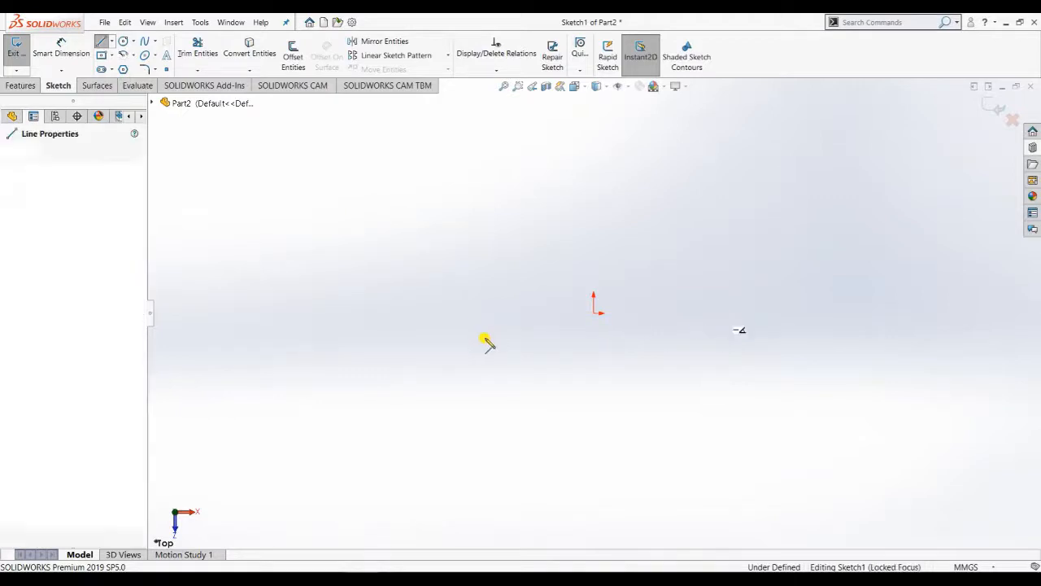
key("Escape")
- Sketch a slightly inclined, nearly horizontal line about 126 mm long passing just above the origin
left_click(457, 308)
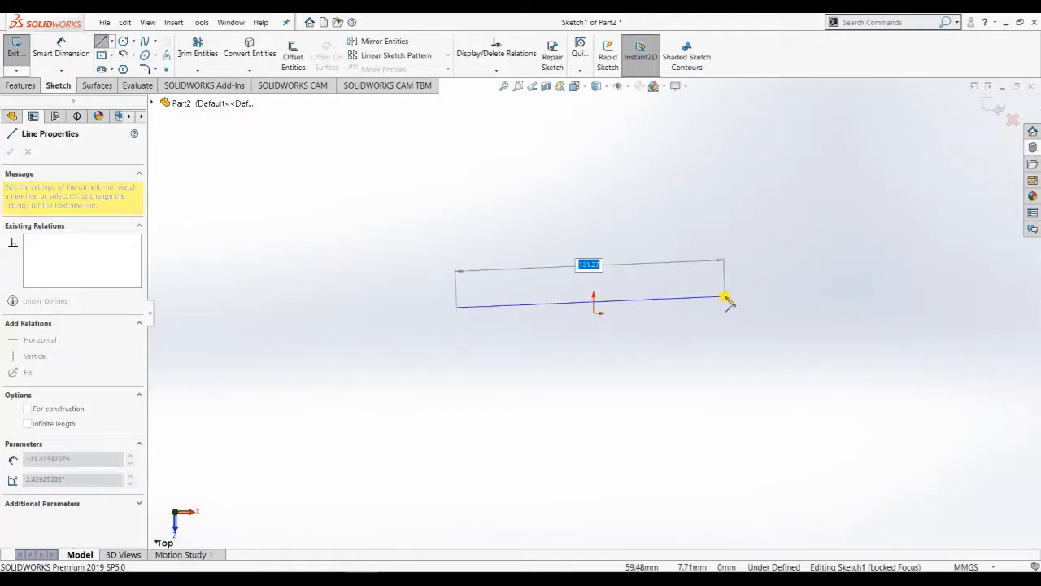
left_click(736, 303)
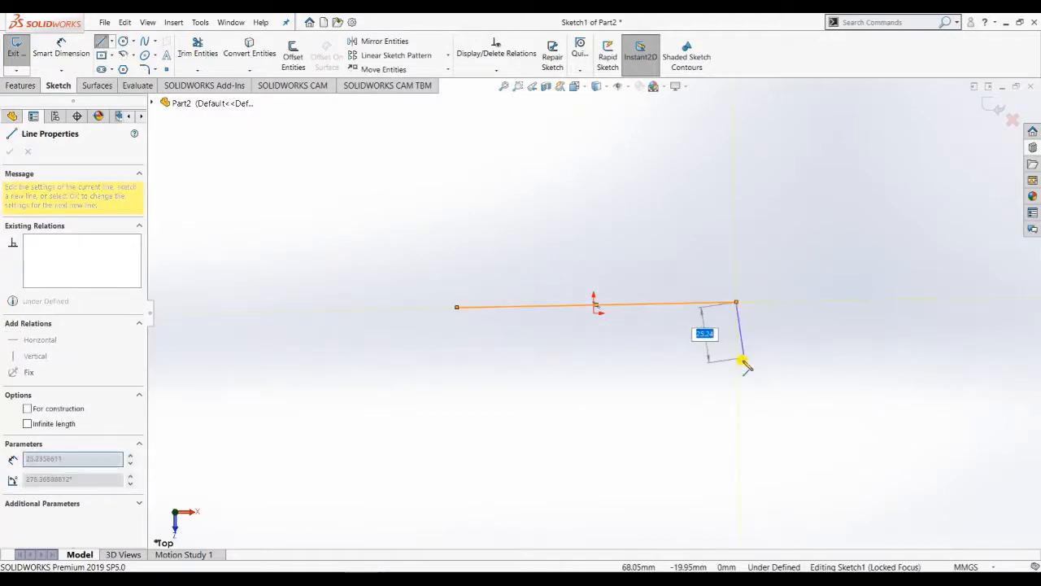
key("Escape")
key("Escape")
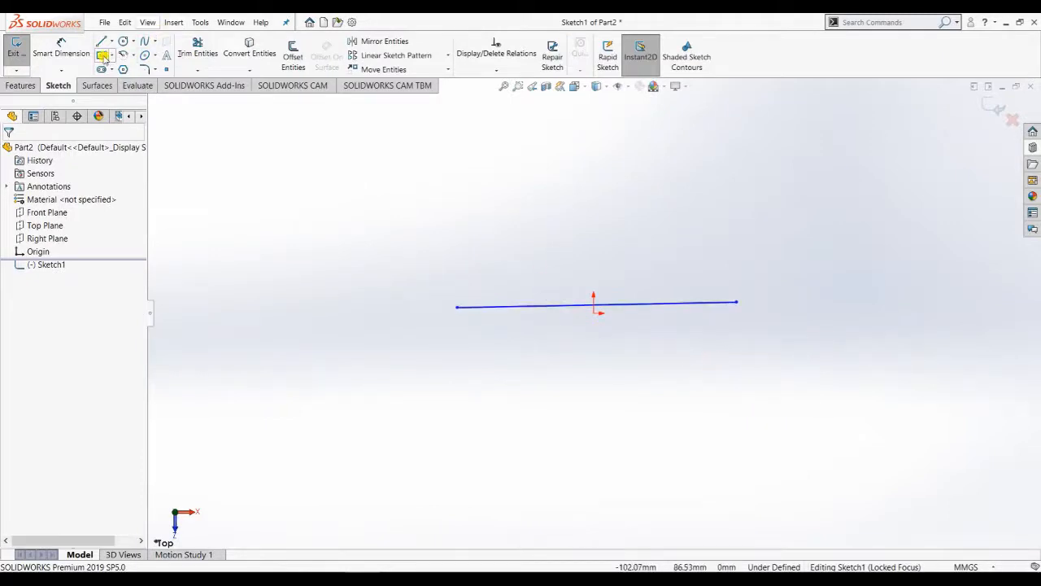
- Add a horizontal dimension of 120 mm above the line with Smart Dimension
left_click(61, 48)
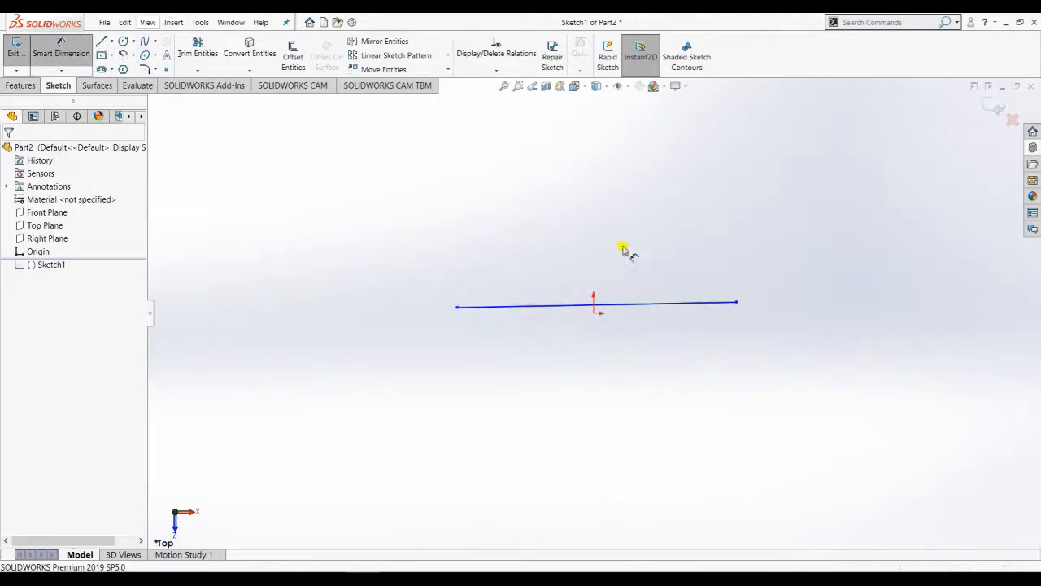
left_click(576, 300)
left_click(588, 275)
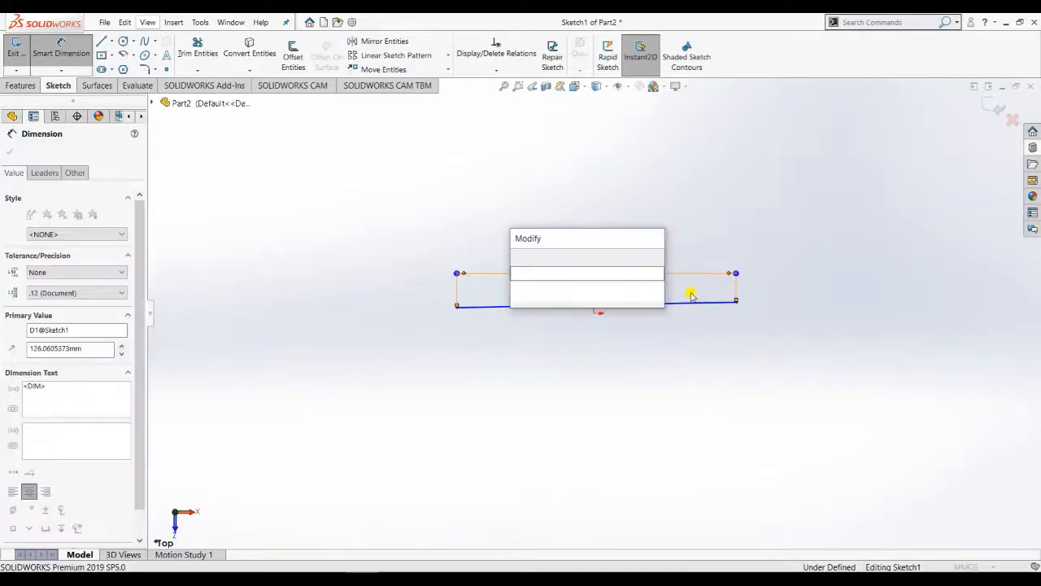
type("120")
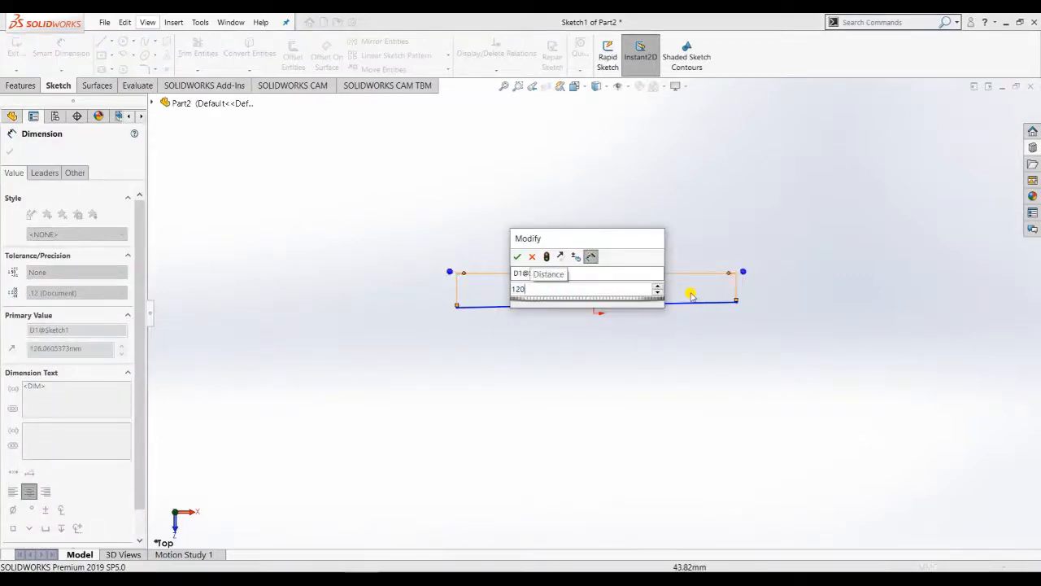
key("Return")
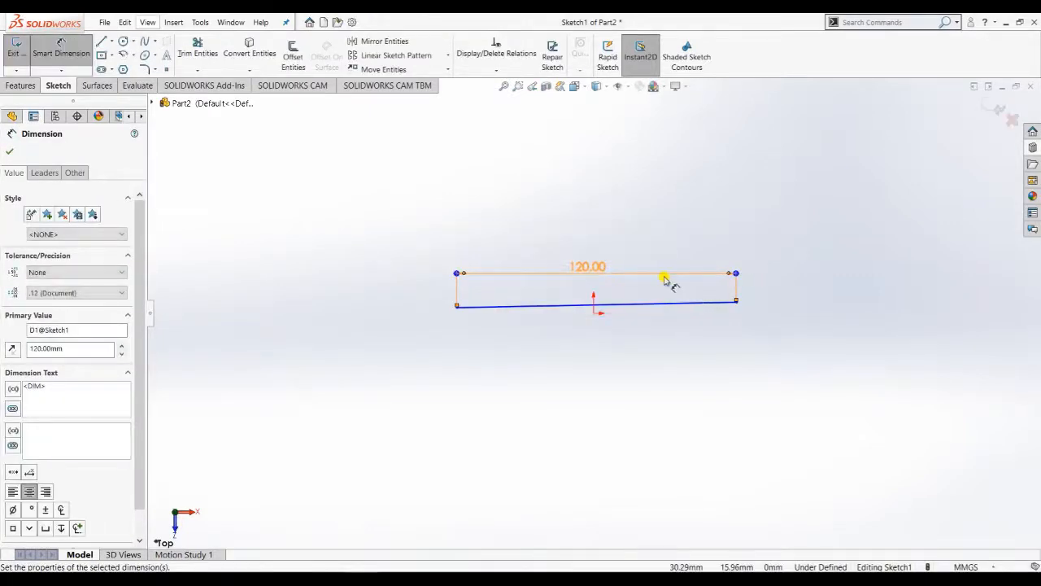
key("Escape")
- Give the line a Horizontal relation and convert it to construction geometry
left_click(569, 305)
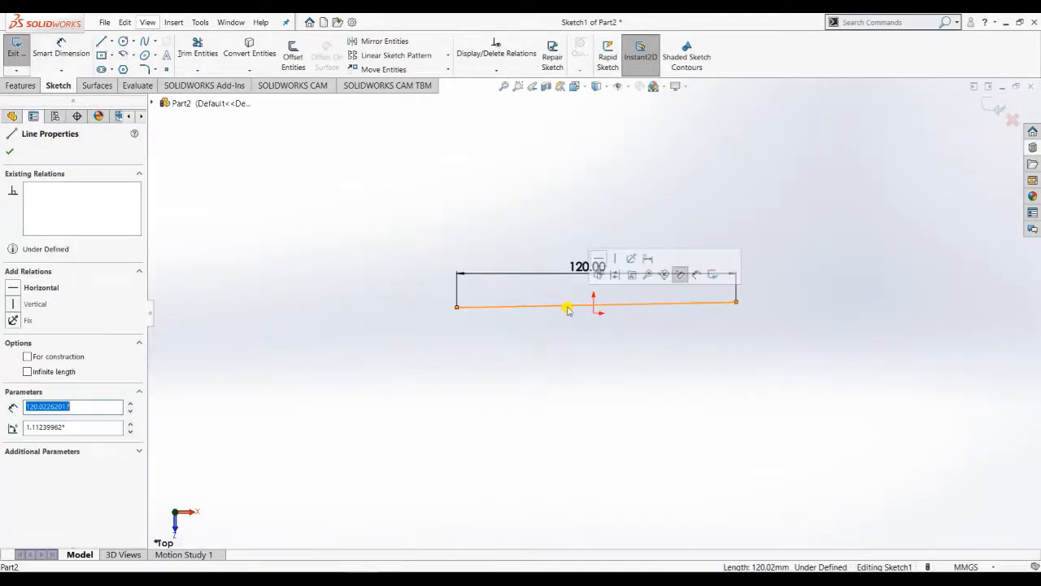
left_click(38, 289)
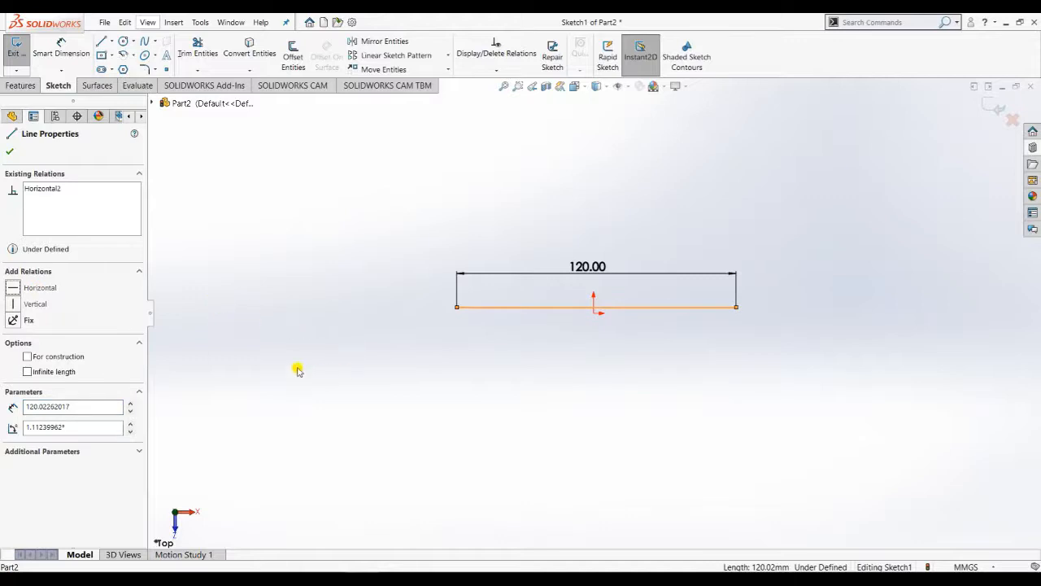
left_click(27, 358)
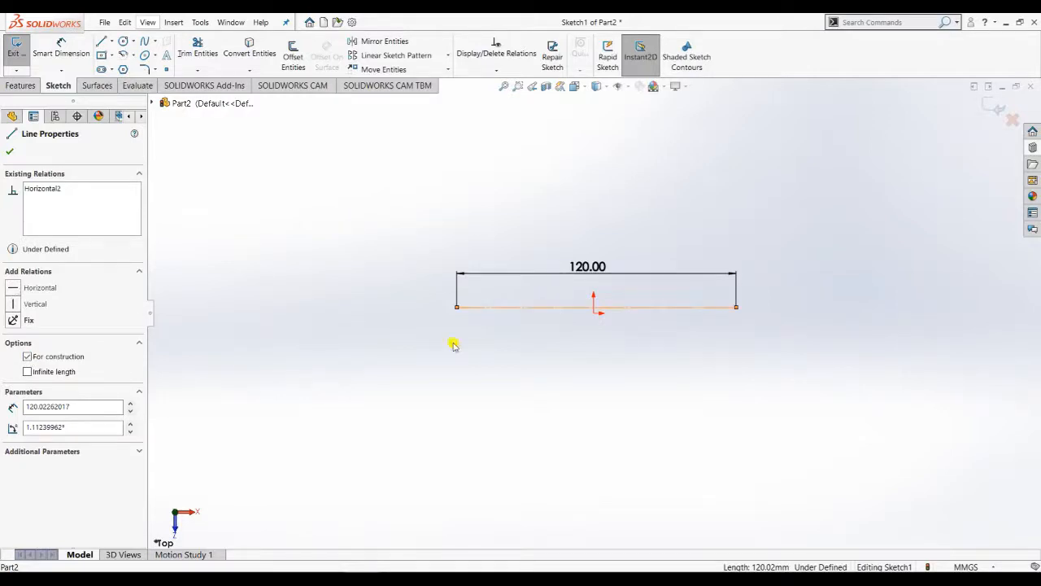
left_click(443, 389)
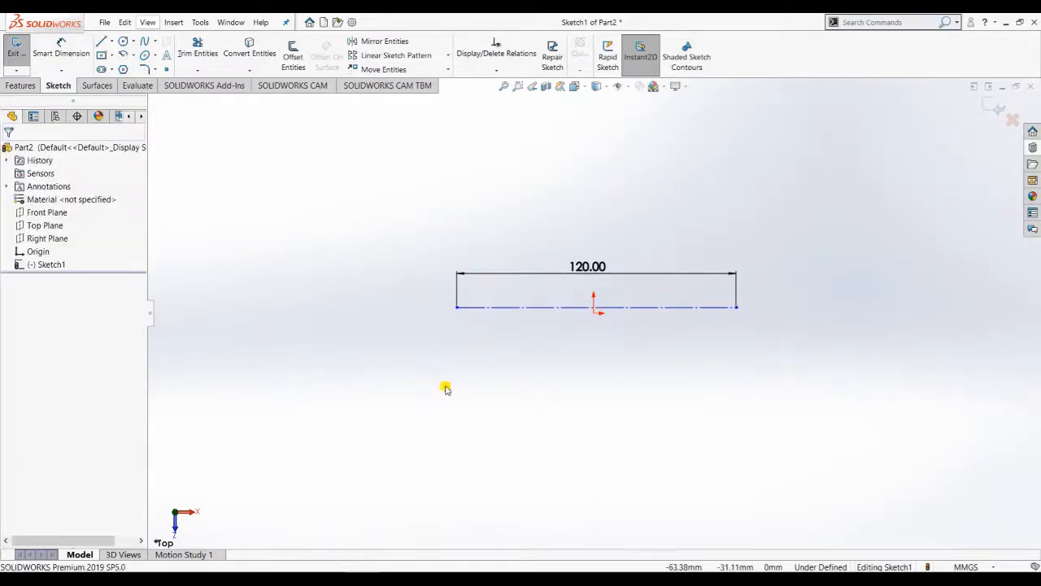
- Set the line's length dimension to 130 mm
left_click(567, 310)
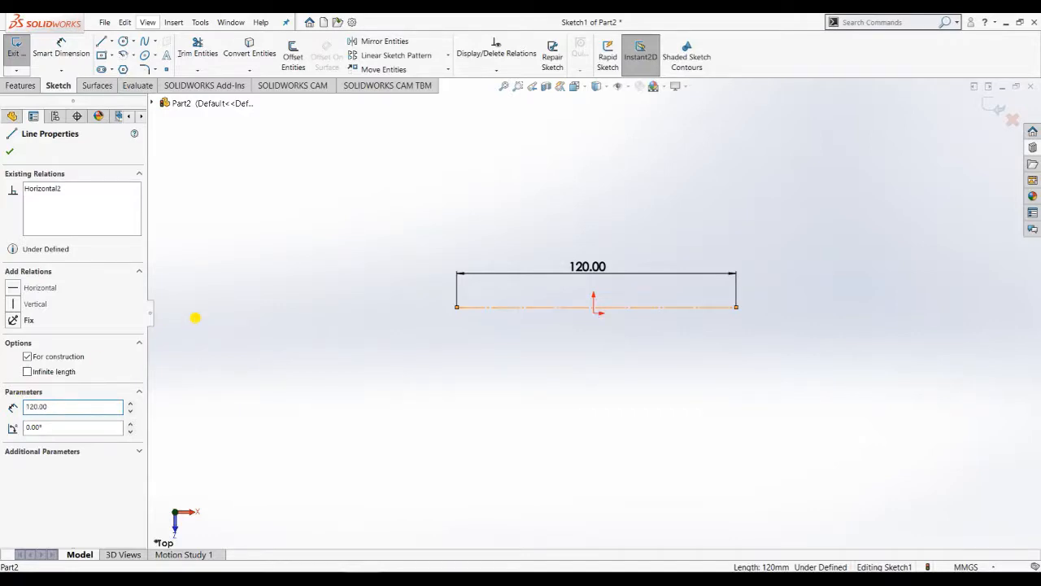
left_click_drag(61, 406, 2, 406)
left_click(595, 266)
double_click(594, 266)
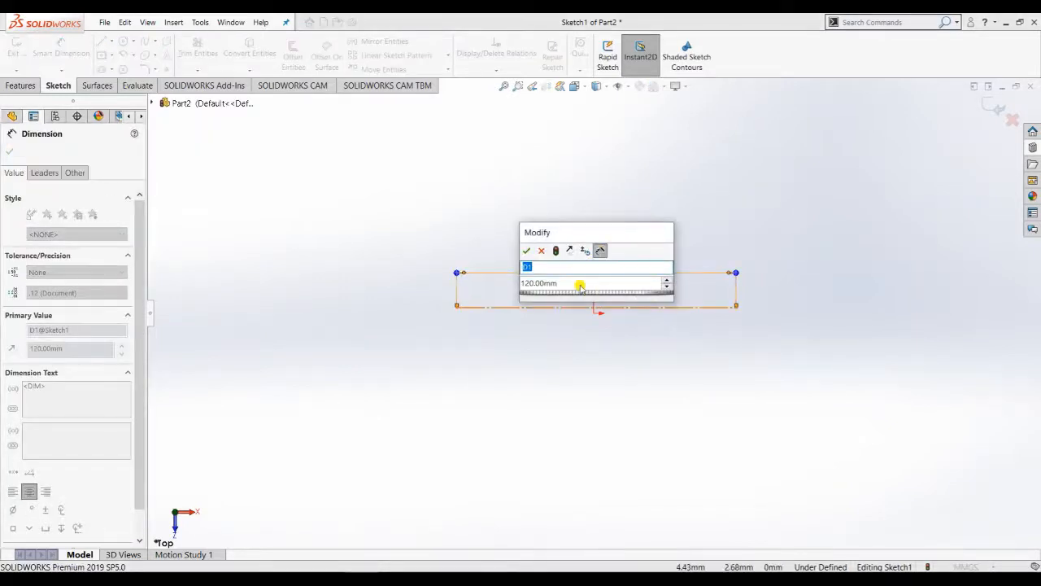
left_click_drag(578, 281, 498, 287)
type("130")
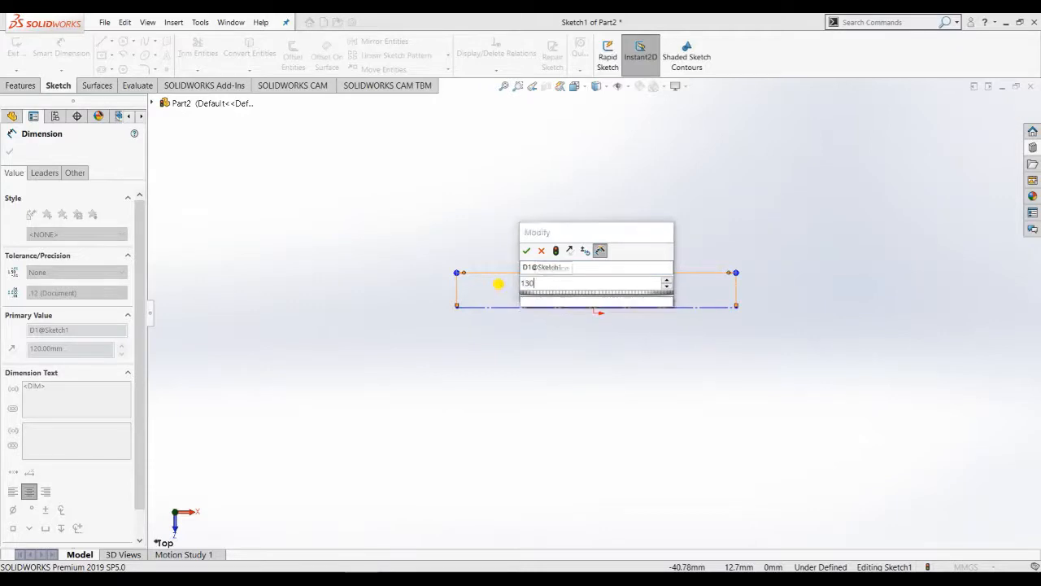
key("Return")
left_click(828, 311)
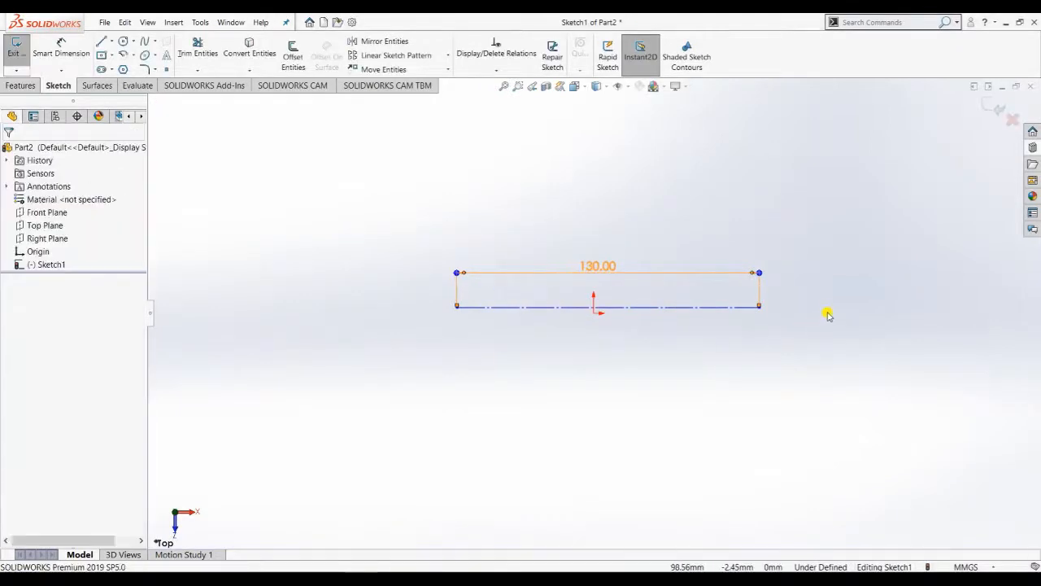
- Turn the construction line back into a regular solid sketch line
left_click(627, 309)
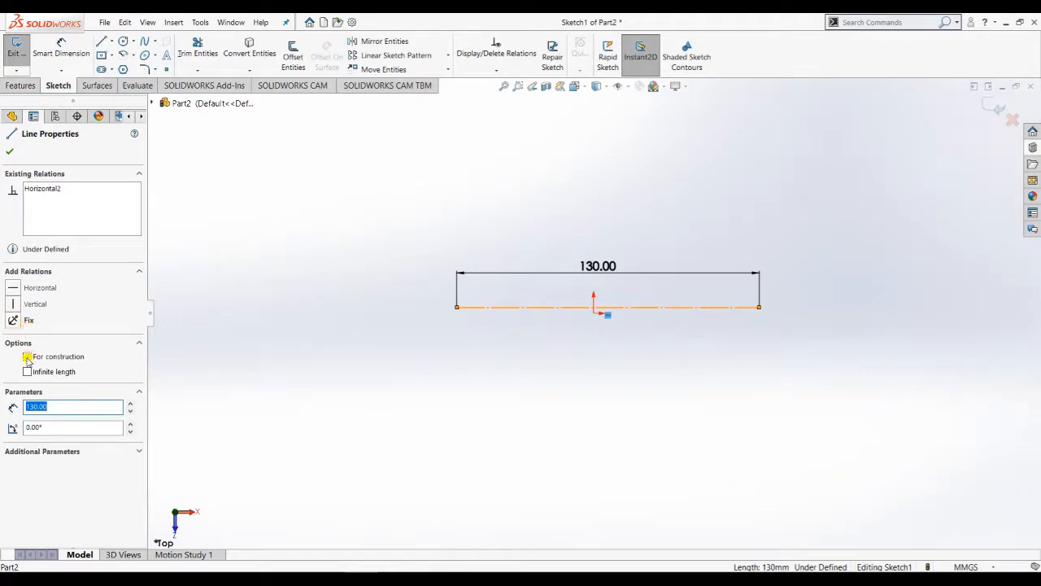
left_click(27, 358)
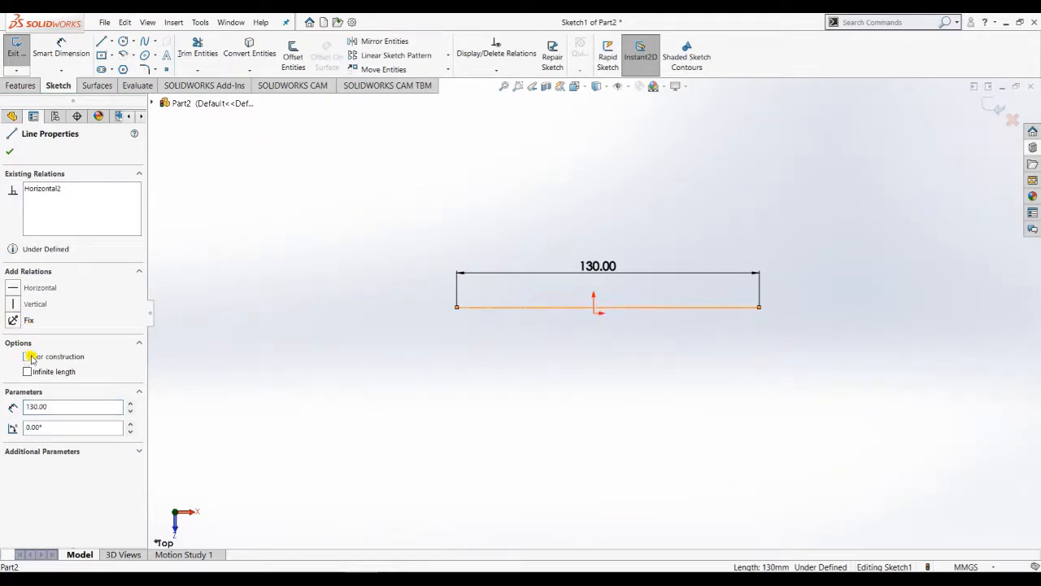
left_click(158, 329)
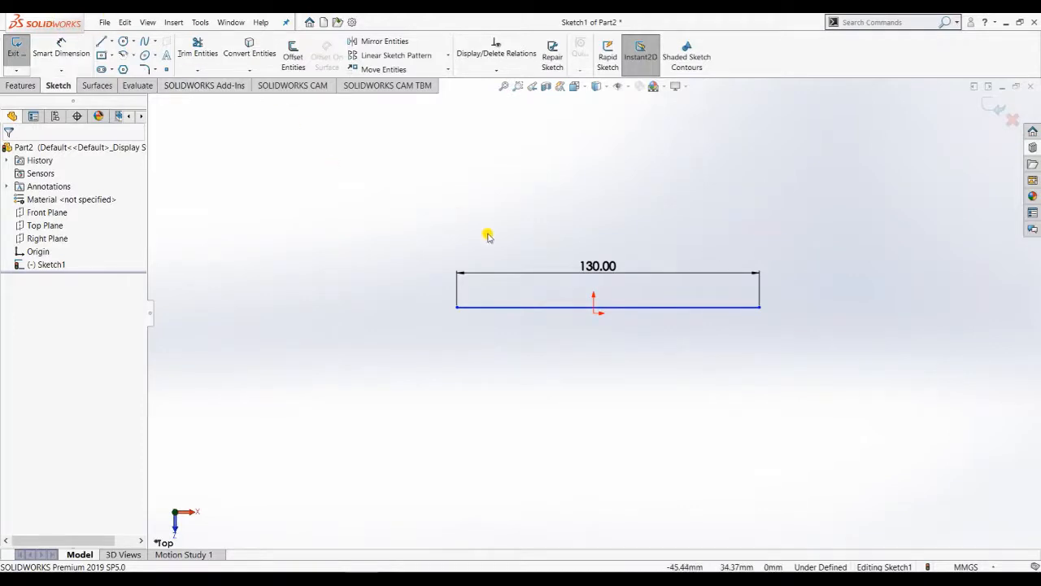
- Sketch a horizontal, infinite-length line through the origin with the Line tool
left_click(113, 43)
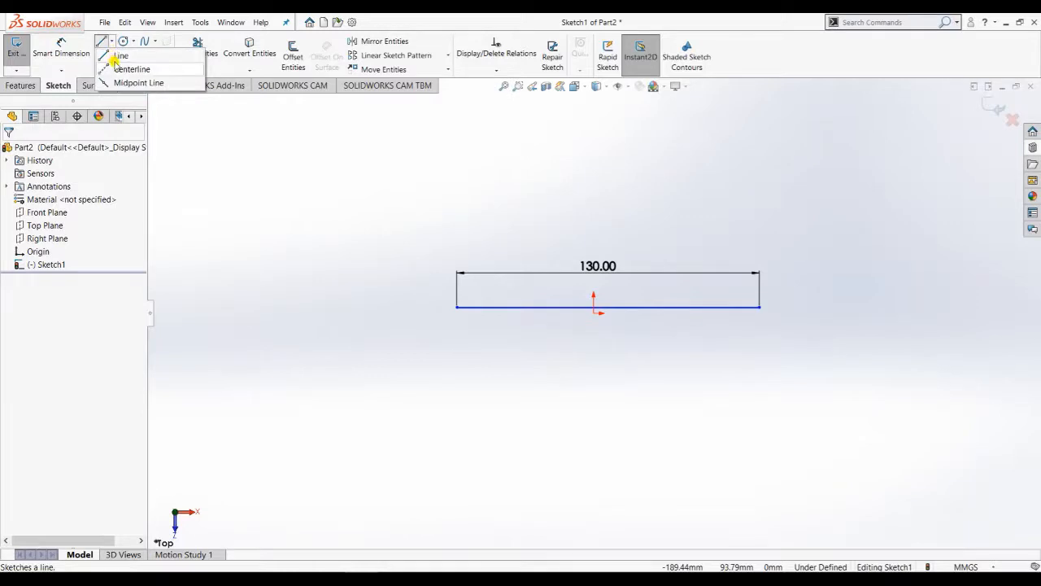
left_click(123, 56)
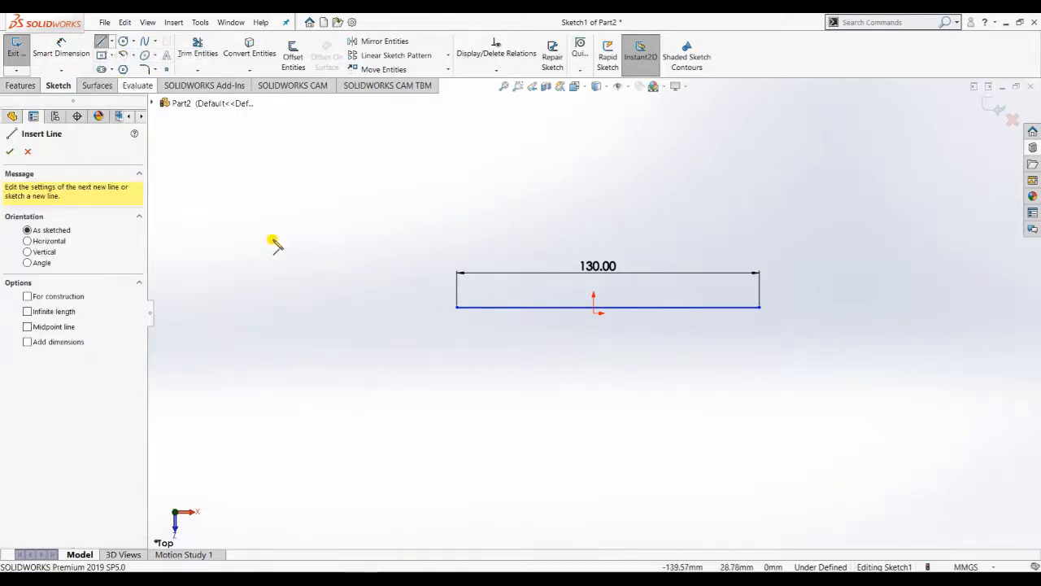
left_click(29, 297)
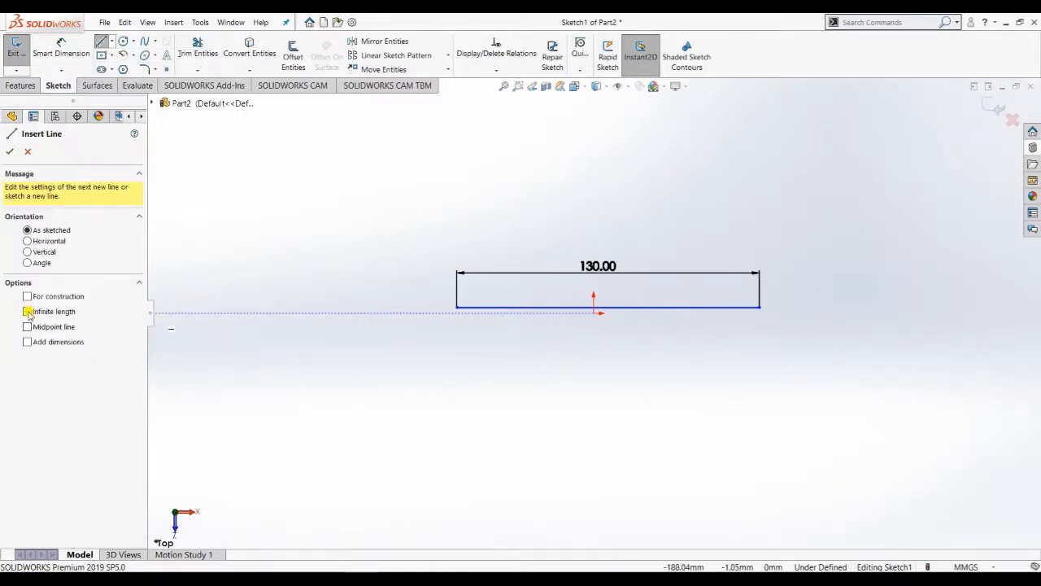
left_click(27, 313)
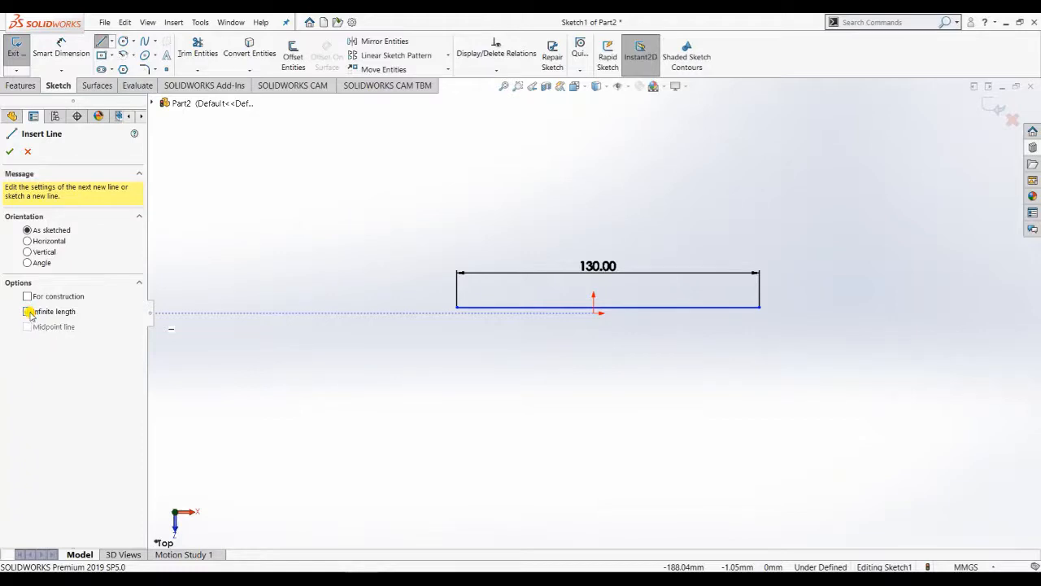
left_click(27, 240)
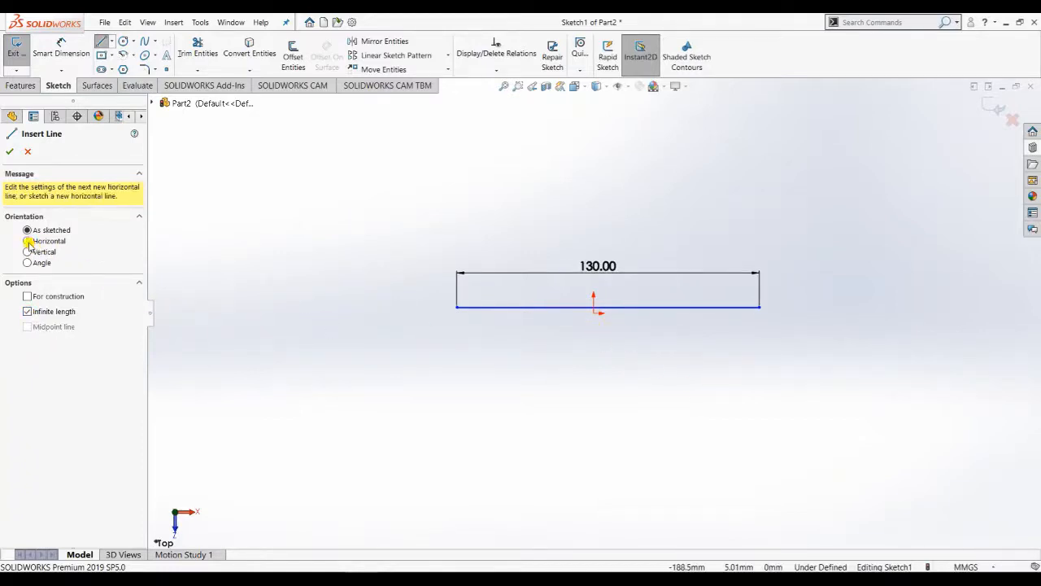
left_click(596, 314)
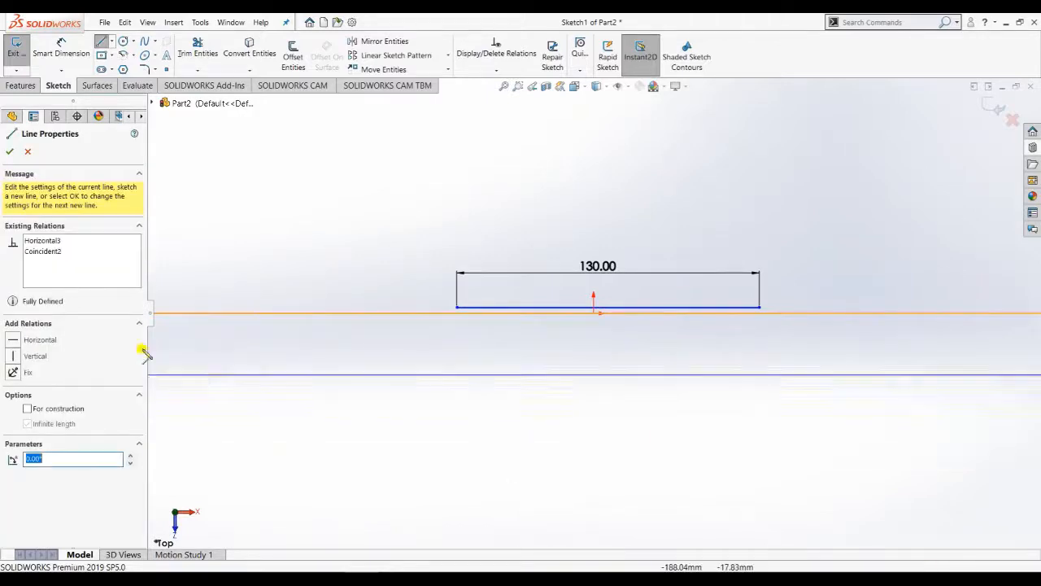
left_click(9, 153)
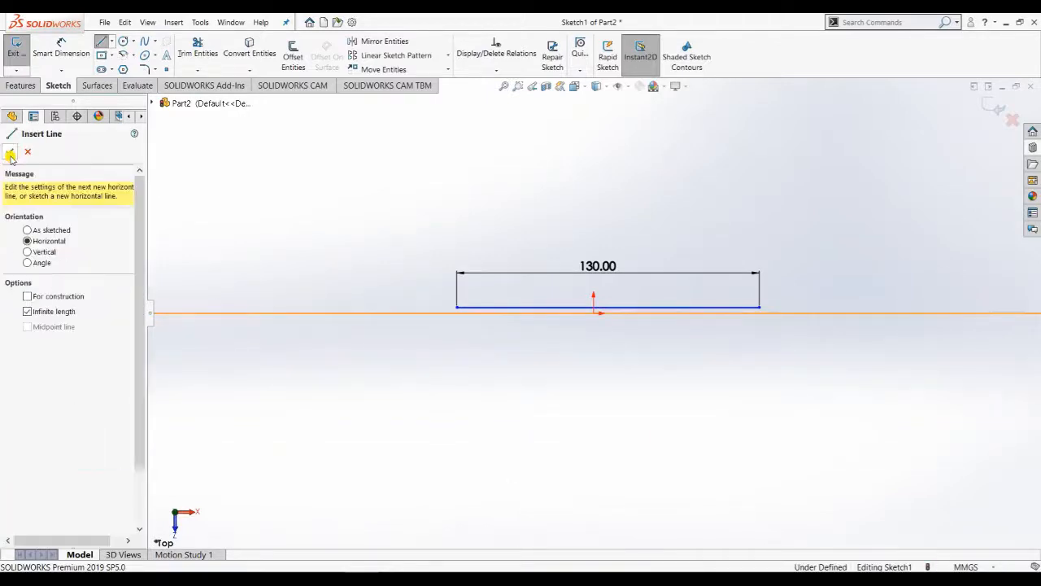
- Sketch a vertical, infinite-length line through the origin and finish the Line command
left_click(27, 251)
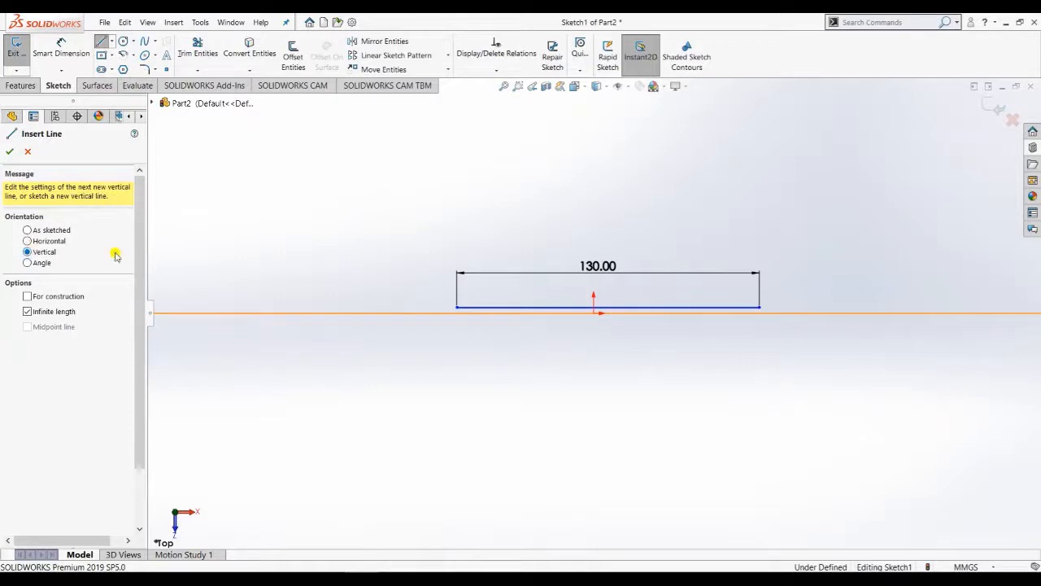
left_click(595, 314)
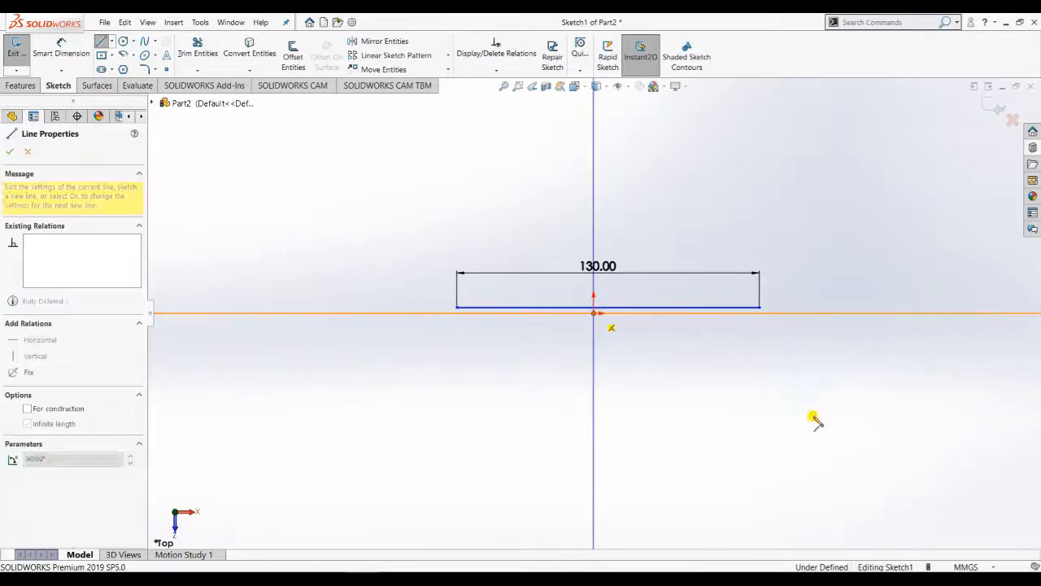
key("Escape")
key("Escape")
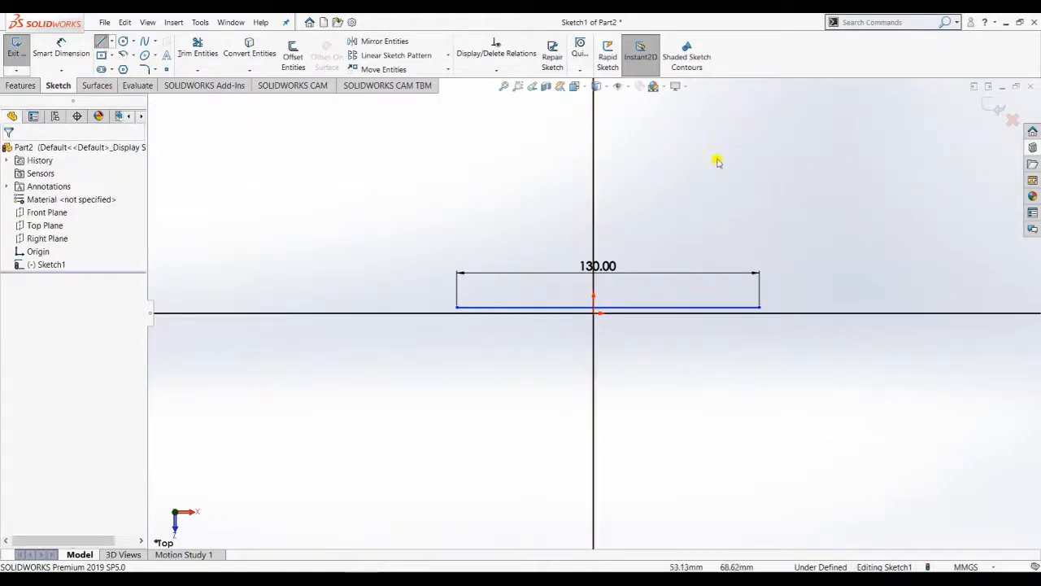
- Delete the 130 mm horizontal line together with its dimension
left_click(706, 306)
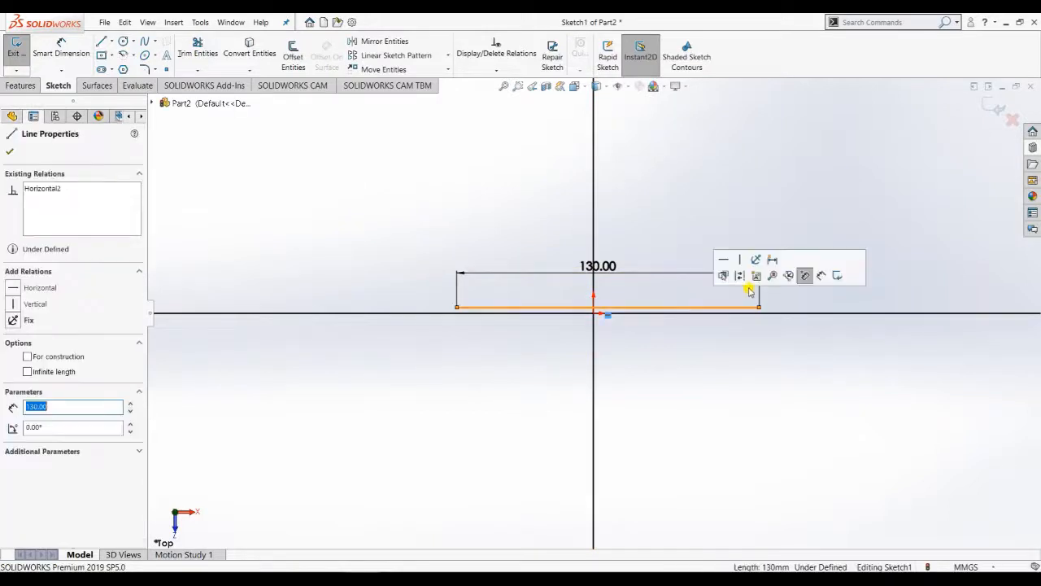
key("Delete")
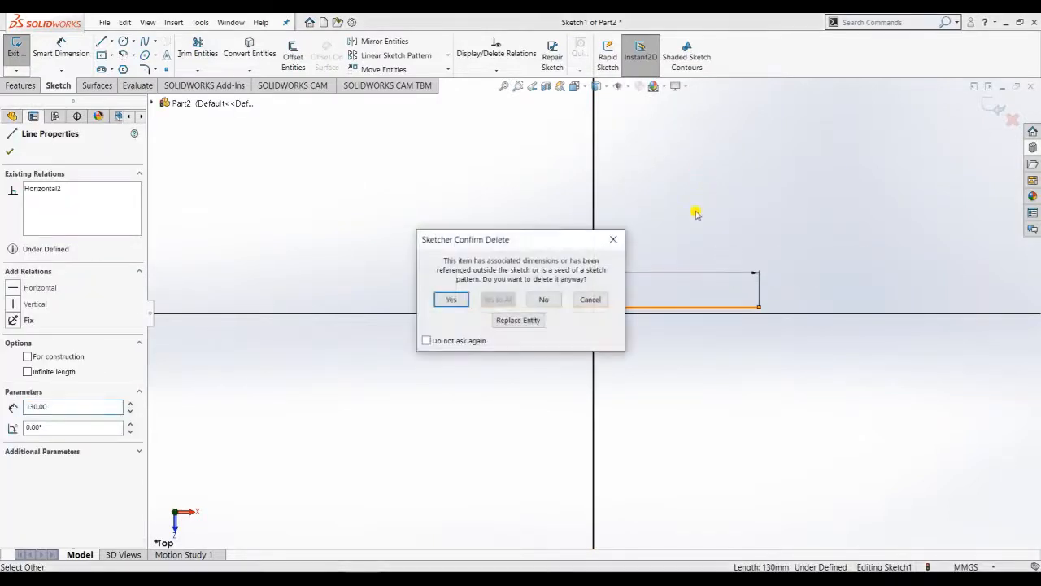
left_click(454, 298)
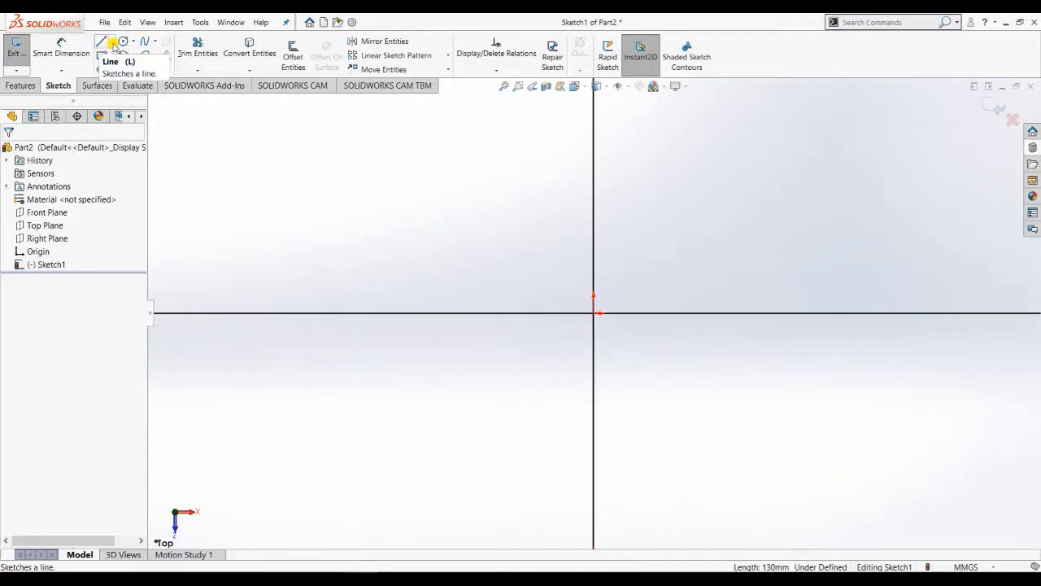
- Sketch a horizontal centerline about 61 mm long above and to the left of the origin
left_click(111, 44)
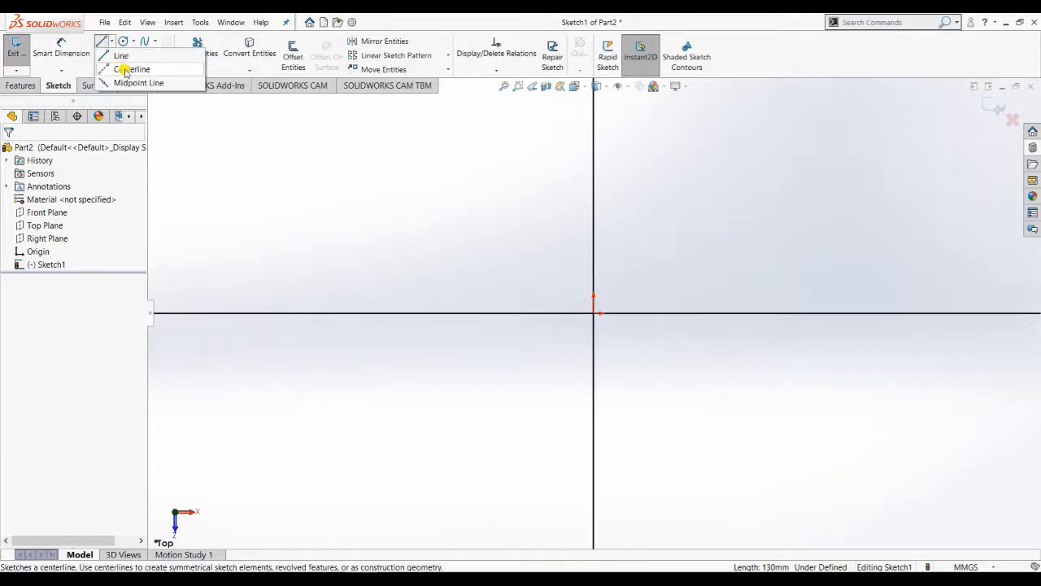
left_click(129, 69)
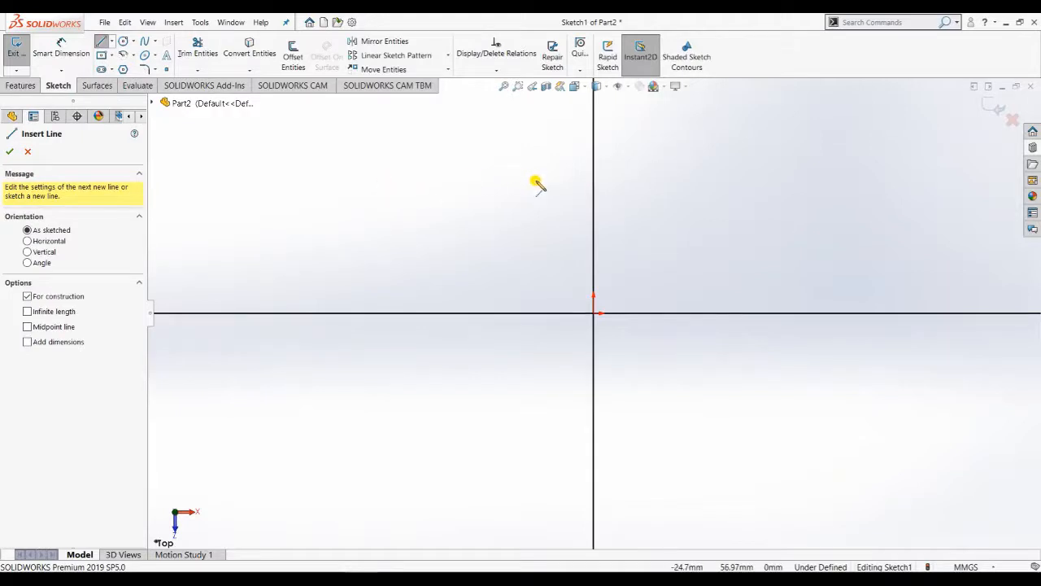
left_click(390, 175)
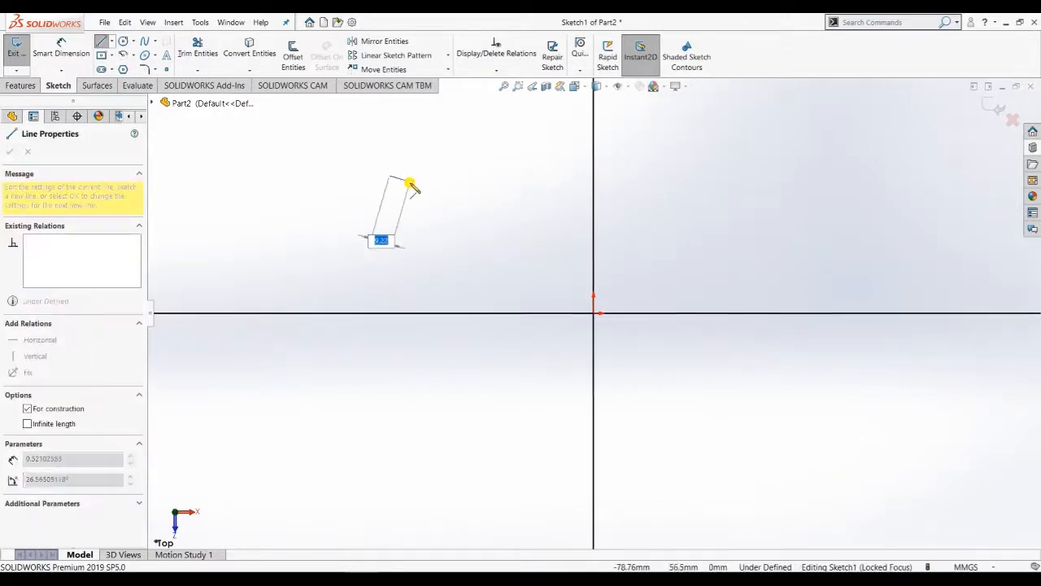
left_click(530, 176)
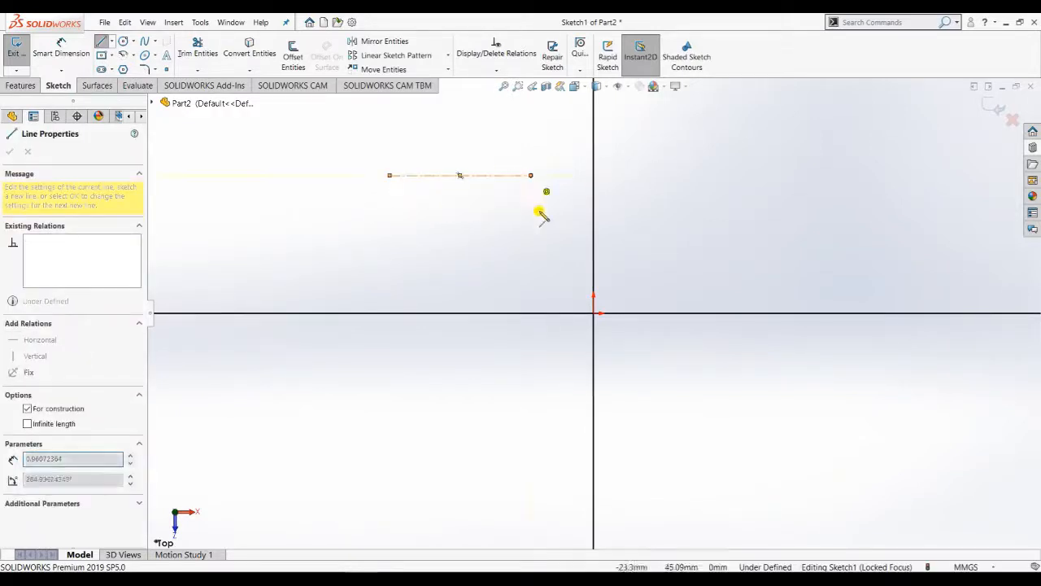
key("Escape")
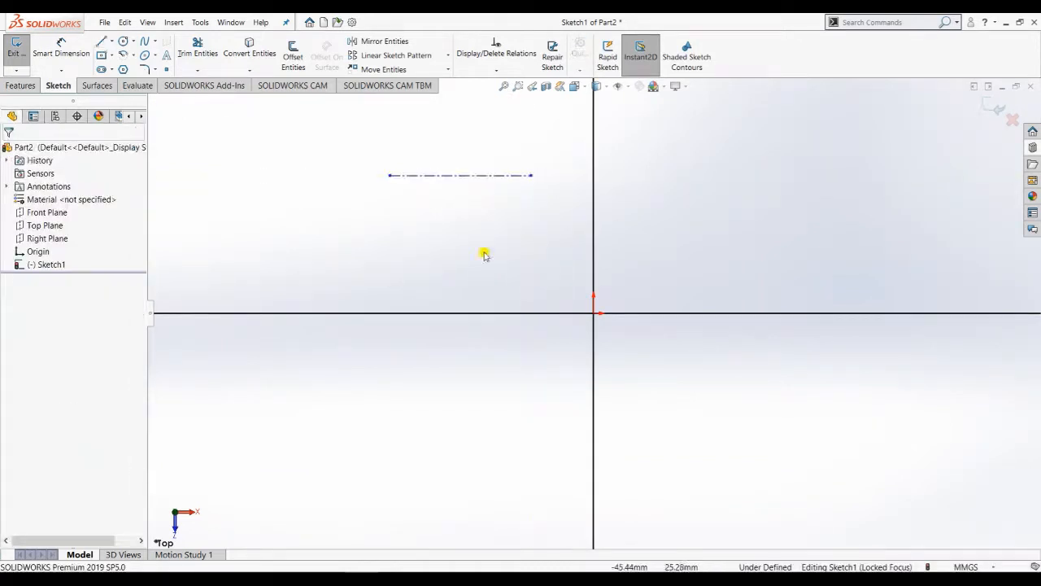
- Dimension the centerline's length as 60 mm with Smart Dimension, placing the dimension above it
left_click(65, 47)
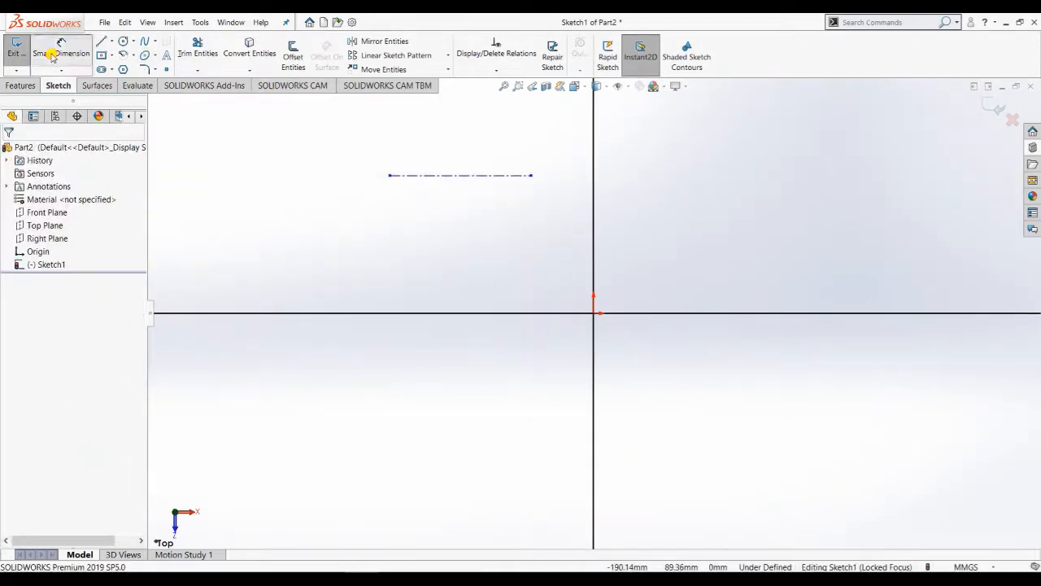
left_click(471, 177)
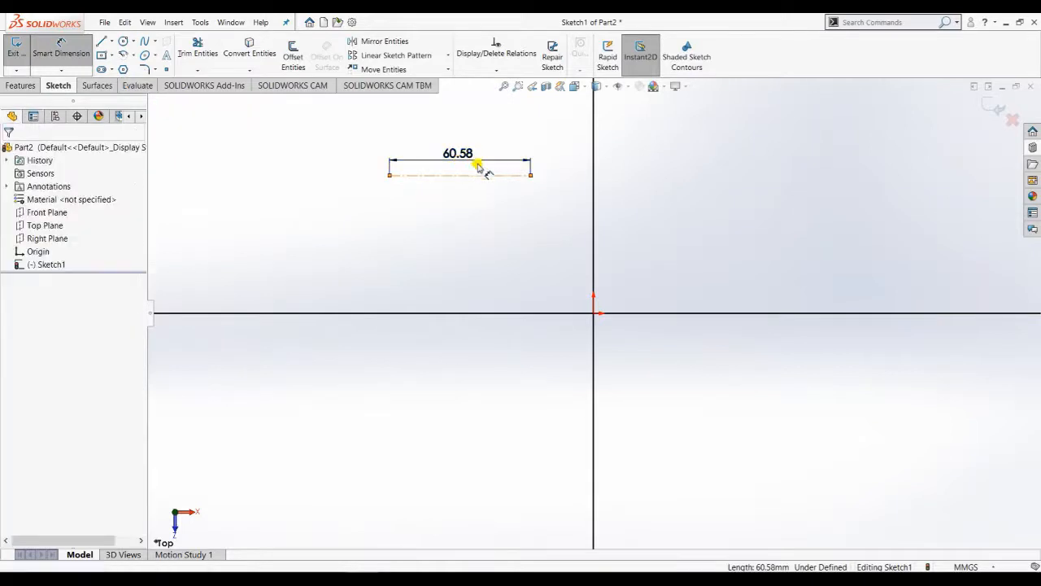
left_click(471, 166)
type("60")
key("Return")
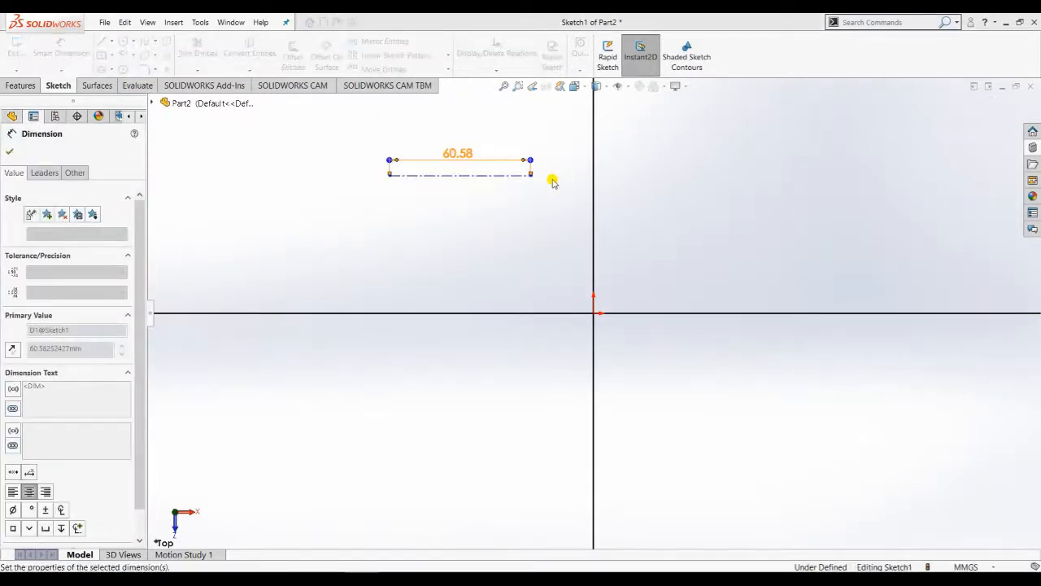
key("Escape")
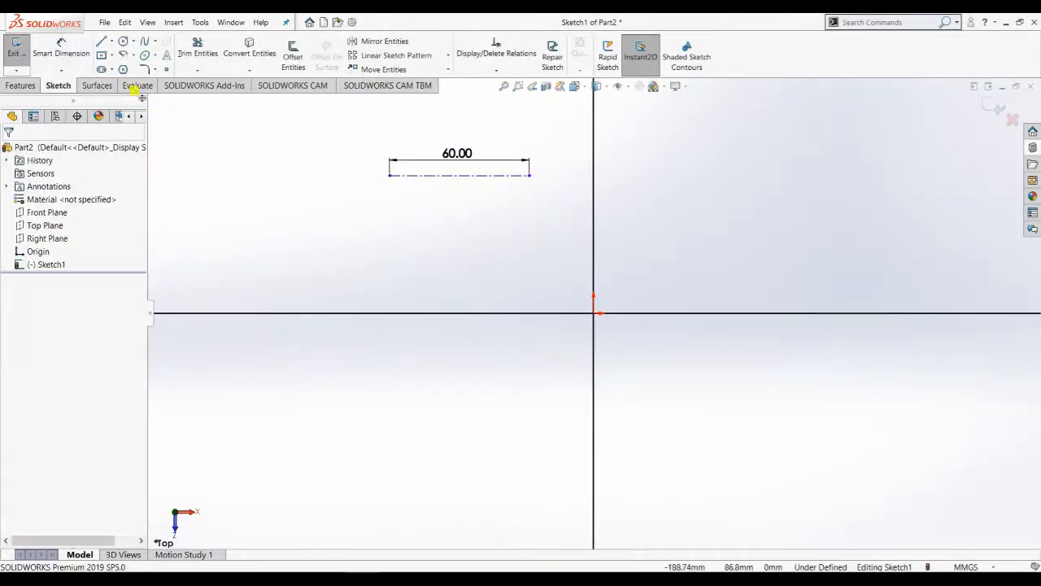
left_click(61, 71)
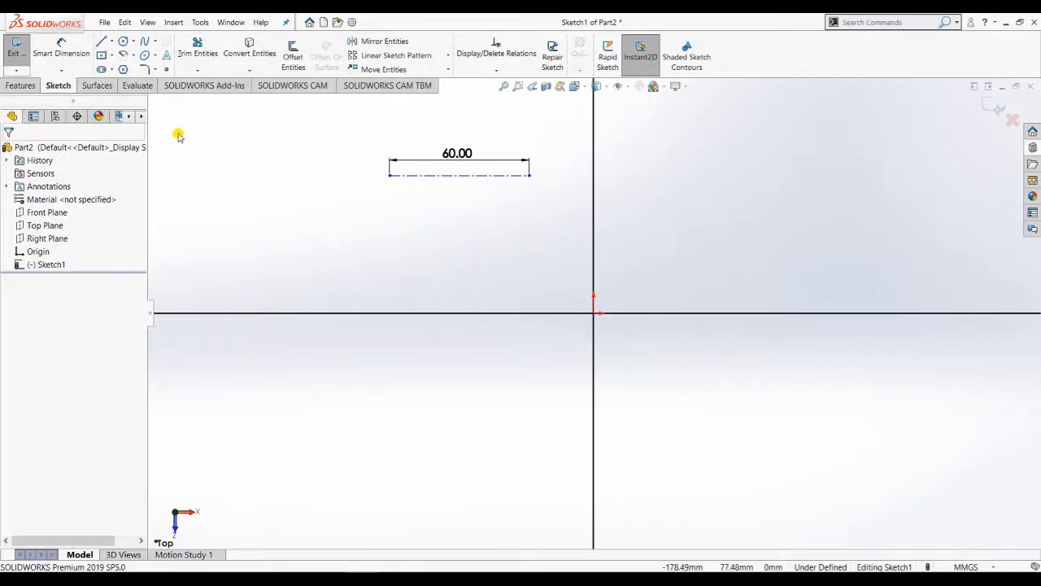
- Sketch a 60 mm horizontal solid line directly below the centerline, aligned with its endpoints
left_click(112, 42)
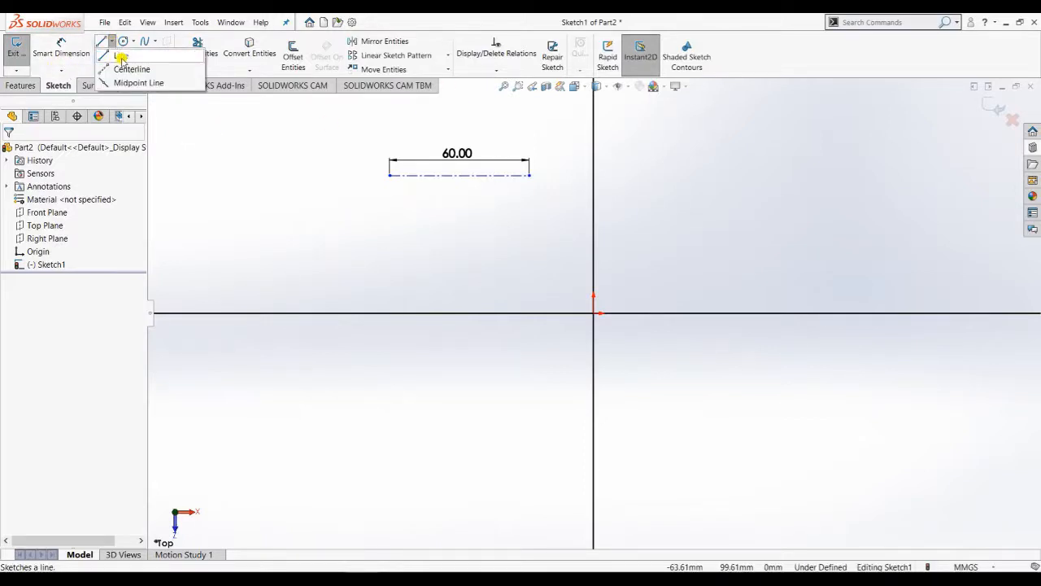
left_click(120, 57)
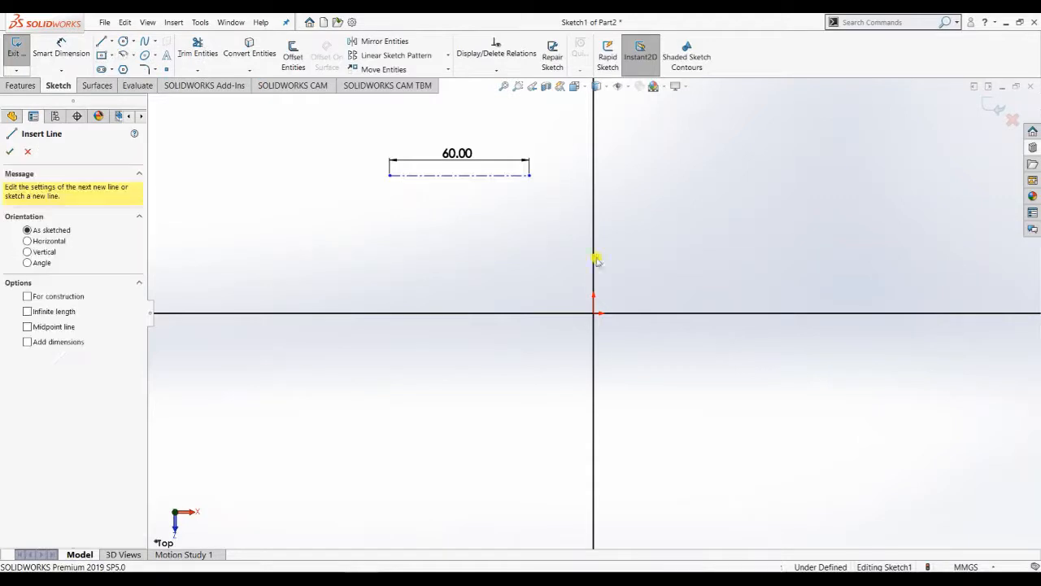
left_click(389, 208)
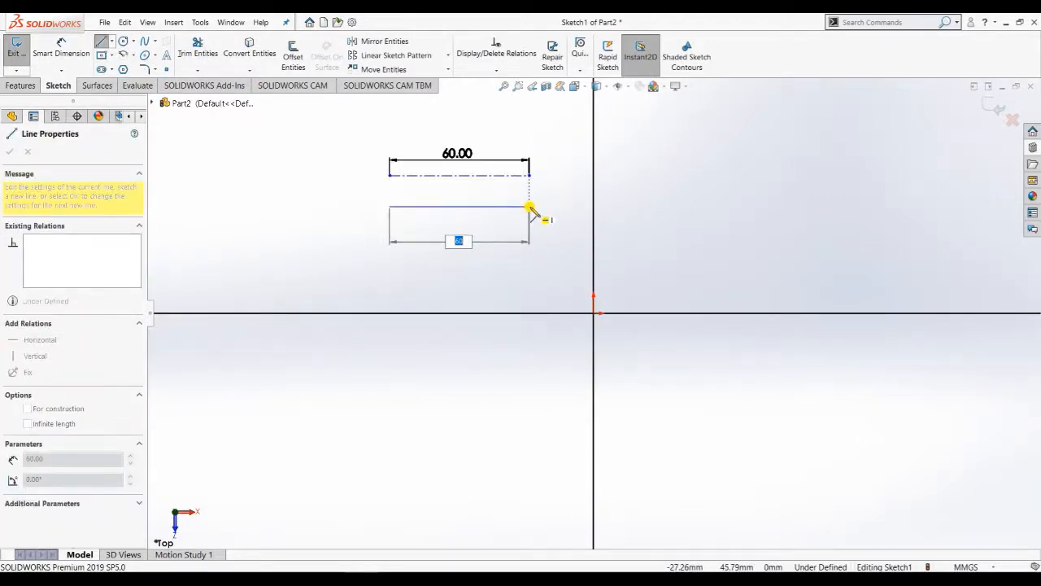
left_click(530, 208)
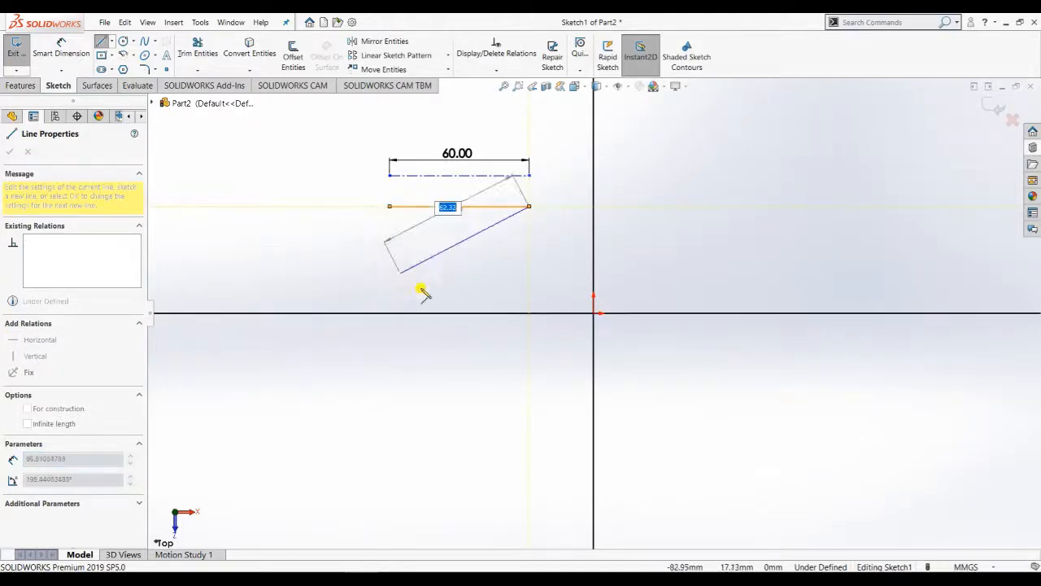
key("Escape")
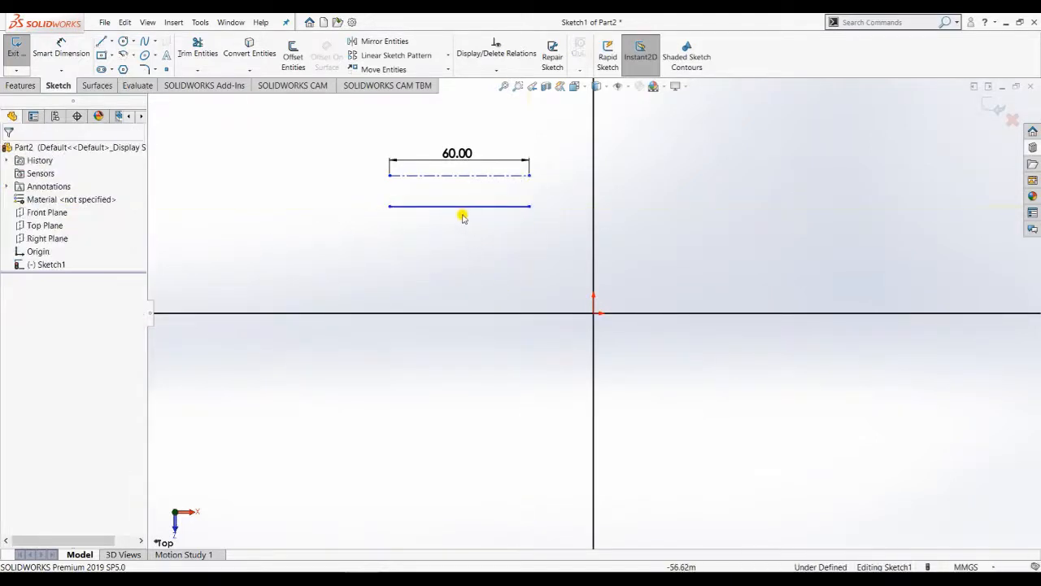
- Convert the line below the centerline to construction geometry and turn it back into a solid line
left_click(460, 208)
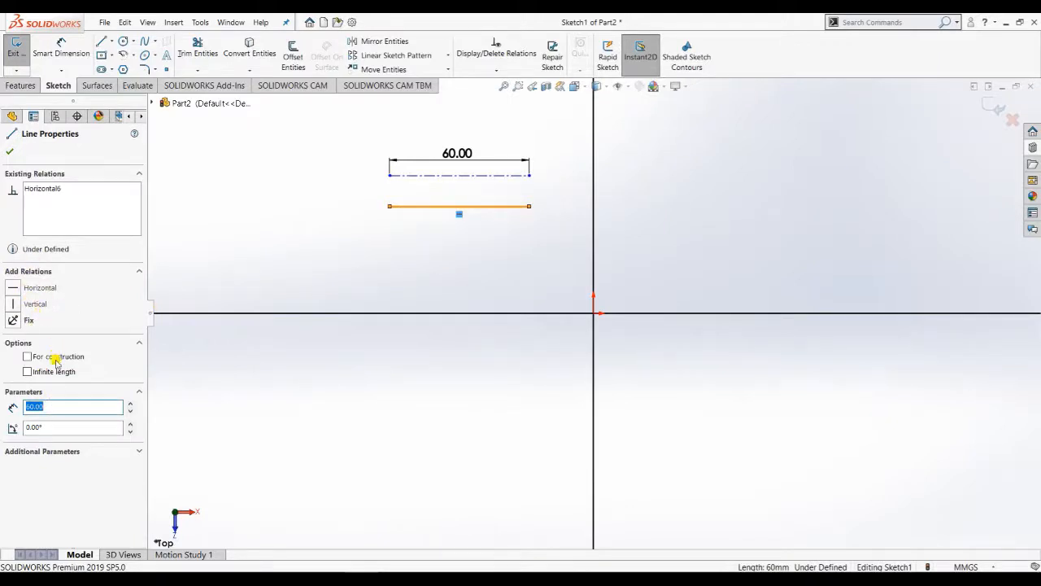
left_click(28, 358)
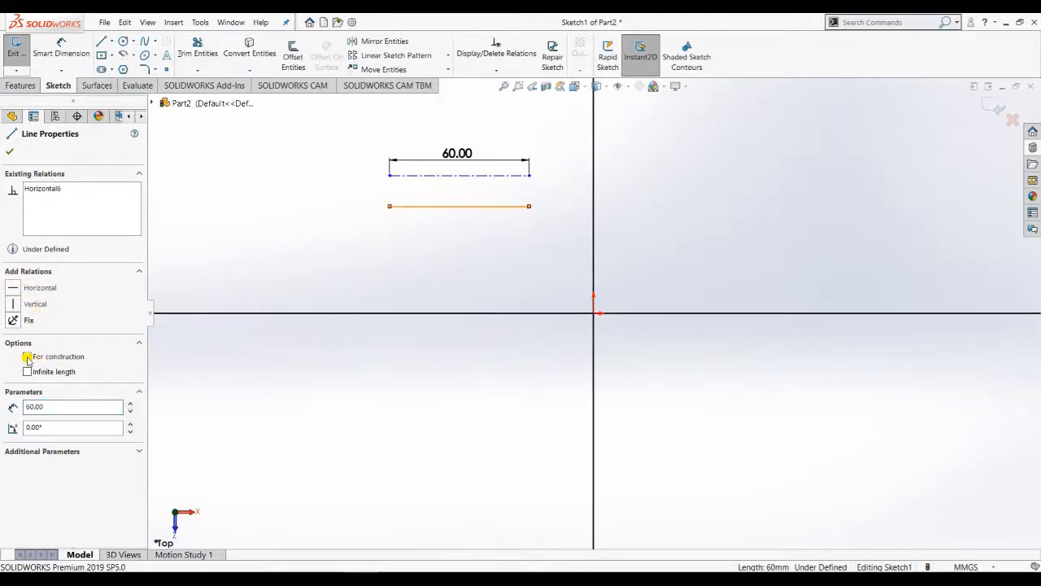
left_click(27, 358)
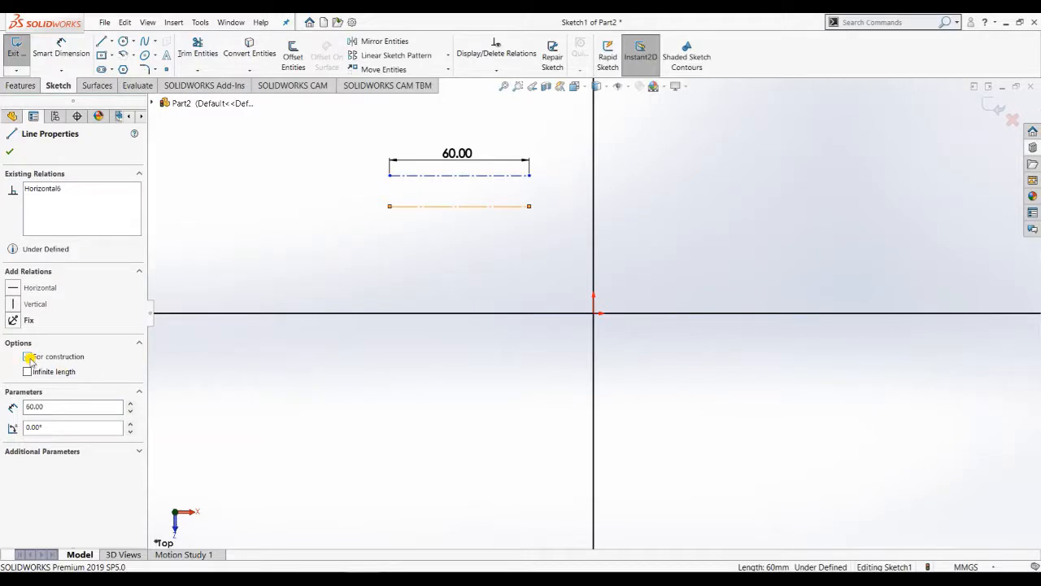
left_click(28, 358)
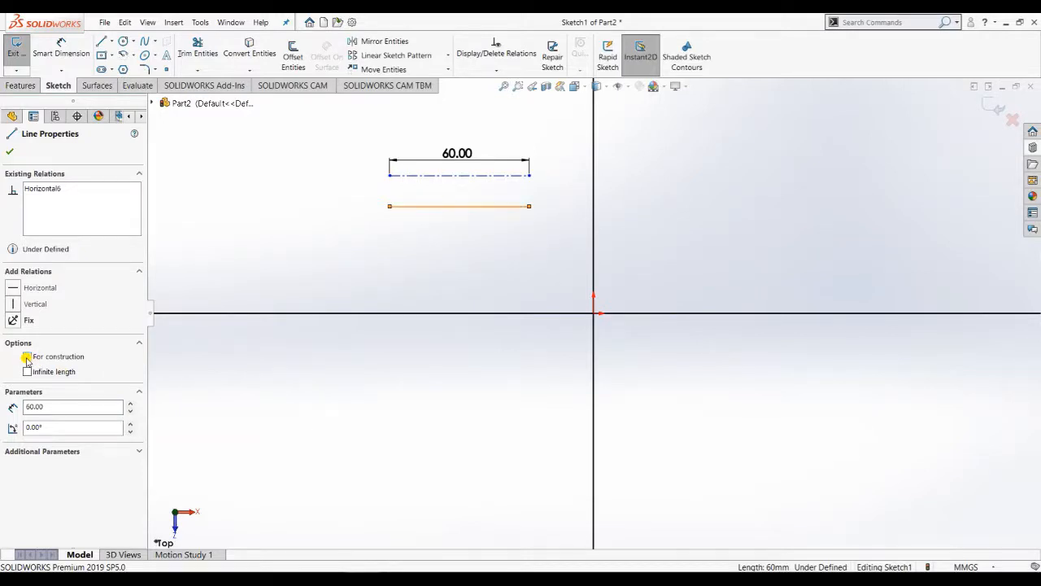
left_click(12, 156)
- Exit the sketch and reopen Sketch1 for editing
double_click(322, 287)
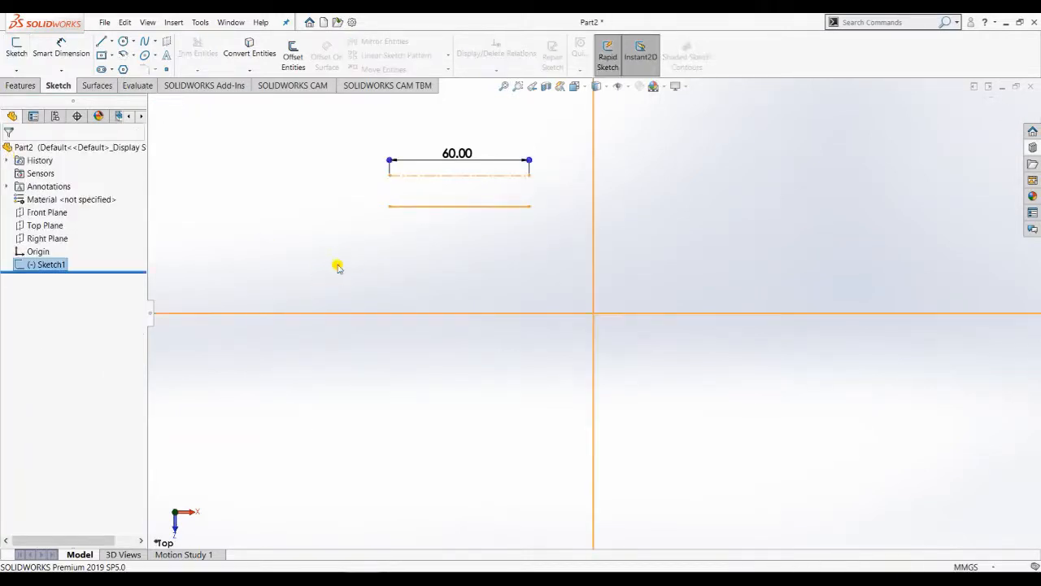
left_click(300, 226)
left_click(47, 264)
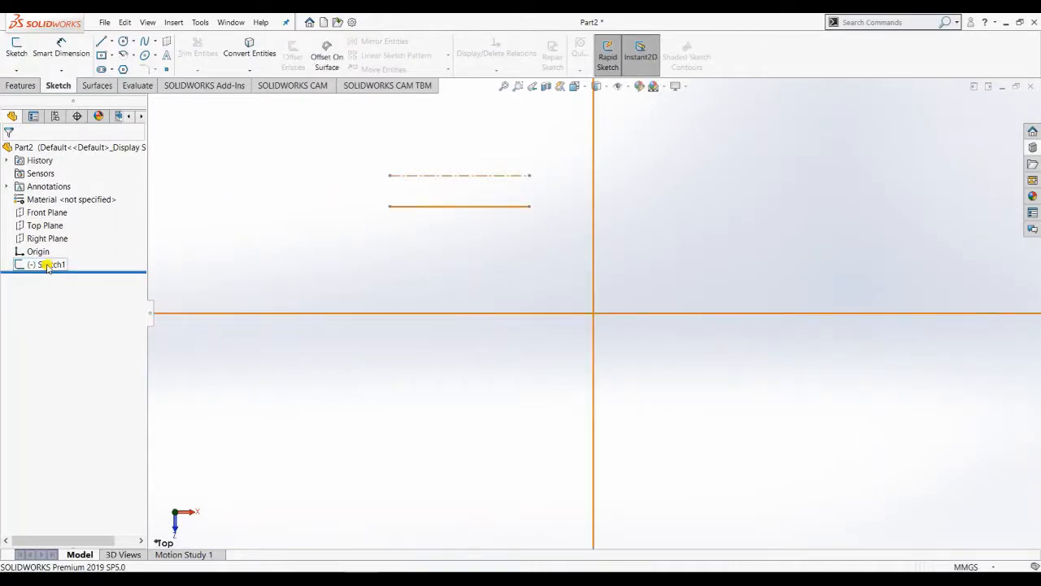
right_click(47, 264)
left_click(56, 233)
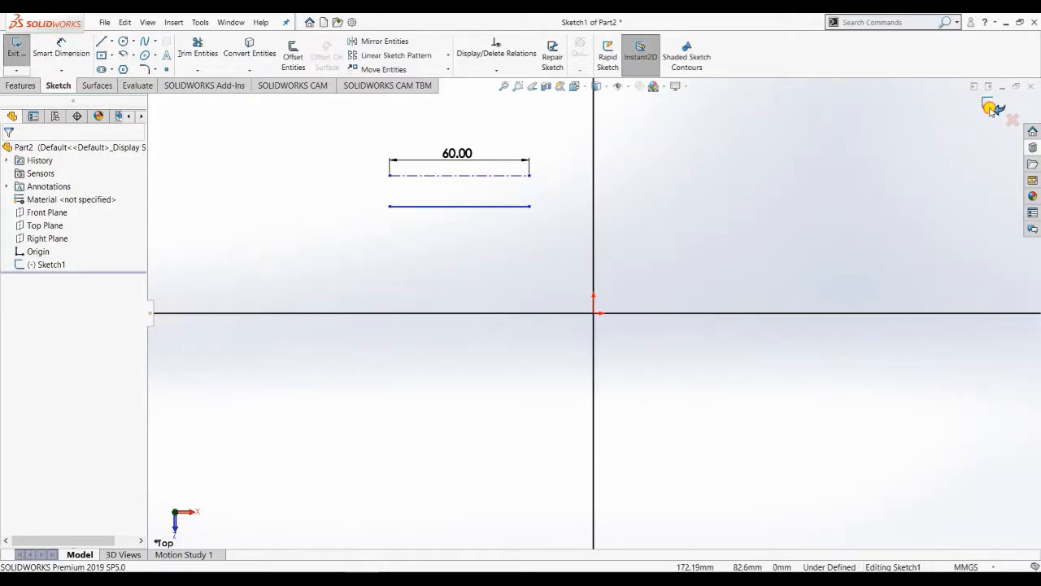
- Close Sketch1 and open it again for editing
left_click(993, 107)
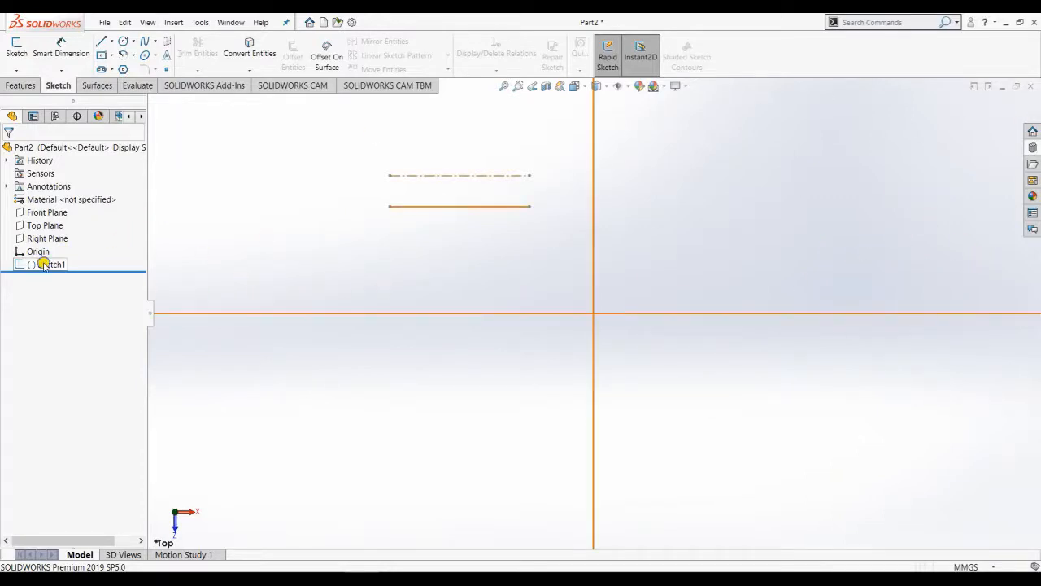
right_click(44, 265)
left_click(51, 231)
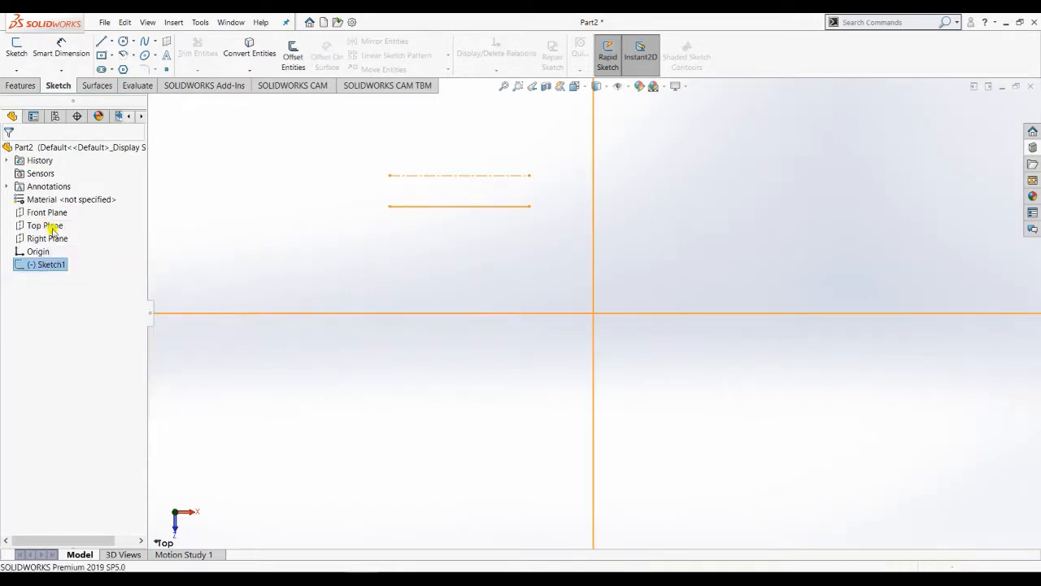
- Sketch a 60 mm horizontal midpoint line over the solid line below the centerline, from its midpoint to its right endpoint
left_click(112, 42)
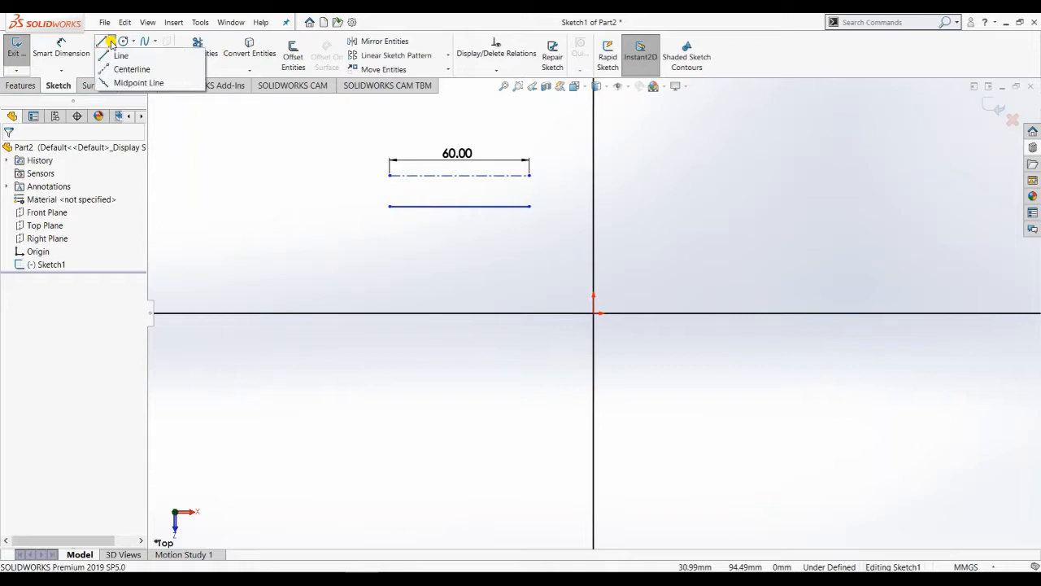
left_click(131, 81)
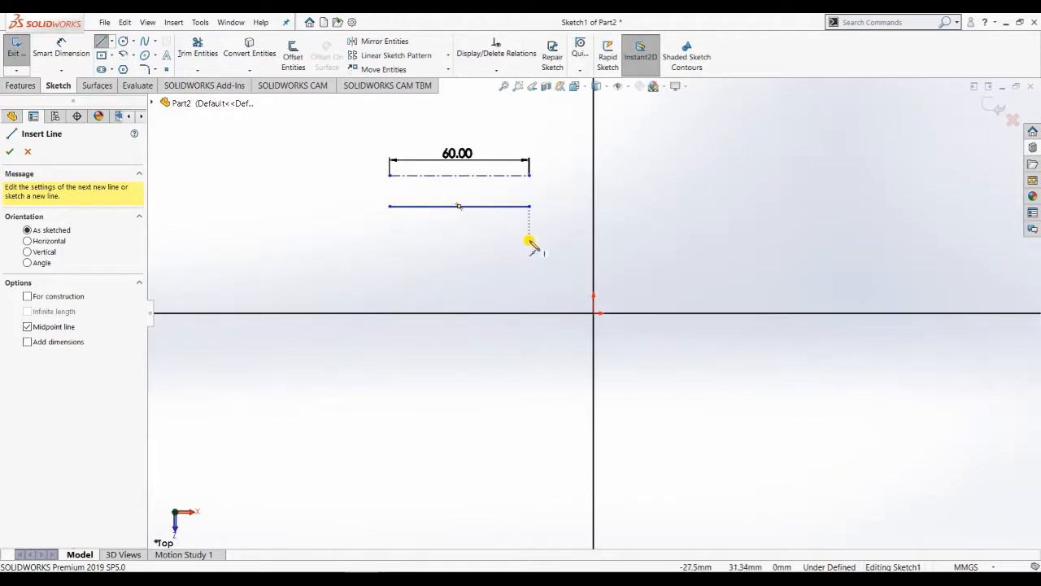
left_click(460, 239)
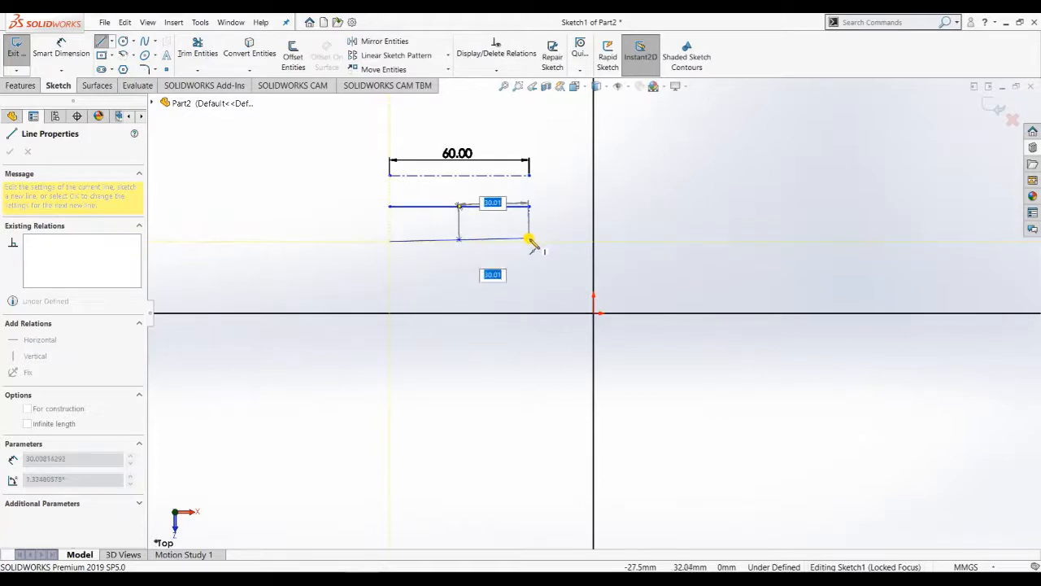
key("Escape")
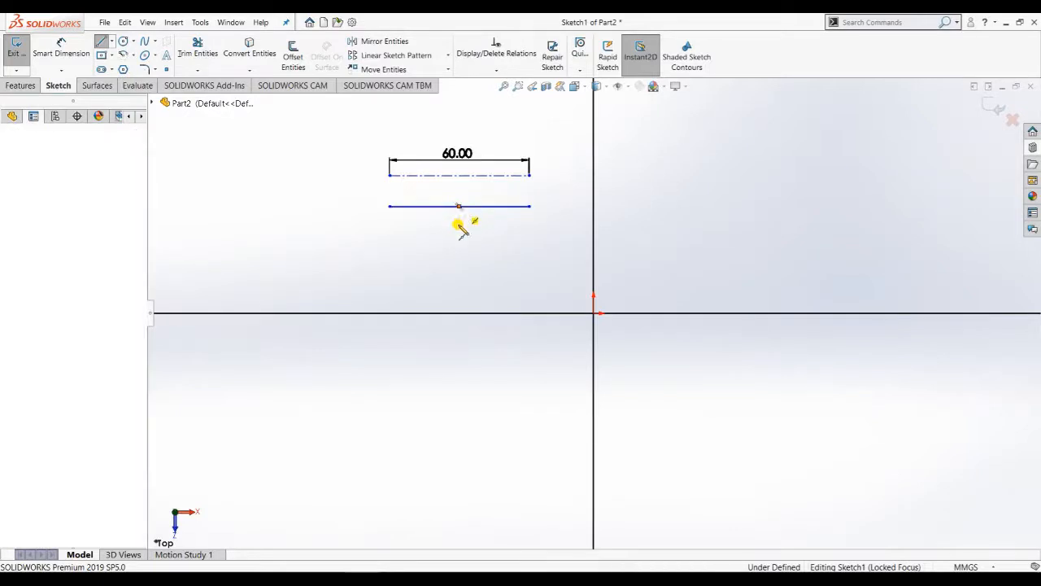
left_click(460, 206)
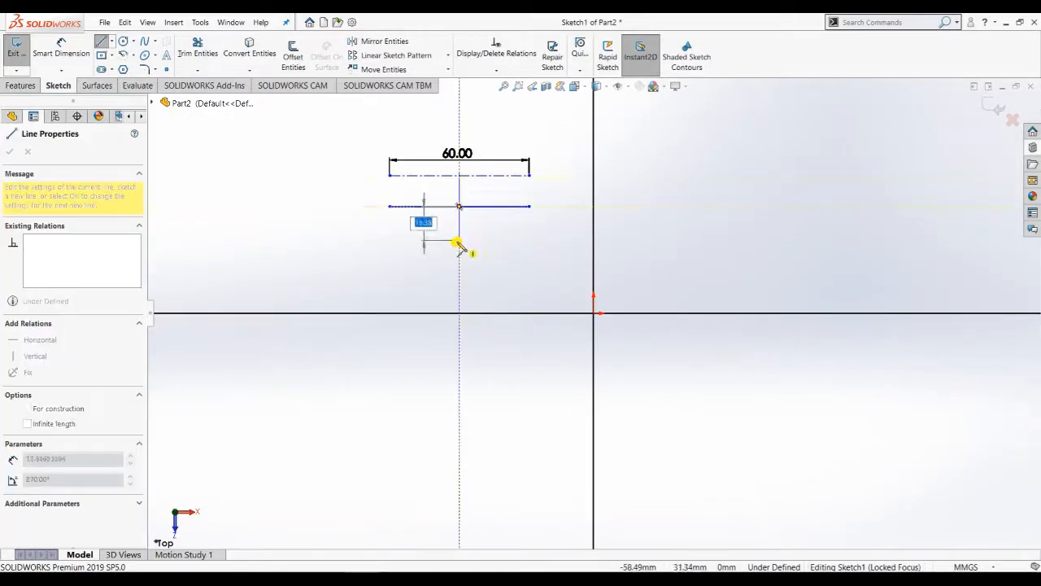
left_click(530, 207)
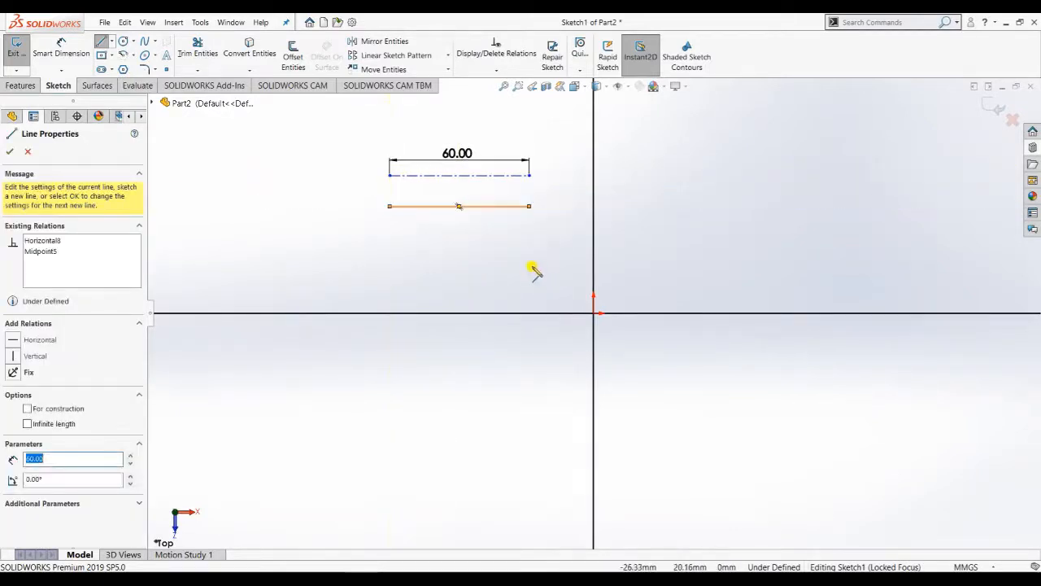
key("Escape")
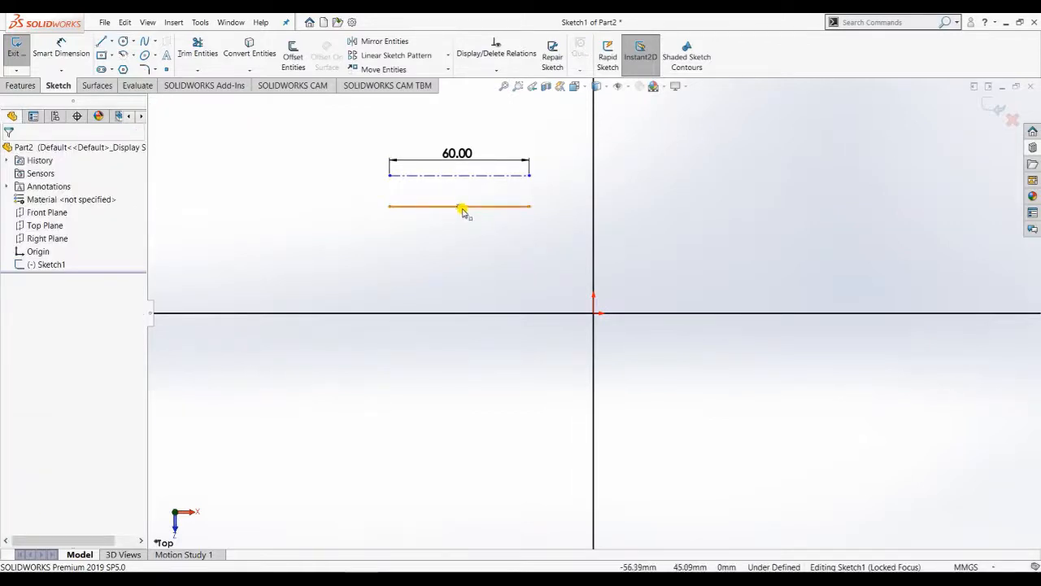
- Try moving the solid line downward by its midpoint, and restore it directly below the centerline
left_click_drag(461, 210, 458, 249)
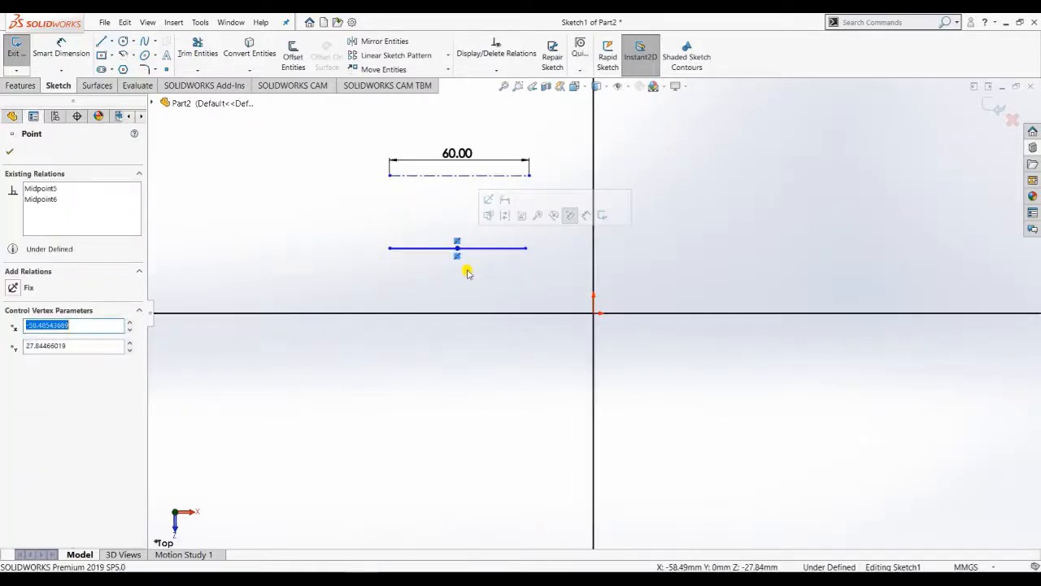
left_click(485, 277)
left_click_drag(500, 267, 497, 261)
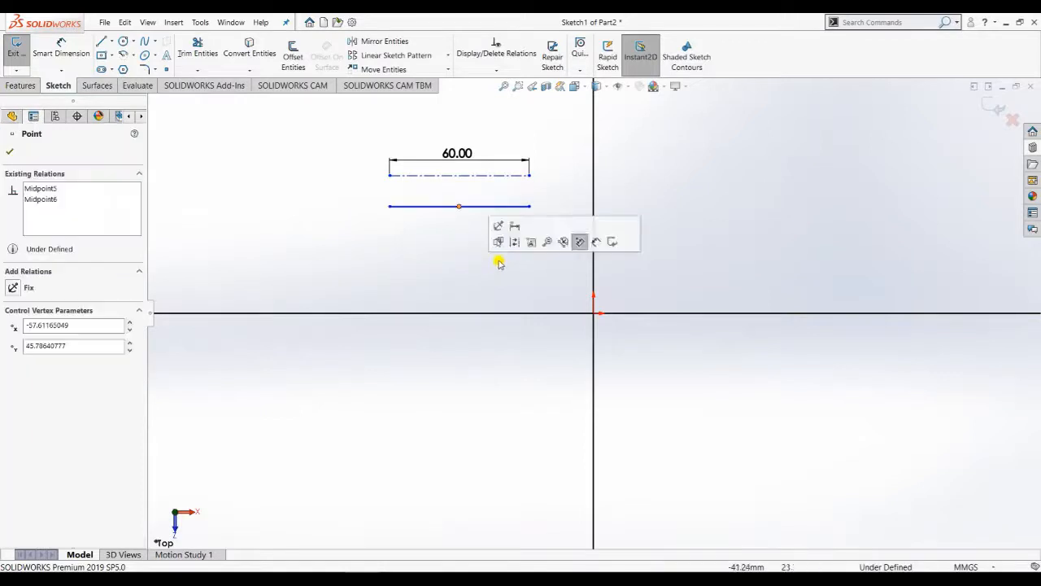
- Sketch a 60 mm horizontal midpoint line below the solid line, centred under its midpoint and aligned with its endpoints
left_click(112, 43)
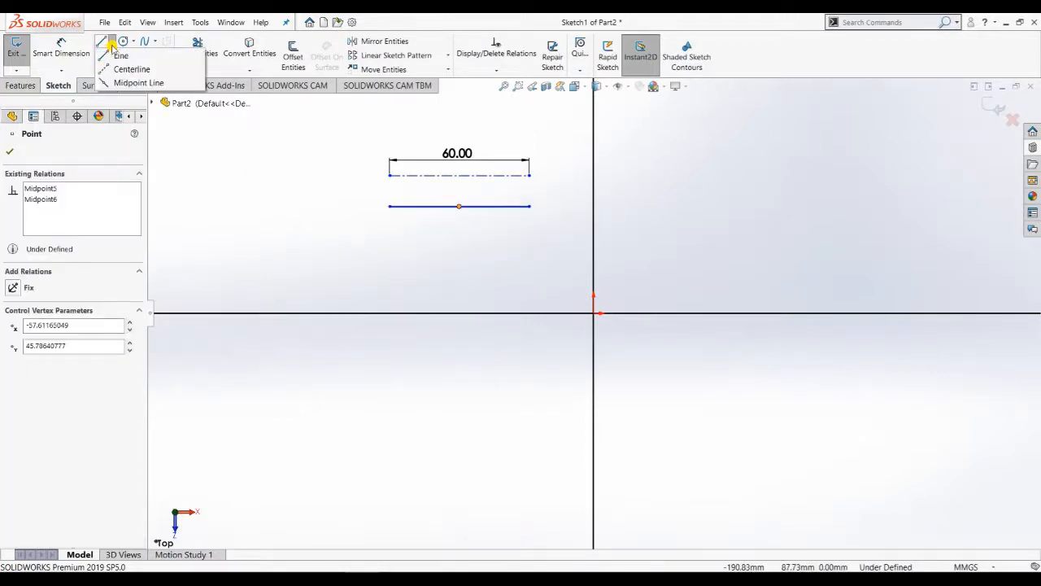
left_click(137, 82)
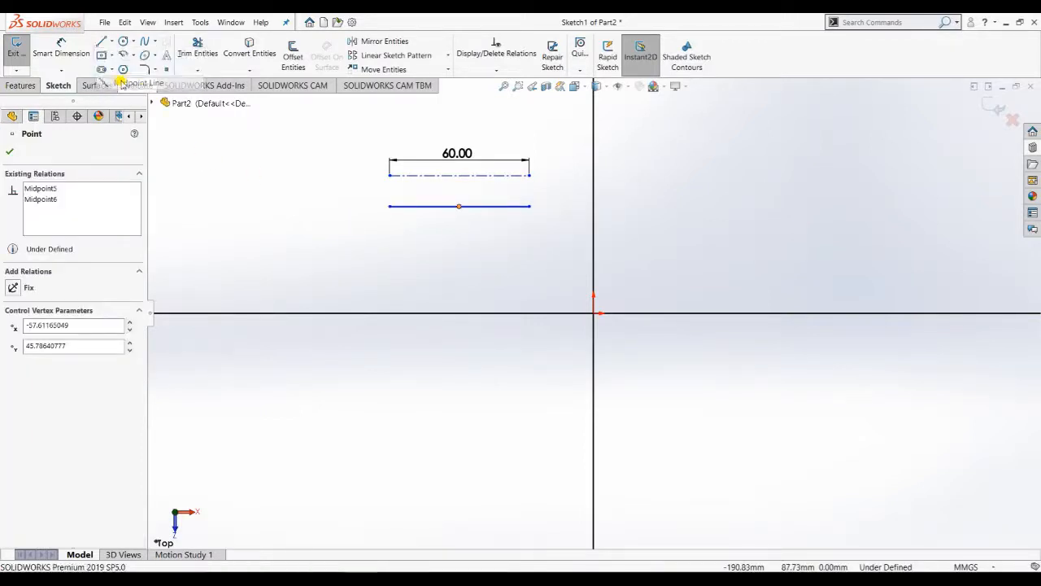
left_click(459, 243)
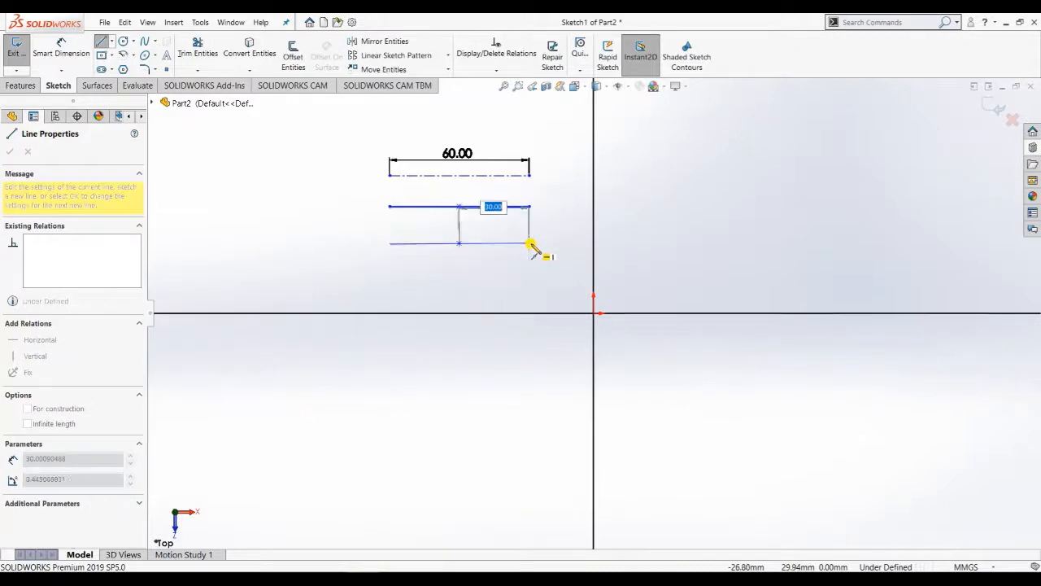
key("Escape")
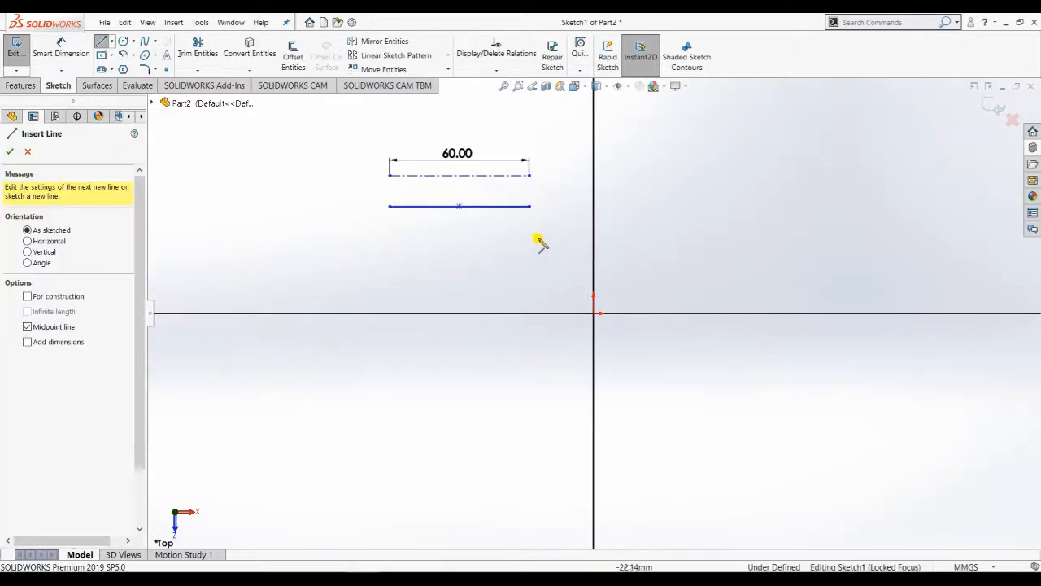
left_click(459, 246)
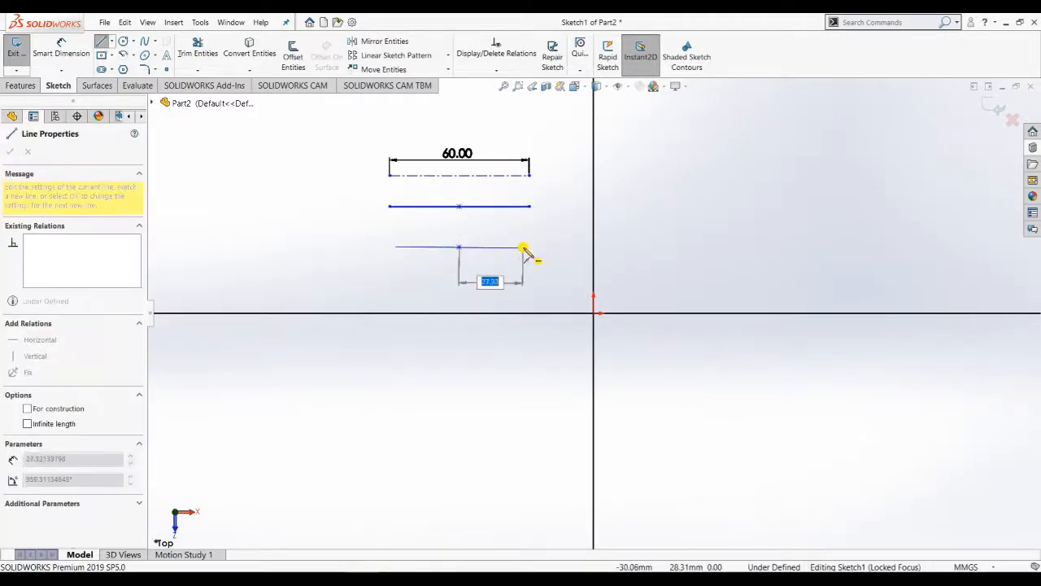
left_click(531, 249)
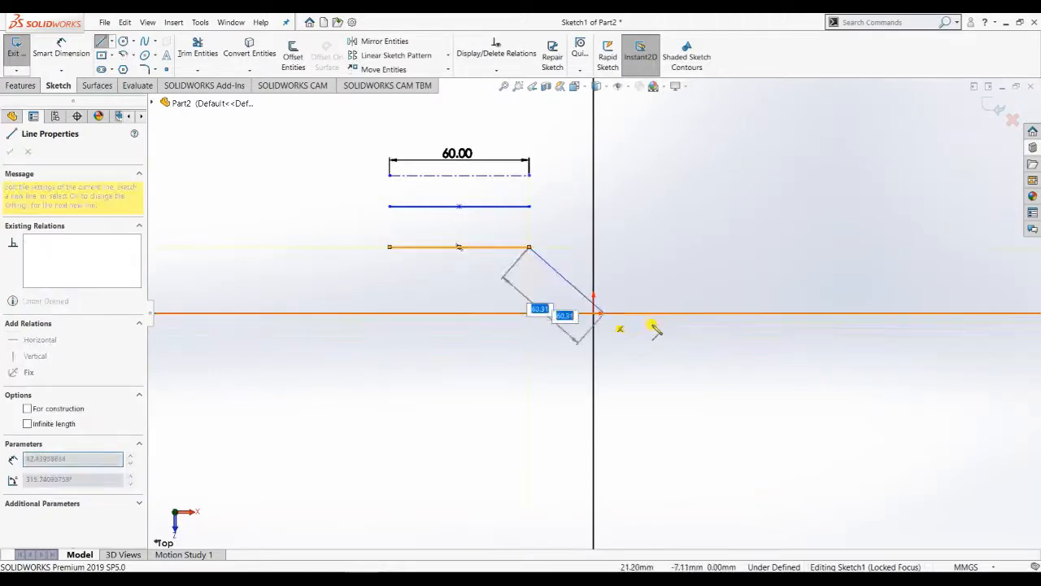
key("Escape")
key("Escape")
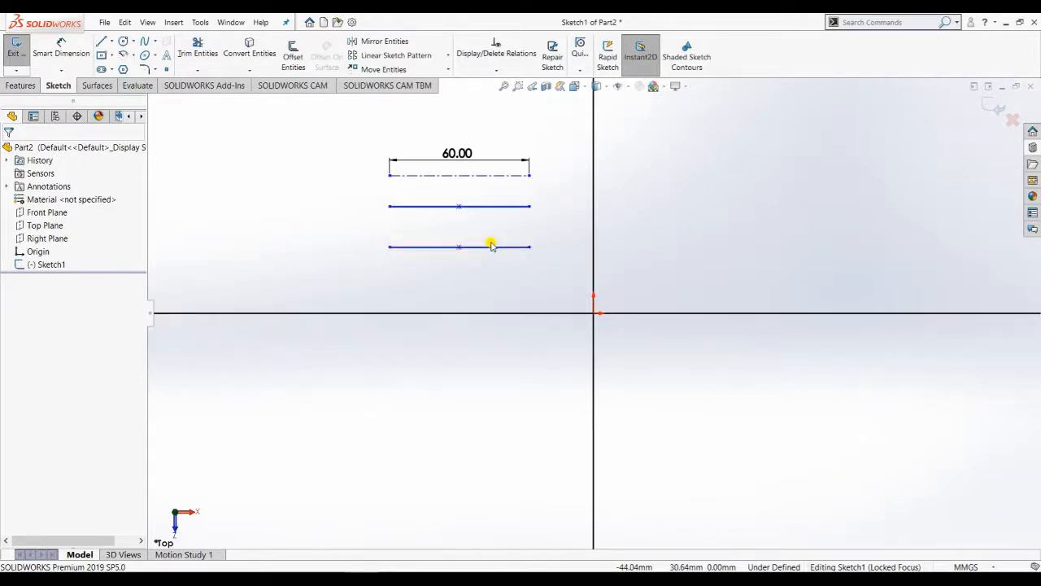
- Dimension the lowest horizontal line's length with Smart Dimension, placing the dimension below the line
left_click(61, 47)
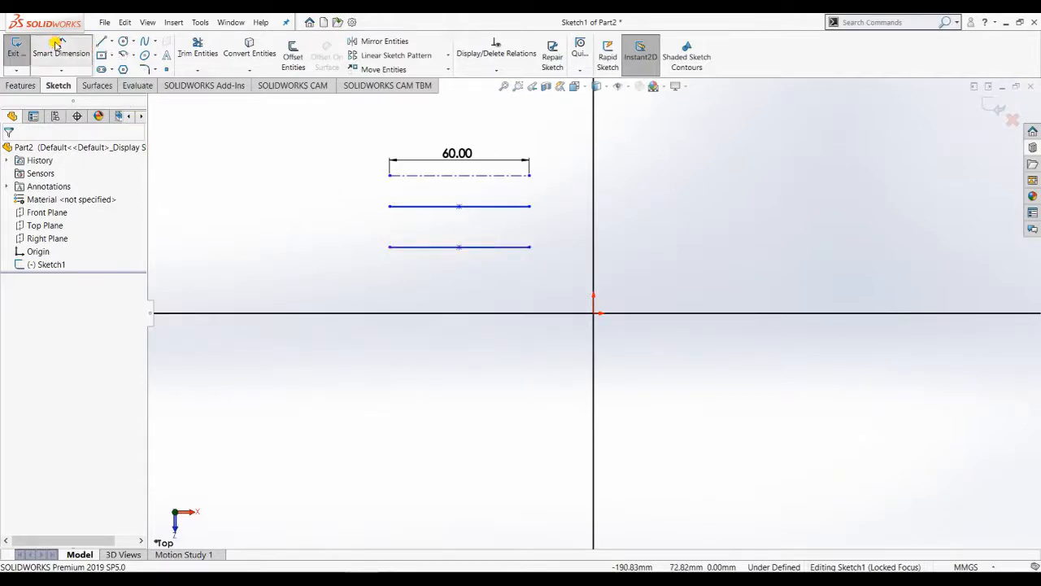
left_click(438, 248)
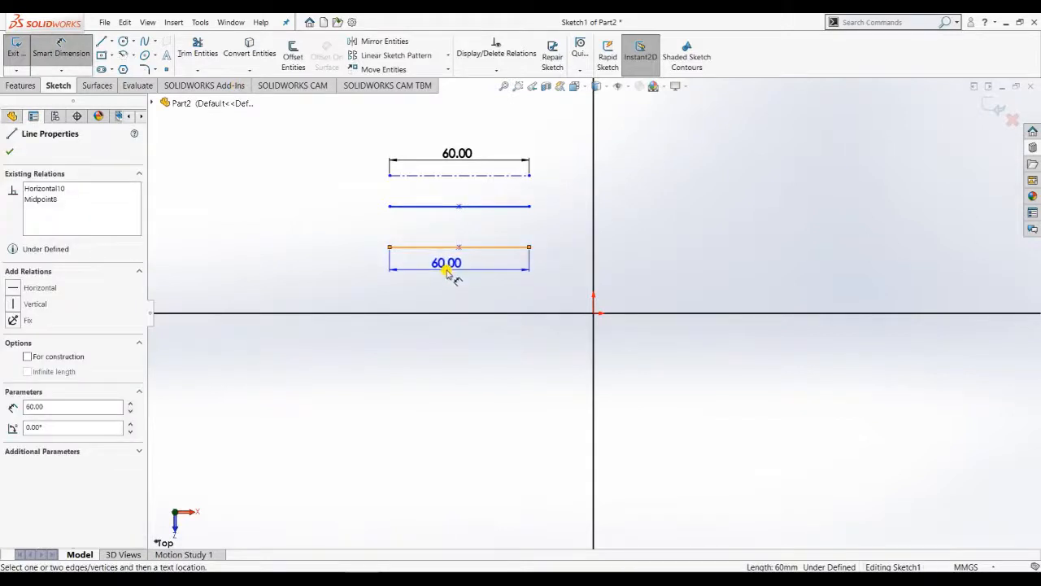
left_click(404, 268)
left_click(376, 252)
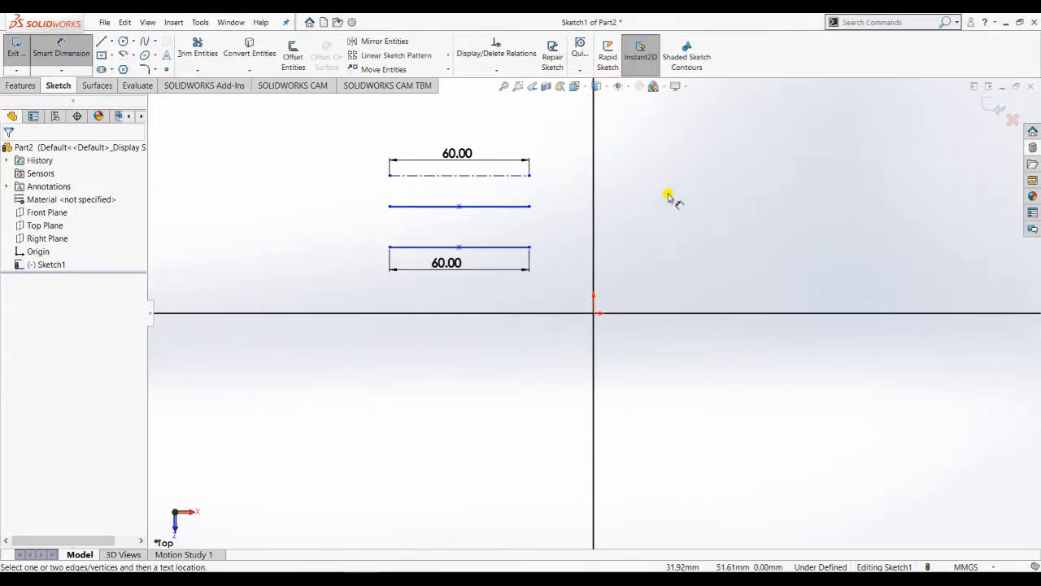
- Mirror the centerline and the two solid lines as copies about the vertical infinite line
left_click(396, 45)
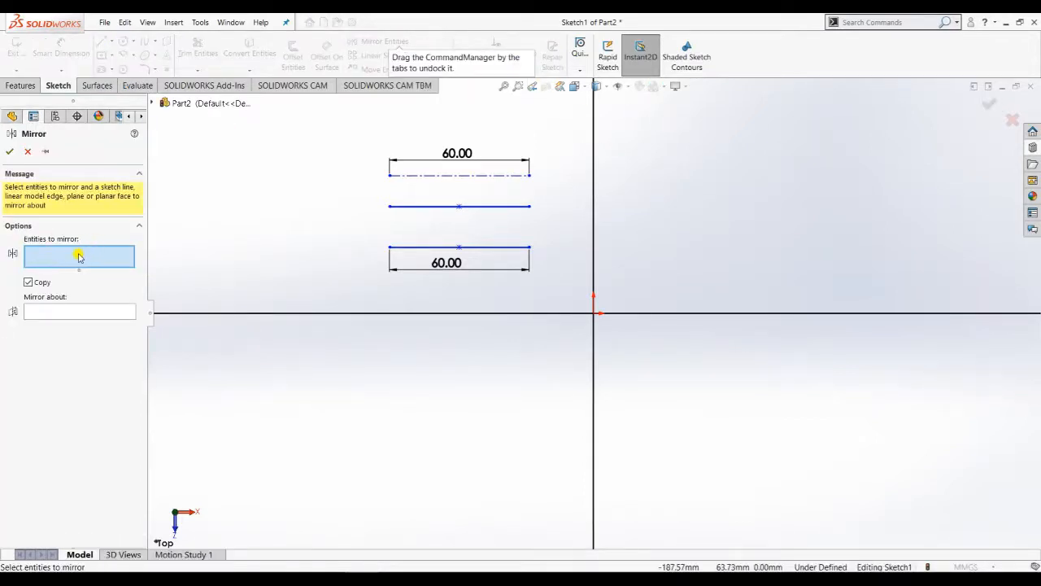
left_click(443, 174)
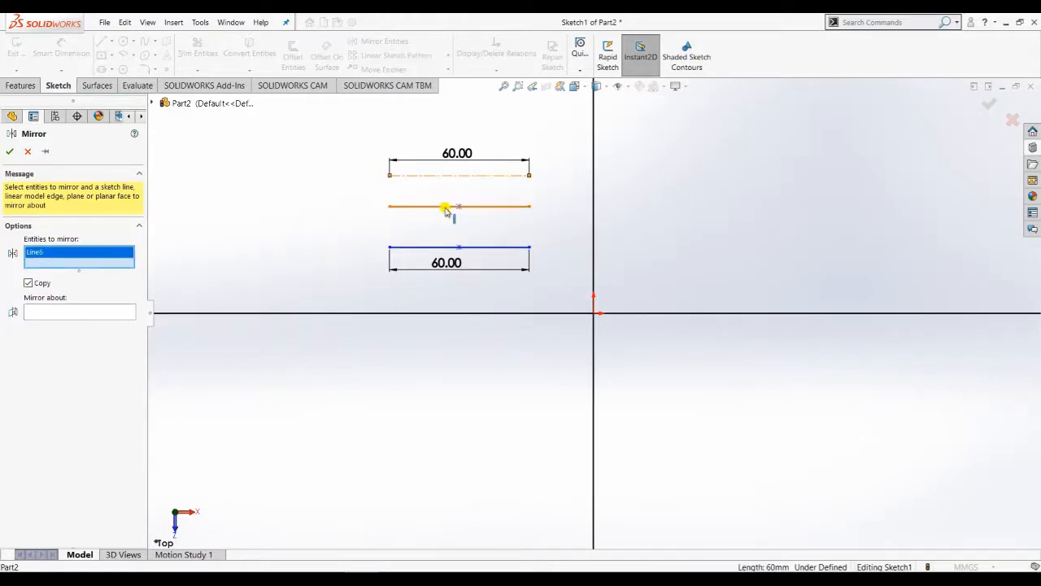
left_click(446, 208)
left_click(435, 248)
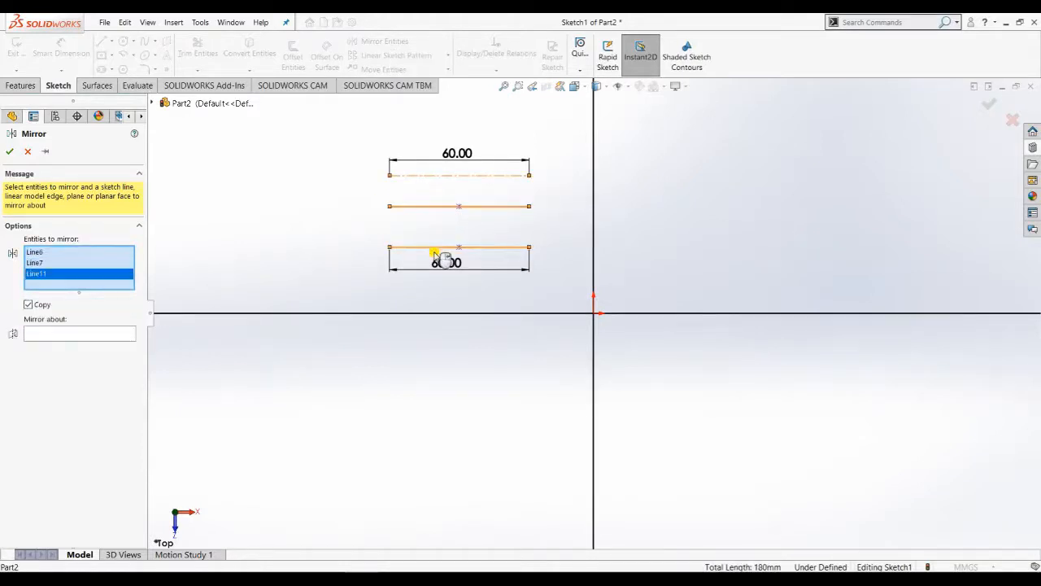
left_click(78, 334)
left_click(594, 228)
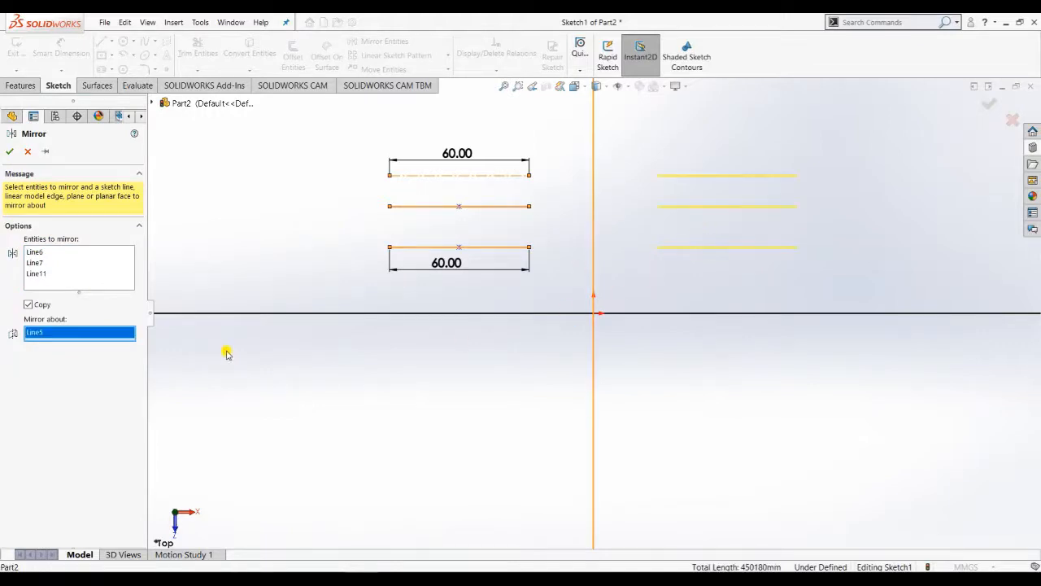
left_click(397, 314)
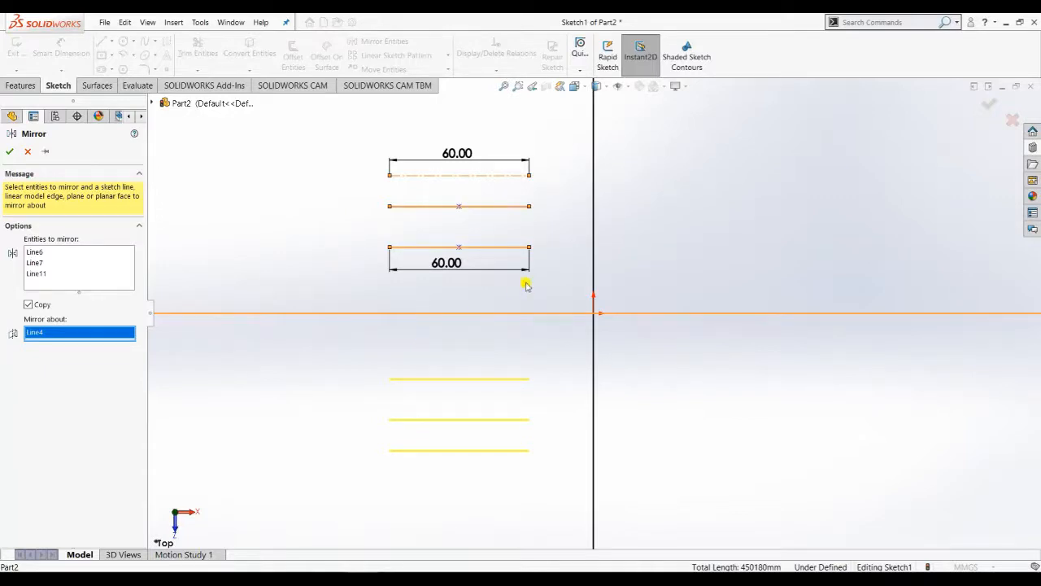
left_click(595, 257)
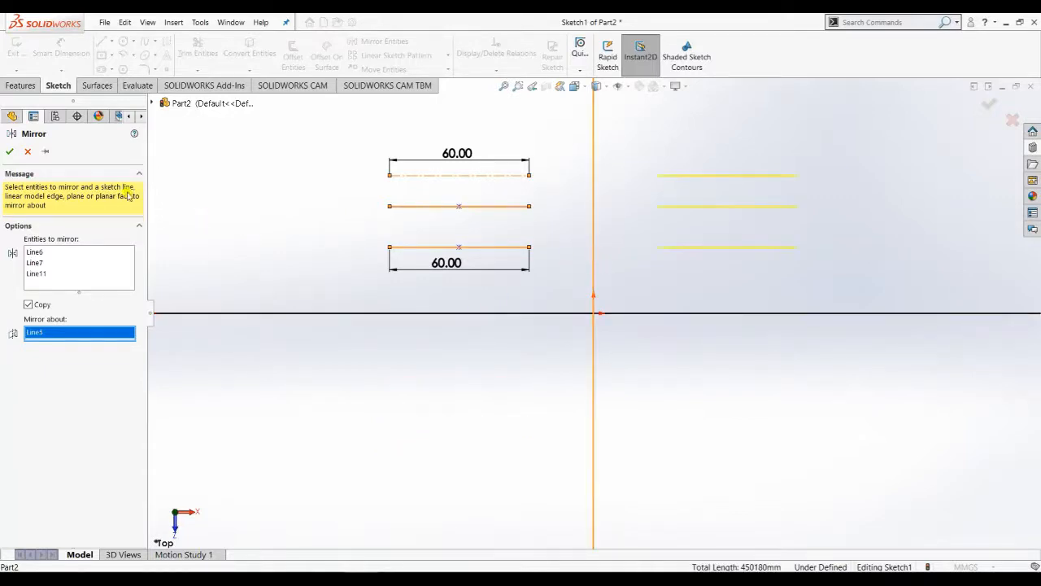
left_click(10, 152)
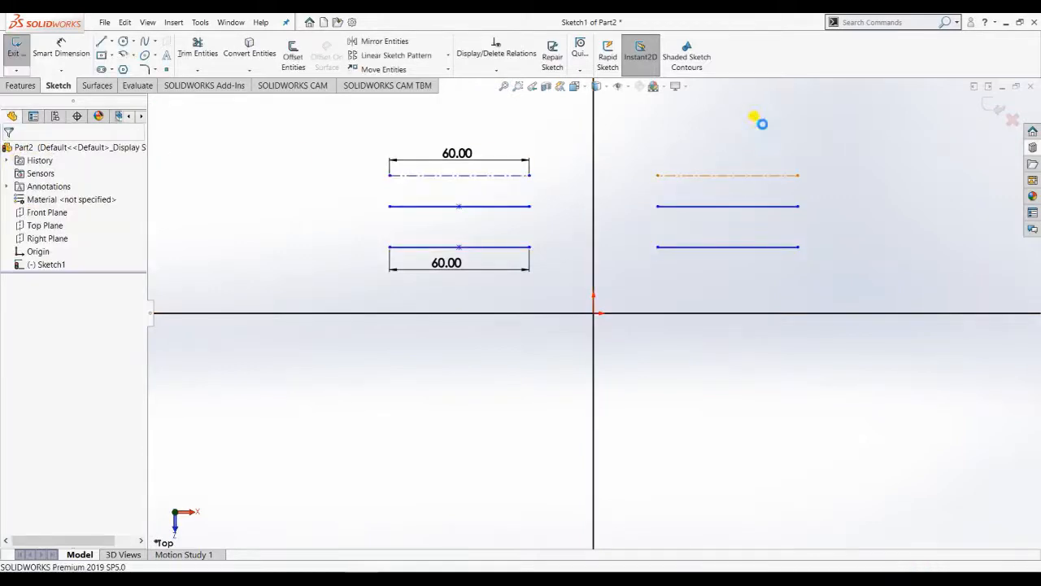
- Exit the sketch, return to editing Sketch1 and undo the mirroring of the three lines
left_click(989, 104)
key("Escape")
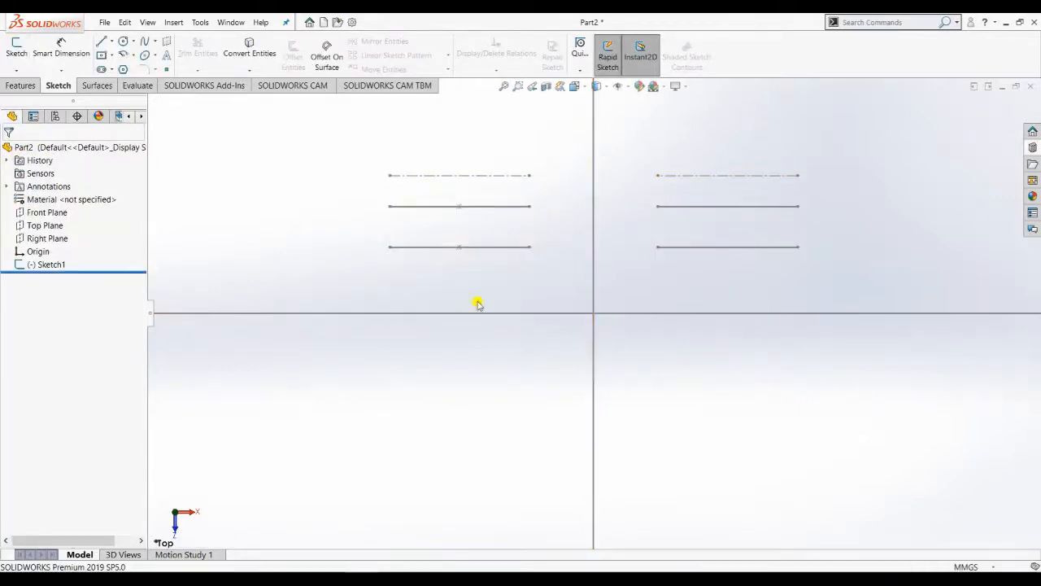
right_click(46, 264)
left_click(44, 231)
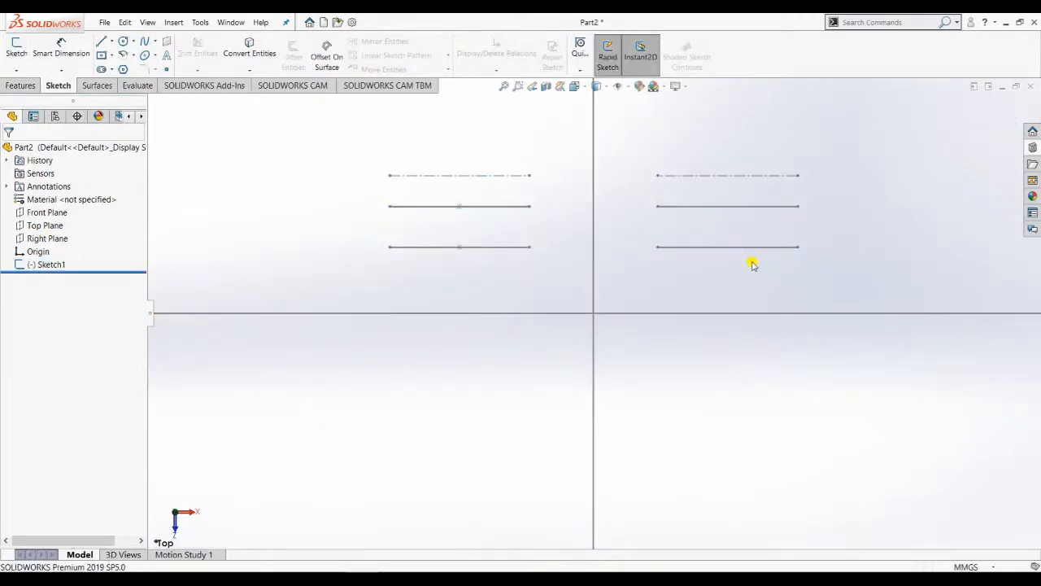
key("ctrl+z")
key("ctrl+z")
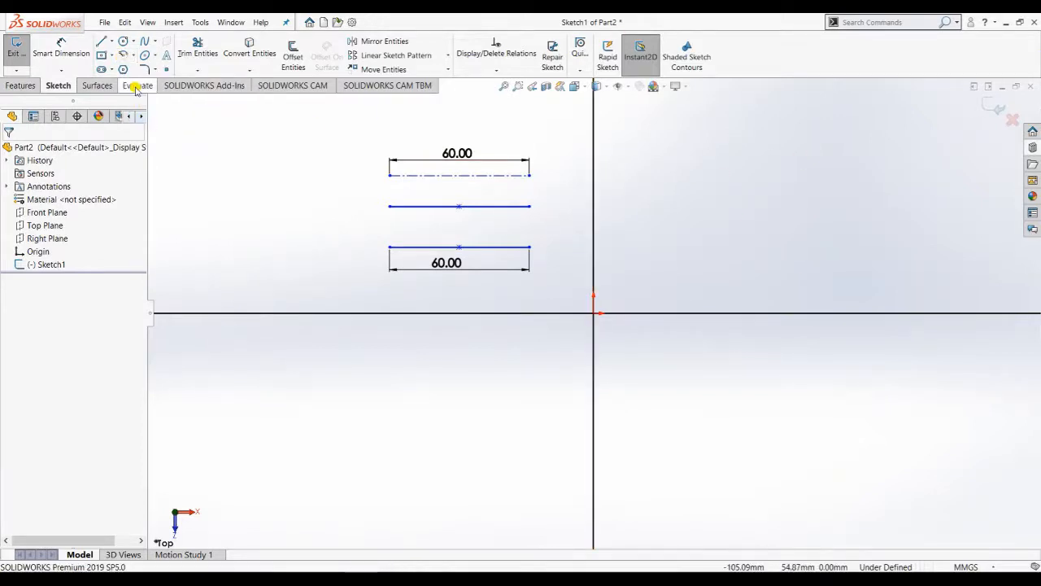
- Sketch a 20 mm diameter centre-point circle above the horizontal centerline, to the left of the vertical infinite line
left_click(123, 41)
scroll(497, 274, "up", 3)
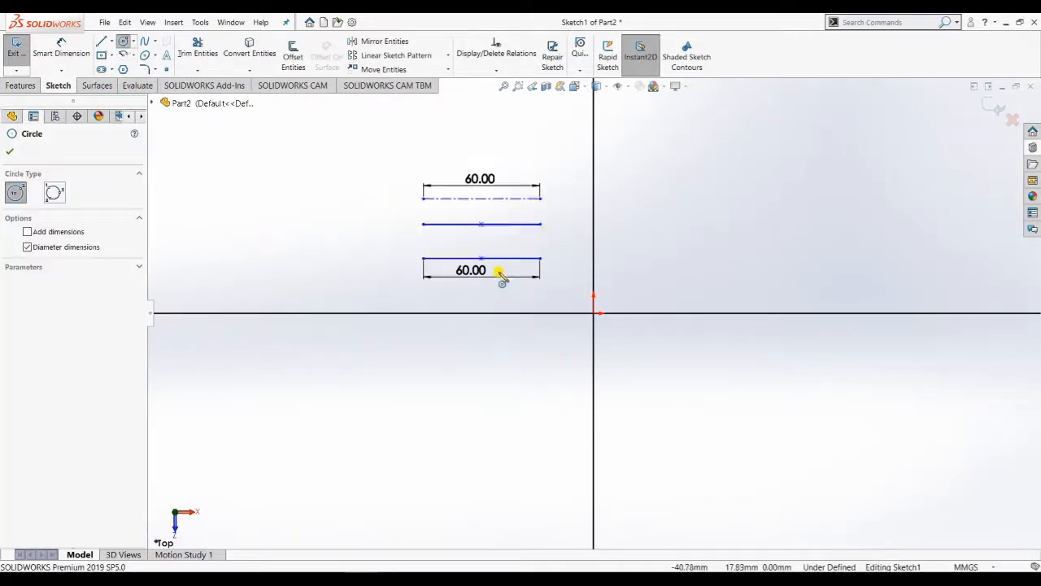
scroll(567, 188, "down", 8)
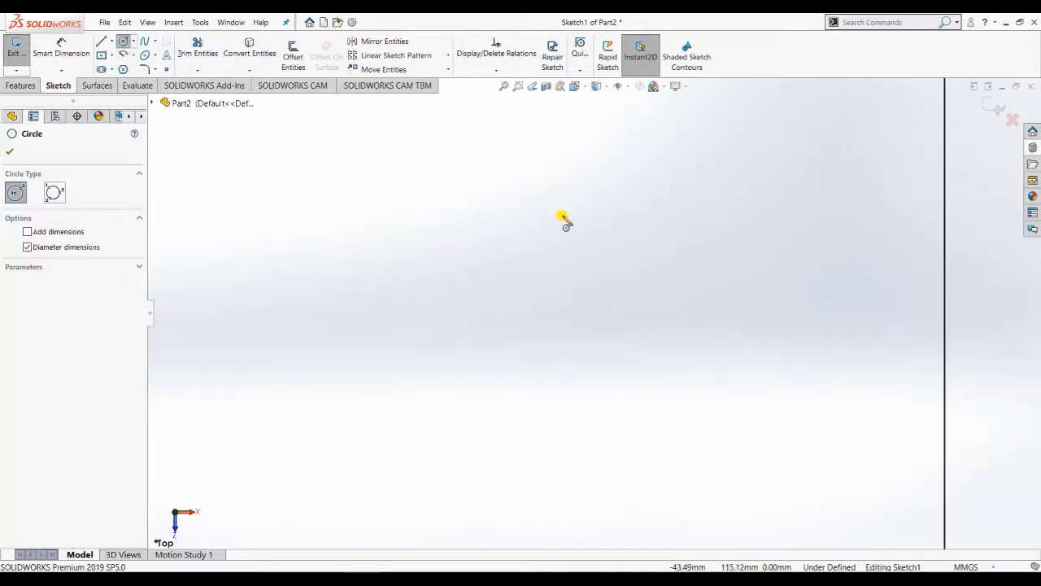
scroll(582, 214, "up", 2)
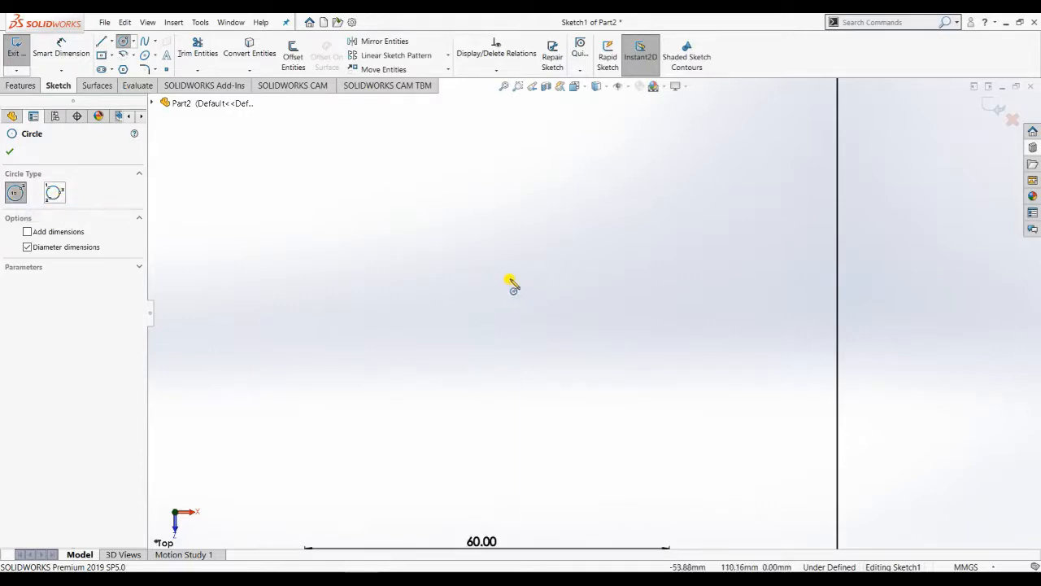
left_click(422, 249)
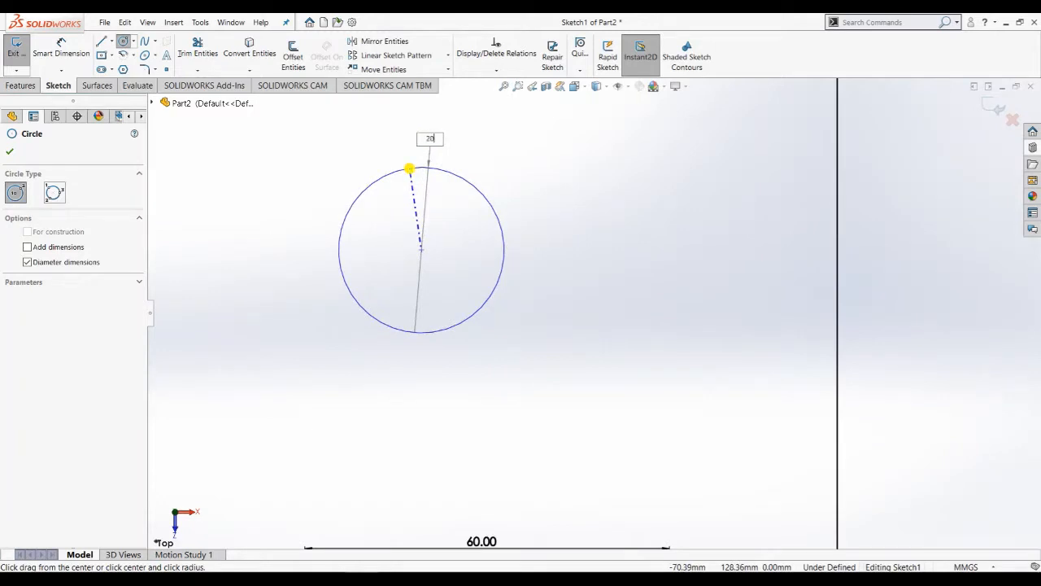
key("Return")
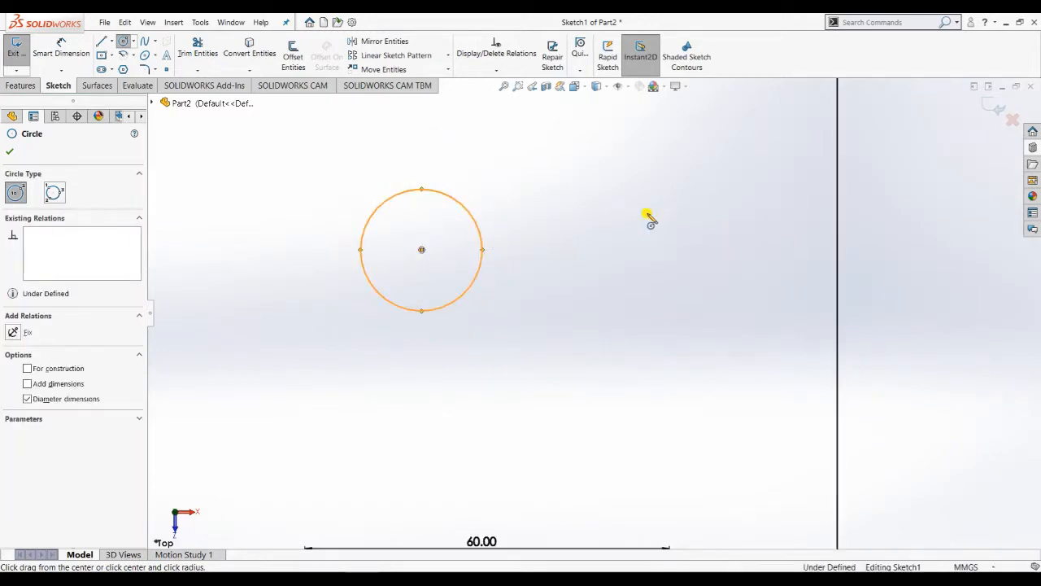
key("Escape")
key("Escape")
- Dimension the circle's diameter with Smart Dimension, placing the dimension outside its upper right edge
left_click(61, 47)
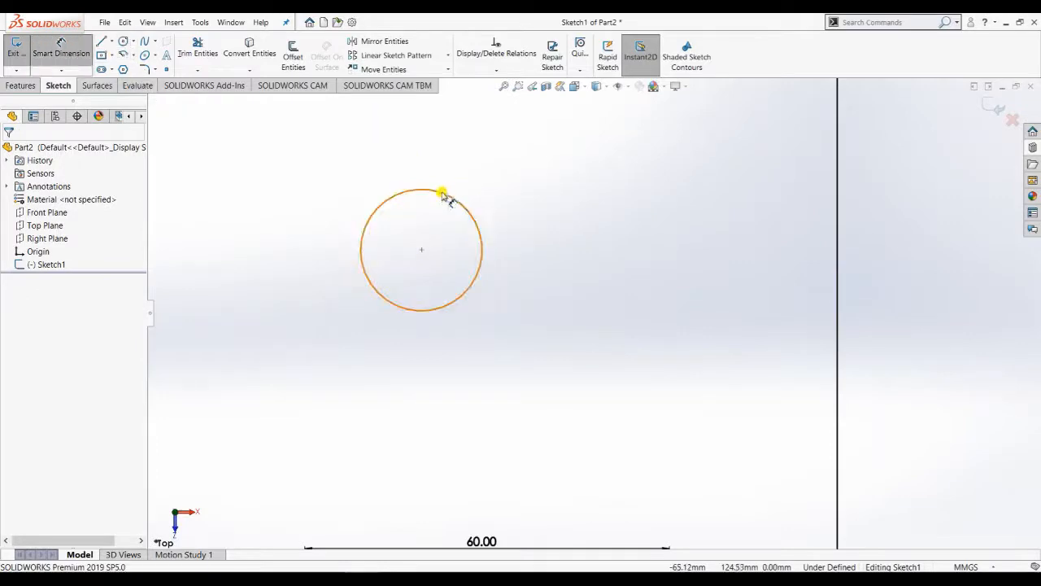
left_click(443, 197)
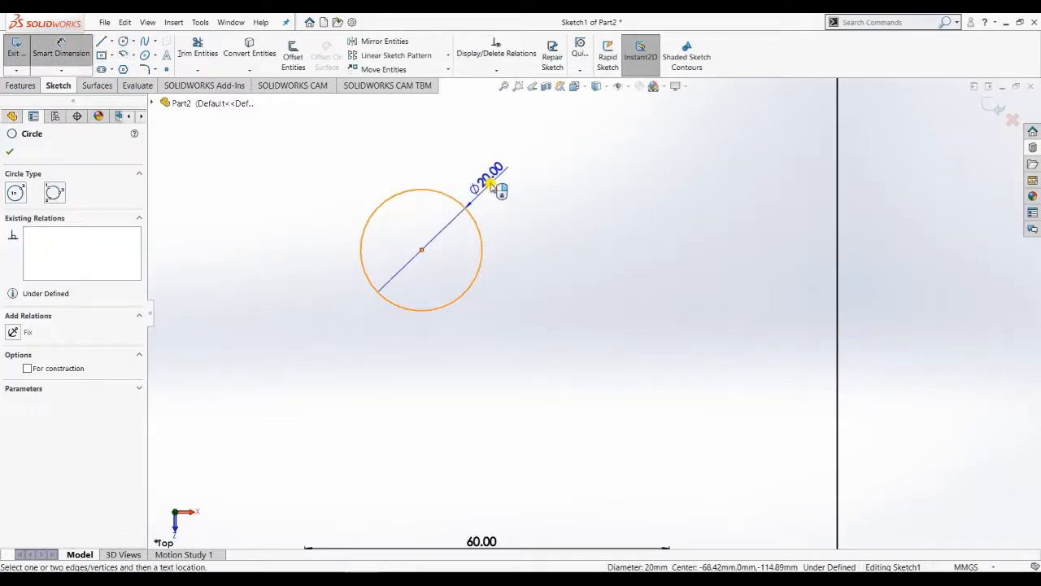
left_click(450, 197)
left_click(418, 161)
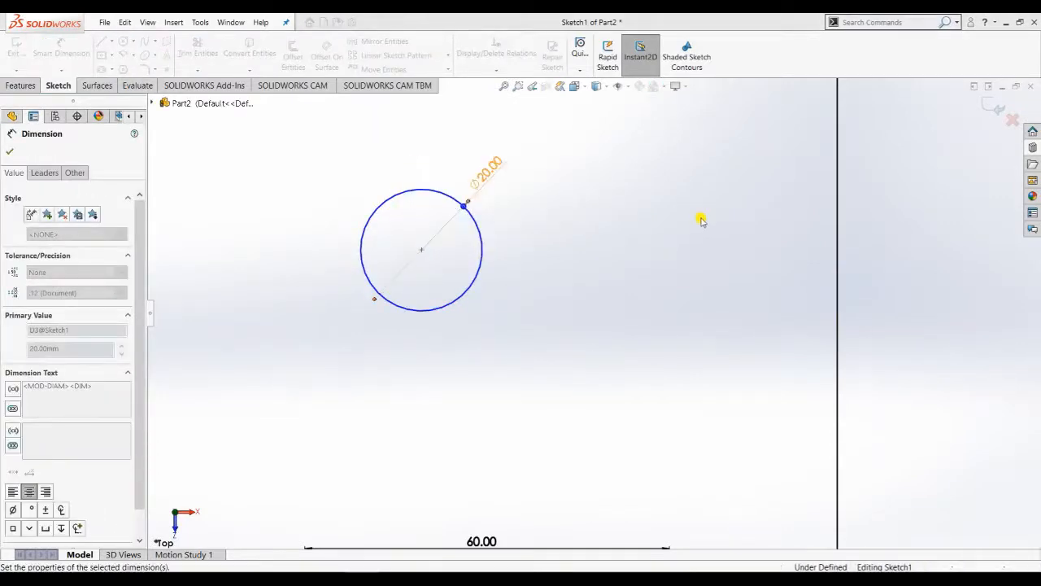
left_click(10, 137)
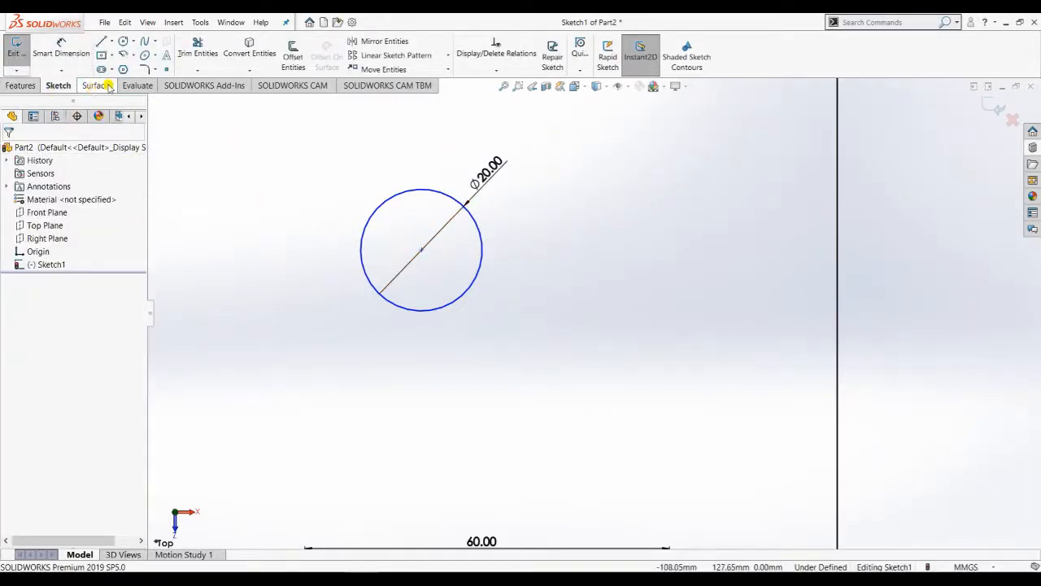
- Sketch a perimeter circle through three points, between the dimensioned circle and the vertical infinite line
left_click(134, 41)
left_click(147, 54)
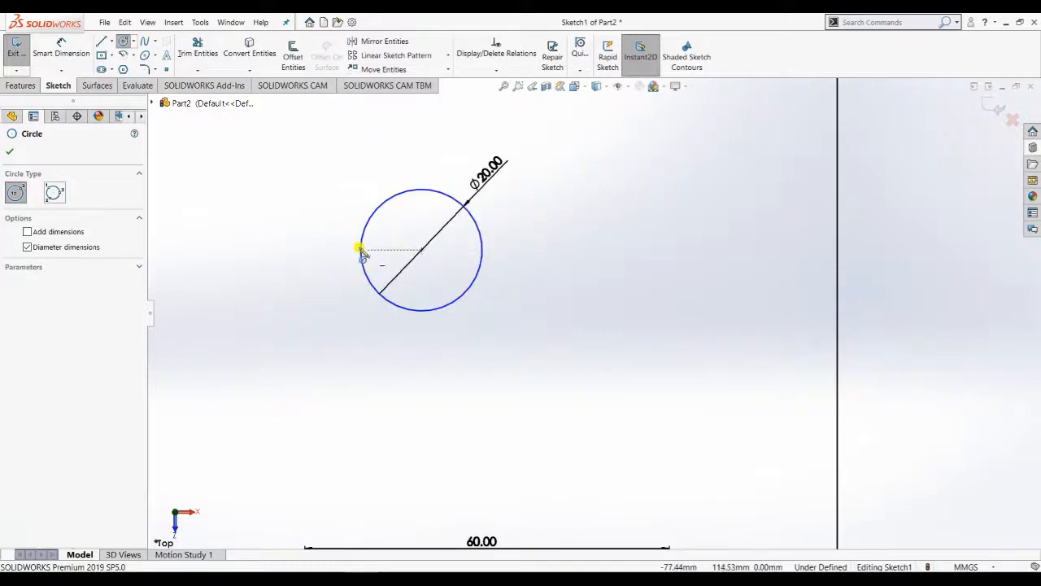
left_click(53, 194)
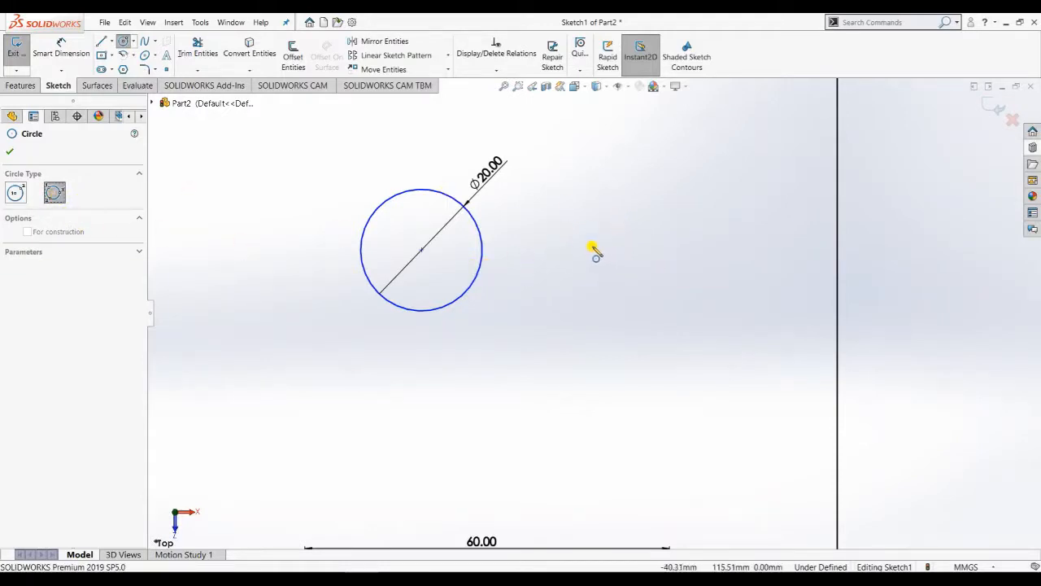
left_click(614, 199)
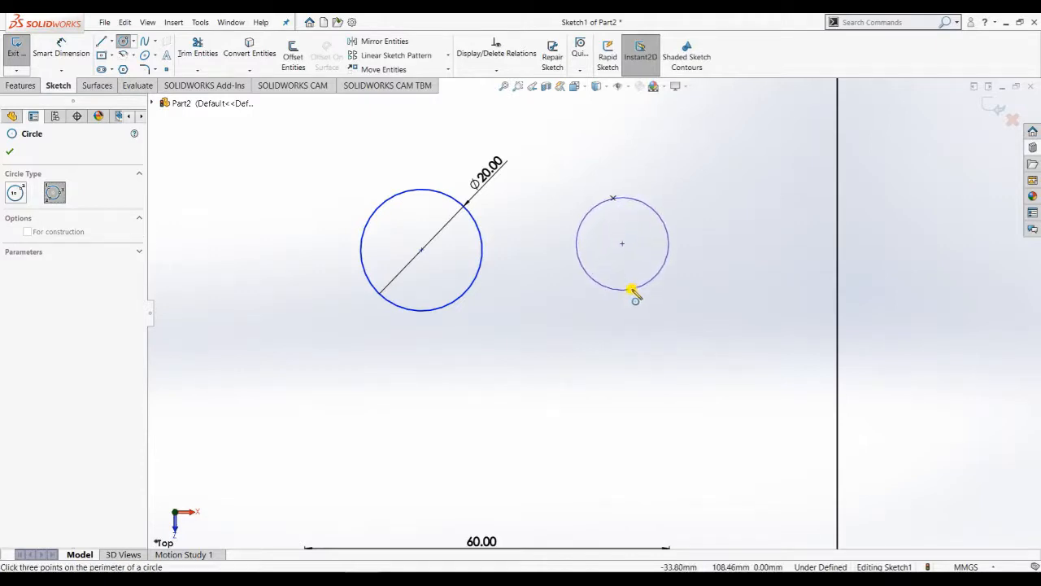
left_click(628, 289)
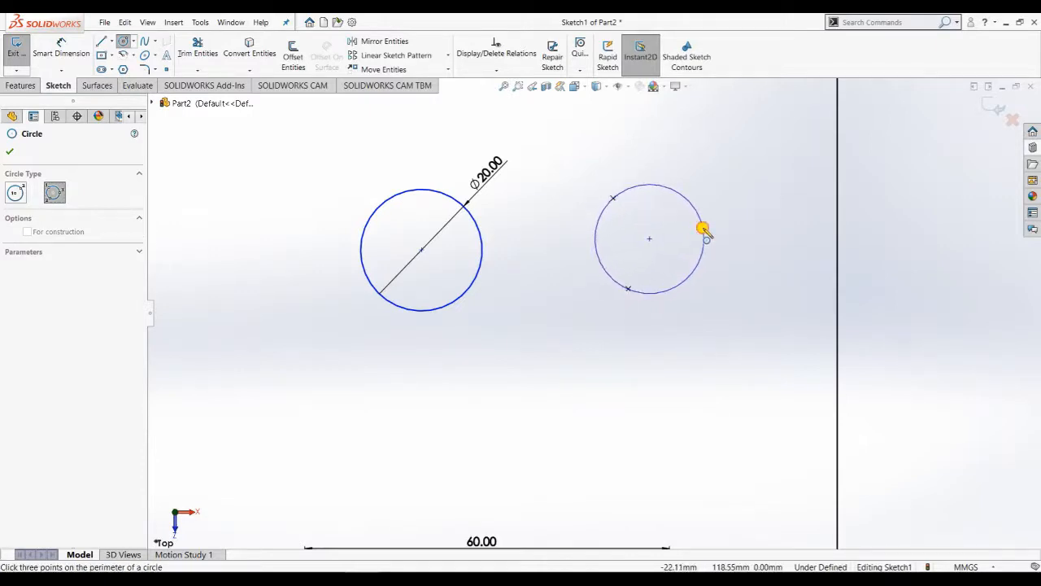
left_click(704, 231)
key("Escape")
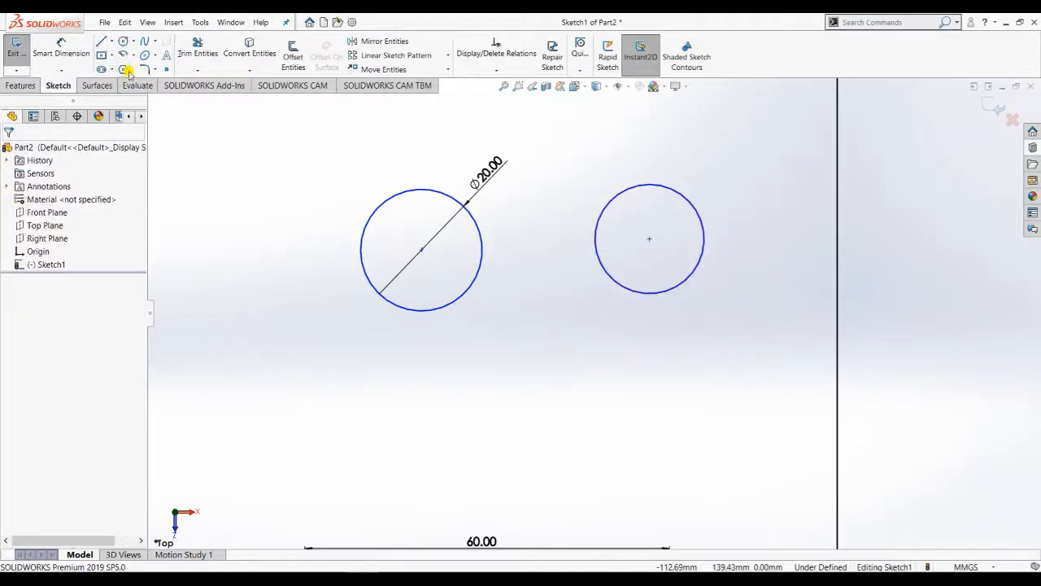
- Sketch a closed triangle below and between the two circles, with its apex up and a horizontal base about 21 mm long
left_click(101, 40)
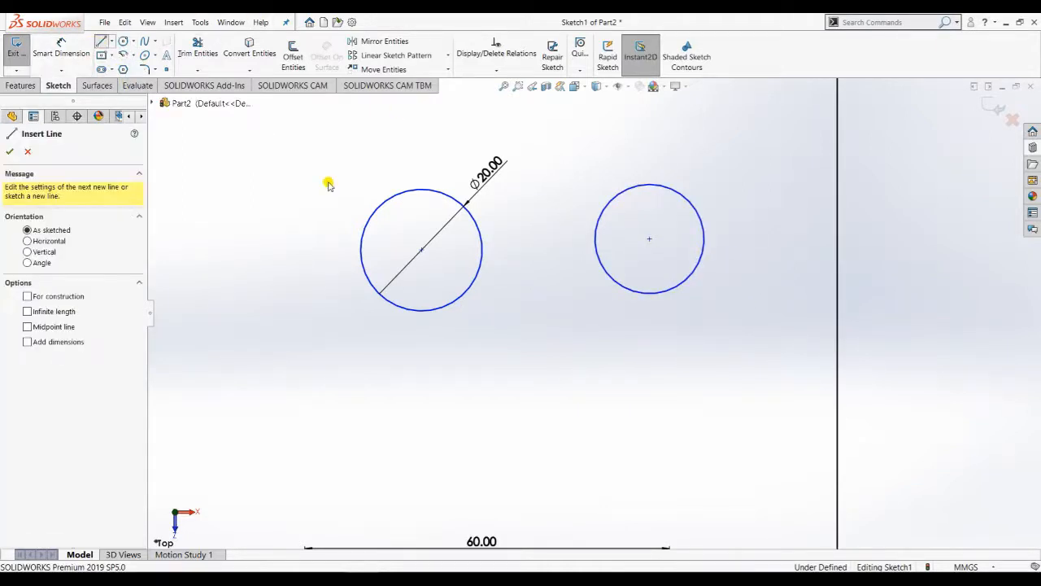
left_click(463, 399)
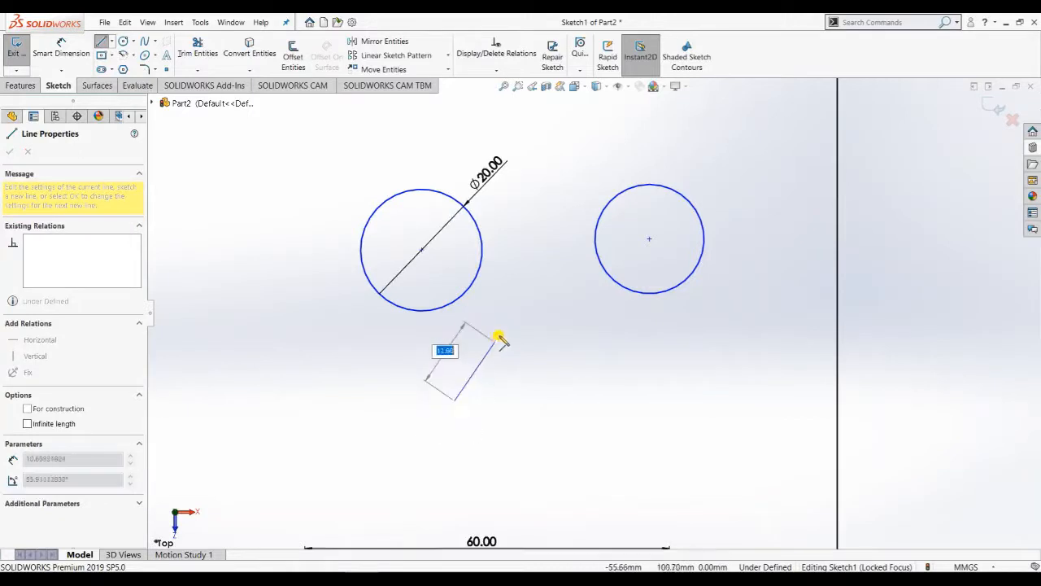
left_click(518, 319)
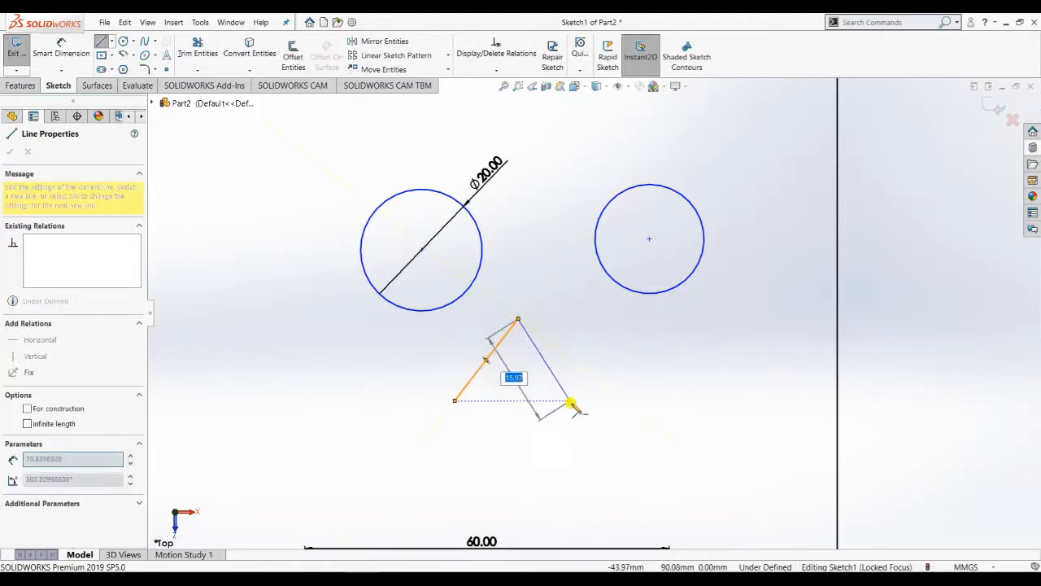
left_click(579, 399)
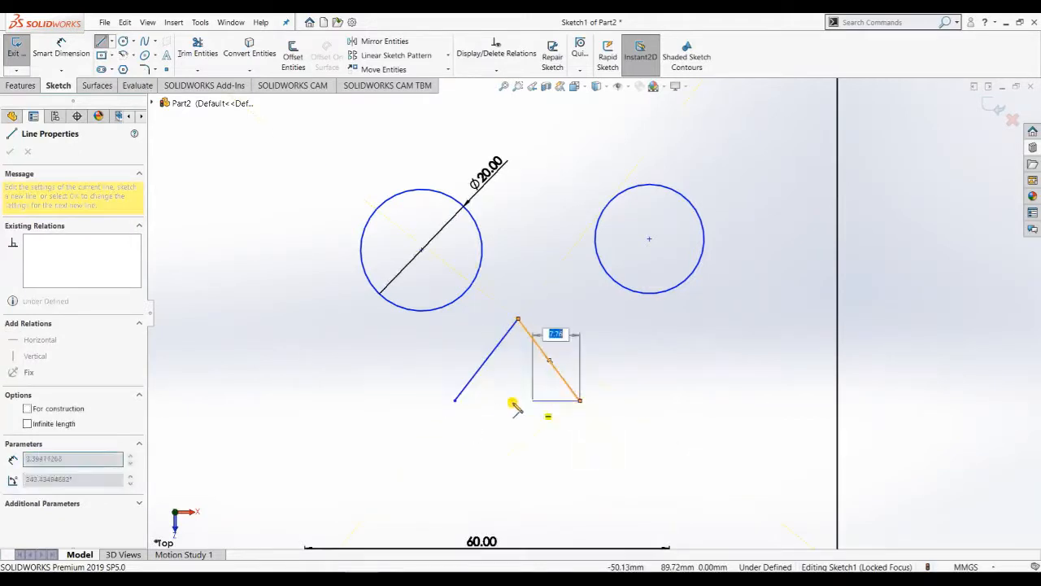
left_click(455, 400)
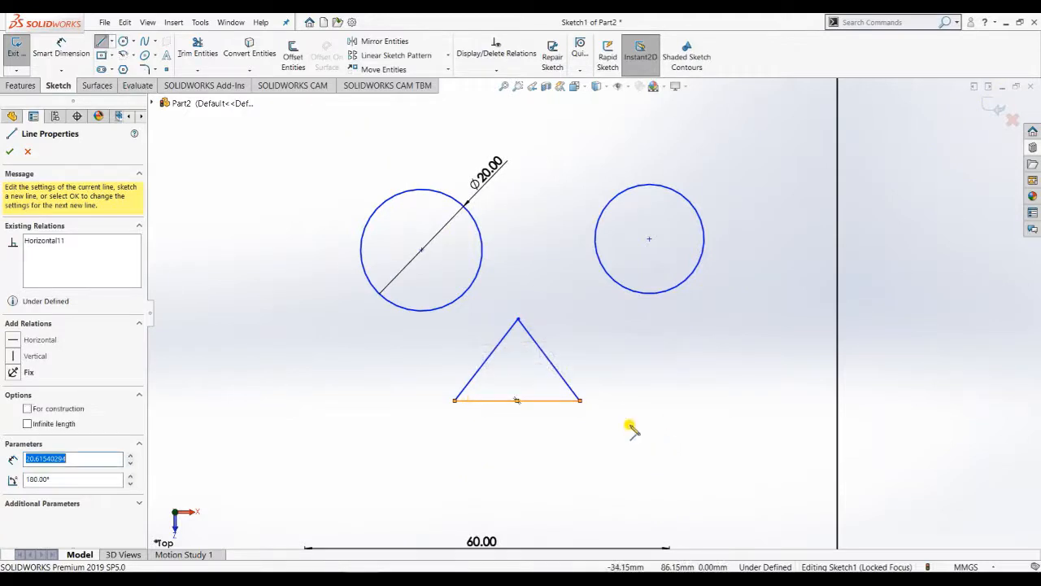
key("Escape")
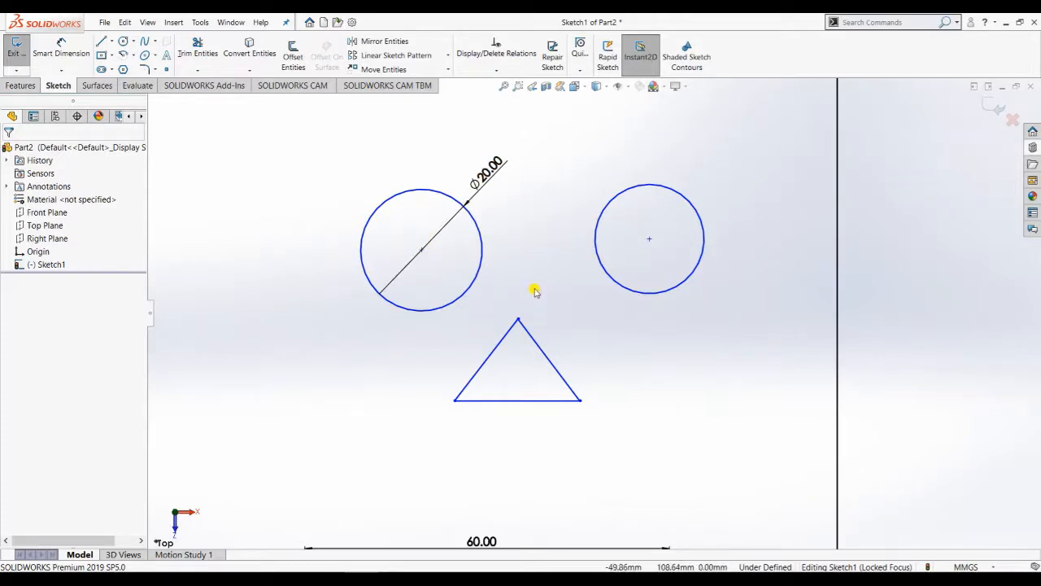
- Turn on shaded sketch contours so that the closed circles and triangle are filled
left_click(688, 61)
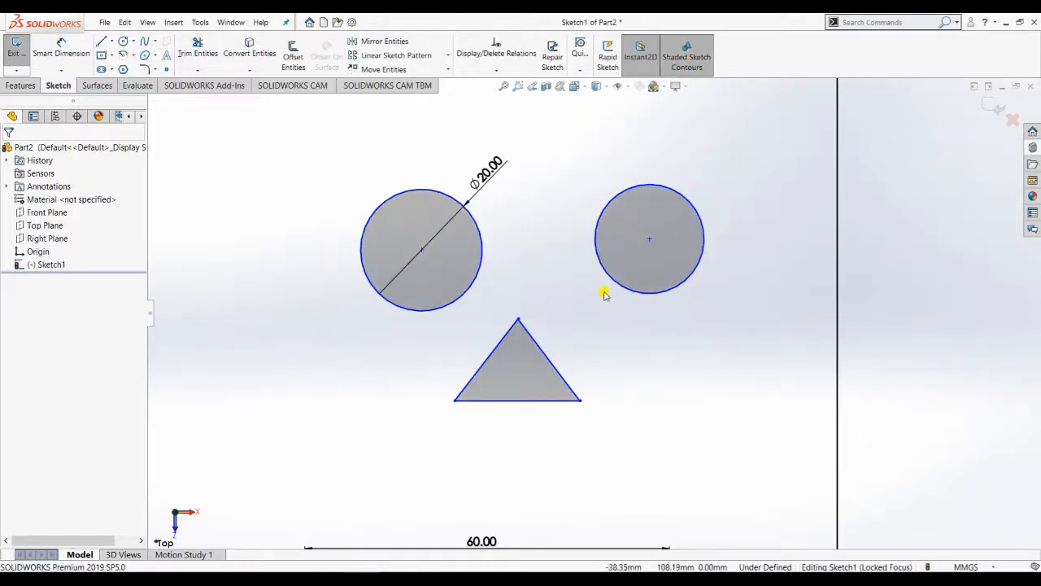
key("z")
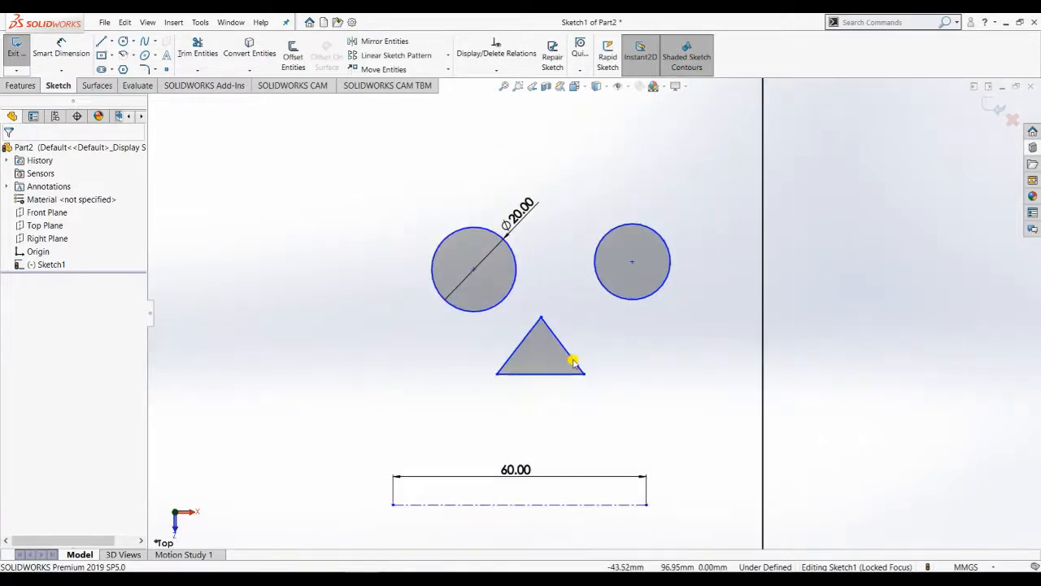
scroll(594, 339, "down", 2)
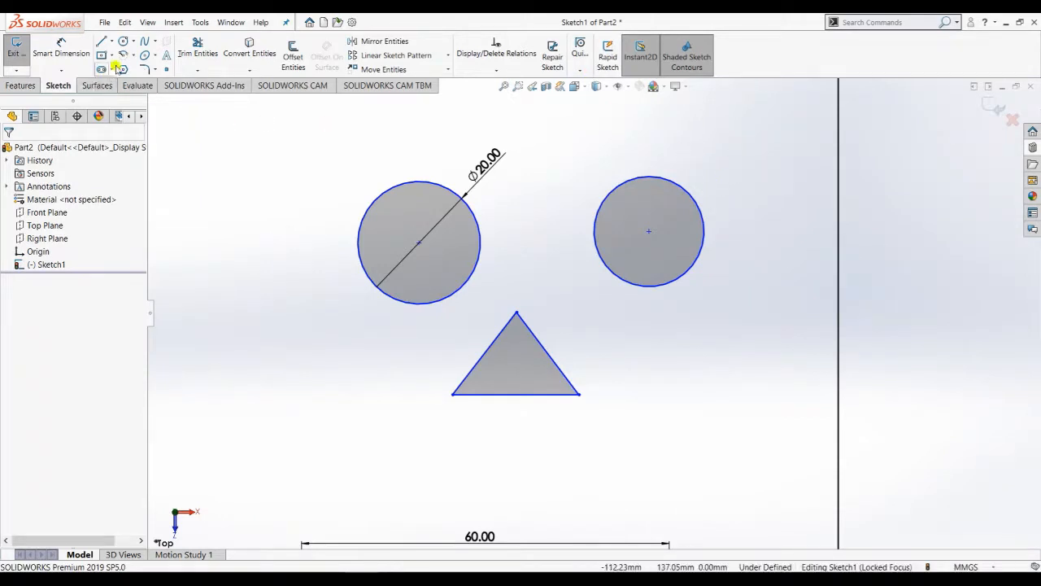
- Inscribe a perimeter circle in the triangle, tangent to its base and both slanted sides
left_click(134, 42)
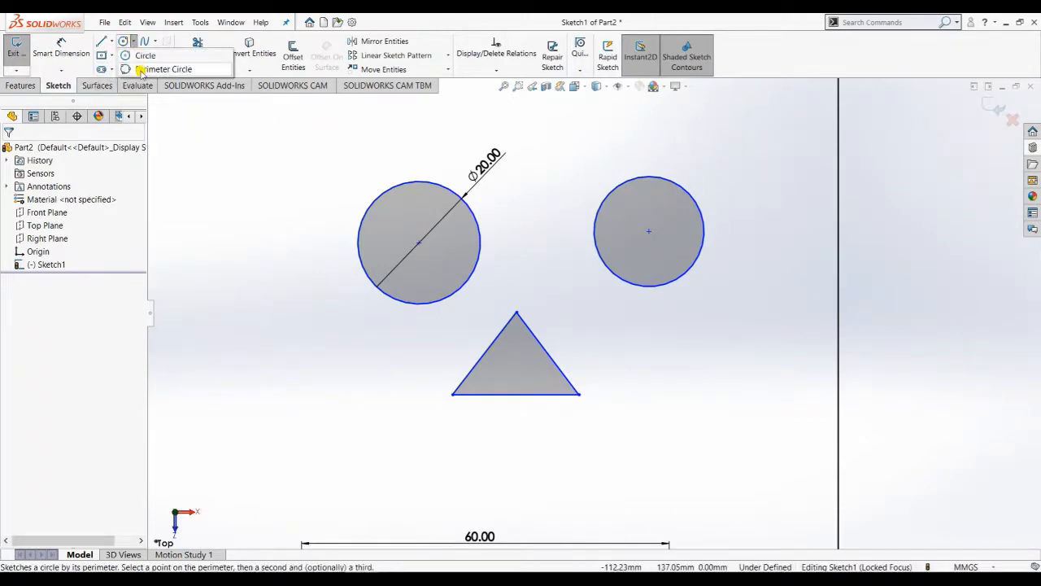
left_click(166, 67)
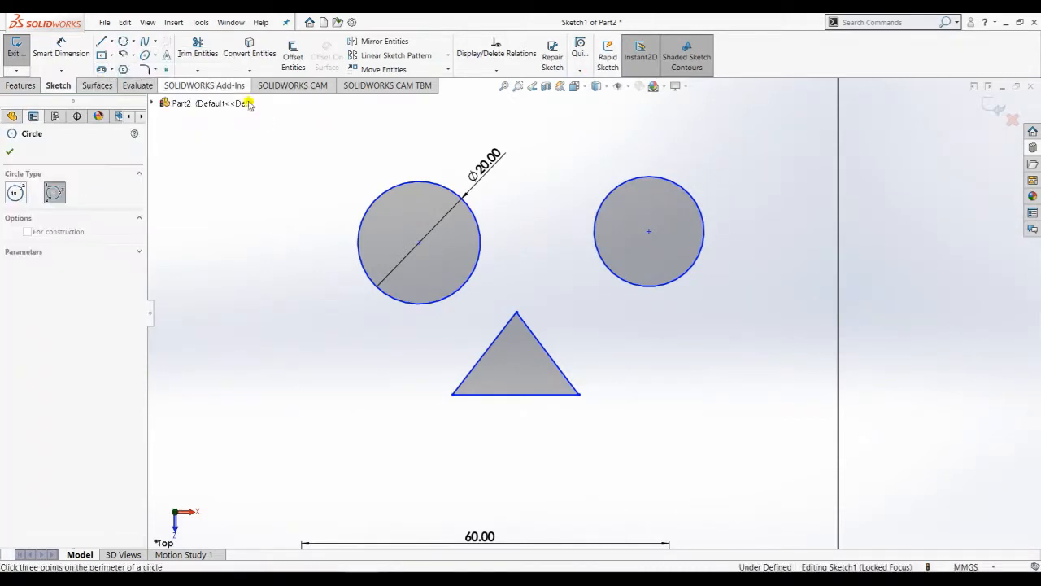
left_click(514, 395)
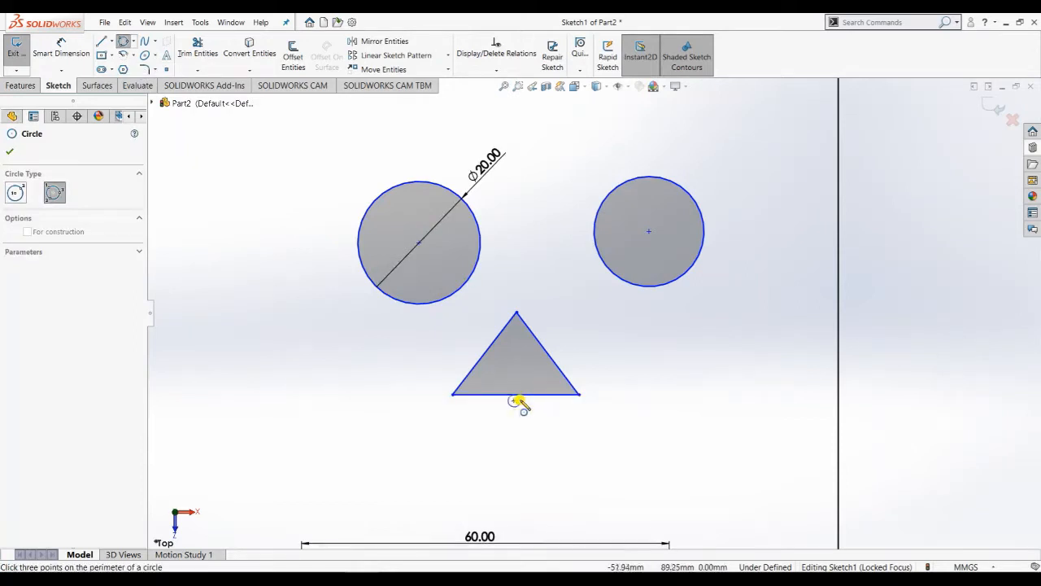
left_click(482, 358)
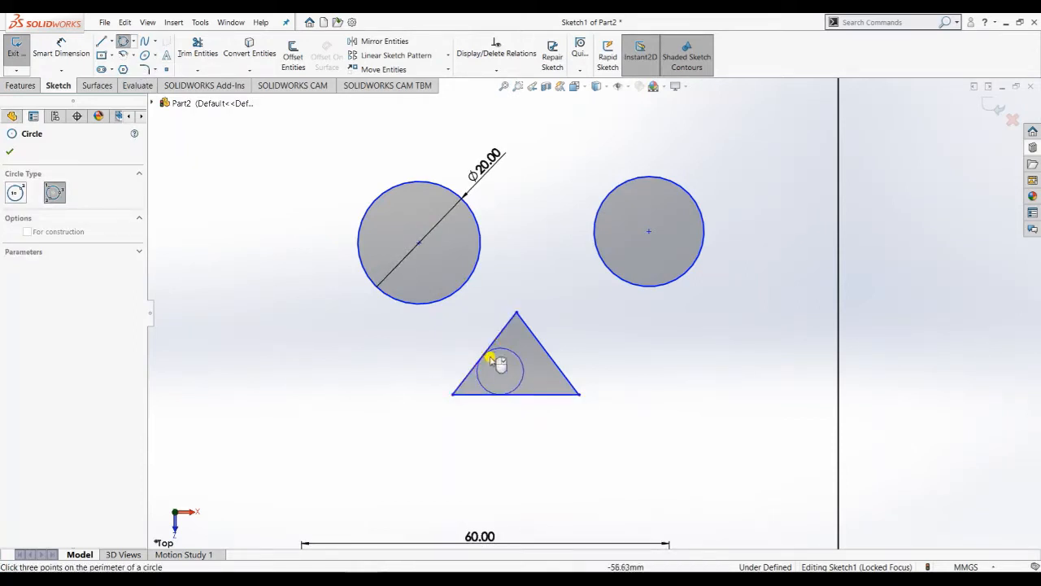
left_click(545, 350)
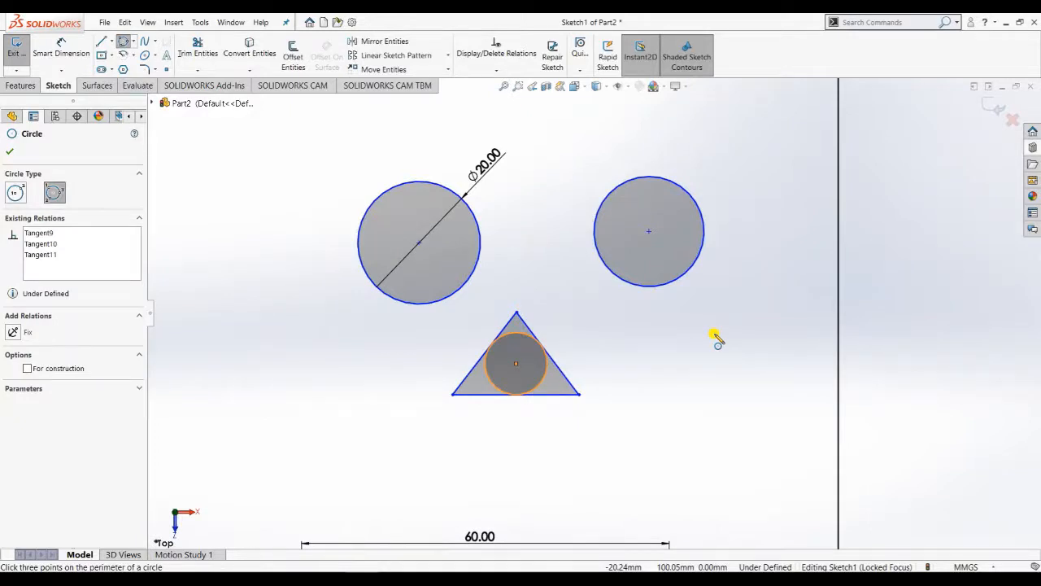
key("Escape")
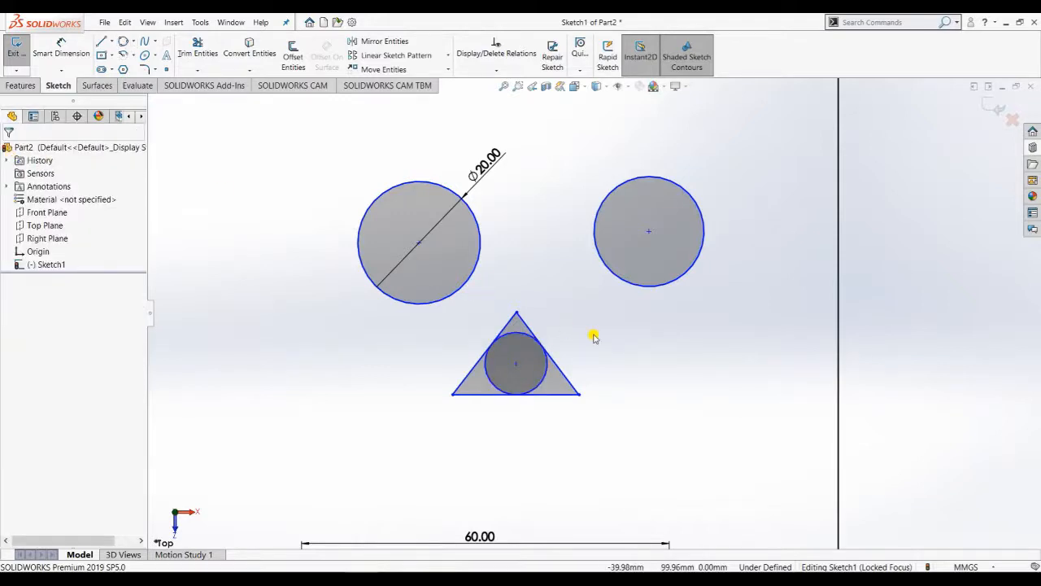
- Try to offset the middle horizontal line by 10 mm in the reversed direction, with dimensions added
scroll(746, 309, "up", 2)
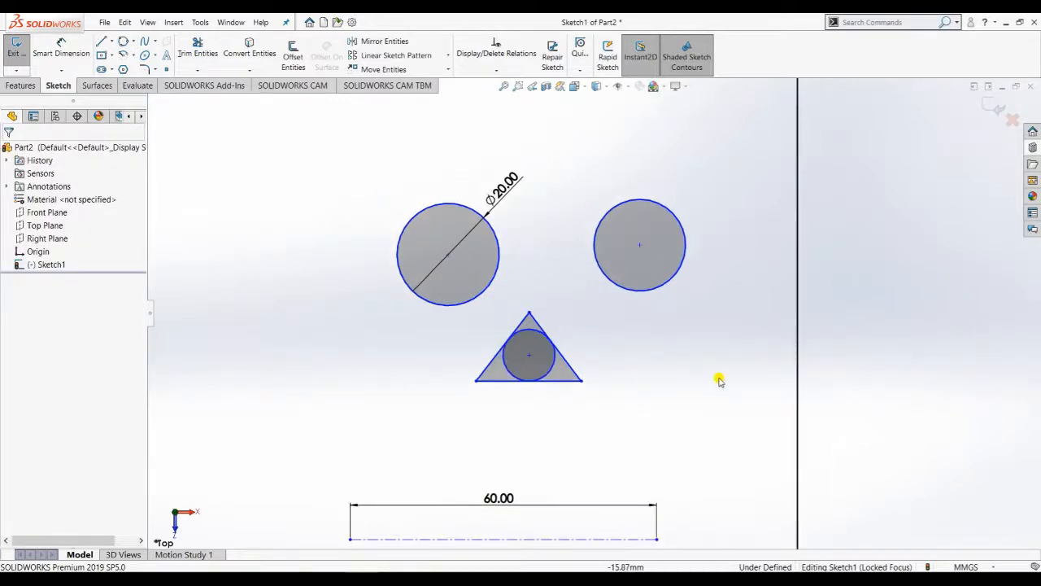
scroll(692, 407, "up", 2)
scroll(584, 518, "up", 2)
scroll(570, 520, "up", 2)
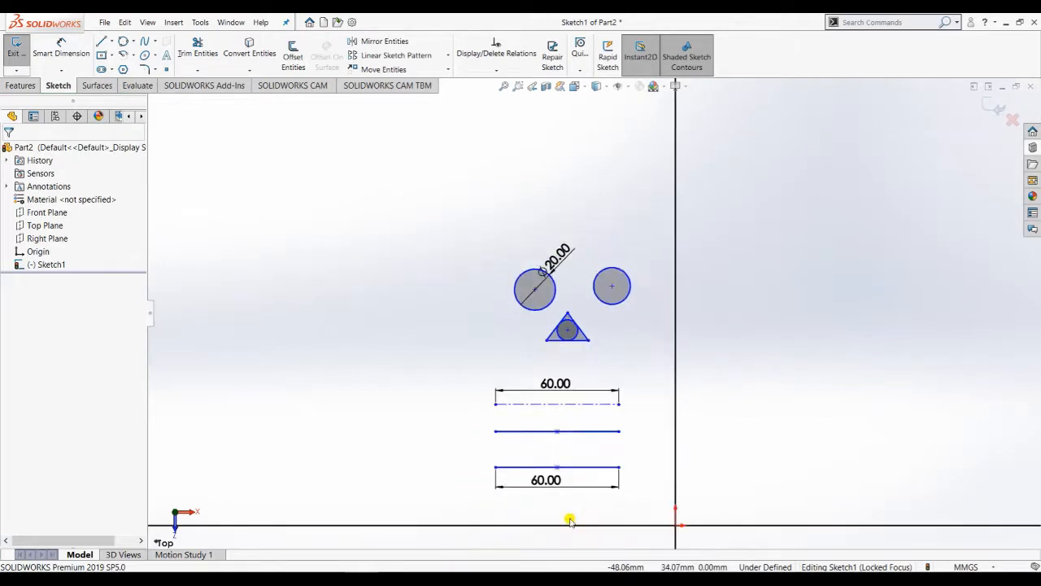
scroll(561, 513, "down", 1)
scroll(553, 415, "down", 1)
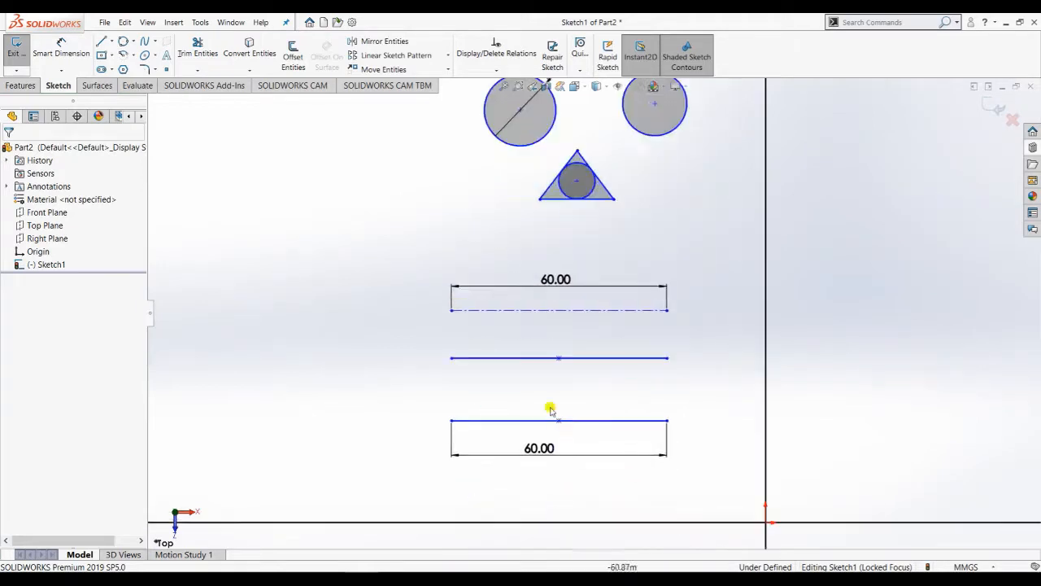
left_click(291, 58)
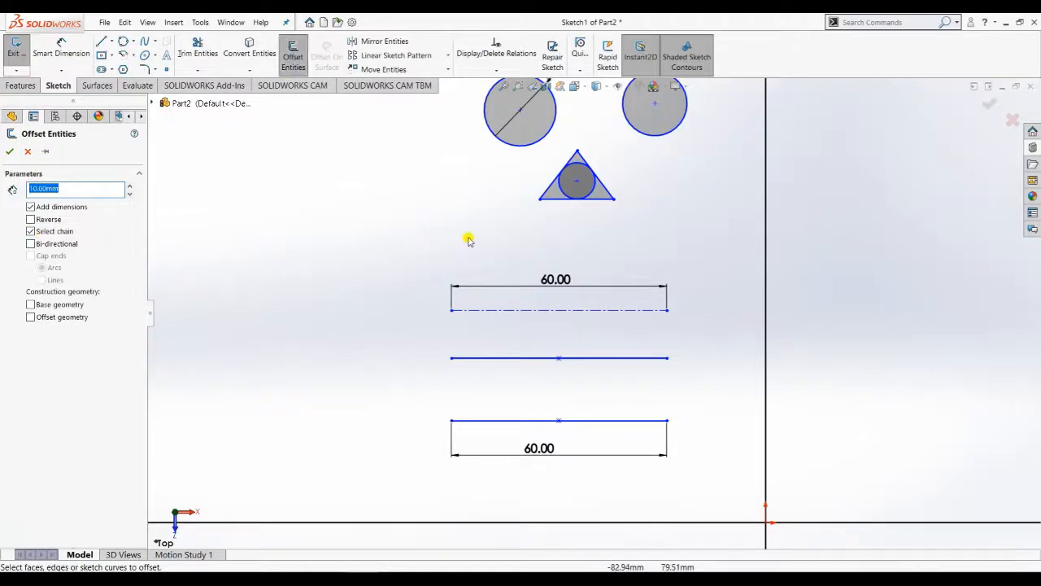
left_click(518, 358)
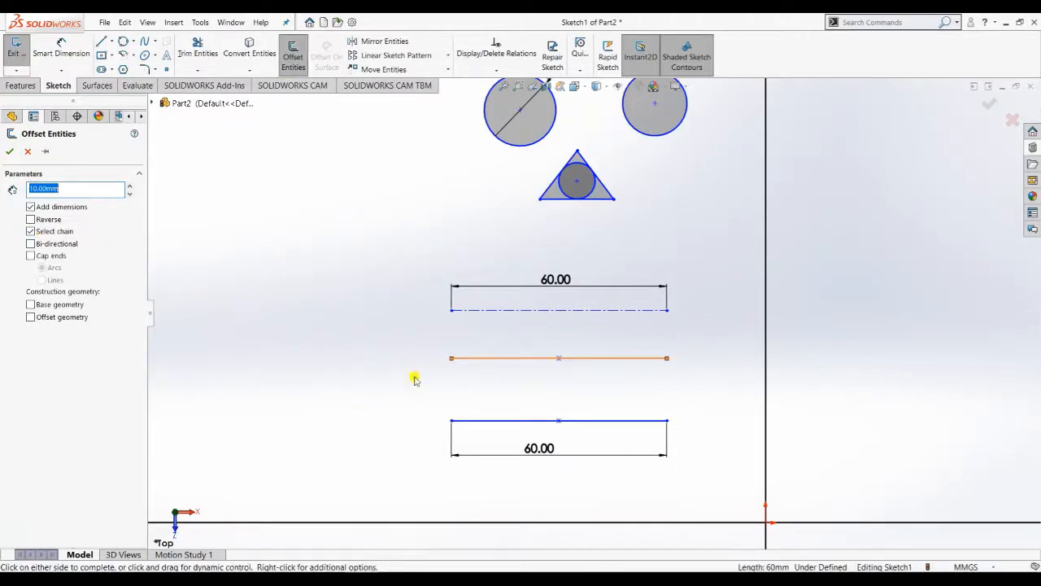
left_click(31, 207)
scroll(529, 362, "up", 4)
scroll(588, 372, "down", 3)
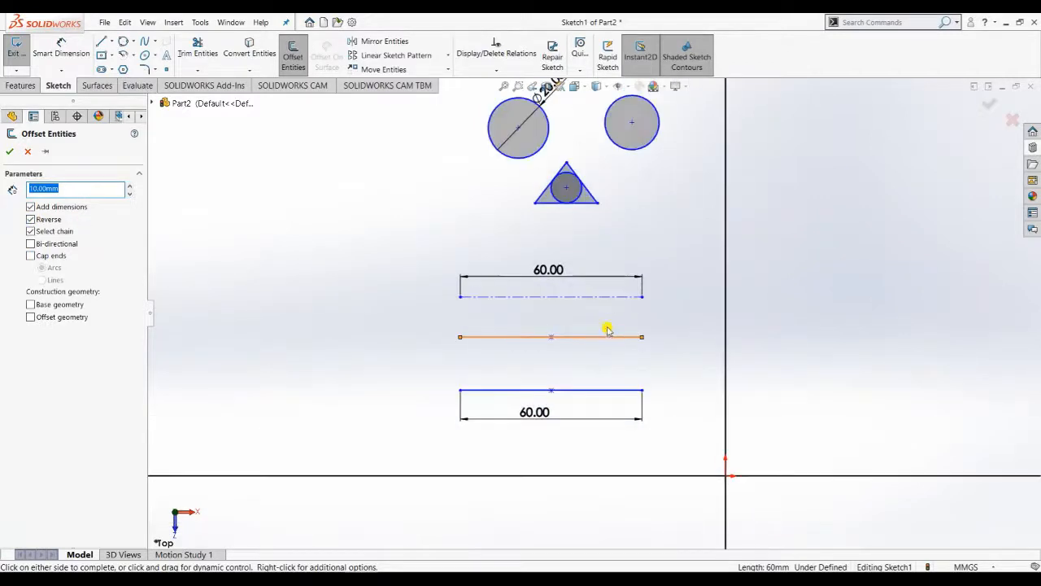
left_click(9, 151)
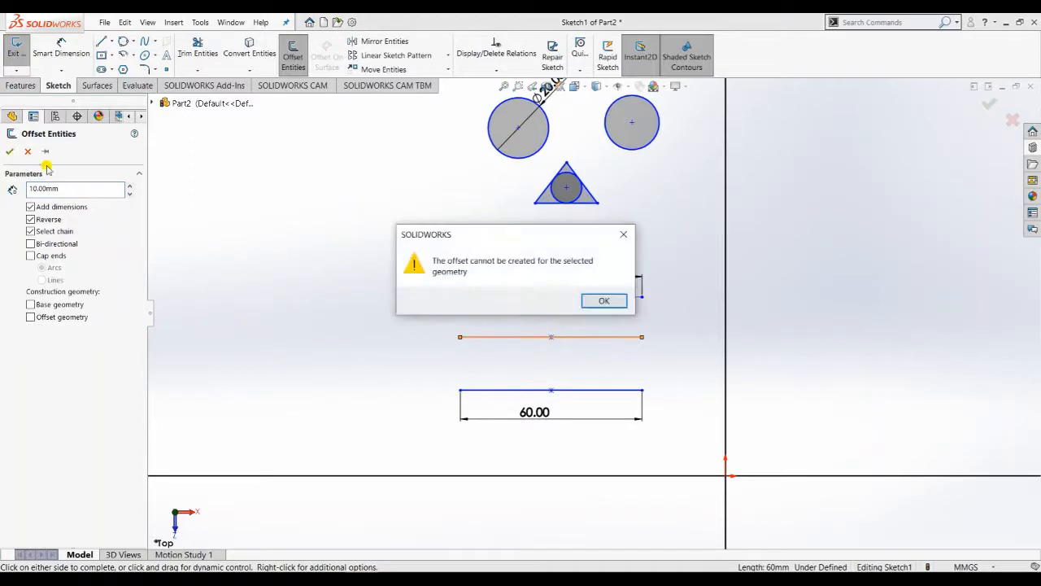
left_click(602, 299)
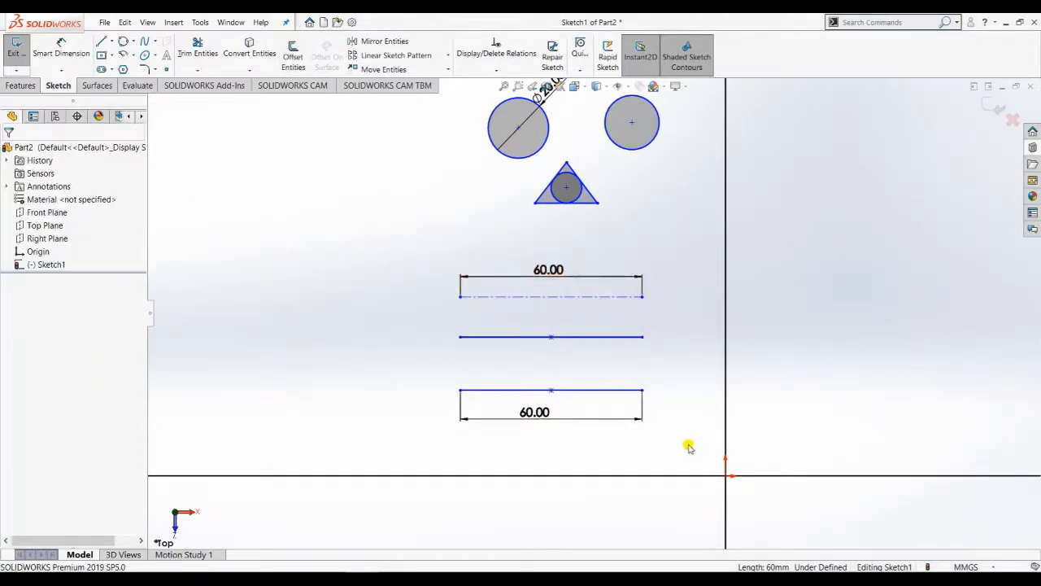
- Set up a 10 mm one-sided offset of the lowest dimensioned horizontal line, reversed toward the middle line
left_click(514, 394)
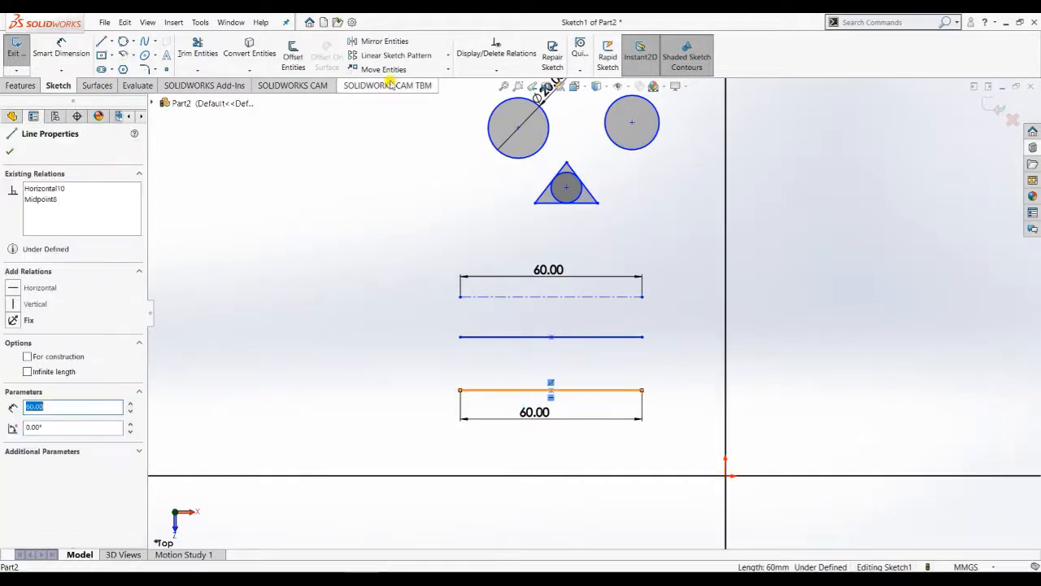
left_click(295, 55)
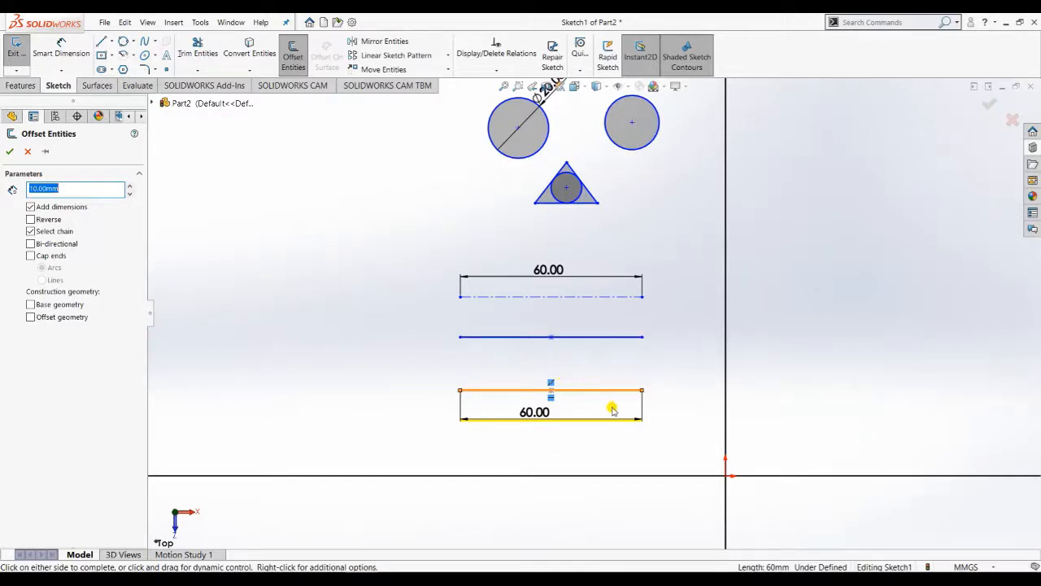
scroll(558, 429, "down", 5)
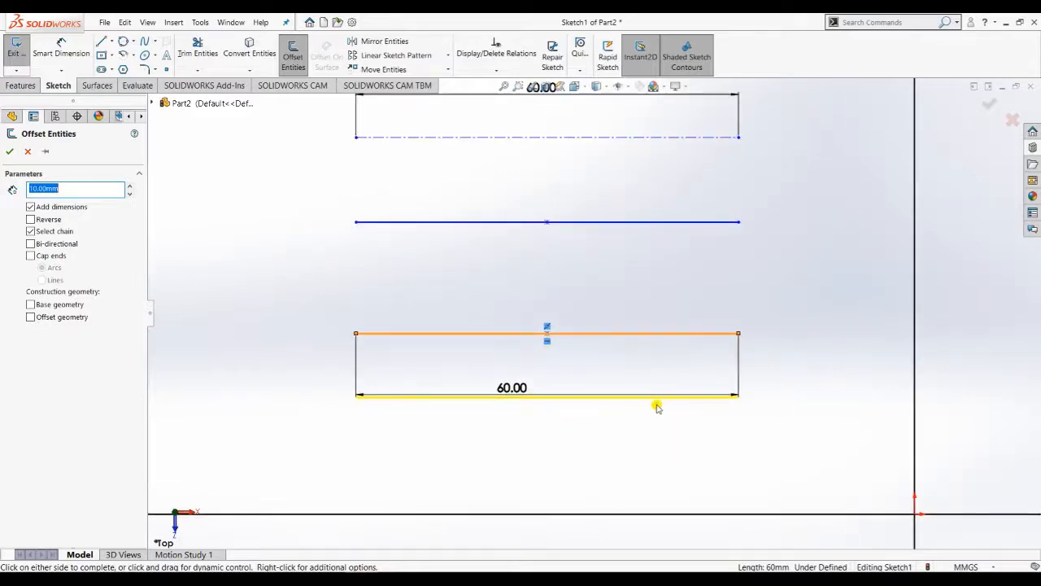
left_click(30, 220)
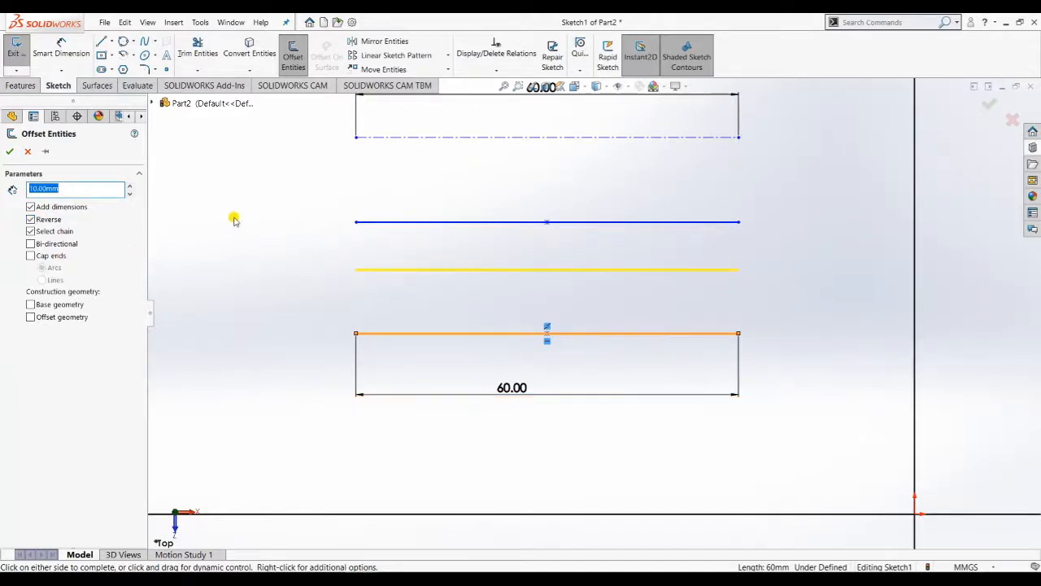
- Preview the offset as bi-directional with arc and line cap ends, and return it to one-sided without caps
left_click(33, 244)
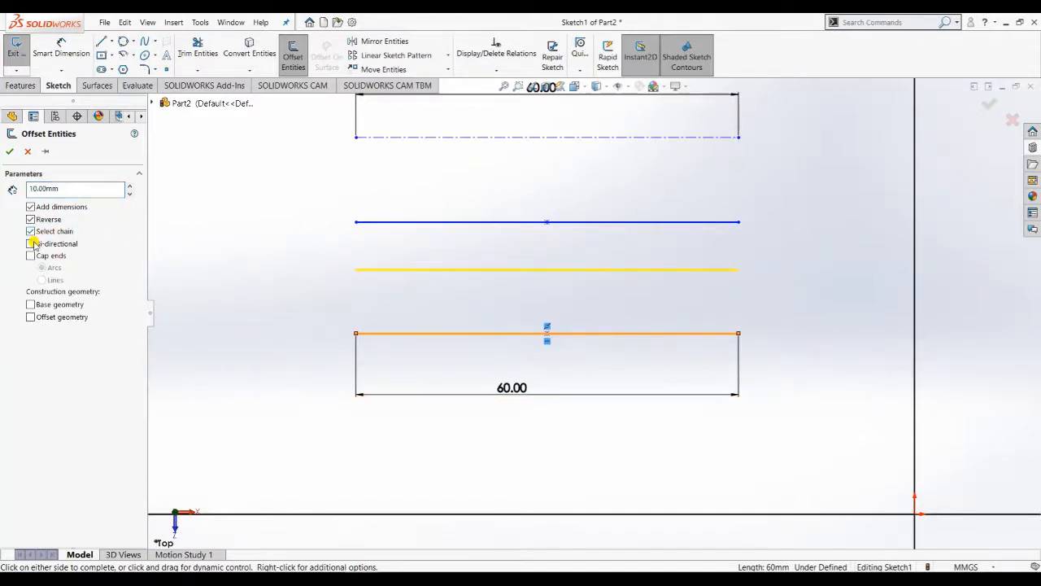
left_click(33, 244)
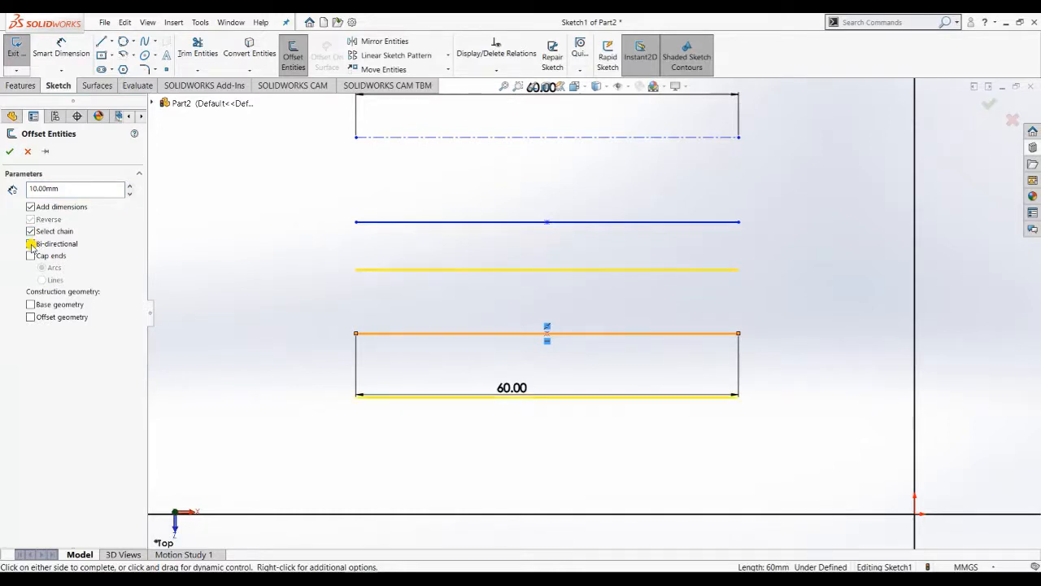
left_click(32, 256)
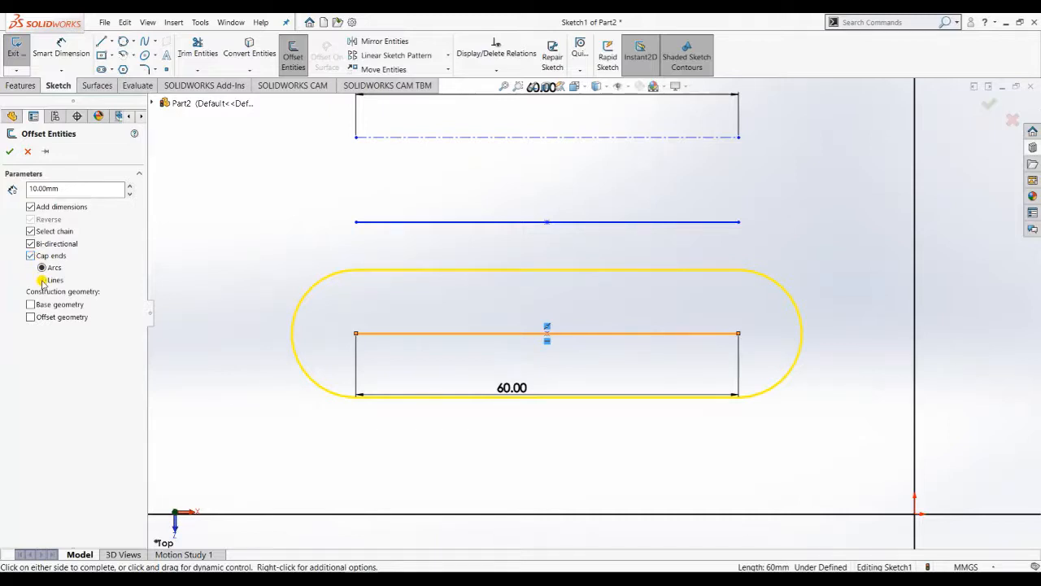
left_click(41, 280)
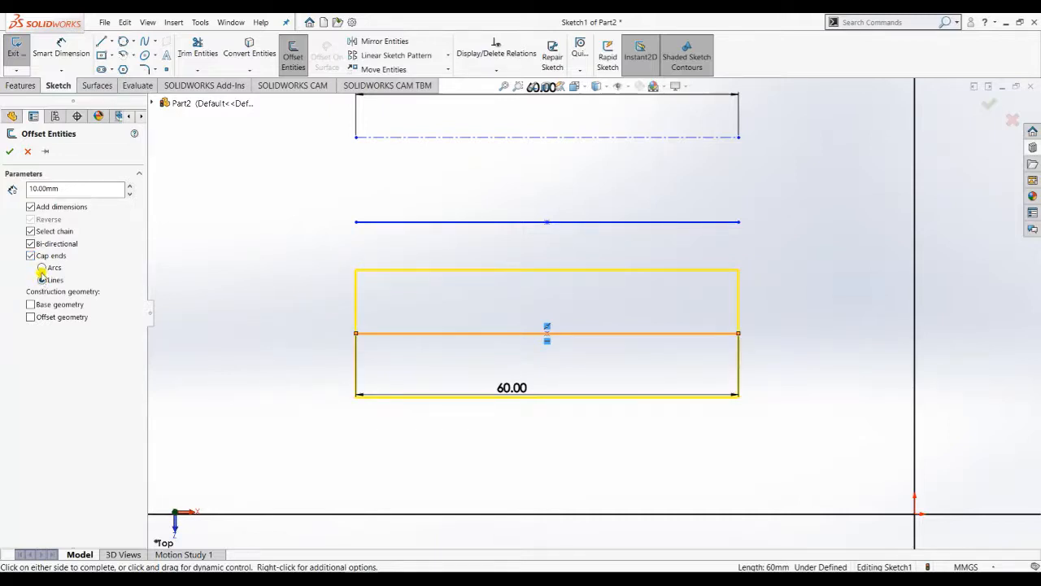
left_click(41, 268)
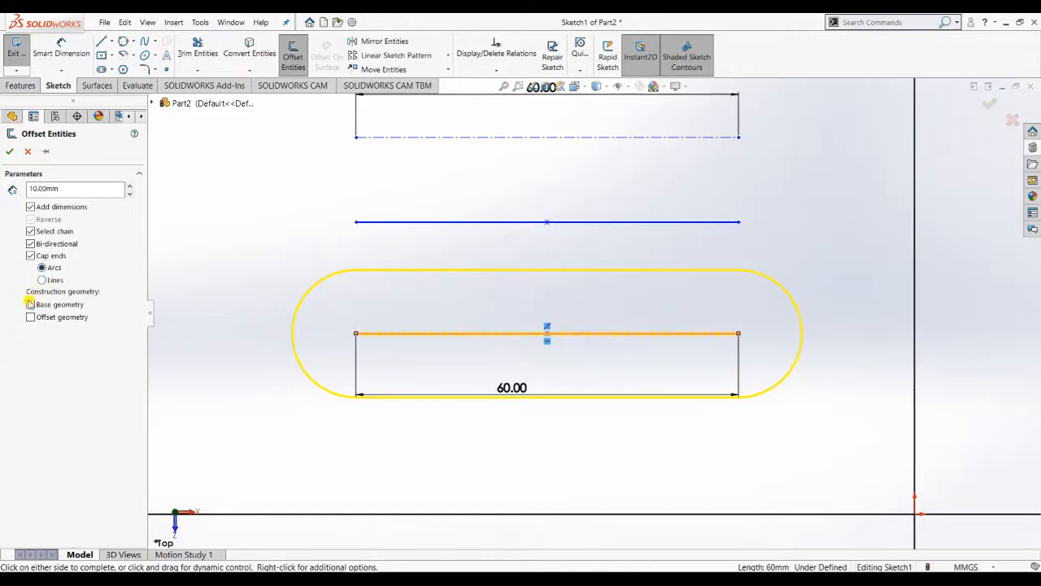
left_click(31, 244)
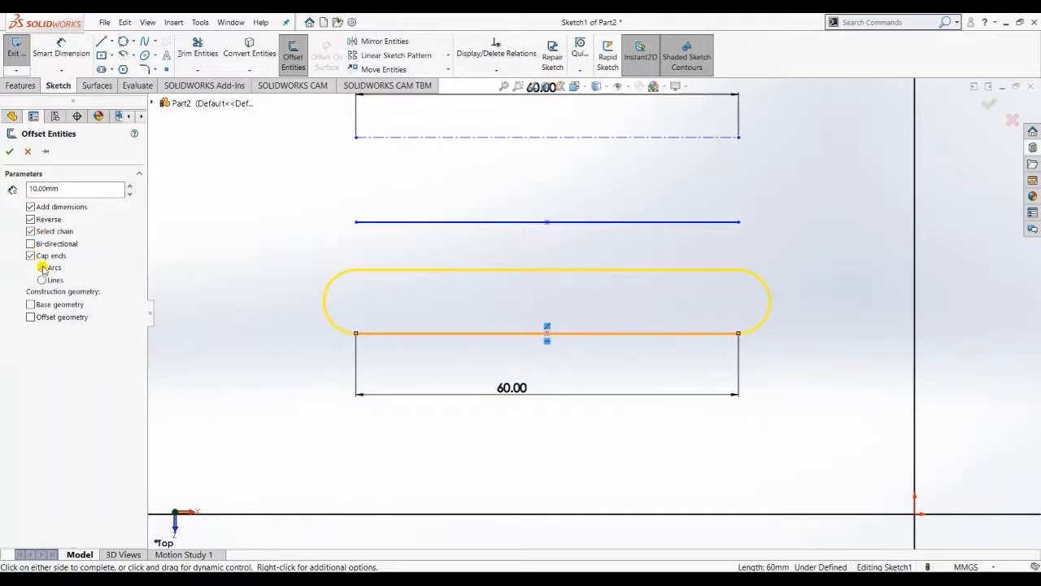
left_click(31, 256)
left_click(31, 255)
left_click(31, 255)
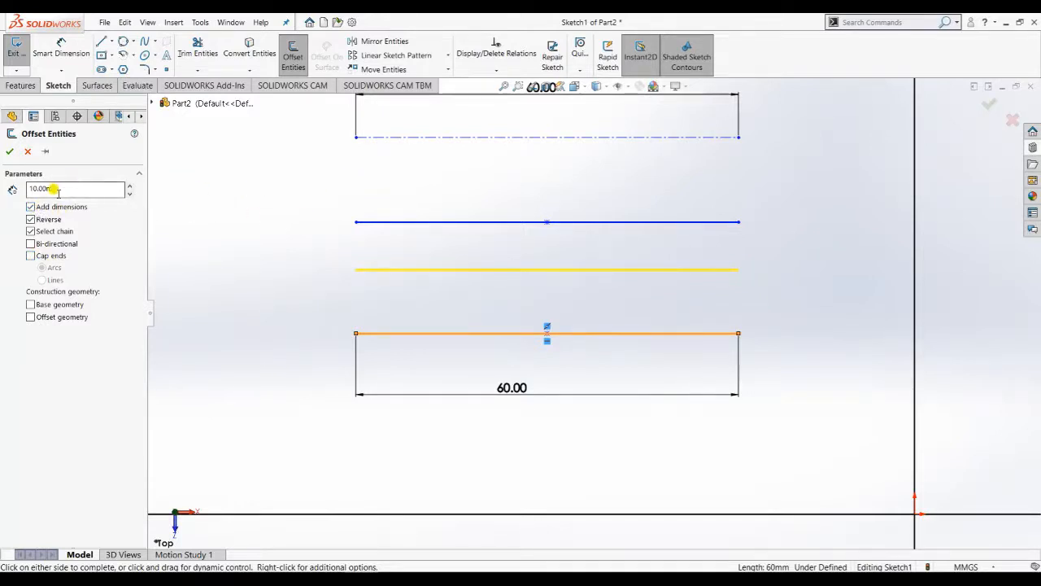
- Accept the 10 mm offset of the lowest line and delete the solid line directly above the new one
left_click(10, 152)
scroll(647, 316, "up", 2)
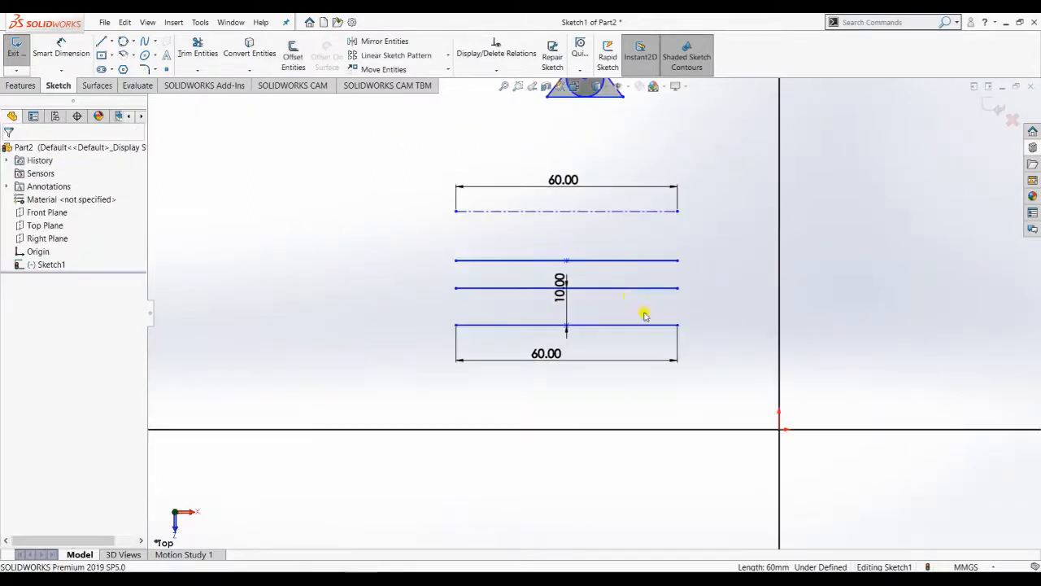
scroll(618, 248, "down", 2)
left_click(463, 277)
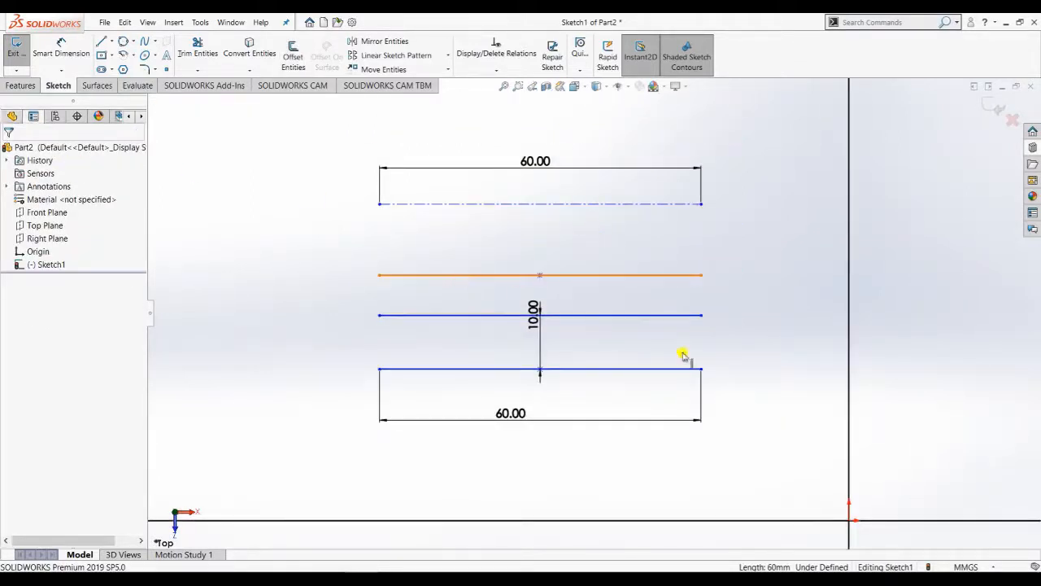
left_click(648, 354)
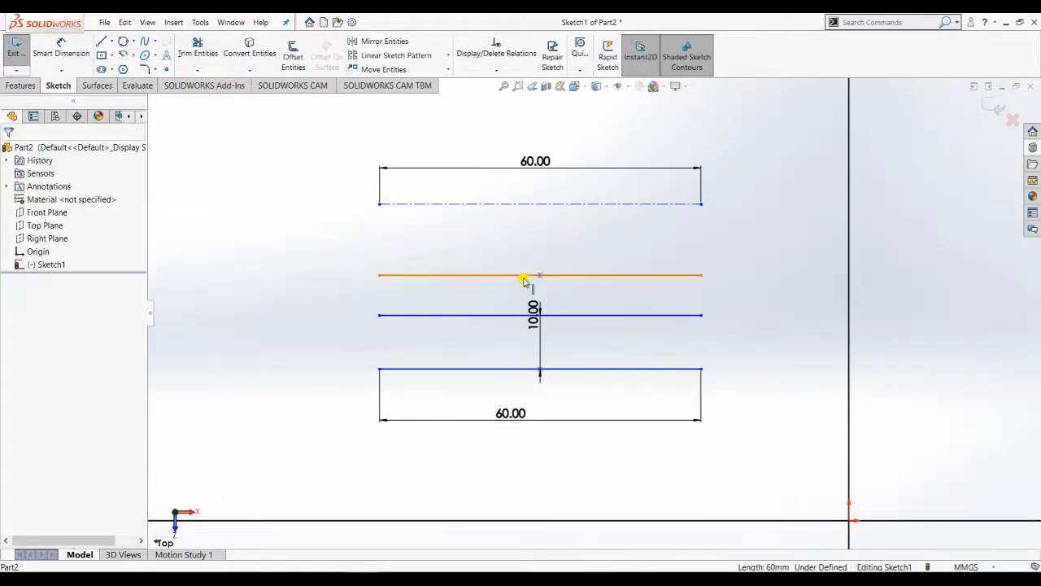
left_click(524, 276)
key("Delete")
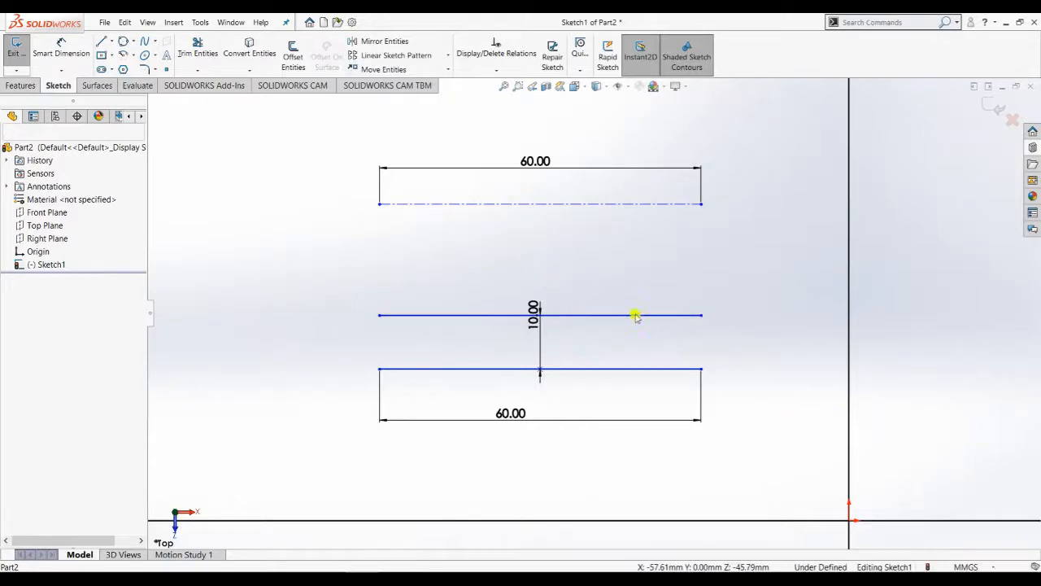
- Offset the upper solid horizontal line bi-directionally by 5 mm with arc cap ends, forming a closed slot around it
left_click(293, 55)
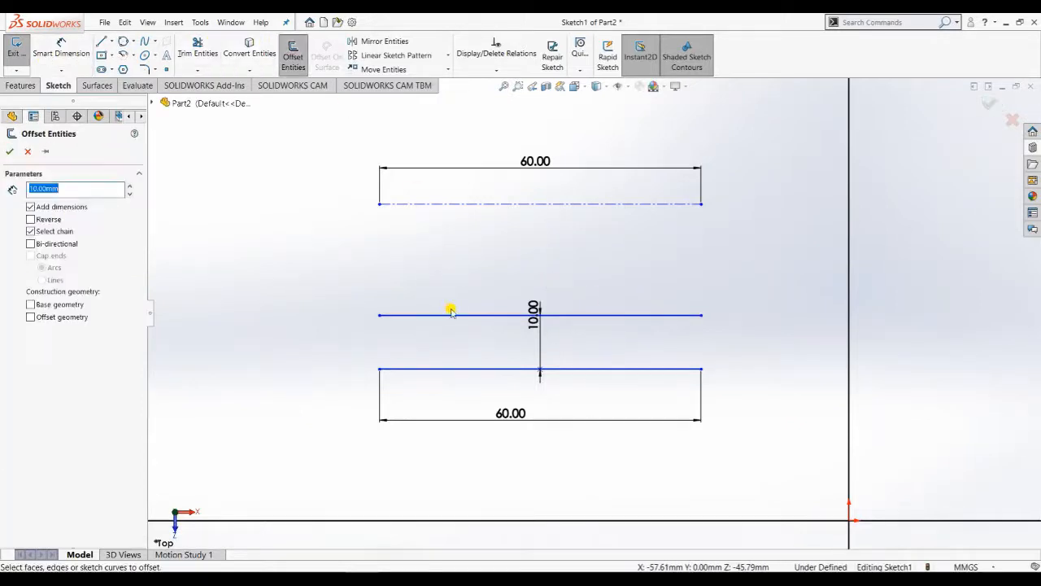
left_click(453, 317)
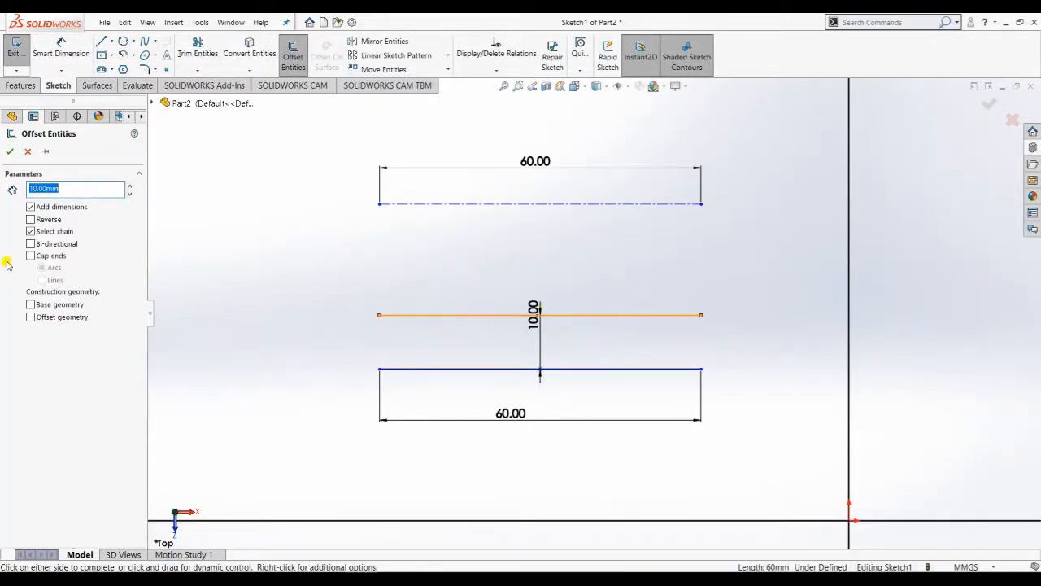
left_click(30, 219)
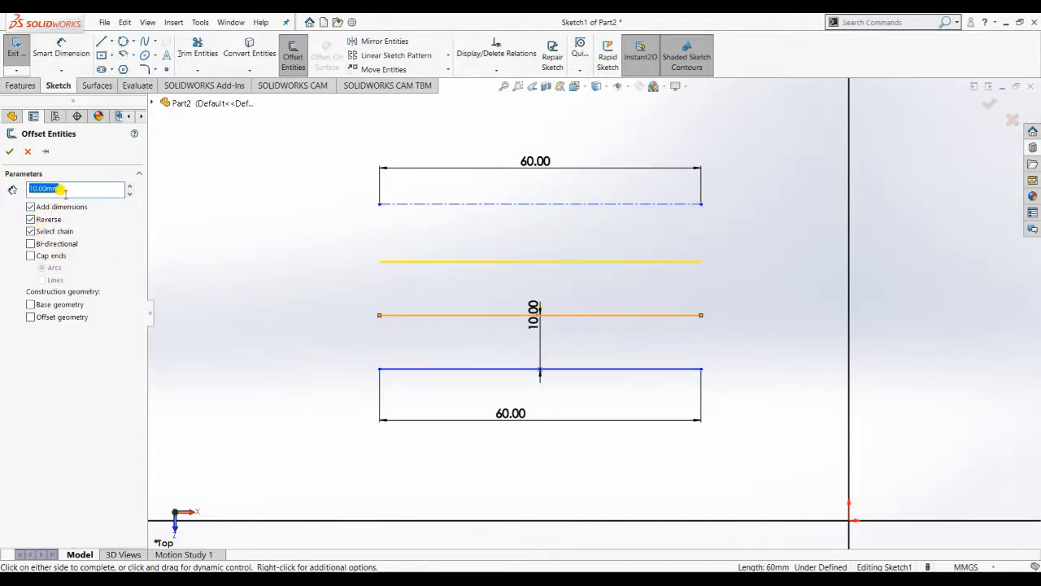
type("5")
key("Return")
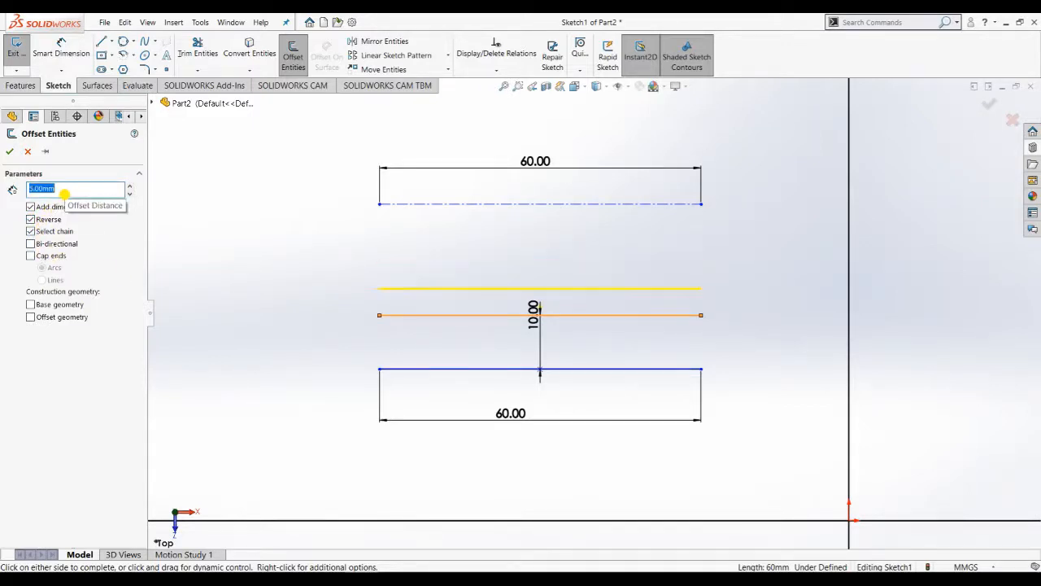
left_click(31, 232)
left_click(31, 244)
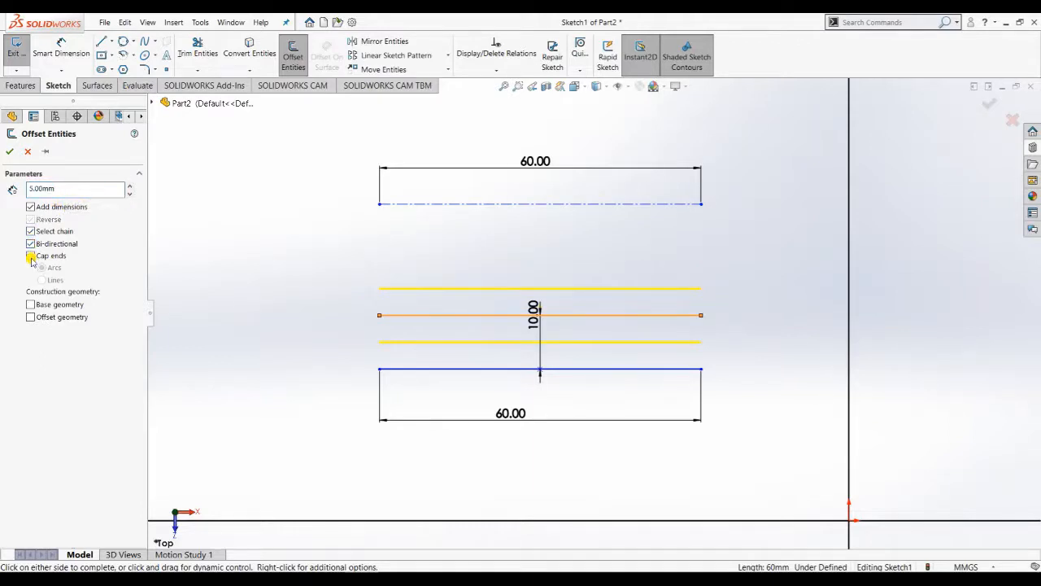
left_click(31, 257)
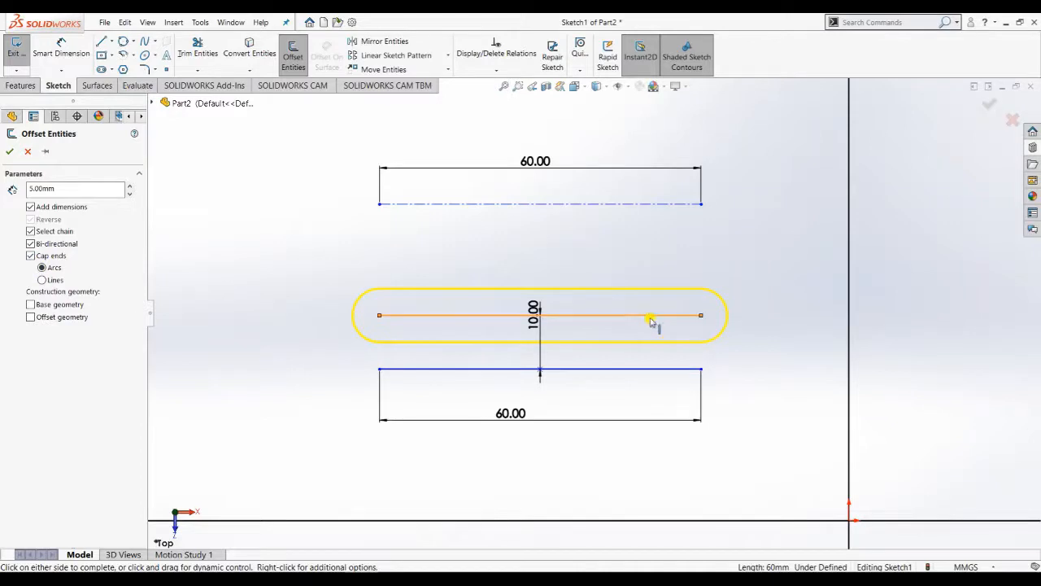
left_click(10, 152)
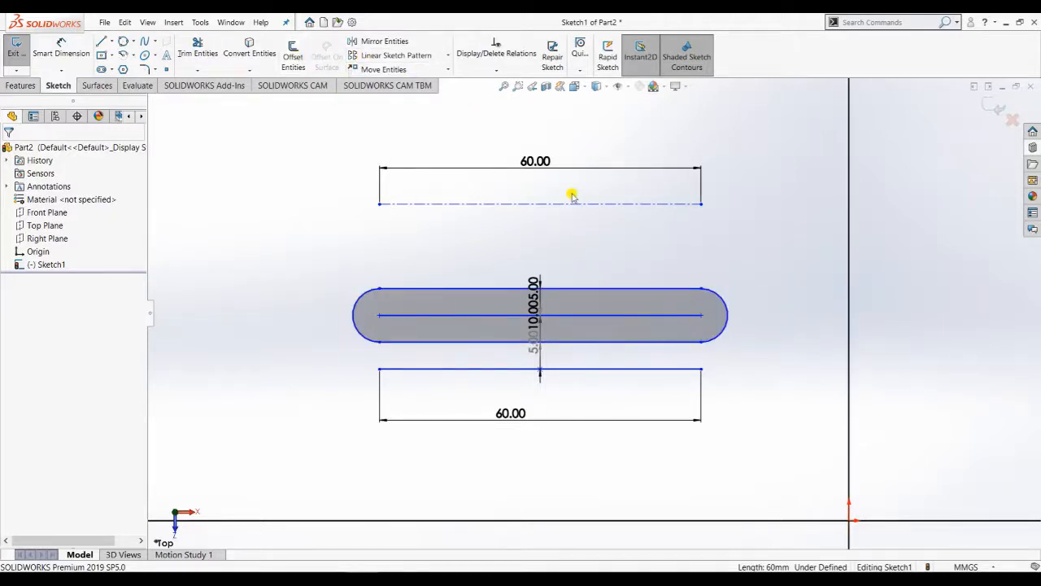
- Offset the horizontal construction line 5 mm toward the slot, one-sided and without cap ends
scroll(572, 195, "up", 4)
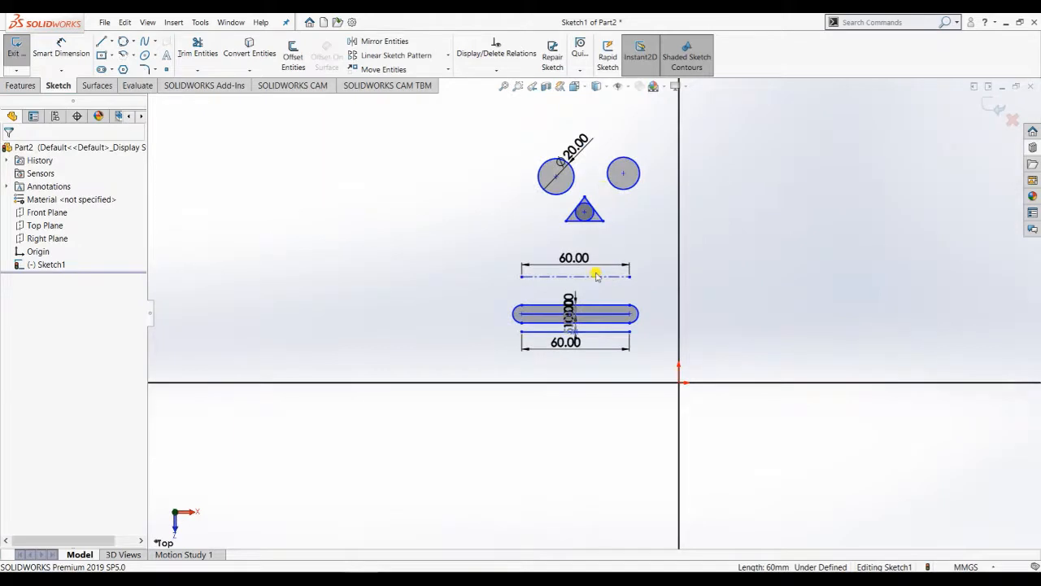
scroll(596, 276, "down", 3)
left_click(293, 55)
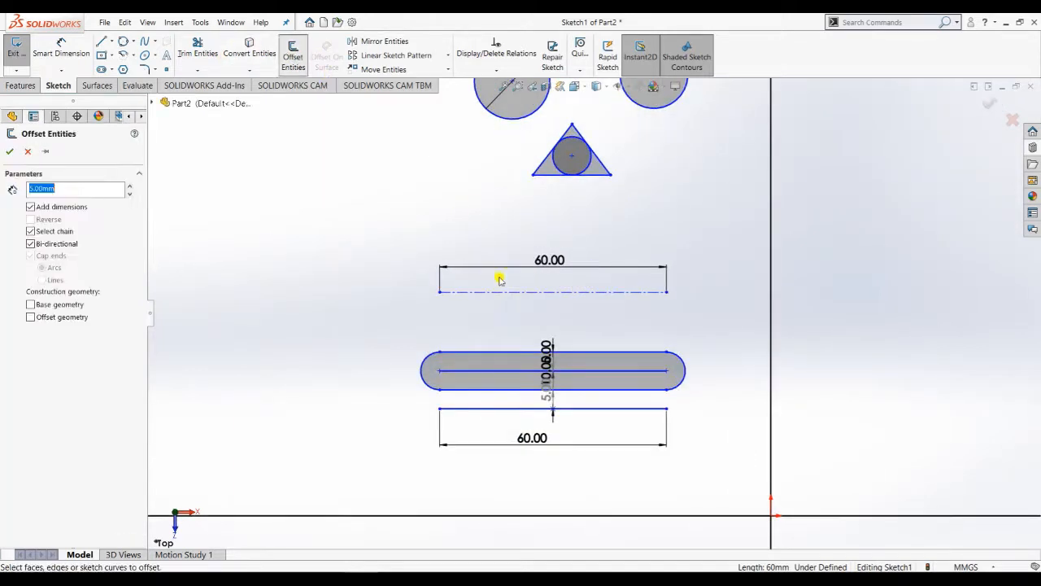
left_click(521, 291)
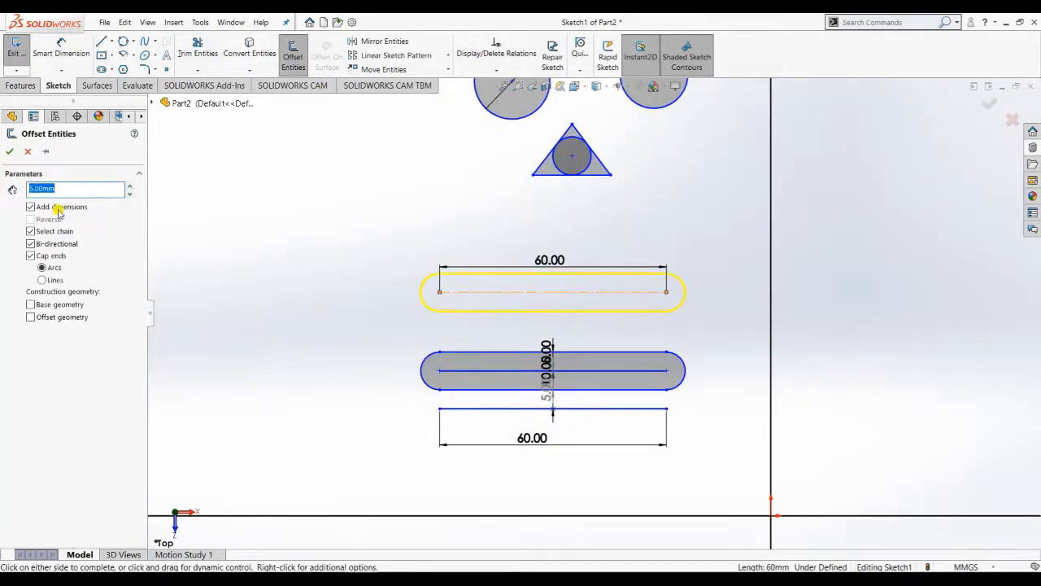
left_click(30, 244)
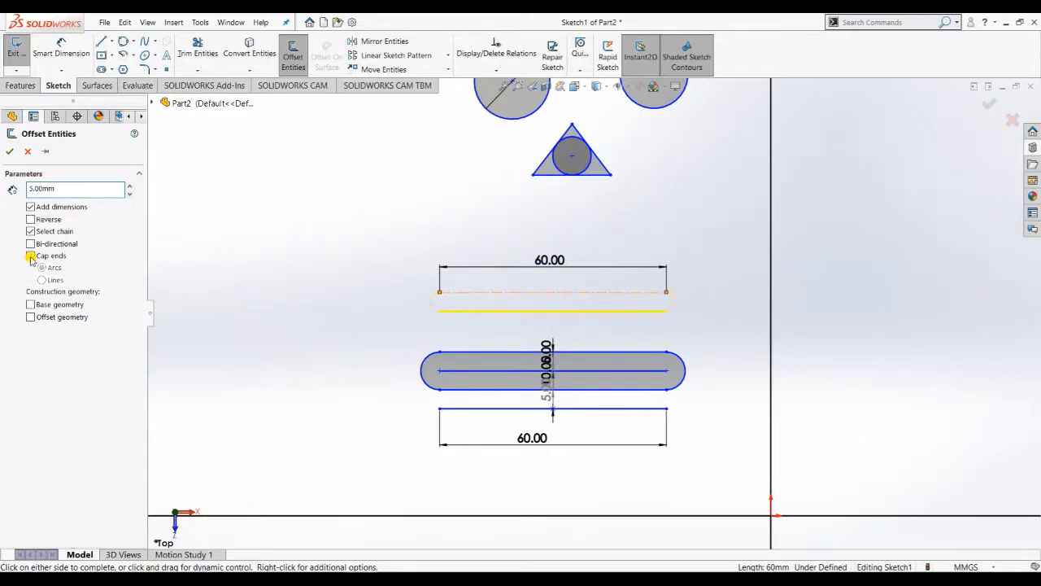
left_click(31, 258)
left_click(11, 154)
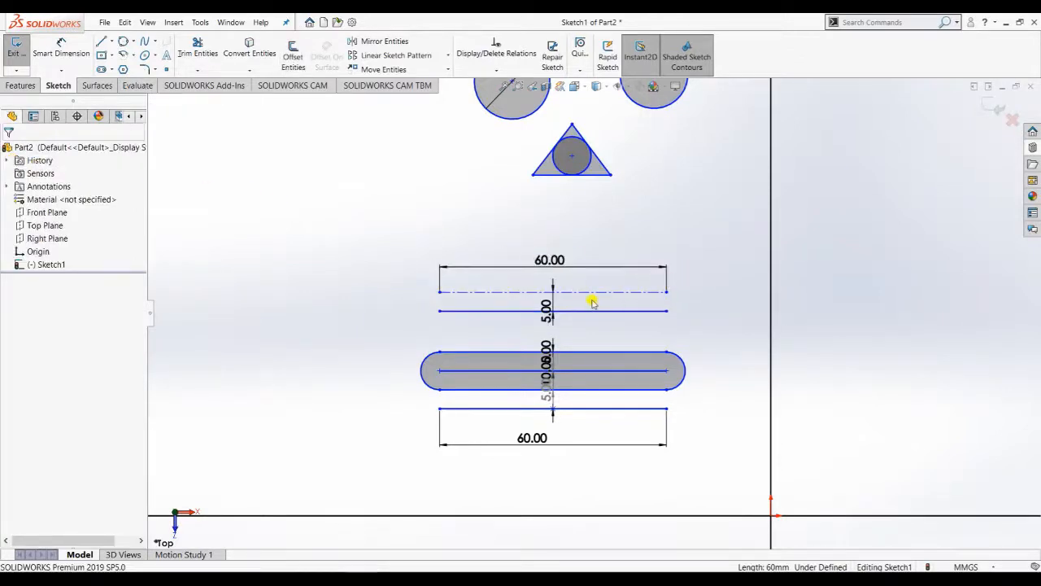
- Offset the undimensioned circle above the triangle bi-directionally by 5 mm, with dimensions added
scroll(592, 303, "down", 2)
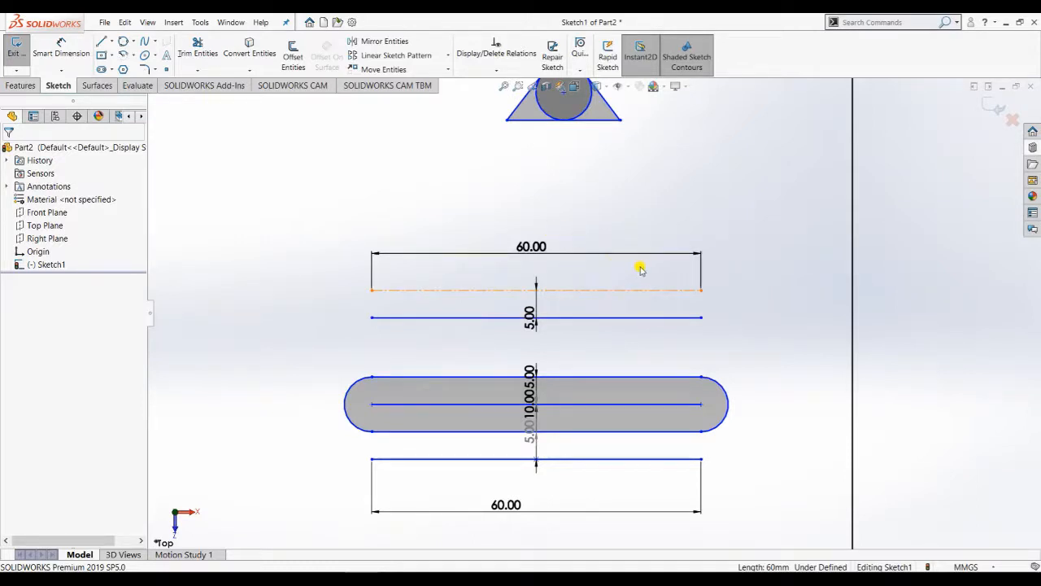
scroll(670, 226, "up", 3)
scroll(651, 147, "down", 4)
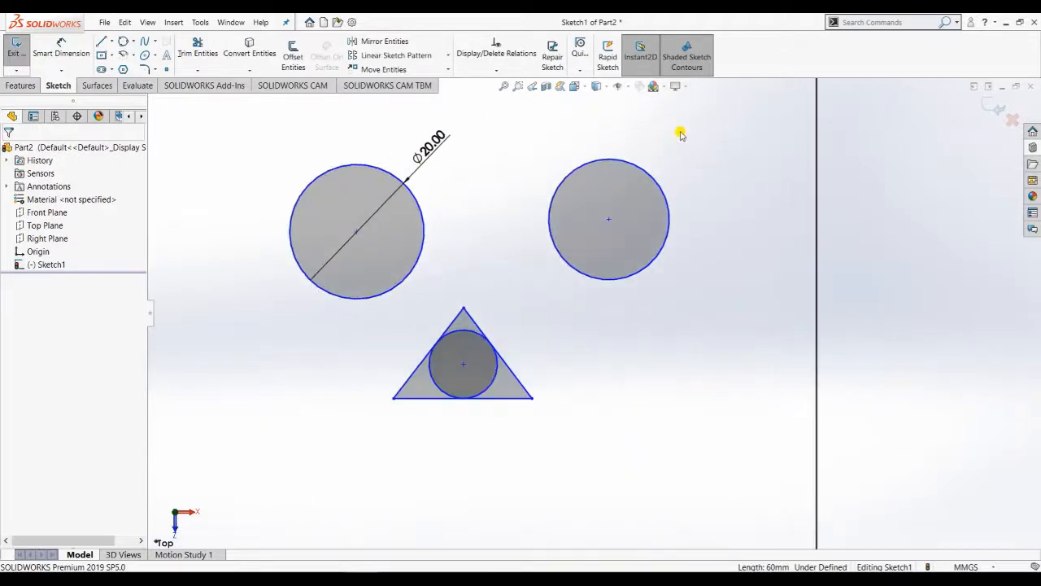
left_click(293, 55)
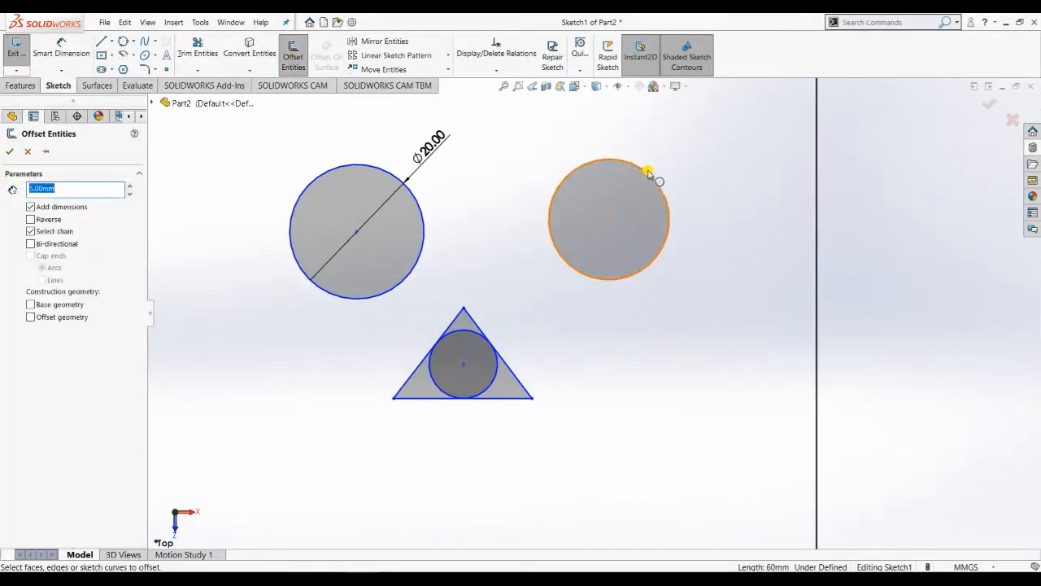
left_click(649, 172)
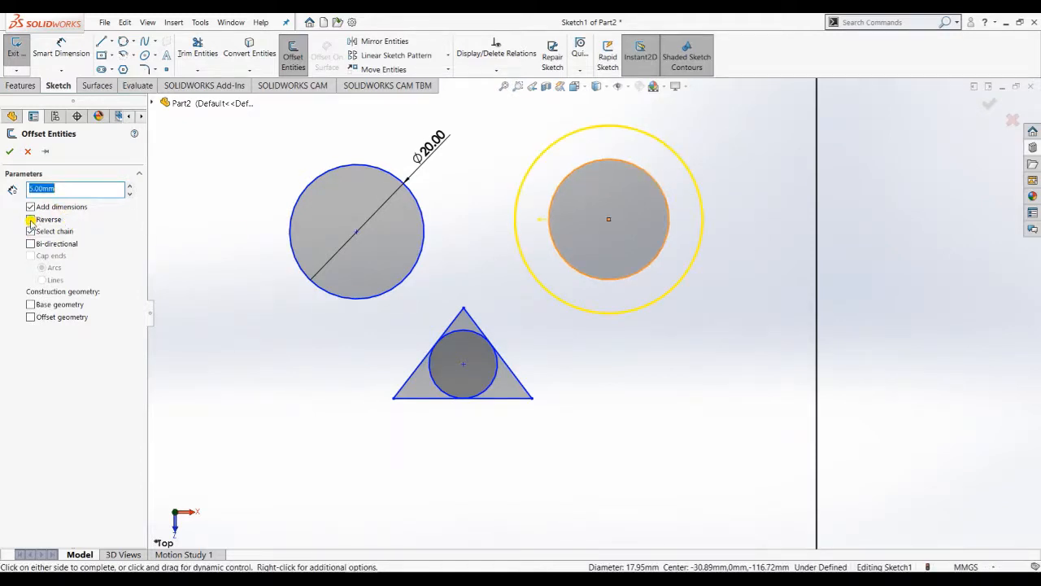
left_click(31, 220)
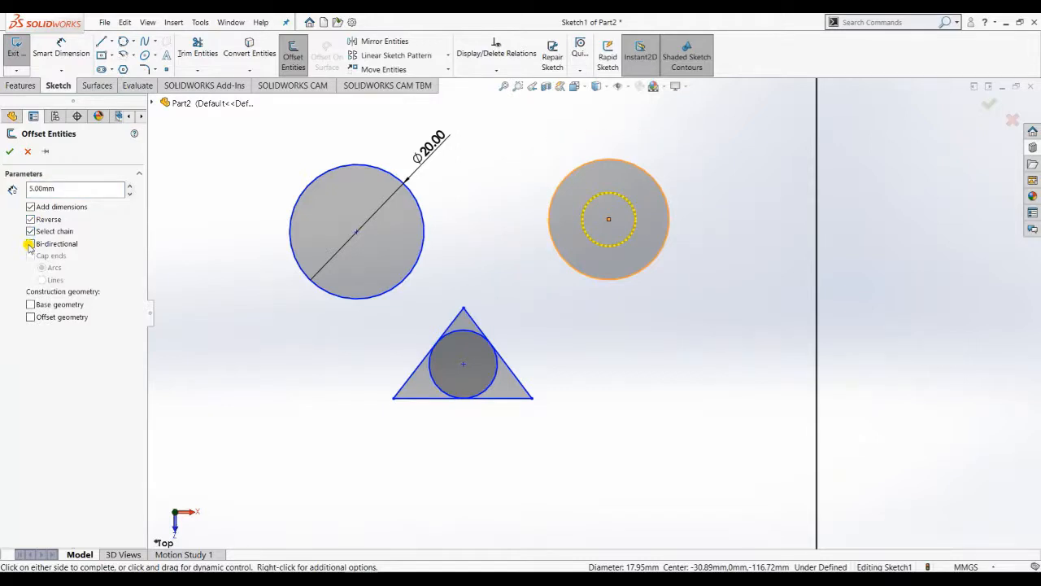
left_click(30, 244)
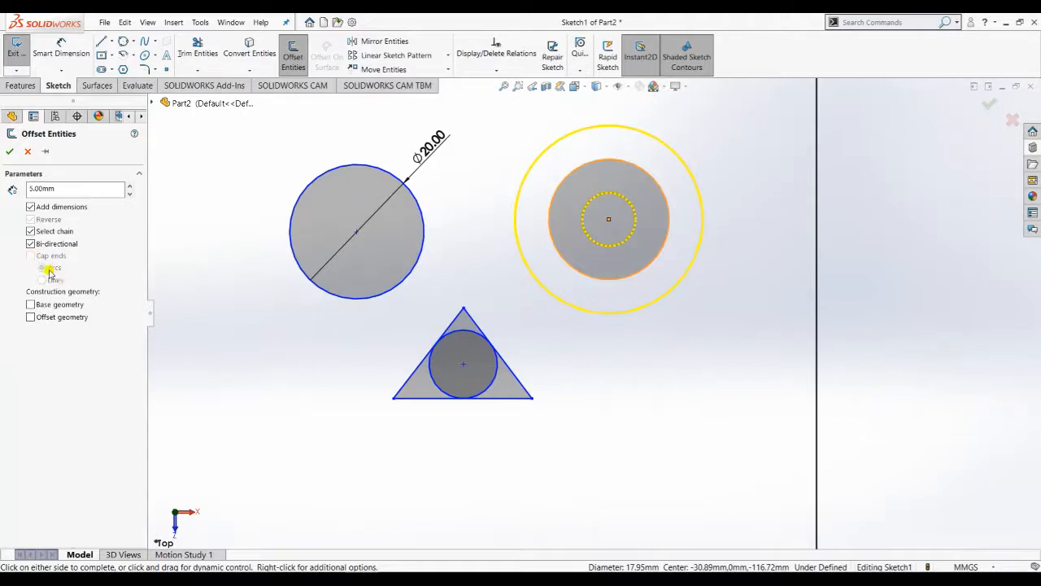
left_click(10, 152)
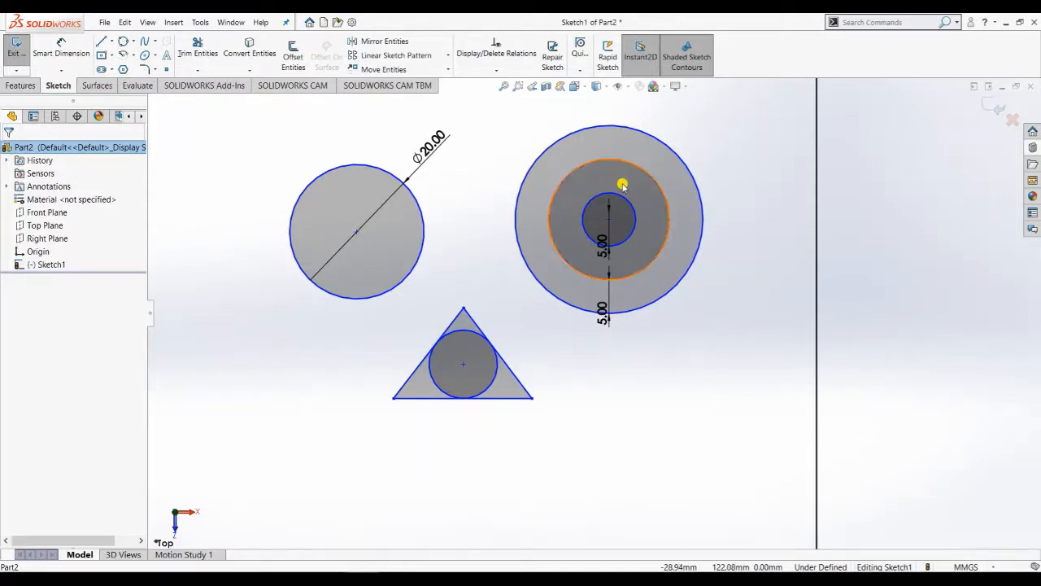
- Offset the 20 mm diameter circle outward by 5 mm, one-sided only
left_click(359, 166)
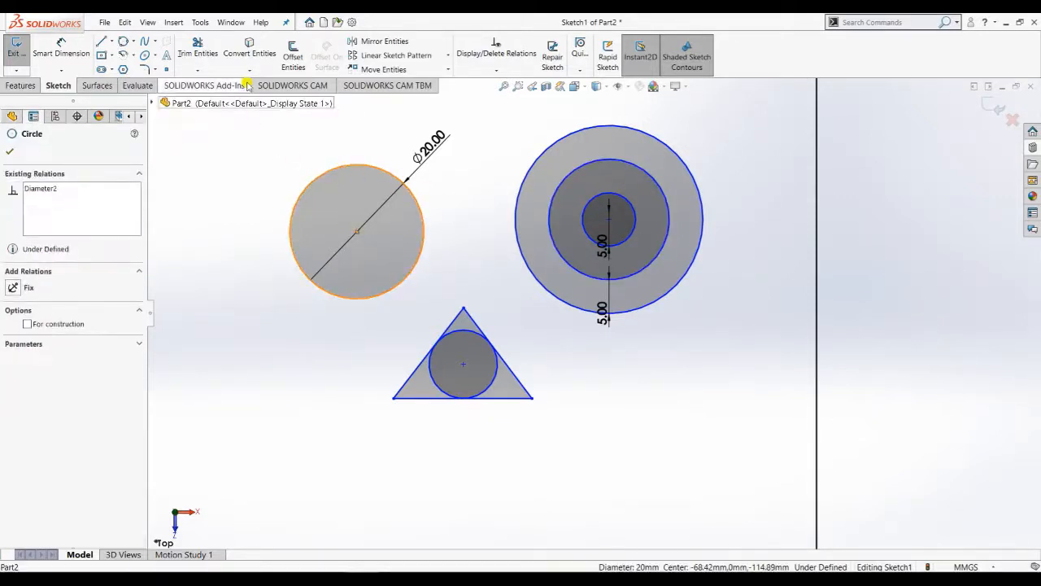
left_click(293, 55)
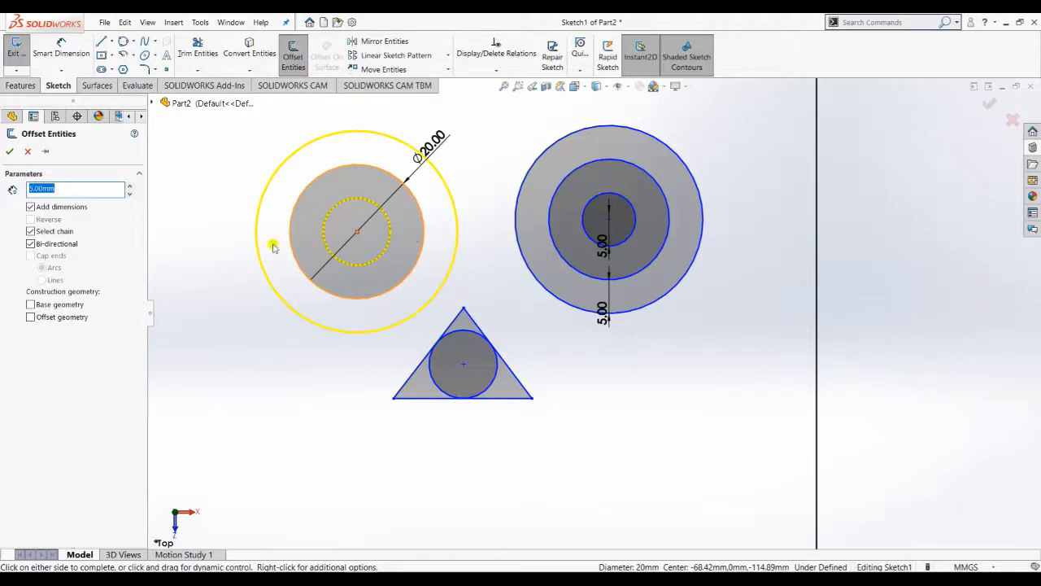
left_click(30, 244)
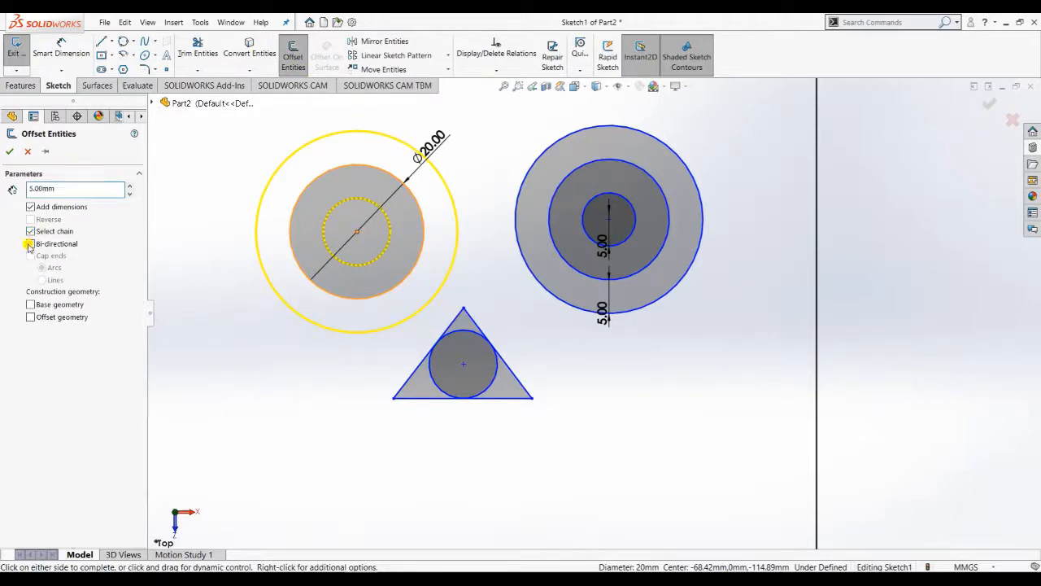
left_click(30, 244)
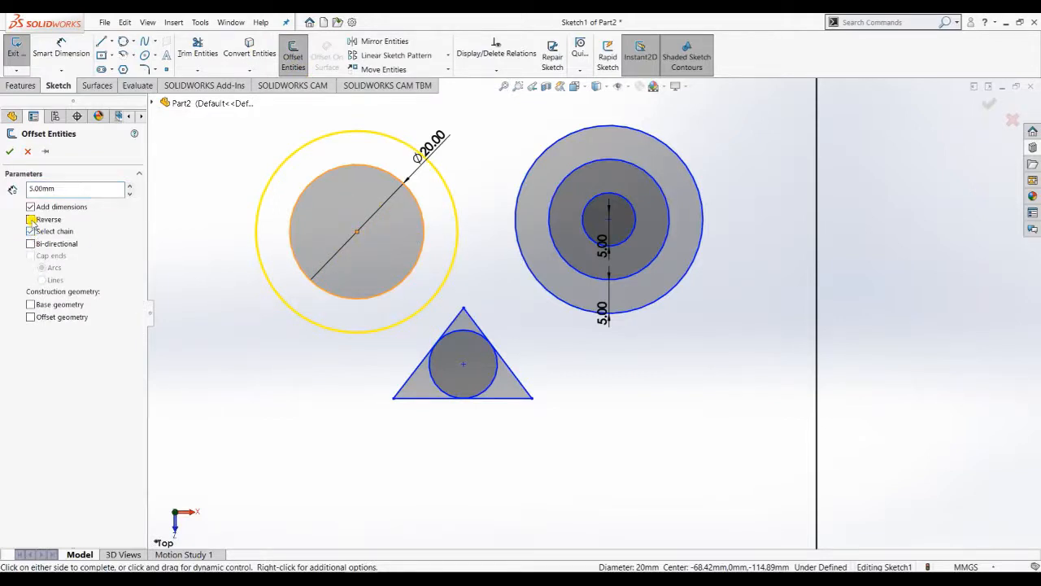
left_click(8, 153)
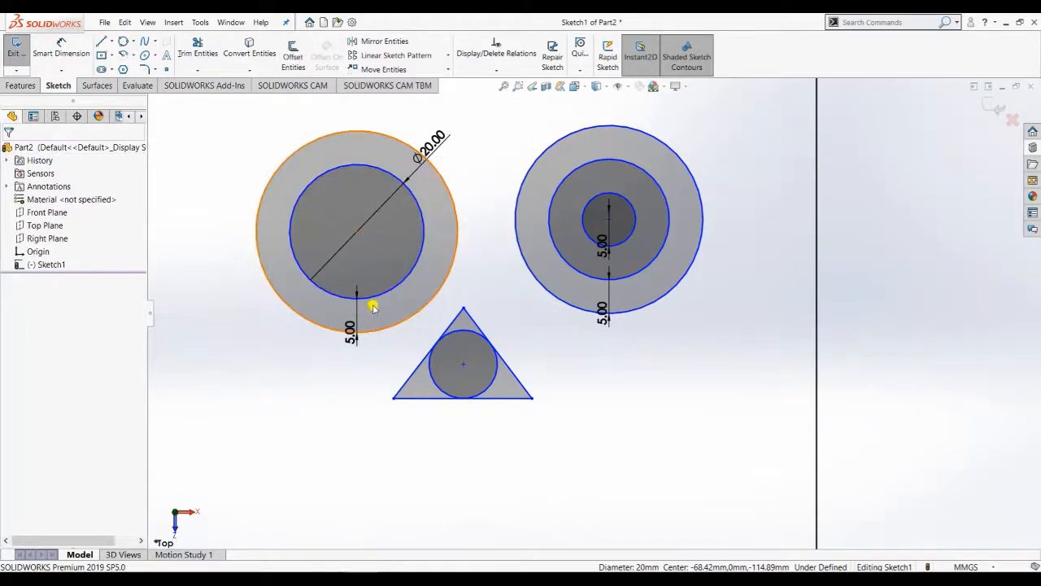
- Try box selection around all the circles and the triangle, clearing the selection each time
key("z")
scroll(885, 291, "down", 1)
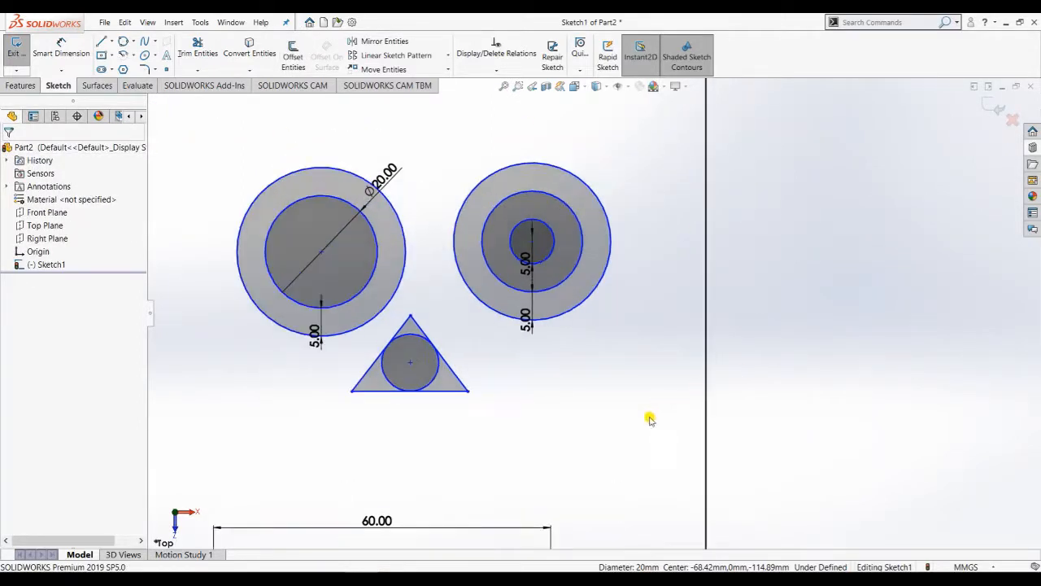
mouse_move(640, 426)
left_mouse_down()
mouse_move(595, 162)
mouse_move(312, 117)
mouse_move(216, 124)
left_mouse_up()
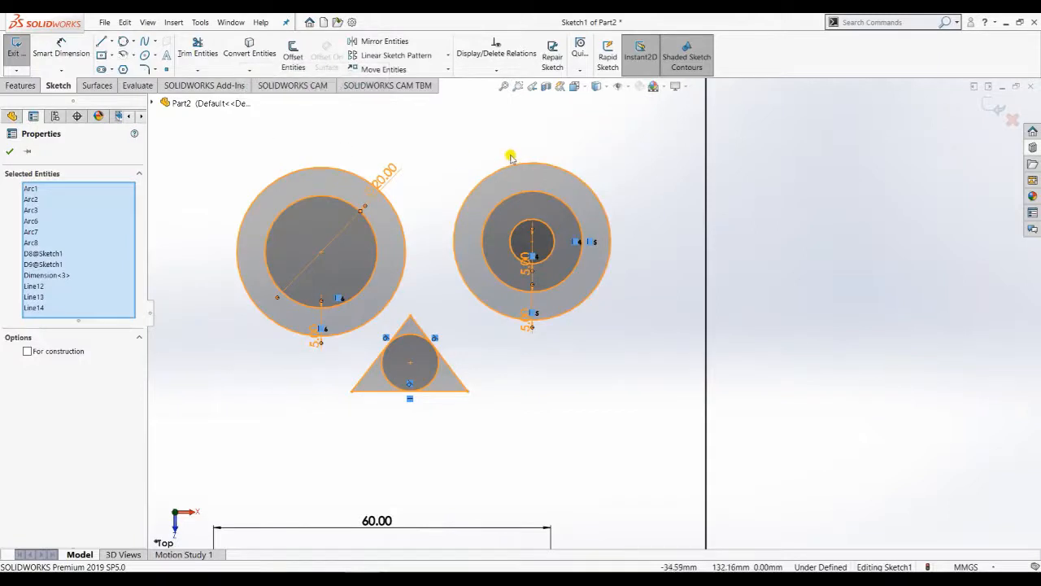
left_click(508, 160)
mouse_move(646, 433)
left_mouse_down()
mouse_move(615, 212)
mouse_move(300, 109)
mouse_move(219, 112)
mouse_move(216, 101)
left_mouse_up()
left_click(341, 139)
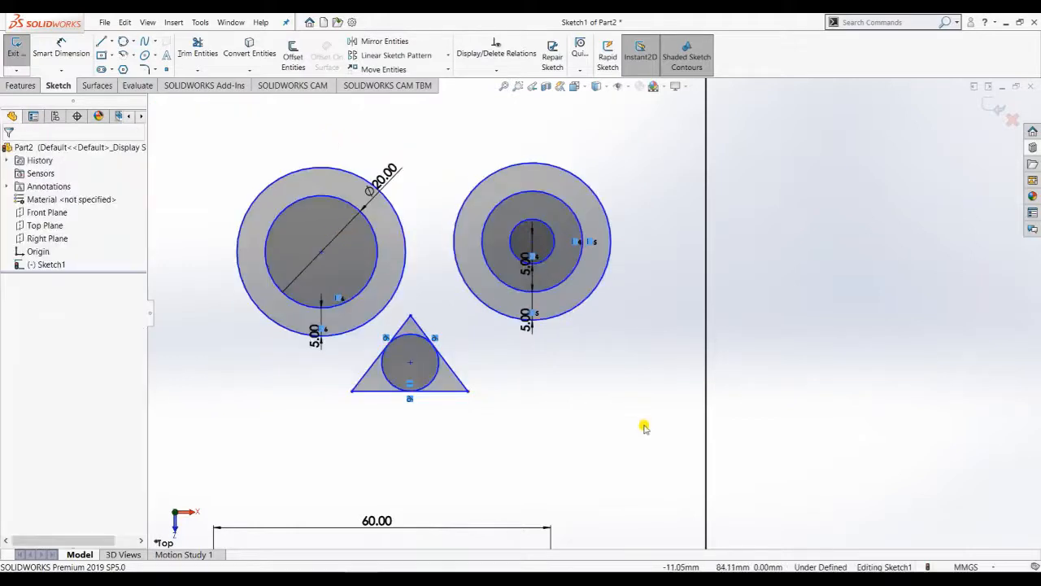
mouse_move(644, 426)
left_mouse_down()
mouse_move(610, 233)
mouse_move(481, 155)
mouse_move(212, 128)
left_mouse_up()
left_click(312, 146)
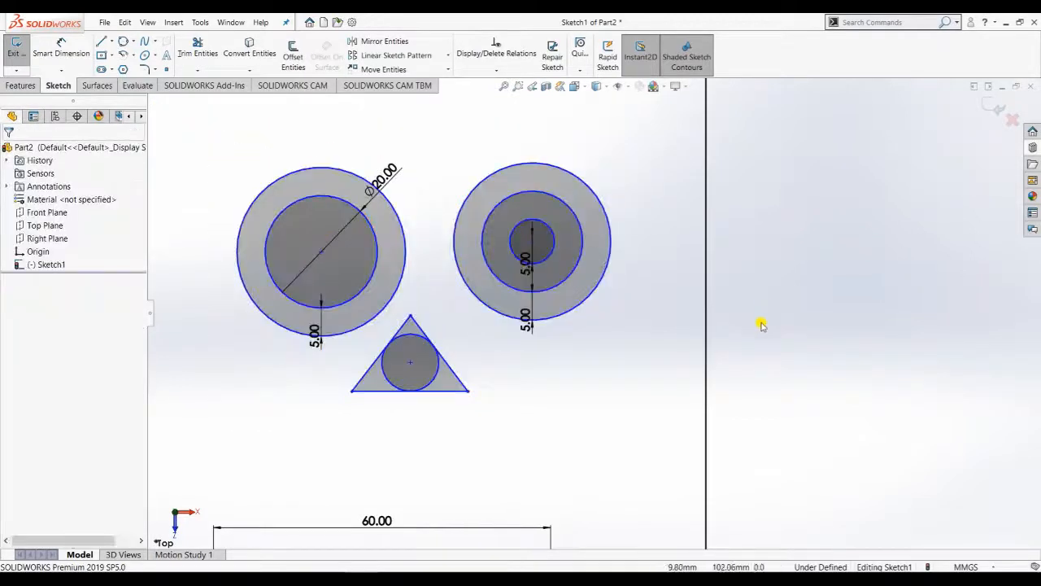
- Try lasso selection around the circles and the triangle, clear it, and switch back to box selection
right_click(639, 347)
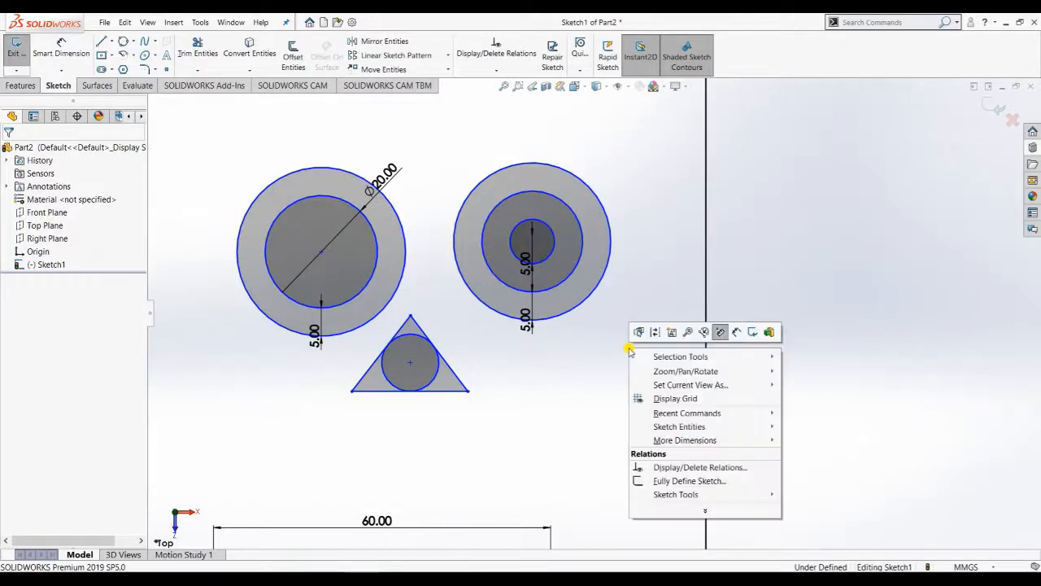
mouse_move(737, 358)
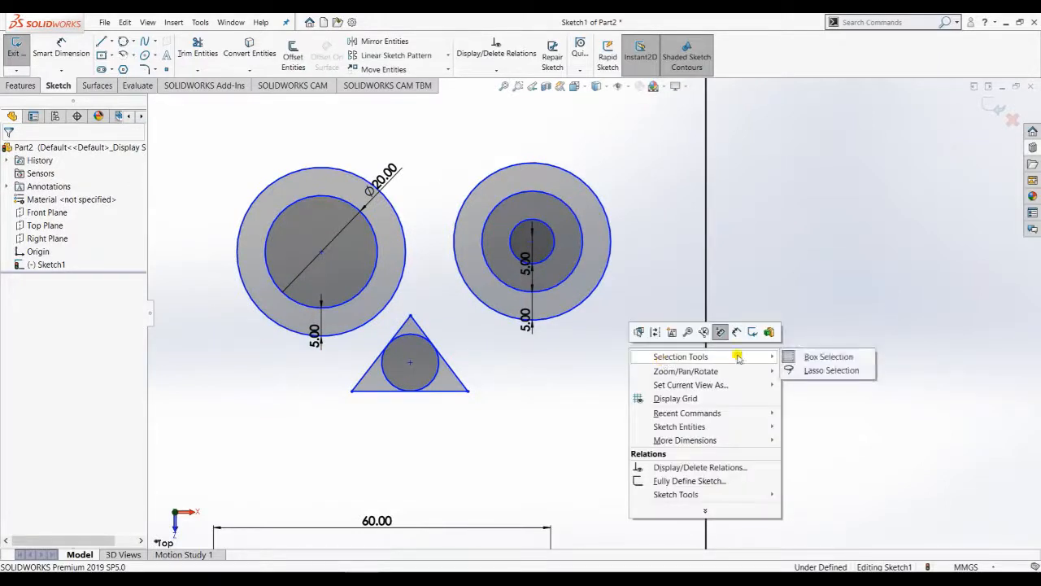
left_click(826, 370)
mouse_move(652, 236)
left_mouse_down()
mouse_move(505, 133)
mouse_move(328, 100)
mouse_move(225, 170)
mouse_move(247, 356)
mouse_move(291, 407)
mouse_move(365, 402)
mouse_move(566, 312)
left_mouse_up()
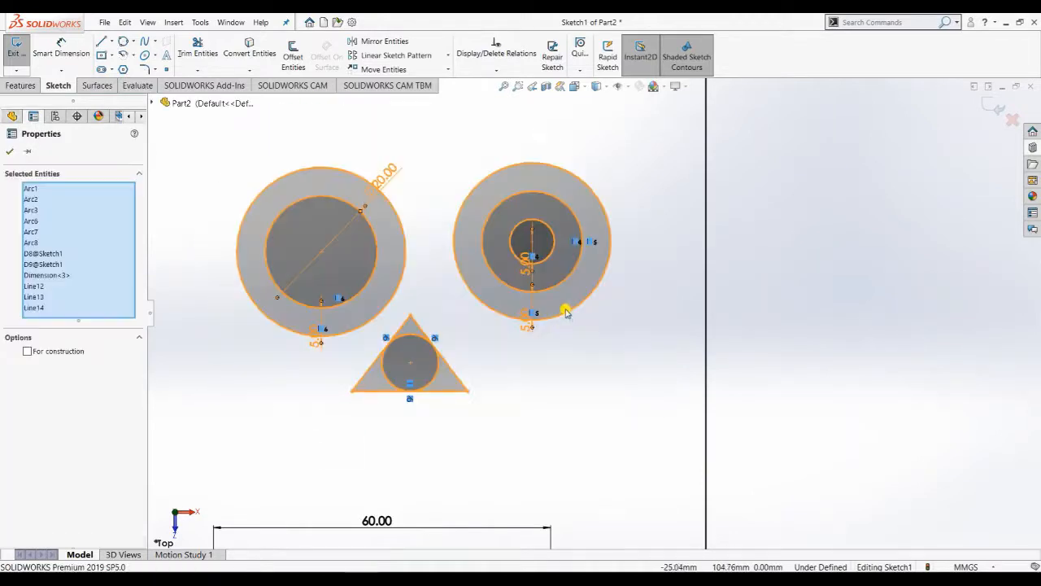
left_click(25, 153)
right_click(689, 248)
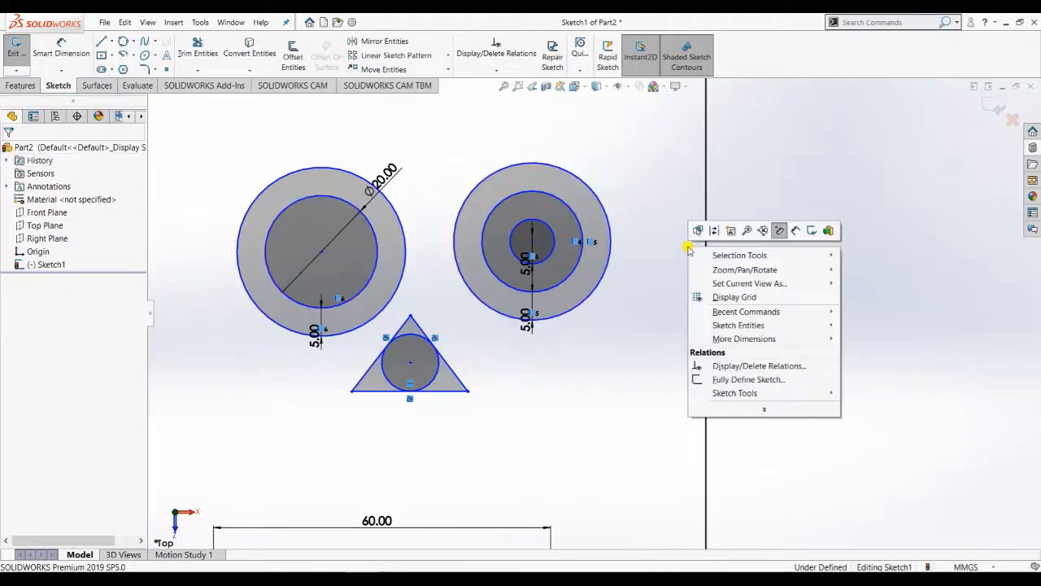
mouse_move(716, 254)
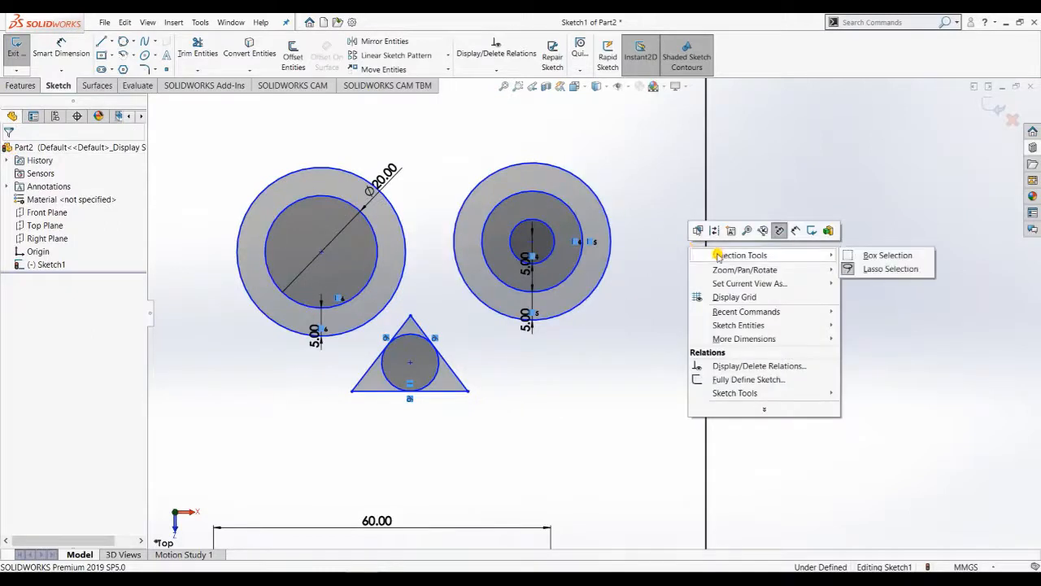
left_click(853, 258)
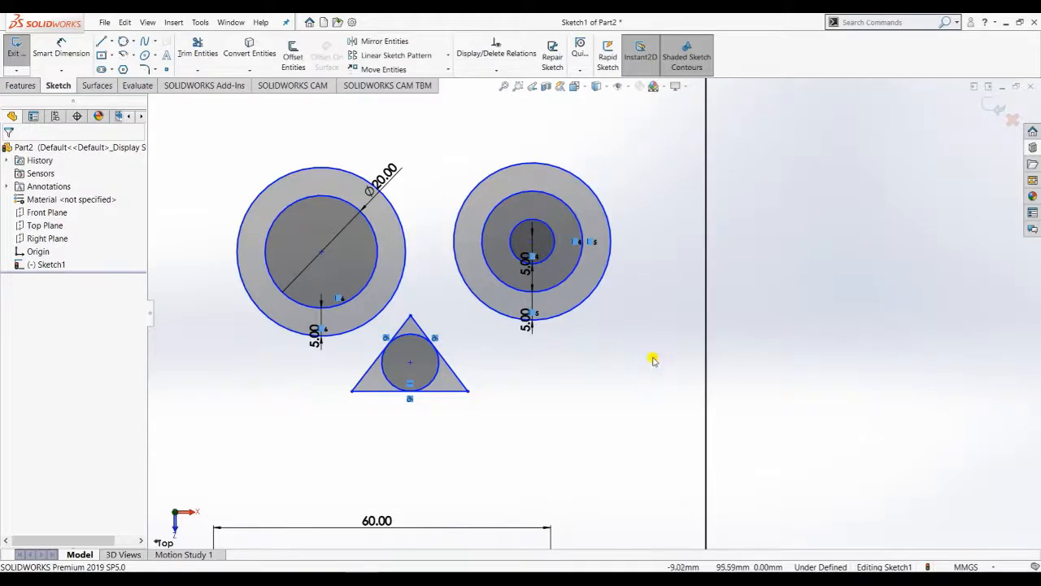
- Mirror the circles and the triangle about the vertical line through the origin, keeping the originals
mouse_move(652, 420)
left_mouse_down()
mouse_move(634, 208)
mouse_move(218, 142)
left_mouse_up()
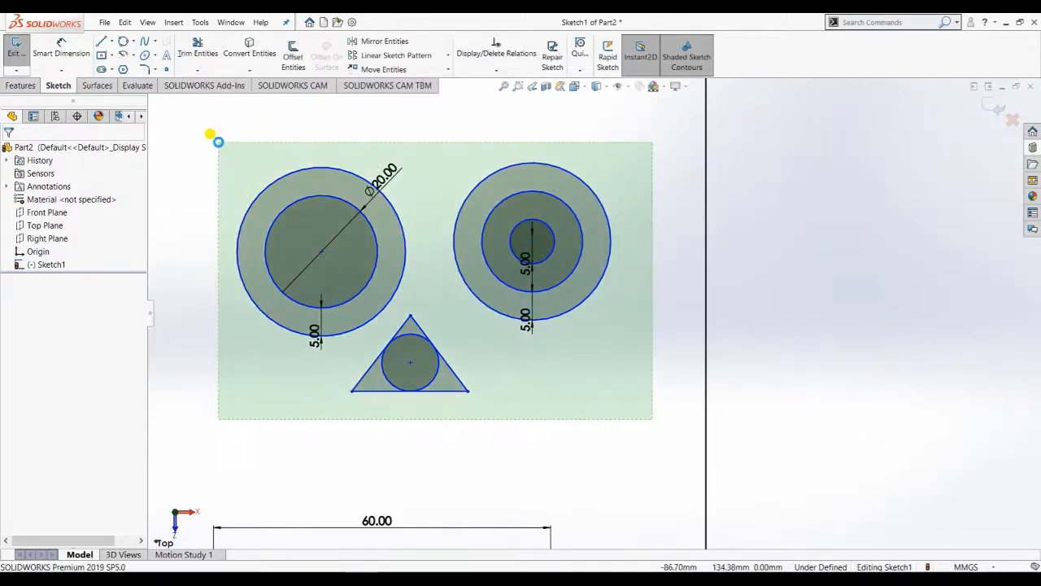
left_click(225, 128)
mouse_move(652, 425)
left_mouse_down()
mouse_move(365, 126)
mouse_move(220, 136)
left_mouse_up()
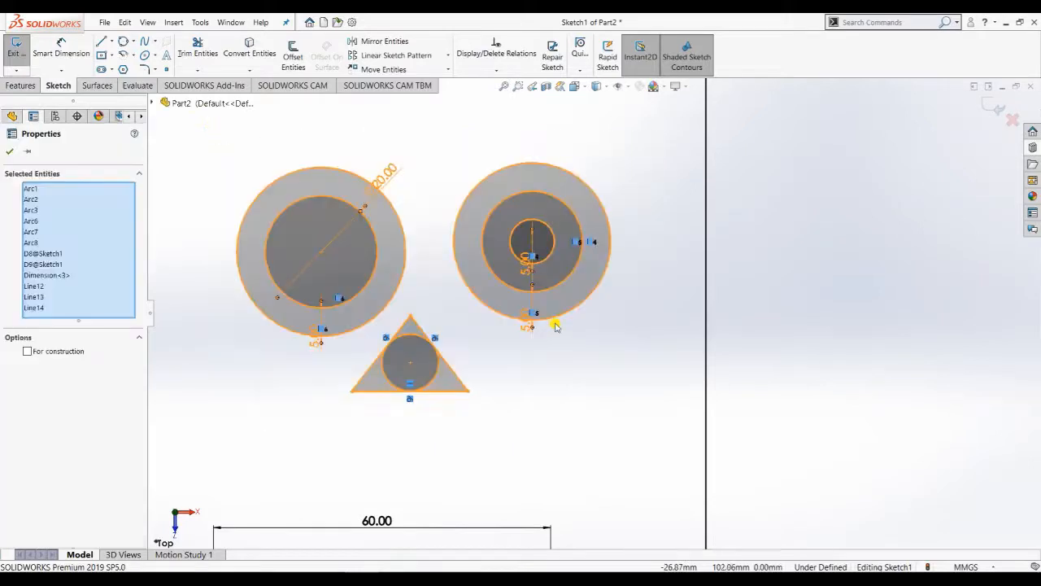
left_click(375, 41)
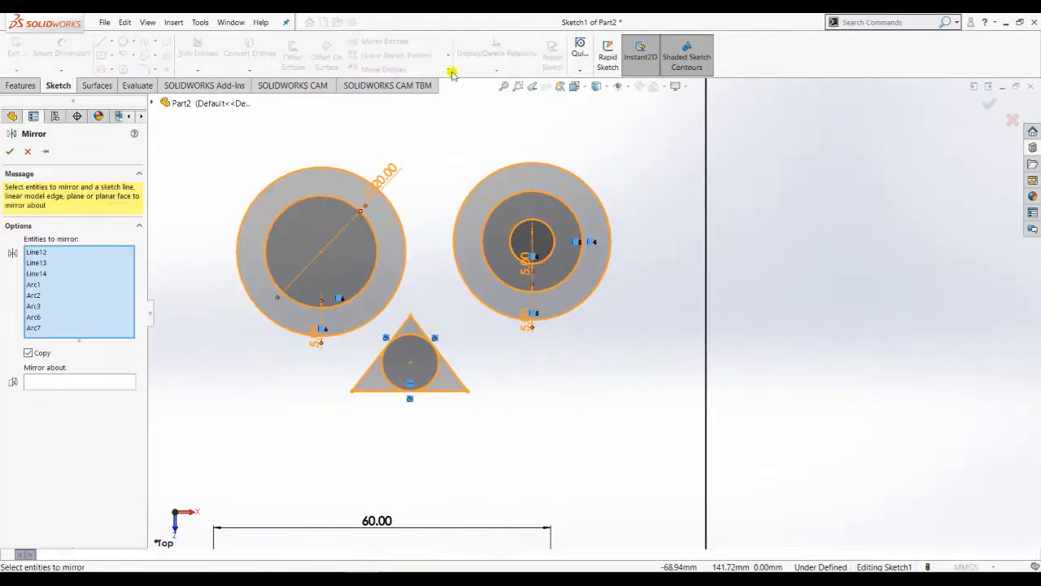
left_click(78, 382)
scroll(558, 321, "up", 5)
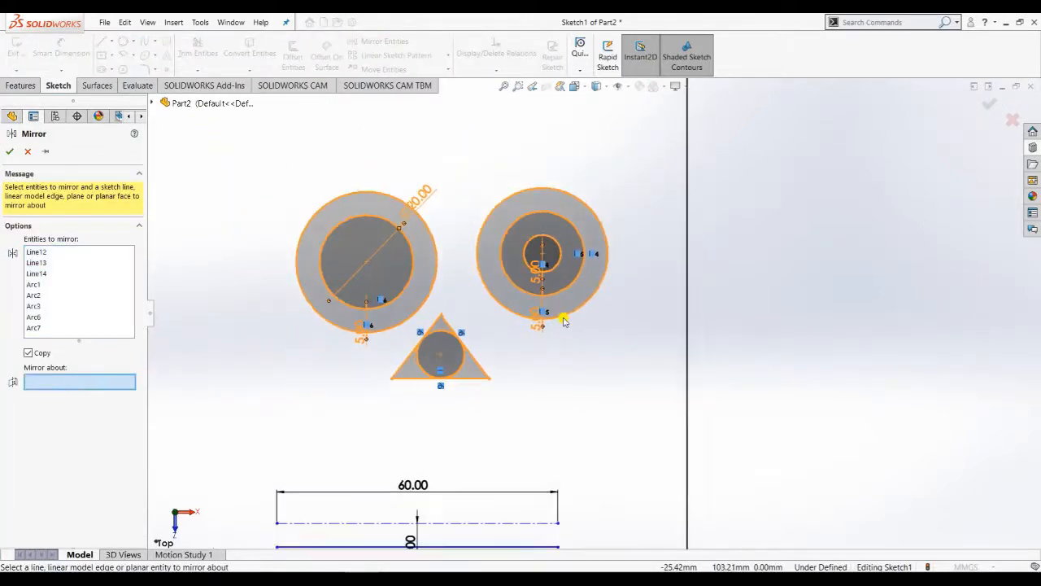
left_click(633, 394)
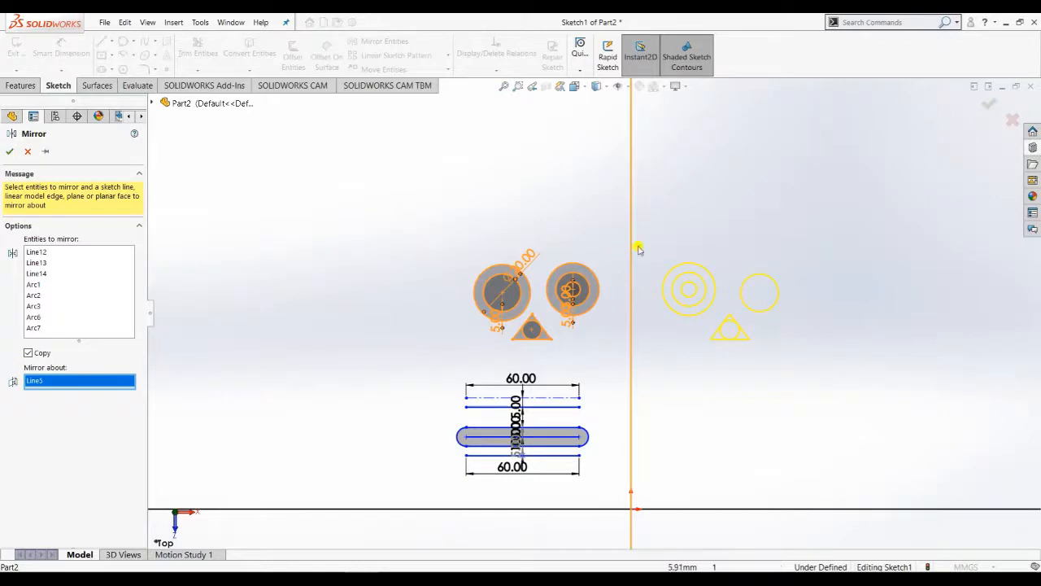
left_click(12, 153)
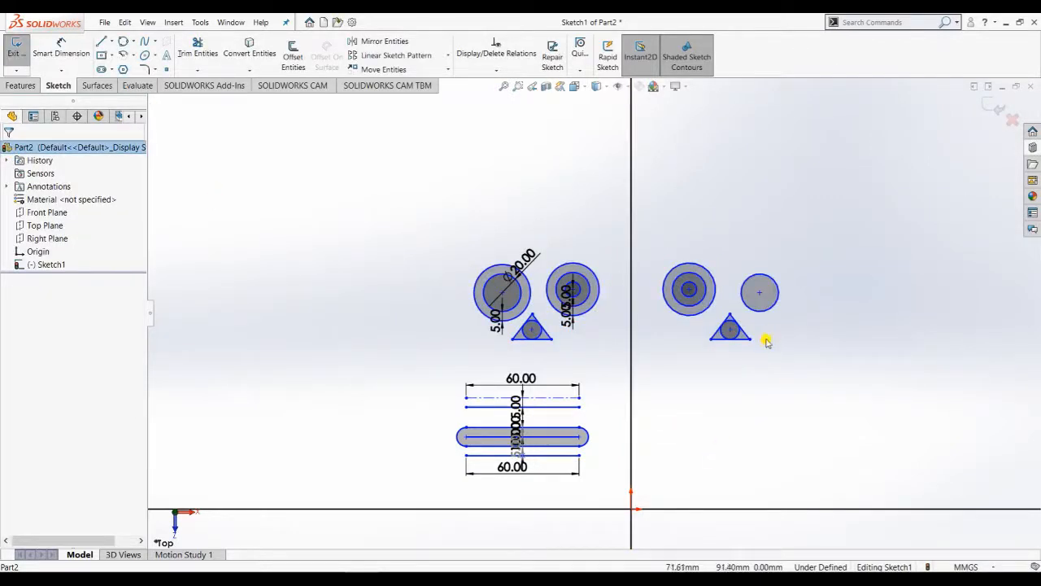
- Select all the circles and triangles on both sides of the vertical line
scroll(681, 423, "up", 4)
scroll(714, 356, "down", 4)
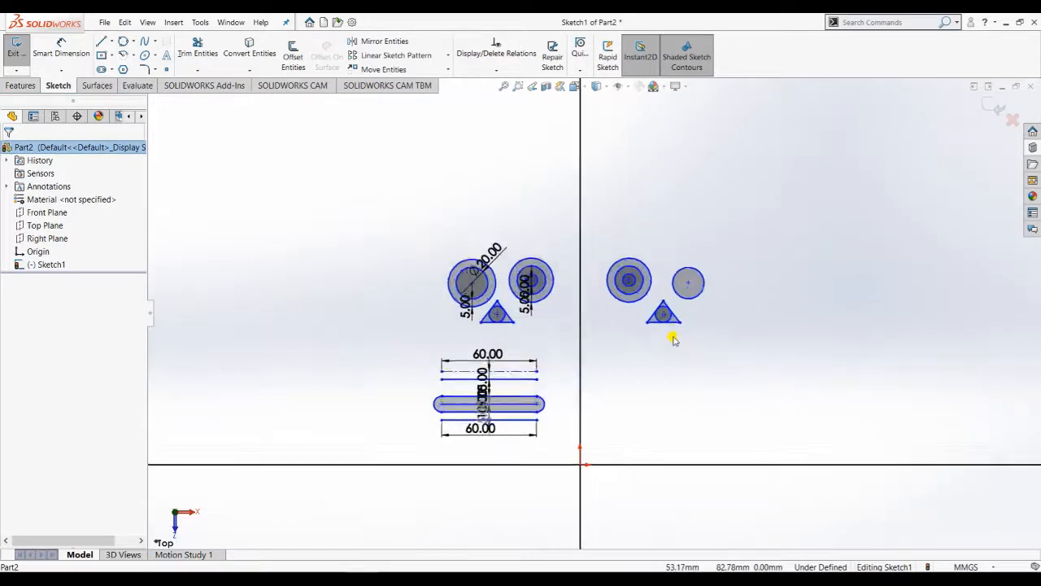
left_click_drag(731, 349, 565, 244)
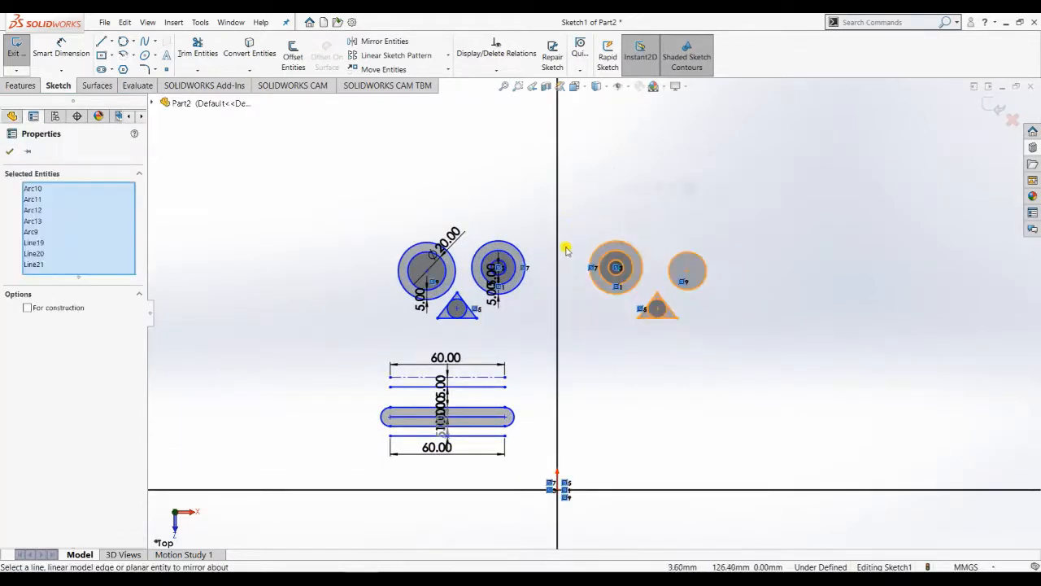
left_click_drag(522, 329, 390, 217, "ctrl")
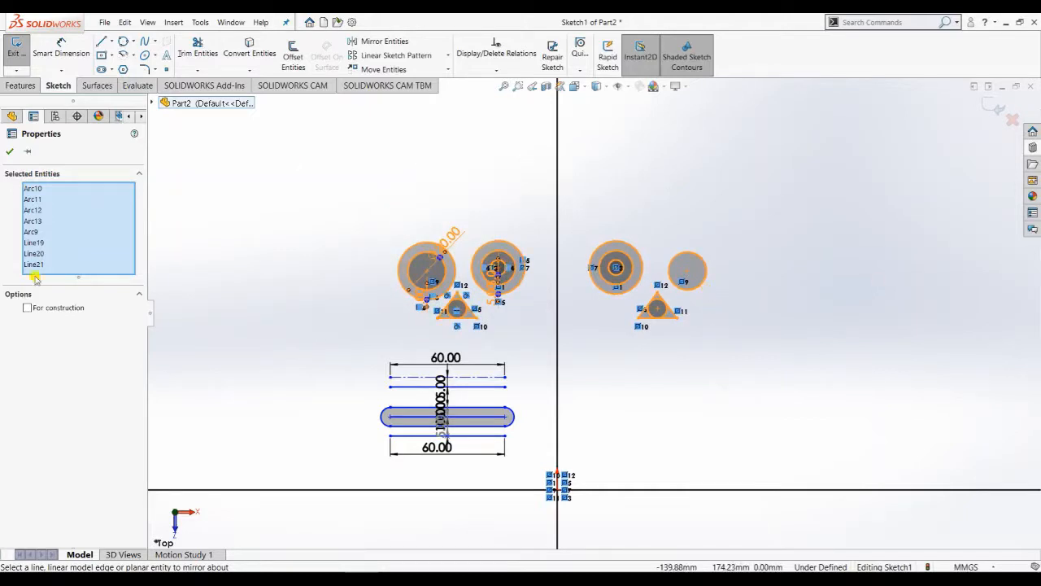
- Try mirroring the selected circles and triangles about the horizontal line through the origin without keeping the originals, and undo it
left_click(357, 40)
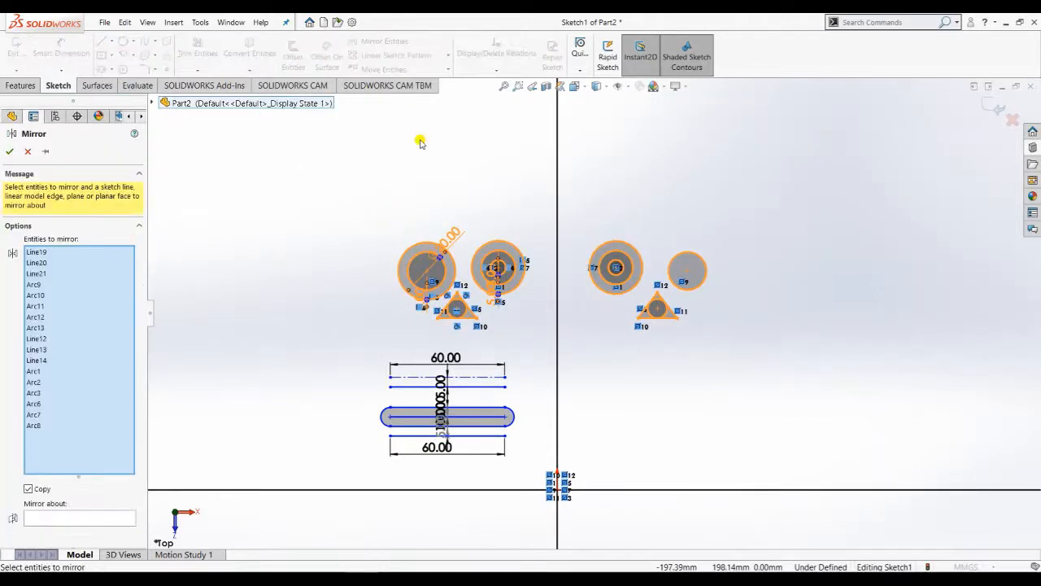
left_click(65, 520)
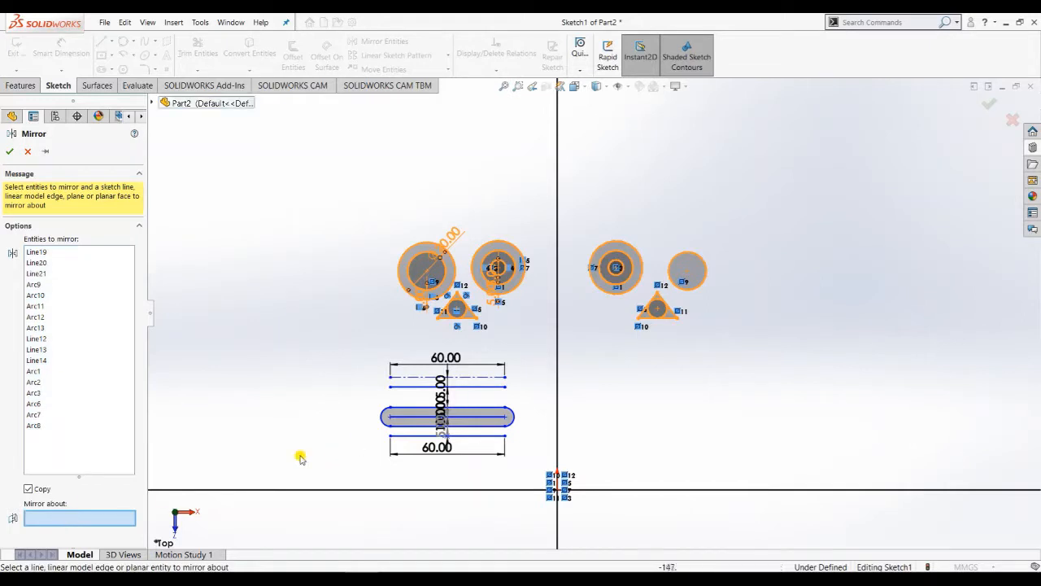
left_click(28, 489)
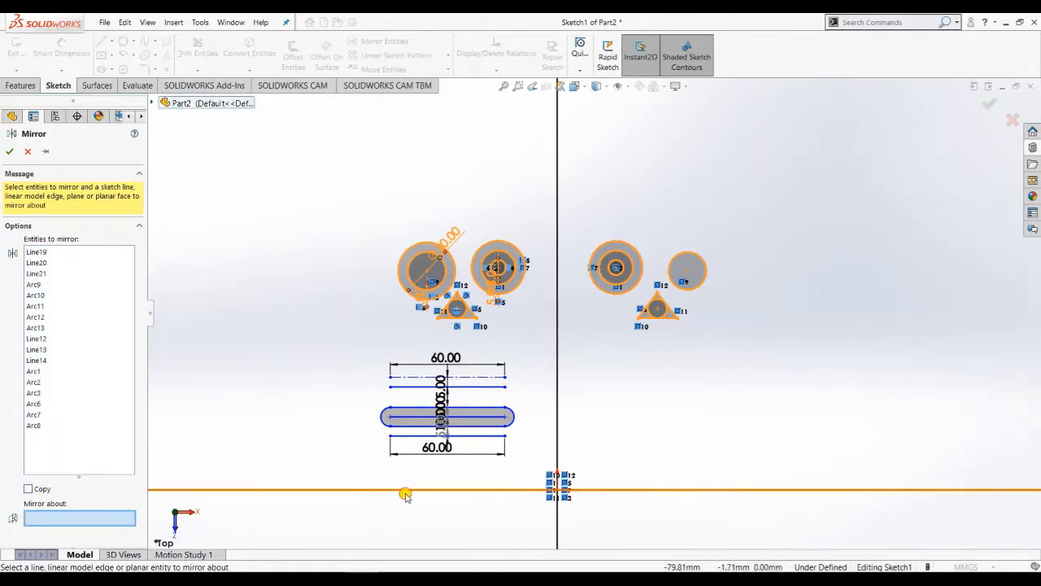
scroll(533, 472, "down", 2)
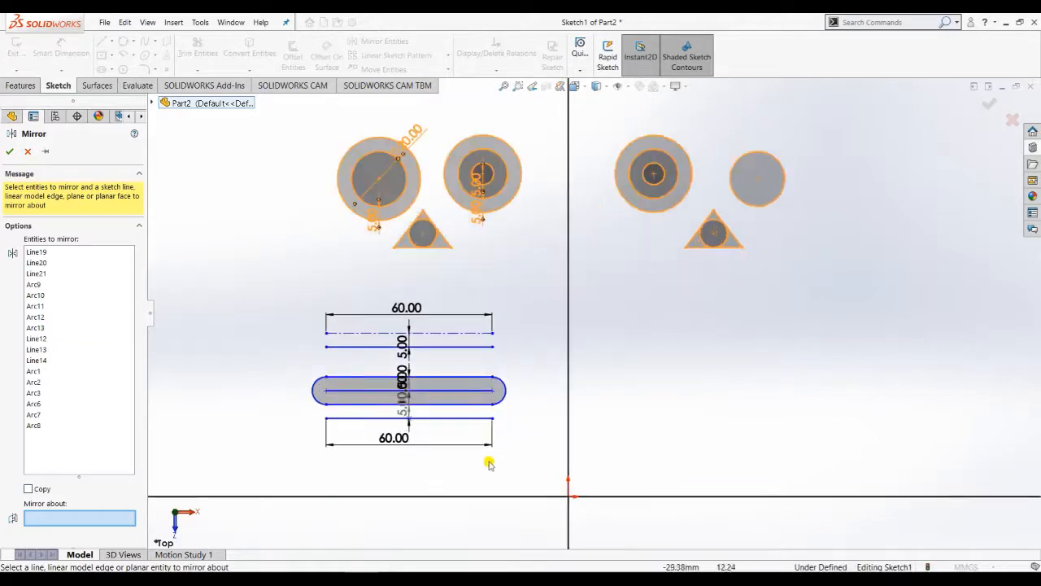
left_click(475, 496)
scroll(566, 434, "down", 2)
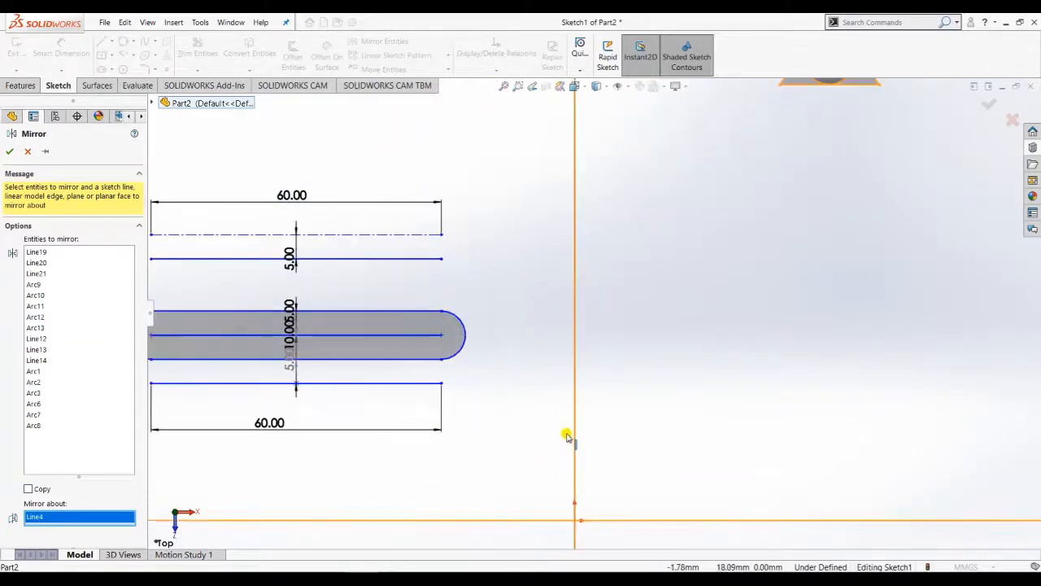
scroll(567, 433, "up", 4)
scroll(619, 496, "up", 3)
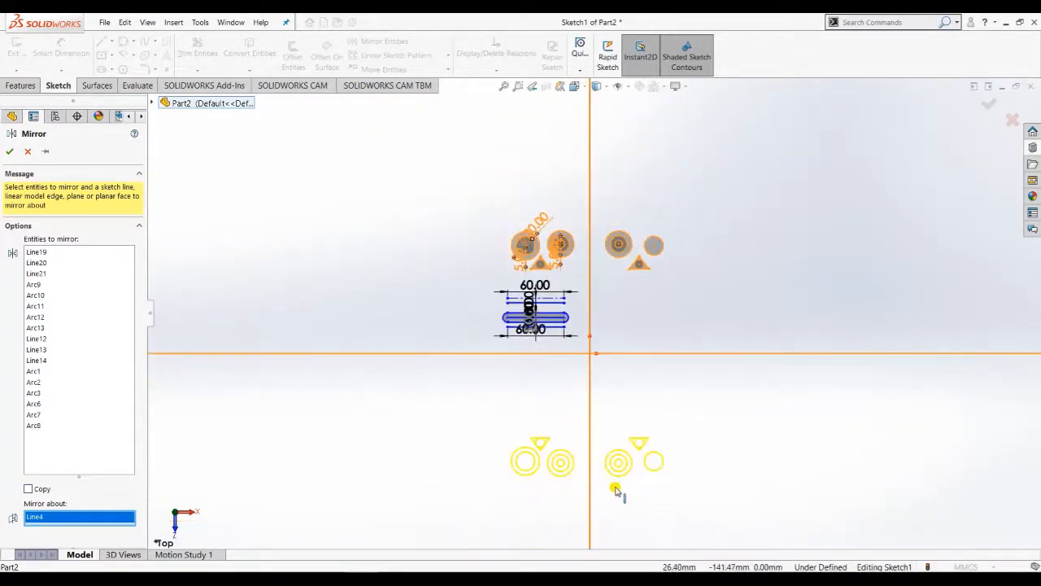
scroll(612, 485, "down", 2)
left_click(10, 150)
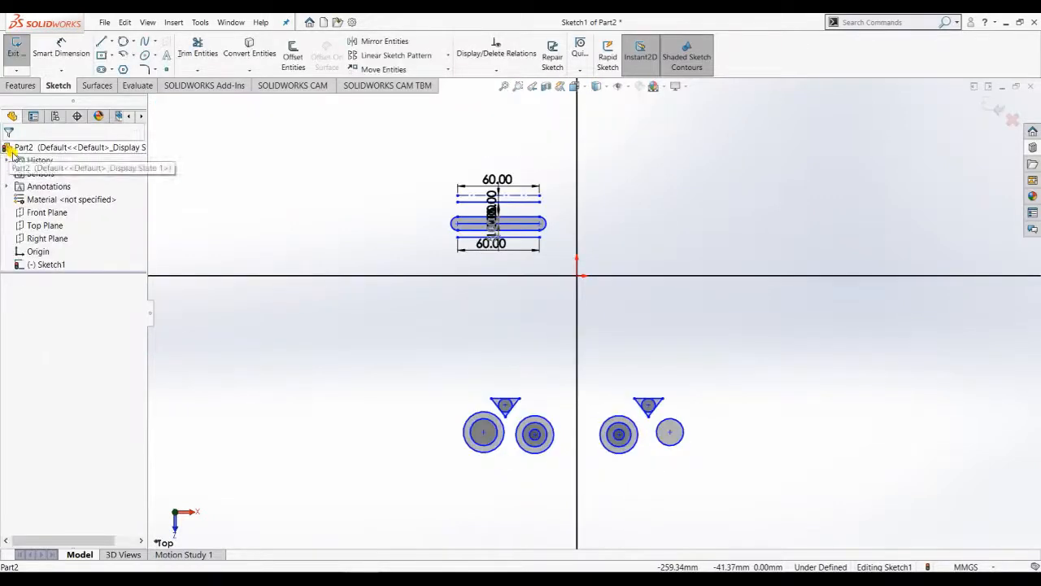
scroll(548, 278, "up", 1)
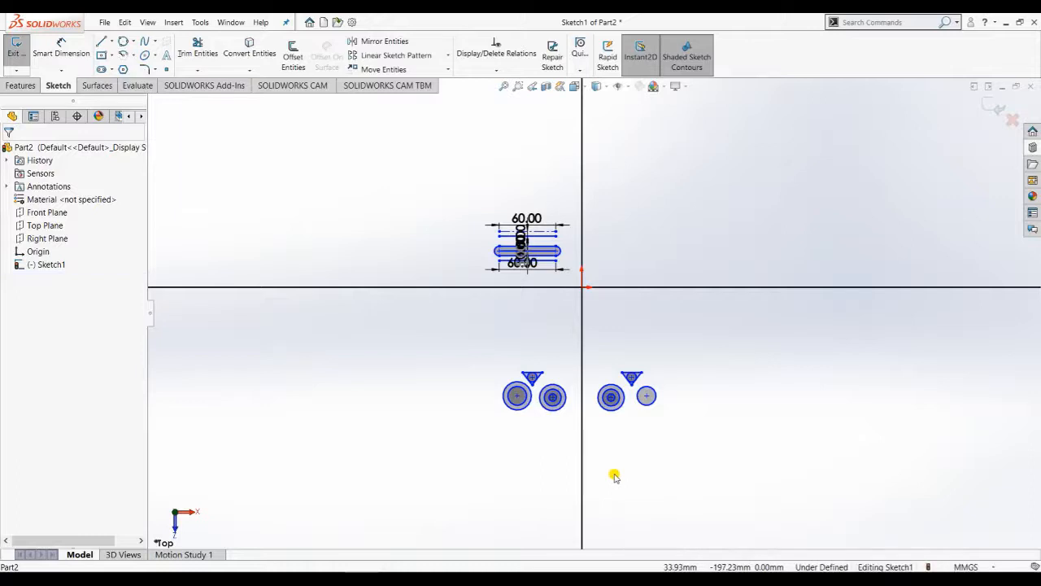
key("ctrl+z")
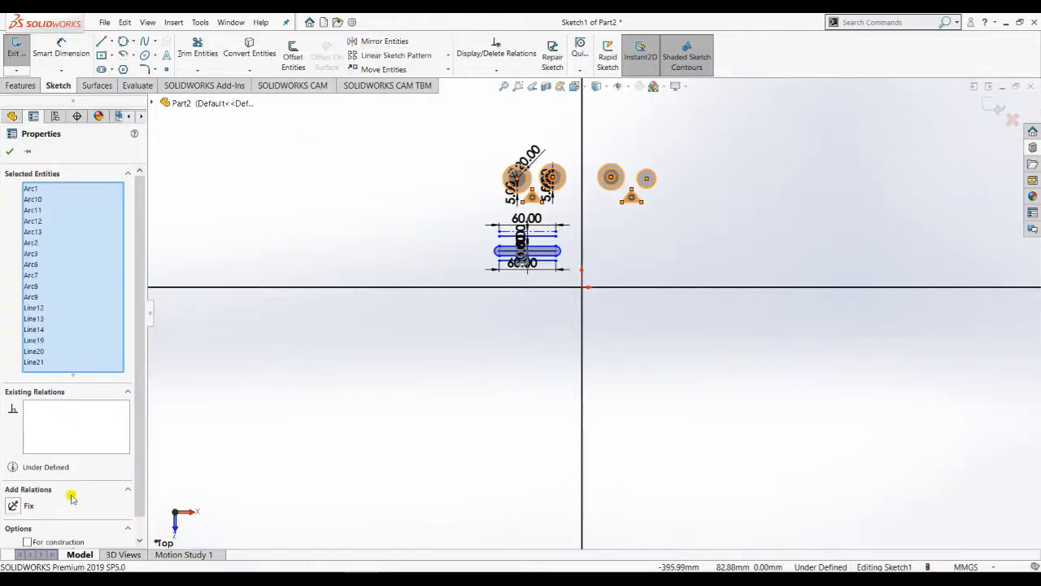
- Mirror the selected circles and triangles about the horizontal line through the origin, keeping the originals with Copy enabled
left_click(392, 41)
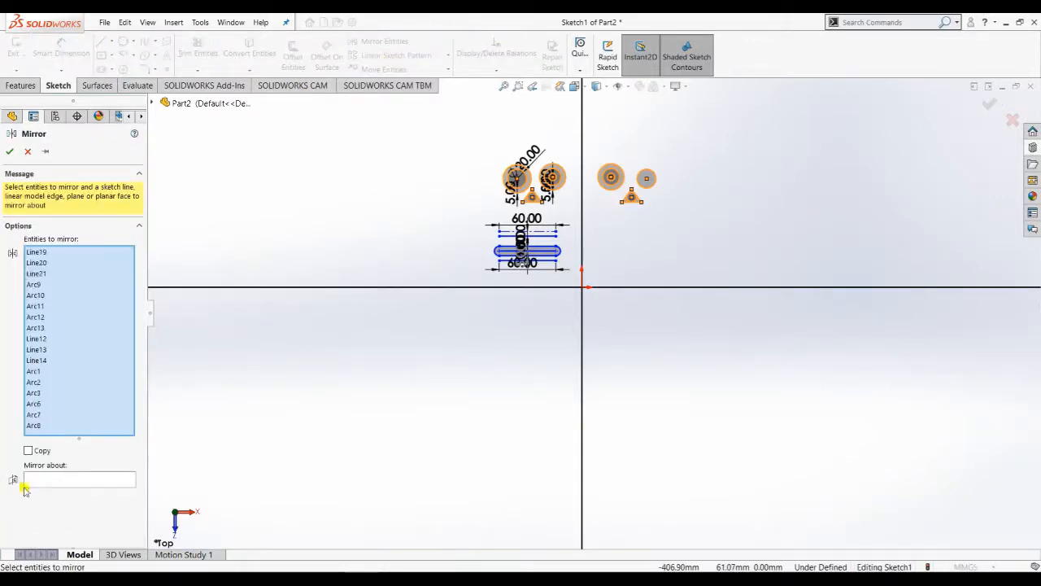
left_click(46, 480)
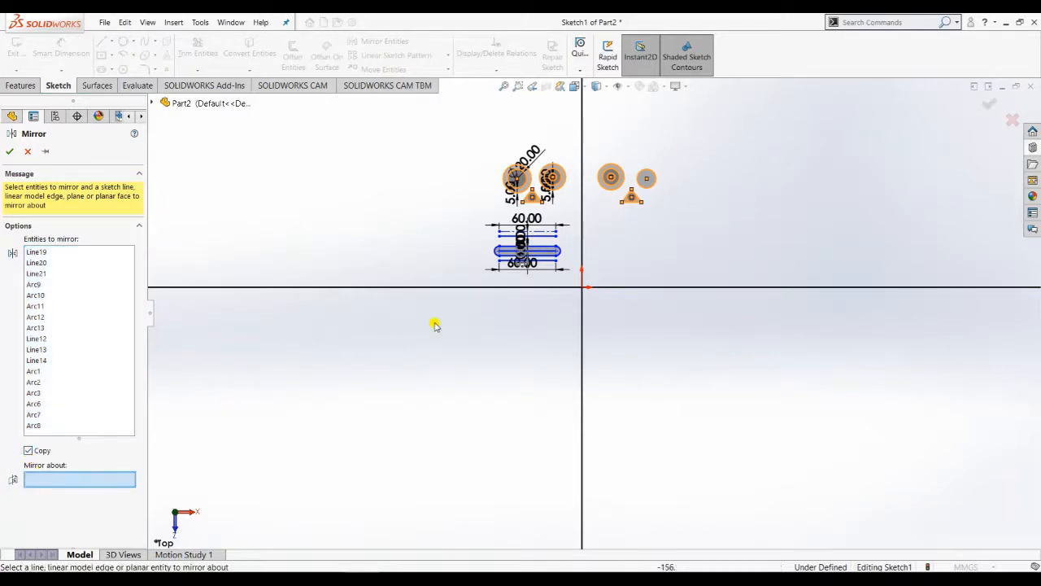
left_click(440, 288)
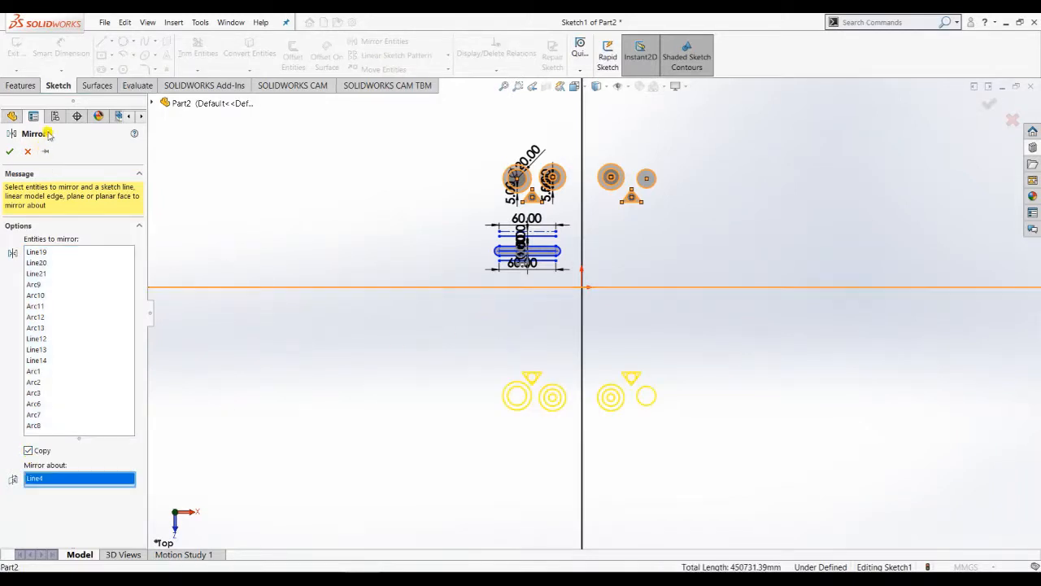
left_click(10, 151)
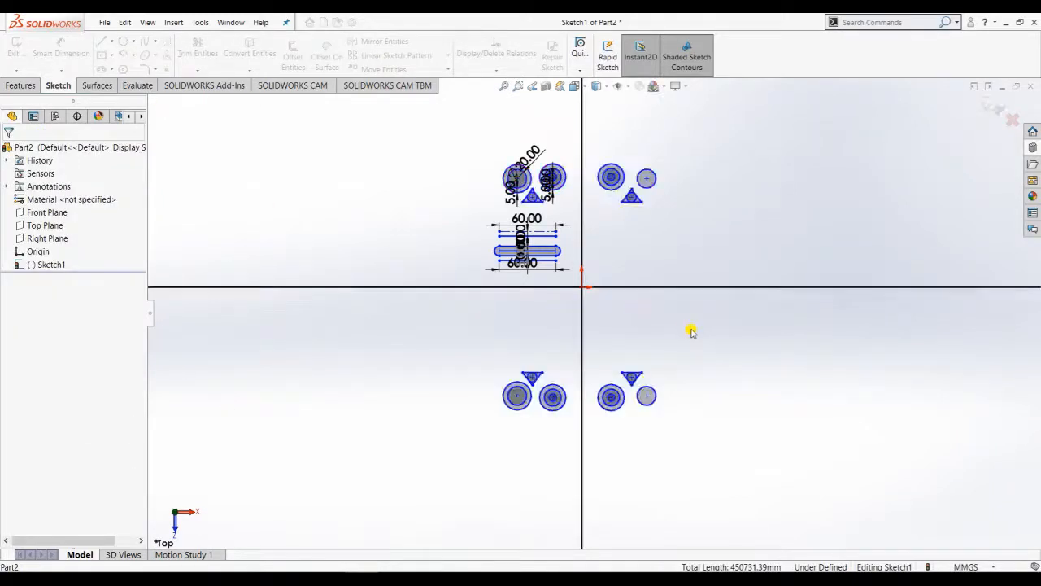
- Exit the sketch and reopen Sketch1 for editing
double_click(739, 219)
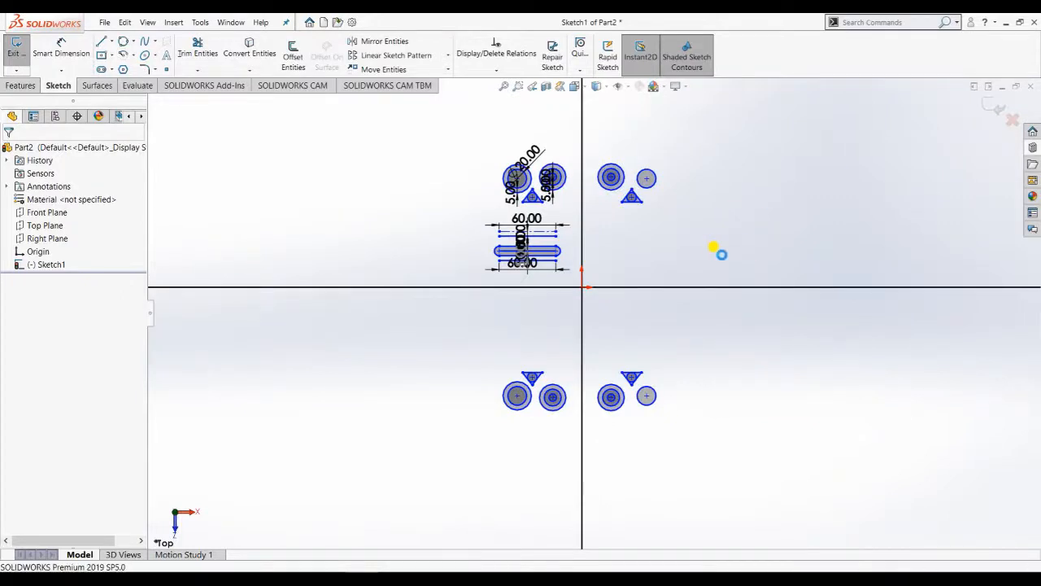
right_click(45, 265)
left_click(58, 234)
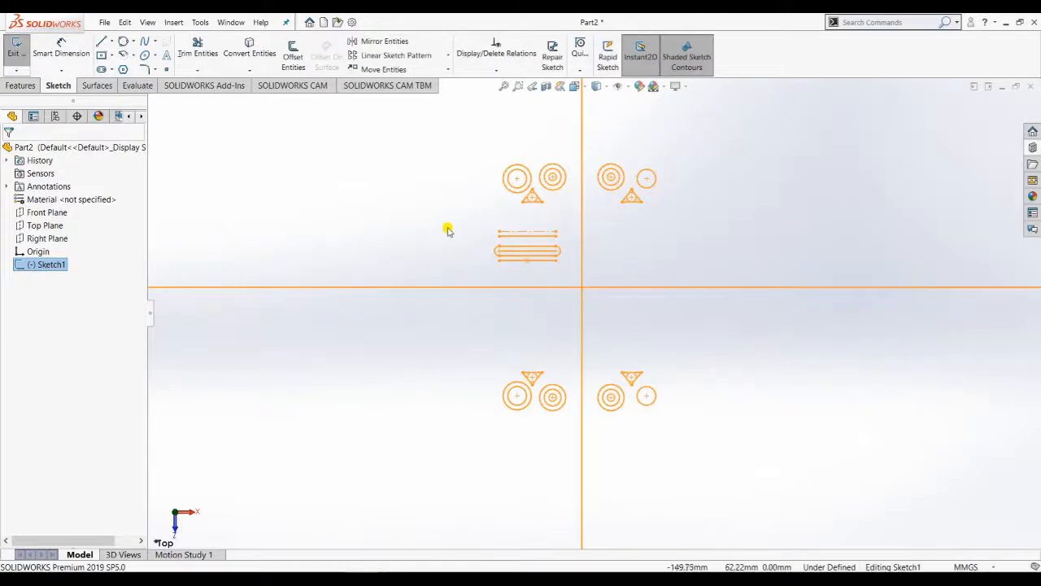
- Sketch a corner rectangle about 48 mm wide and 28 mm high, with one corner at the origin
scroll(432, 269, "up", 3)
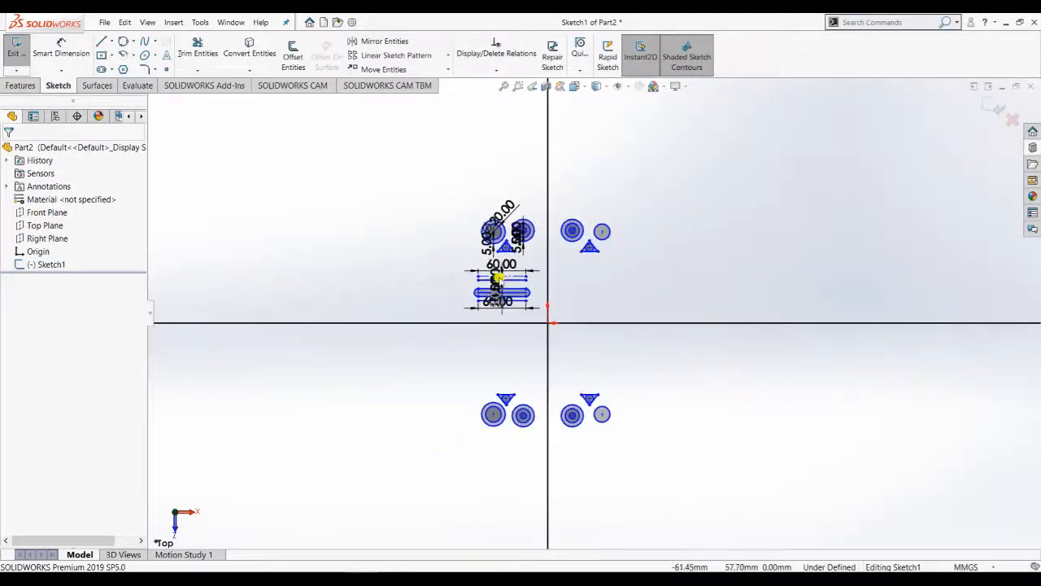
scroll(520, 371, "down", 1)
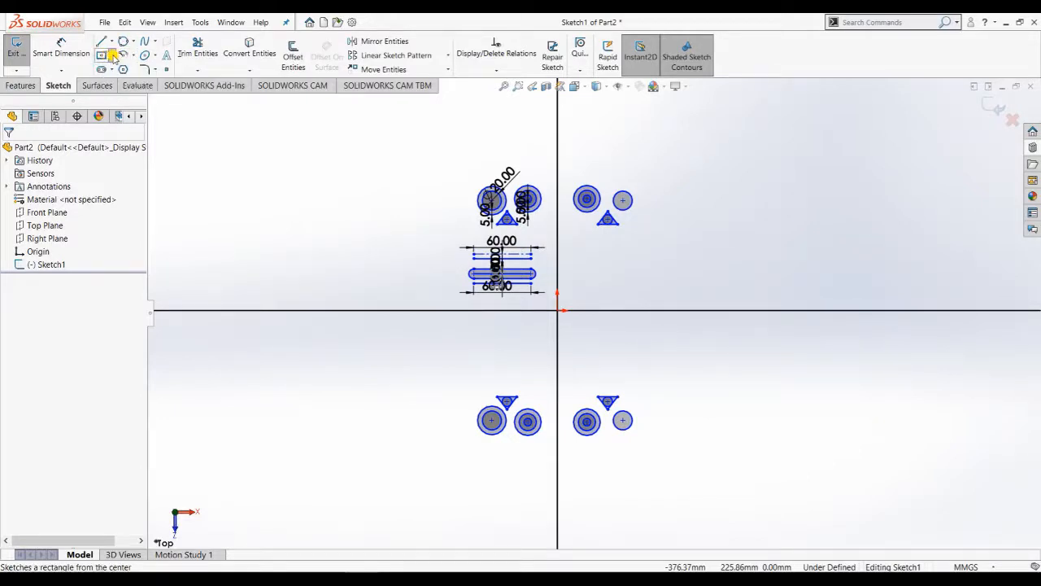
left_click(113, 56)
left_click(116, 70)
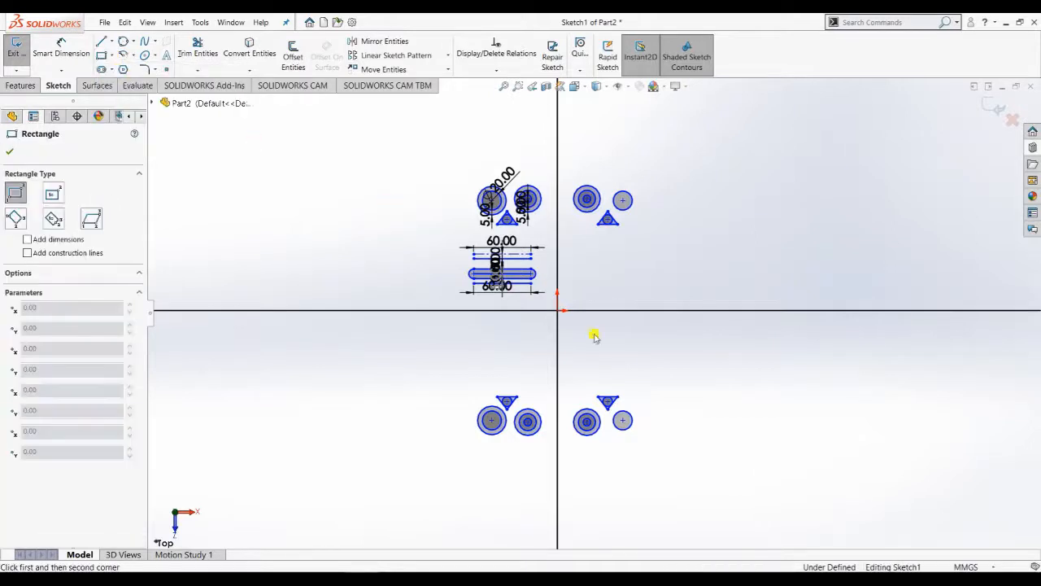
scroll(616, 355, "up", 2)
scroll(643, 219, "down", 2)
scroll(618, 221, "down", 2)
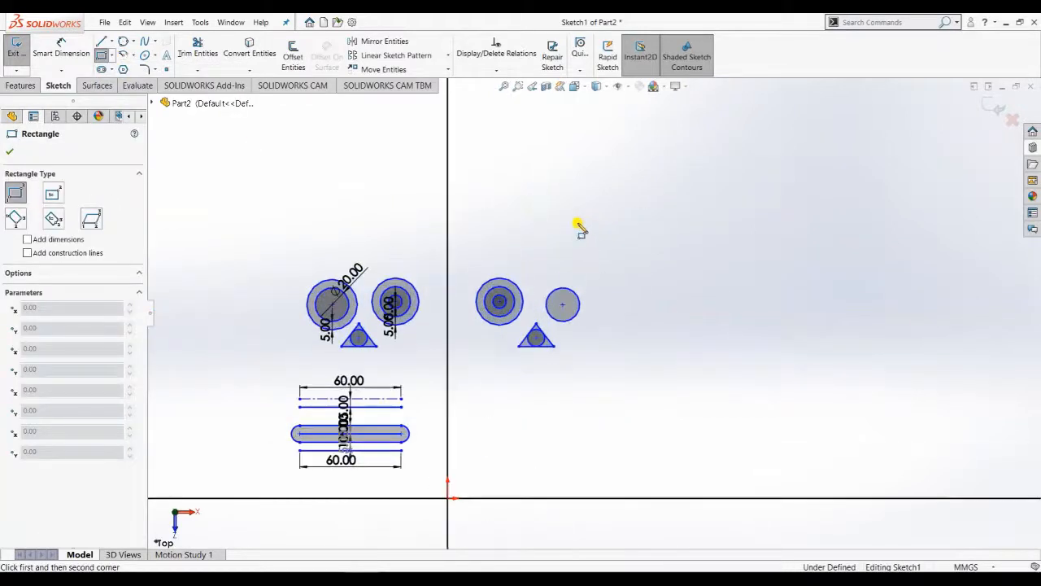
left_click(448, 498)
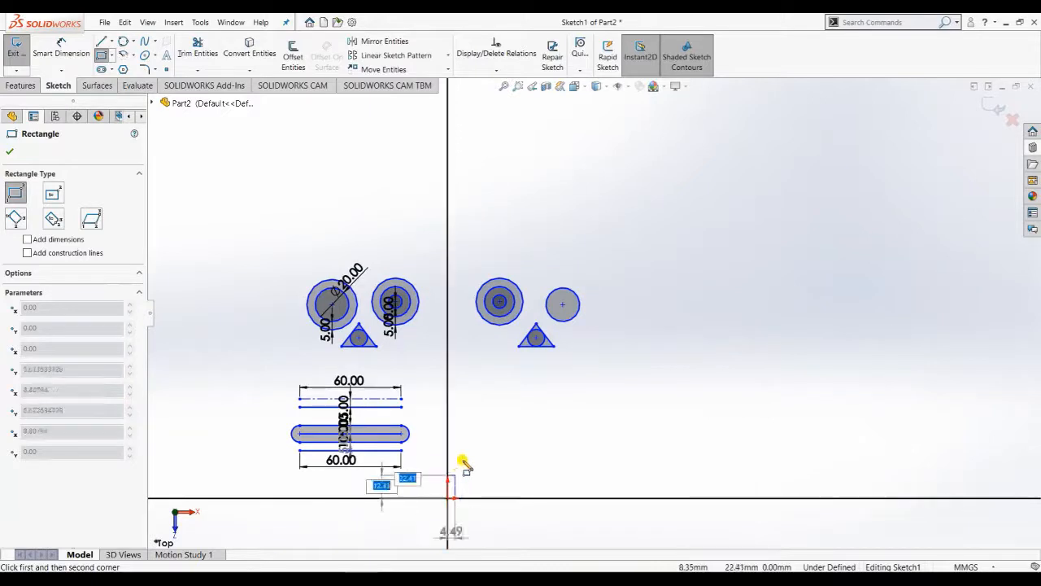
left_click(528, 452)
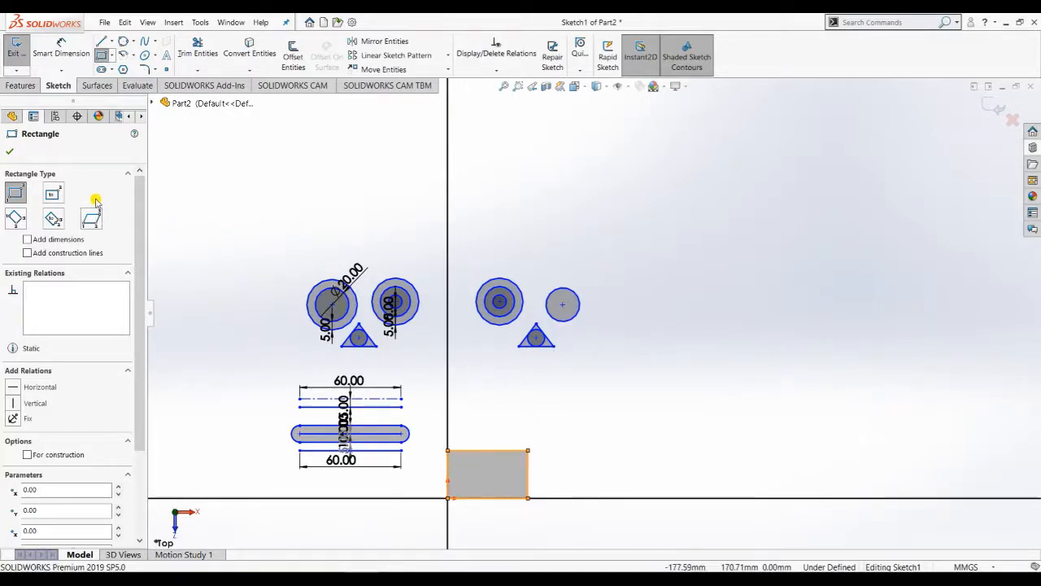
- Sketch a center rectangle about 23 mm high around the mirrored single circle above the horizontal line, centered on that circle
left_click(53, 195)
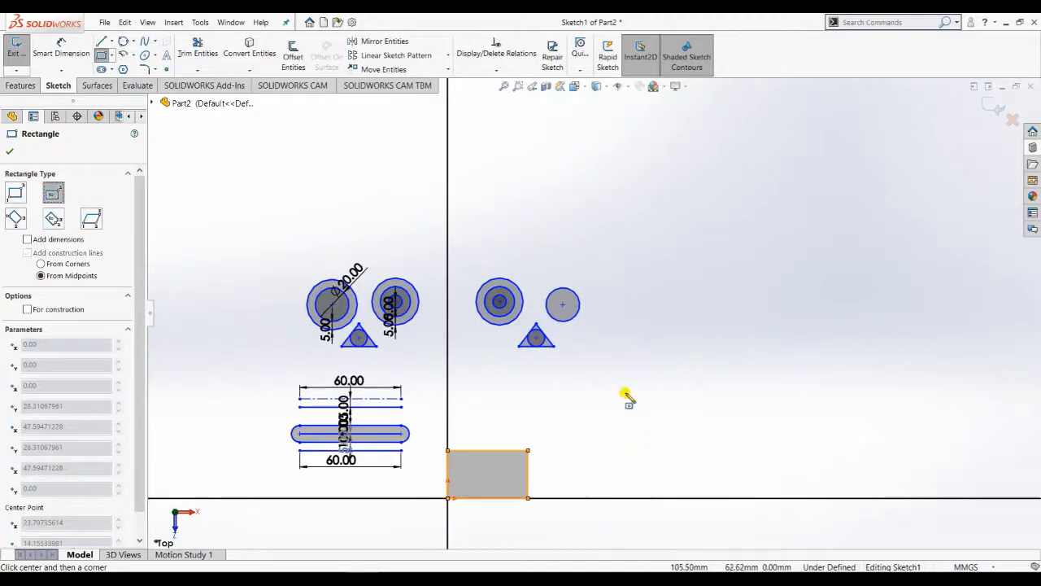
scroll(567, 304, "down", 5)
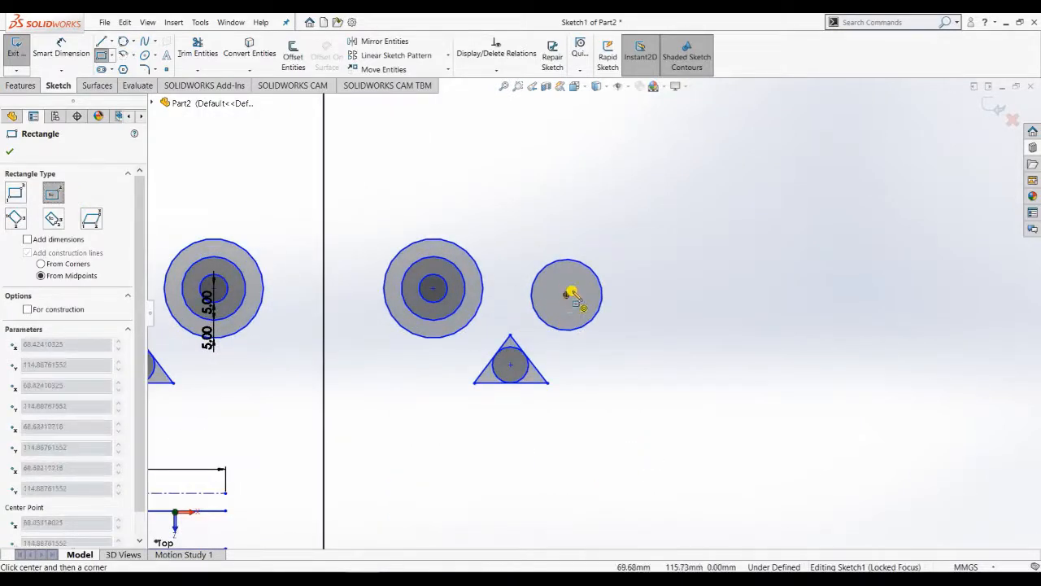
left_click(567, 296)
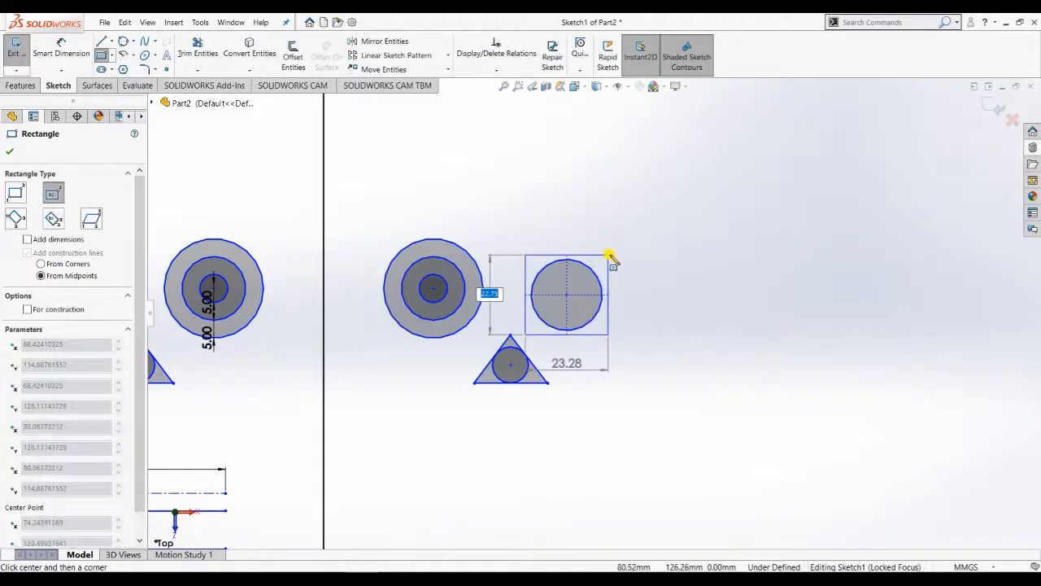
left_click(611, 255)
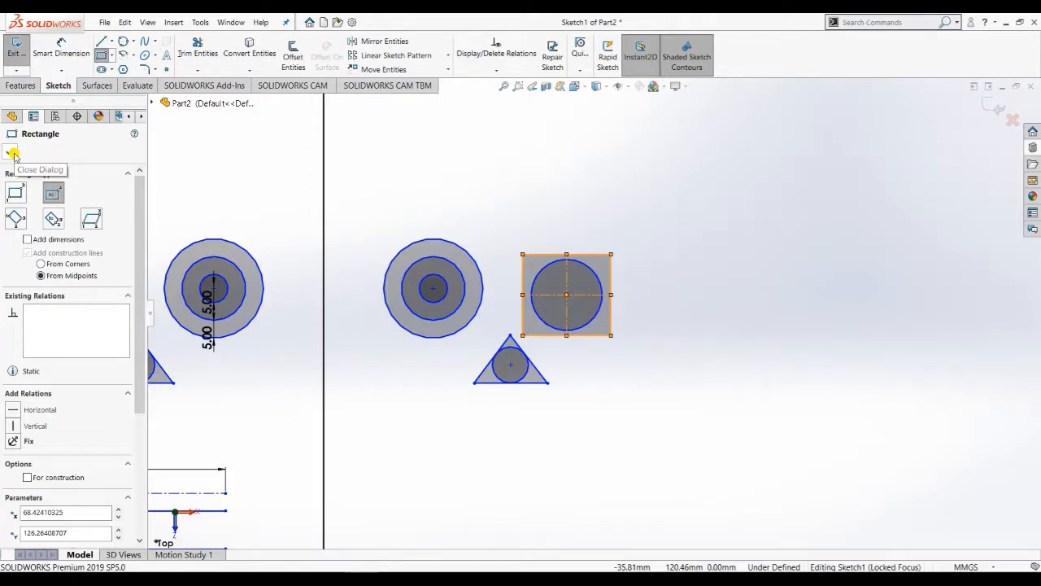
- Change the rectangle type to 3 Point Corner Rectangle
left_click(20, 222)
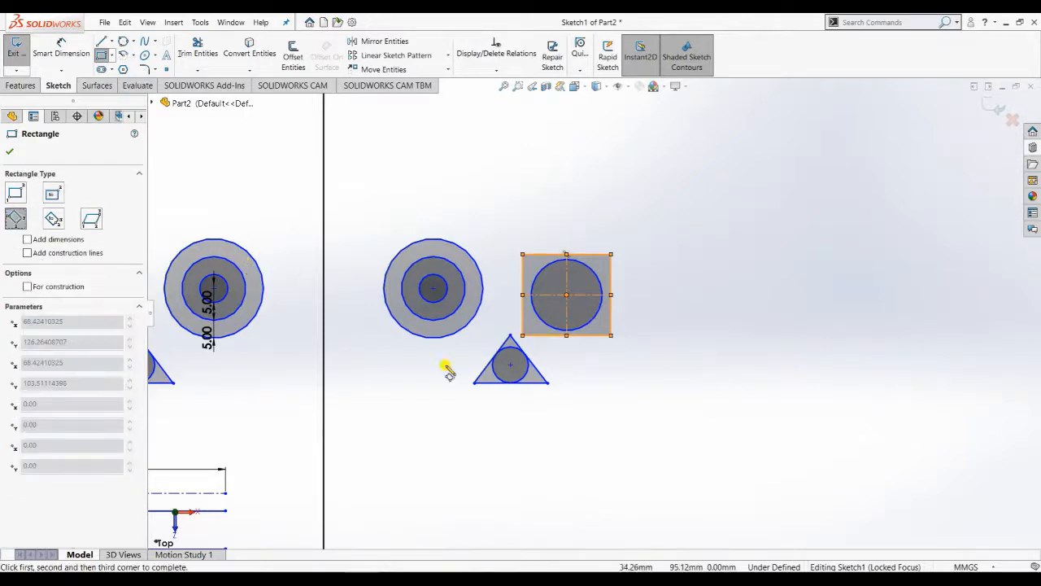
scroll(688, 341, "up", 3)
scroll(688, 342, "up", 1)
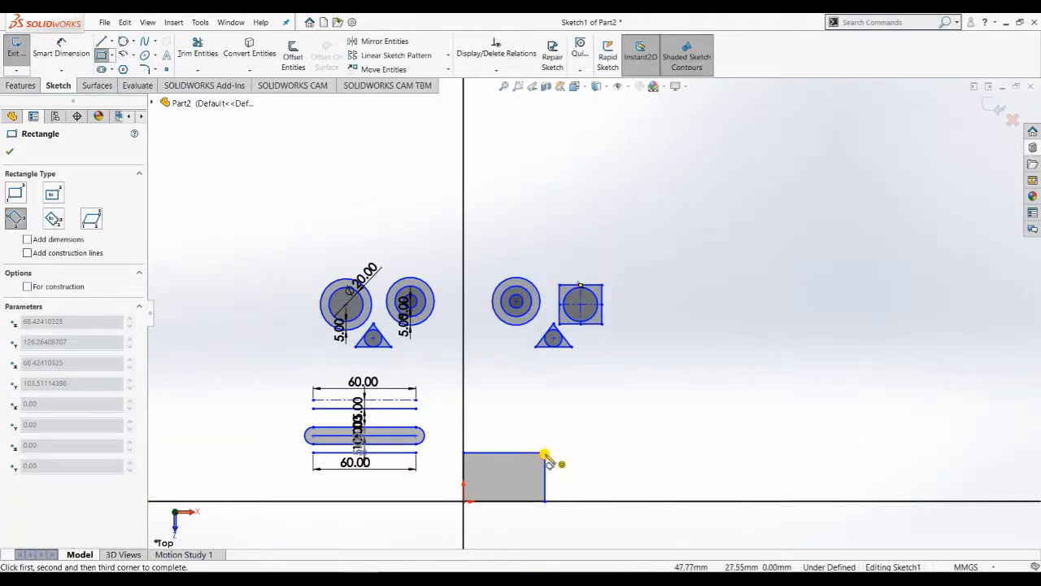
left_click(545, 453)
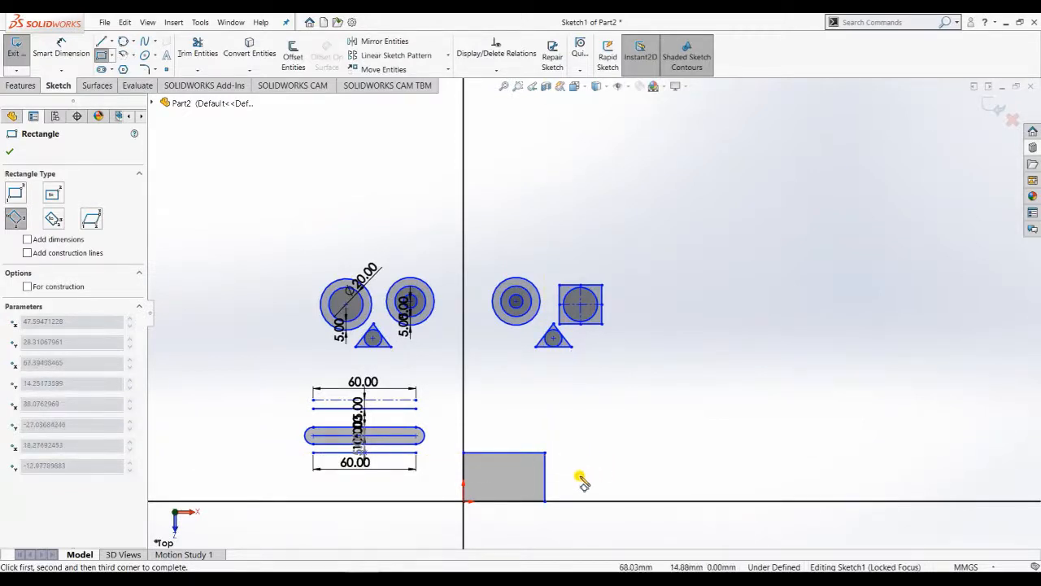
left_click(647, 419)
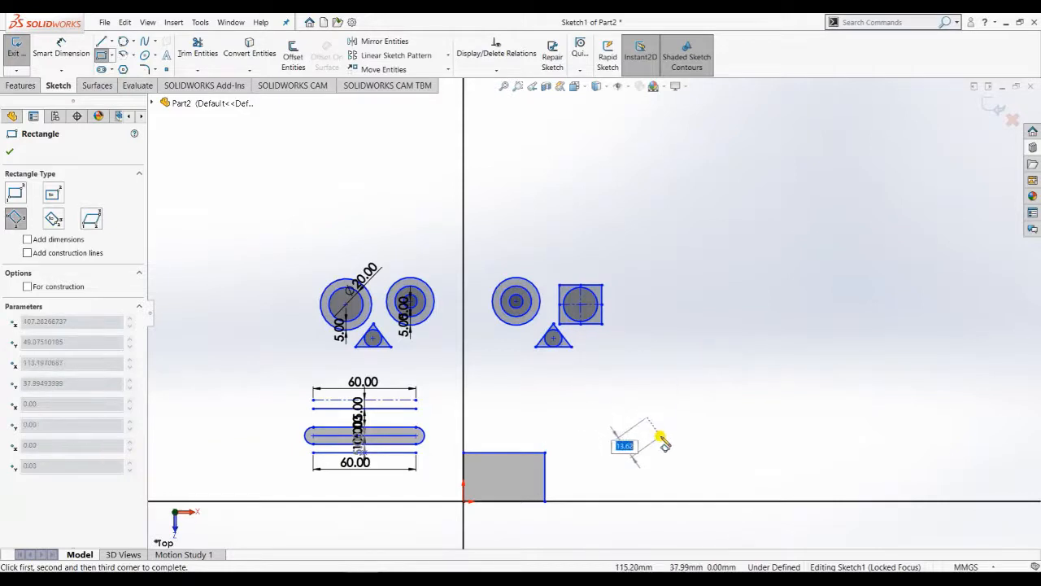
left_click(685, 442)
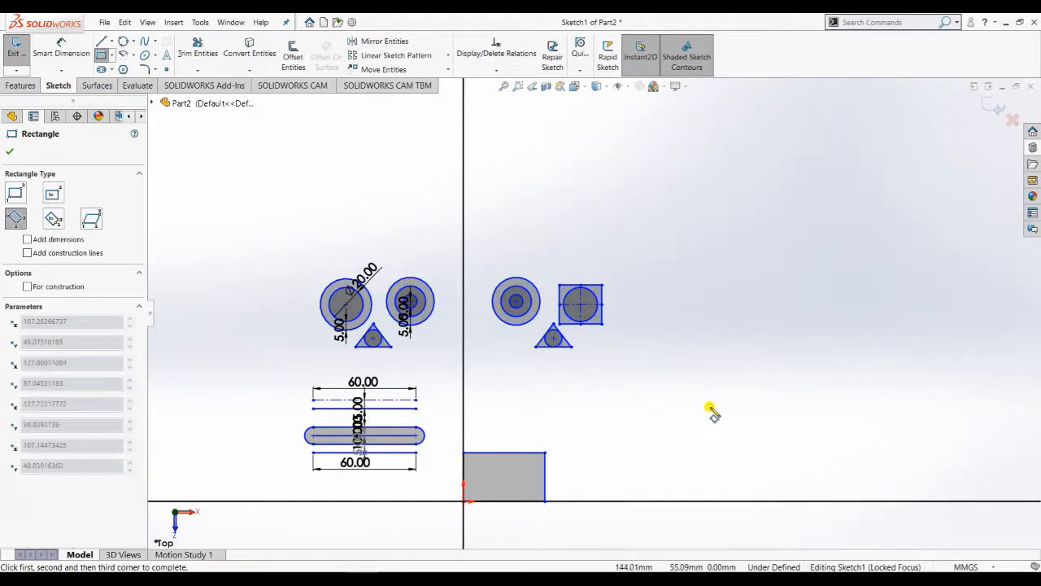
left_click(673, 431)
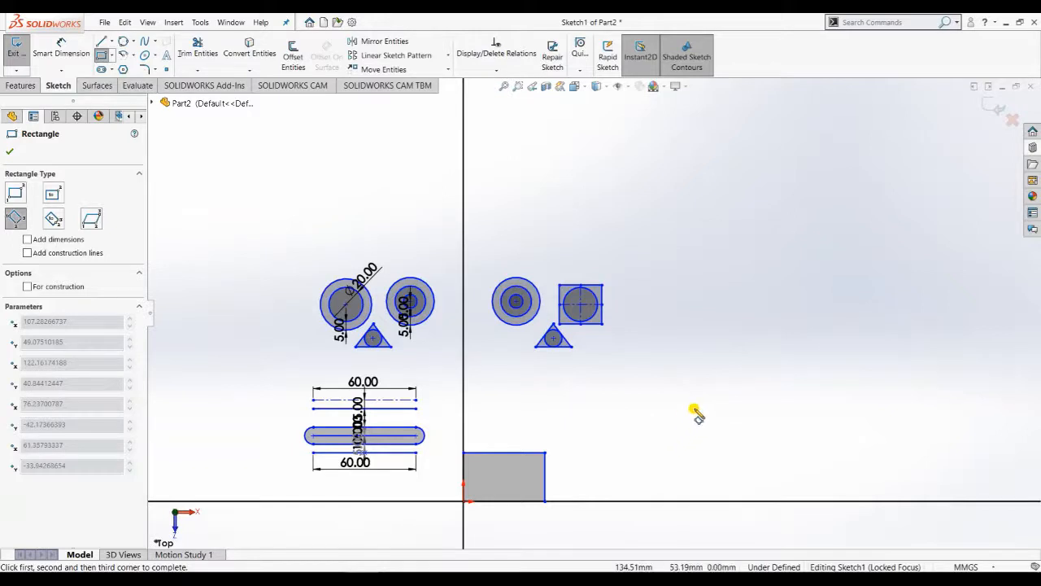
- Sketch a tilted 3 point corner rectangle about 47 mm long and 20 mm wide, right of the center rectangle and sloping down to the right
left_click(672, 340)
left_click(657, 366)
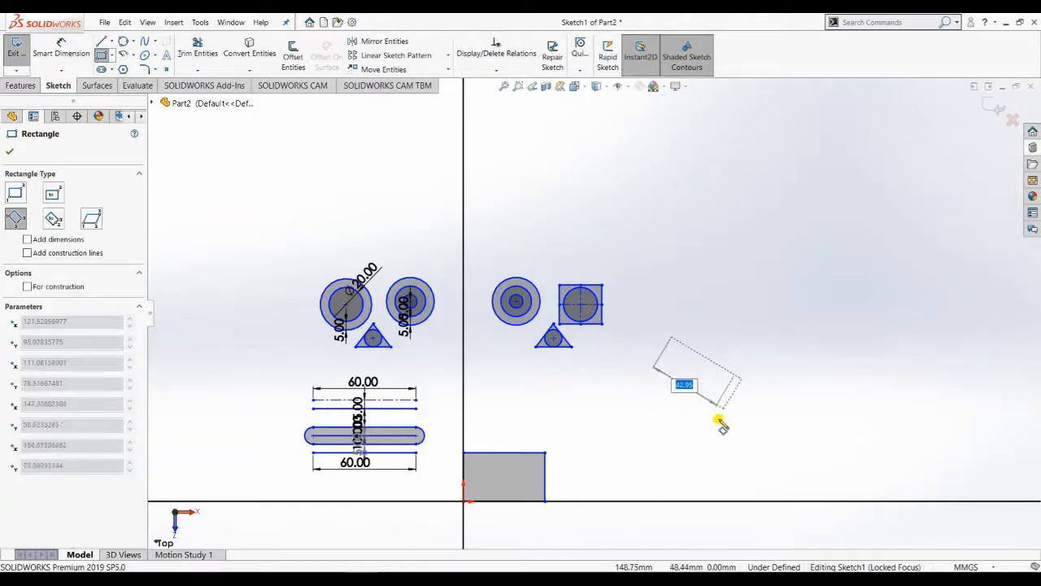
left_click(722, 406)
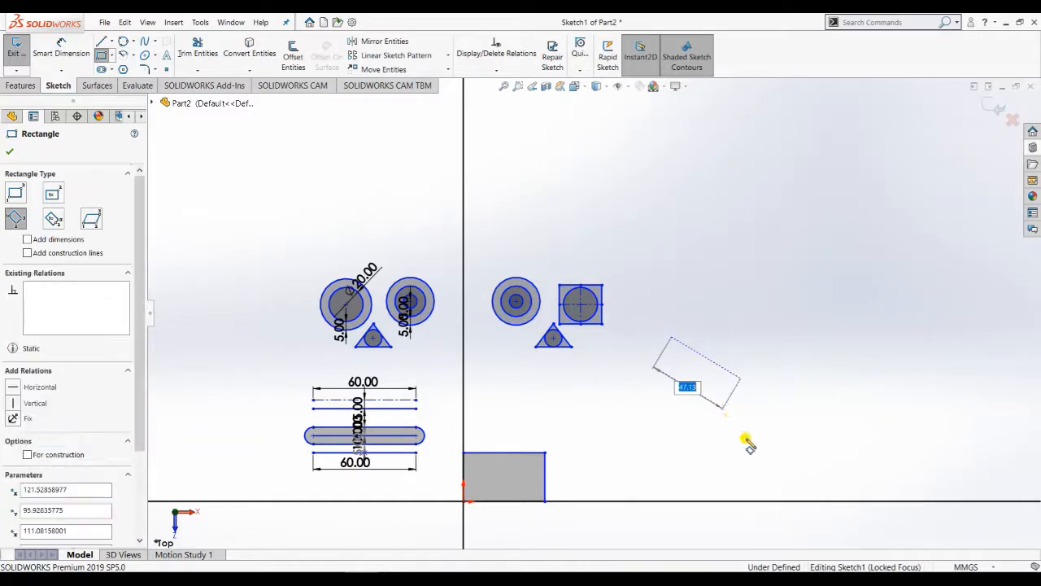
left_click(655, 366)
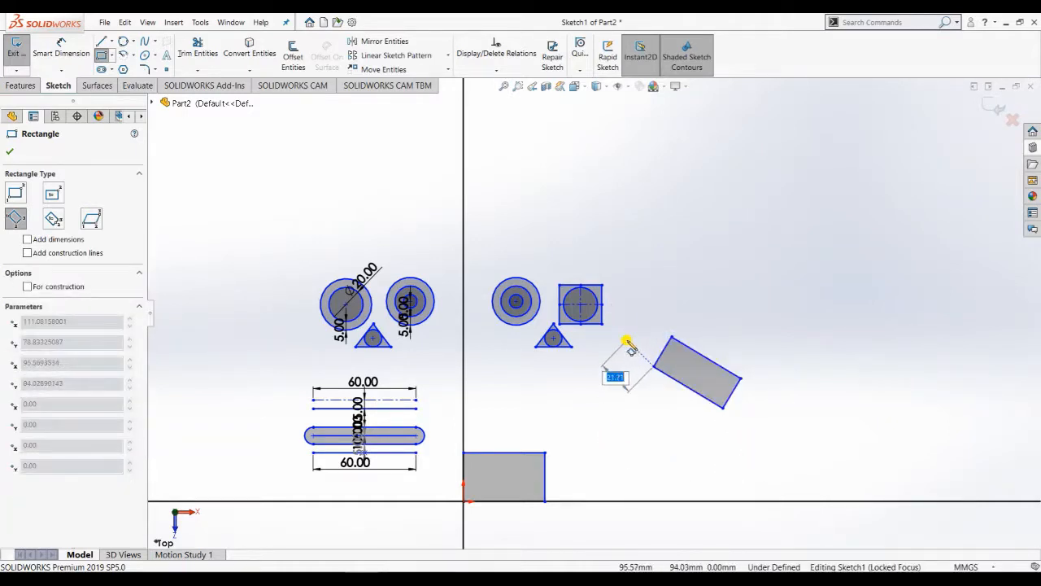
key("Escape")
left_click(655, 366)
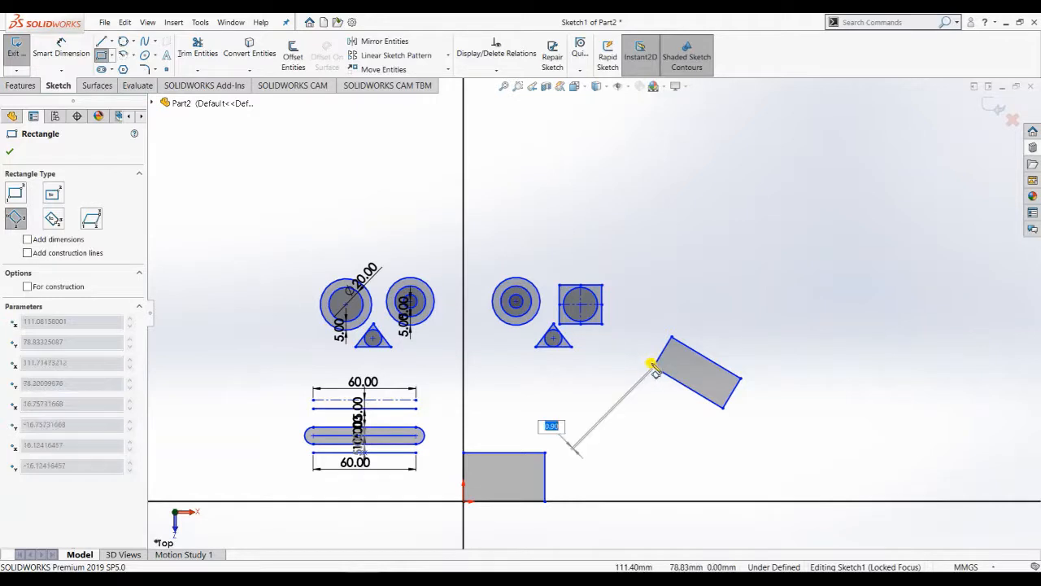
key("Escape")
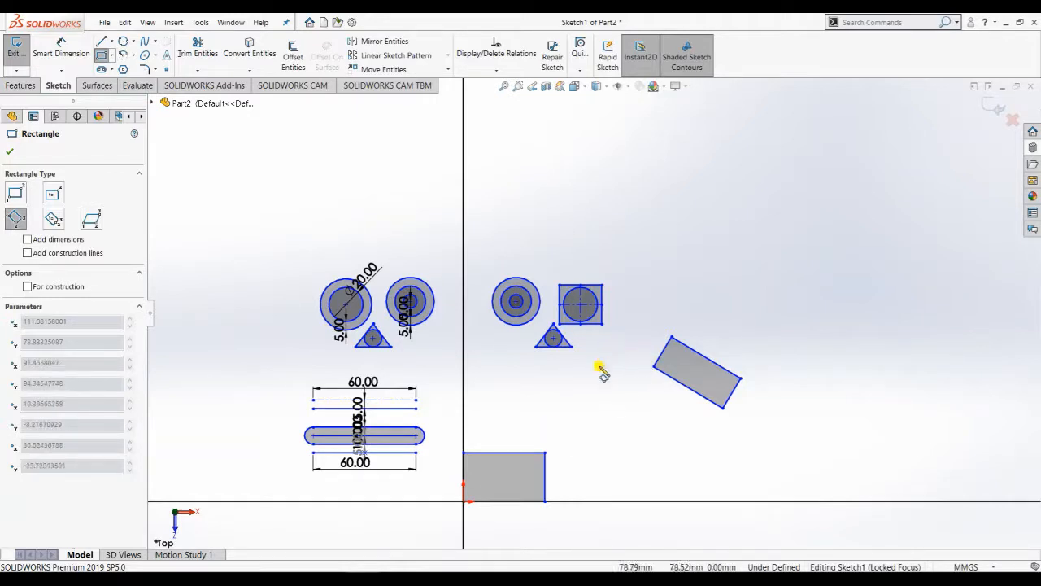
left_click(655, 367)
key("Escape")
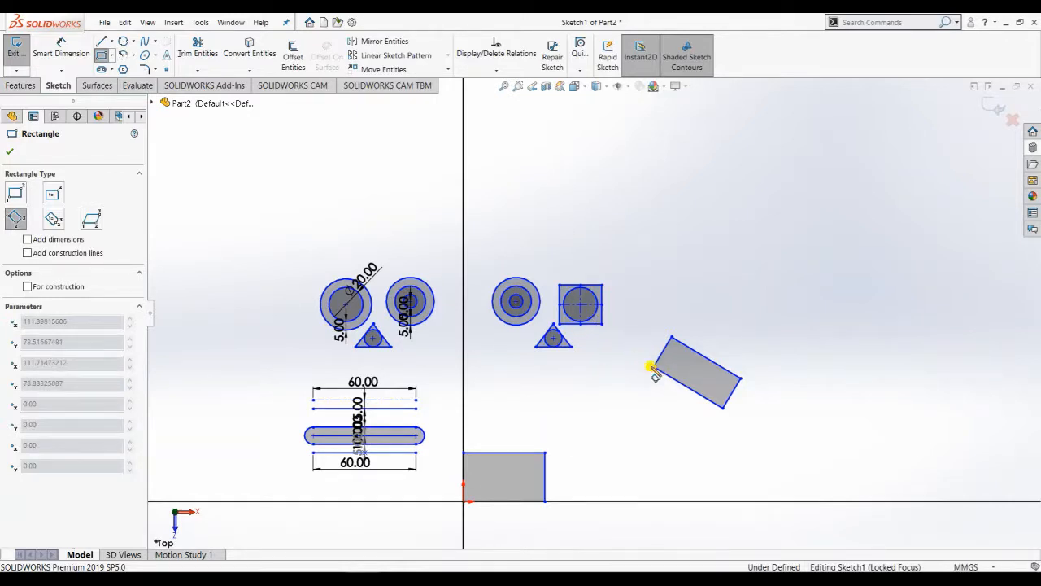
left_click(655, 367)
key("Escape")
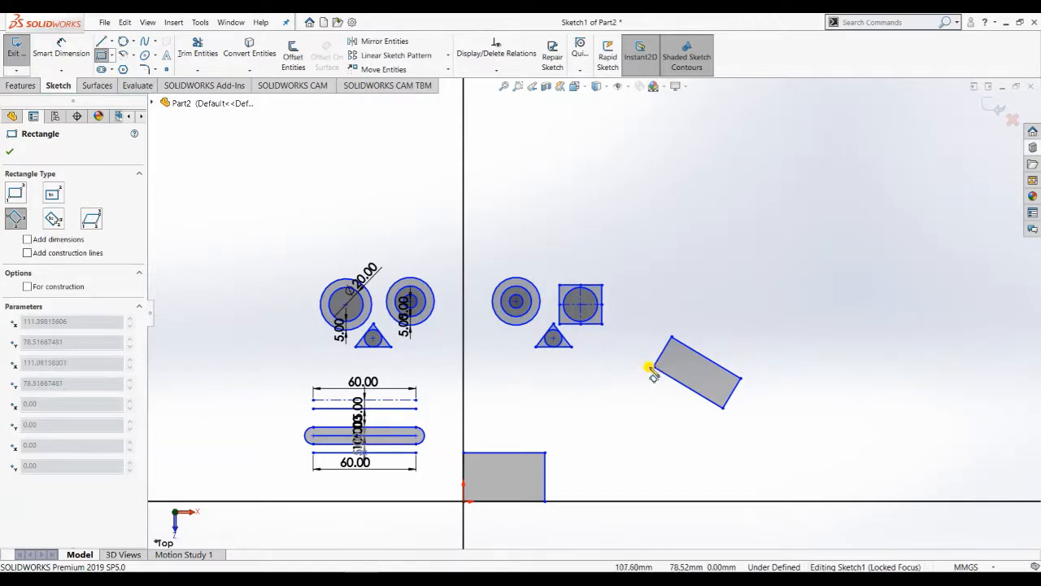
left_click(583, 359)
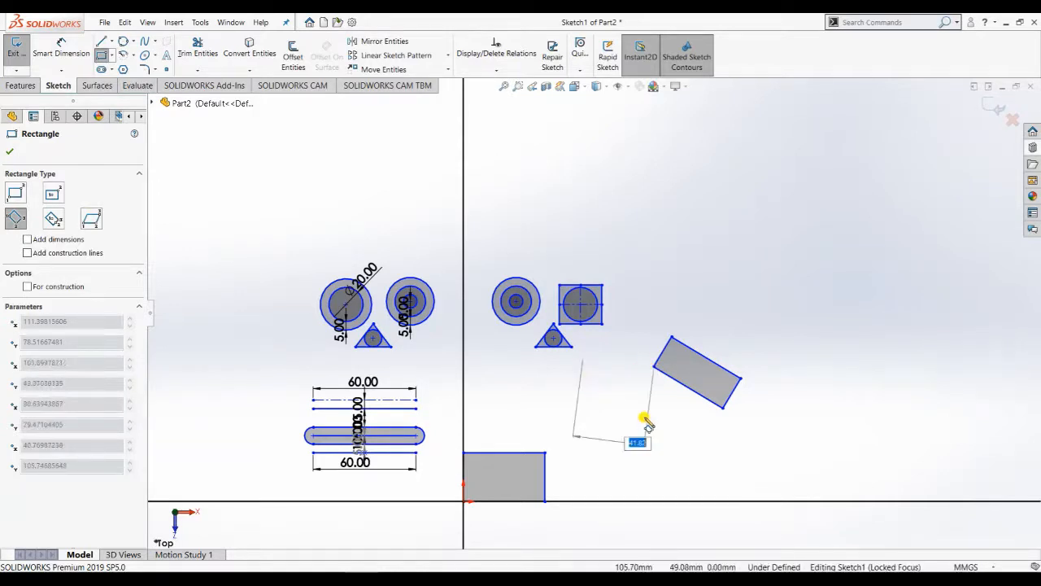
key("Escape")
key("Escape")
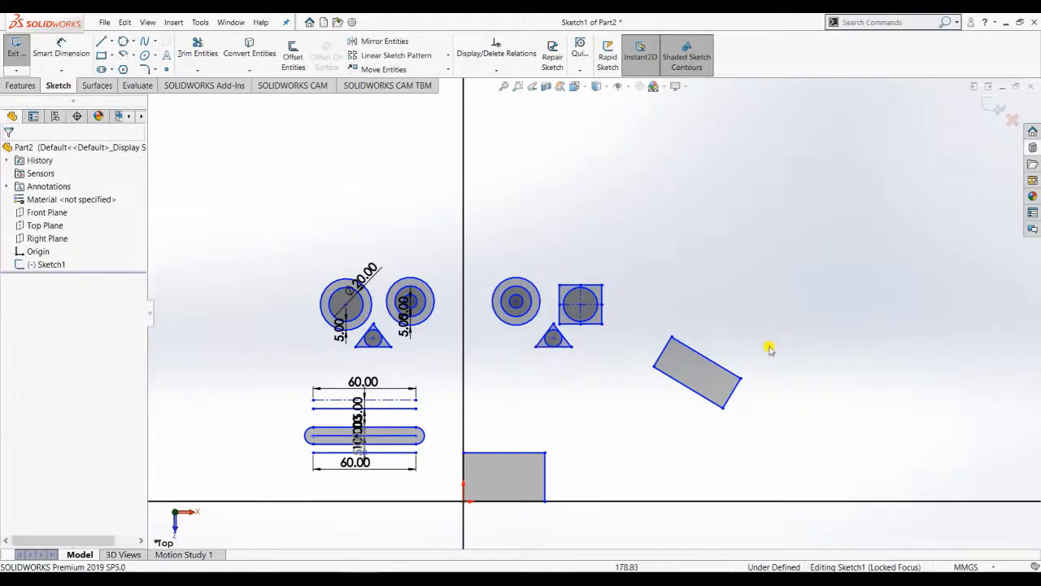
- Sketch a second tilted 3 Point Corner Rectangle from the first one's upper corner, sloping up to the right
scroll(716, 346, "down", 2)
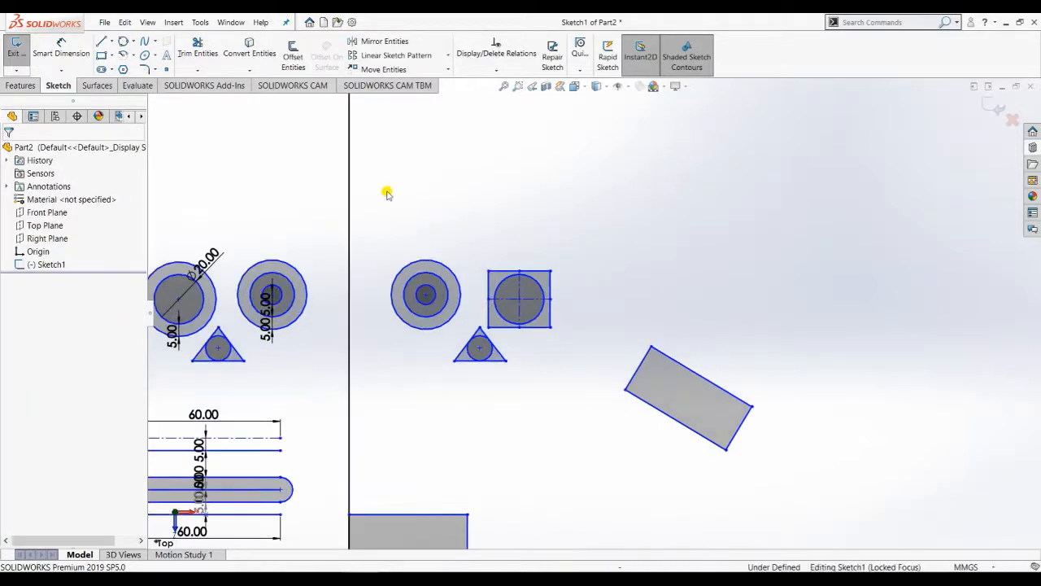
left_click(115, 57)
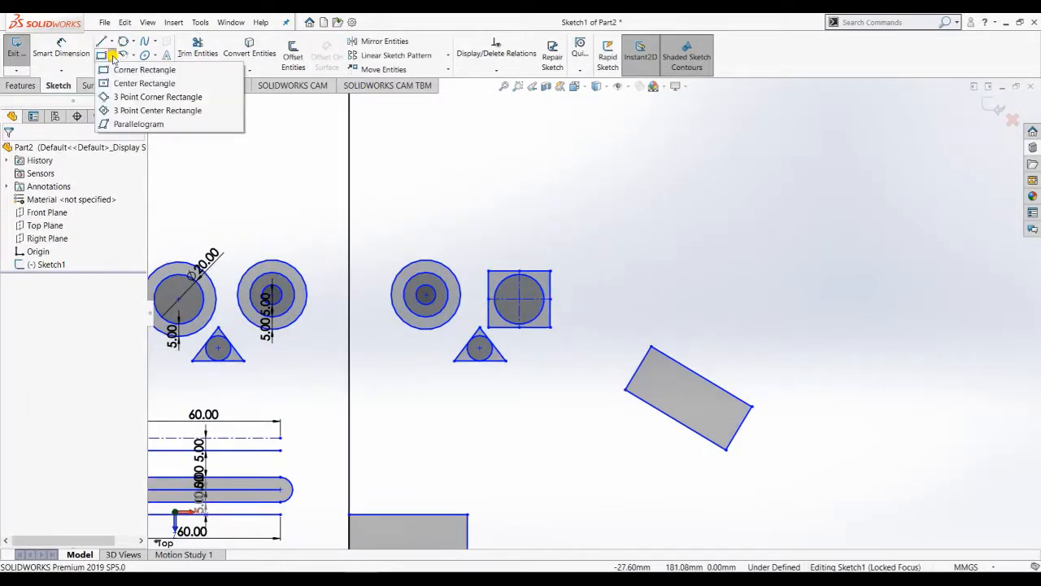
left_click(138, 95)
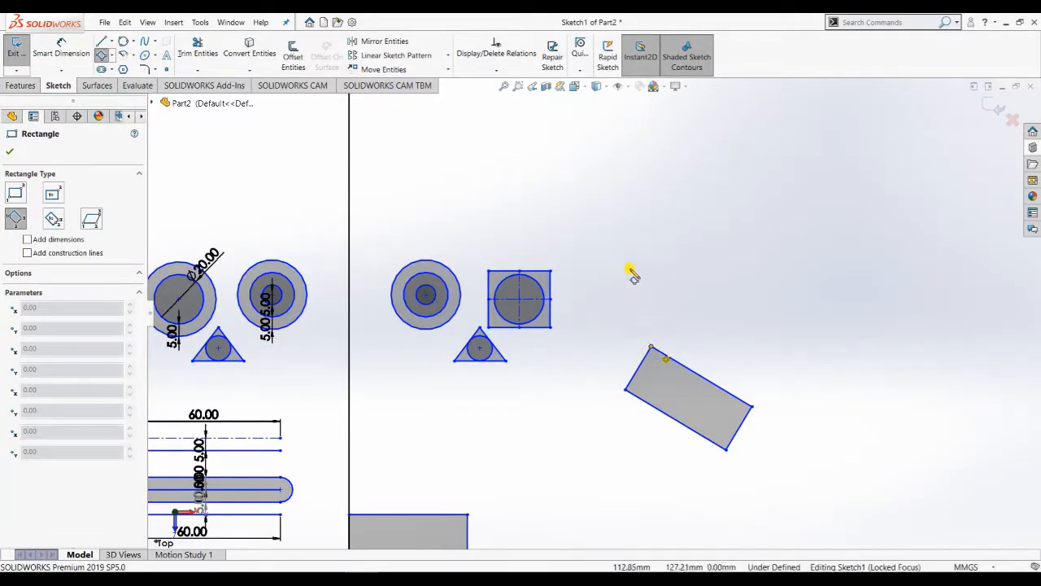
left_click(650, 349)
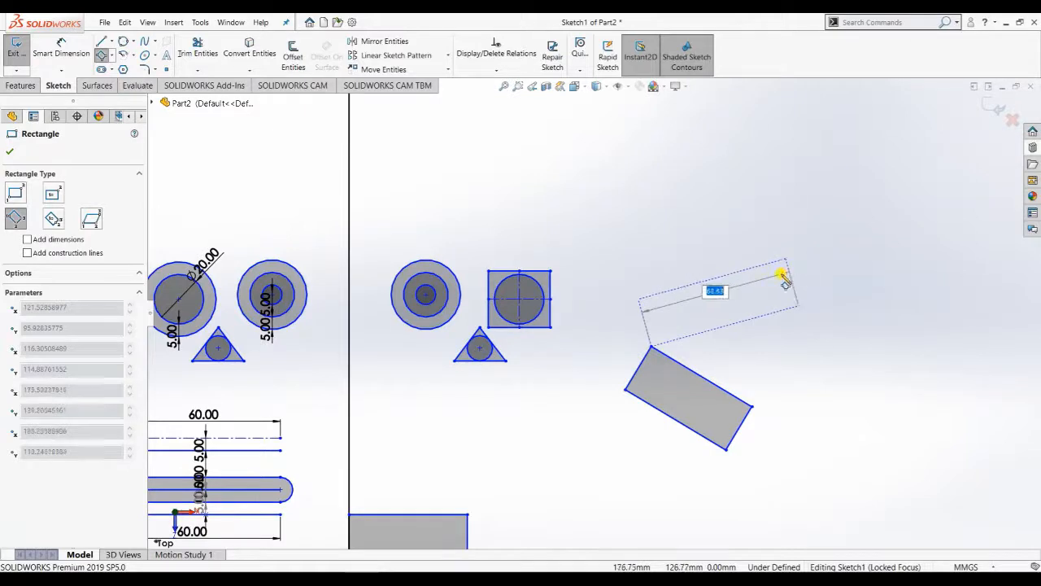
left_click(750, 286)
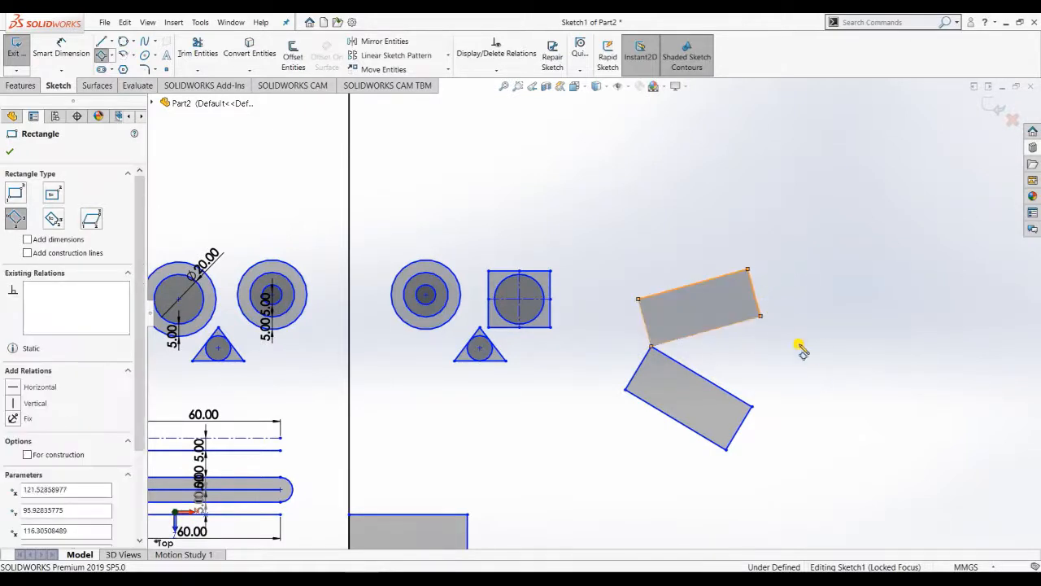
key("Escape")
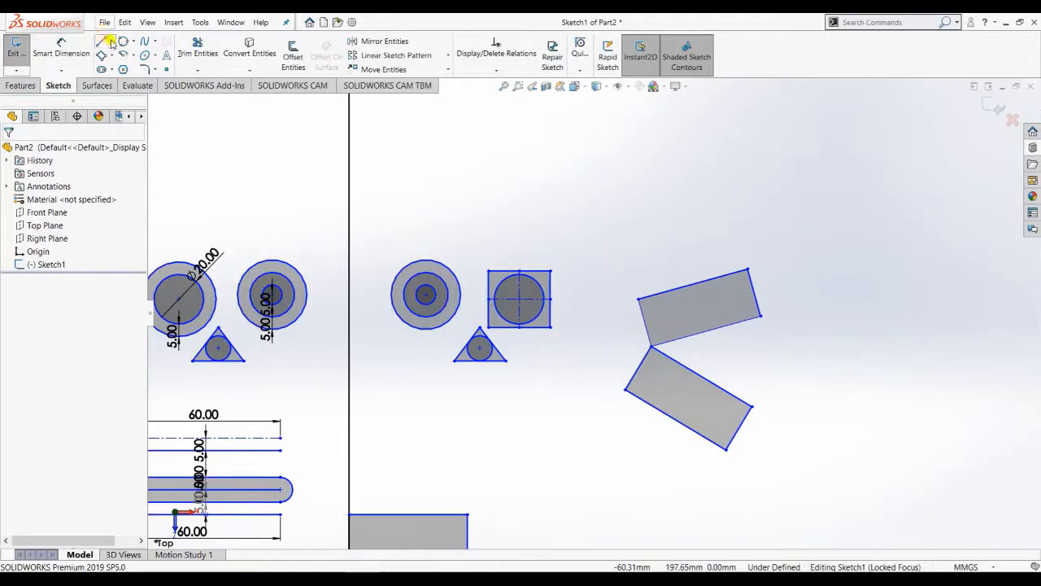
- Try to sketch a vertical line about 96 mm long to the right of the two tilted rectangles, and undo it
left_click(112, 43)
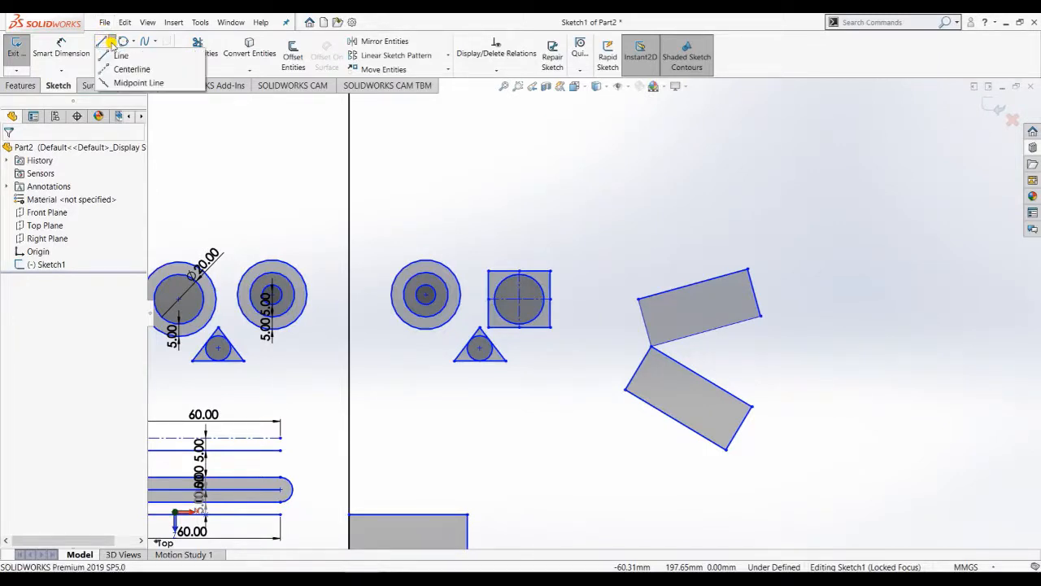
left_click(121, 53)
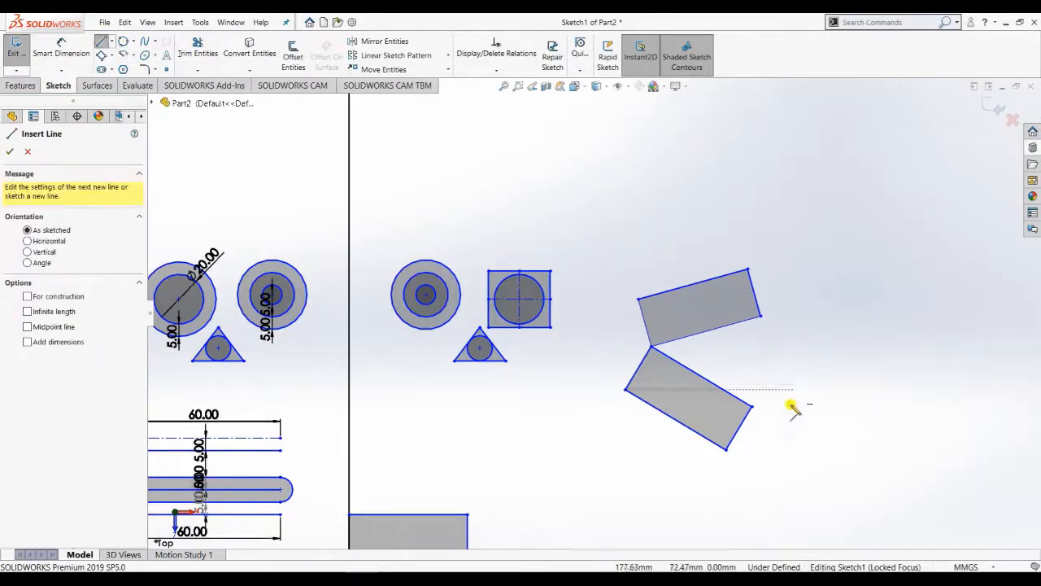
key("Escape")
left_click(760, 227)
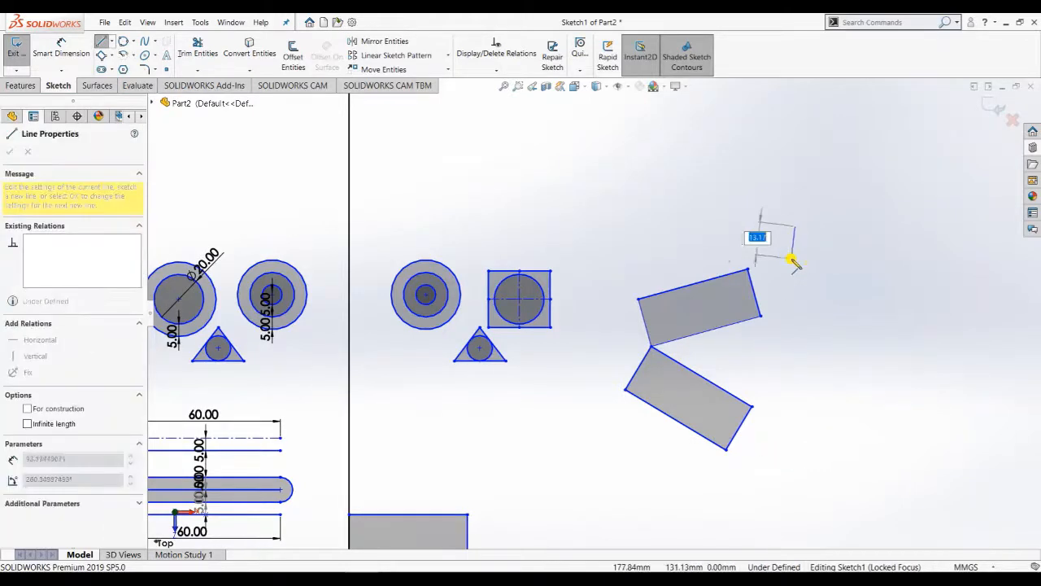
left_click(797, 463)
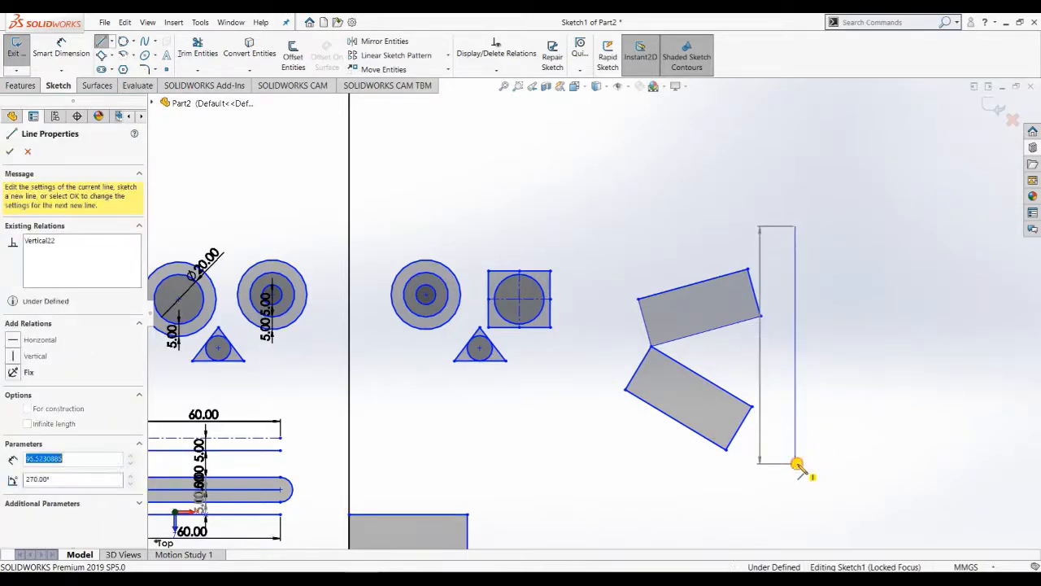
key("ctrl+z")
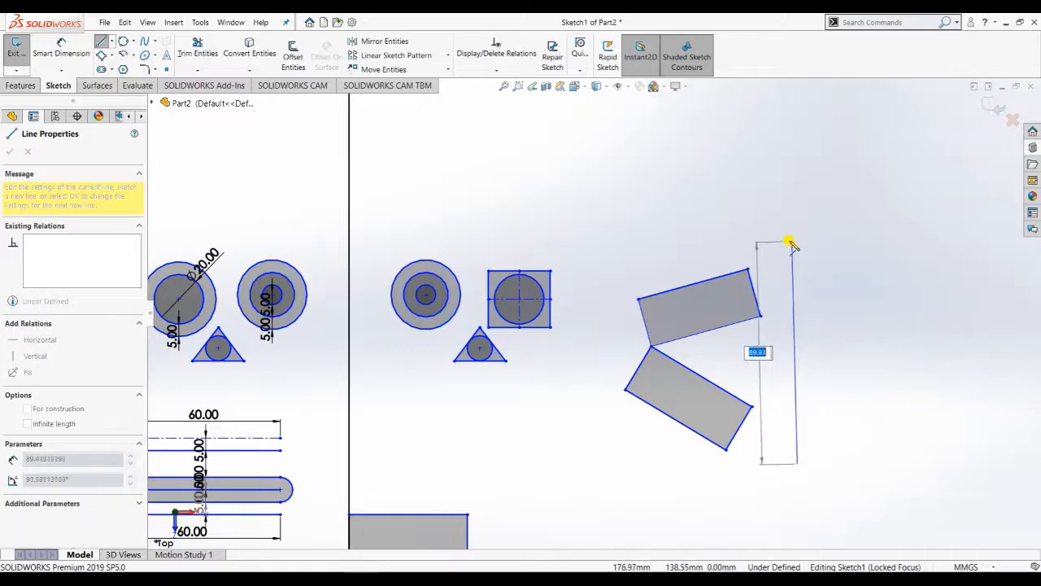
key("Escape")
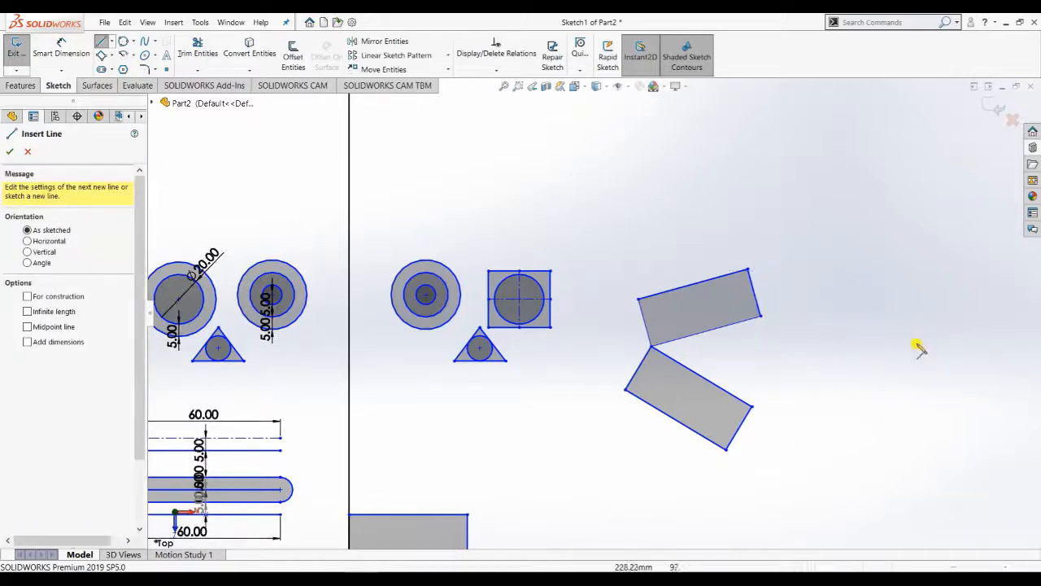
left_click(815, 241)
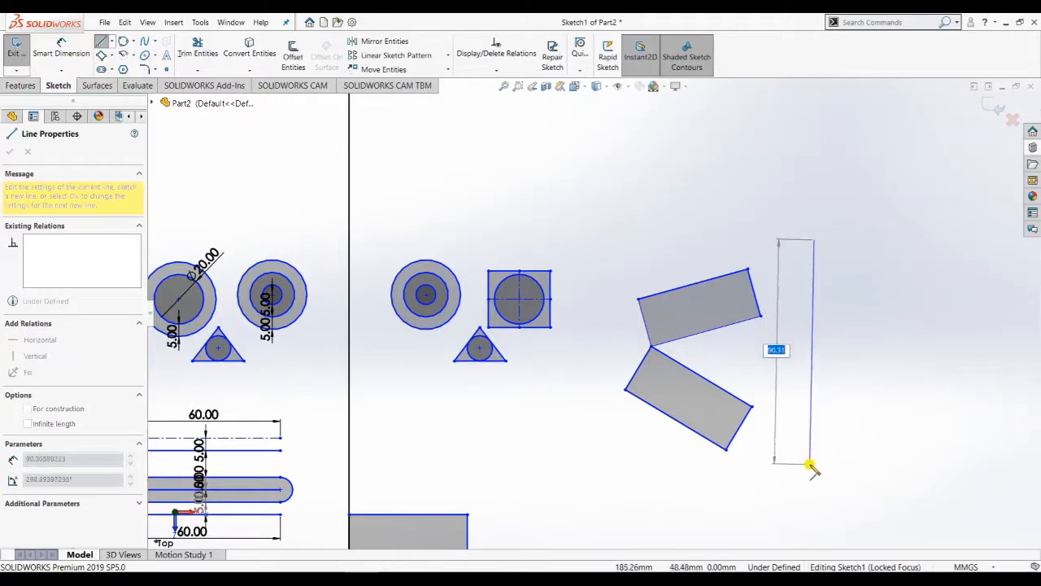
key("Escape")
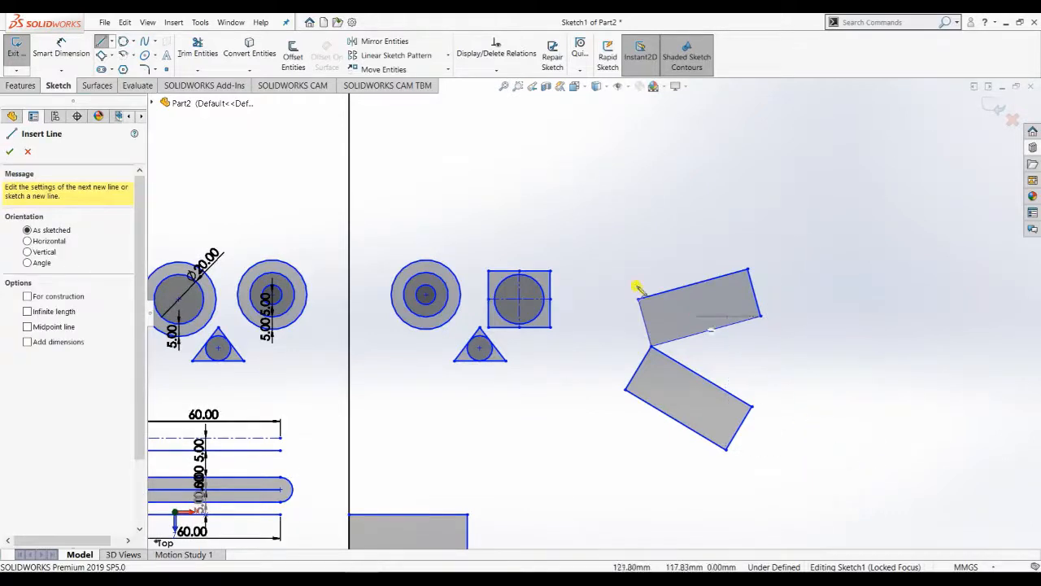
- Sketch a line about 83 mm long with Vertical orientation to the right of the two tilted rectangles
left_click(31, 253)
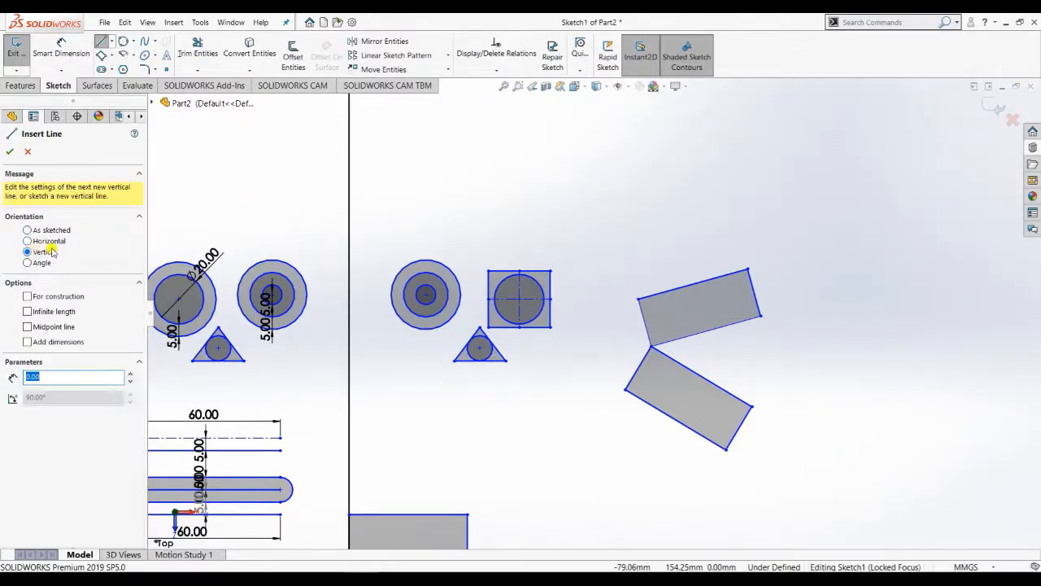
left_click(797, 250)
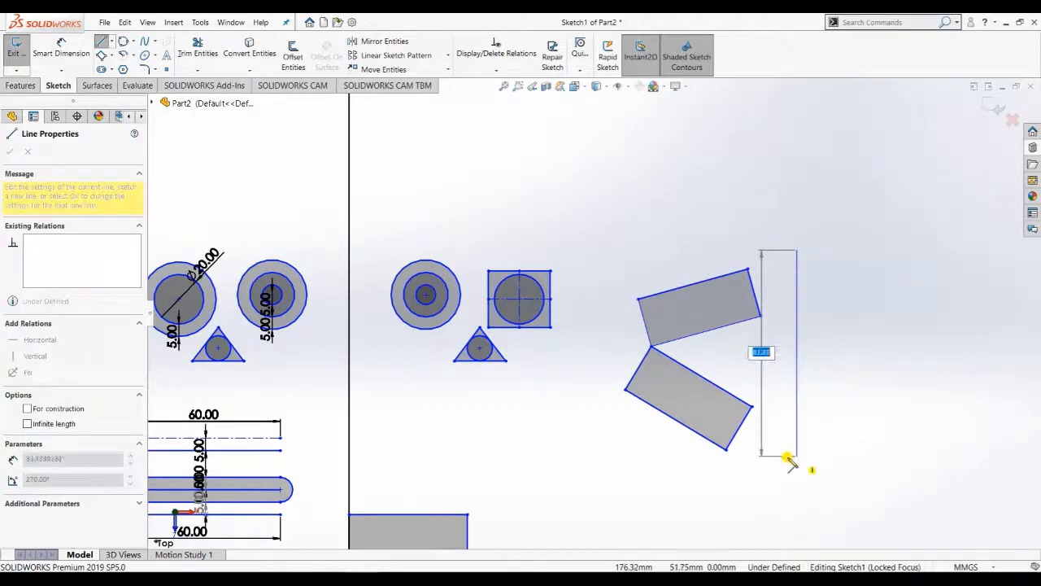
left_click(796, 457)
key("Escape")
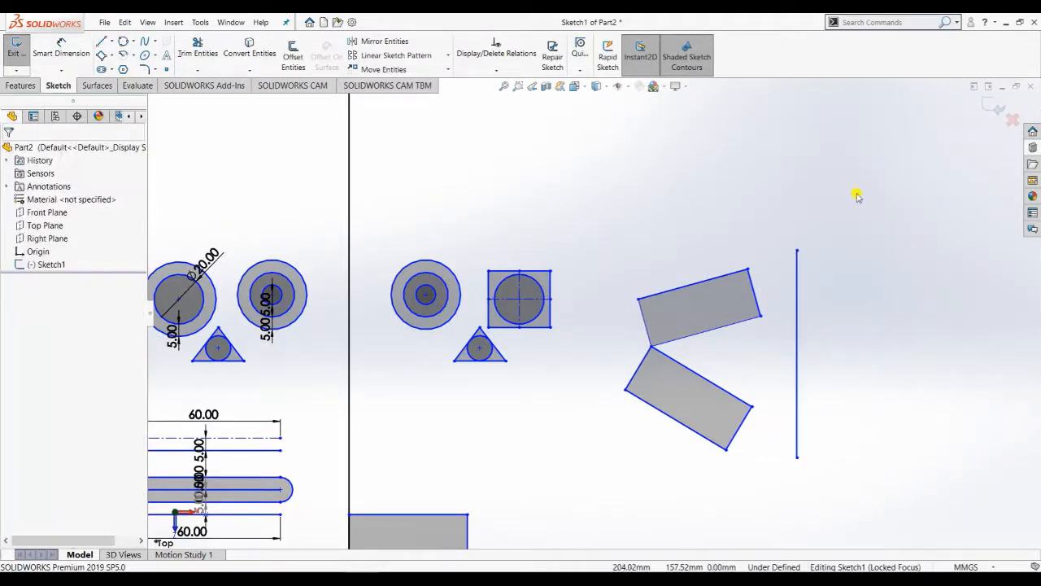
- Mirror both tilted rectangles about the vertical line with Copy enabled, and undo the mirror
left_click(348, 42)
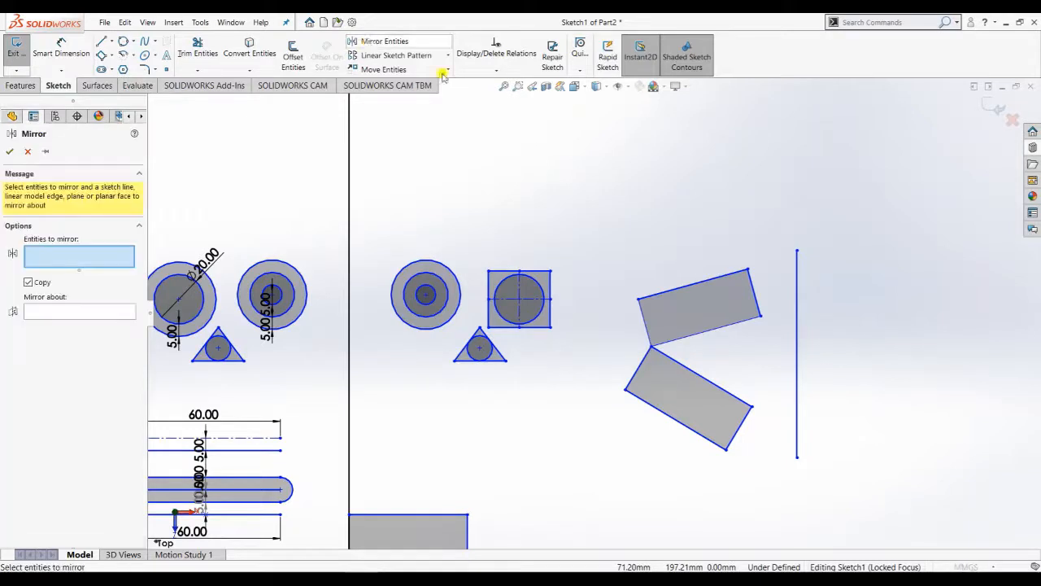
left_click(736, 441)
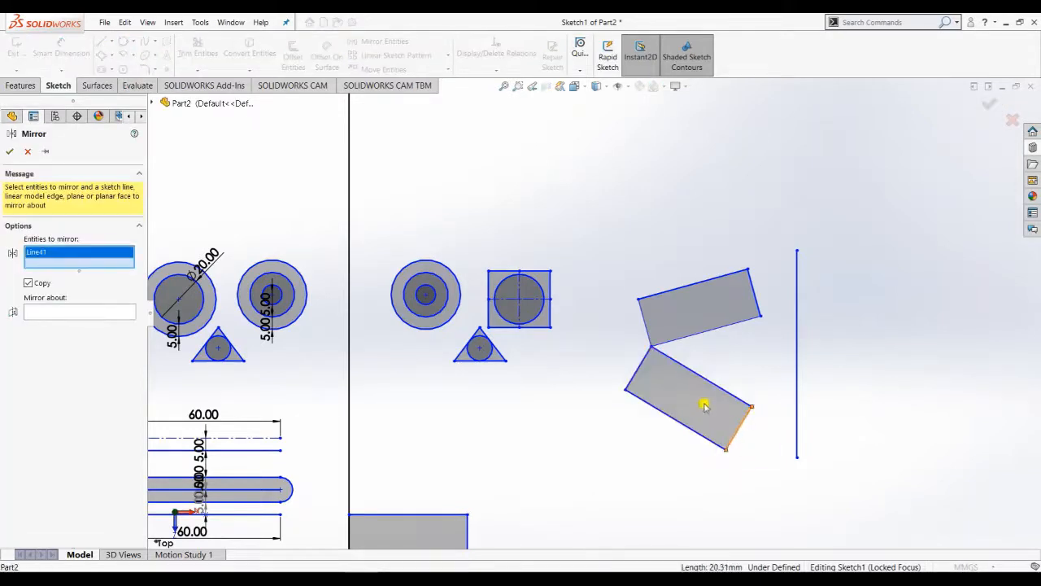
left_click_drag(765, 469, 633, 216)
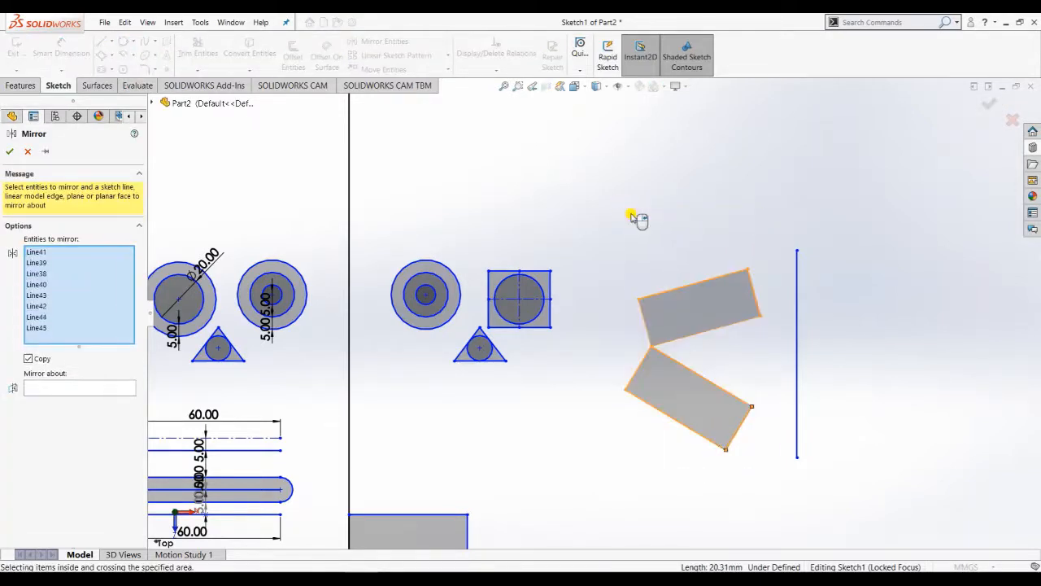
left_click(70, 387)
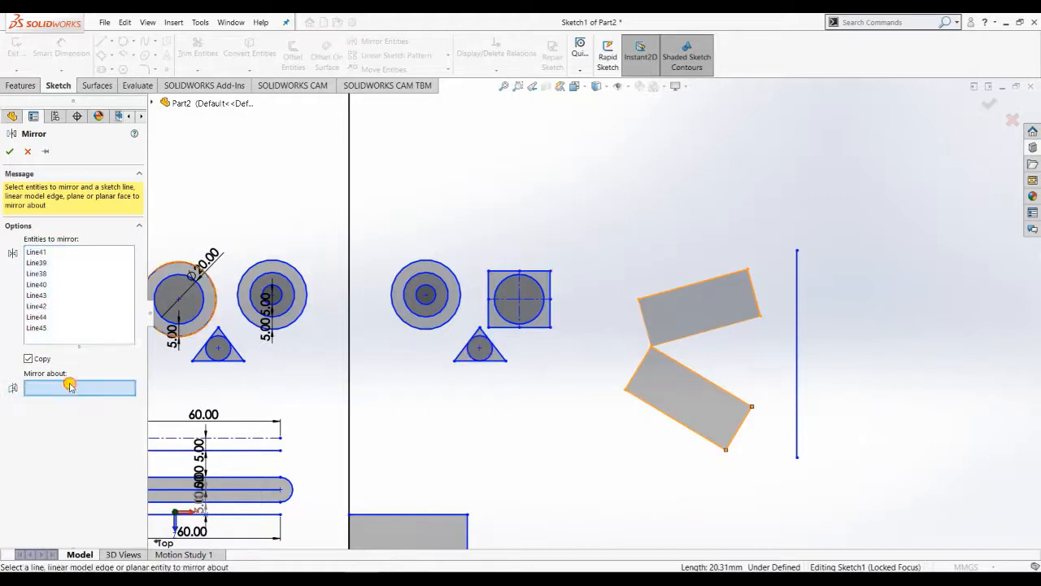
left_click(796, 356)
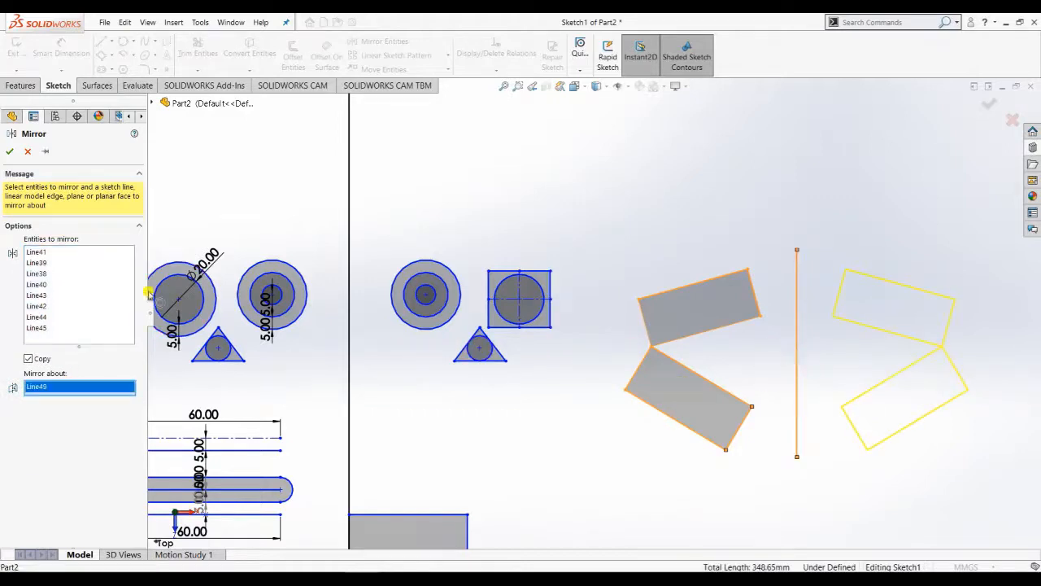
left_click(9, 155)
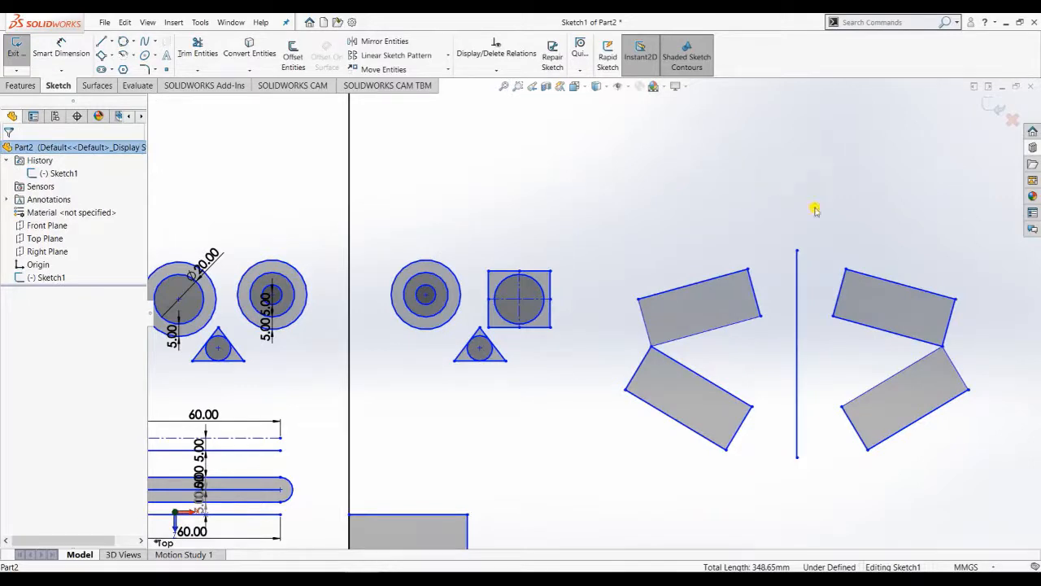
key("ctrl+z")
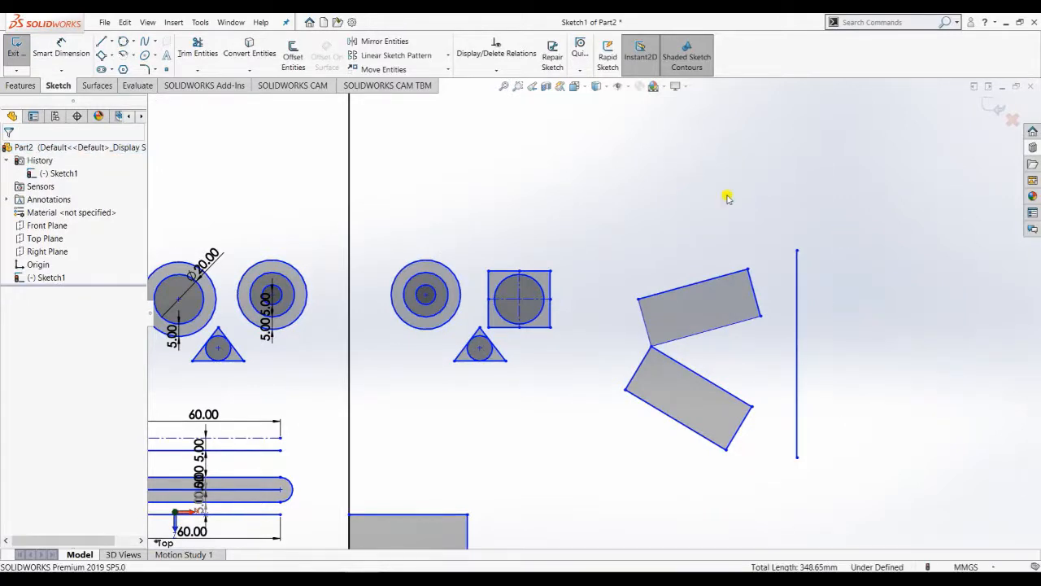
- Mirror both tilted rectangles about the vertical line with Copy turned off, and reopen Sketch1 for editing
left_click(413, 43)
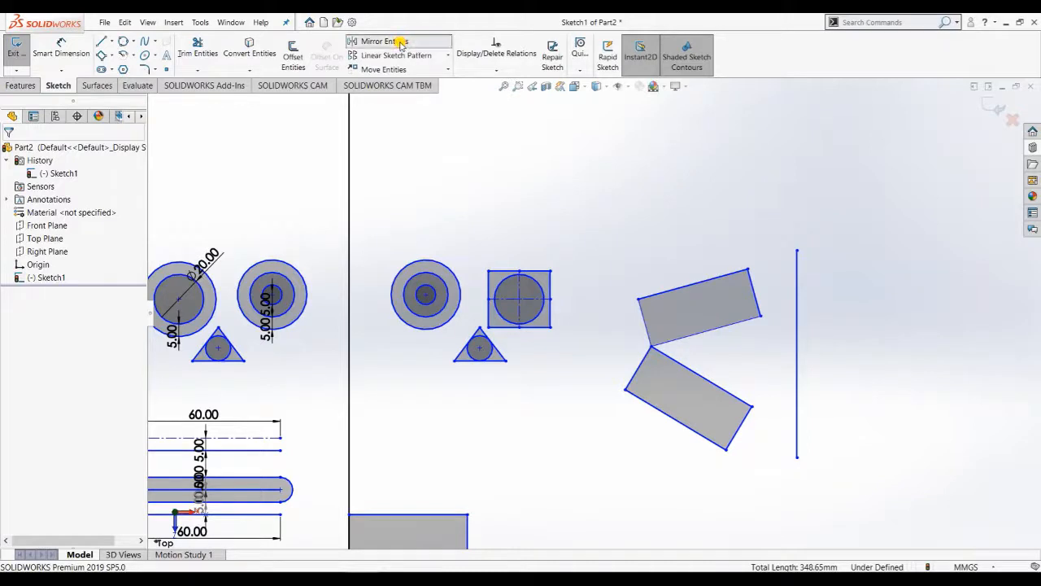
left_click_drag(765, 467, 602, 204)
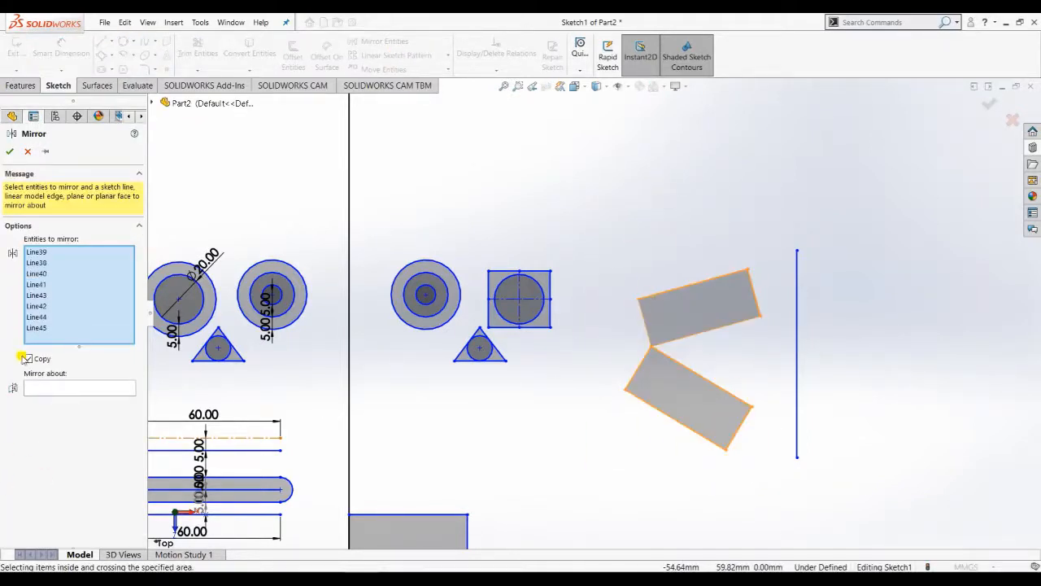
left_click(43, 388)
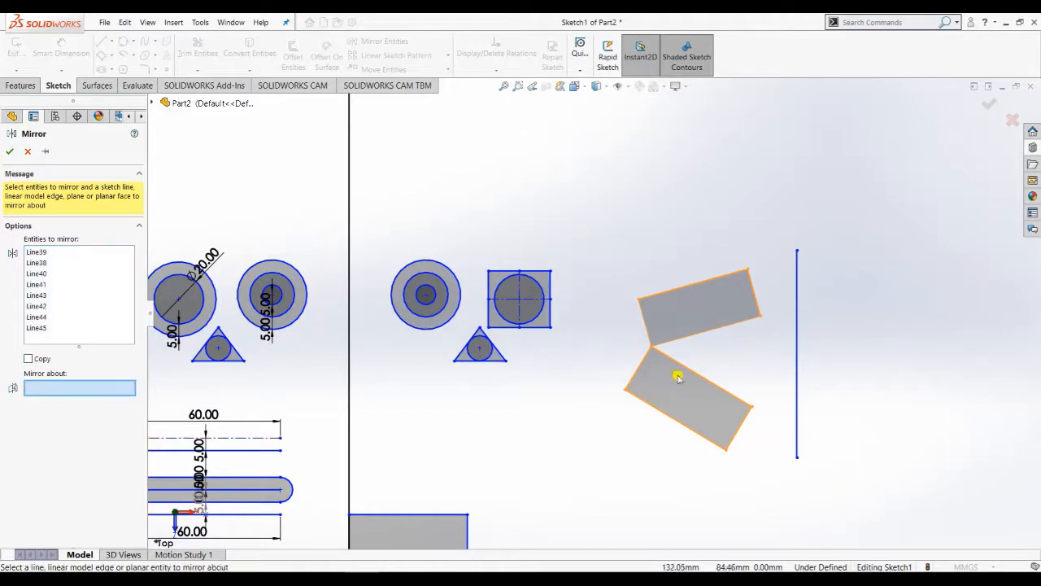
left_click(797, 370)
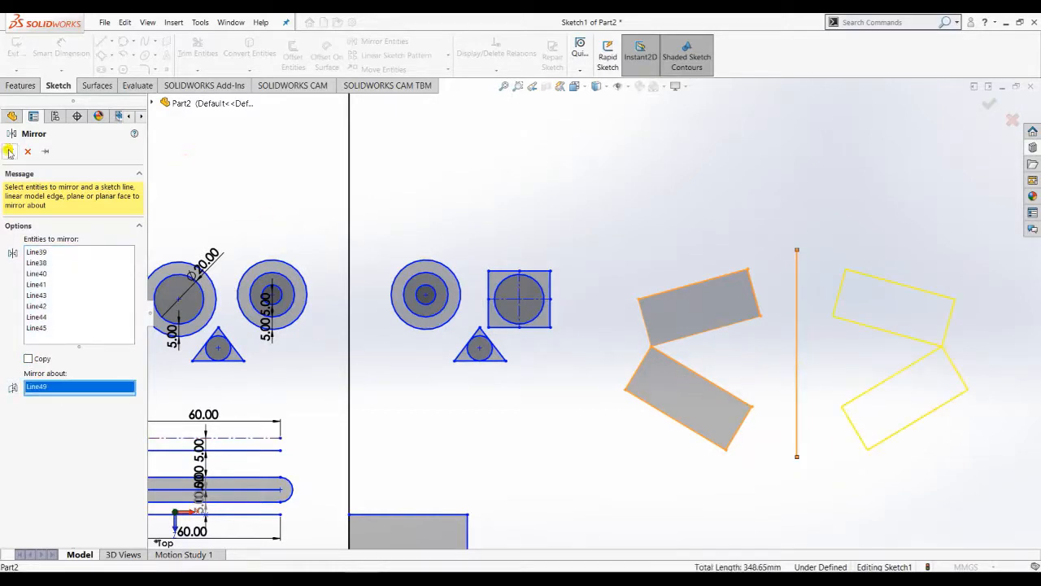
double_click(782, 299)
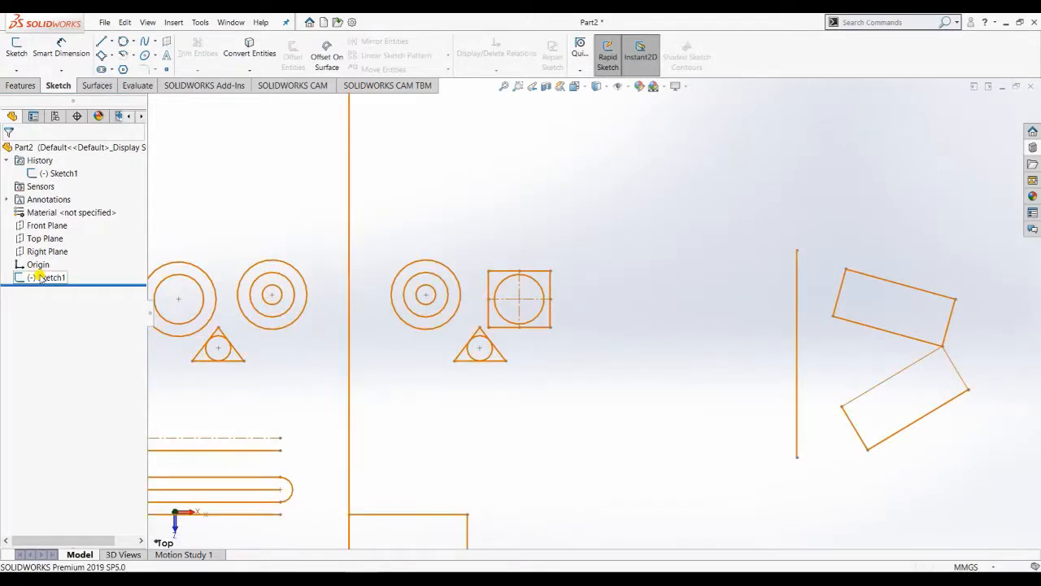
right_click(37, 278)
left_click(46, 241)
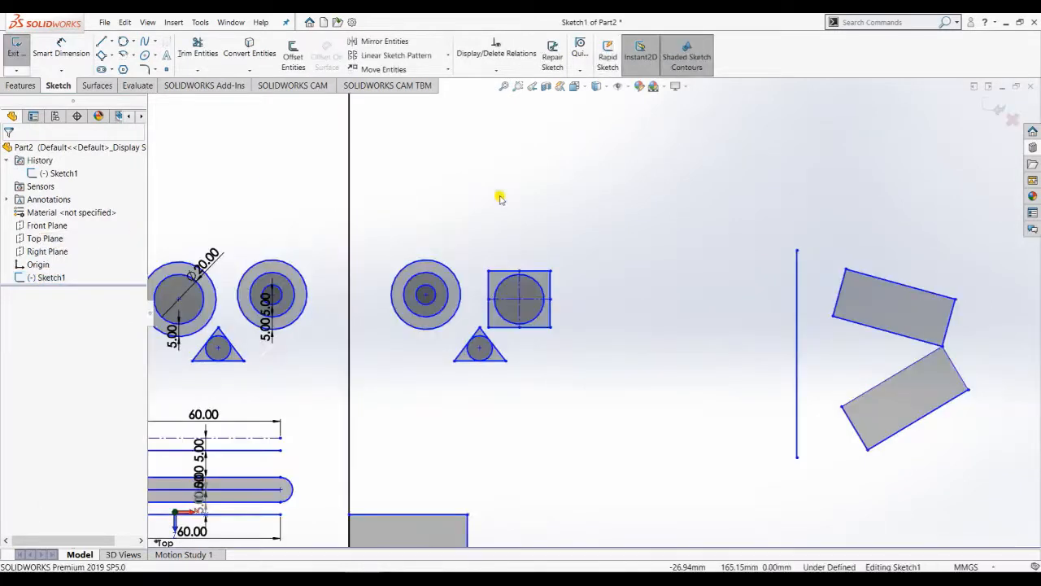
- Sketch a level 3 Point Center Rectangle about 54 by 43 mm, above and to the right of the rectangle at the origin
scroll(662, 372, "up", 5)
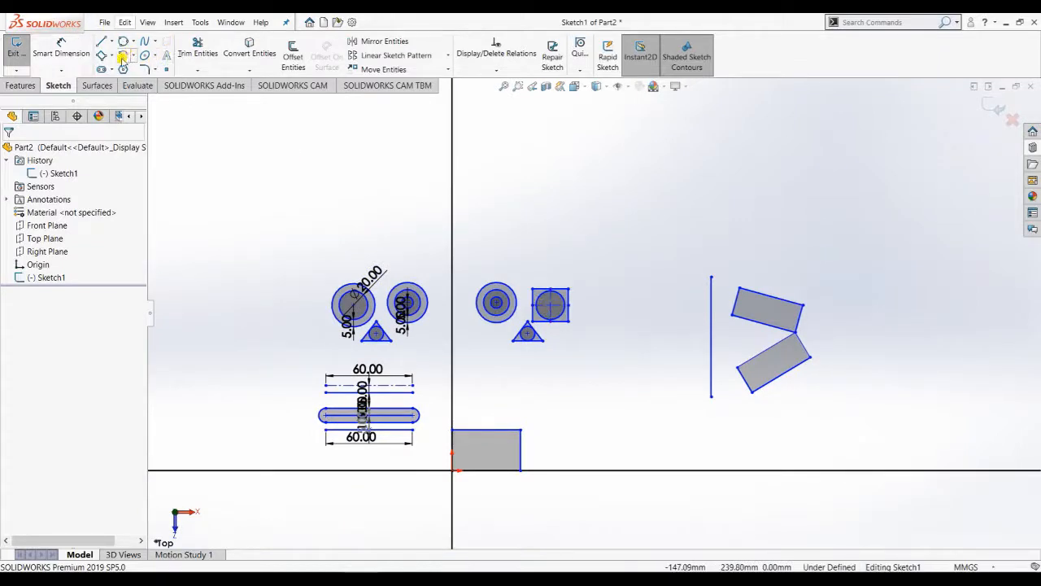
left_click(110, 55)
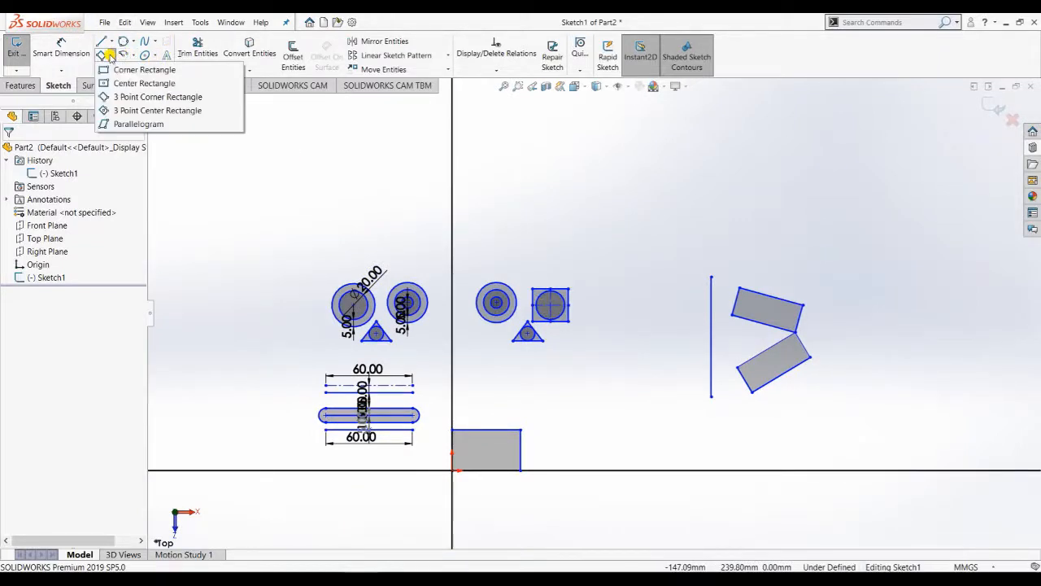
left_click(131, 112)
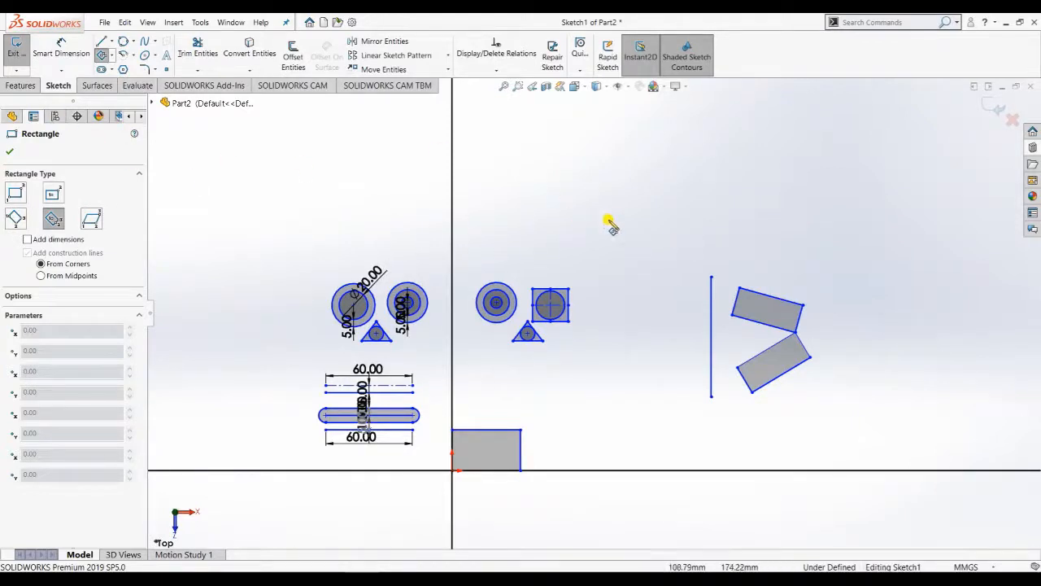
left_click(585, 394)
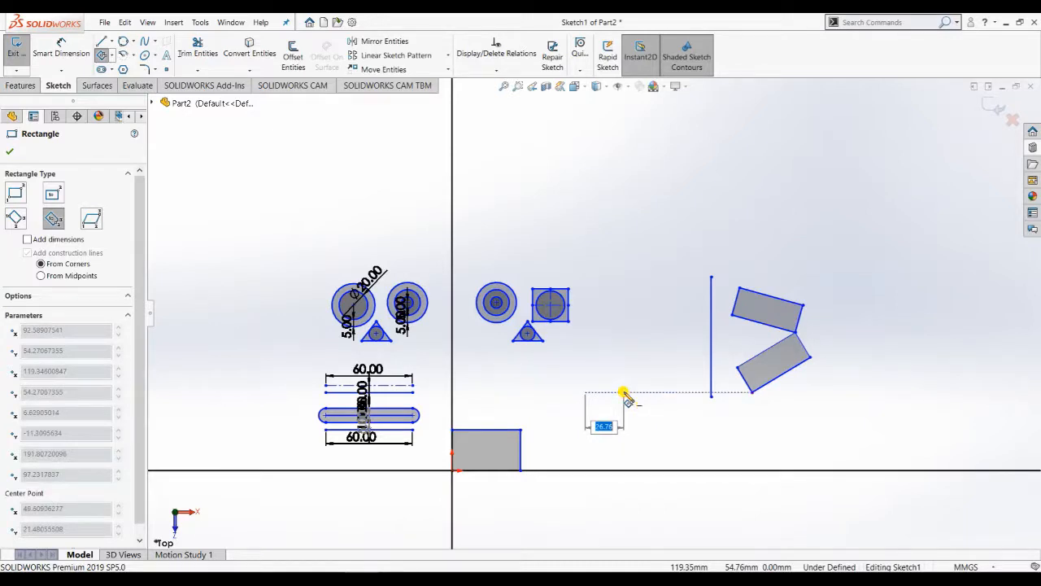
left_click(622, 389)
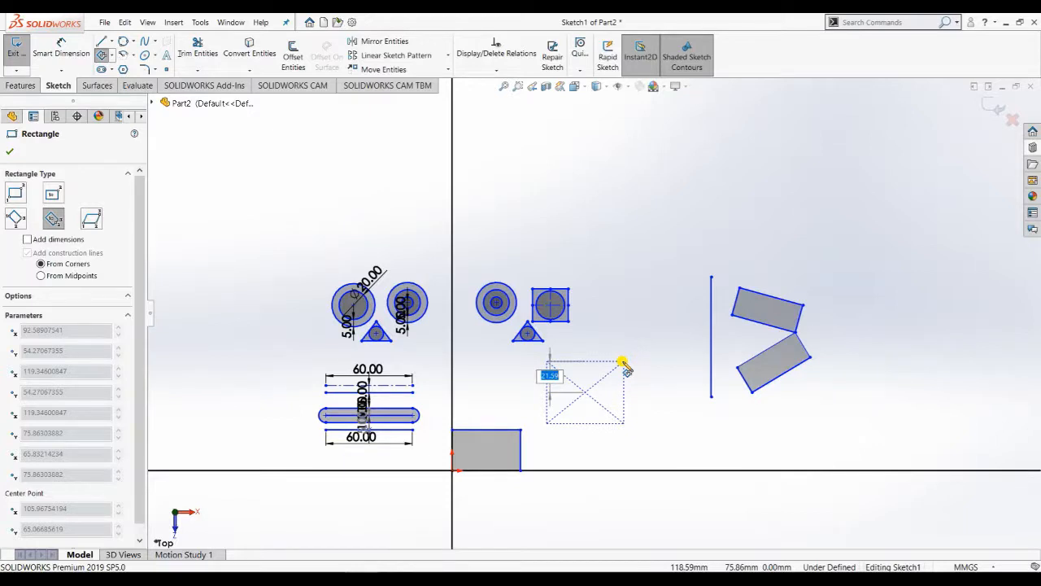
left_click(624, 362)
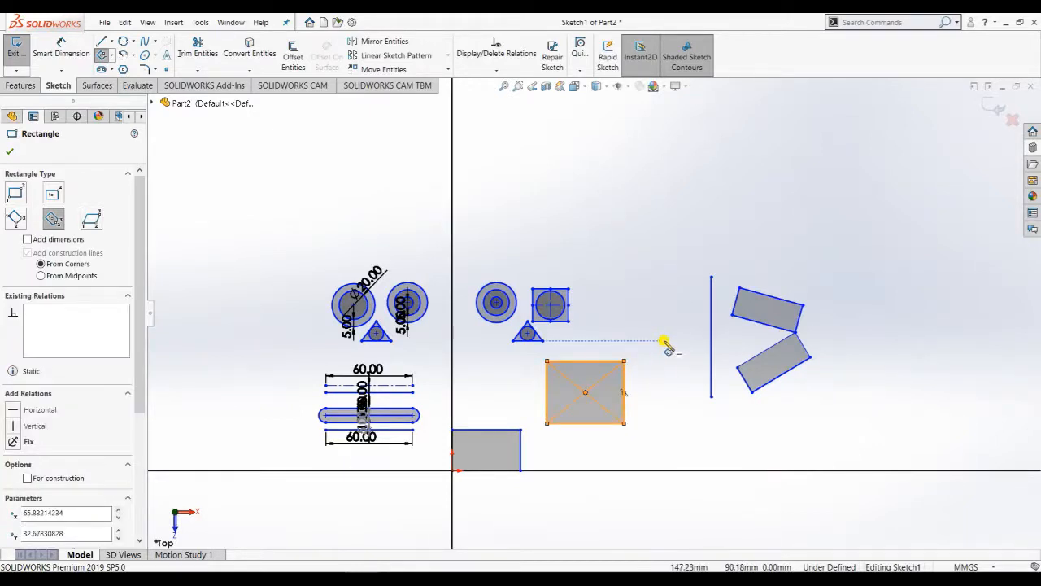
key("Escape")
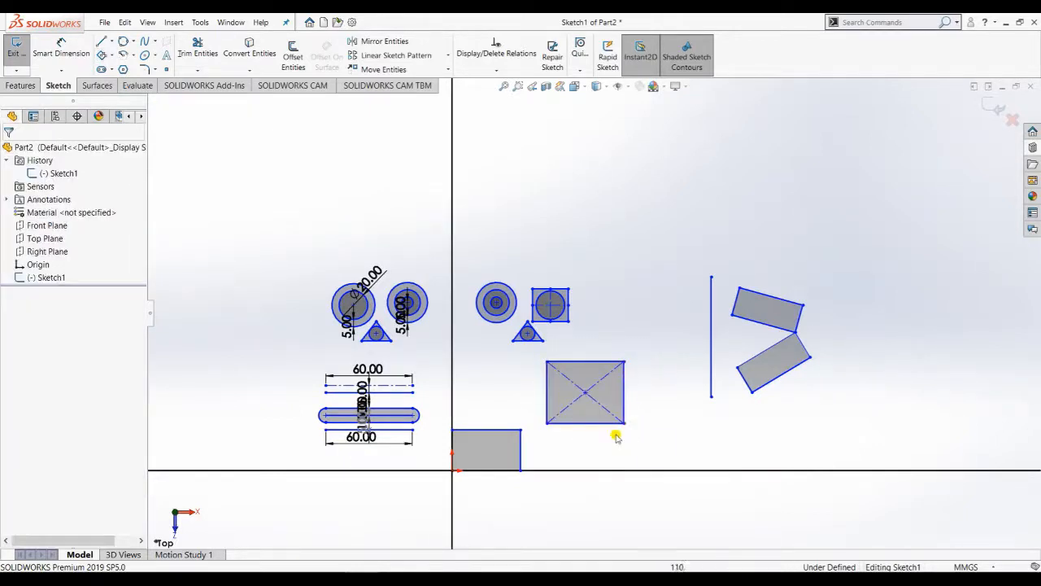
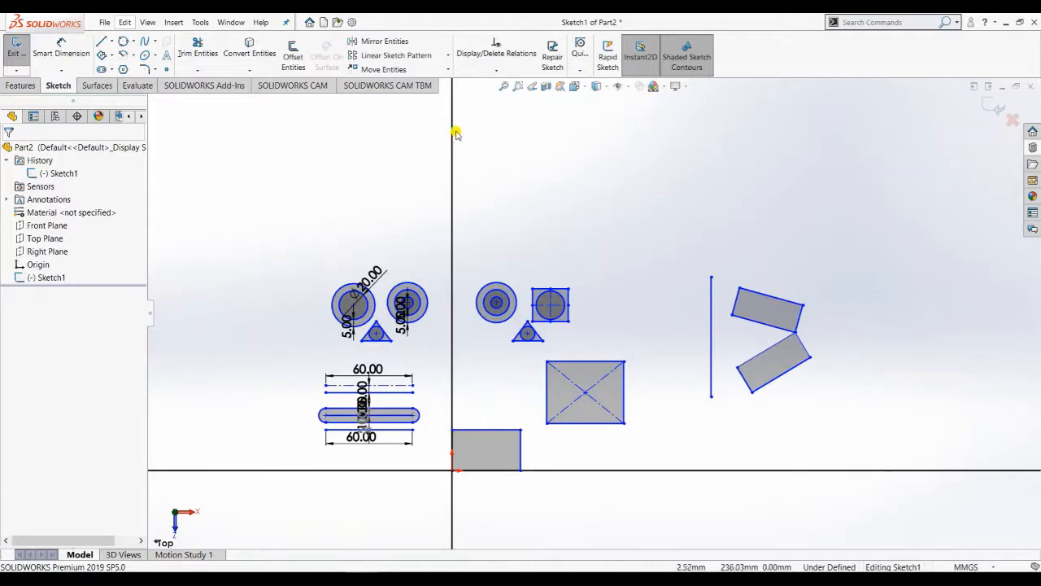
- Sketch a right-leaning Parallelogram with a horizontal base about 53 mm long and slanted sides about 80 mm, to the right of the mirrored rectangles
left_click(116, 55)
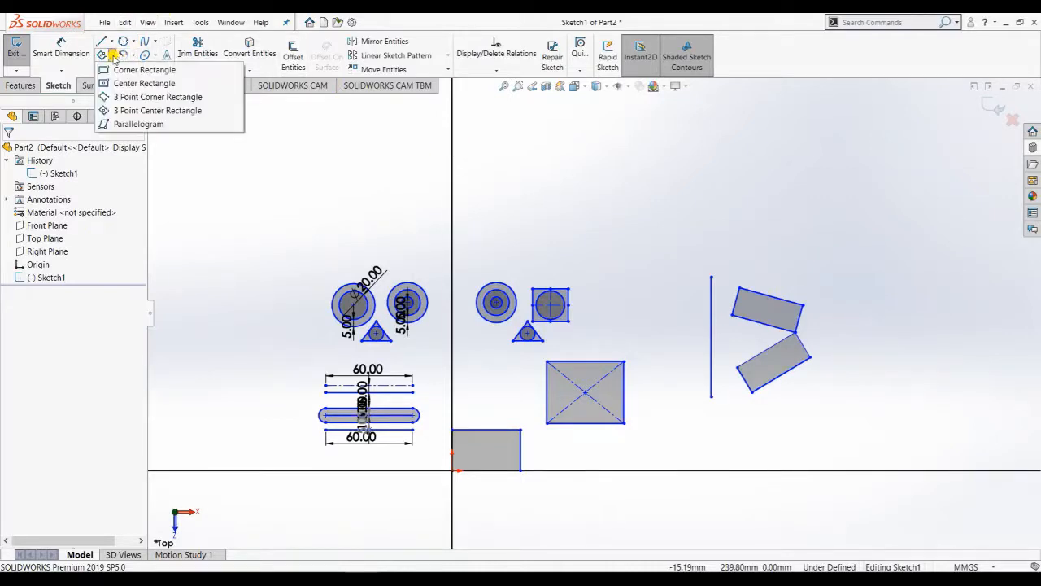
left_click(127, 124)
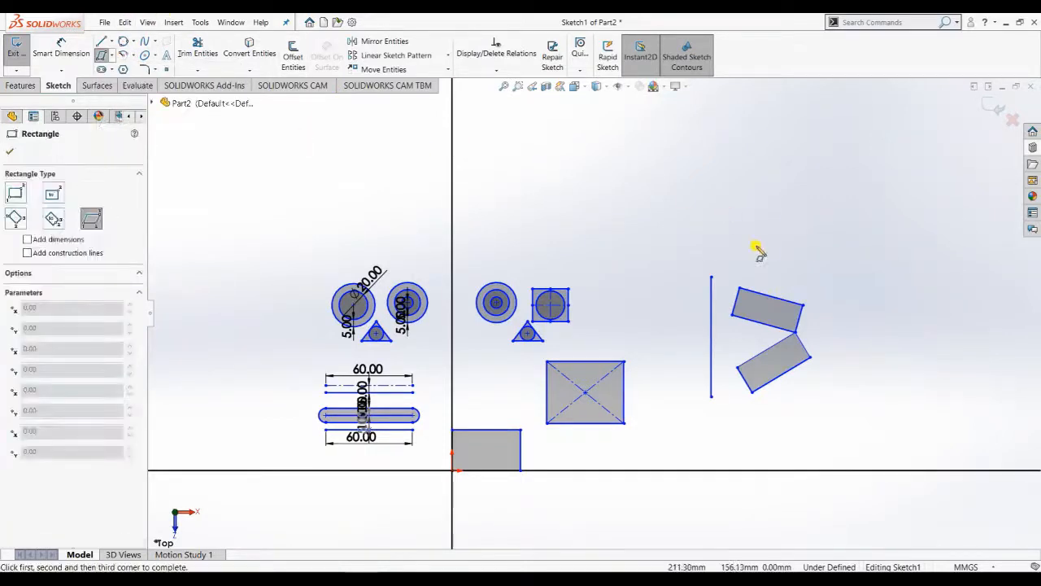
scroll(672, 419, "up", 2)
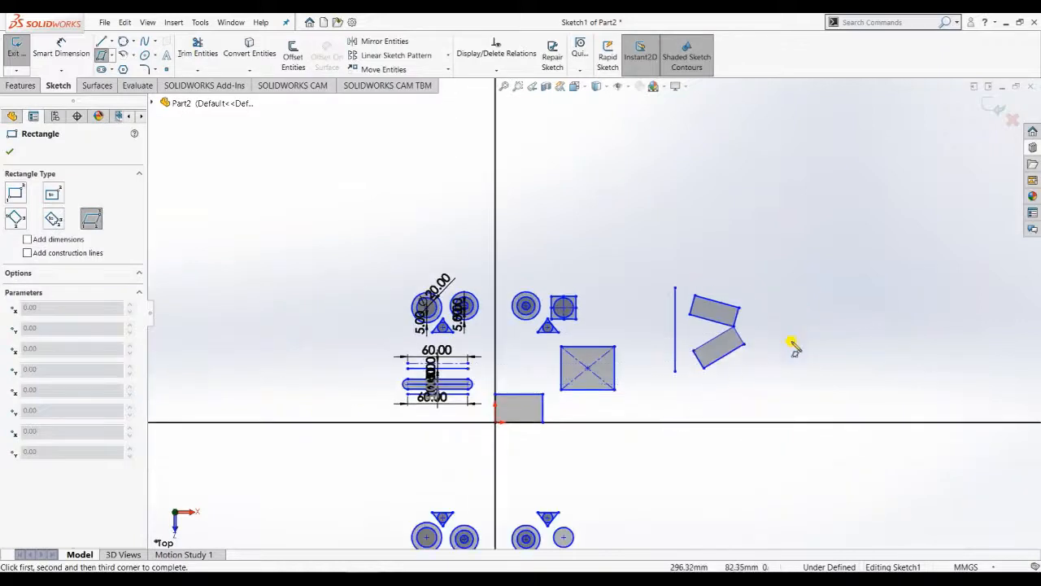
scroll(746, 377, "down", 3)
scroll(723, 390, "up", 2)
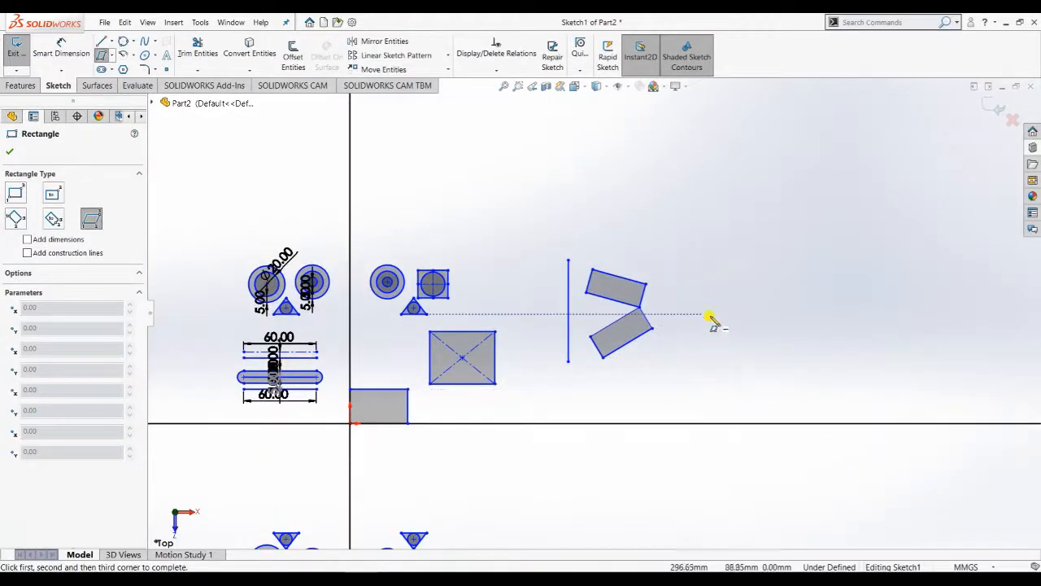
left_click(718, 404)
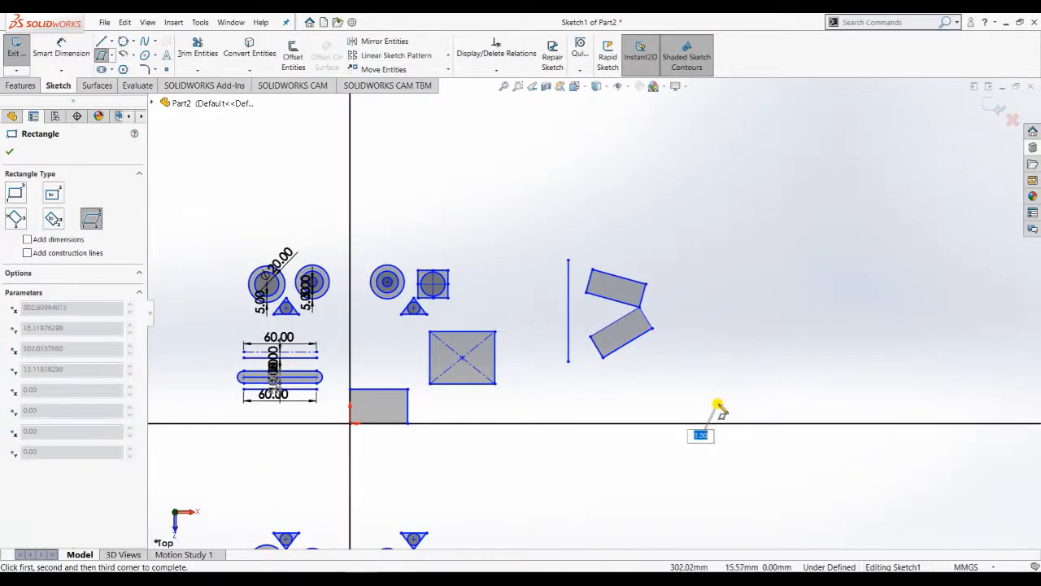
left_click(782, 404)
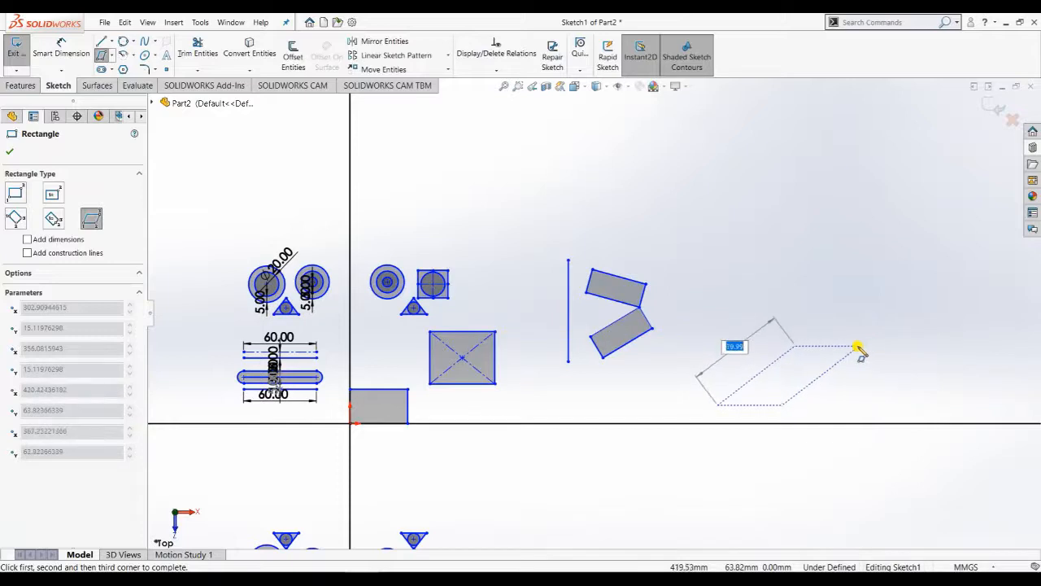
left_click(860, 349)
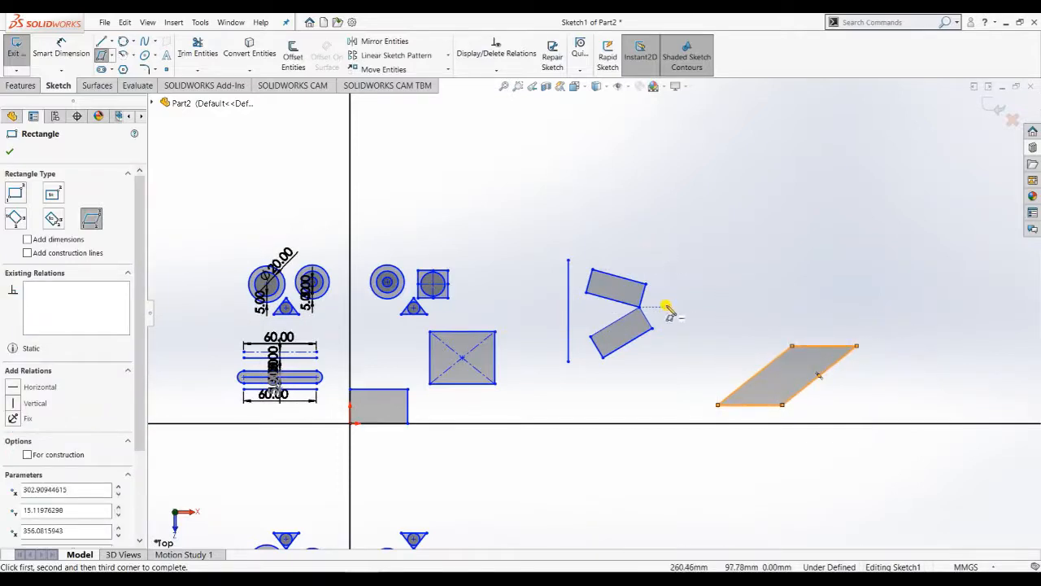
key("Escape")
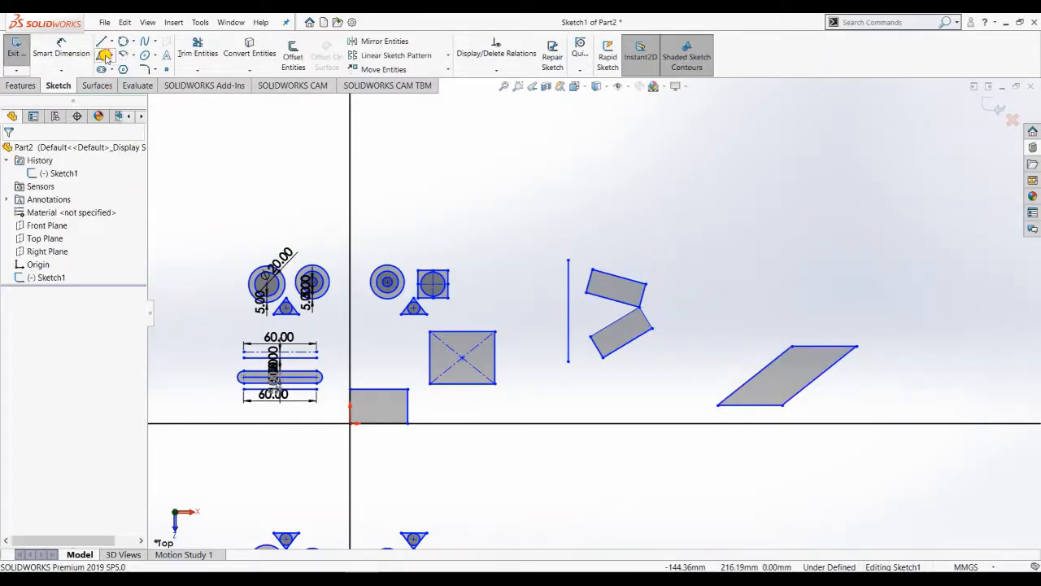
- Try to sketch a left-leaning Parallelogram with a base about 38 mm long from the first one's lower-left corner, and undo it
left_click(106, 56)
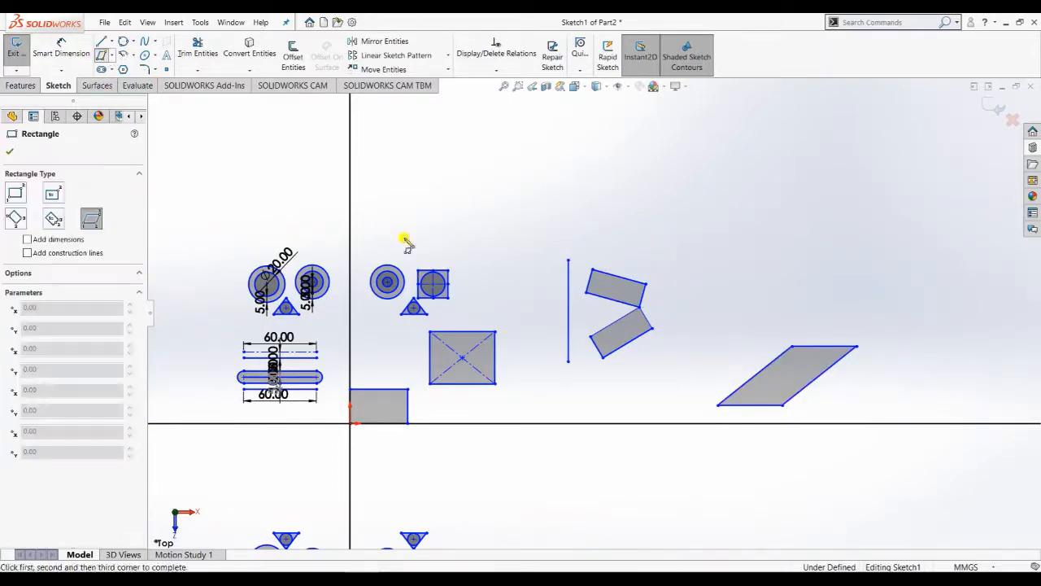
left_click(717, 406)
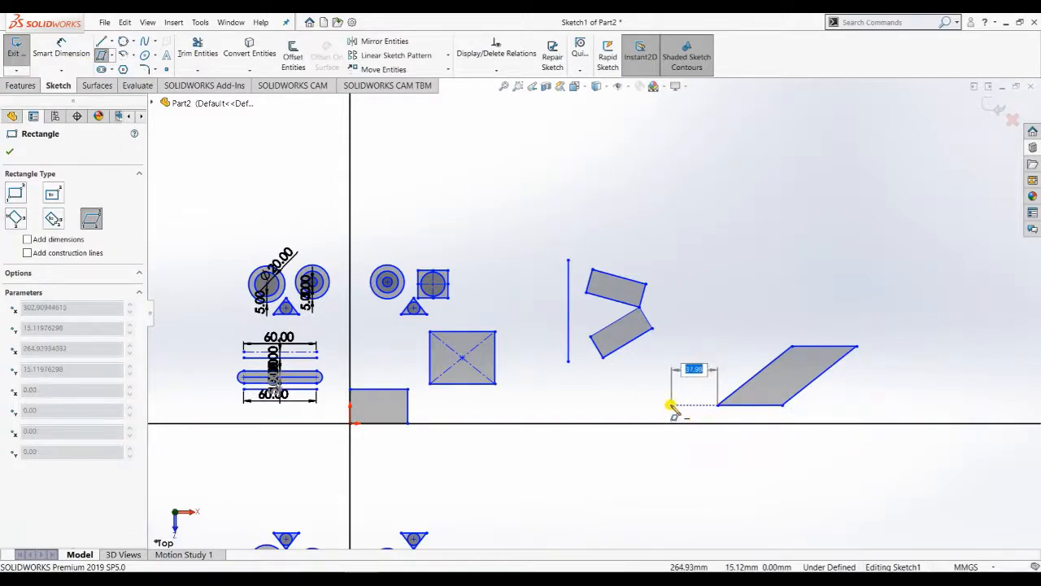
left_click(672, 405)
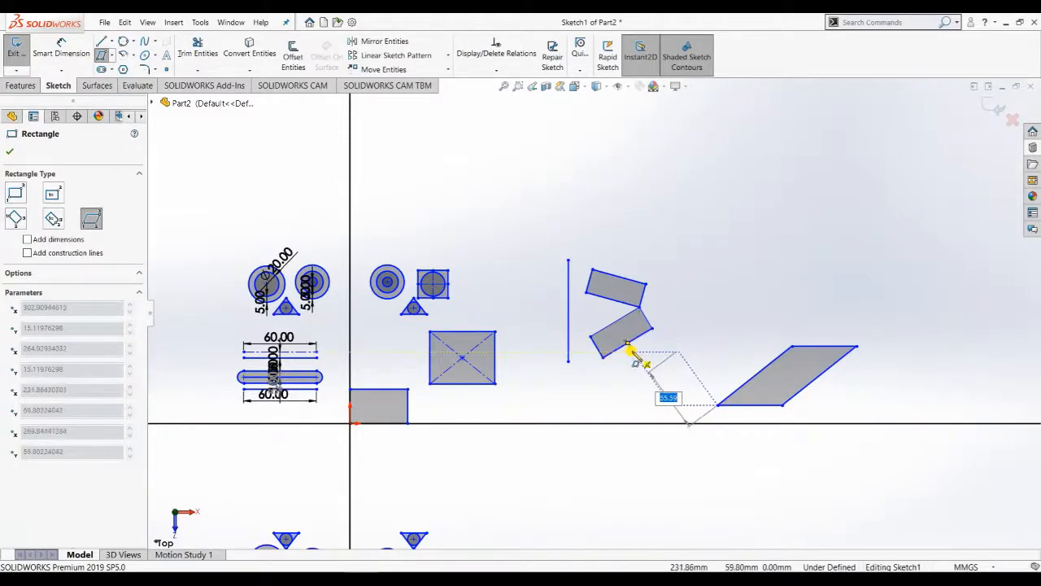
left_click(645, 349)
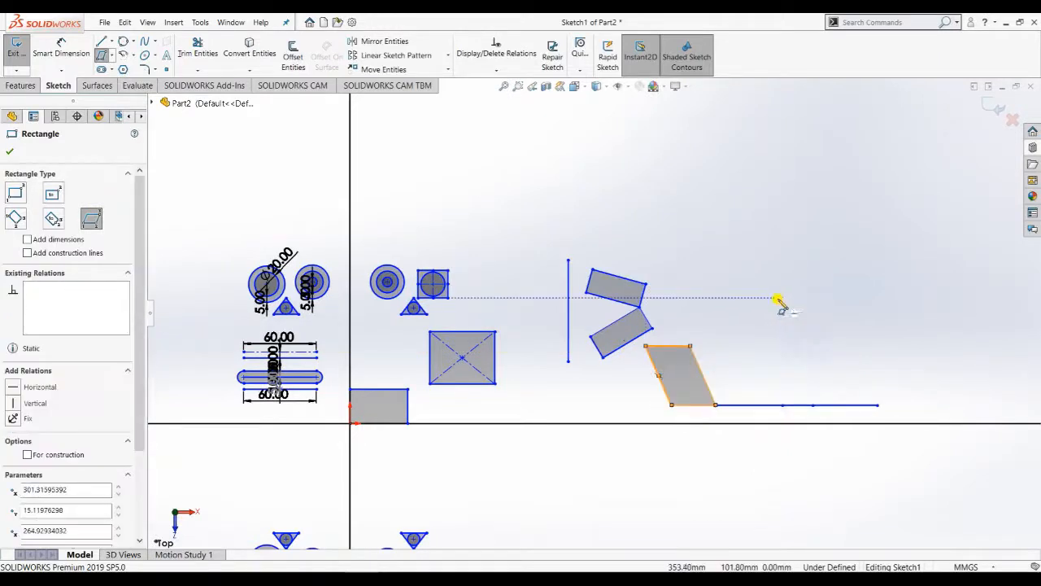
key("Escape")
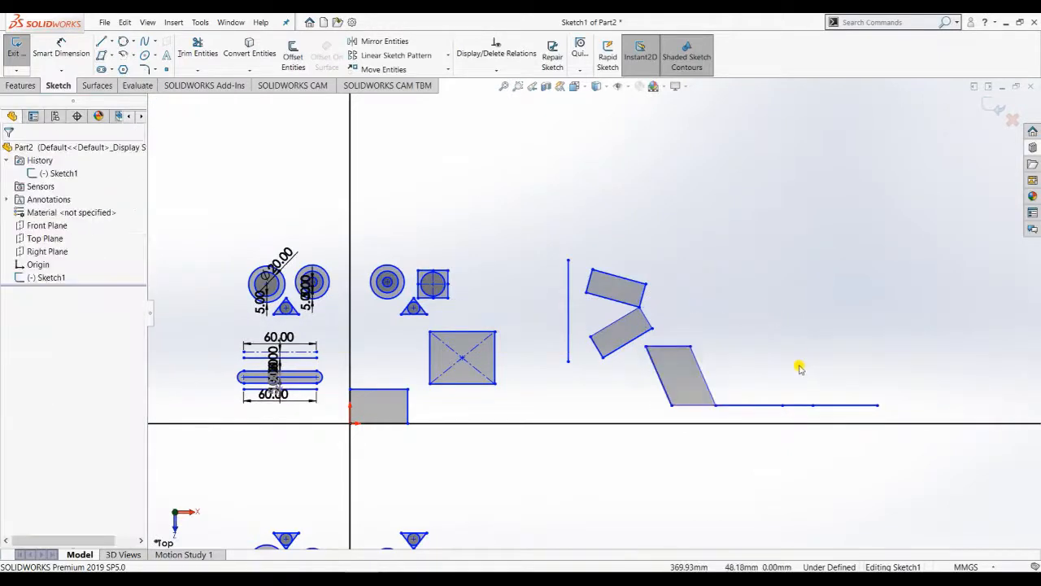
key("ctrl+z")
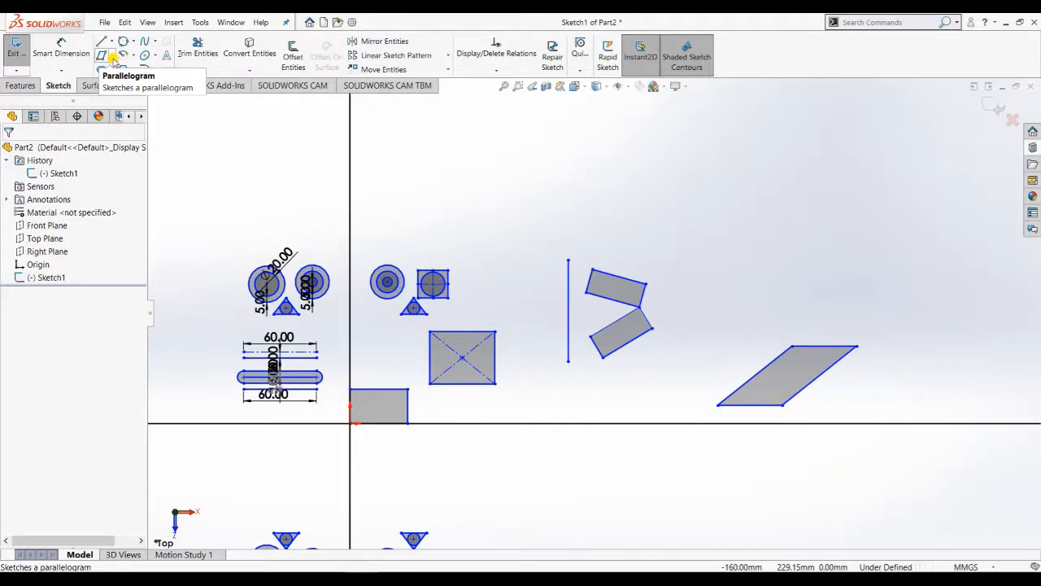
- Sketch a left-leaning Parallelogram with a horizontal base about 76 mm long to the right of the first one, level with its base
left_click(112, 57)
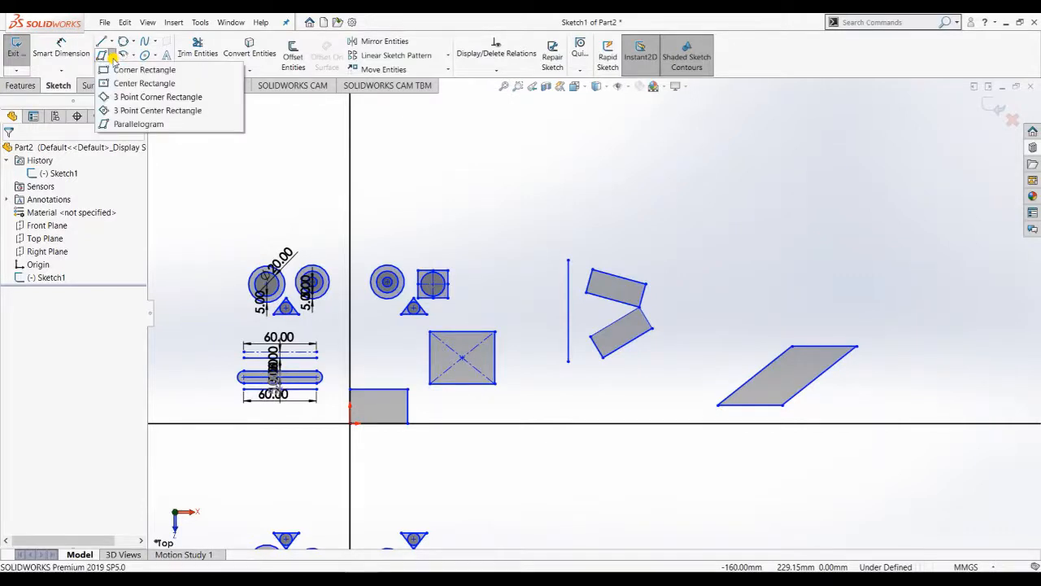
left_click(113, 57)
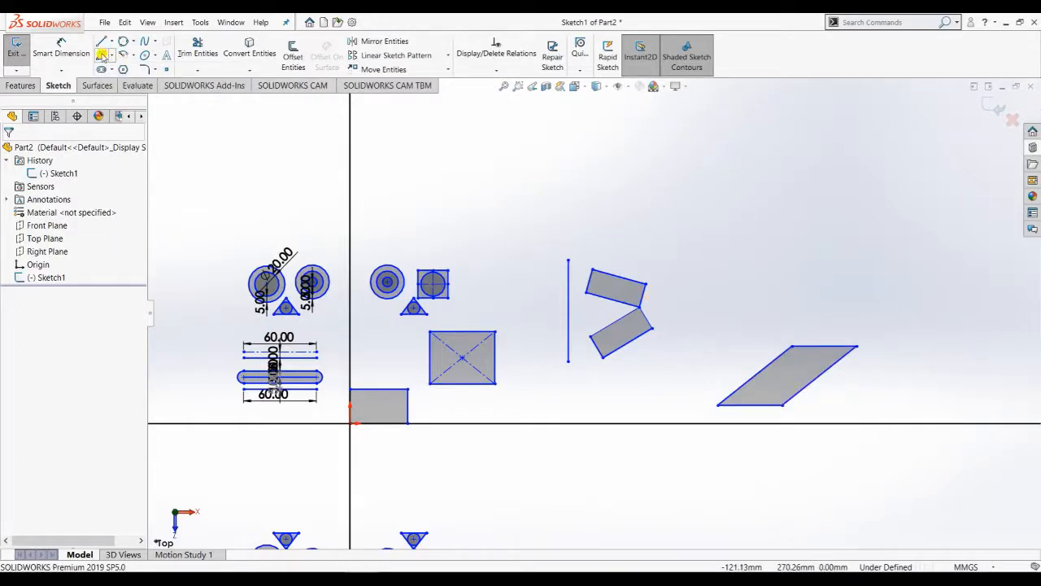
left_click(102, 54)
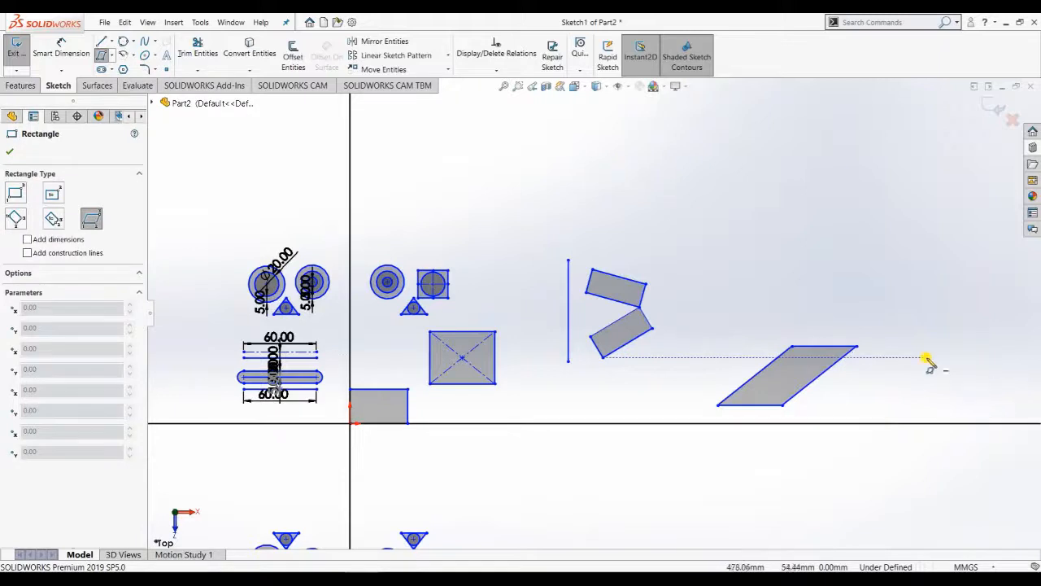
scroll(927, 358, "up", 3)
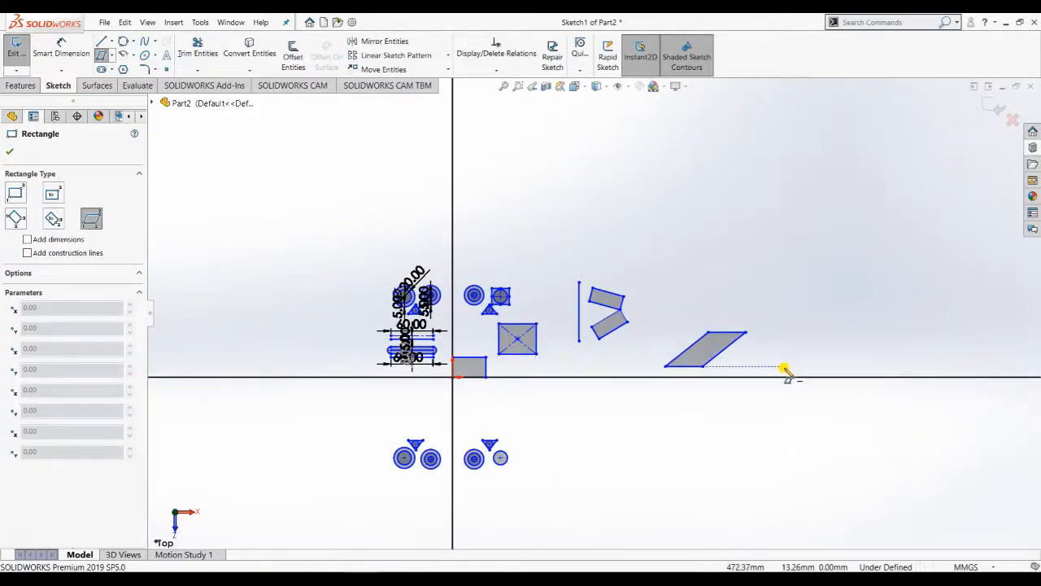
left_click(784, 368)
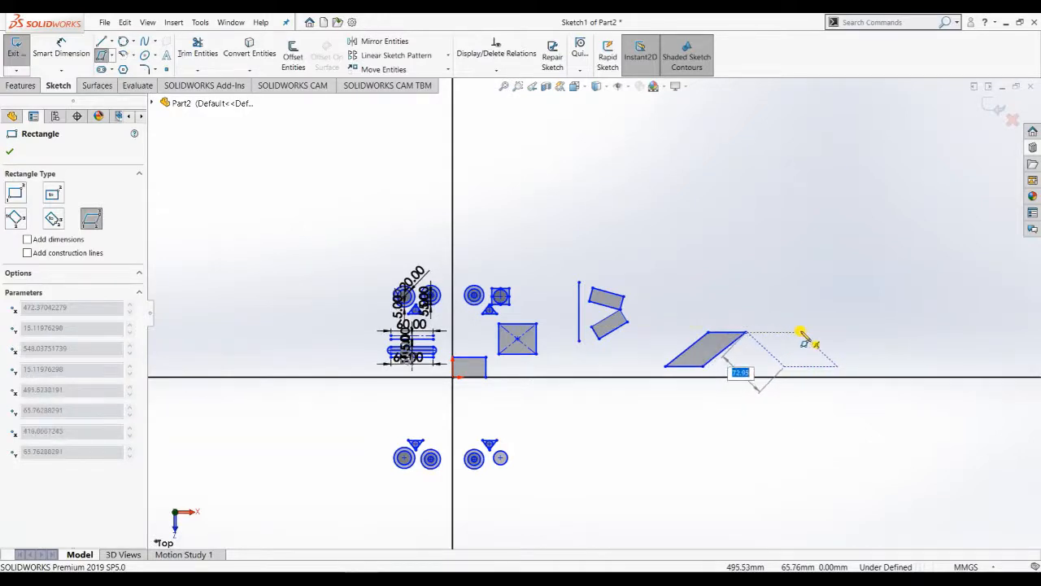
left_click(799, 331)
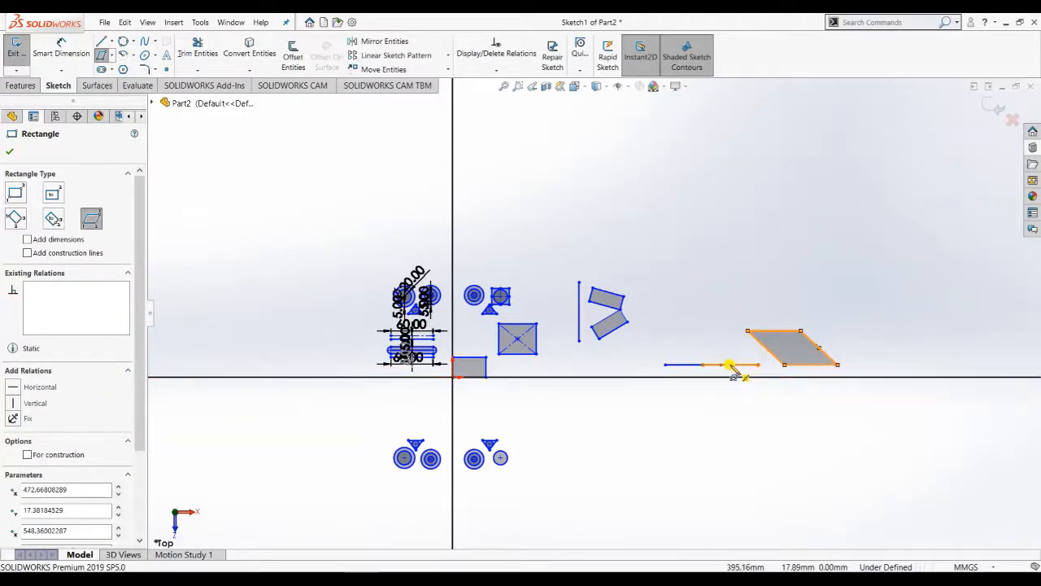
scroll(732, 368, "down", 5)
scroll(696, 285, "up", 3)
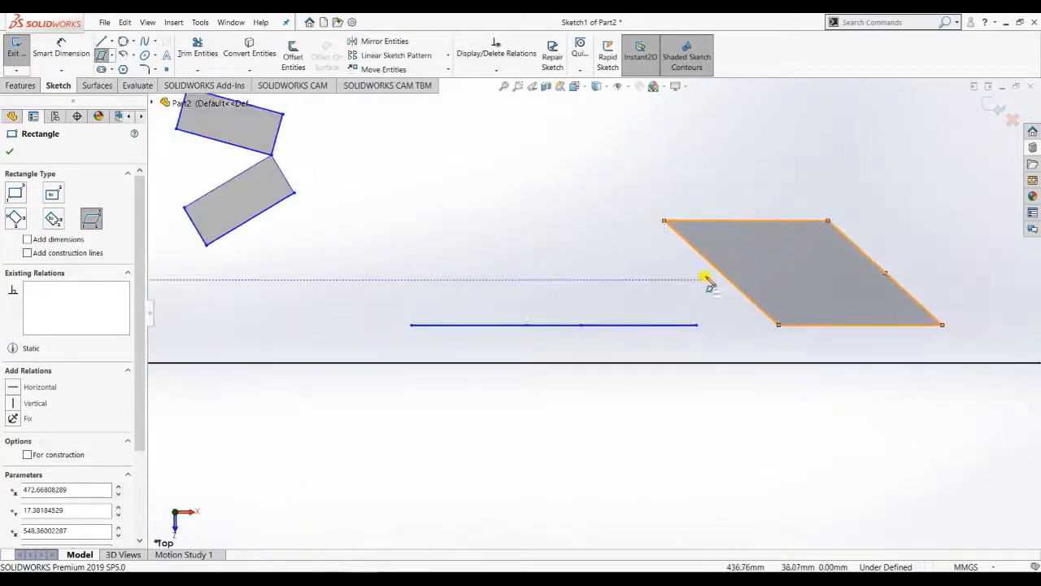
- Sketch a vertical line about 41 mm long directly below the right-leaning parallelogram's upper-right corner
key("Escape")
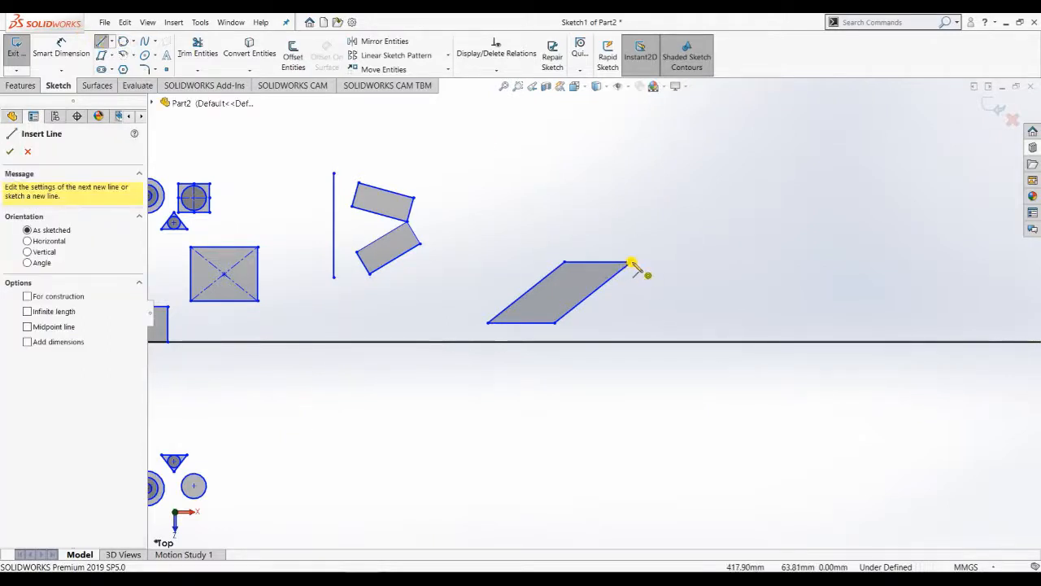
left_click(633, 323)
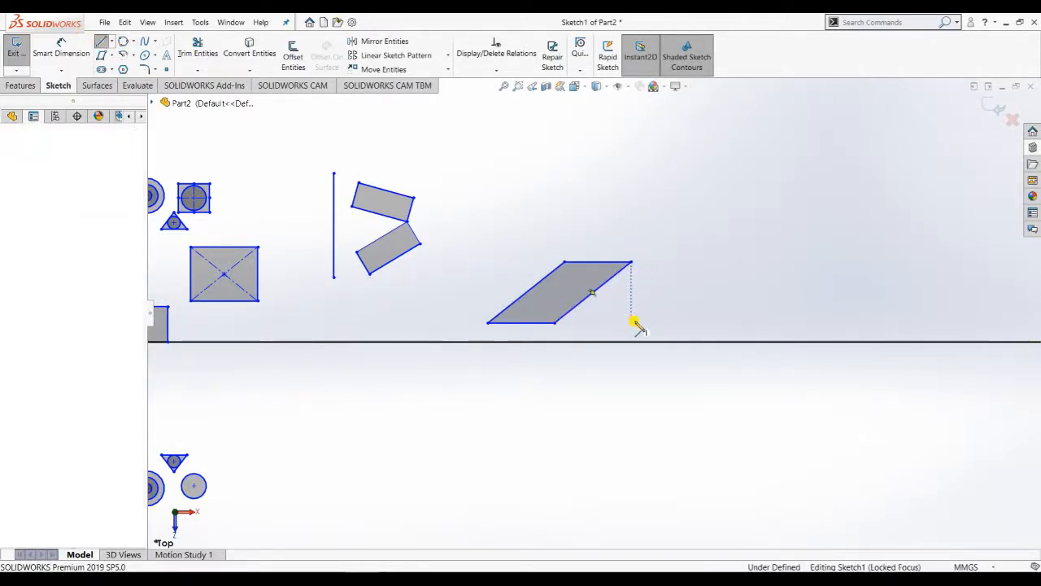
left_click(632, 266)
key("Escape")
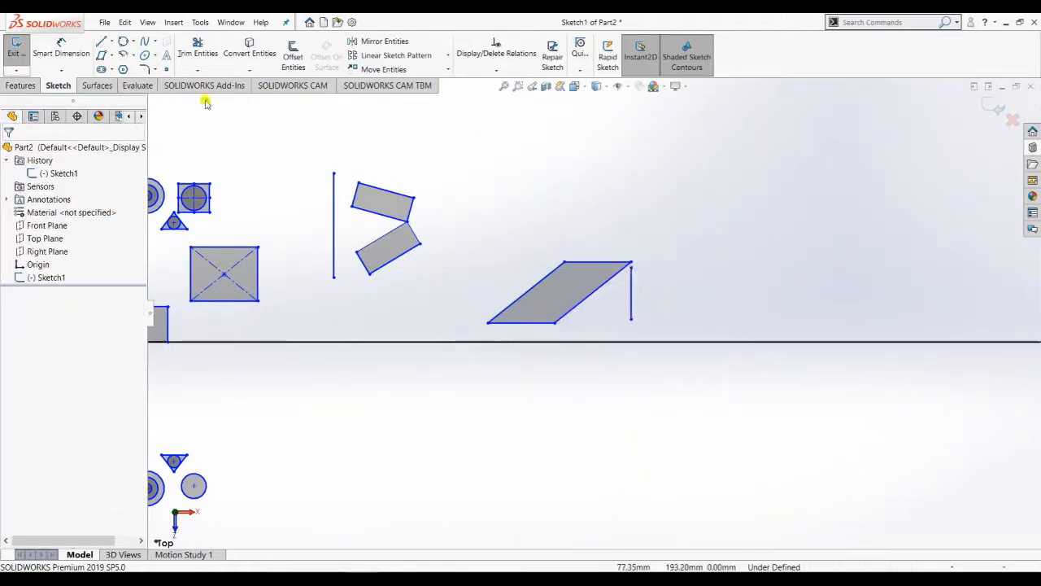
- Mirror the parallelogram's four sides about the short vertical line beside it, keeping the original as a copy
left_click(370, 40)
left_click(605, 301)
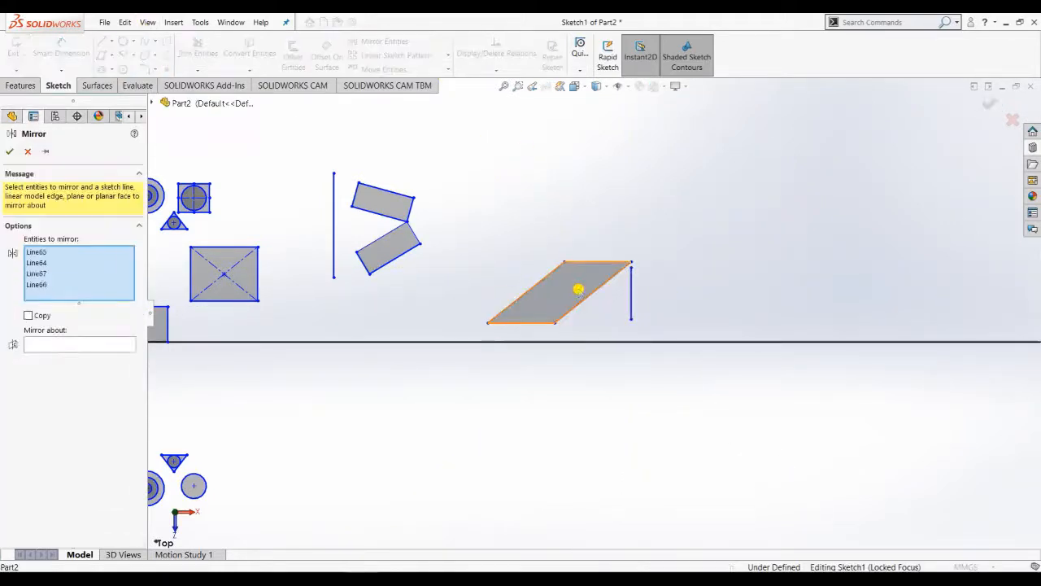
left_click(44, 344)
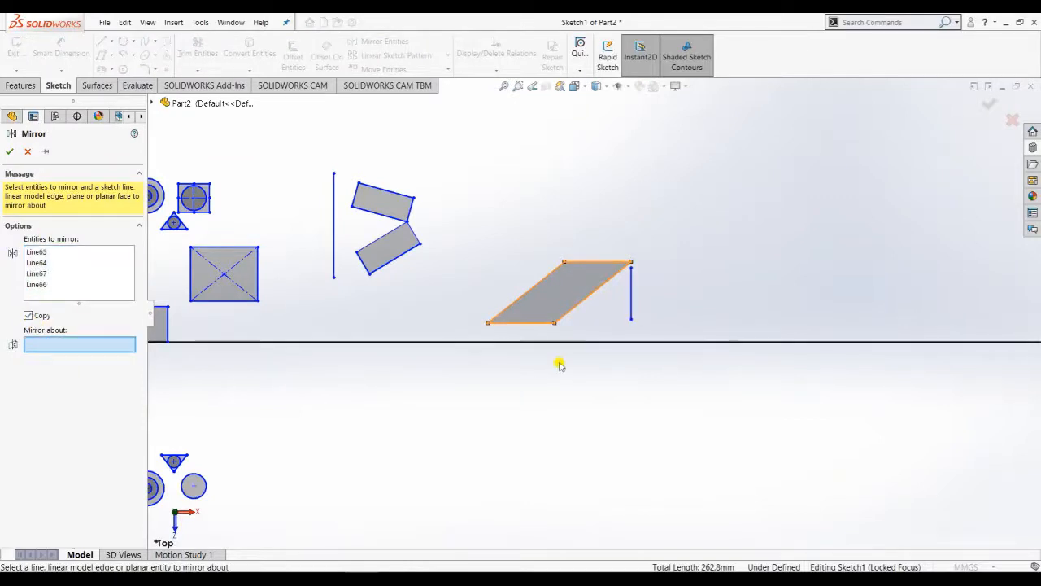
left_click(632, 295)
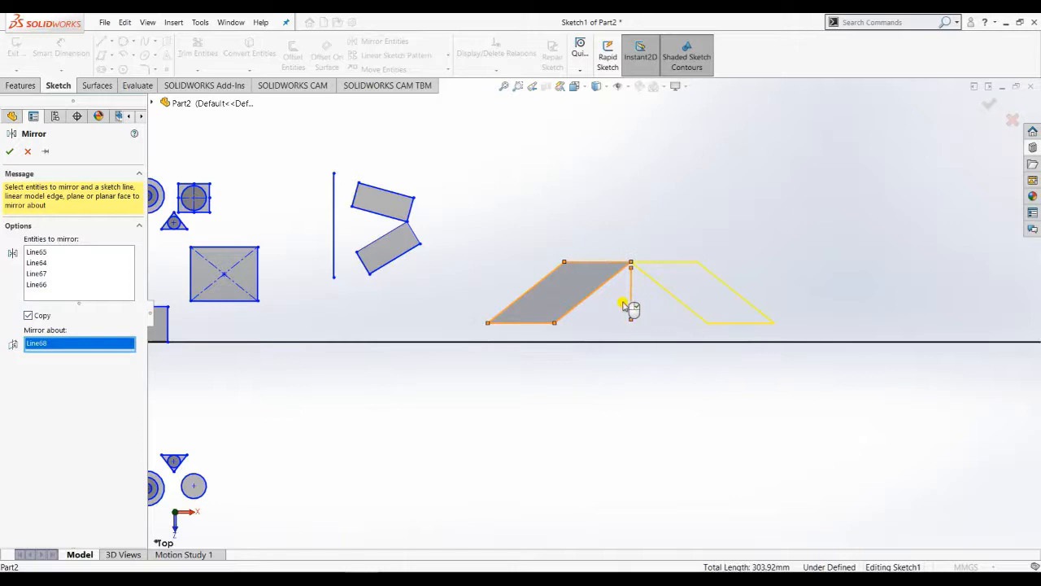
left_click(10, 153)
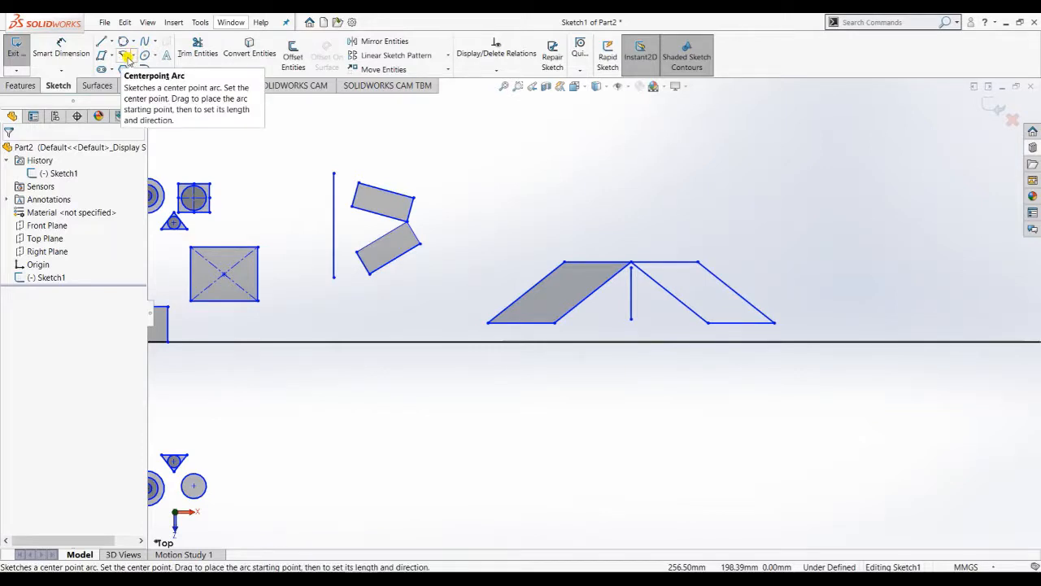
- Sketch a horizontal line about 123 mm long in the empty area above the existing shapes
scroll(574, 203, "up", 2)
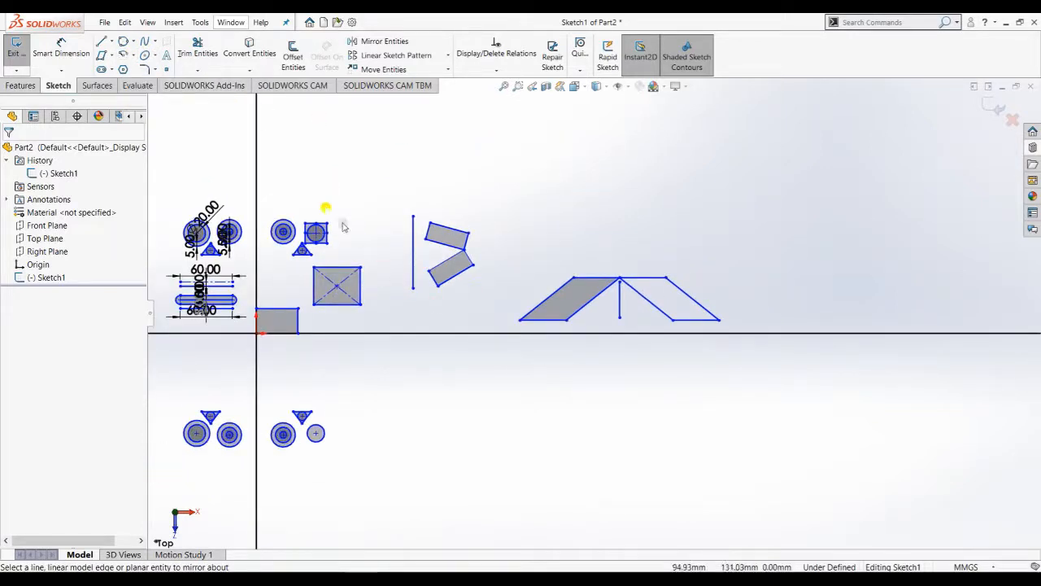
scroll(358, 204, "down", 2)
scroll(572, 183, "up", 2)
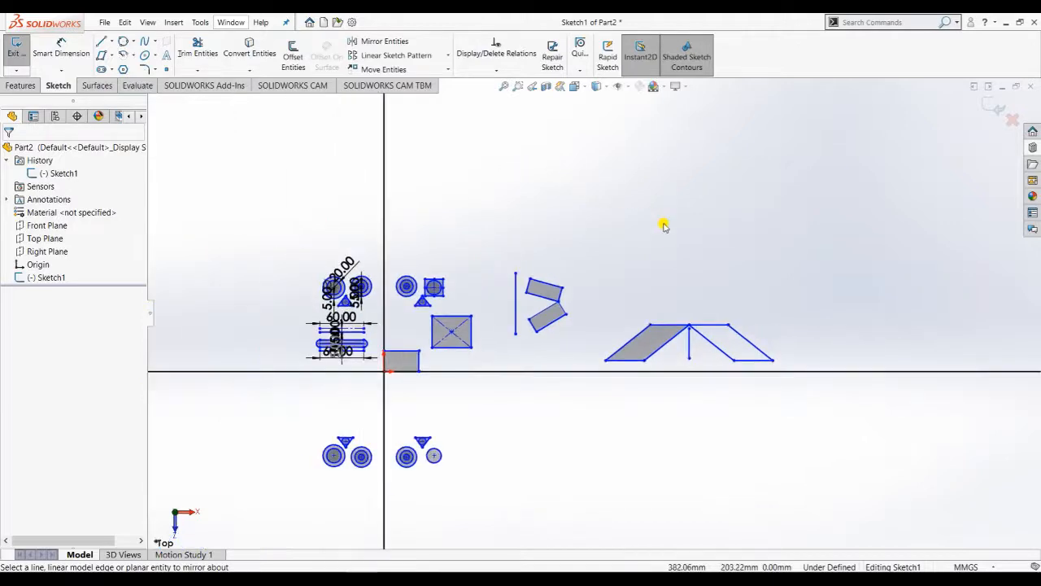
scroll(621, 209, "down", 2)
scroll(515, 181, "up", 2)
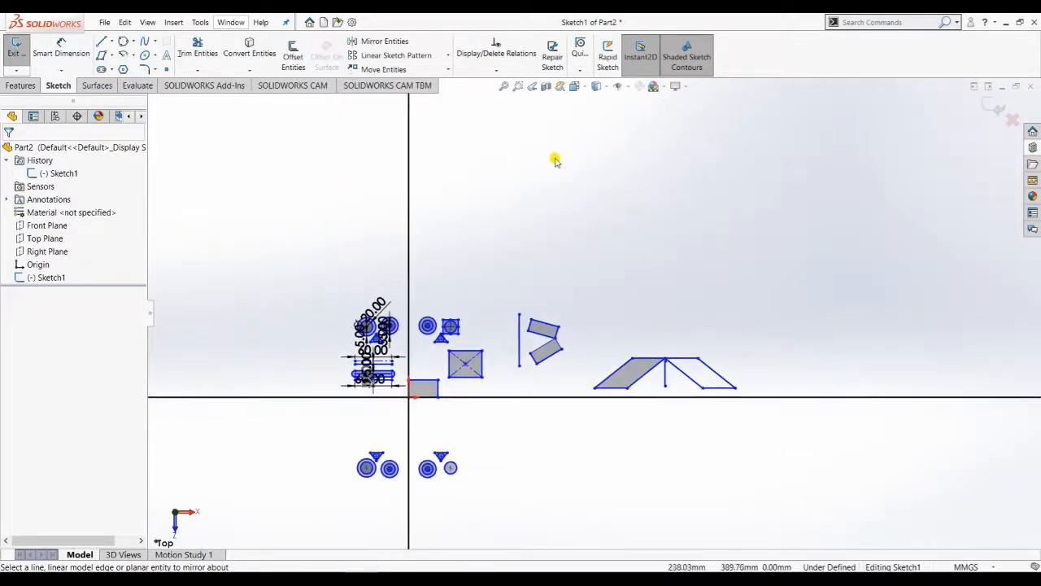
scroll(555, 160, "down", 2)
scroll(527, 160, "down", 1)
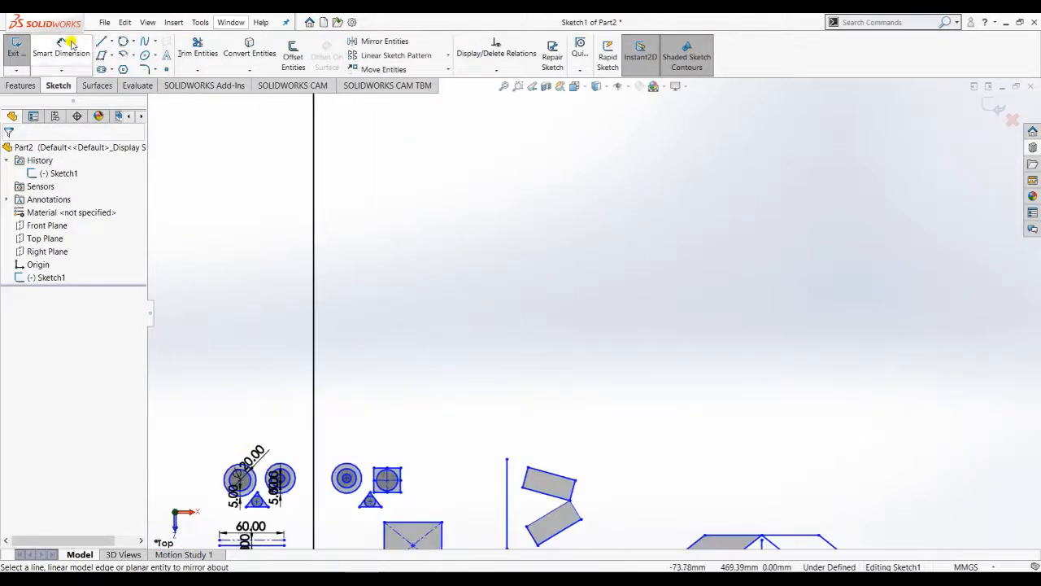
left_click(101, 41)
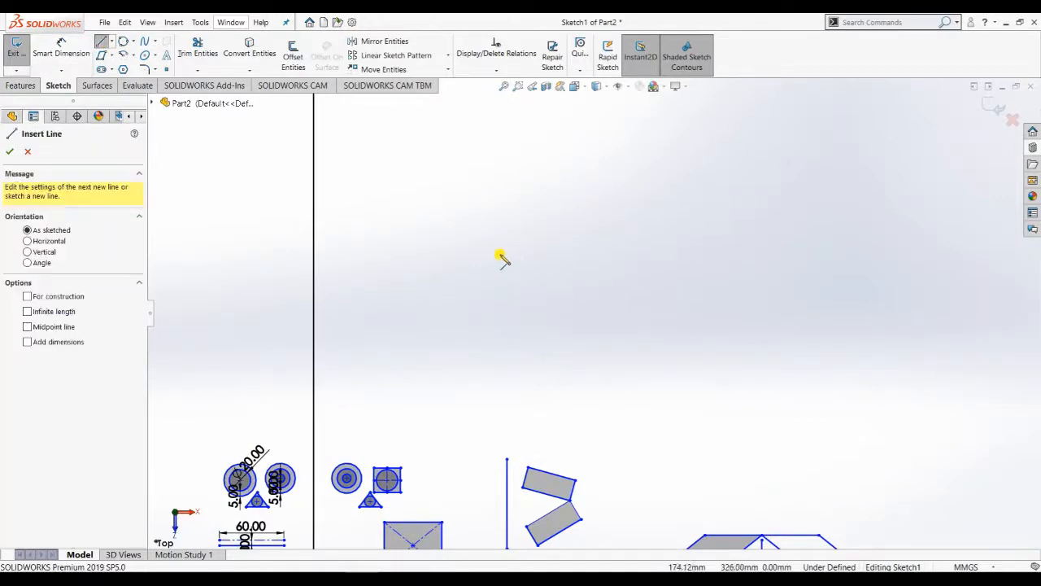
left_click_drag(507, 246, 639, 246)
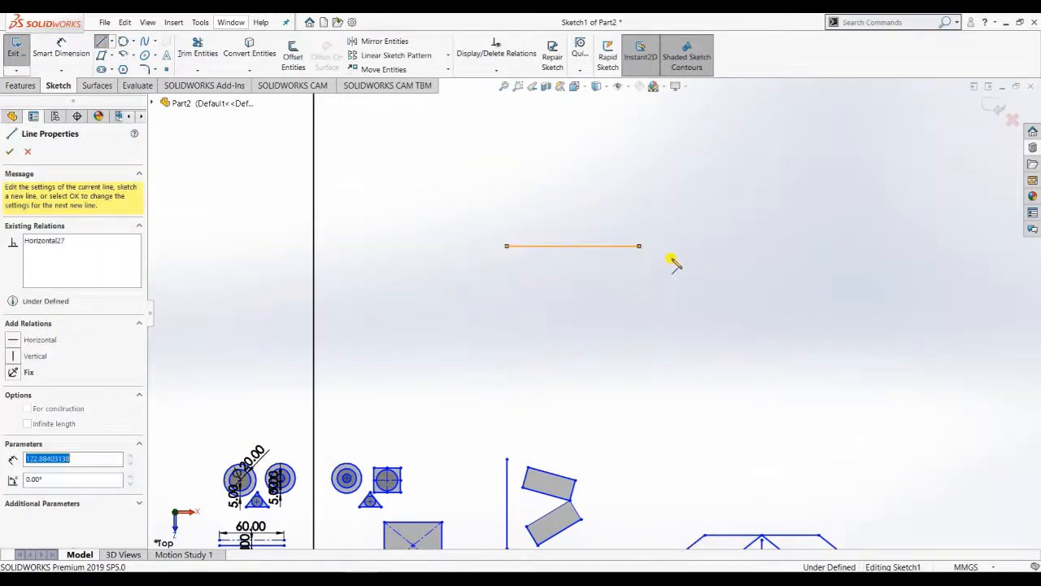
key("Escape")
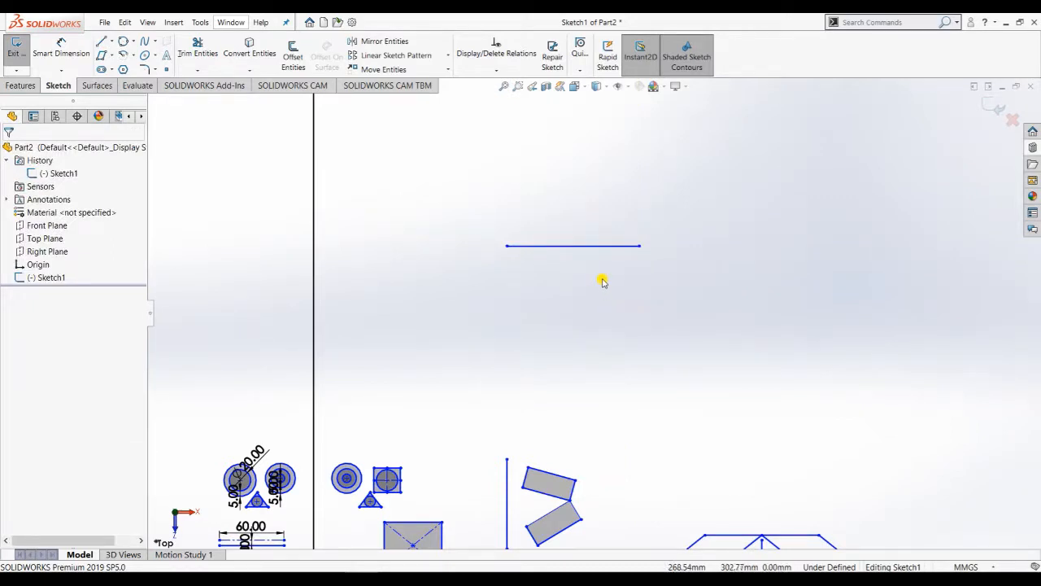
- Offset the new horizontal line bi-directionally by 25 mm, with dimensions added
left_click(292, 57)
left_click(578, 245)
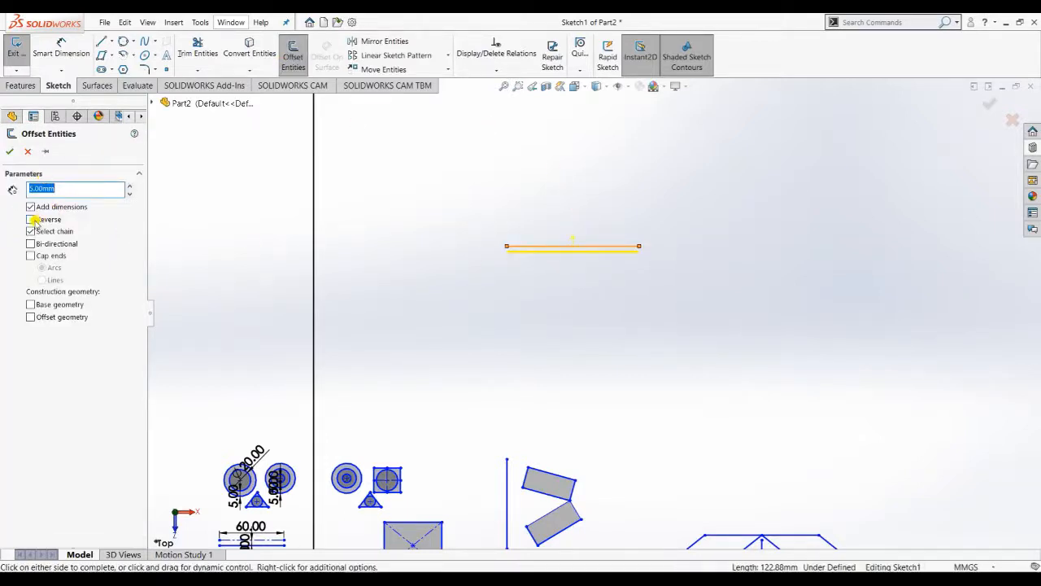
left_click(31, 243)
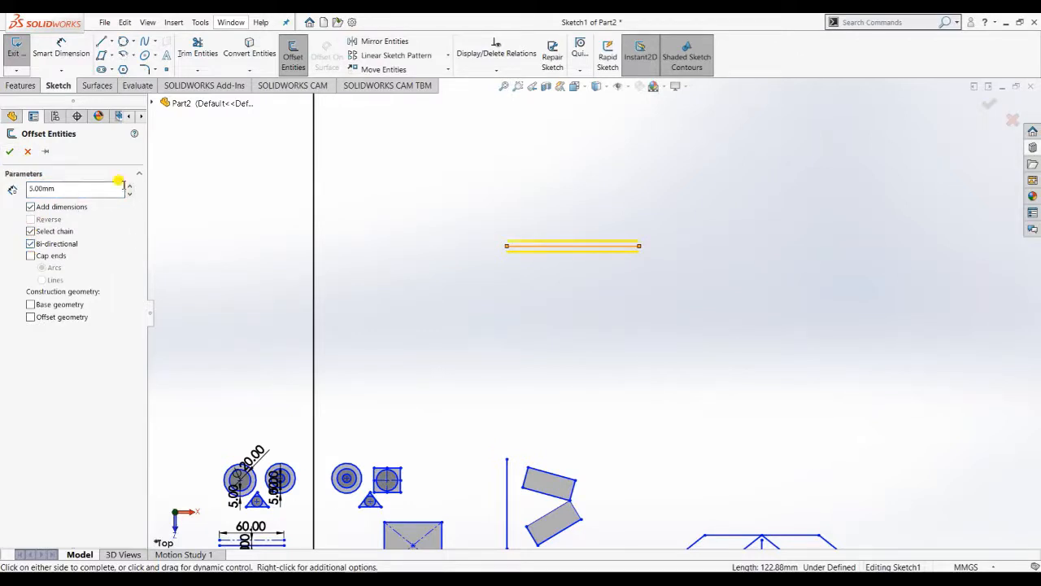
scroll(121, 183, "up", 2)
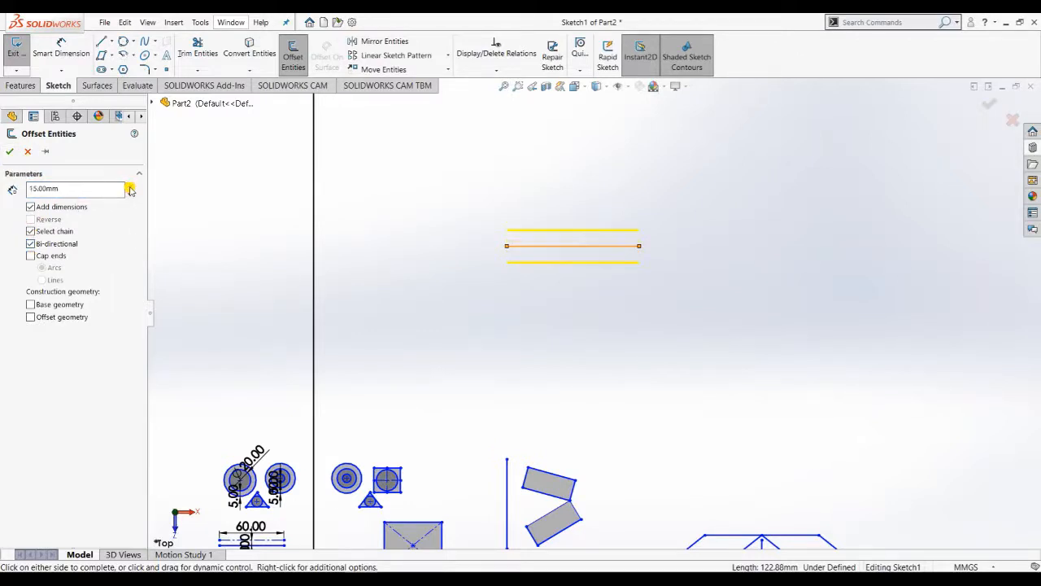
left_click(11, 152)
scroll(561, 259, "down", 2)
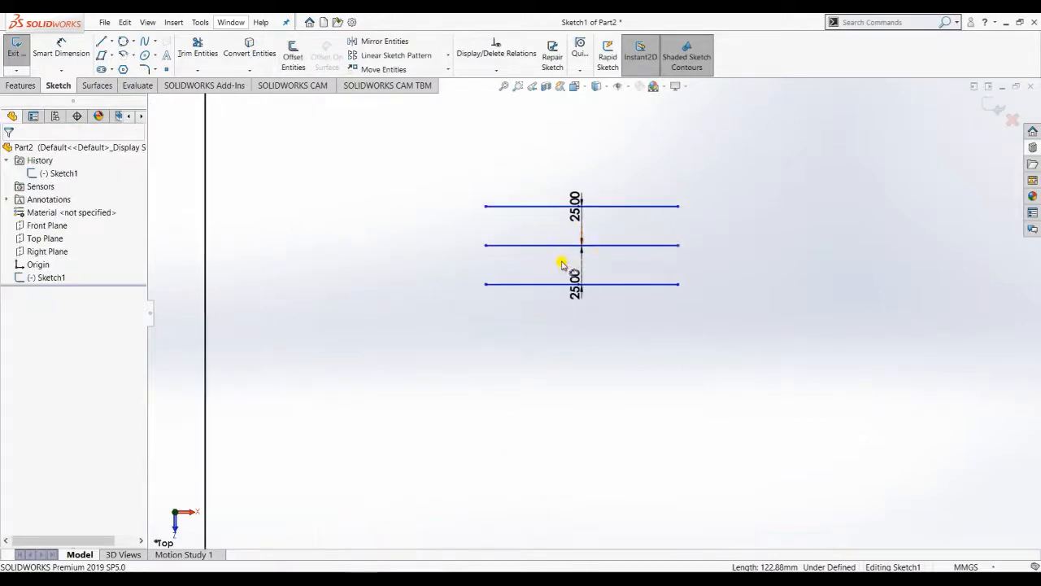
- Sketch a 25 mm radius Centerpoint Arc centered on the middle line's left endpoint, joining the outer lines' left endpoints and bulging inward
left_click(134, 57)
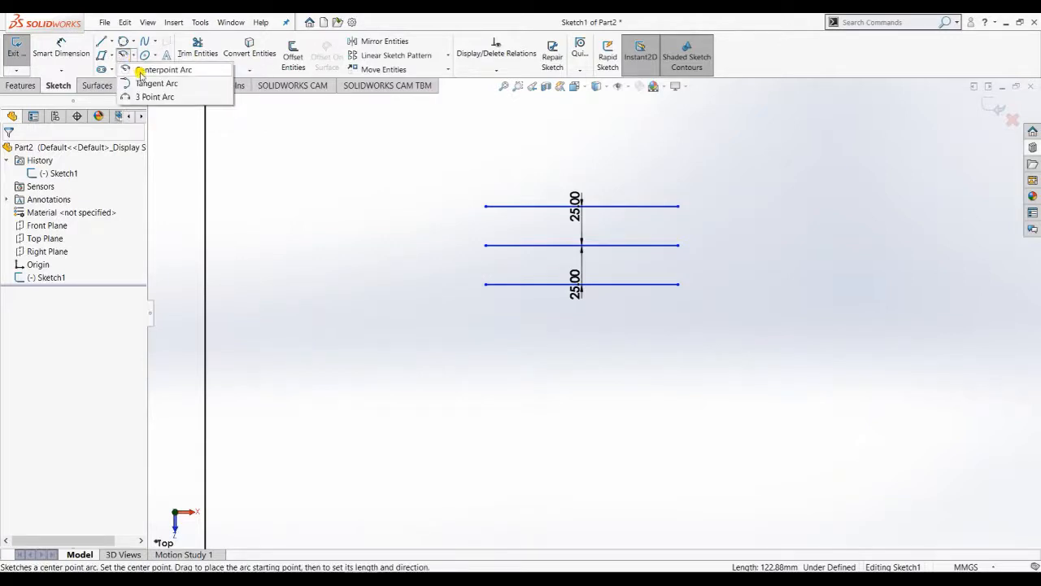
left_click(155, 70)
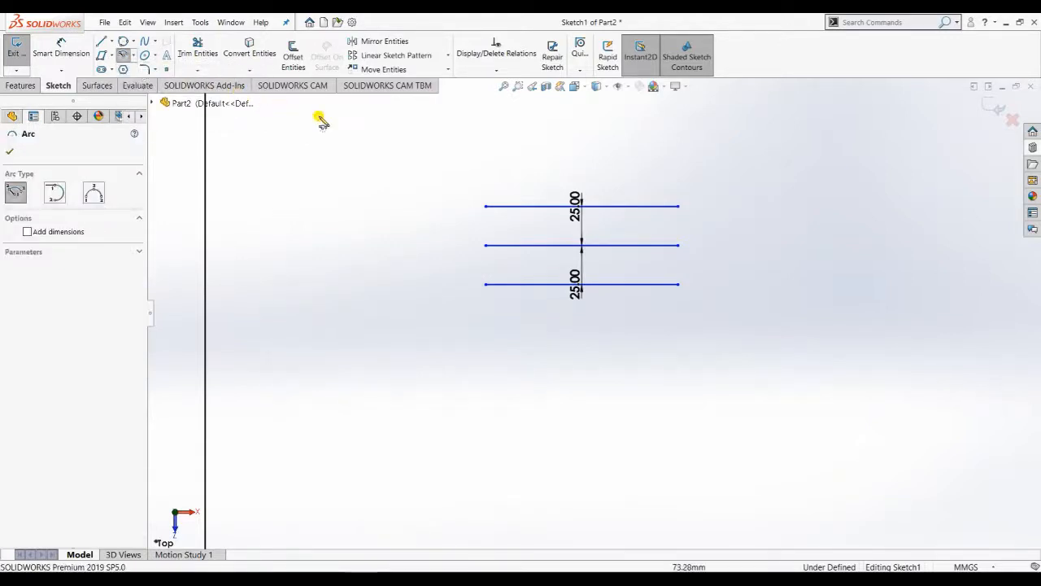
left_click(484, 245)
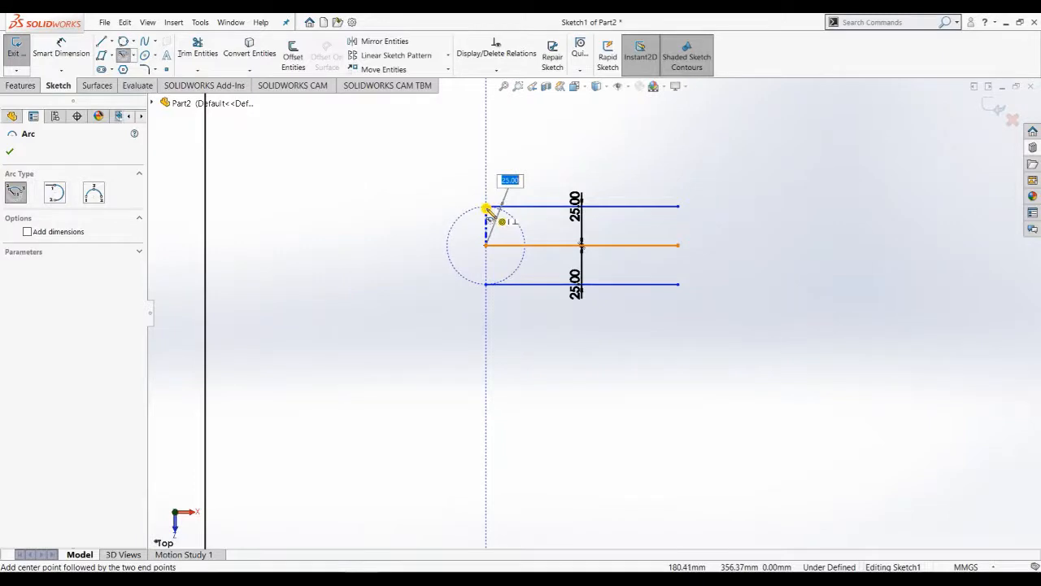
left_click(486, 209)
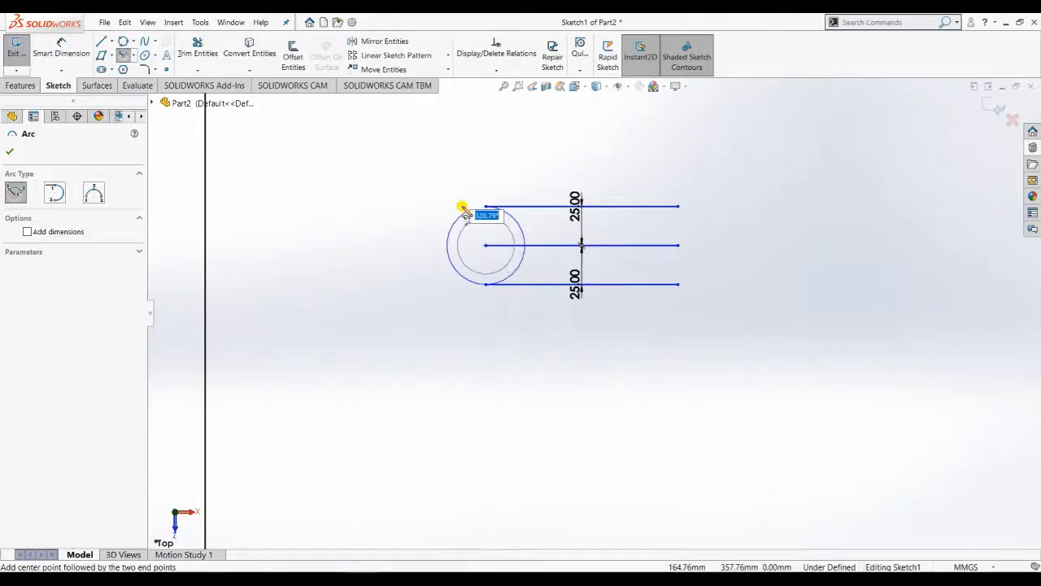
left_click(485, 285)
key("Escape")
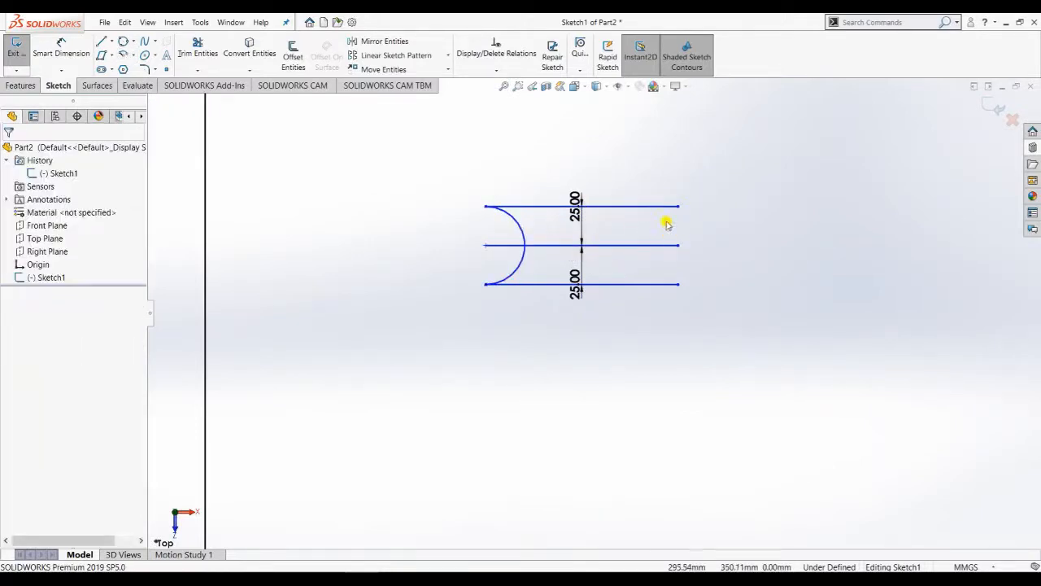
- Begin another Centerpoint Arc with its center on the midpoint of the upper offset line
left_click(126, 54)
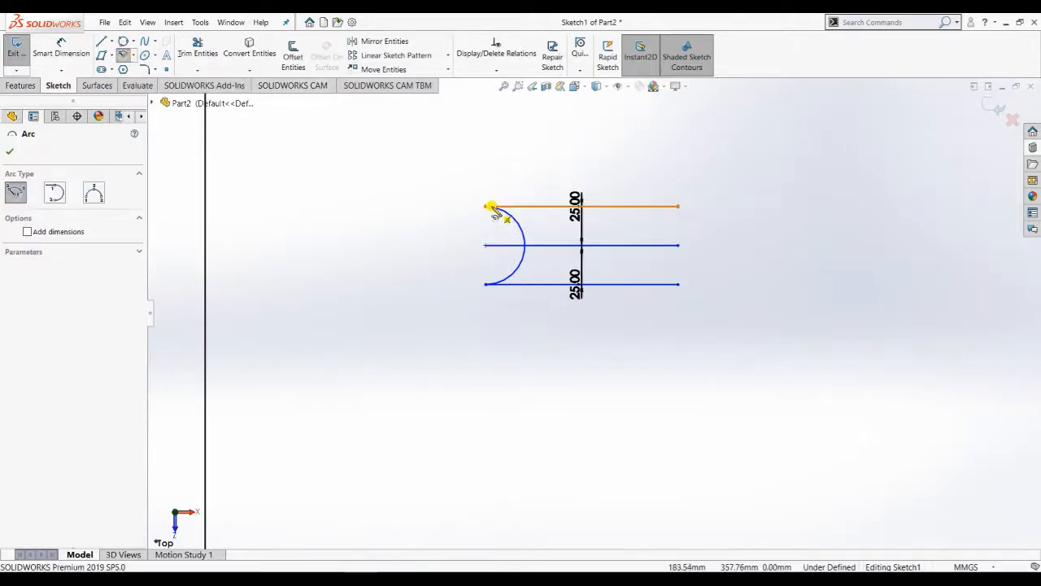
left_click(581, 207)
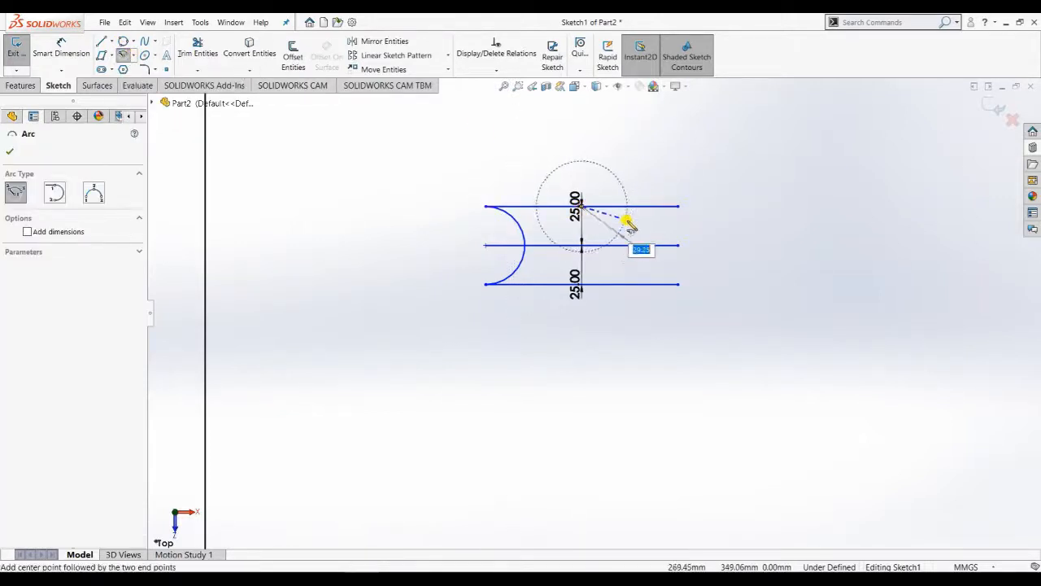
- Draw a centerpoint semicircular arc above the top horizontal line, centred on its midpoint and spanning its two endpoints
left_click(679, 207)
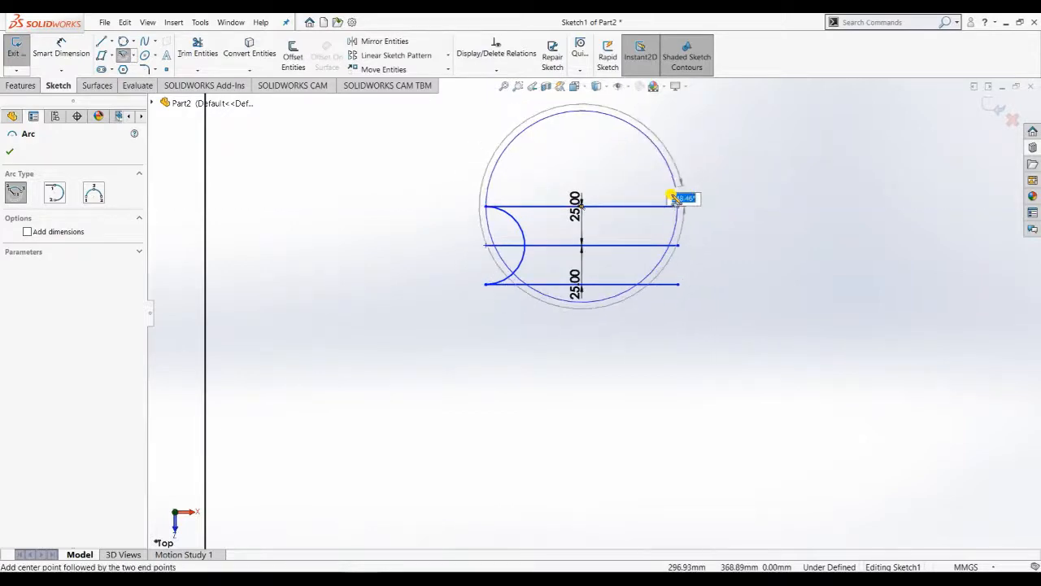
left_click(486, 208)
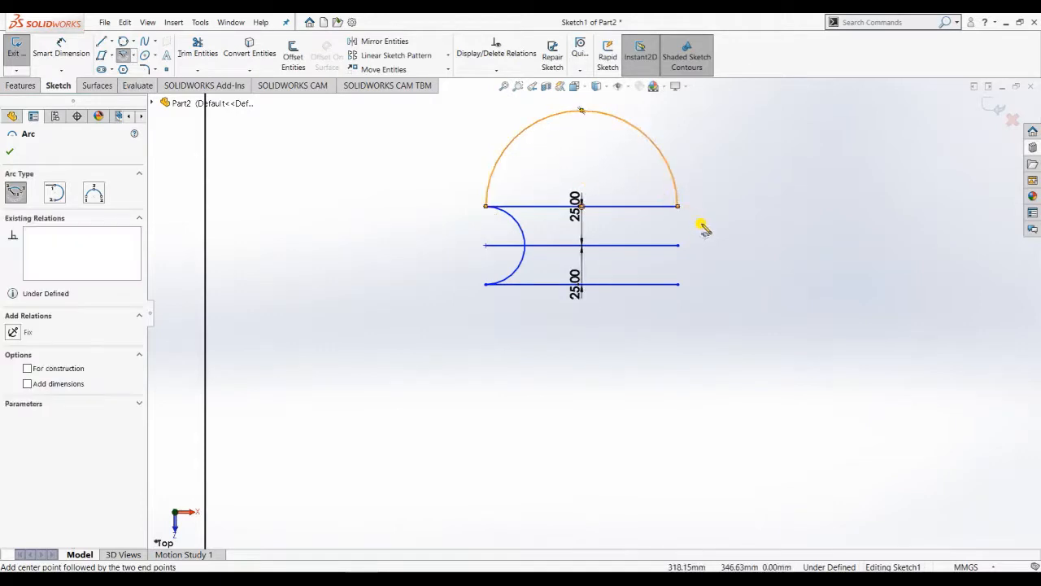
key("Escape")
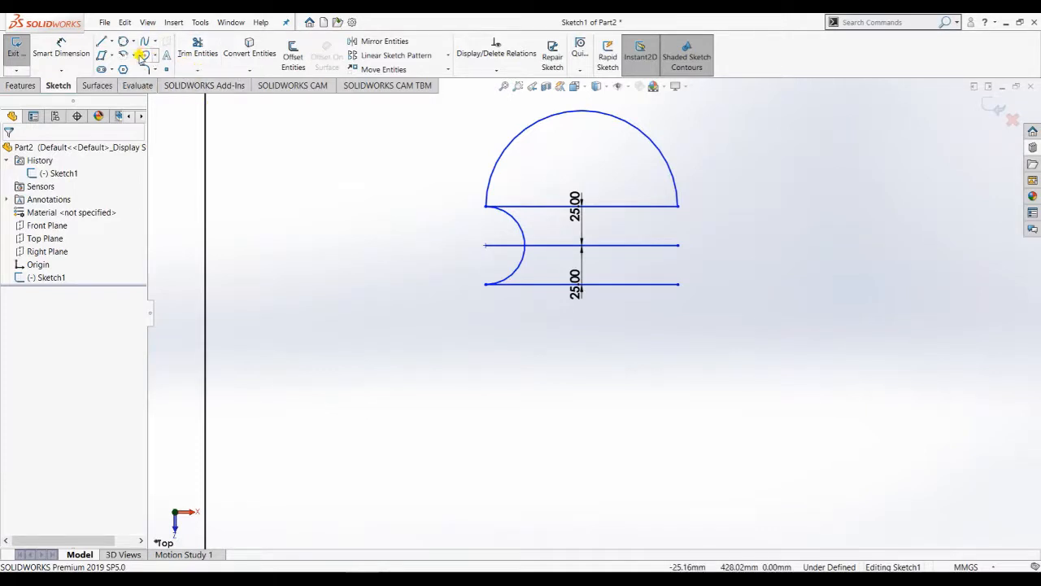
- Draw a tangent arc bulging outward from the right end of the top line to the right end of the bottom line
left_click(134, 57)
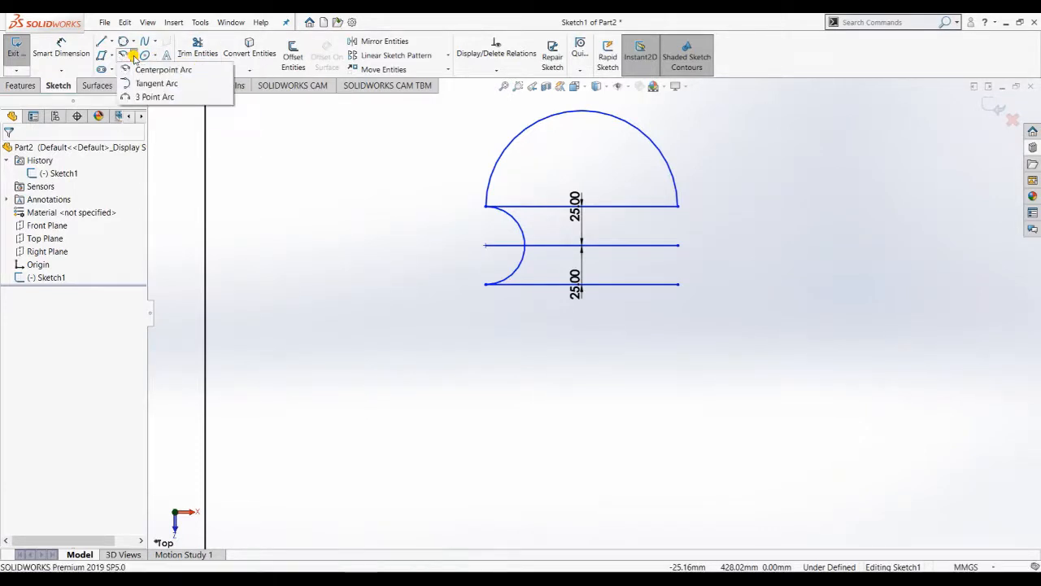
left_click(155, 83)
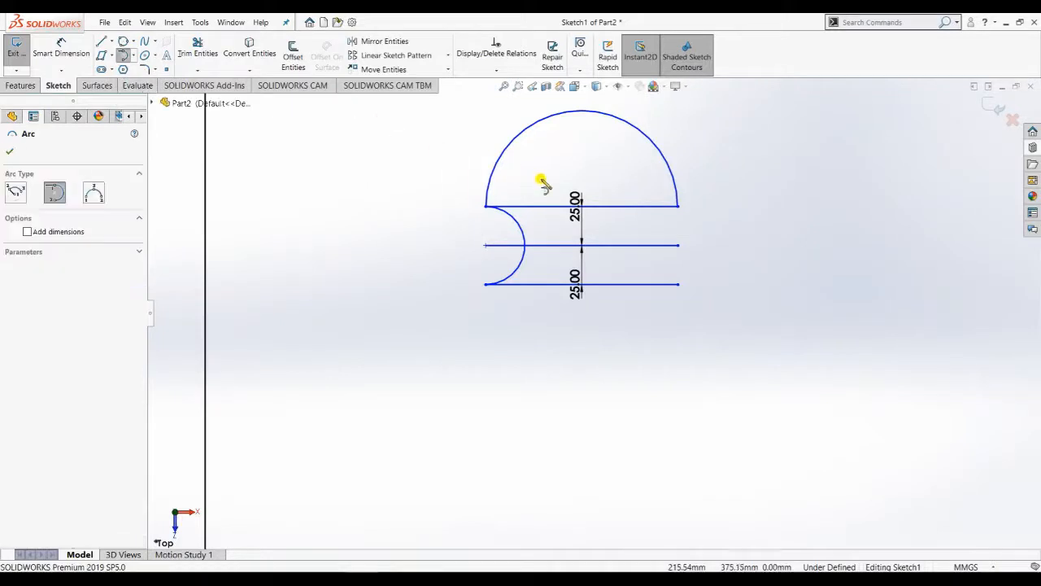
left_click(677, 206)
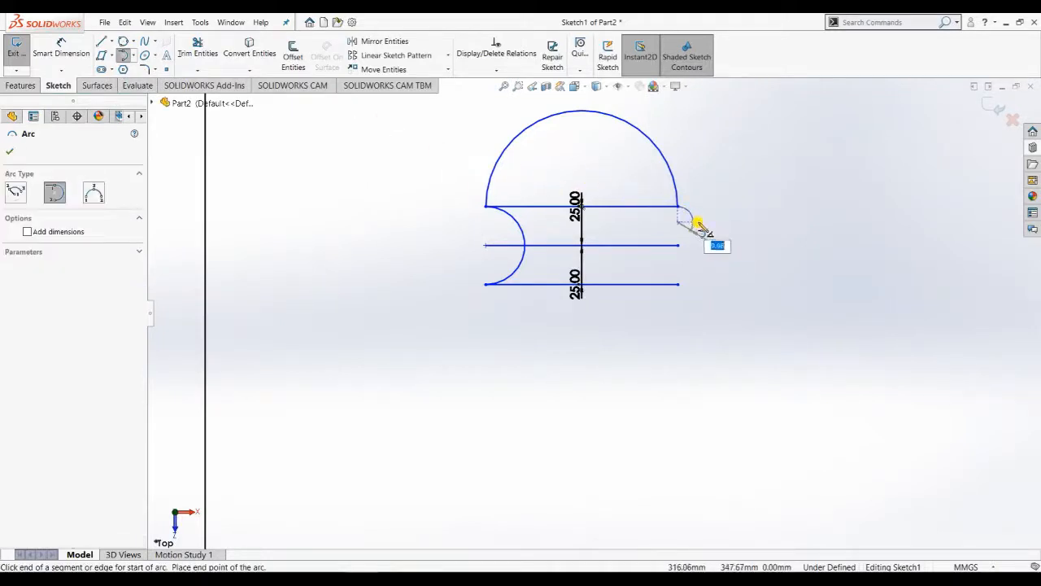
left_click(678, 285)
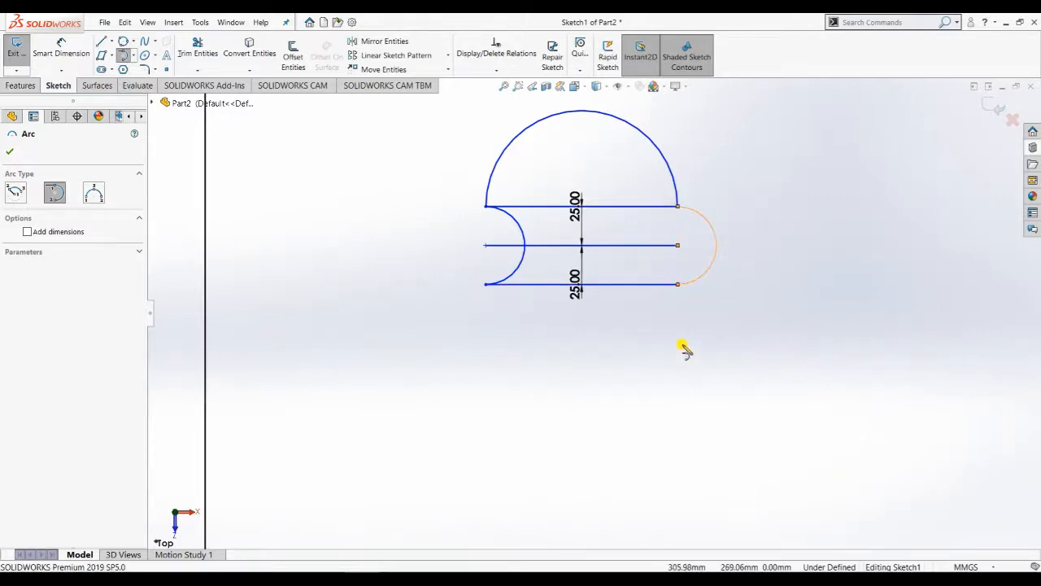
key("Escape")
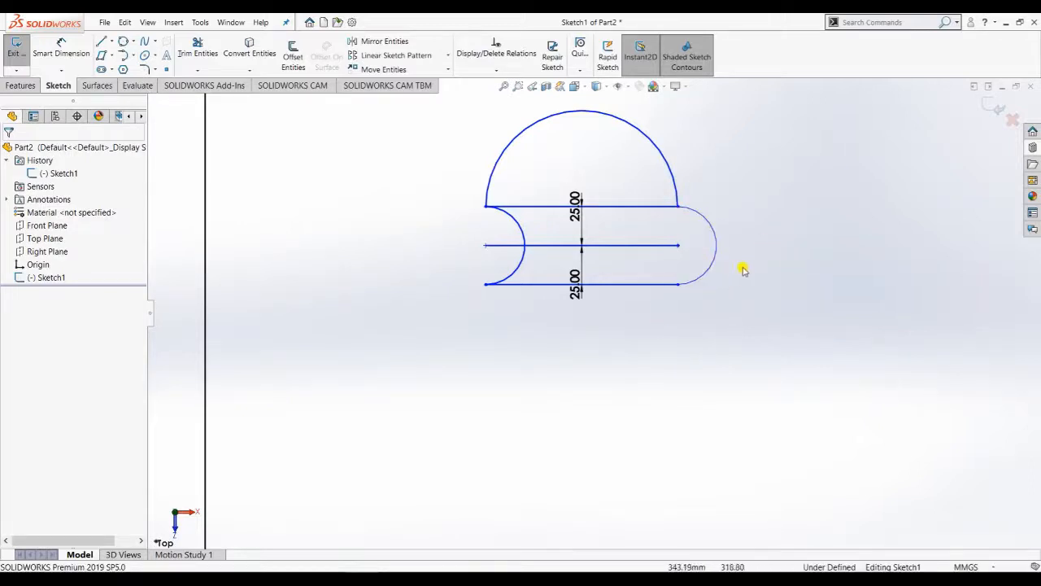
- Draw a 3 Point Arc bulging inward between the right endpoints of the top and bottom lines, passing through the middle line
left_click(132, 55)
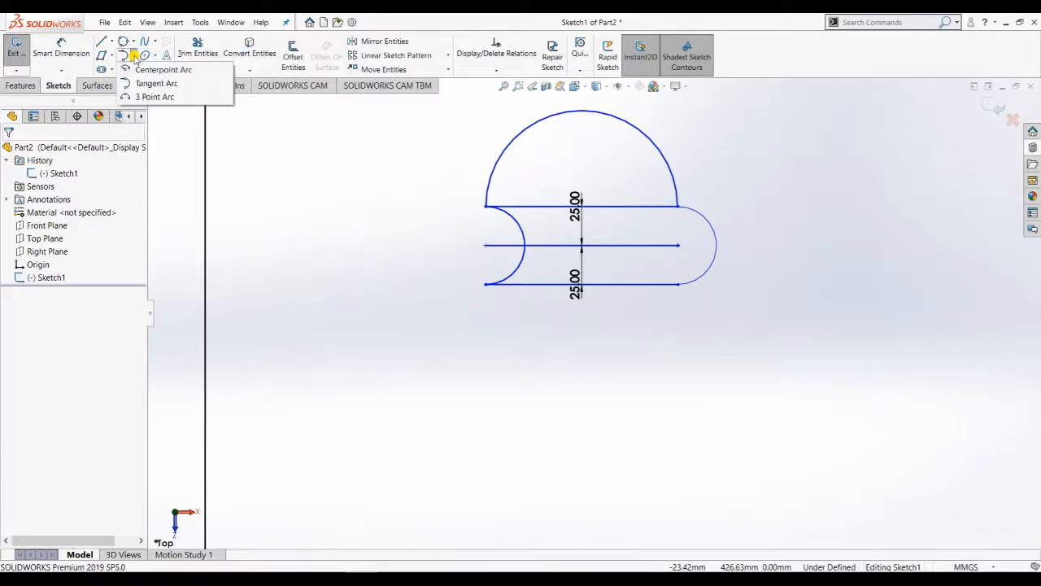
left_click(137, 95)
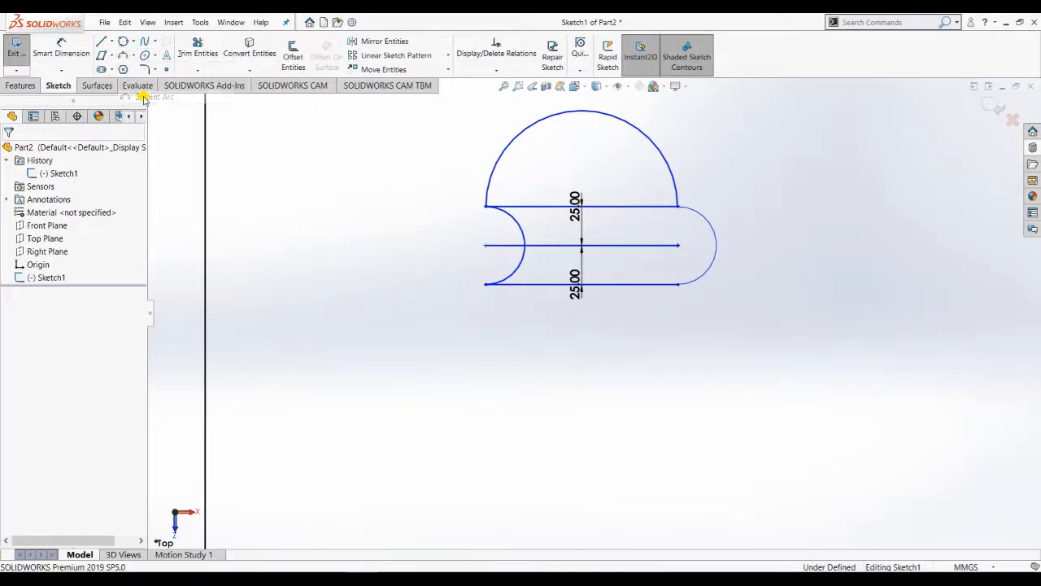
left_click(678, 207)
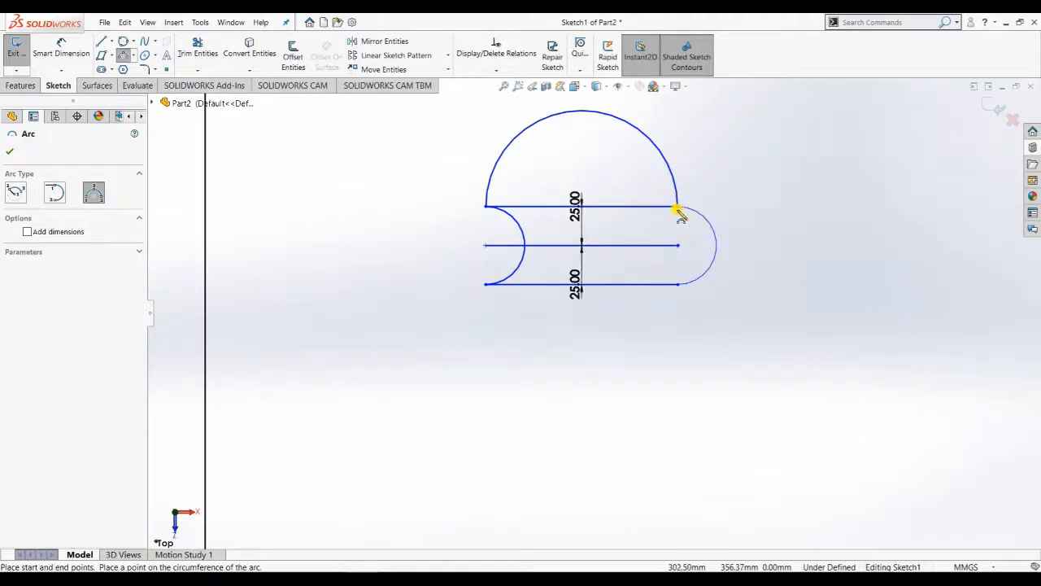
left_click(678, 284)
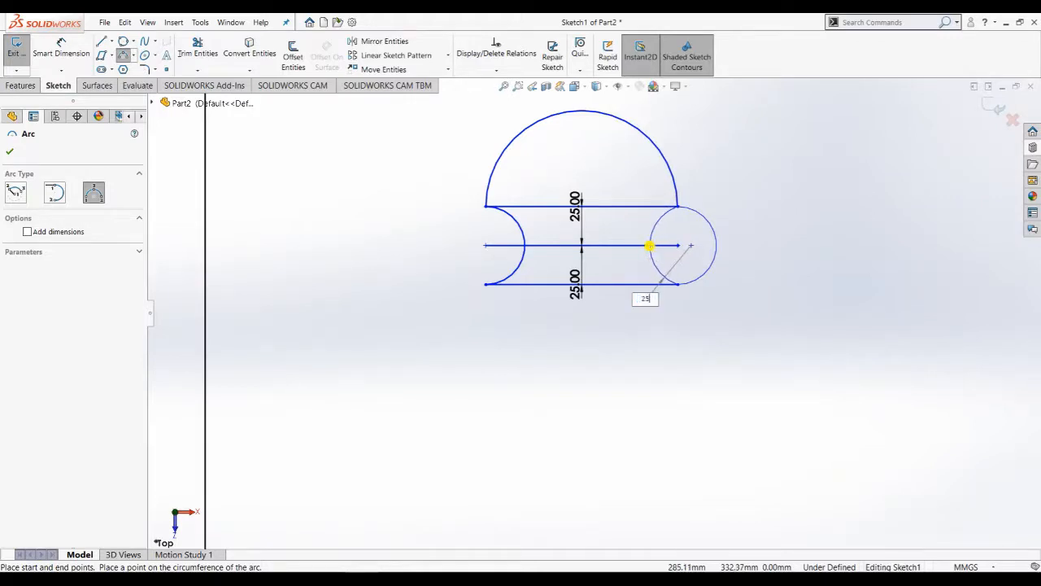
left_click(649, 246)
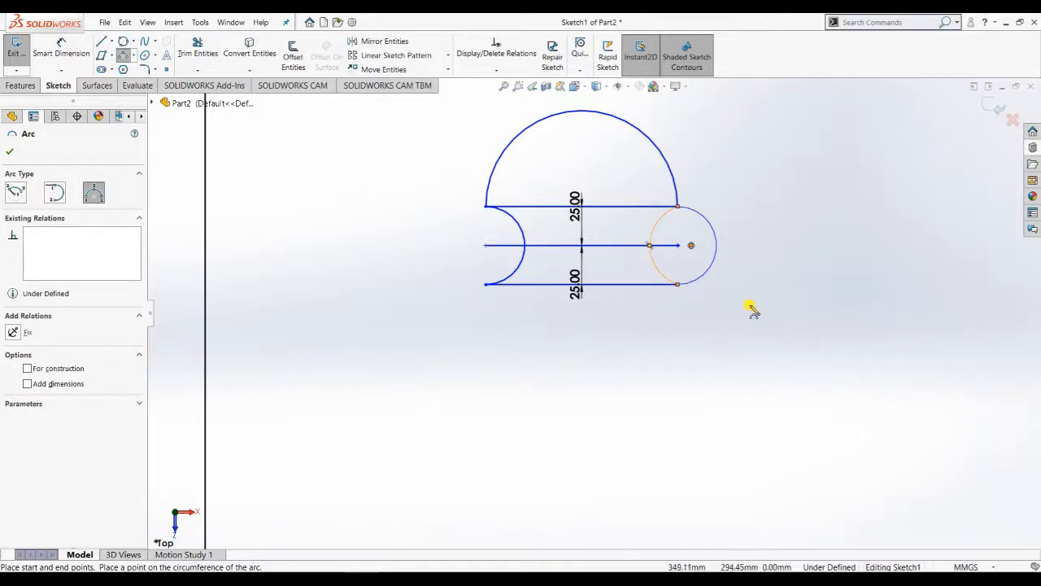
key("Escape")
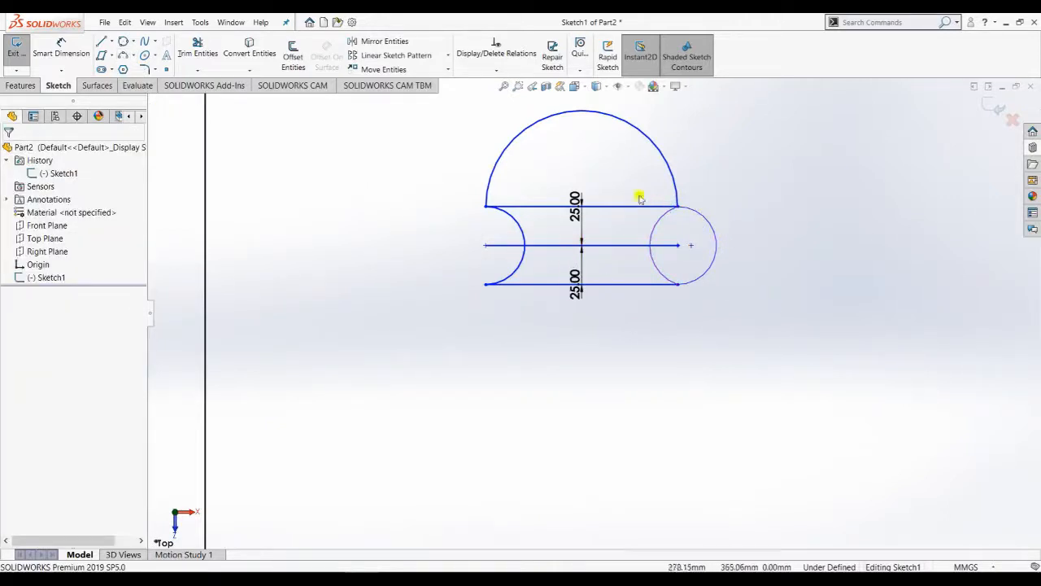
- Power trim the top and middle lines and the outward right-hand arc to leave one closed profile with two concave sides
scroll(585, 213, "up", 2)
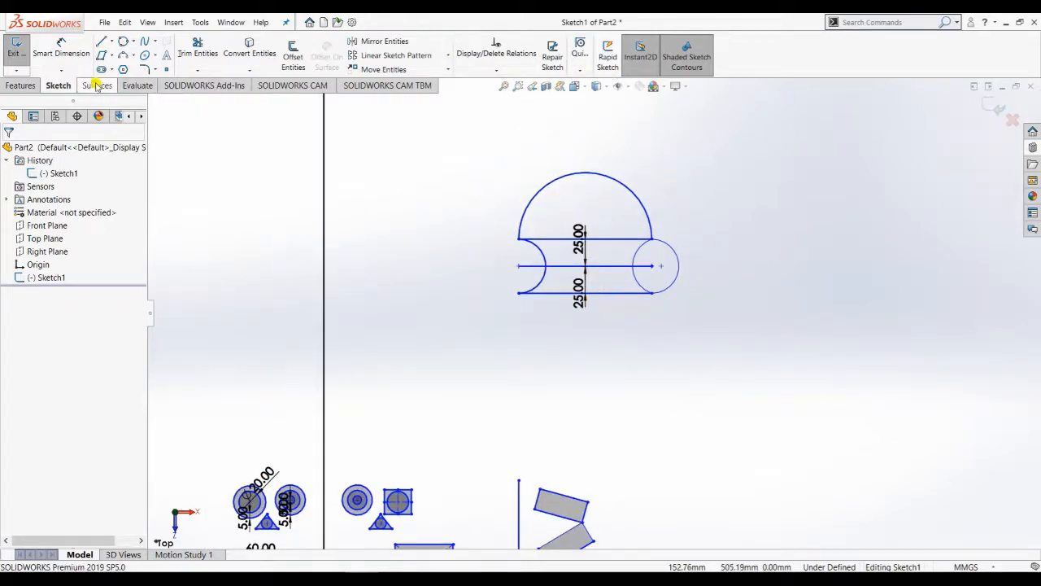
scroll(575, 248, "down", 2)
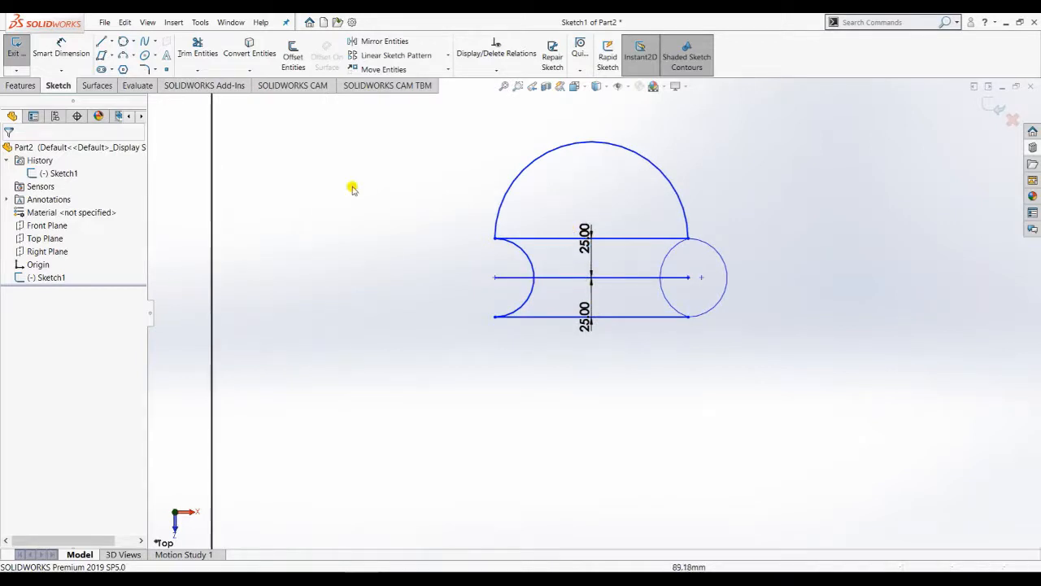
left_click(198, 47)
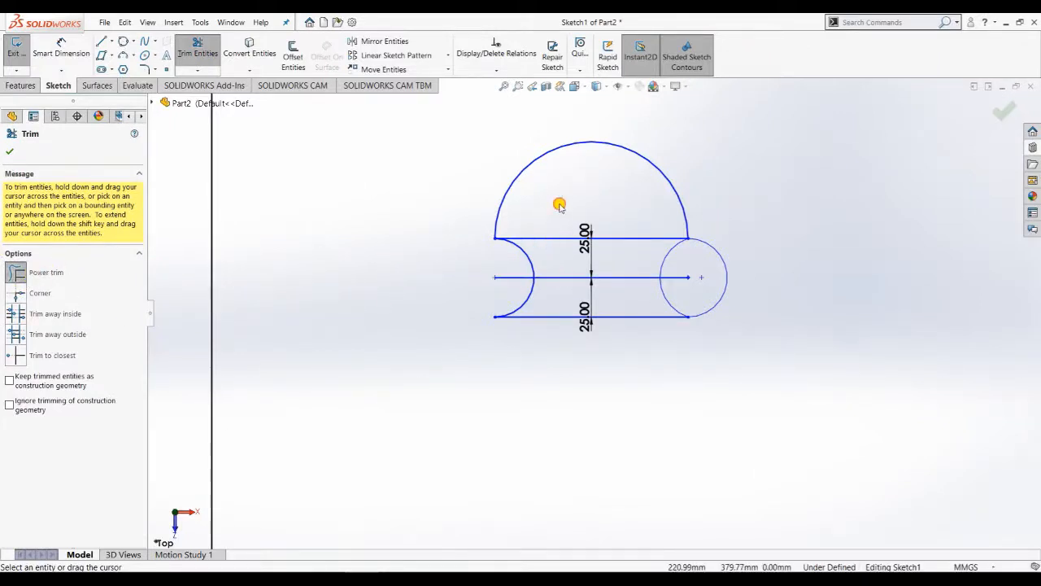
left_click_drag(552, 230, 560, 290)
mouse_move(655, 270)
left_mouse_down()
mouse_move(674, 288)
mouse_move(736, 249)
left_mouse_up()
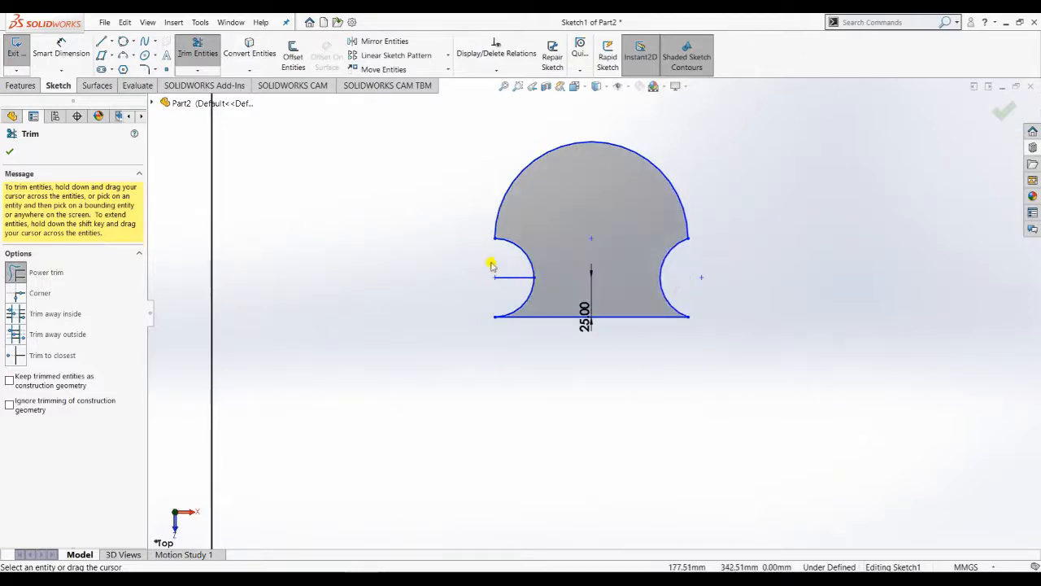
left_click_drag(503, 268, 503, 289)
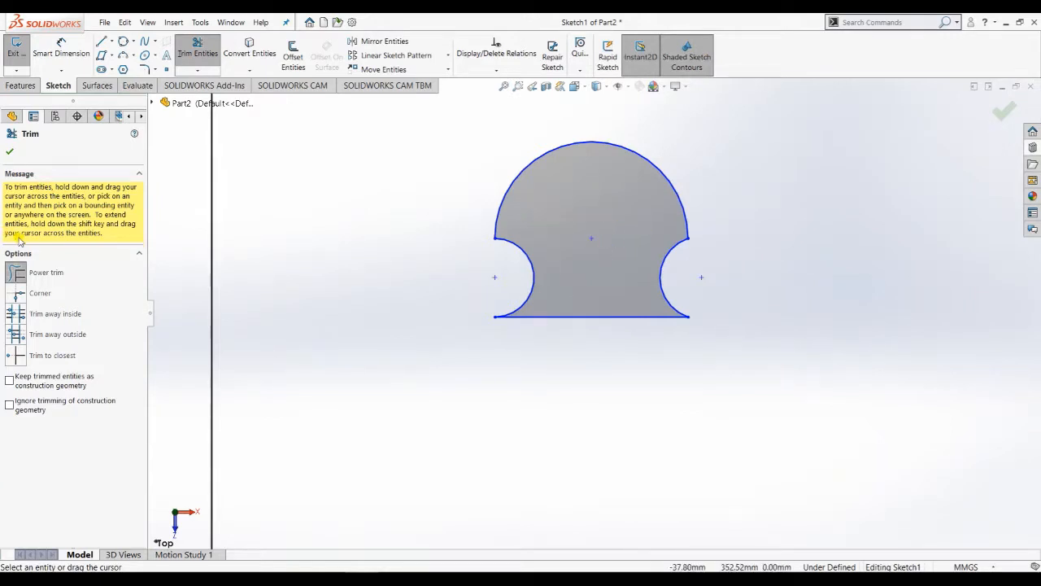
- Undo the trims so the profile has its horizontal lines and both right-hand arcs again
key("ctrl+z")
key("ctrl+z")
key("ctrl+z")
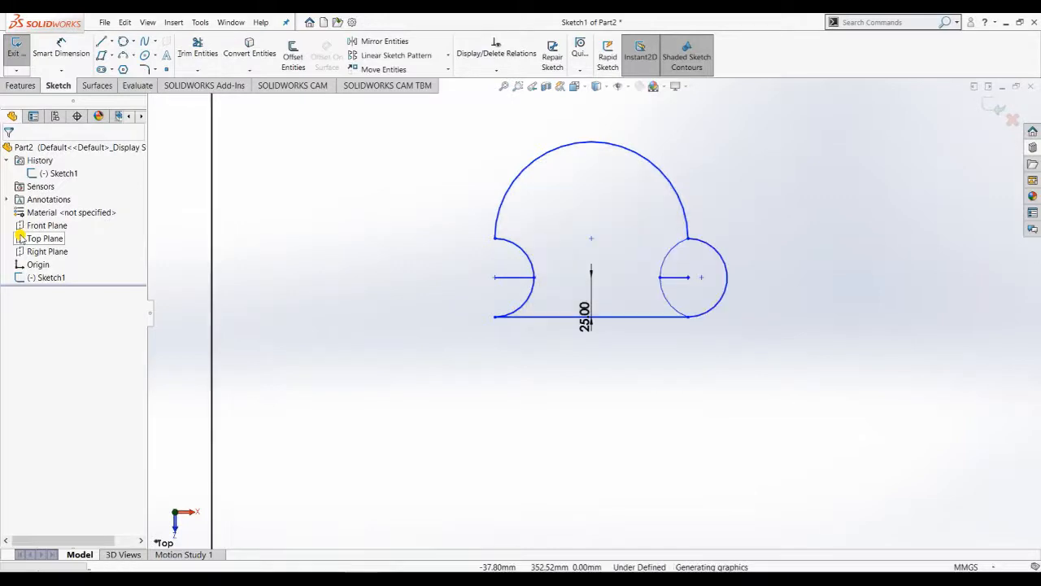
key("ctrl+z")
key("ctrl+z")
key("ctrl+z")
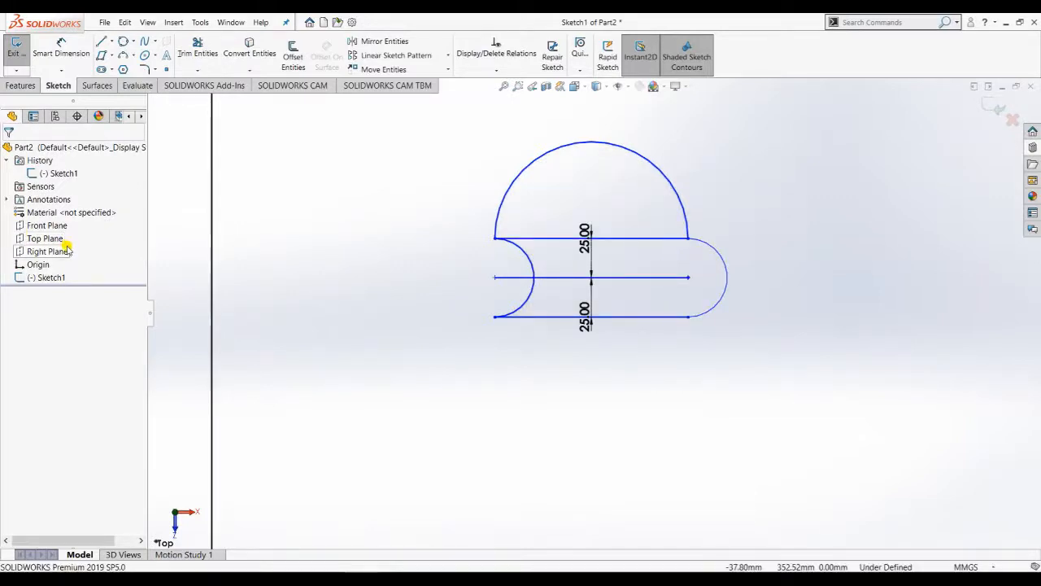
key("ctrl+z")
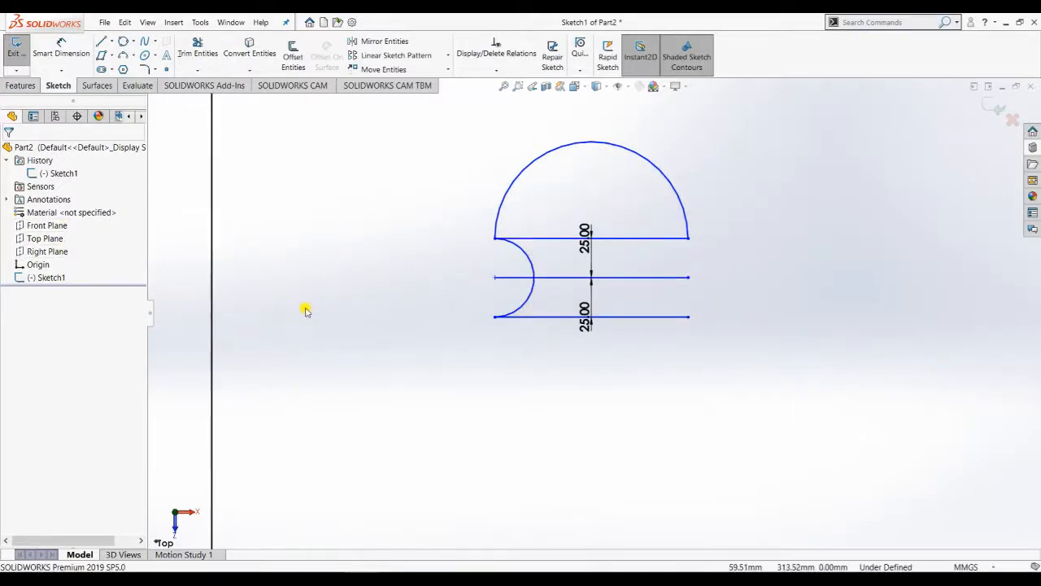
key("ctrl+z")
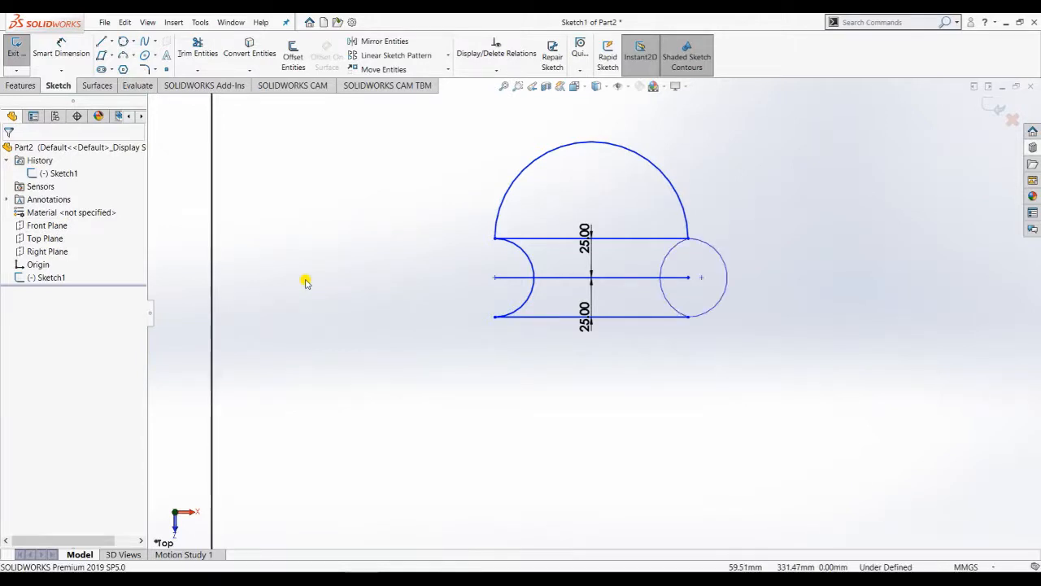
- Sketch a short separate horizontal line in the empty area to the left of the arc profile
left_click(101, 40)
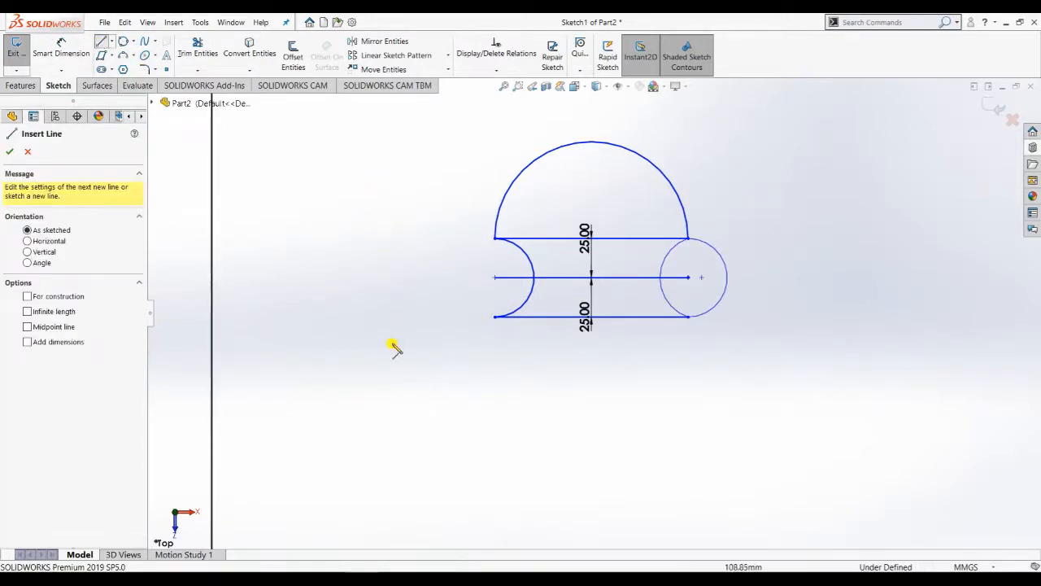
left_click(311, 277)
key("Escape")
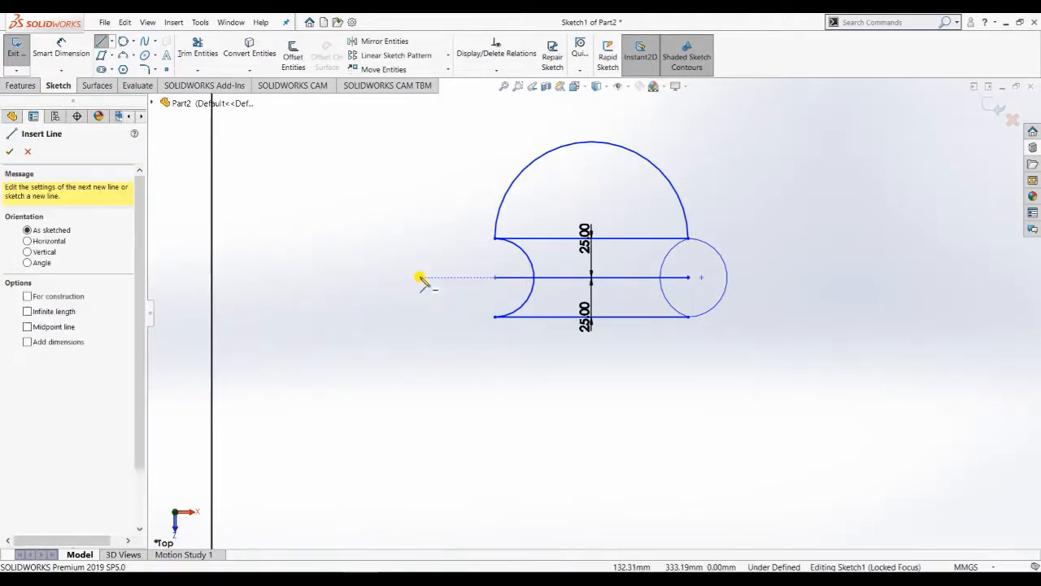
left_click(287, 295)
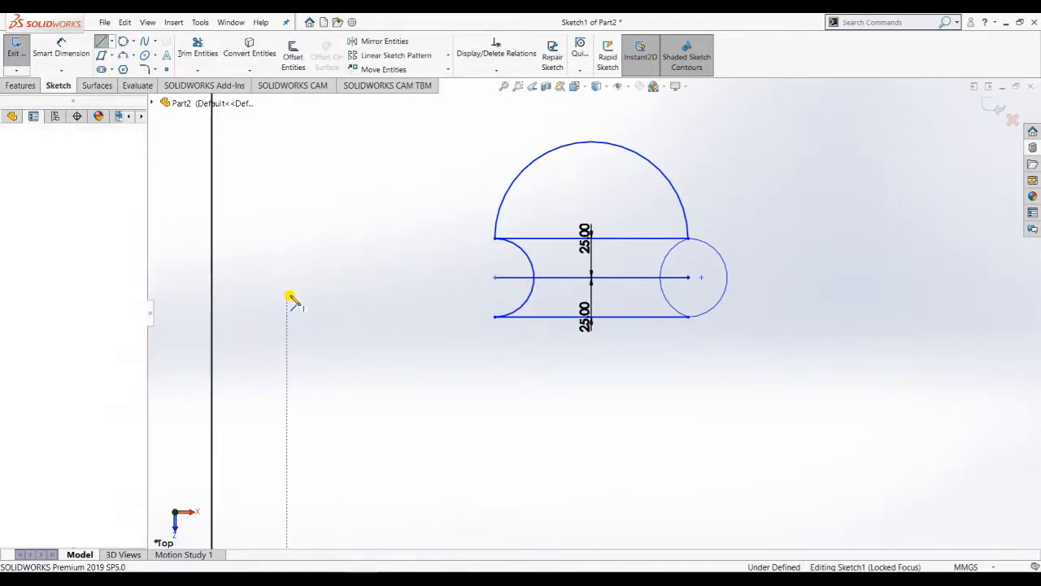
left_click(373, 295)
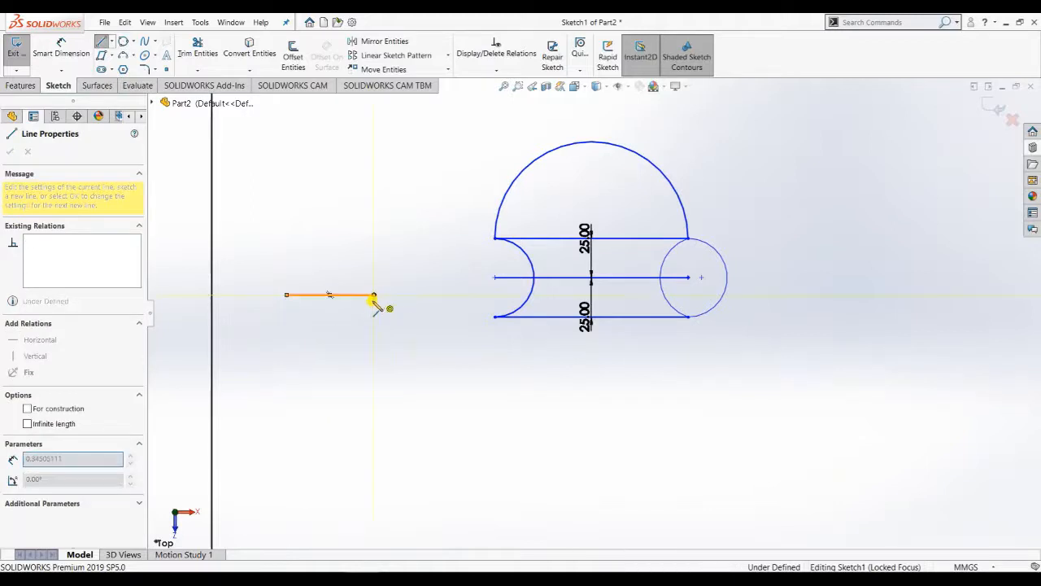
key("Escape")
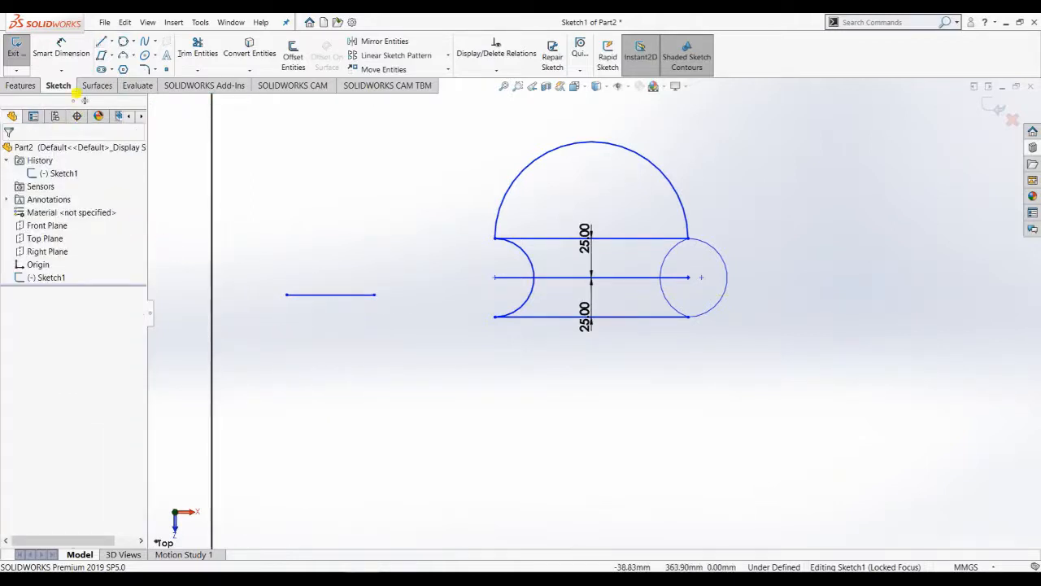
- Sketch a hook-shaped chain of vertical and horizontal lines across the short horizontal line, about 52 mm tall and 27 mm wide
left_click(101, 42)
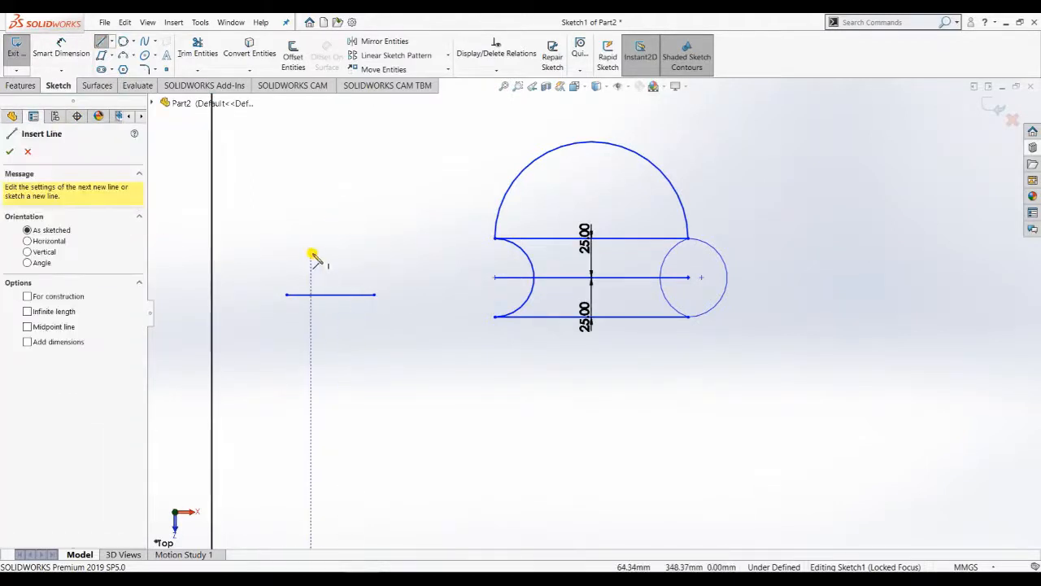
left_click(310, 251)
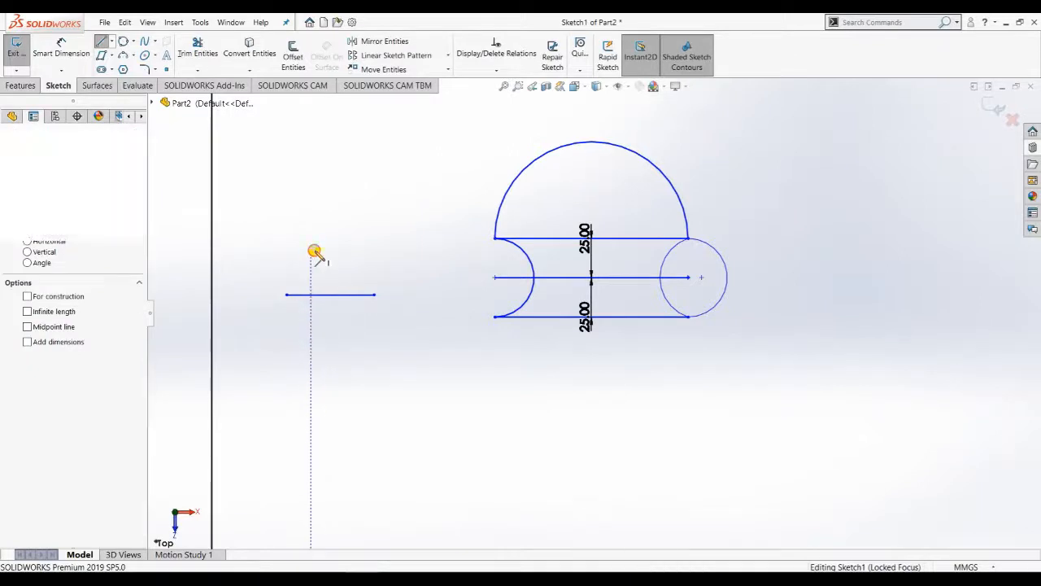
left_click(310, 332)
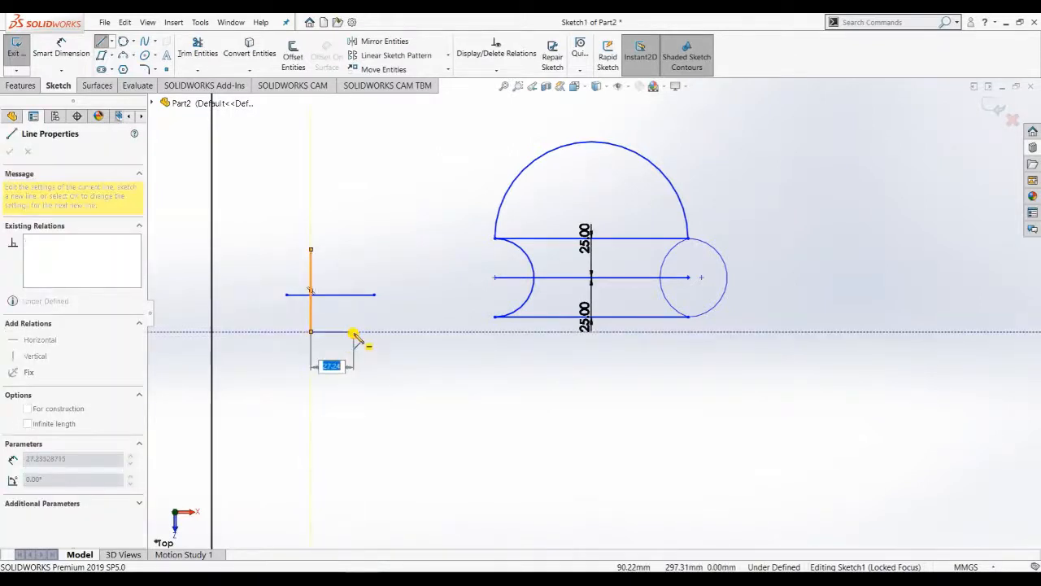
left_click(354, 331)
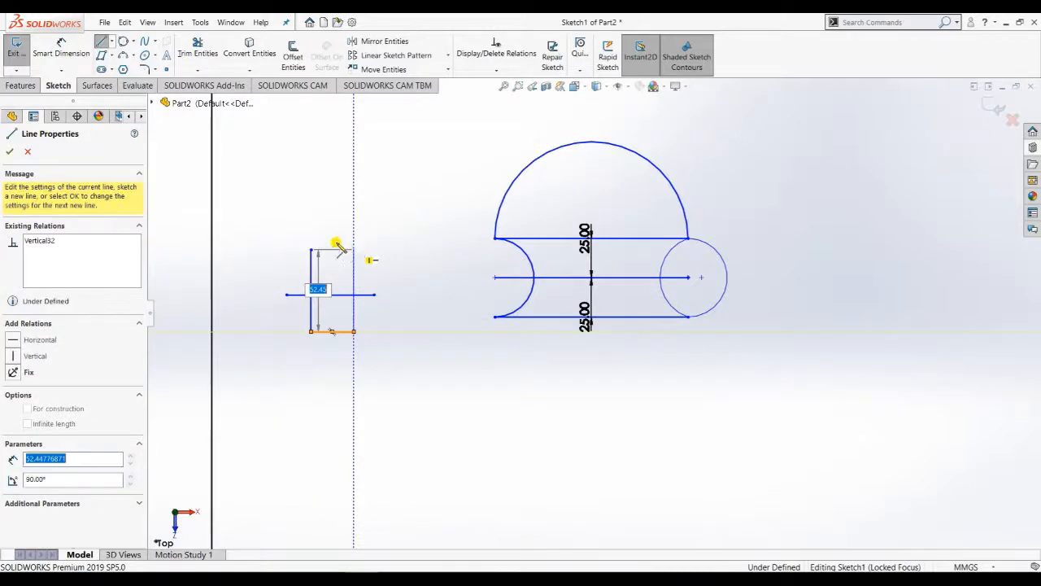
left_click(335, 248)
left_click(332, 249)
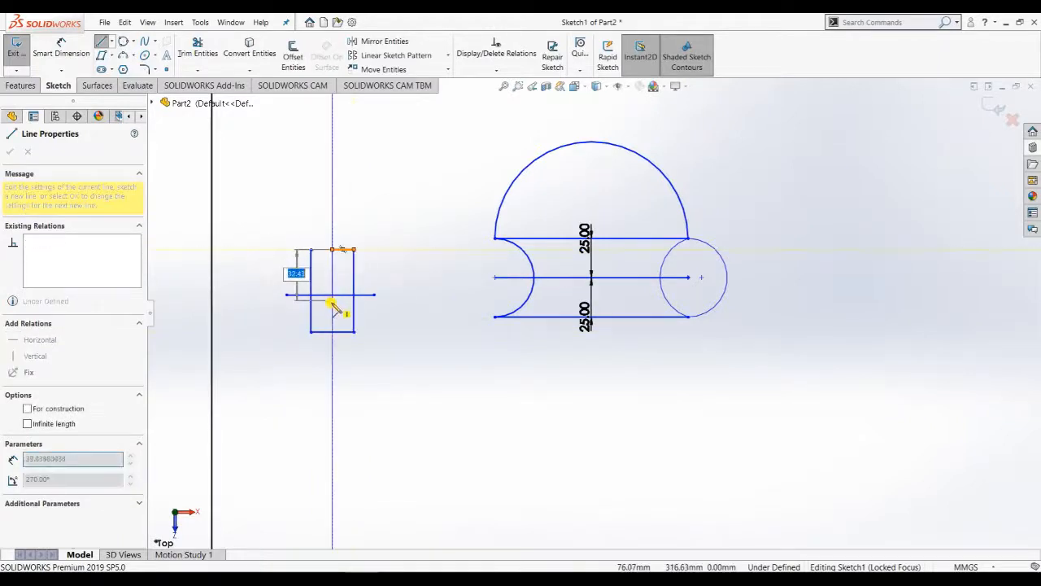
left_click(332, 305)
key("Escape")
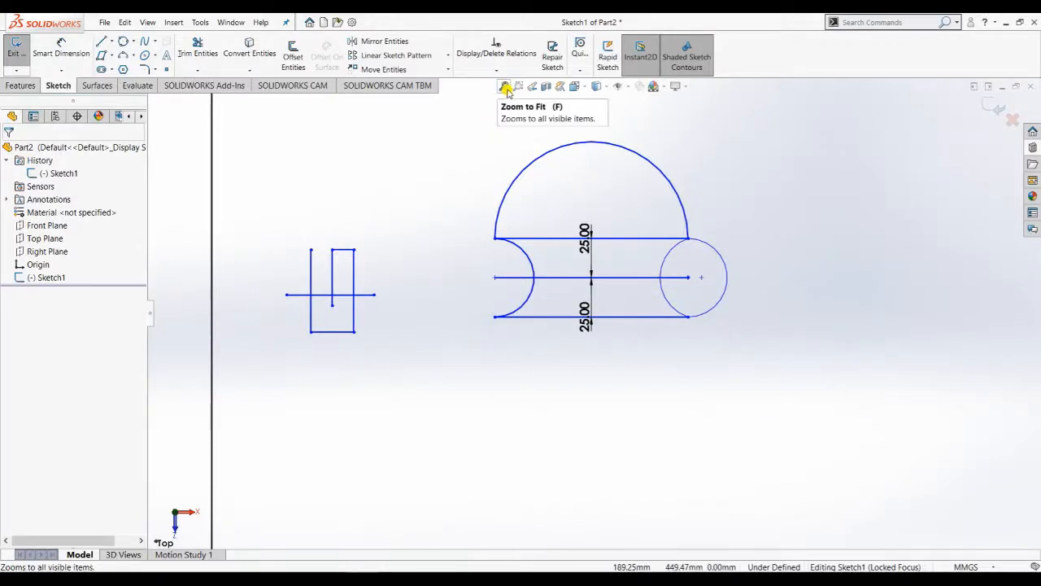
left_click(505, 87)
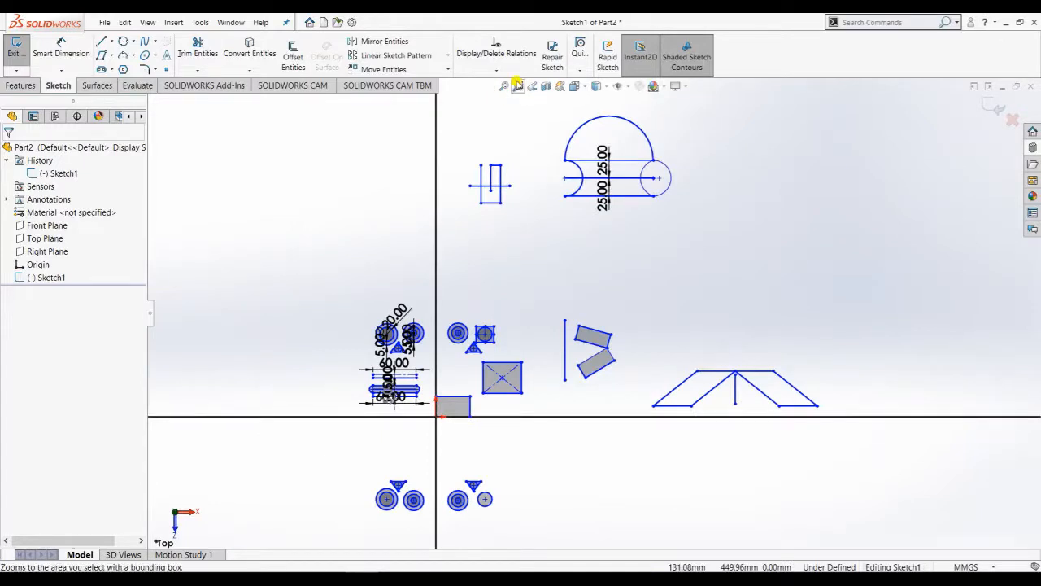
- Corner-trim the horizontal line against the upper part of the hook's left vertical line, and undo the trim
left_click(517, 86)
mouse_move(464, 157)
left_mouse_down()
mouse_move(493, 203)
mouse_move(524, 217)
left_mouse_up()
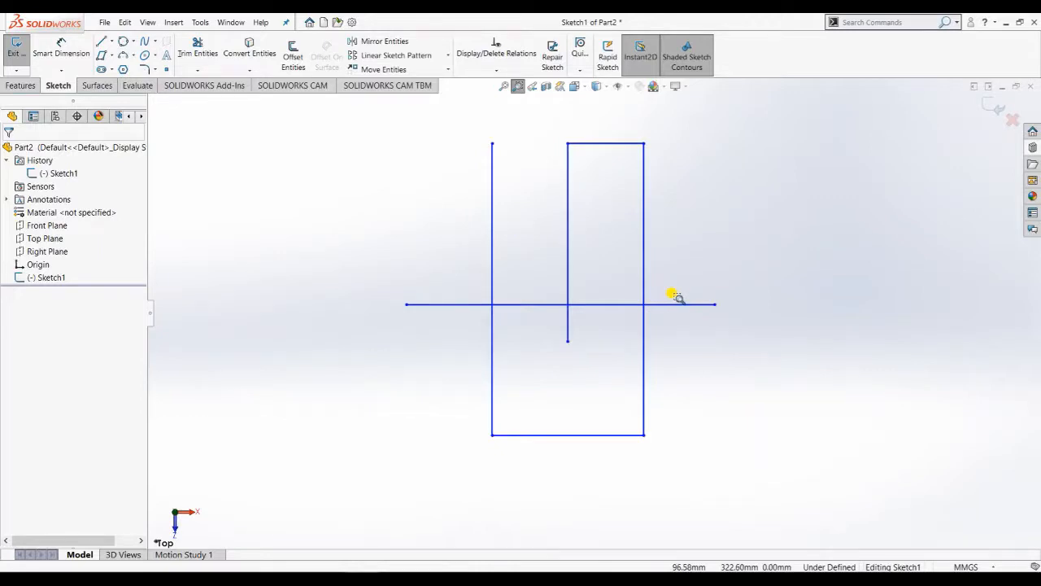
left_click(518, 87)
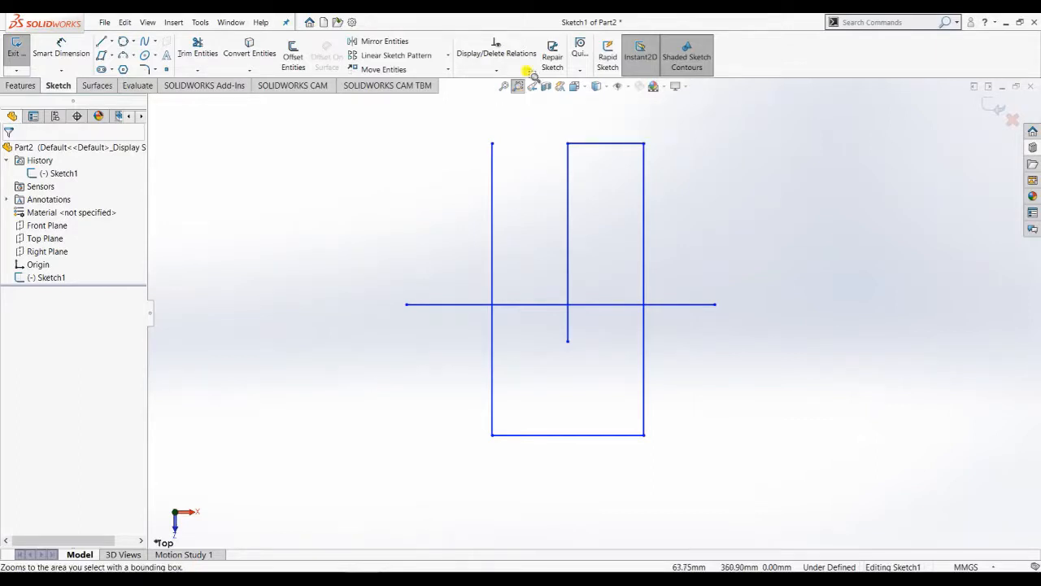
left_click(208, 72)
left_click(202, 81)
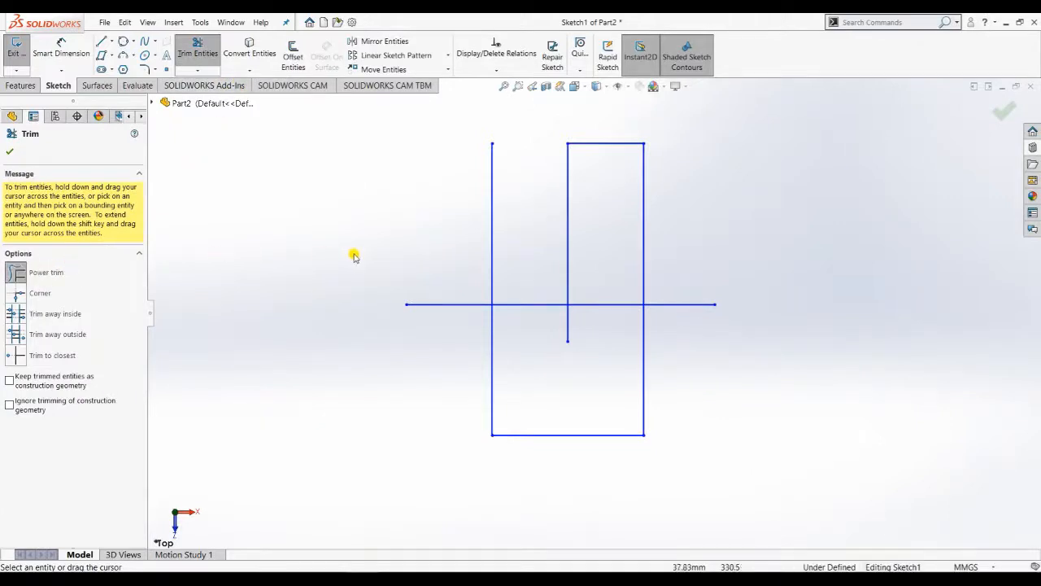
left_click(16, 334)
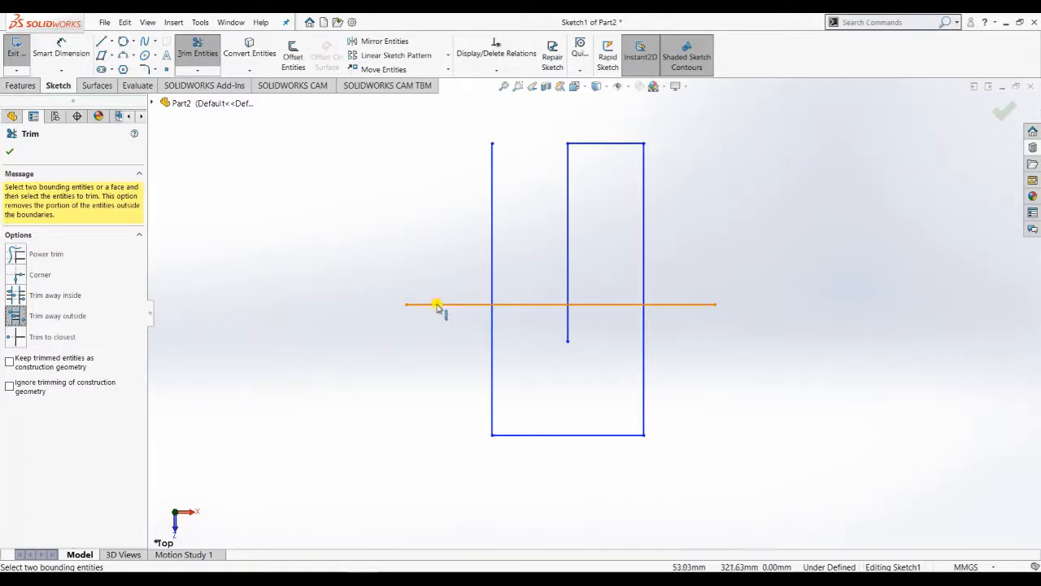
left_click(14, 278)
left_click(433, 305)
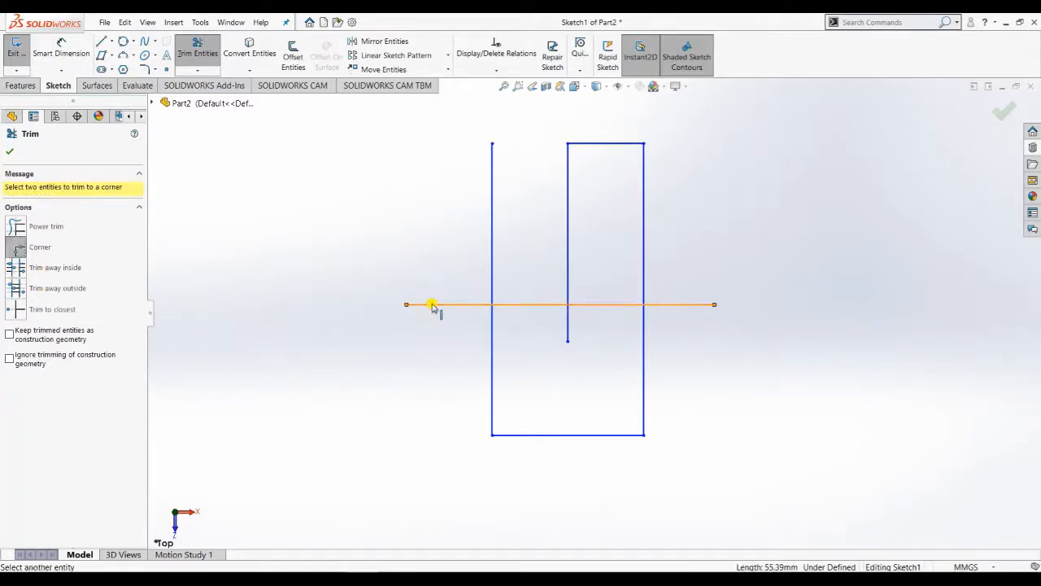
left_click(494, 294)
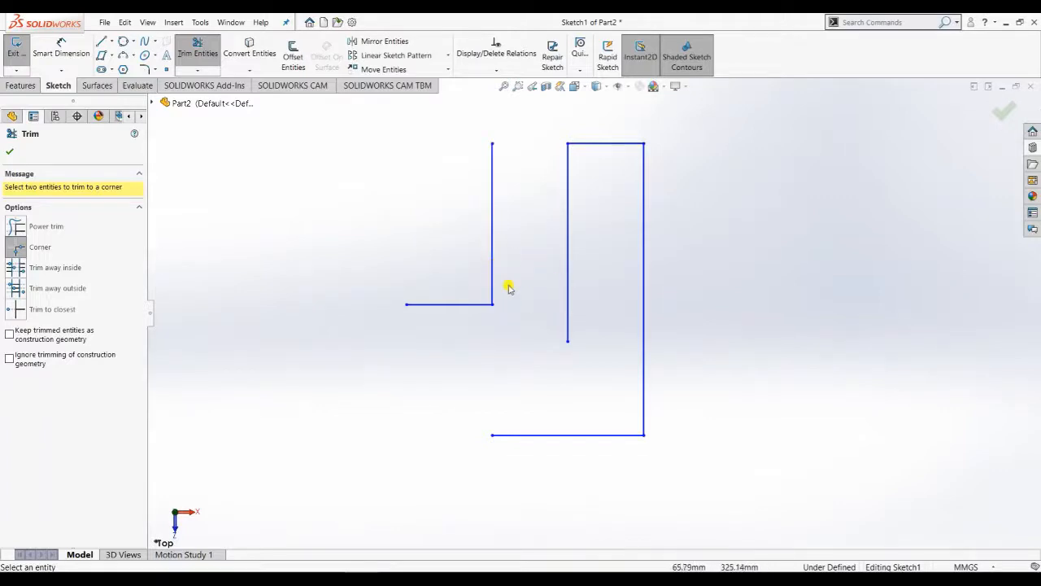
key("Escape")
key("ctrl+z")
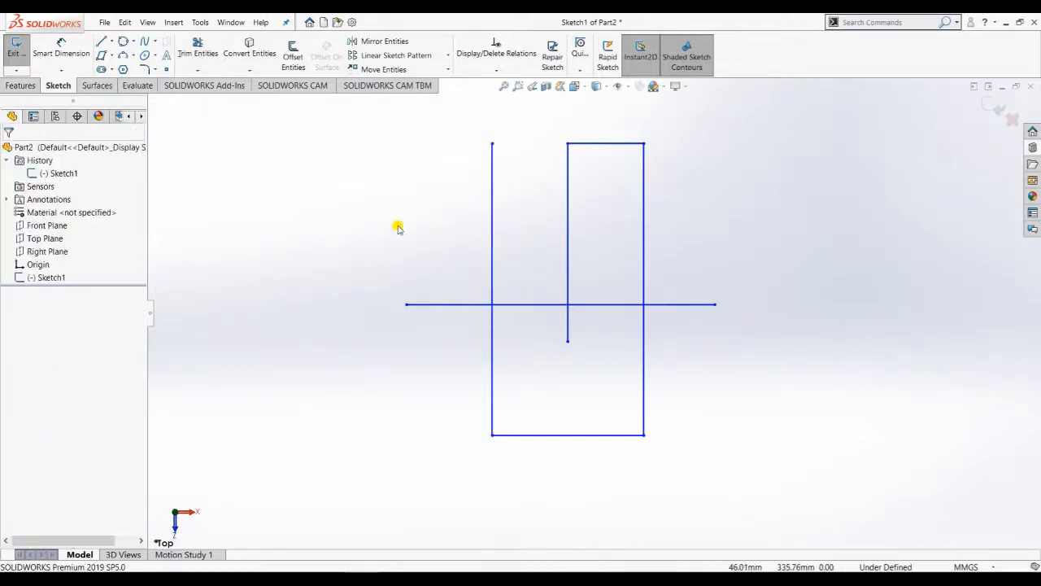
- Corner-trim the horizontal line against the lower part of the hook's left vertical line, and undo the trim
left_click(197, 57)
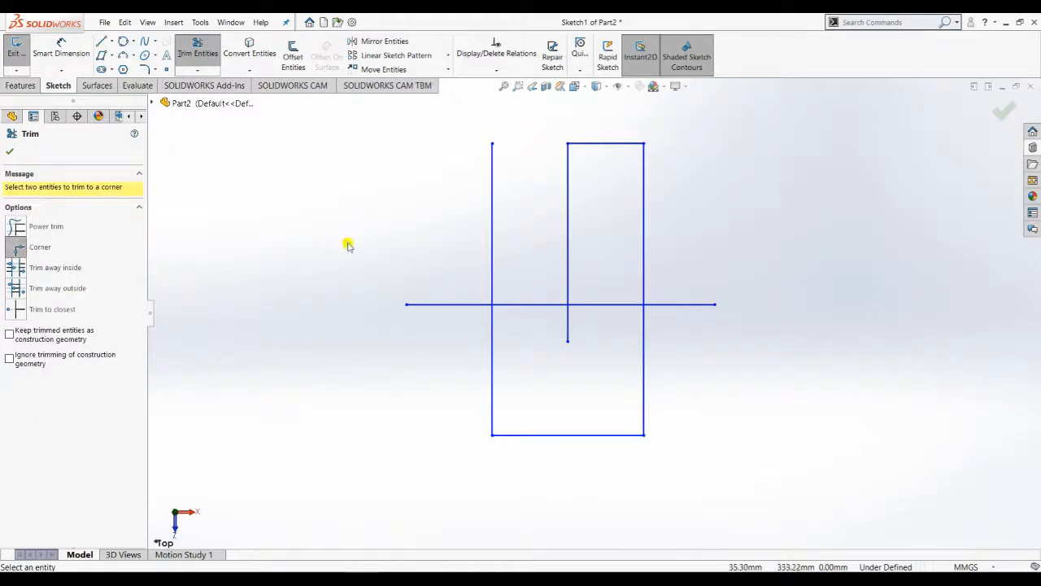
left_click(458, 306)
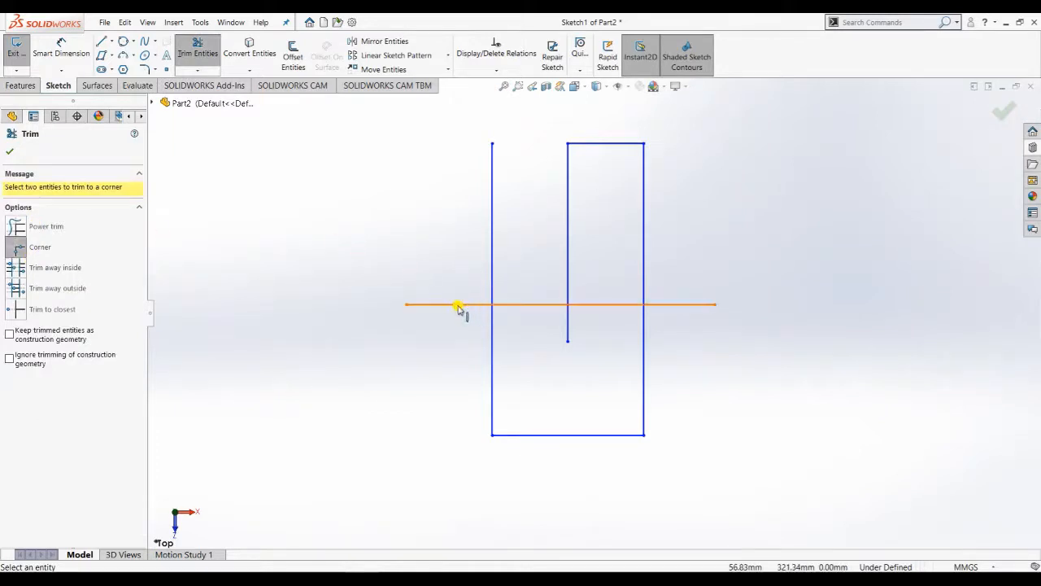
left_click(493, 345)
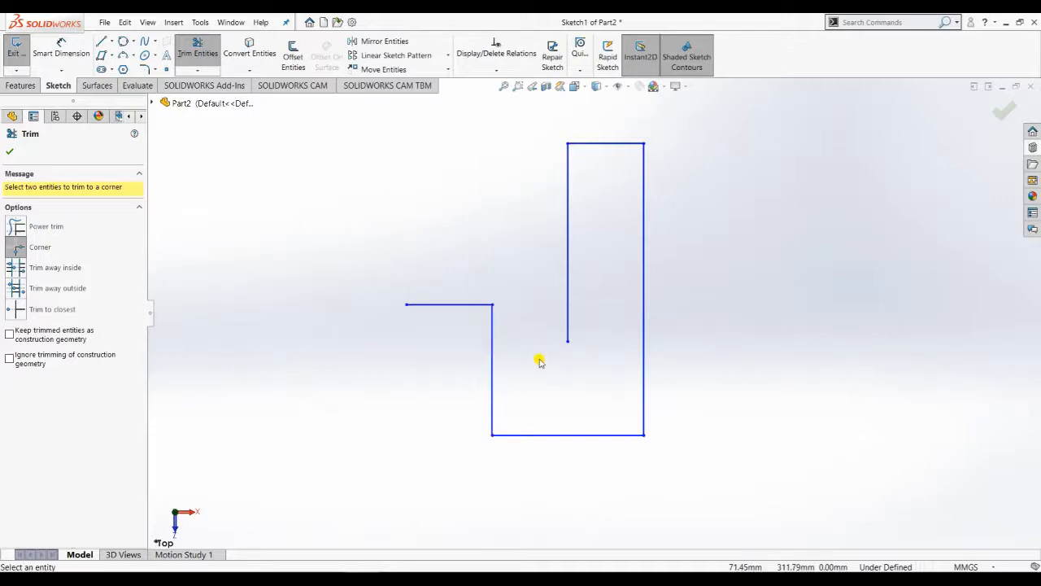
key("Escape")
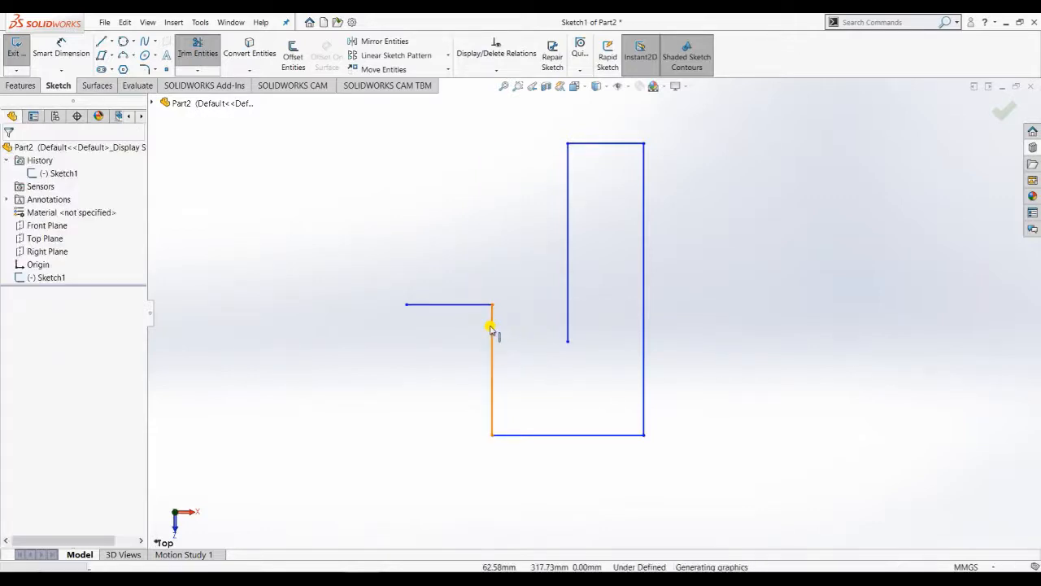
key("ctrl+z")
- Repeat the corner trim keeping the left vertical line's upper part and the horizontal line's left end, and undo it
left_click(197, 51)
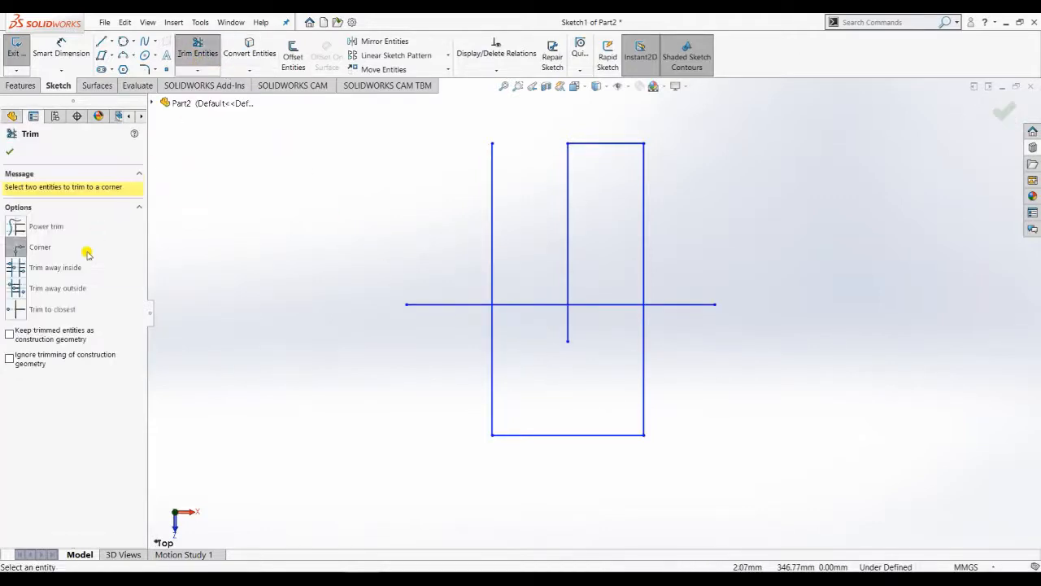
left_click(454, 305)
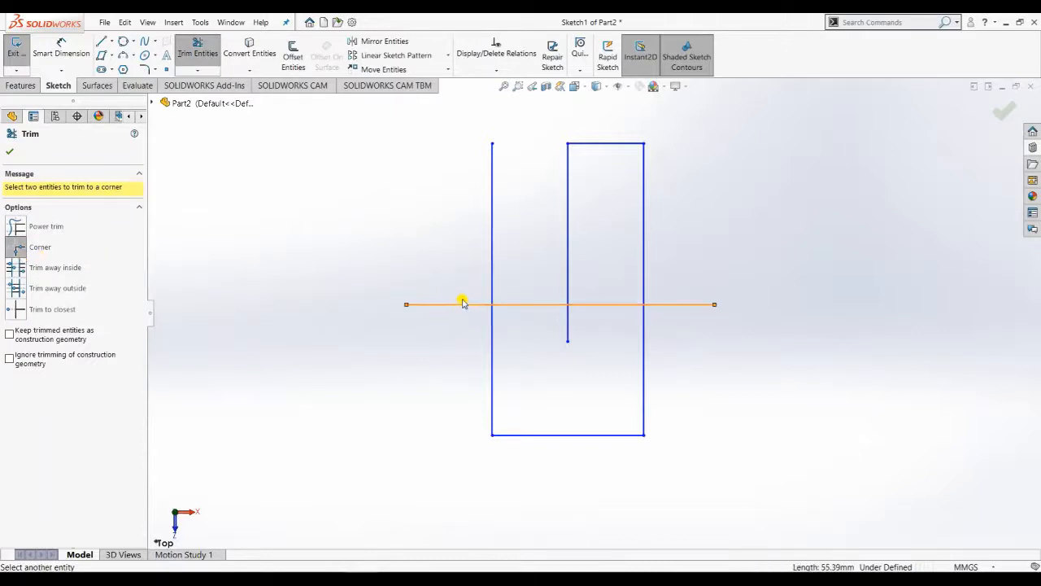
left_click(493, 235)
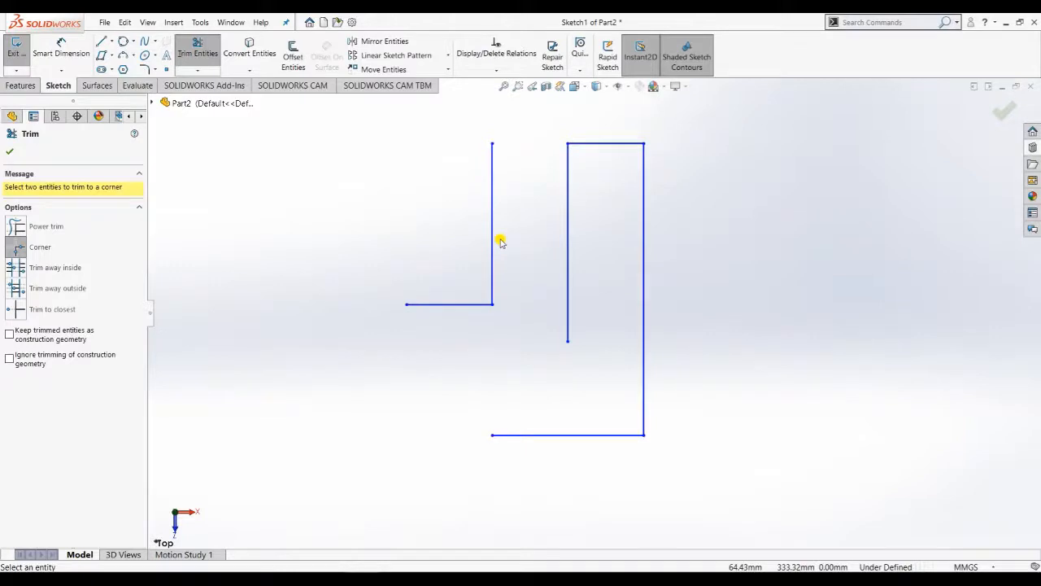
key("ctrl+z")
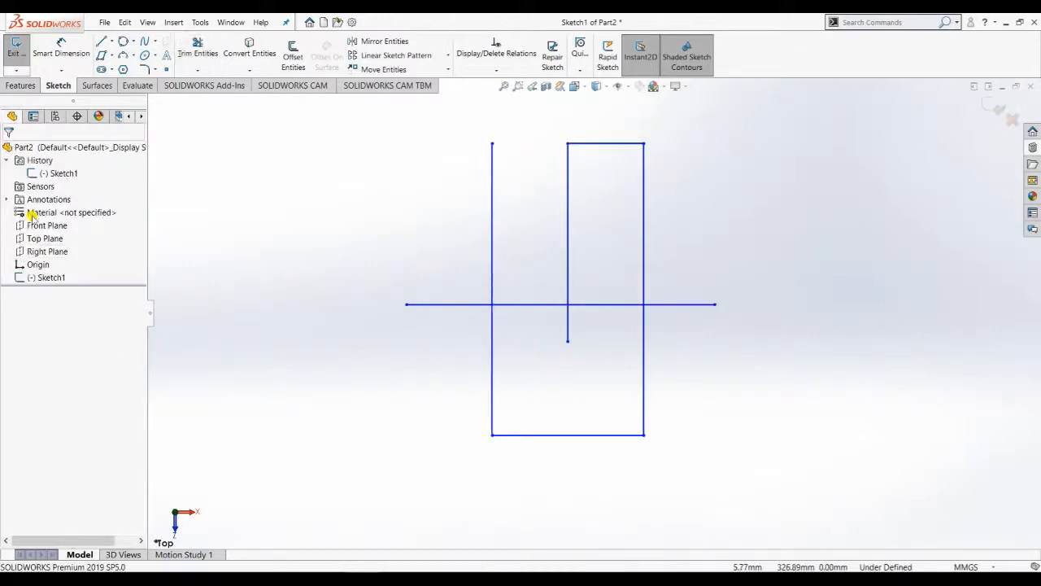
- Try Trim away inside with the crossing horizontal line and left vertical line as boundaries, and leave the trim command
left_click(199, 71)
left_click(207, 81)
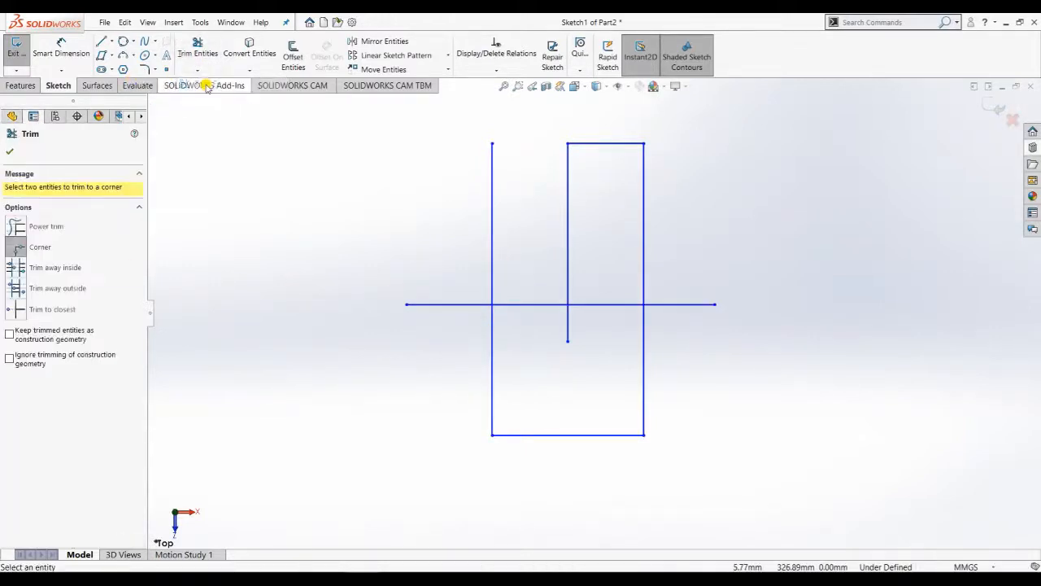
left_click(17, 273)
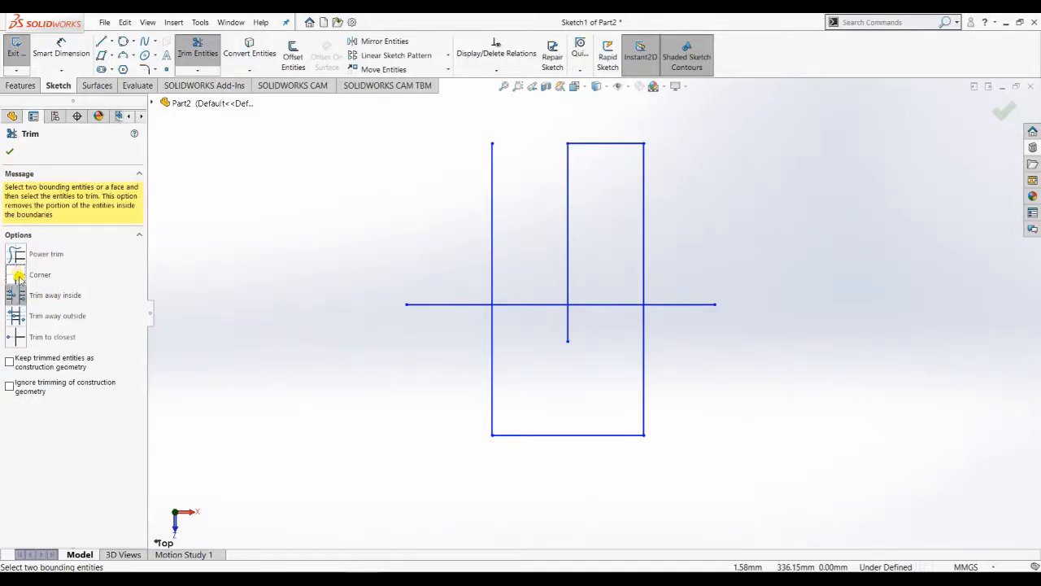
left_click(457, 306)
left_click(492, 275)
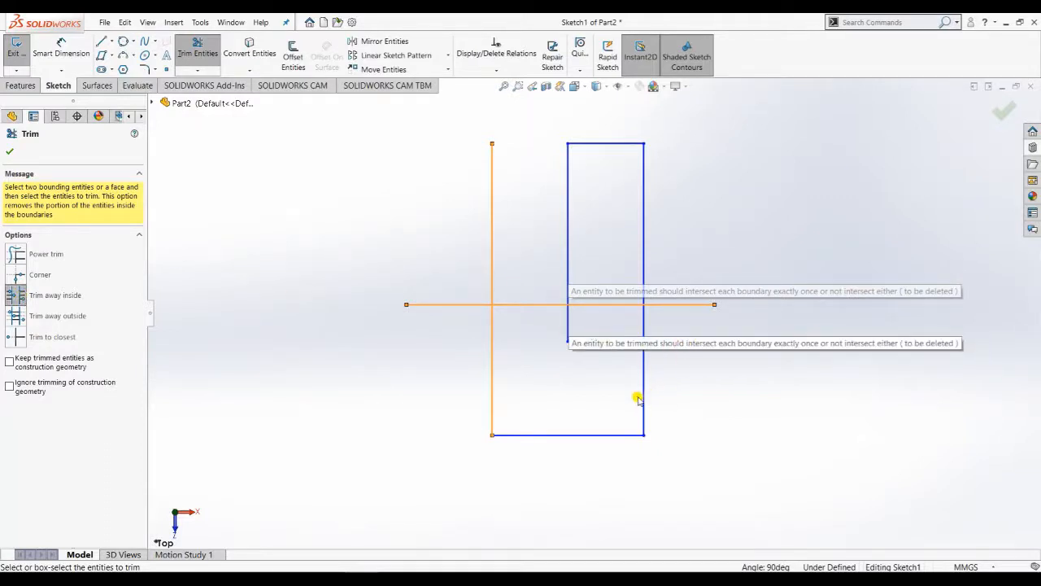
left_click(17, 318)
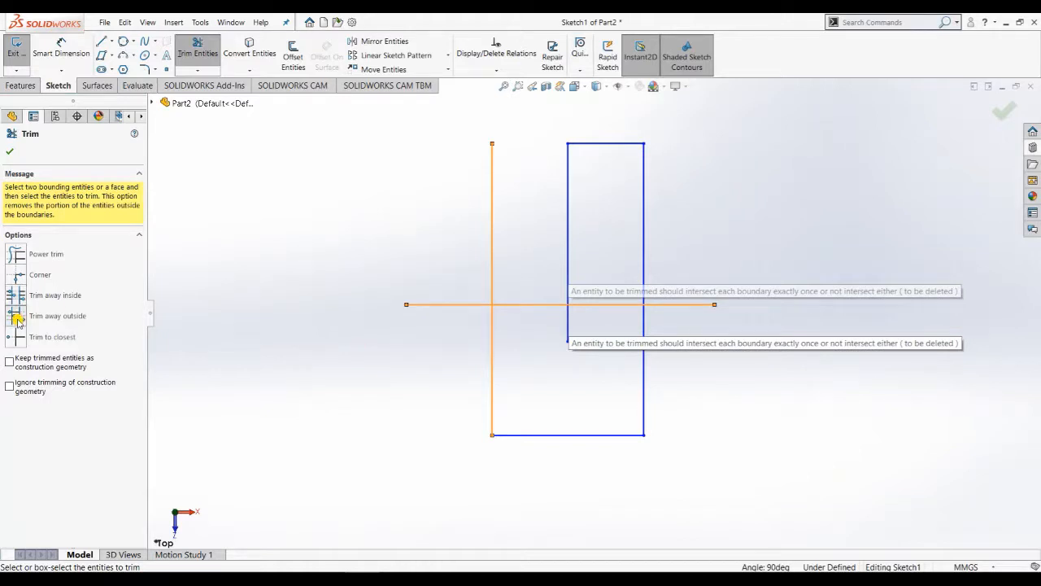
left_click(15, 151)
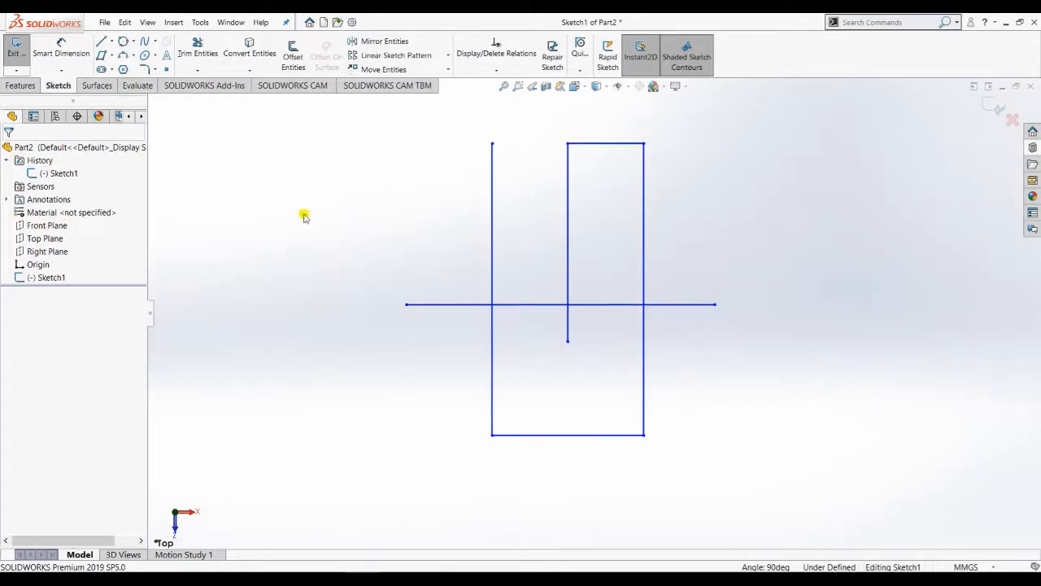
- Sketch a connected line chain: a second horizontal across the hook below the first, short segments down and back left, and a tall vertical beside the hook
left_click(100, 41)
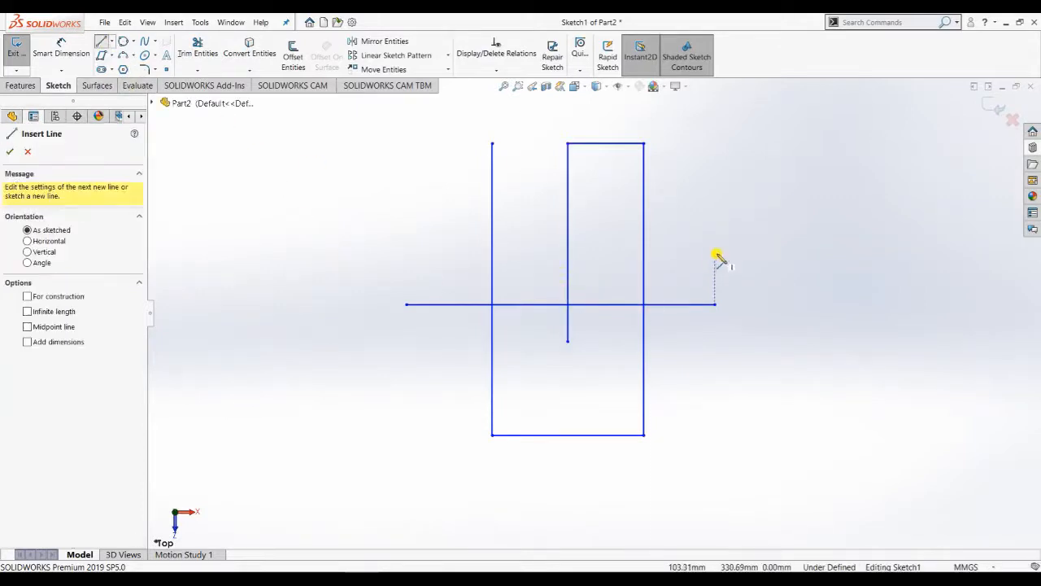
left_click(434, 367)
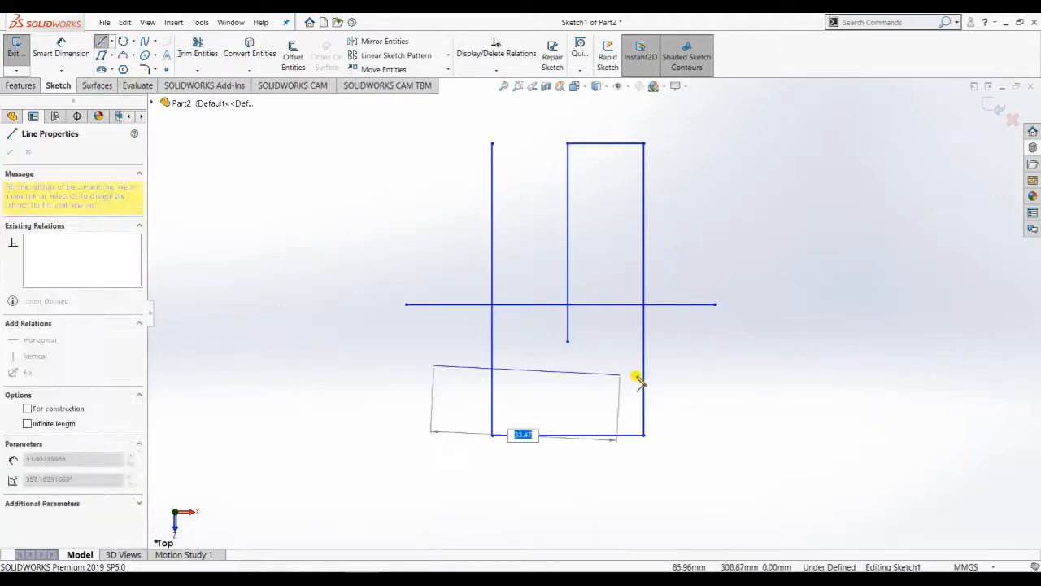
left_click(721, 367)
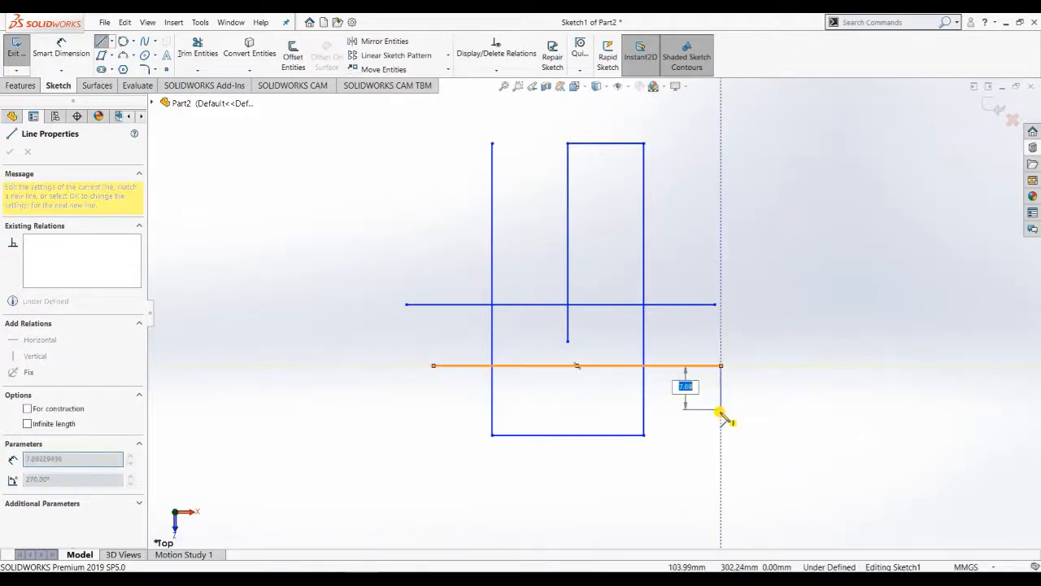
left_click(721, 414)
left_click(672, 414)
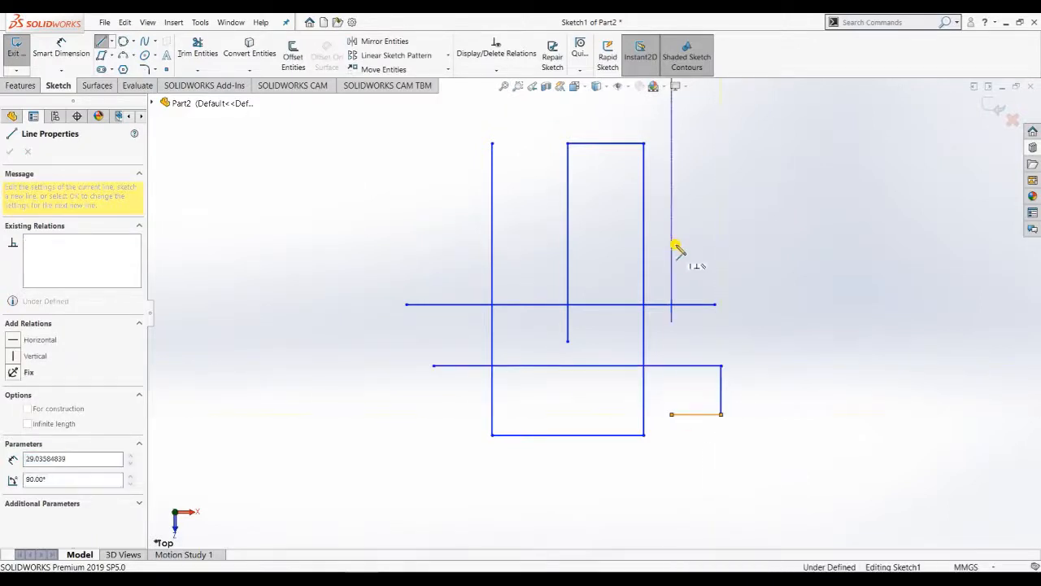
left_click(670, 143)
key("Escape")
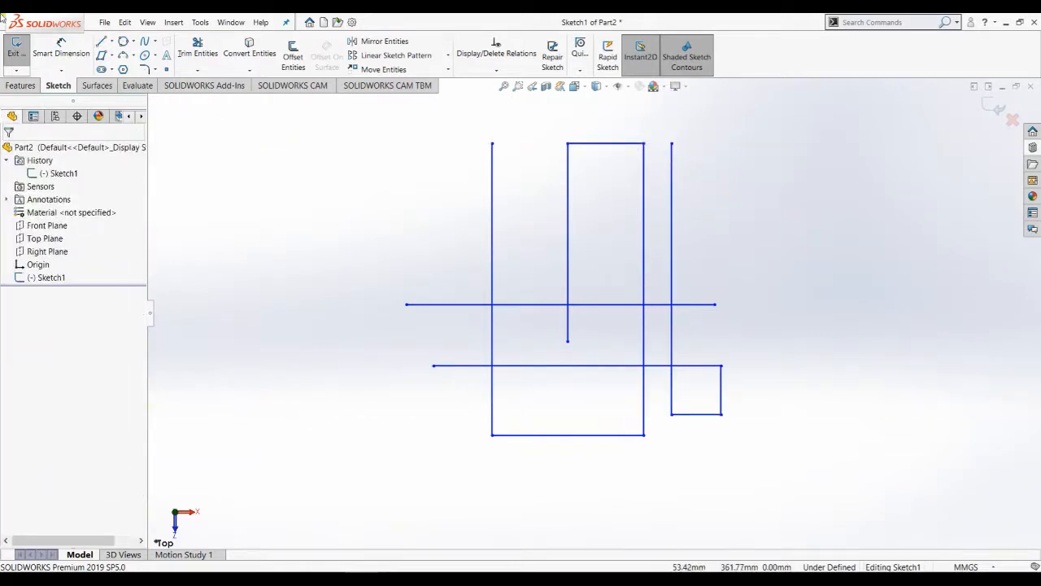
- Try Trim away inside again, picking the upper horizontal line and the left vertical line as boundaries, and drop the selection
left_click(197, 71)
left_click(196, 71)
left_click(195, 71)
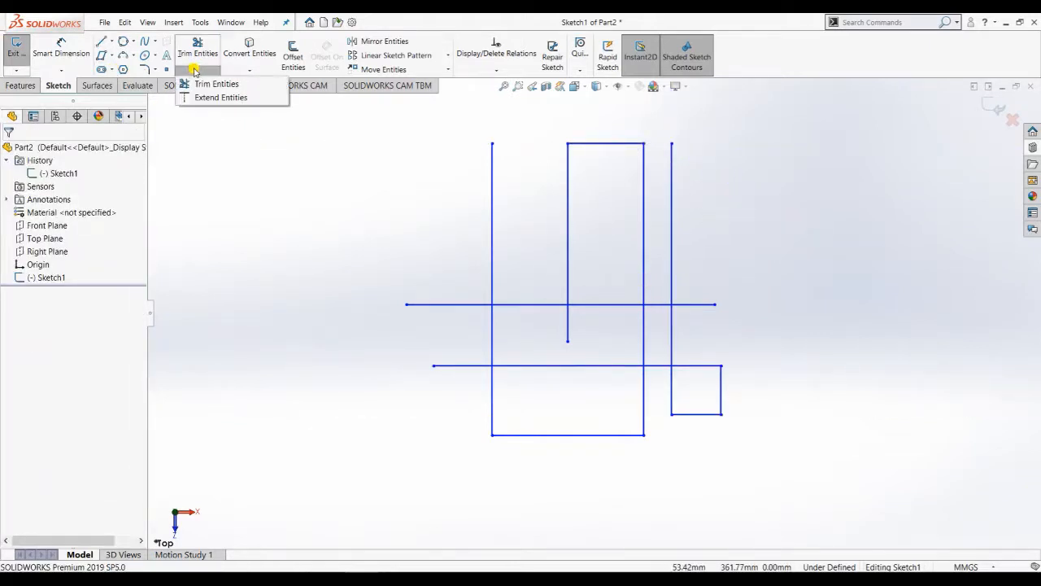
left_click(205, 84)
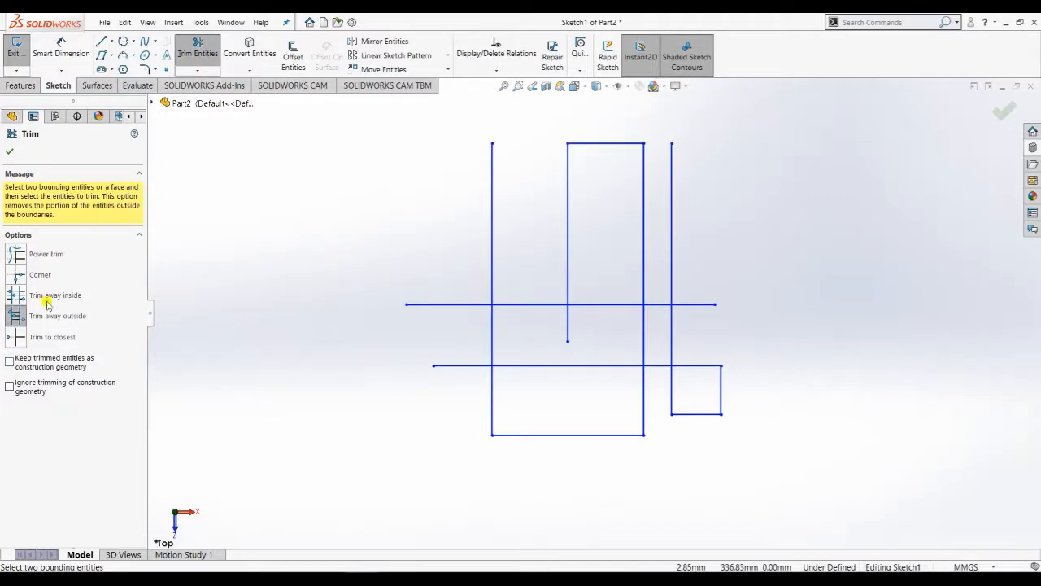
left_click(47, 302)
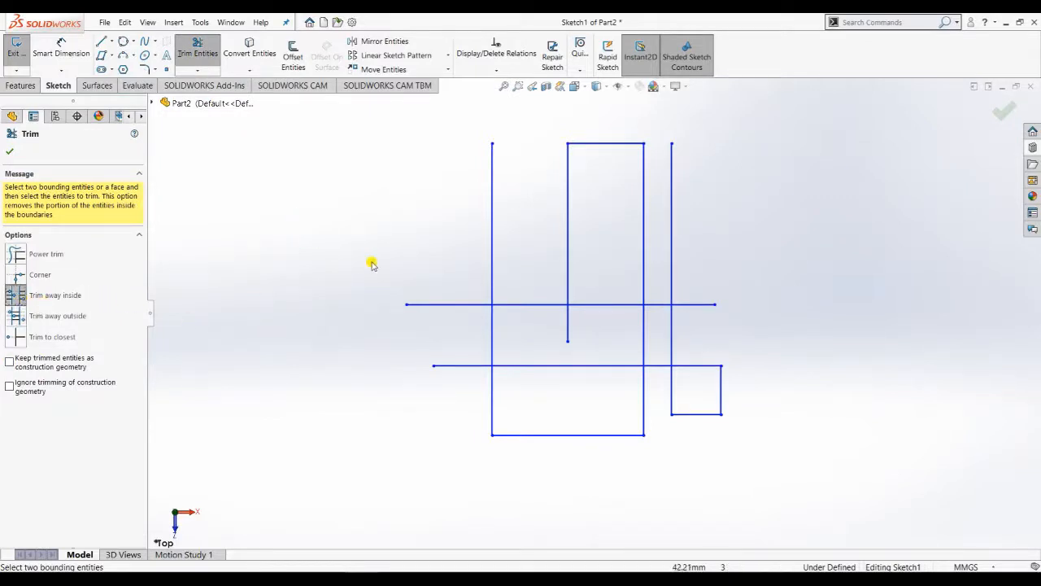
left_click(450, 306)
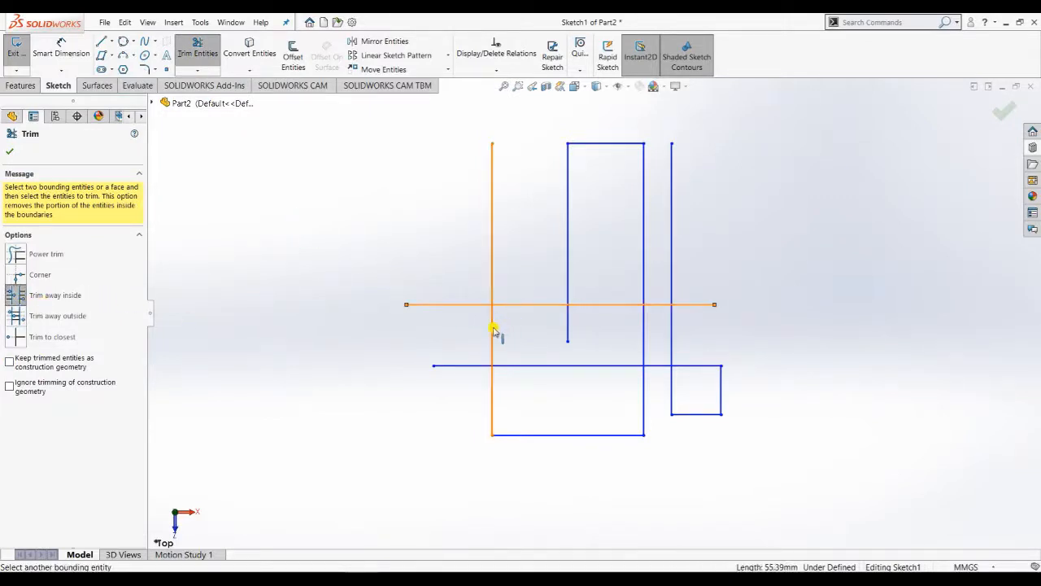
left_click(492, 329)
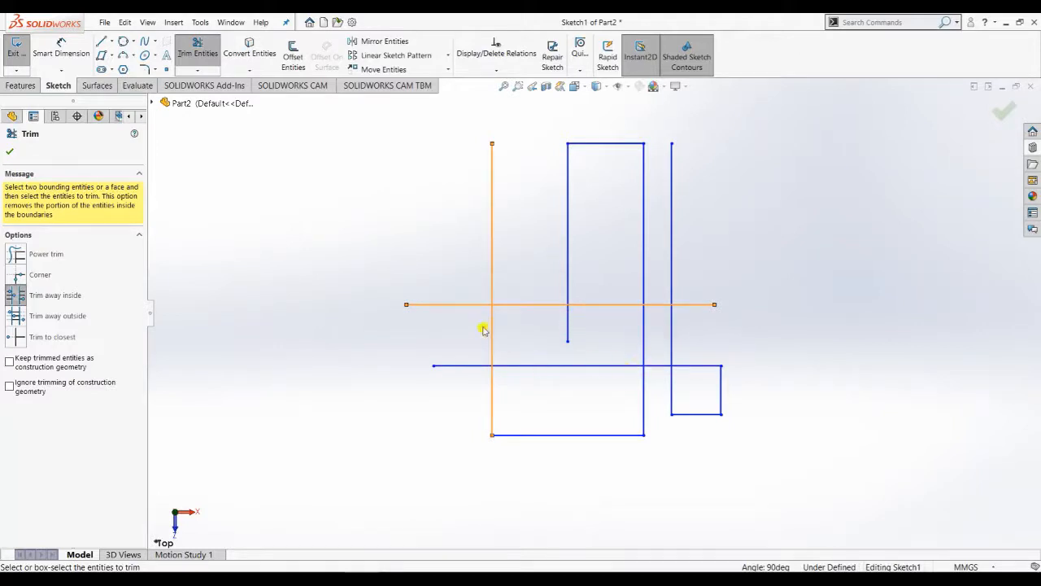
left_click(39, 334)
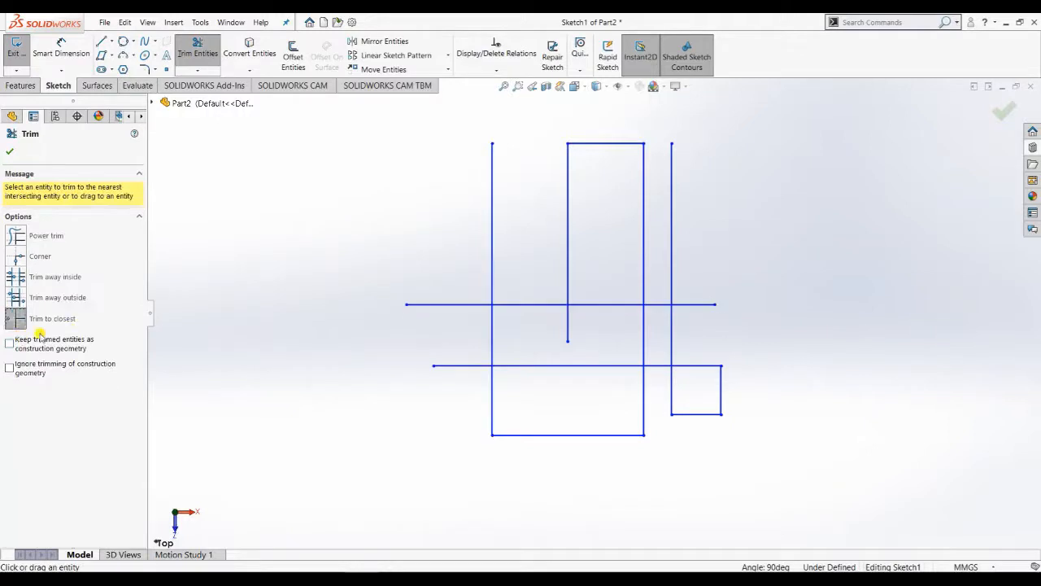
- Trim away the upper horizontal line inside the hook's two long outer verticals as boundaries, and undo the trim
left_click(15, 278)
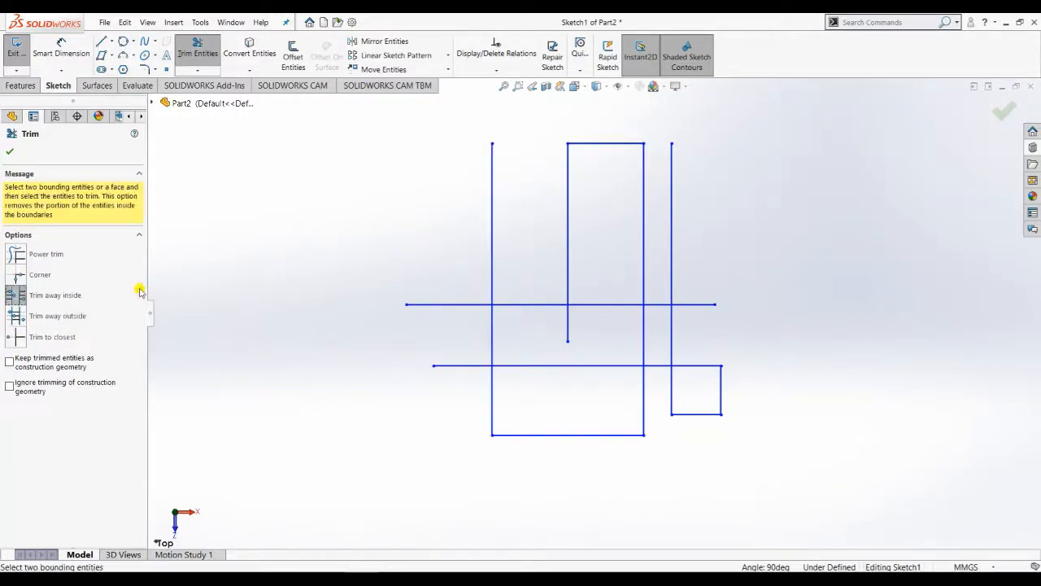
left_click(493, 318)
left_click(644, 319)
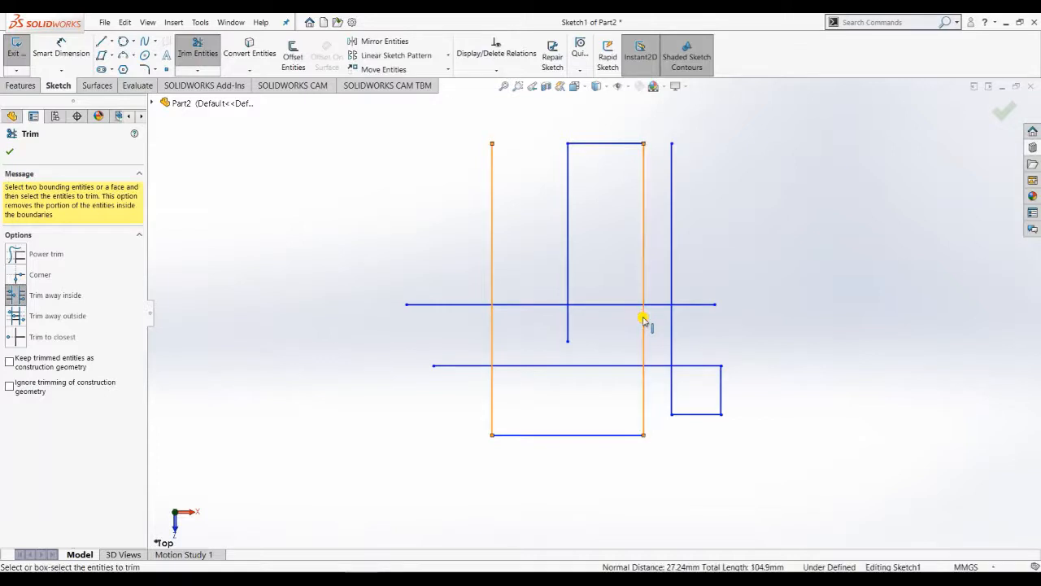
left_click(610, 306)
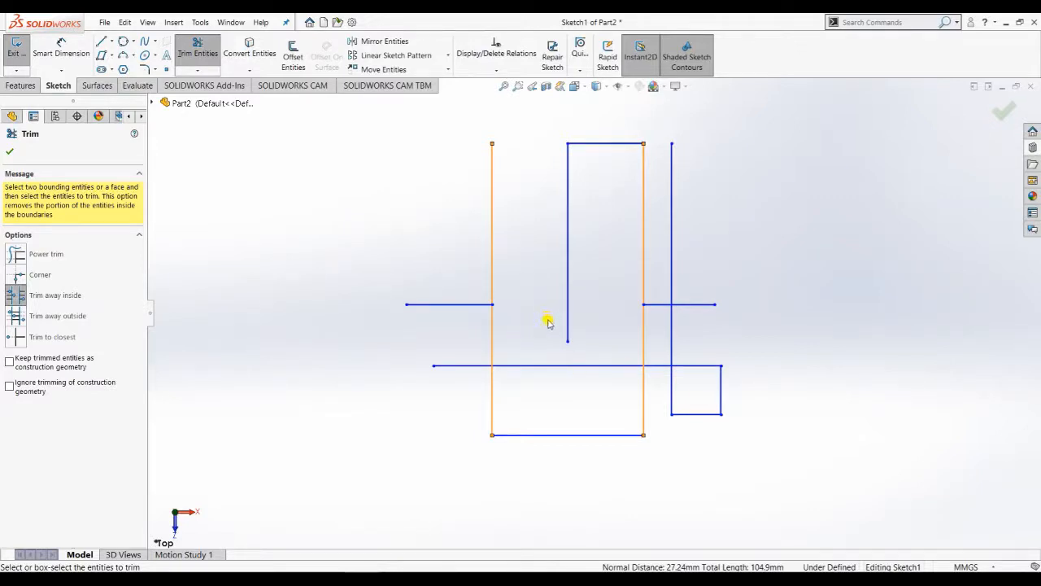
key("ctrl+z")
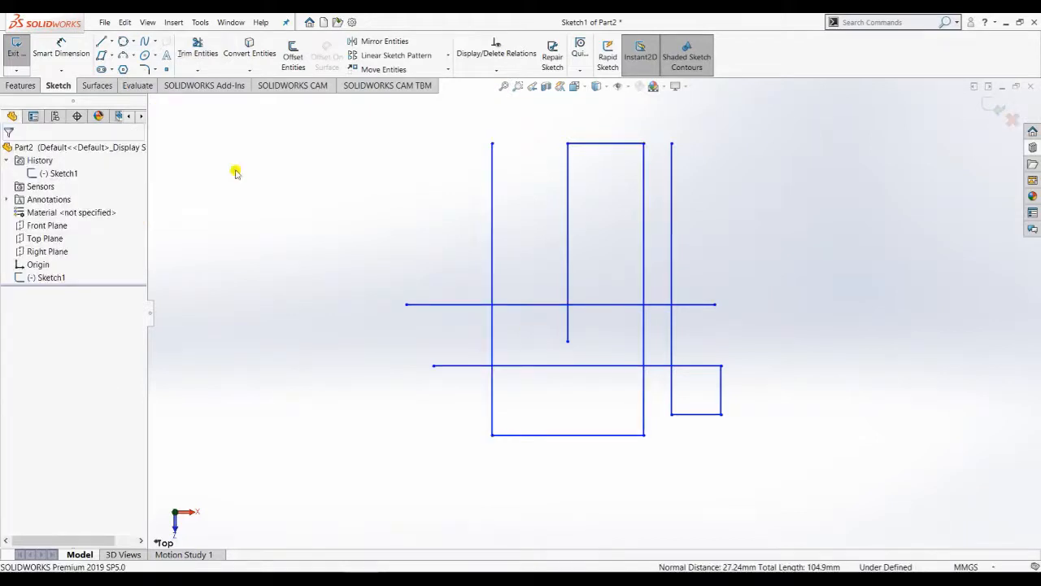
- Trim away the lower horizontal line inside the two long outer verticals of the hook, and undo the trim
left_click(197, 50)
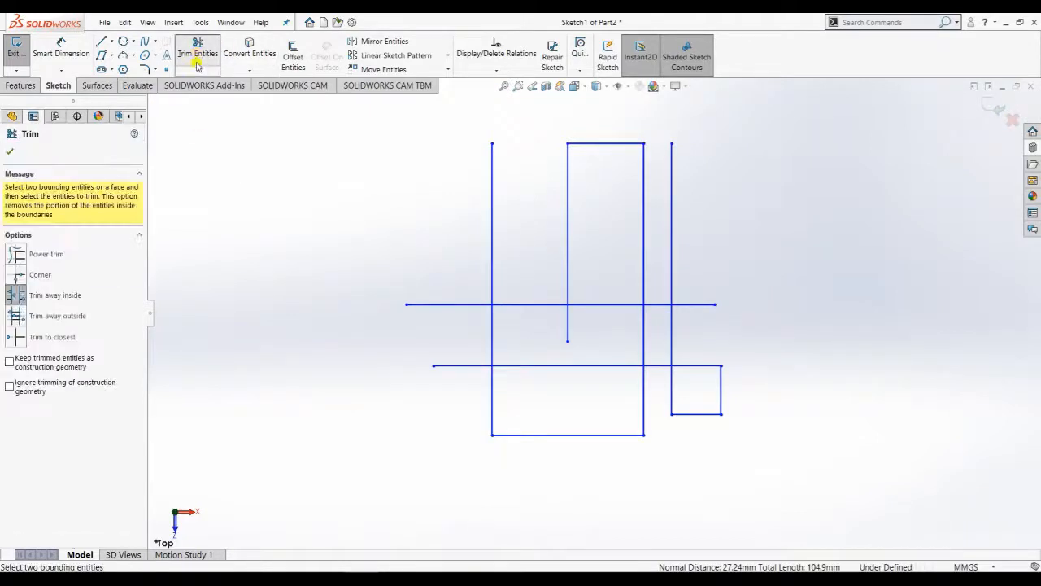
left_click(13, 294)
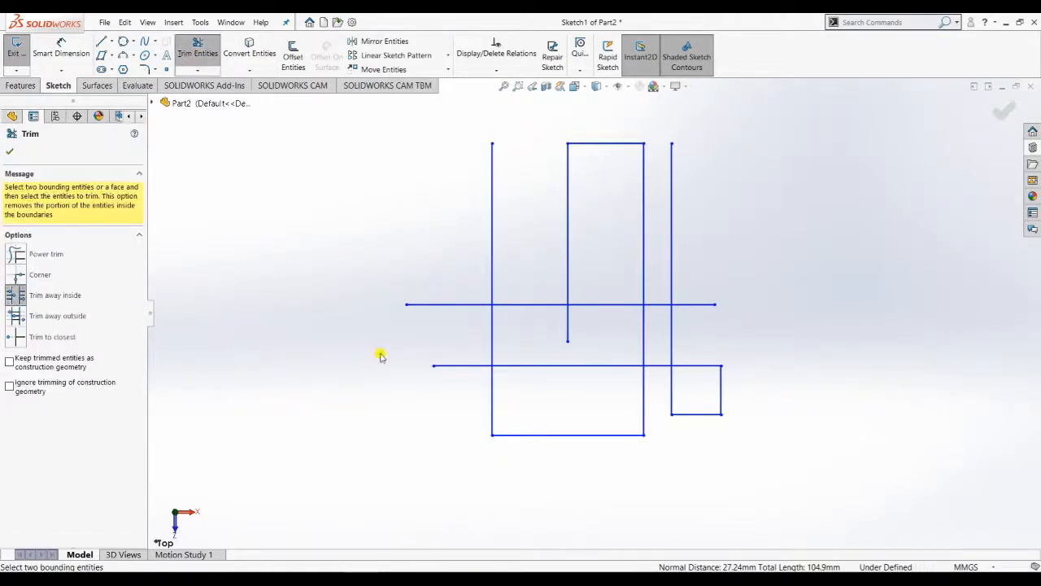
left_click(492, 334)
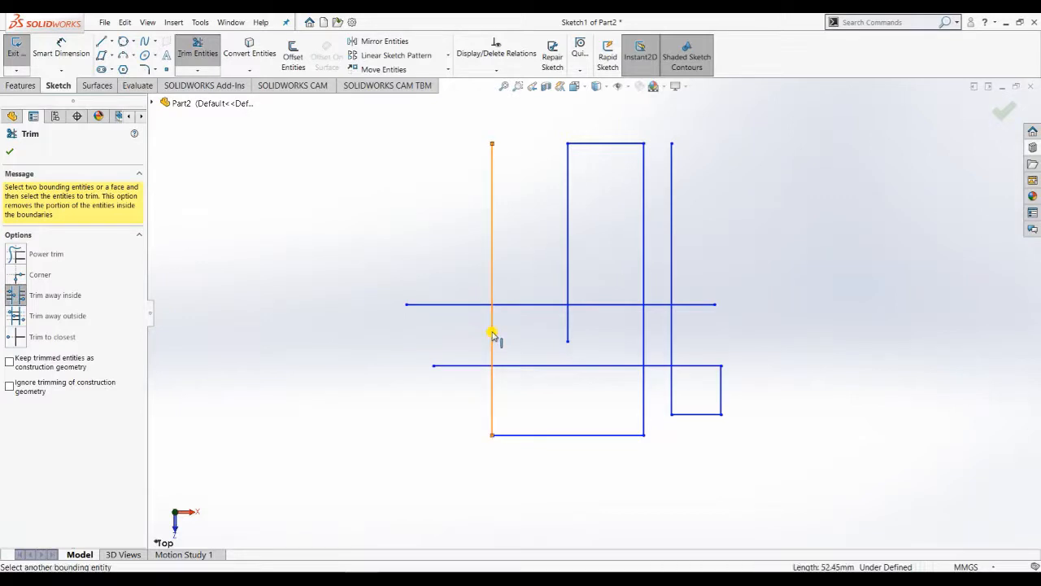
left_click(644, 337)
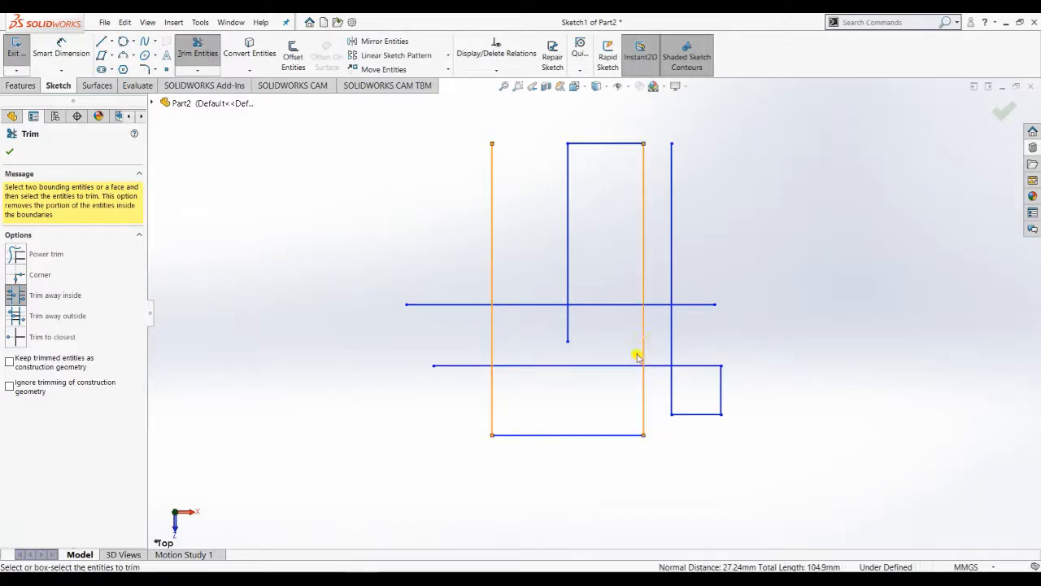
left_click(589, 366)
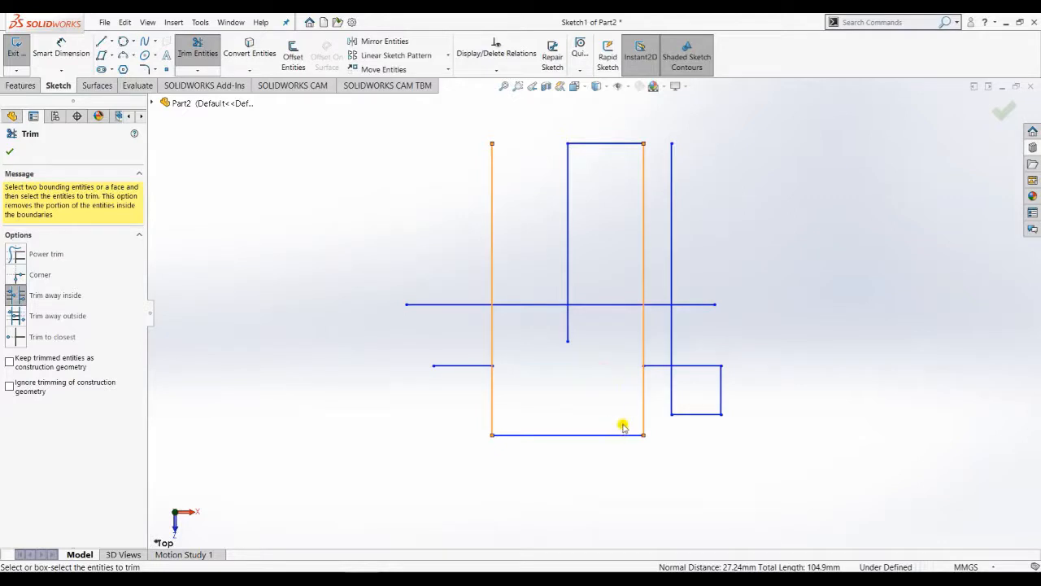
key("Escape")
key("ctrl+z")
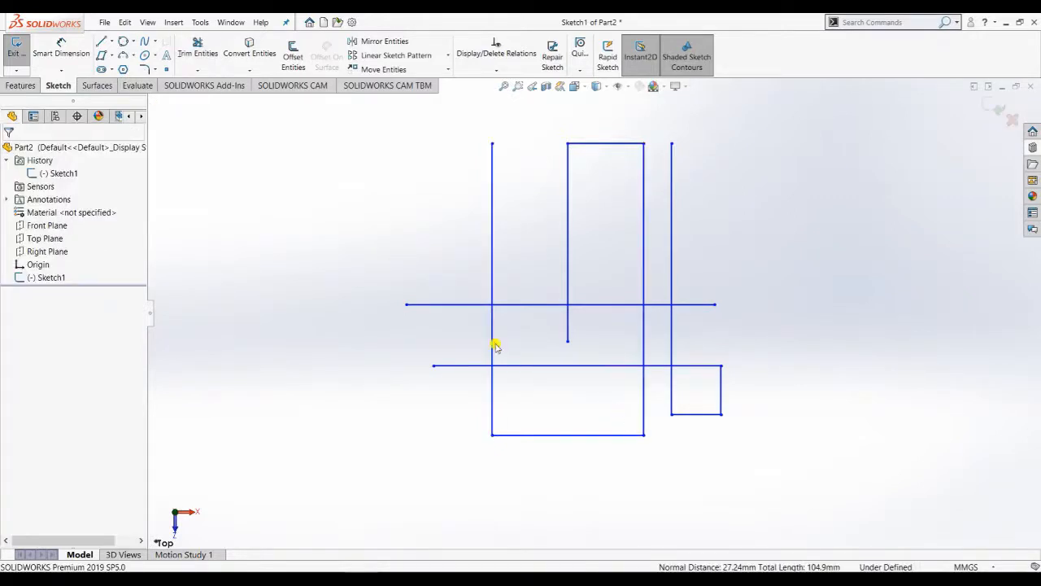
- Use Trim away outside on the upper horizontal line with the hook's two long verticals as boundaries, and undo it
left_click(202, 73)
left_click(203, 83)
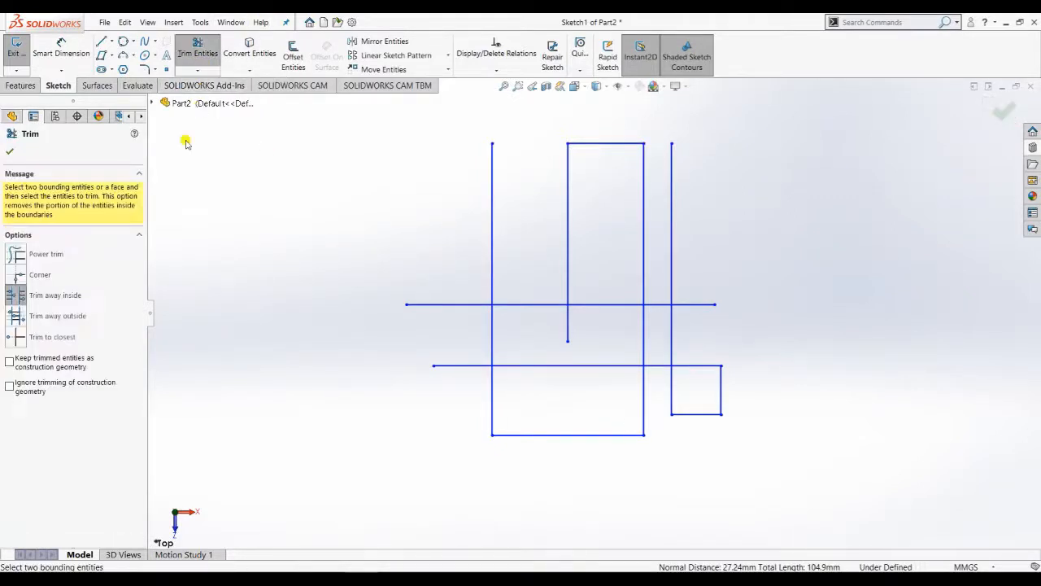
left_click(18, 316)
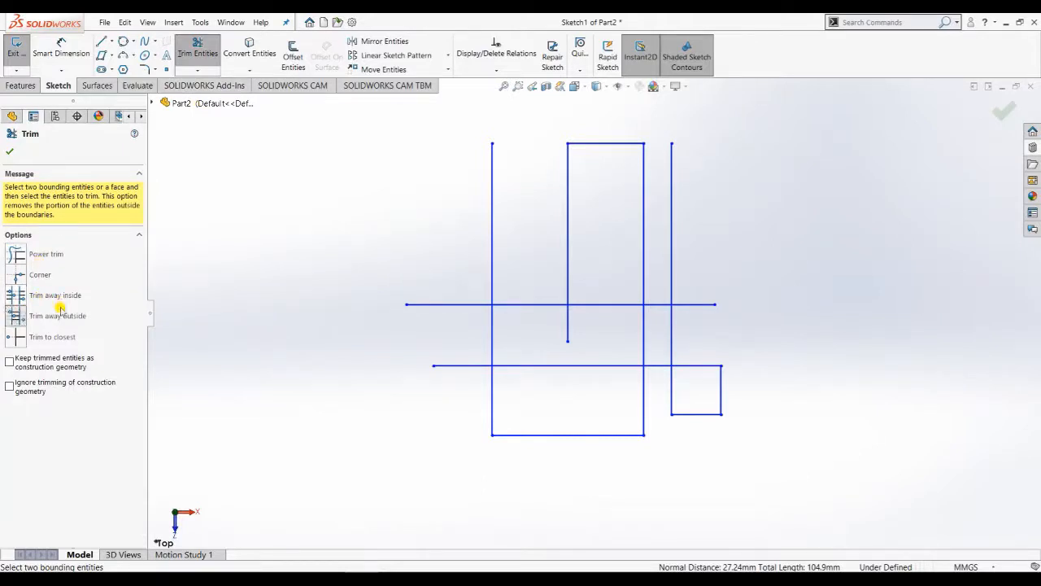
left_click(493, 277)
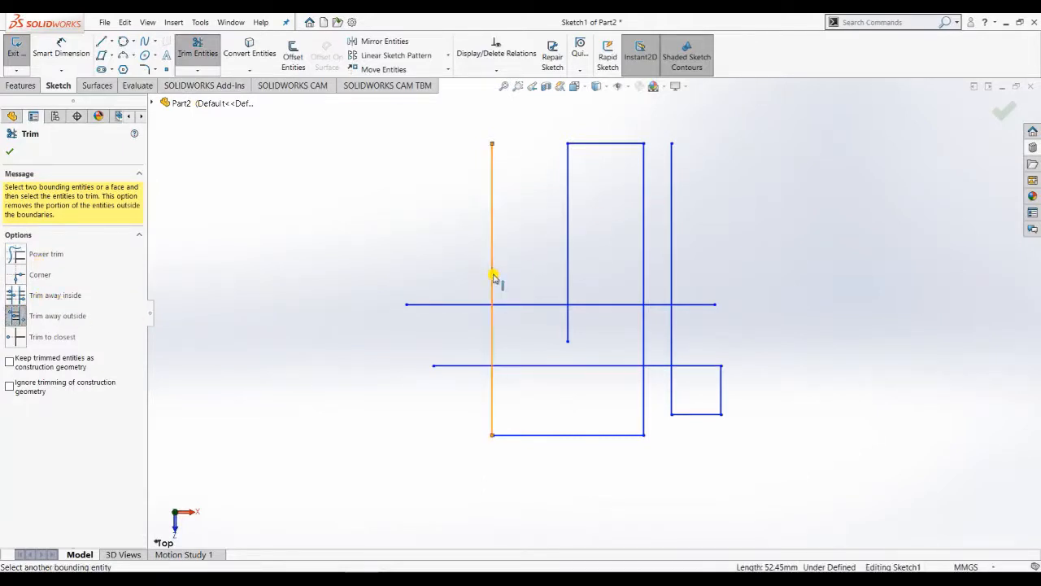
left_click(644, 272)
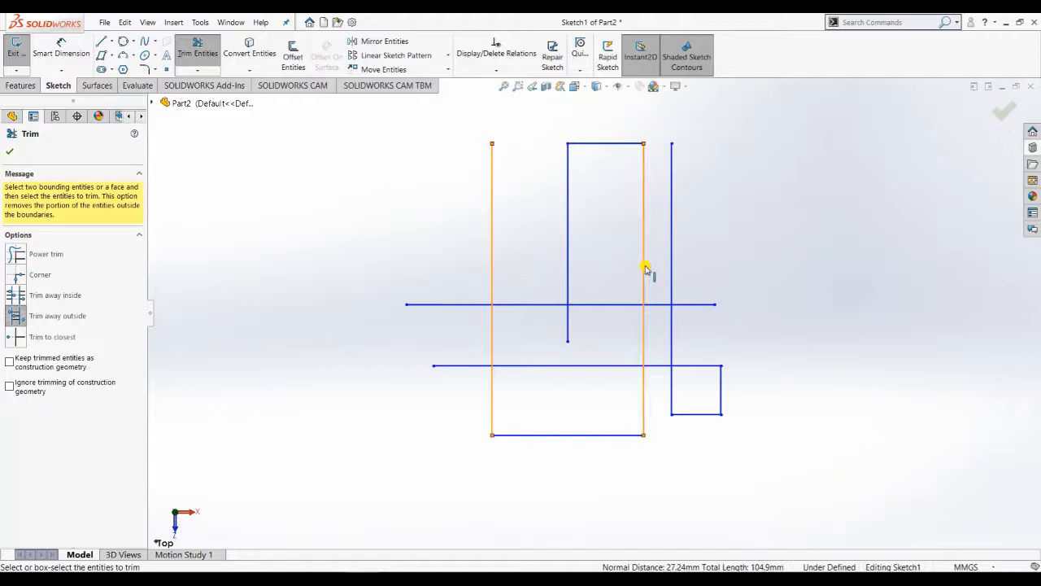
left_click(440, 303)
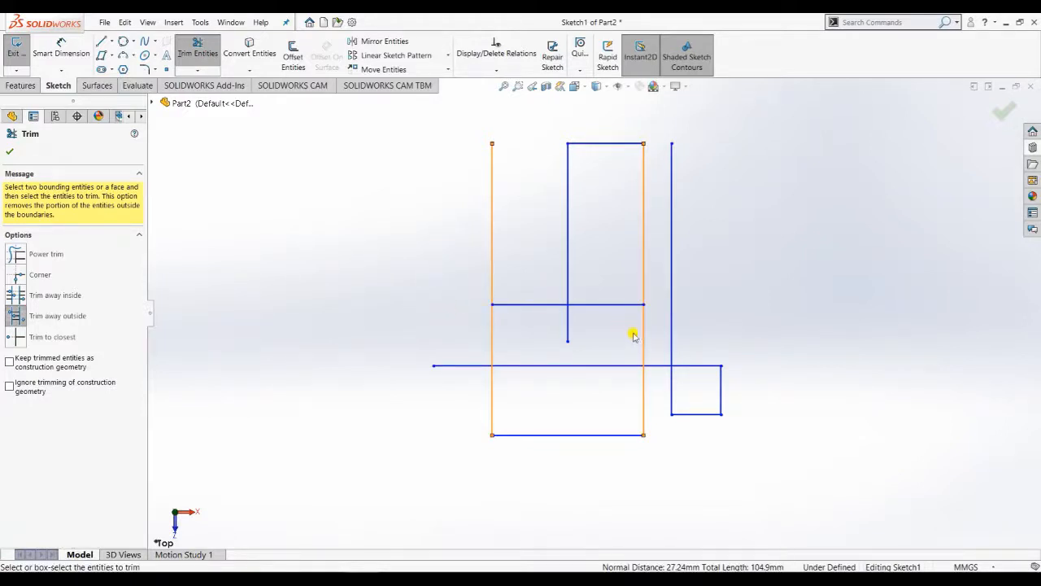
key("ctrl+z")
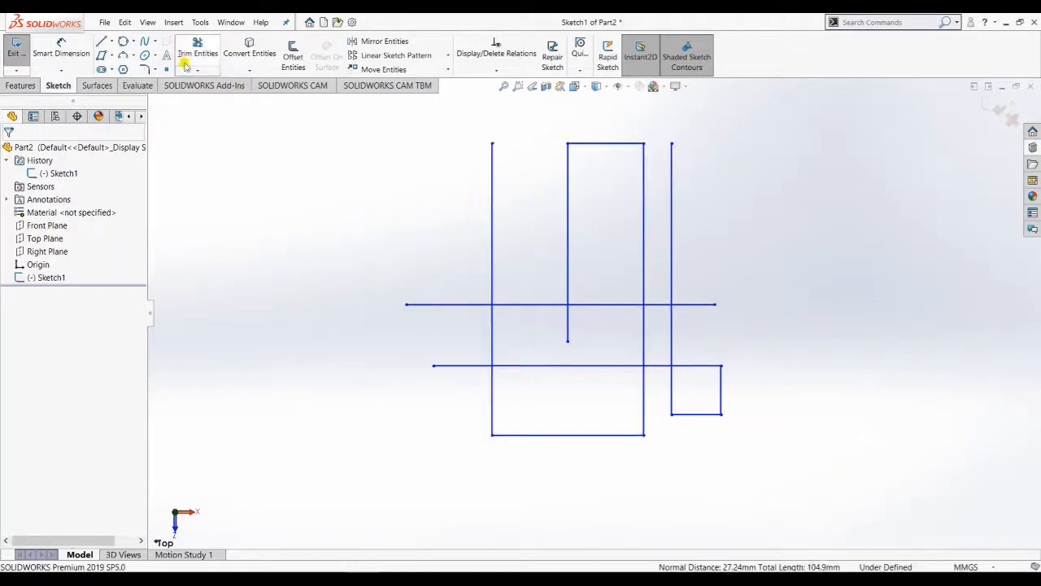
- Trim away both horizontal lines outside the hook's two long verticals, and undo both trims
left_click(195, 57)
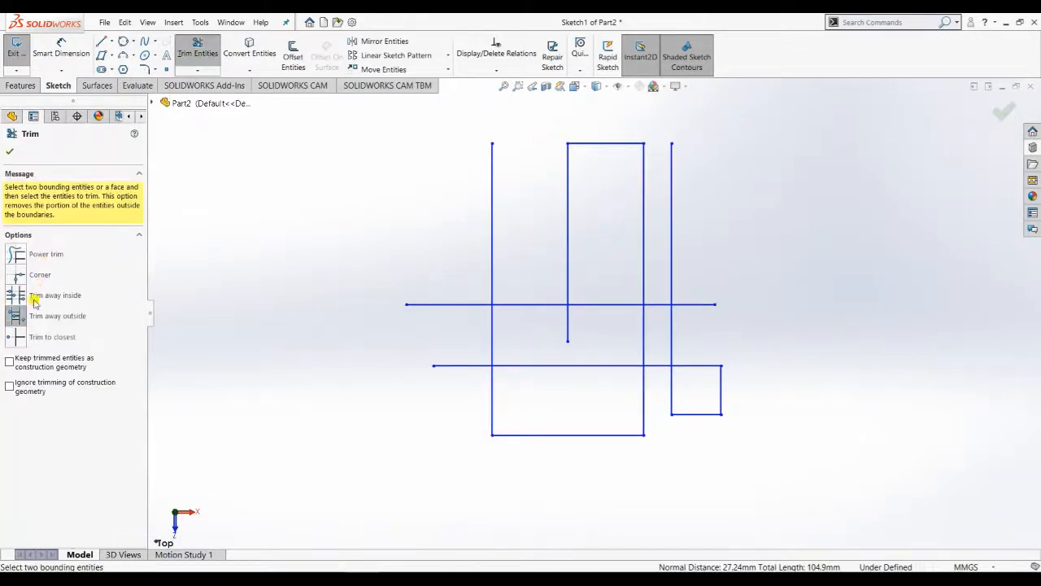
left_click(17, 317)
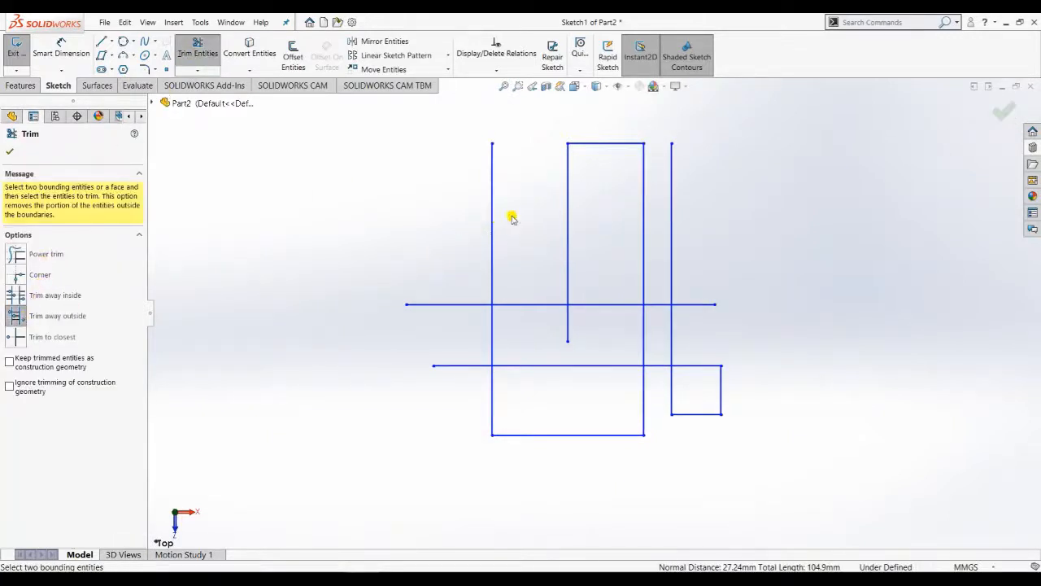
left_click(491, 291)
left_click(644, 286)
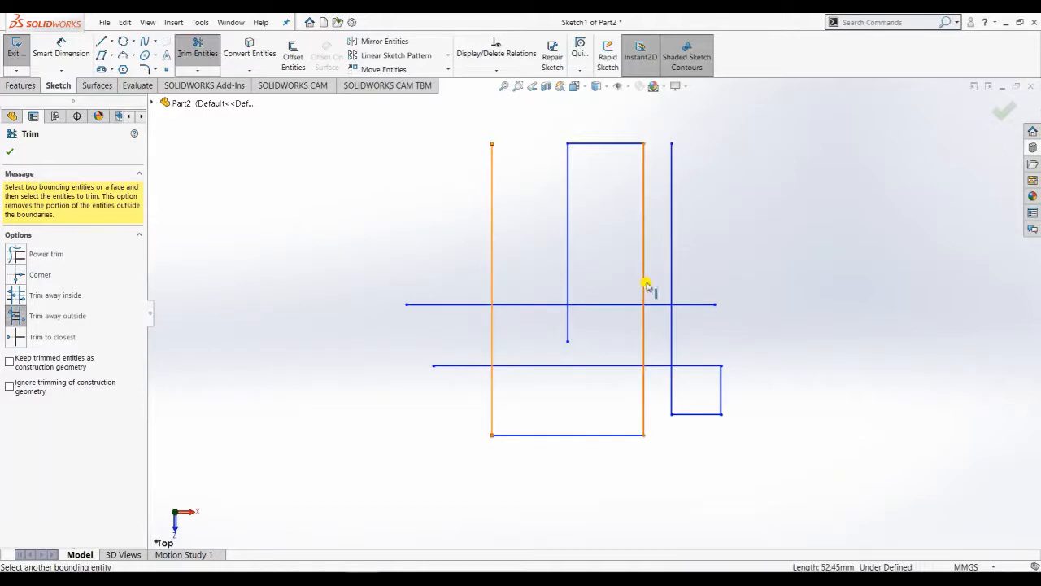
left_click(702, 305)
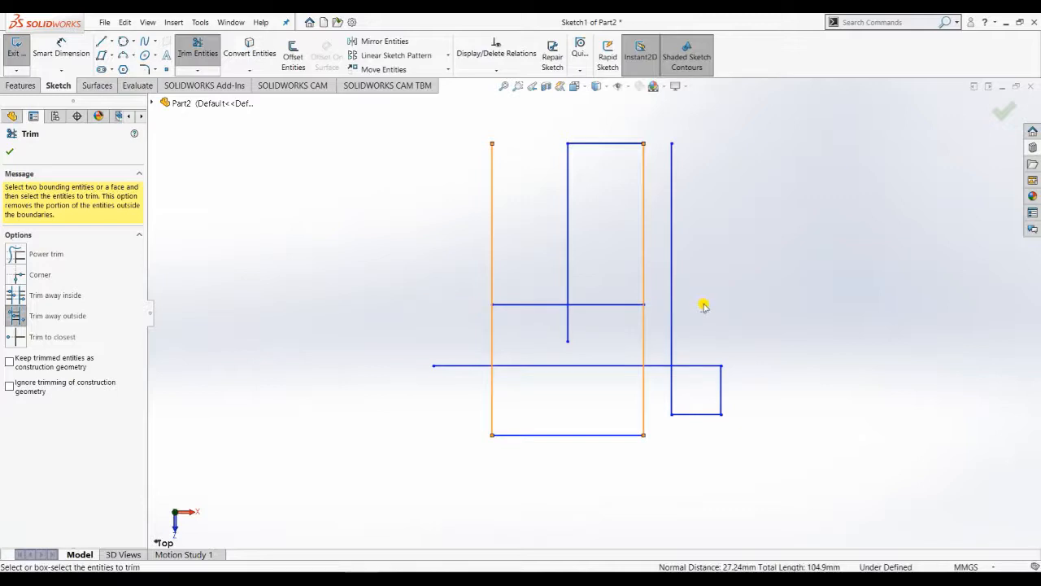
left_click(692, 365)
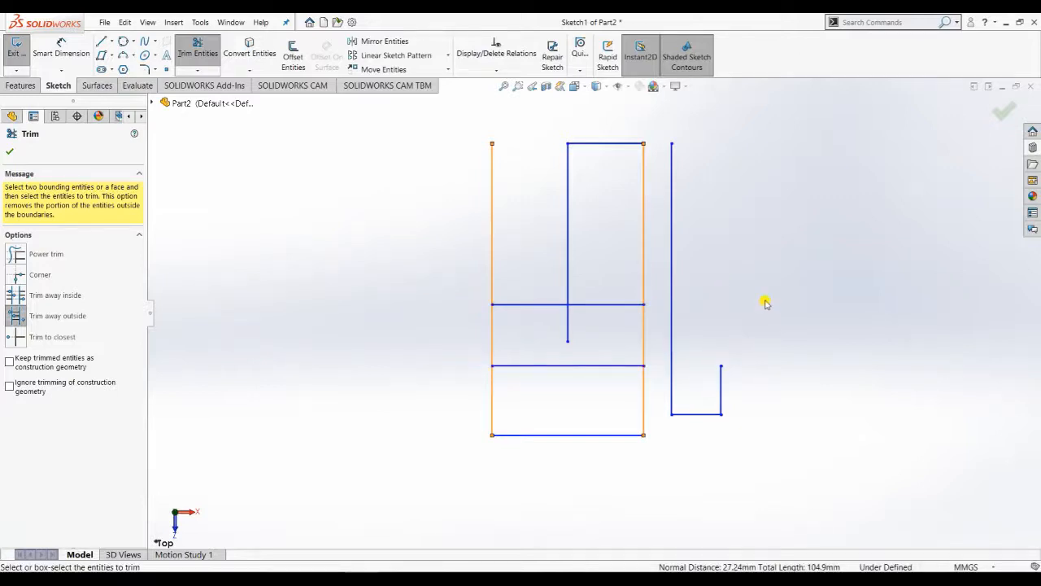
key("ctrl+z")
key("ctrl+z")
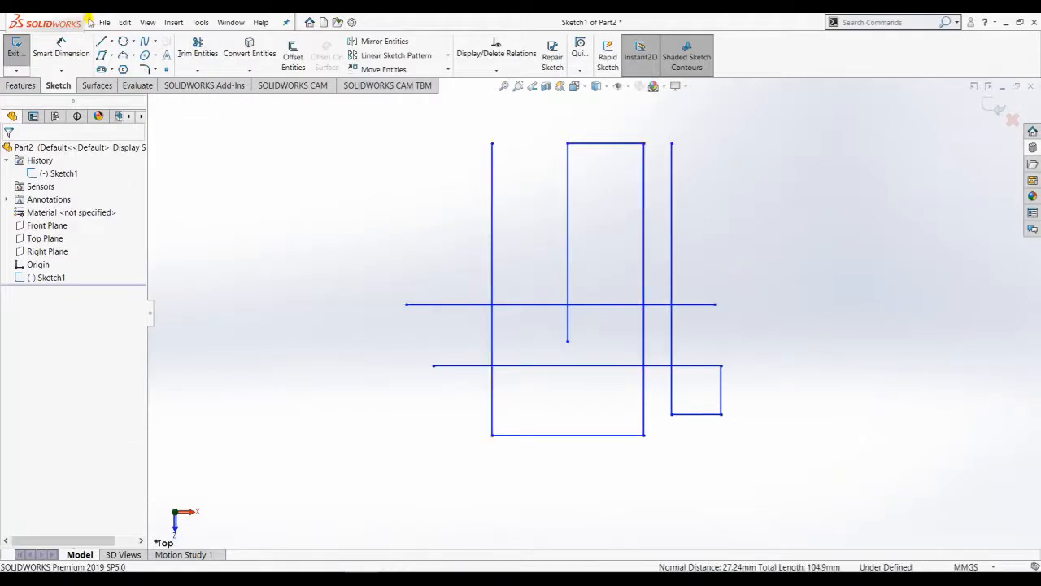
- Using Trim to closest, remove the leftmost vertical's part above the upper horizontal and that horizontal's left overhang
left_click(198, 70)
left_click(202, 84)
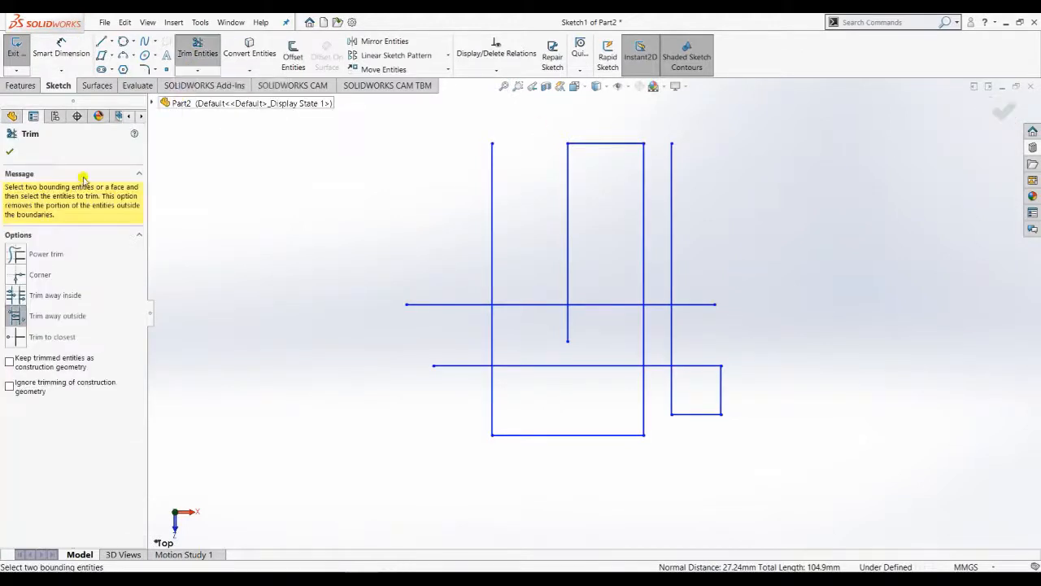
left_click(21, 336)
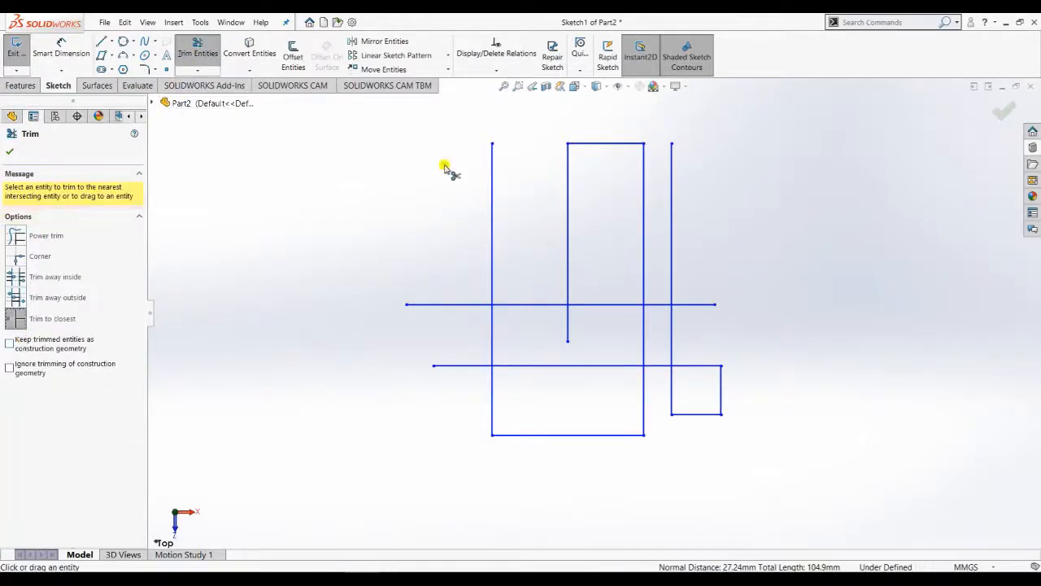
left_click(492, 272)
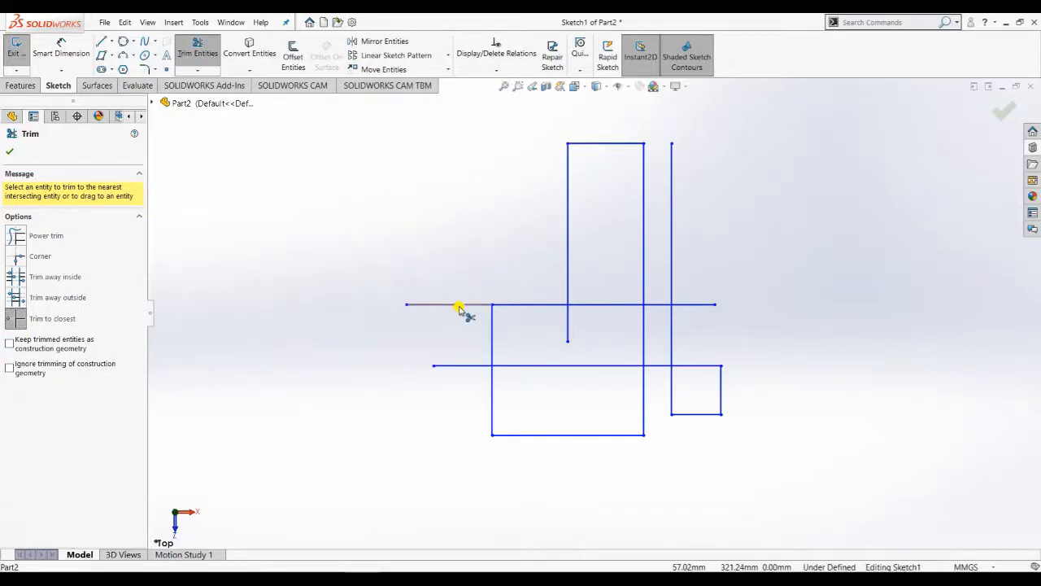
- Trim to closest the lower horizontal's left overhang, the inner vertical's stub, the rightmost vertical's upper part and the upper horizontal's right end
left_click(461, 365)
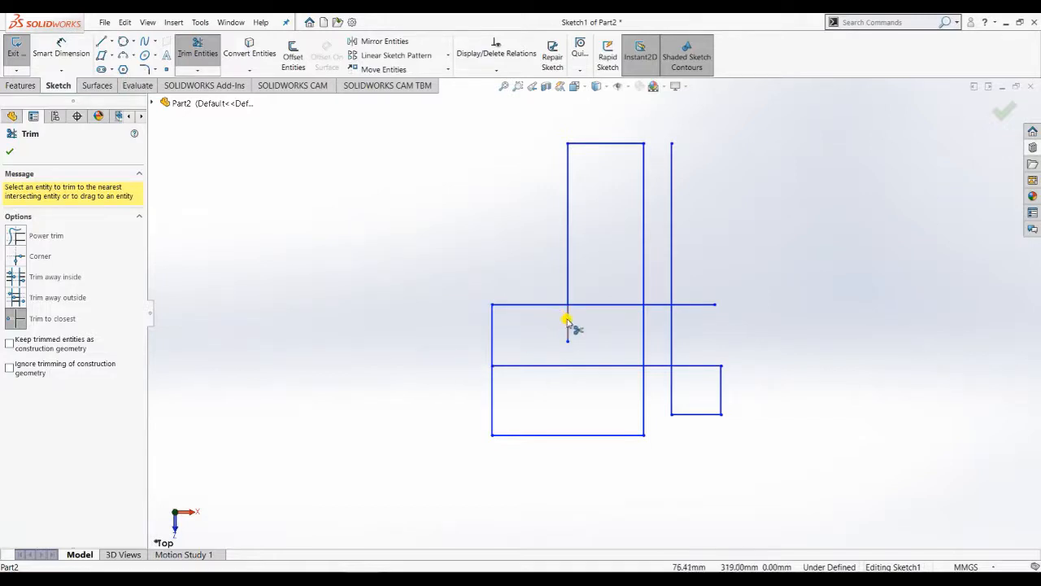
left_click(568, 324)
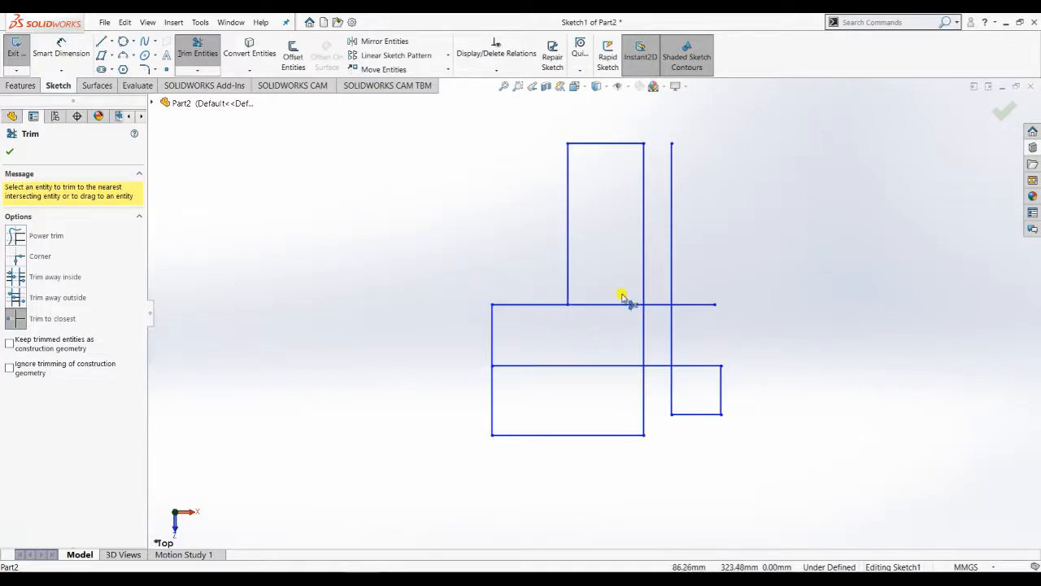
left_click(676, 203)
left_click(700, 299)
left_click(700, 304)
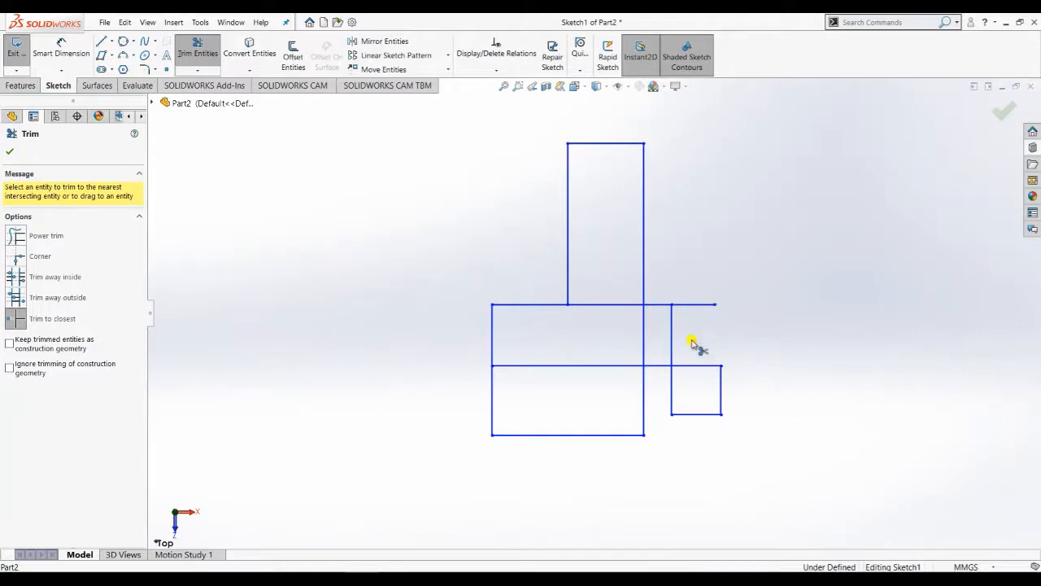
- Trim the segments linking the hook to the small square and the inner dividing lines, leaving two closed profiles, and close the trim command
left_click(663, 365)
left_click(672, 330)
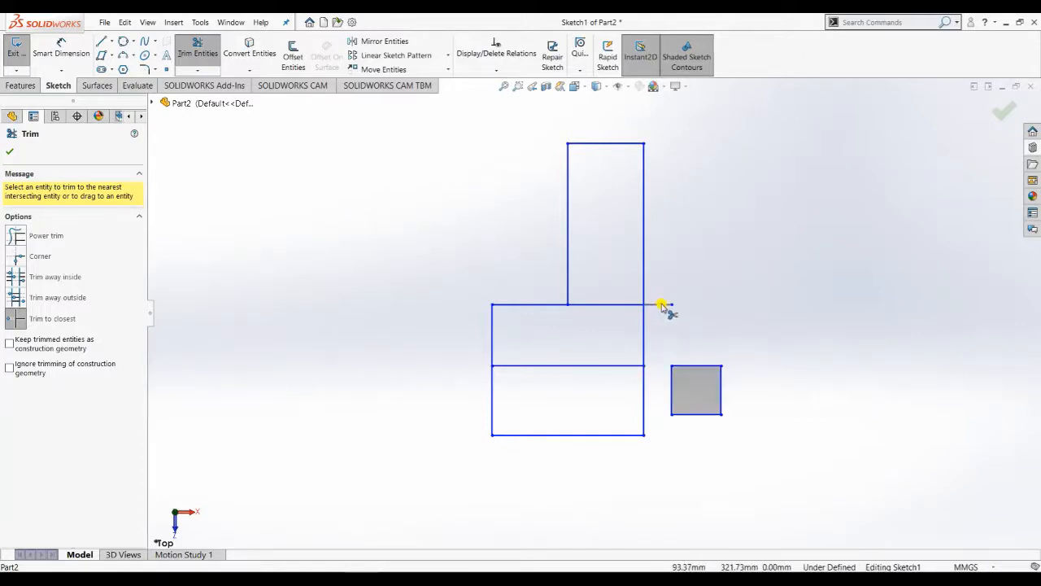
left_click(662, 306)
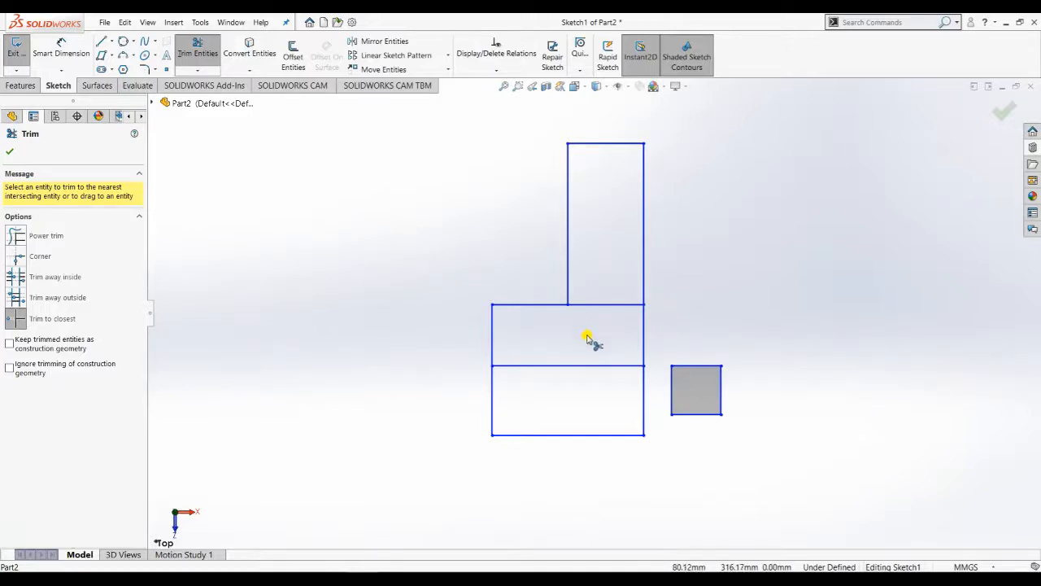
left_click(605, 306)
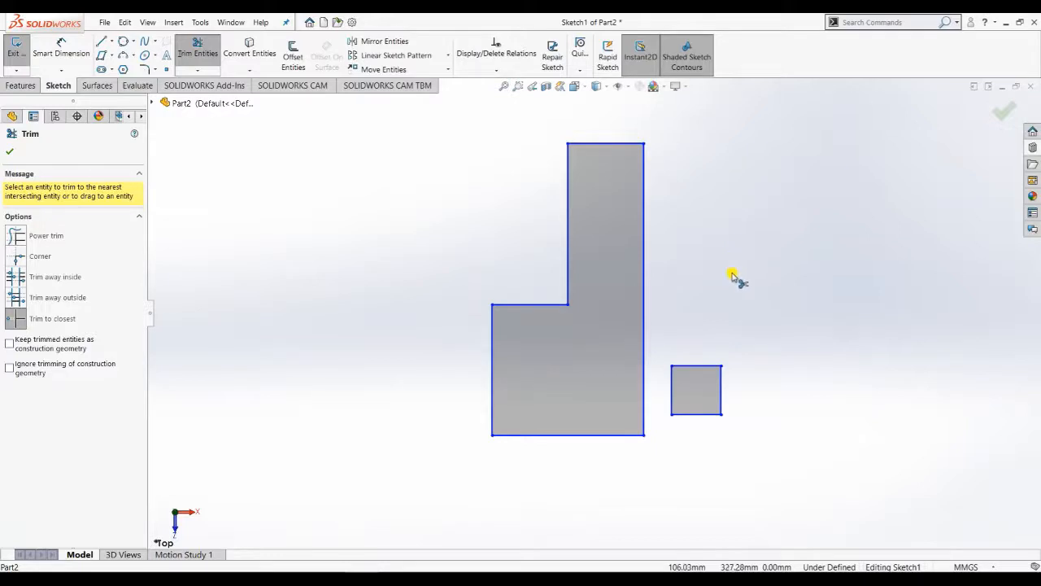
left_click(12, 153)
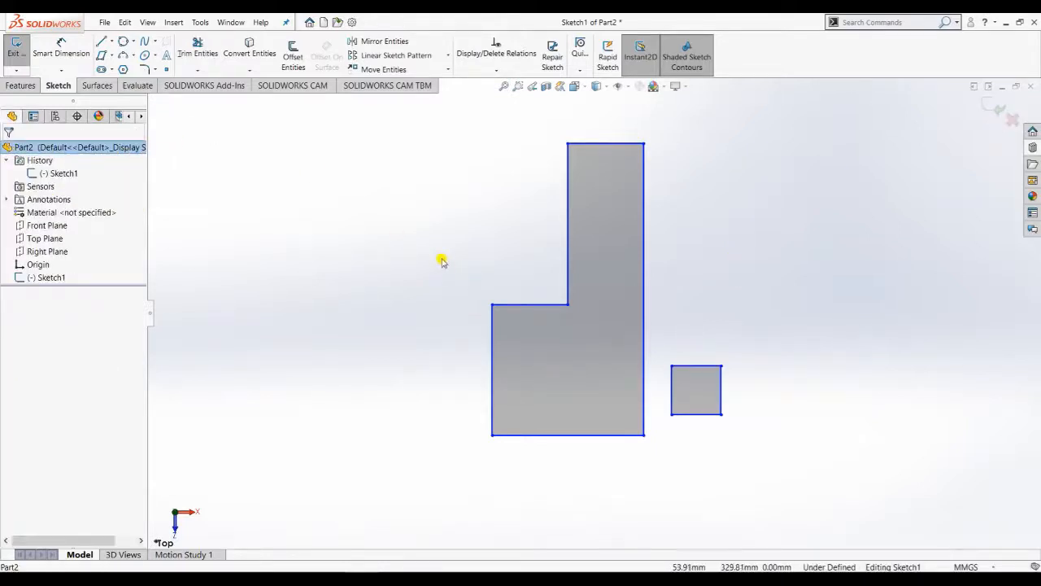
- Undo the recent trims back to where the lower horizontal's left overhang and the inner vertical's stub are restored
key("ctrl+z")
key("ctrl+z")
key("ctrl+z")
key("ctrl+z")
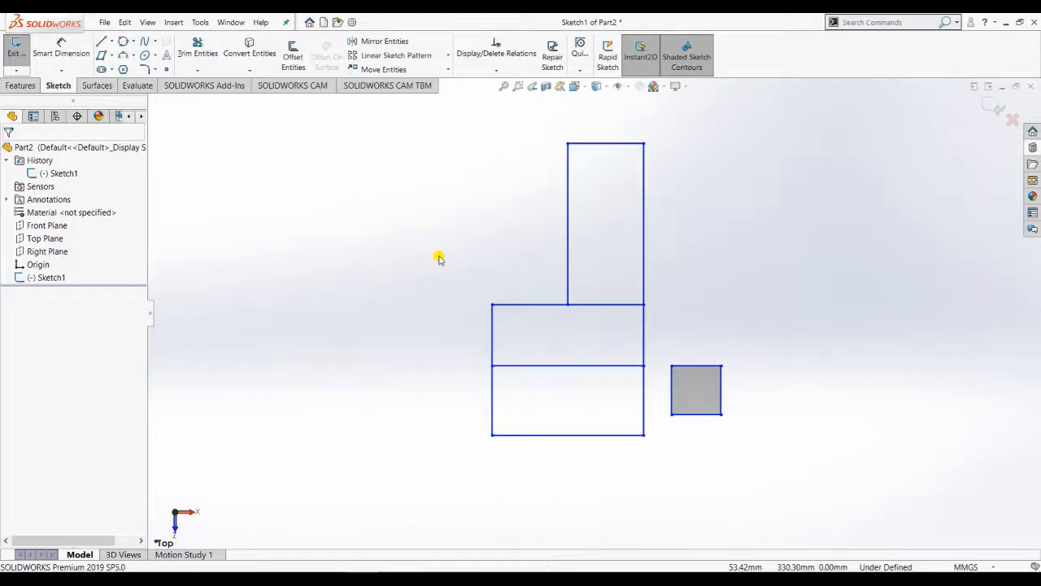
key("ctrl+z")
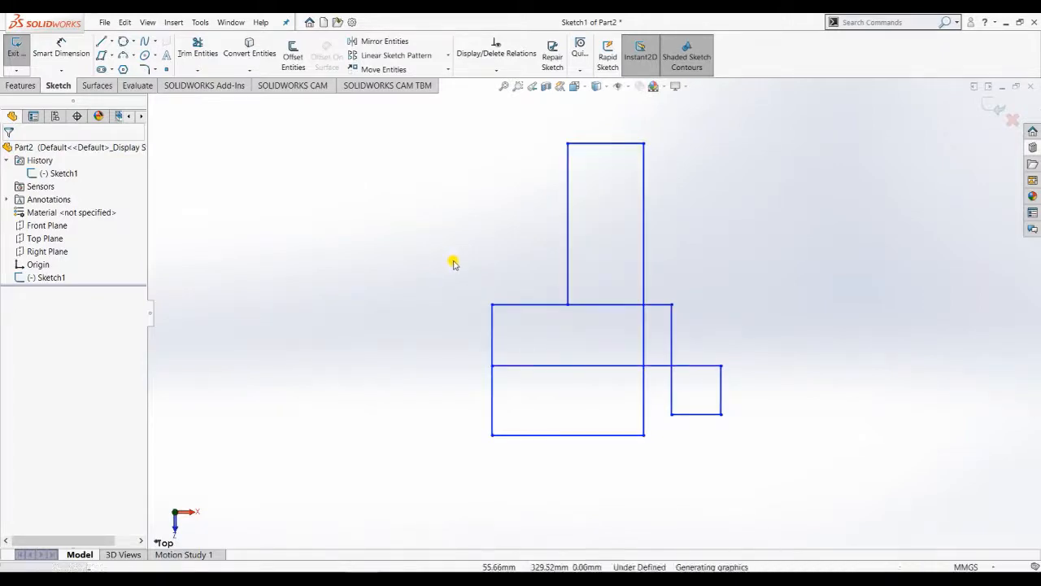
key("ctrl+z")
key("ctrl+z")
key("ctrl+z")
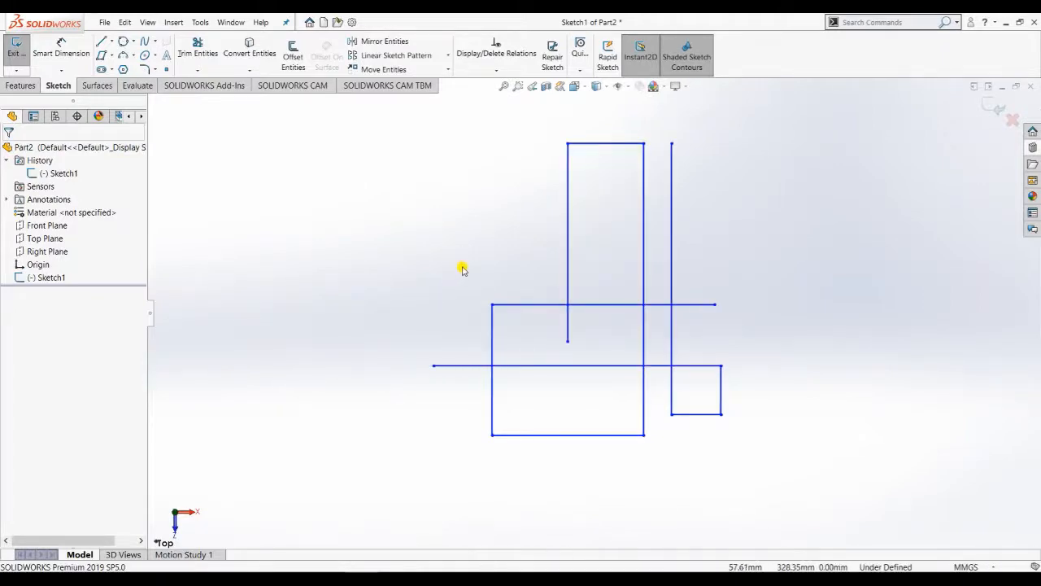
- Extend the short inner vertical line down to the lower horizontal line with Extend Entities
left_click(198, 70)
left_click(200, 97)
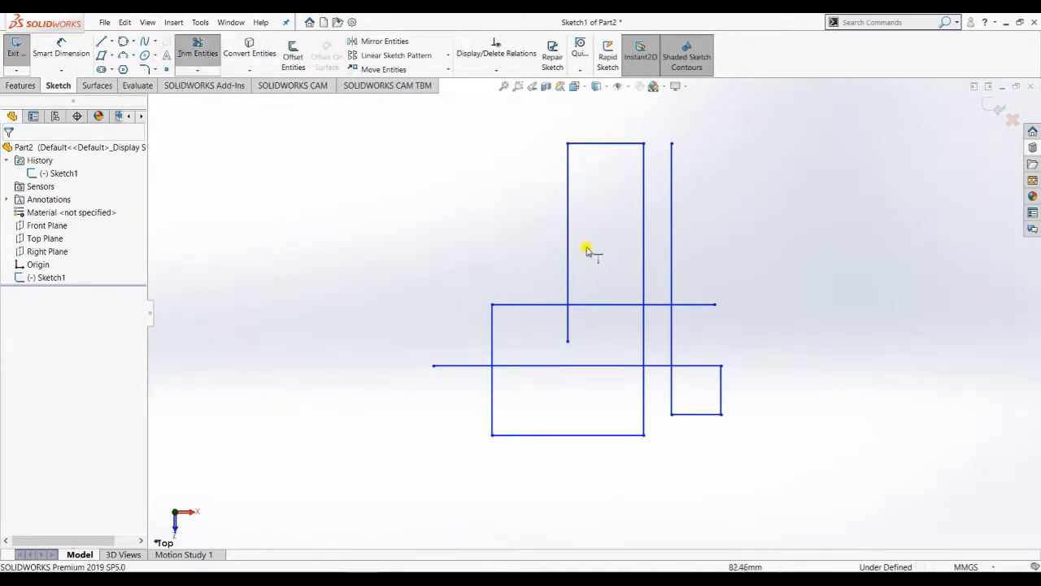
left_click(568, 355)
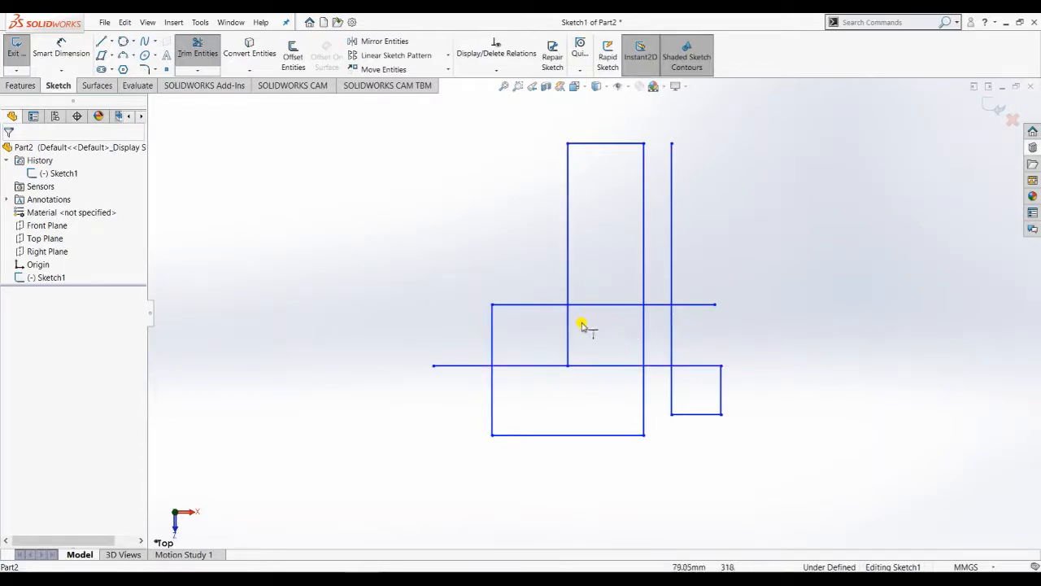
- Sketch a vertical line about 16 mm long beside the tall rectangle, starting level with its top edge and ending above the upper horizontal
left_click(101, 45)
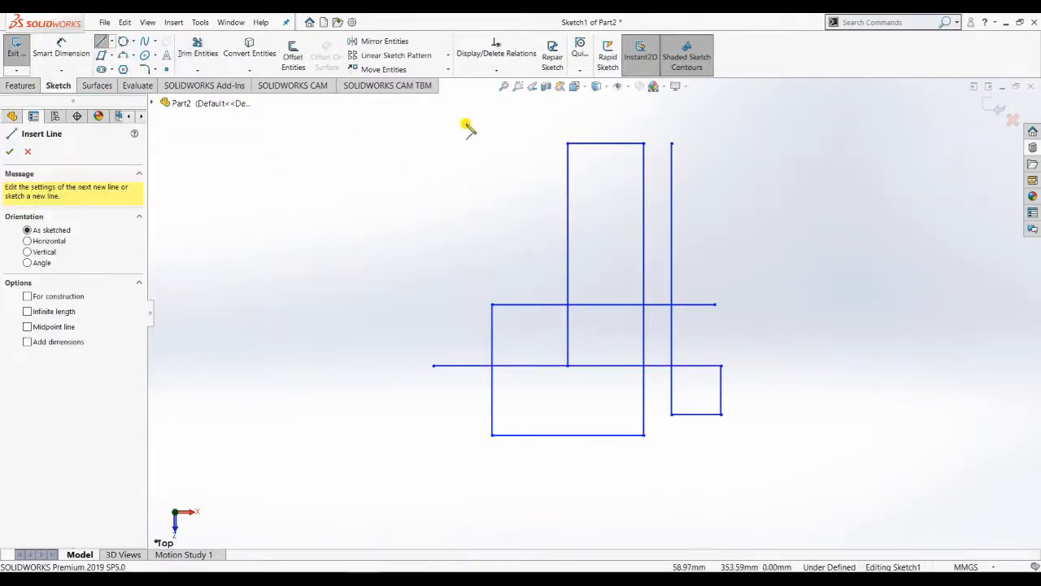
left_click(518, 144)
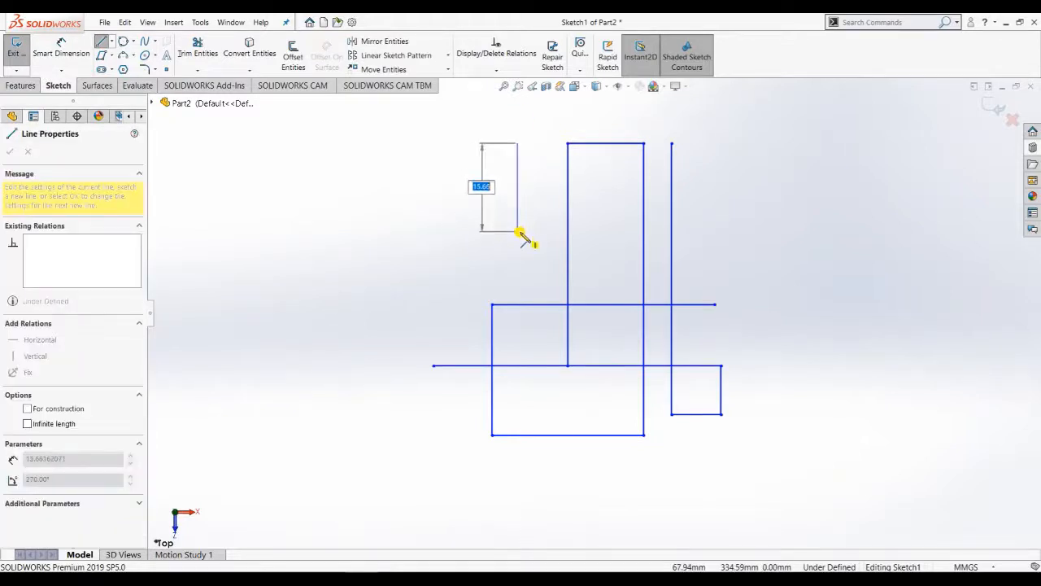
left_click(518, 235)
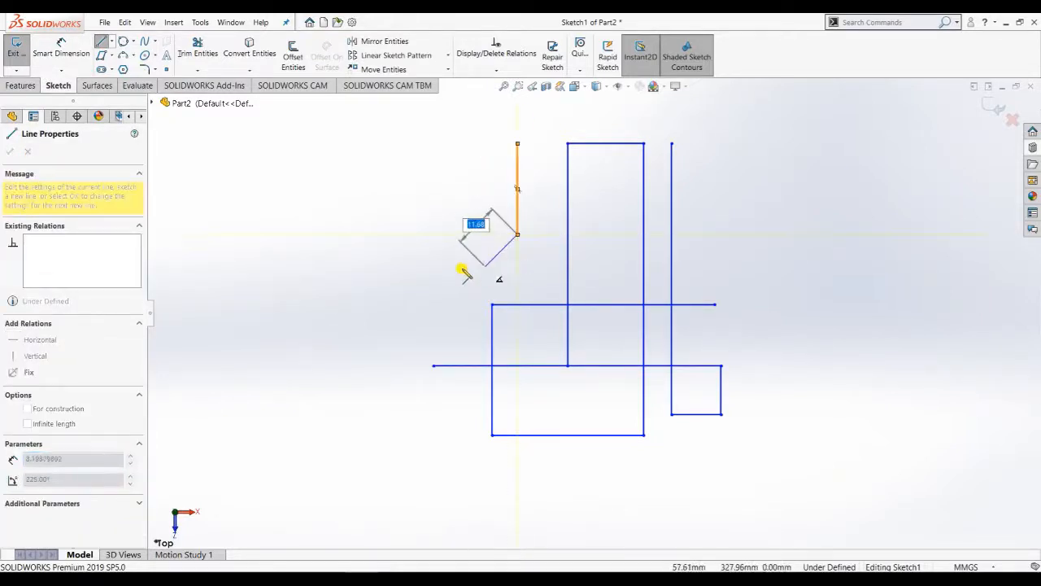
key("Escape")
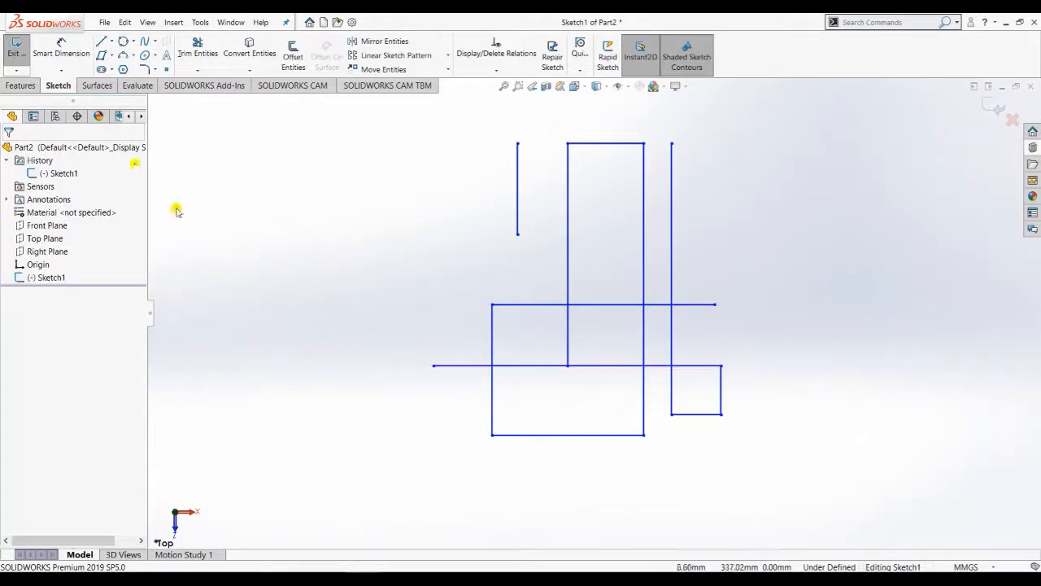
- With Extend Entities, extend the new vertical and the inner vertical down to the bottom line, and the top line out to both outer verticals
left_click(200, 73)
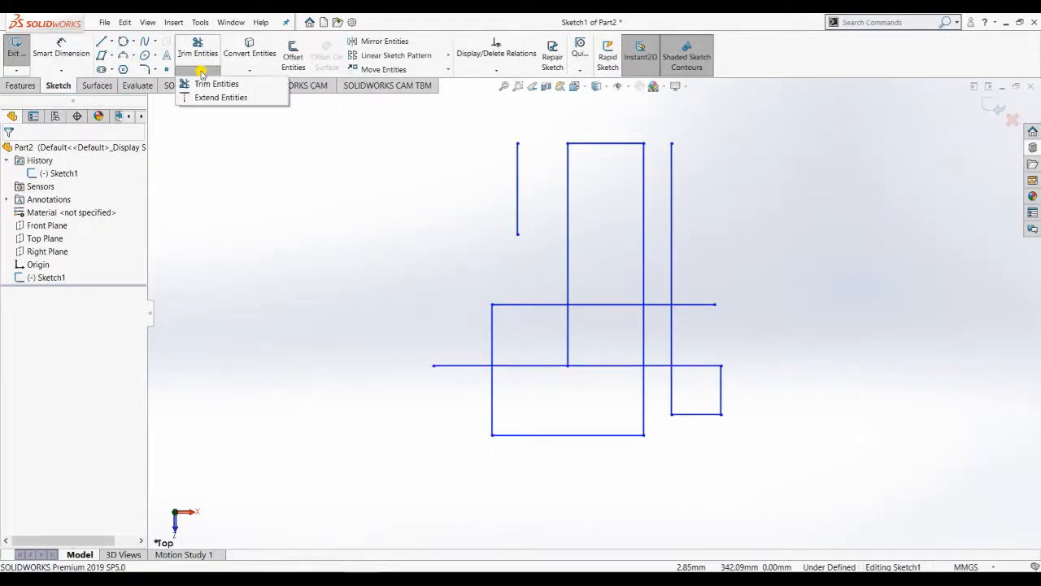
left_click(203, 85)
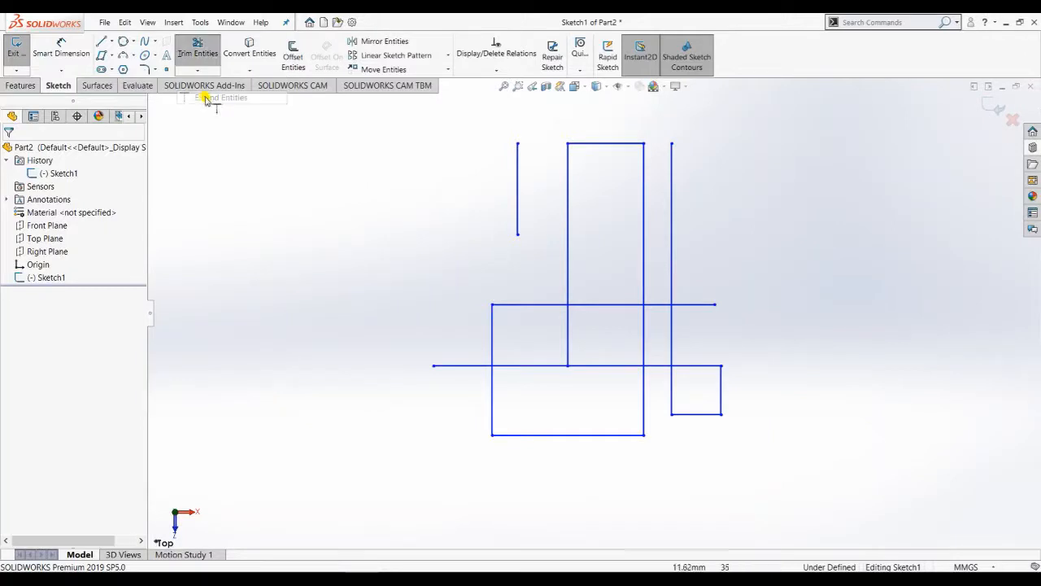
left_click(518, 228)
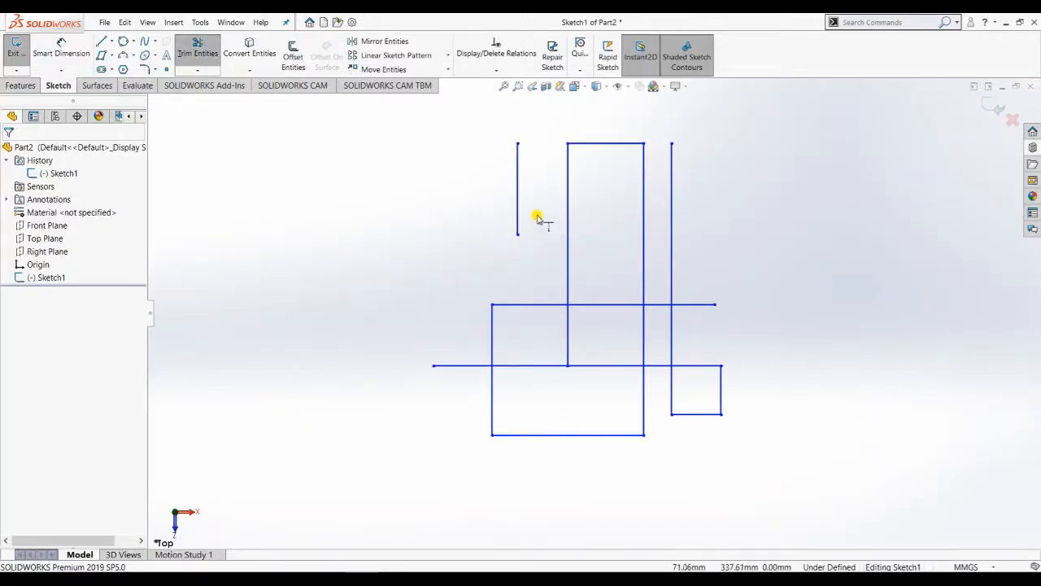
key("ctrl+z")
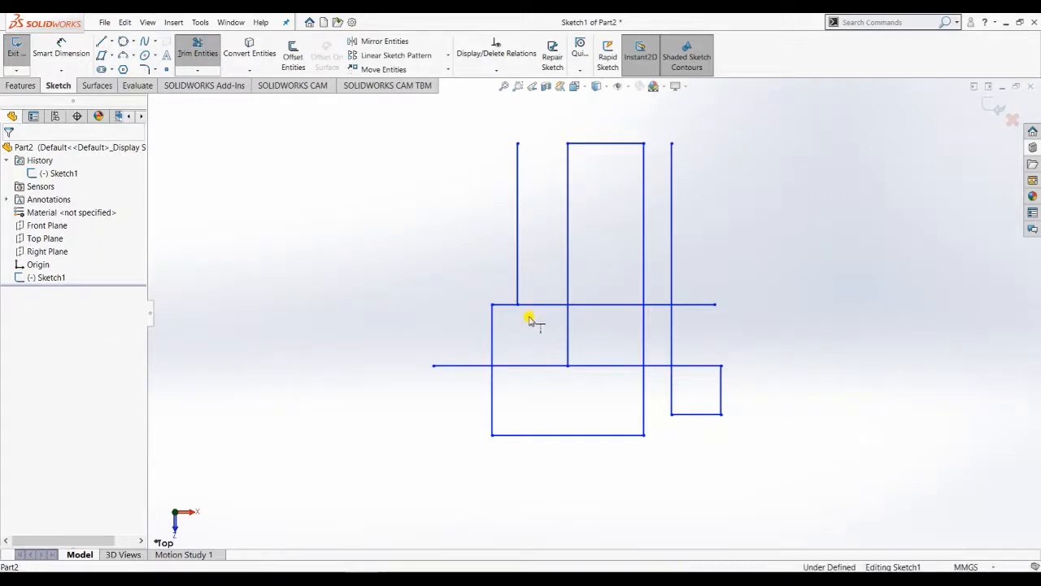
left_click_drag(518, 301, 518, 292)
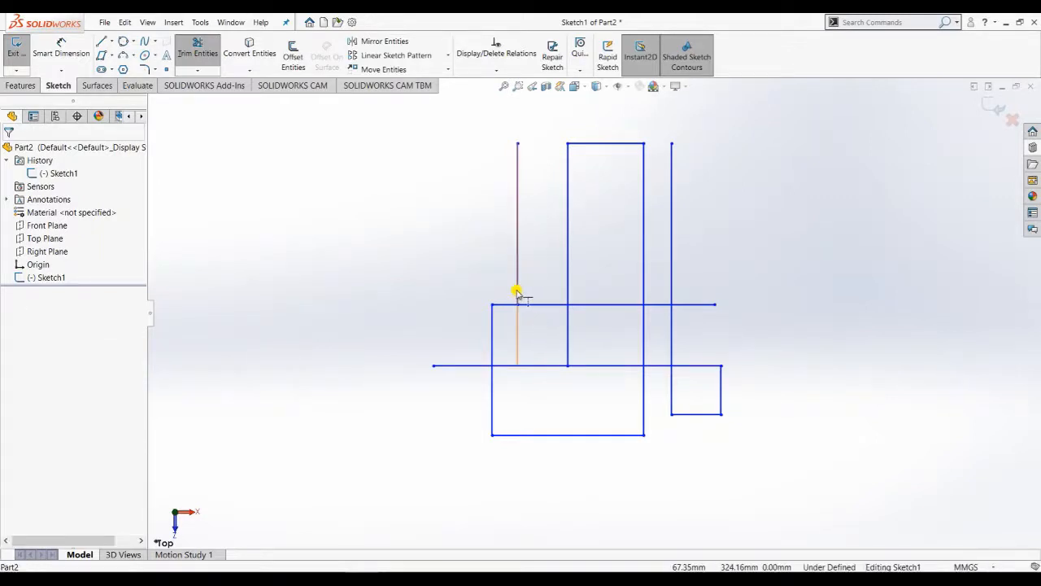
left_click_drag(516, 292, 522, 340)
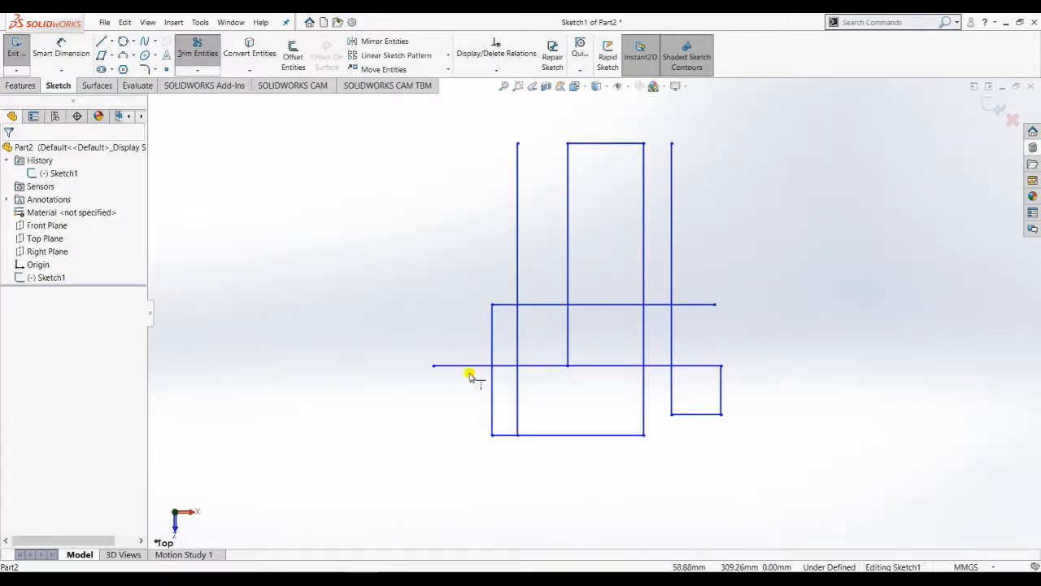
left_click_drag(560, 325, 570, 355)
left_click_drag(587, 146, 642, 165)
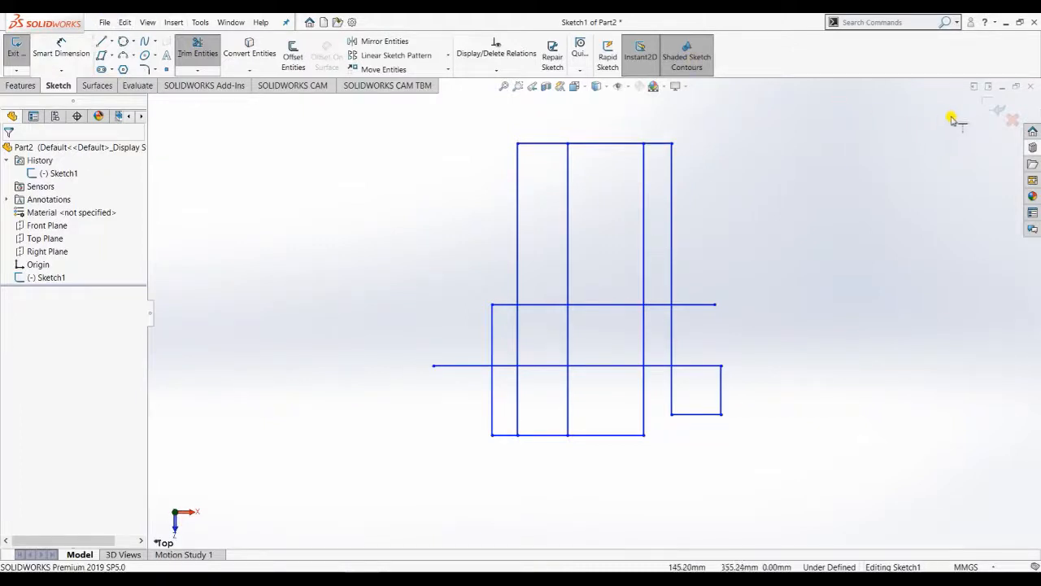
- Sketch a wavy seven-point spline in the empty area above the existing arc shapes, ending it at the seventh point
scroll(585, 210, "up", 2)
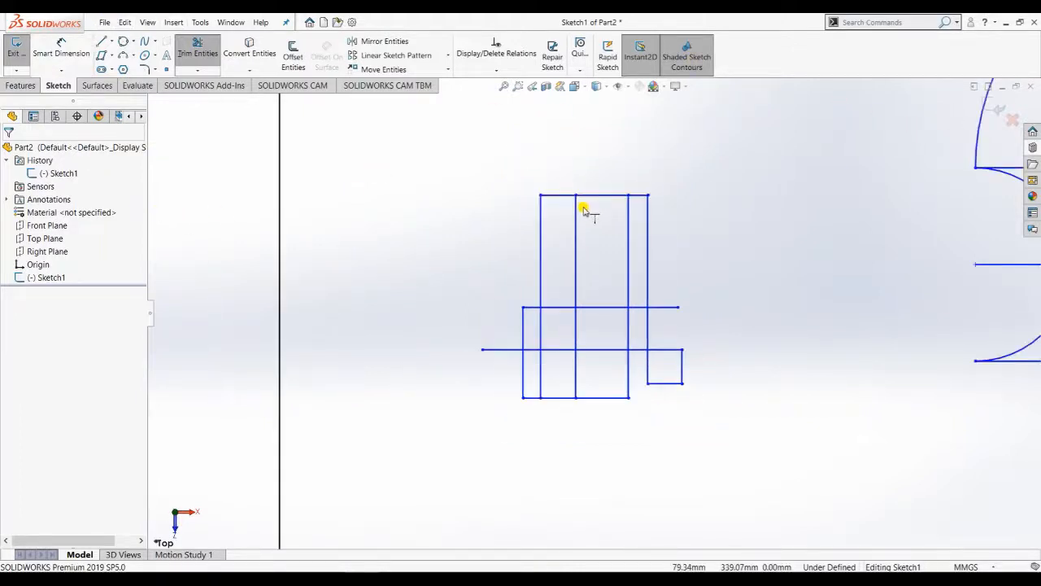
scroll(585, 211, "up", 5)
scroll(605, 260, "up", 2)
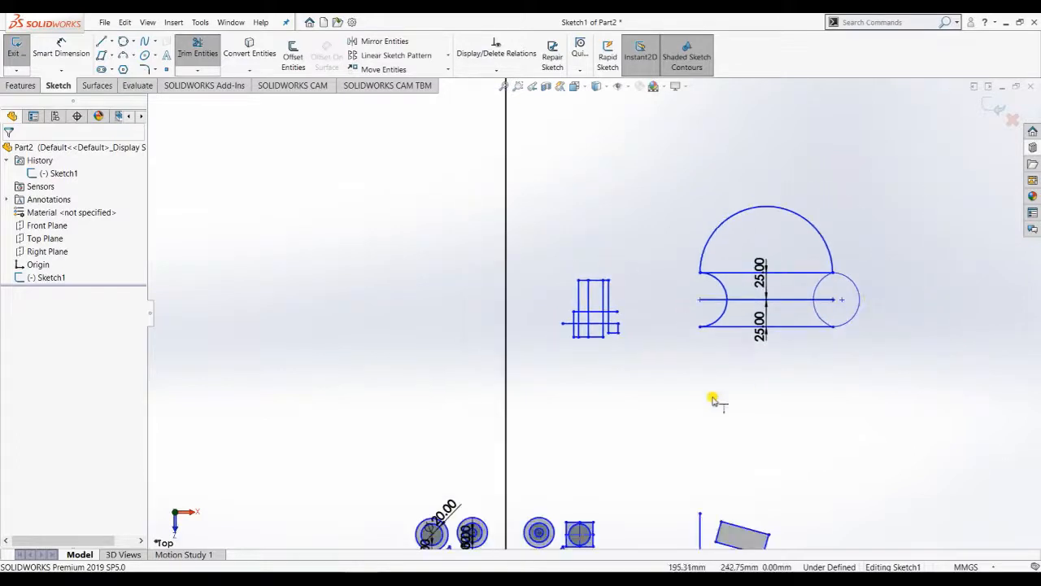
scroll(686, 372, "up", 1)
scroll(623, 418, "up", 1)
scroll(591, 312, "up", 2)
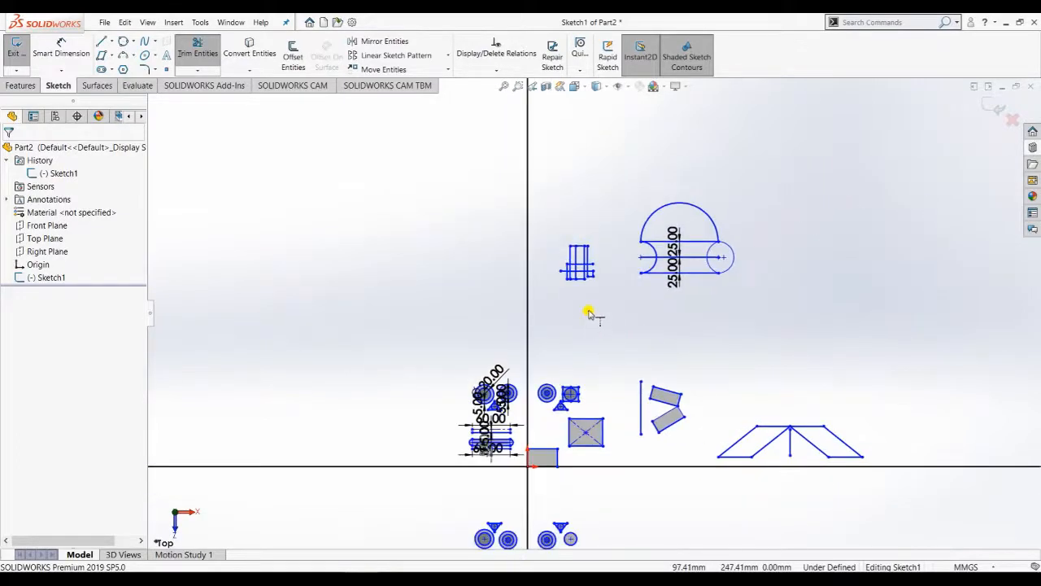
scroll(590, 314, "up", 1)
scroll(542, 204, "down", 2)
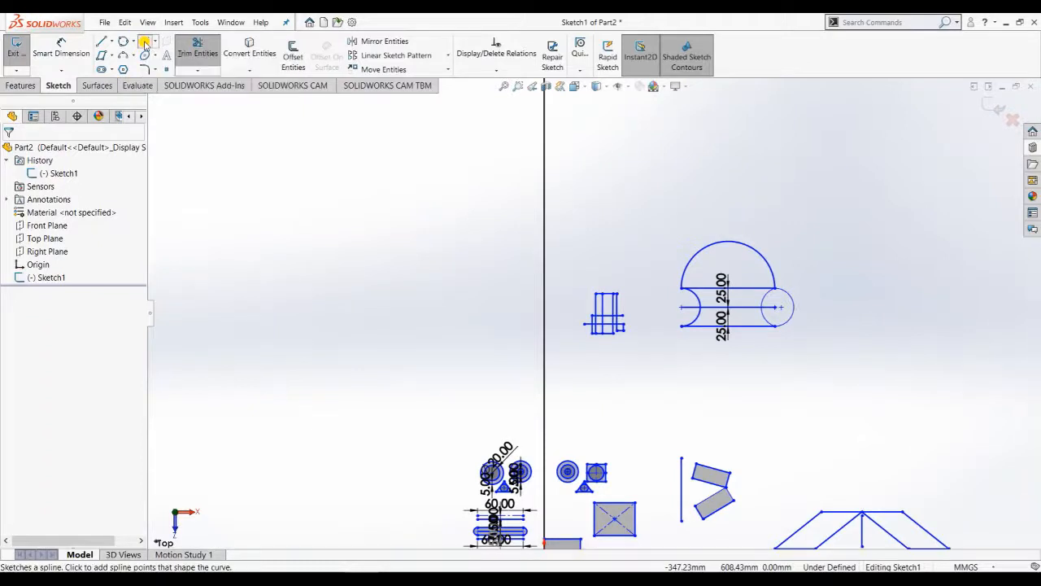
left_click(144, 42)
scroll(777, 213, "down", 1)
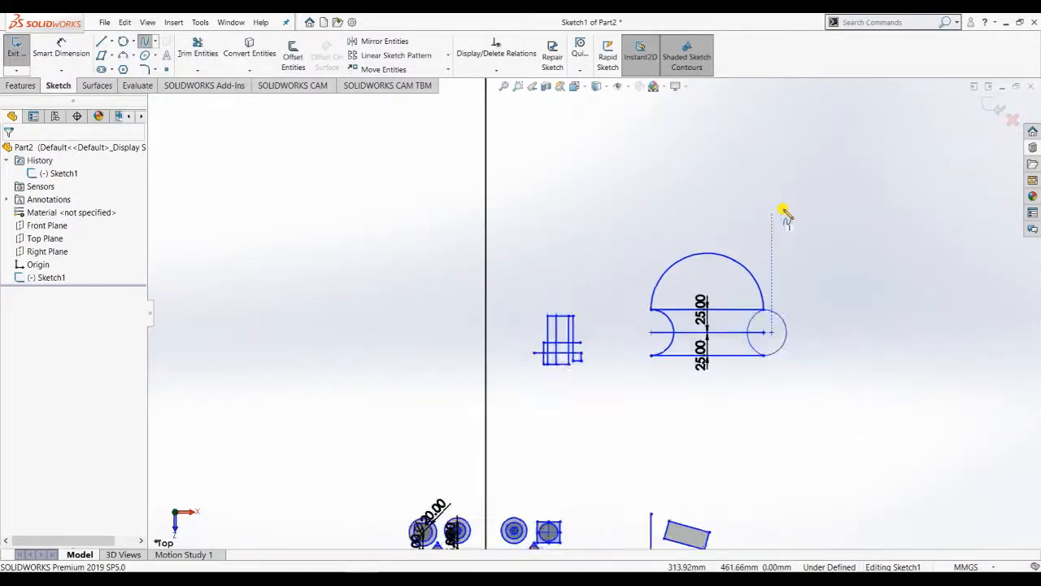
scroll(727, 179, "down", 4)
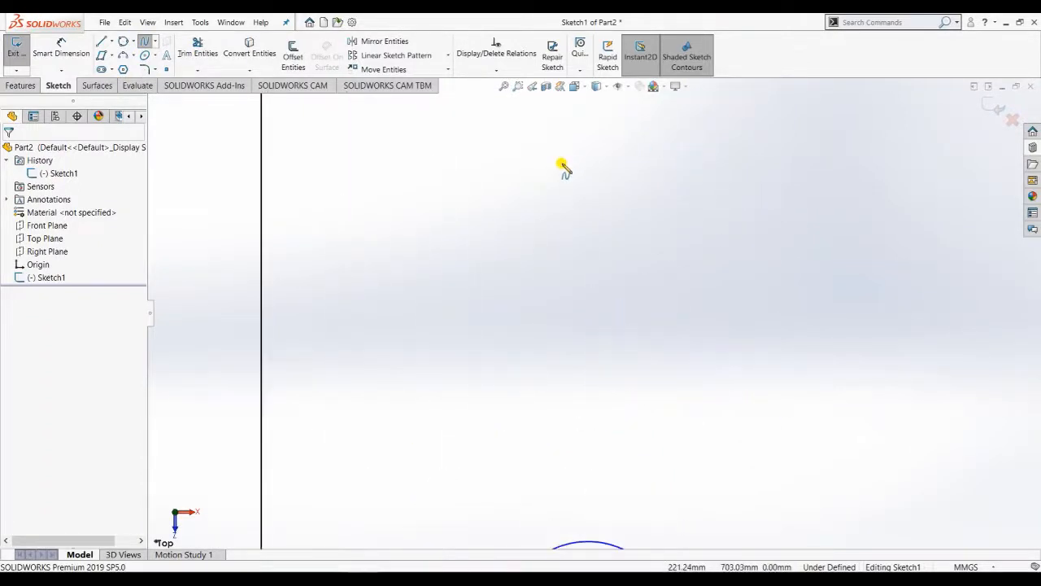
scroll(564, 168, "down", 2)
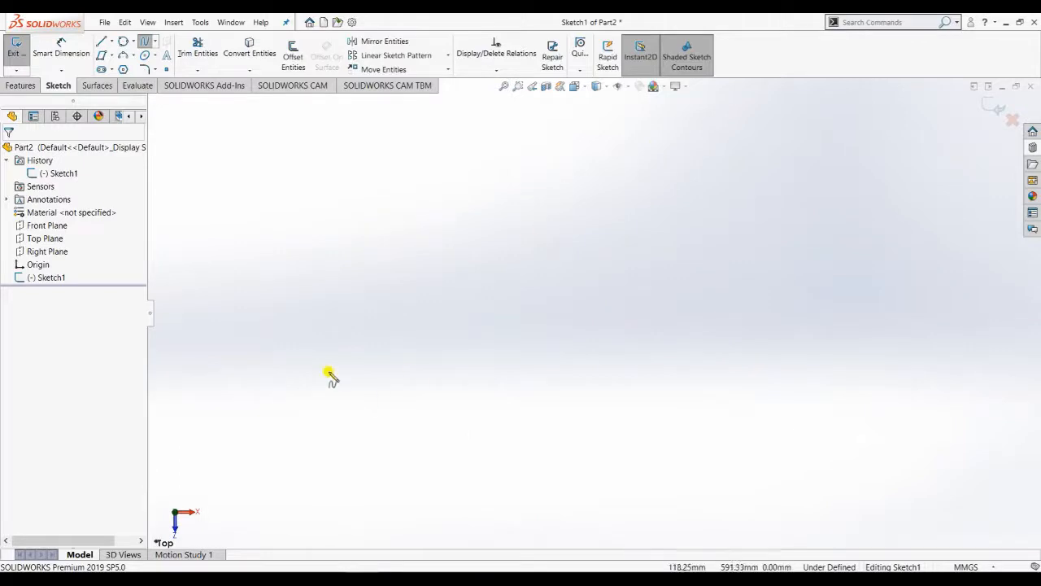
left_click(155, 45)
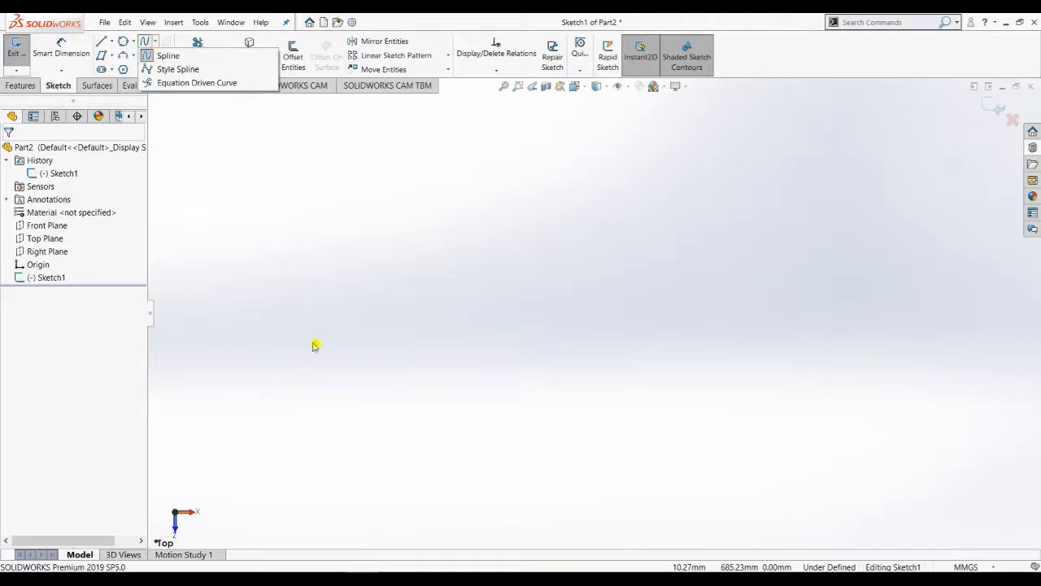
left_click(334, 275)
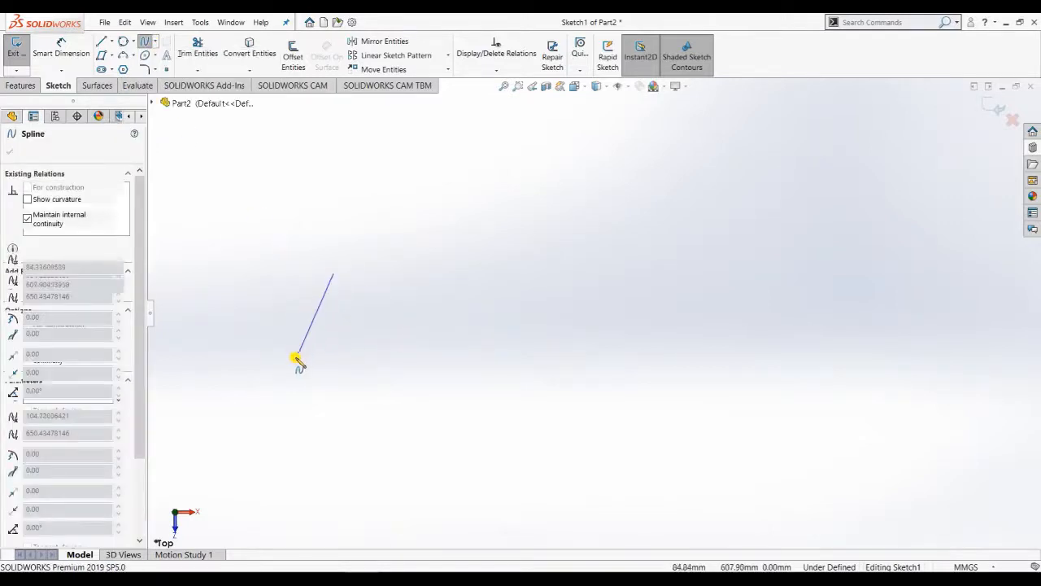
left_click(399, 200)
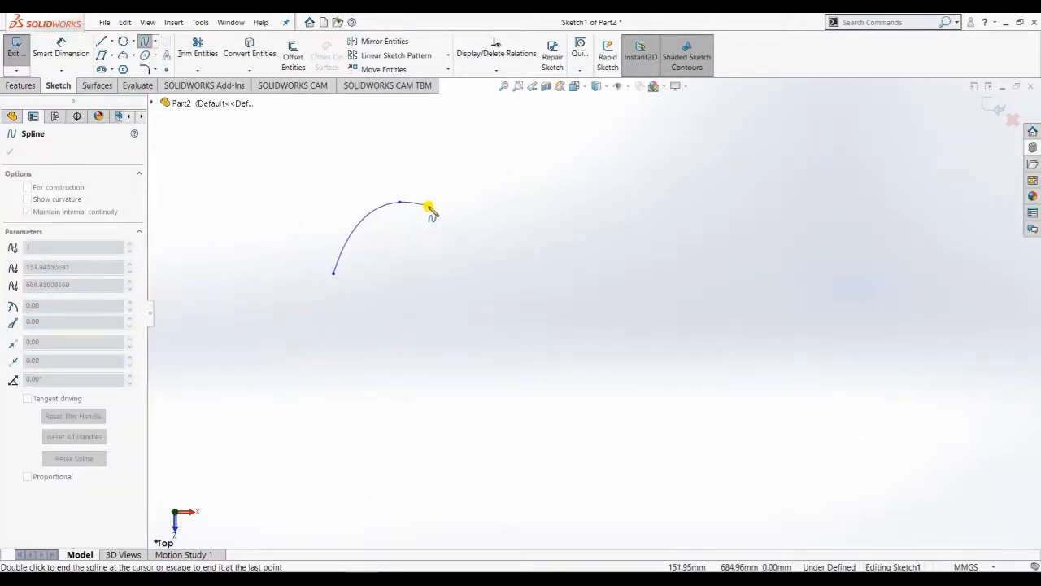
left_click(483, 198)
left_click(554, 262)
left_click(656, 307)
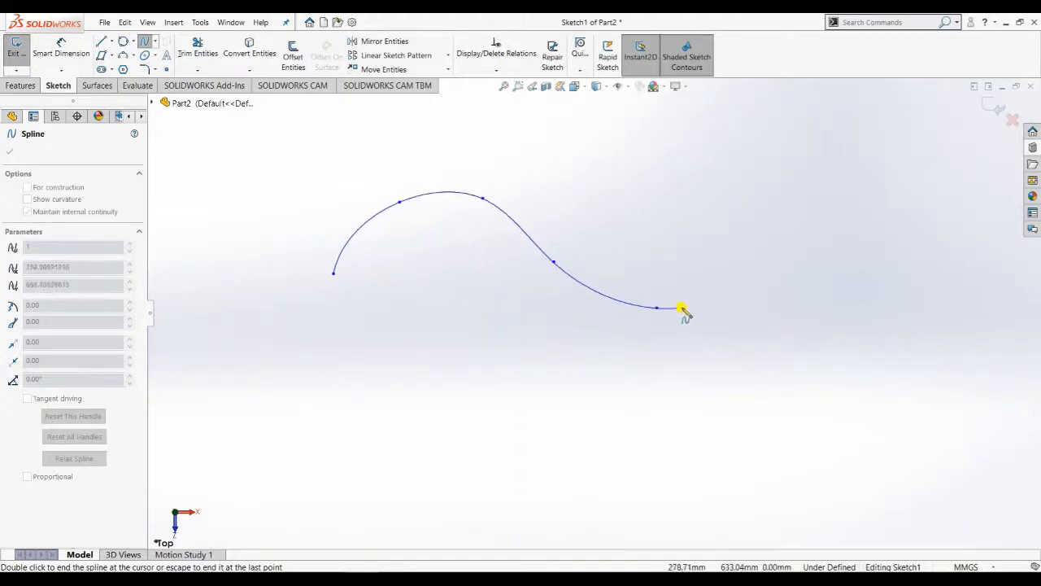
left_click(747, 283)
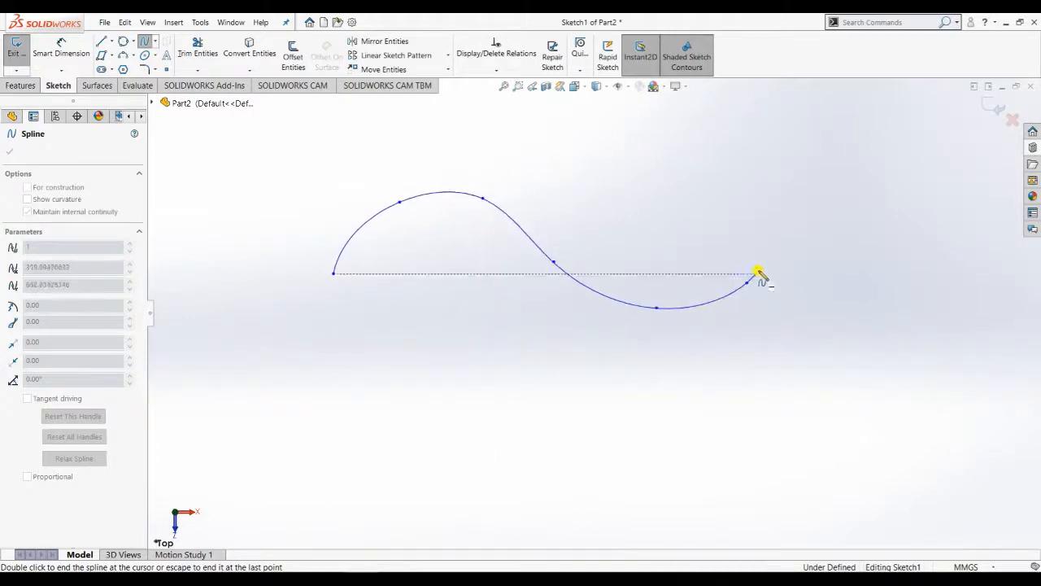
left_click(812, 204)
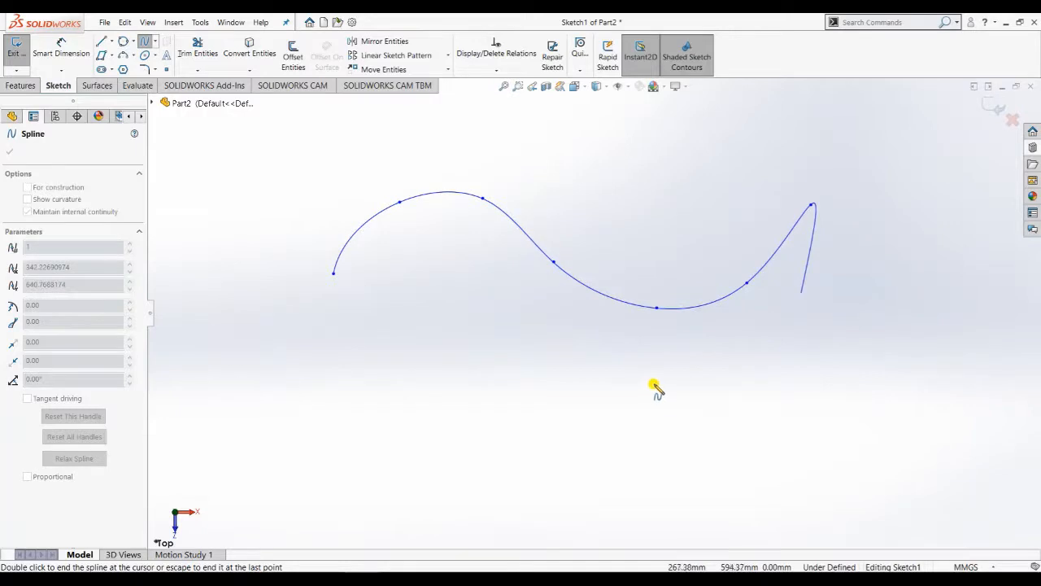
key("Escape")
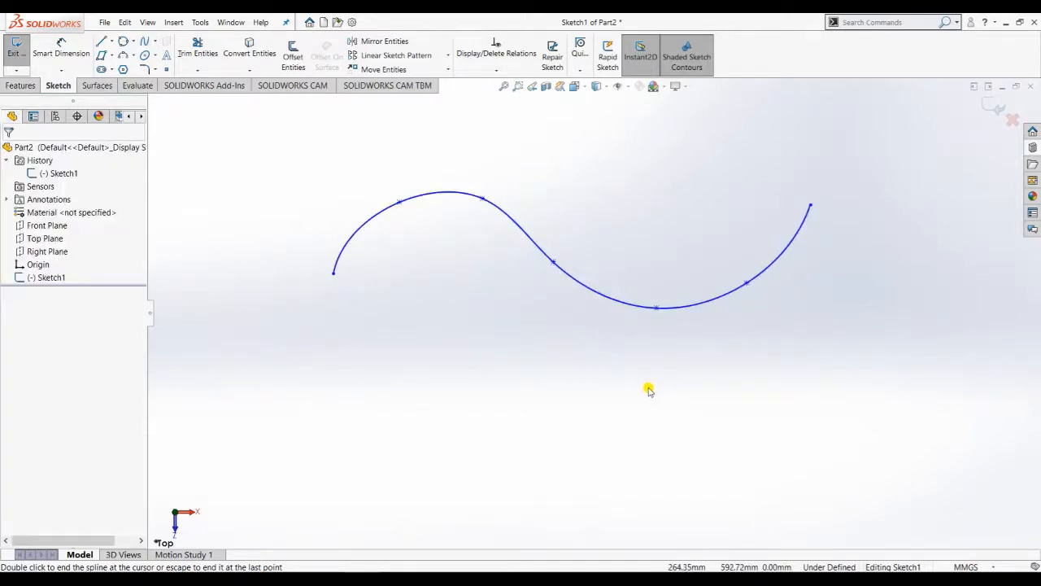
- Place seven separate sketch points in an uneven zigzag row below the spline
scroll(636, 295, "up", 2)
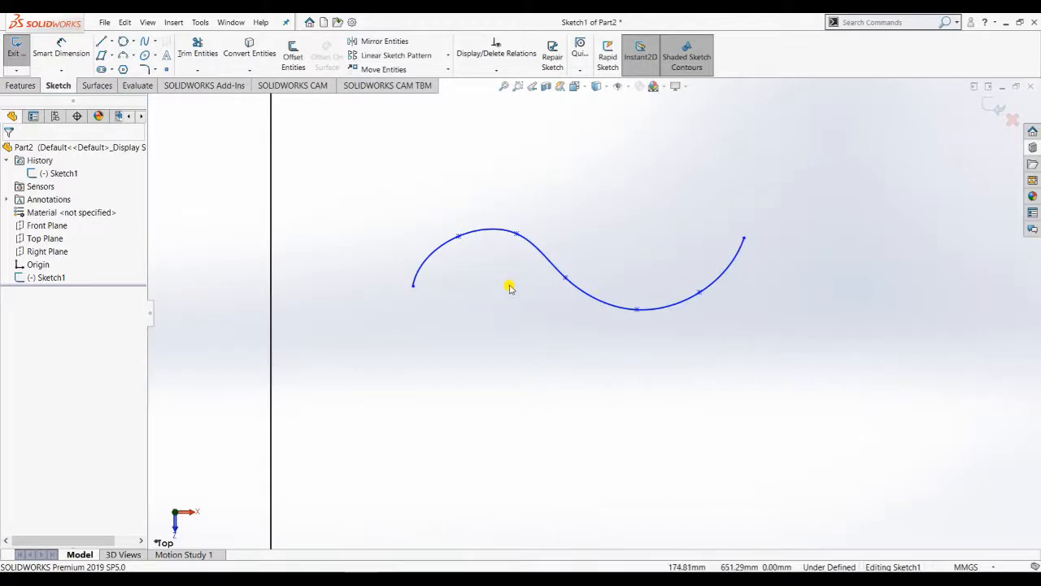
left_click(155, 41)
left_click(167, 71)
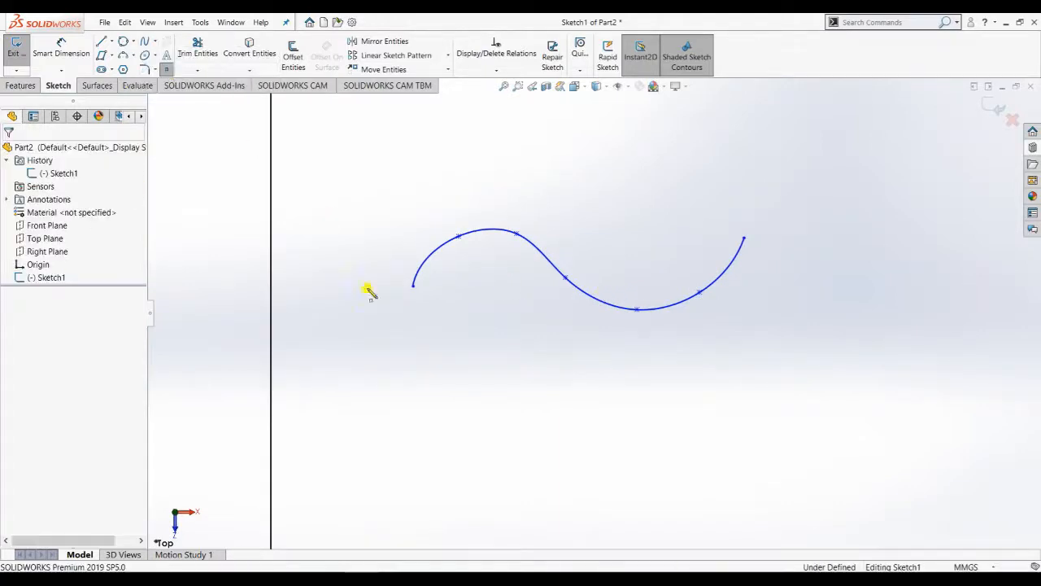
left_click(412, 449)
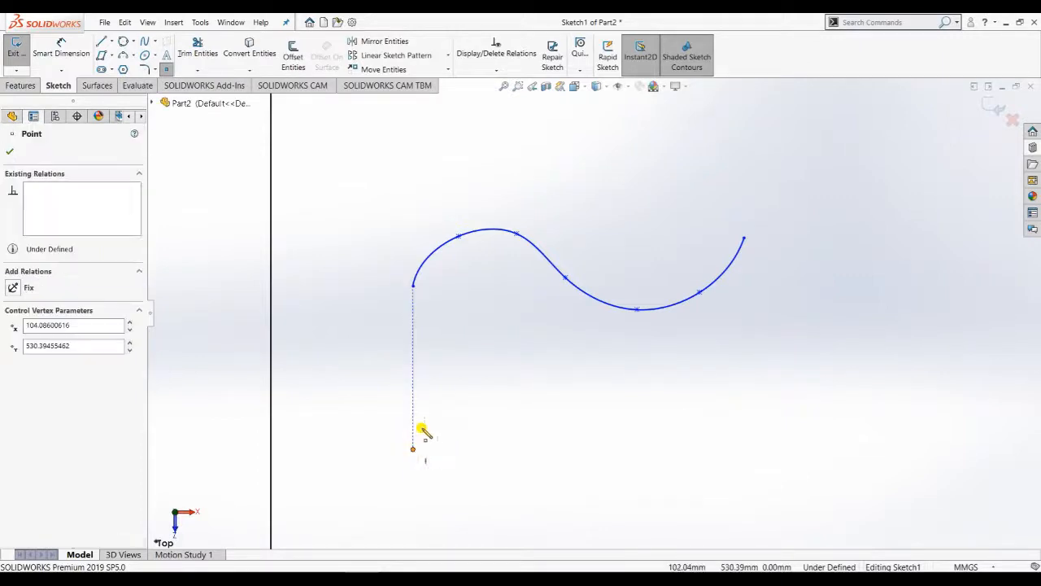
left_click(492, 383)
left_click(583, 465)
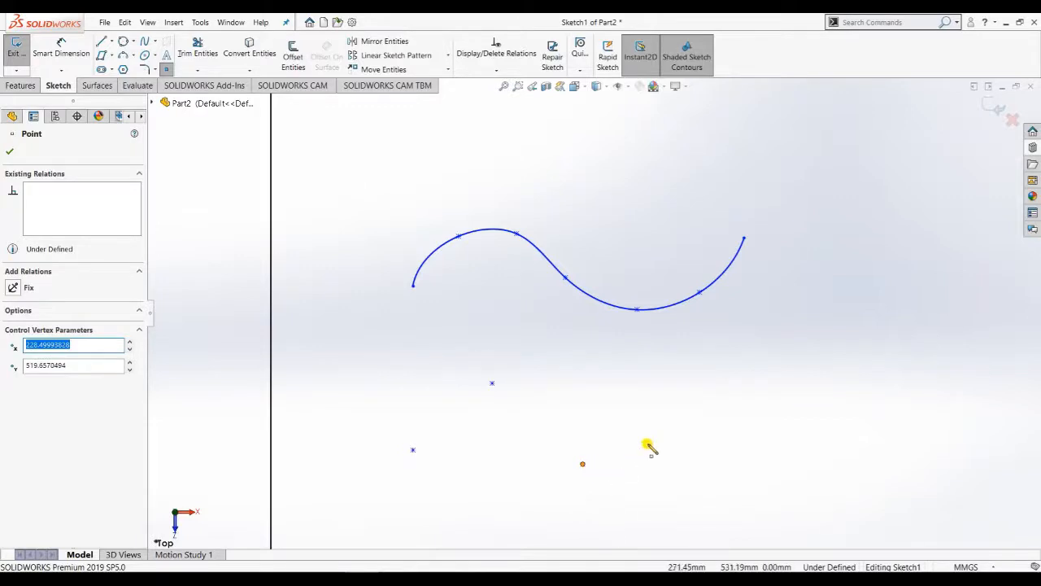
left_click(690, 395)
left_click(767, 437)
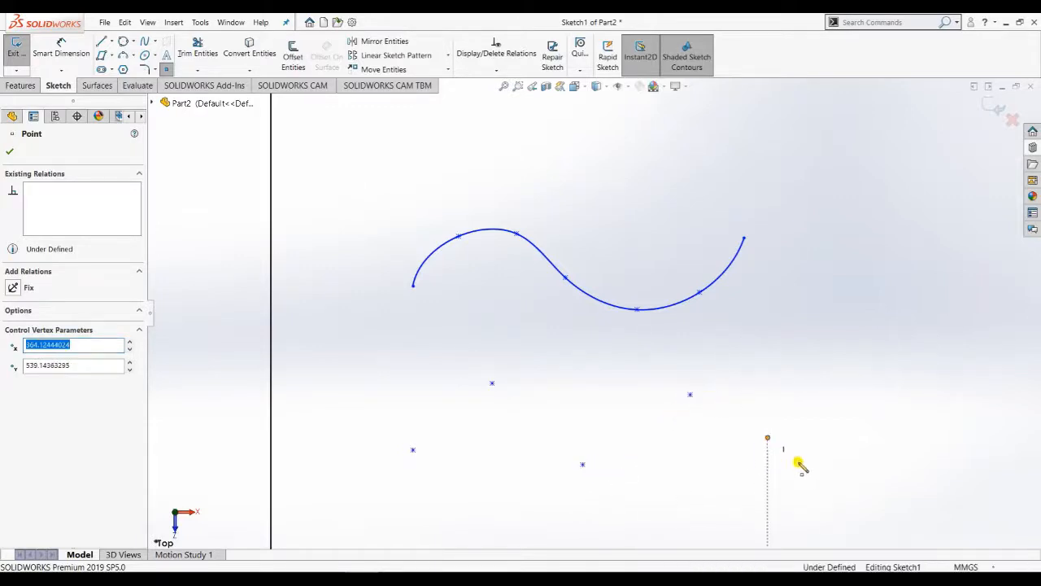
left_click(839, 477)
left_click(893, 449)
key("Escape")
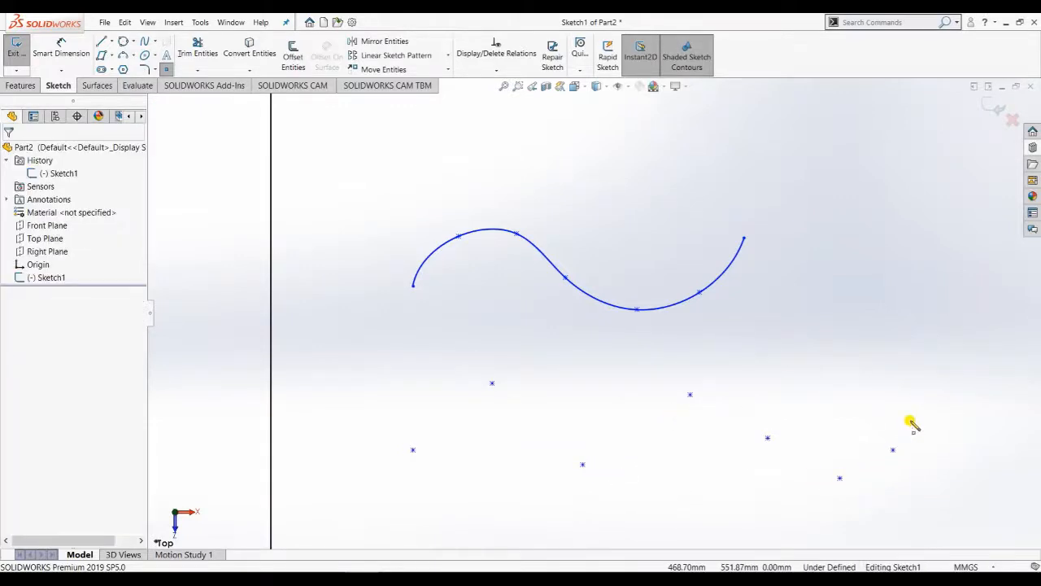
- Sketch a Bezier style spline using the seven zigzag points as control vertices, adding an eighth vertex above and to the right of the last point
scroll(621, 444, "up", 3)
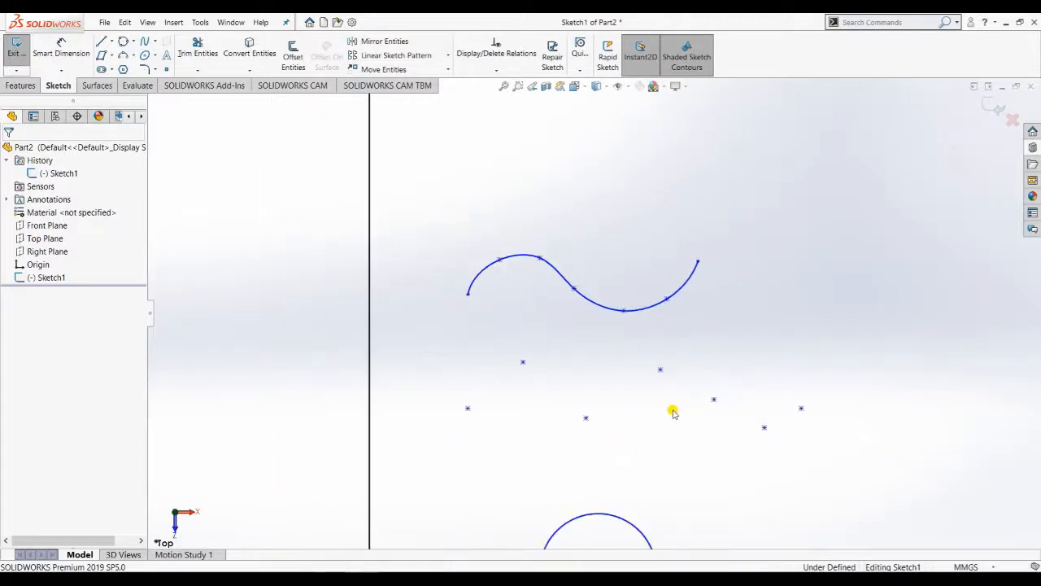
left_click(154, 40)
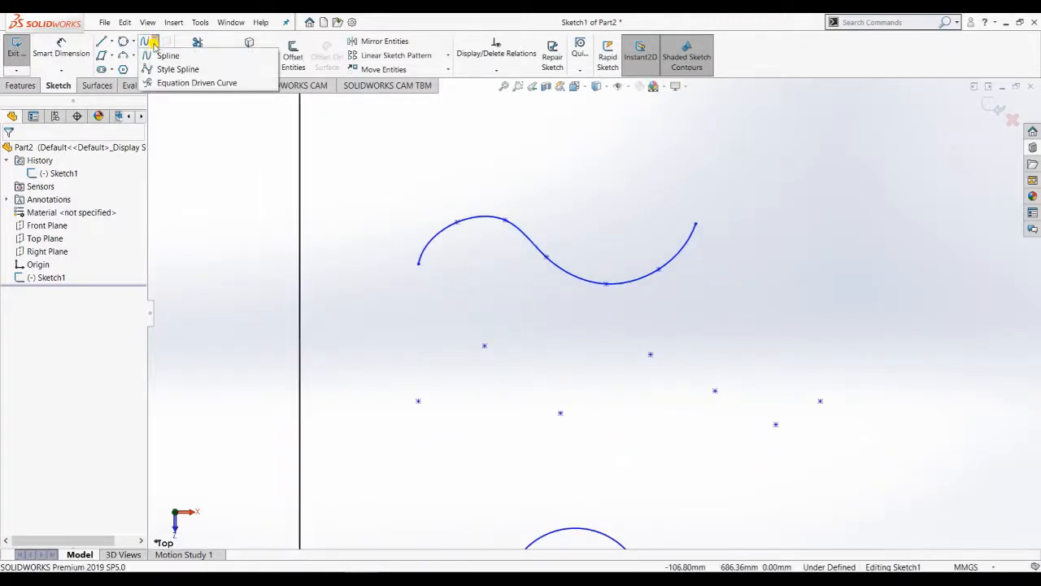
left_click(158, 68)
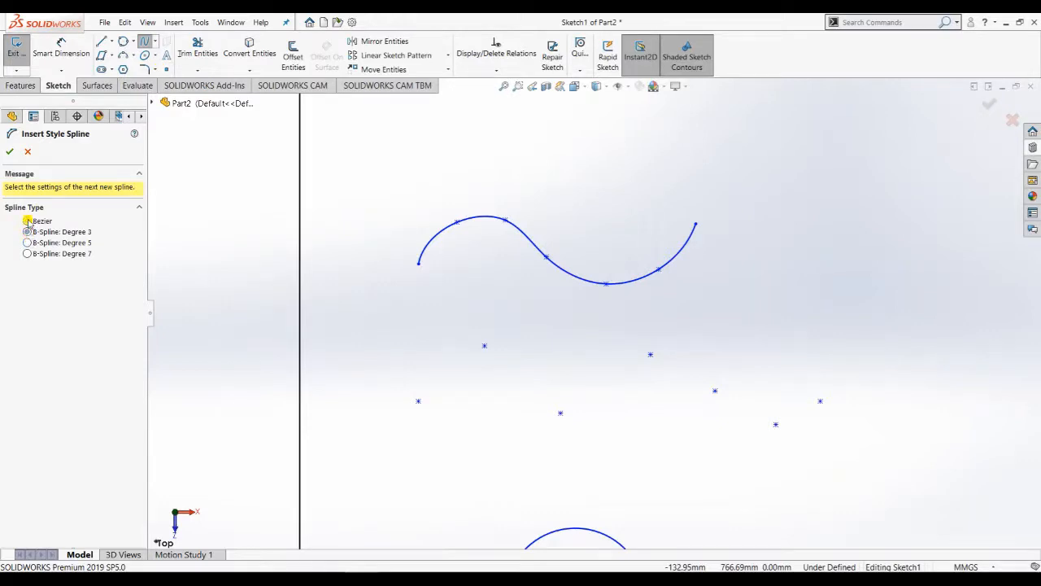
left_click(418, 400)
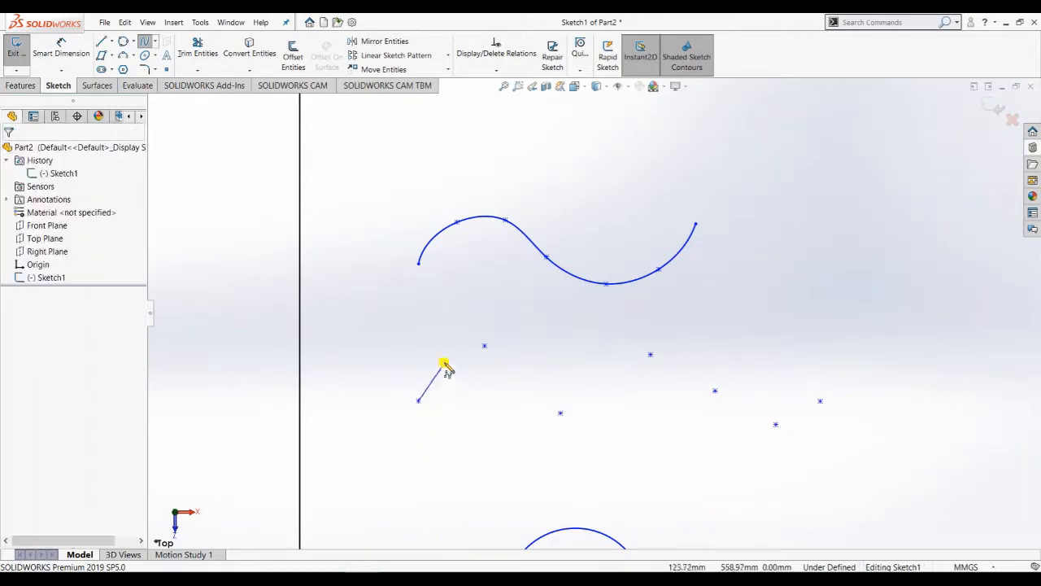
left_click(483, 347)
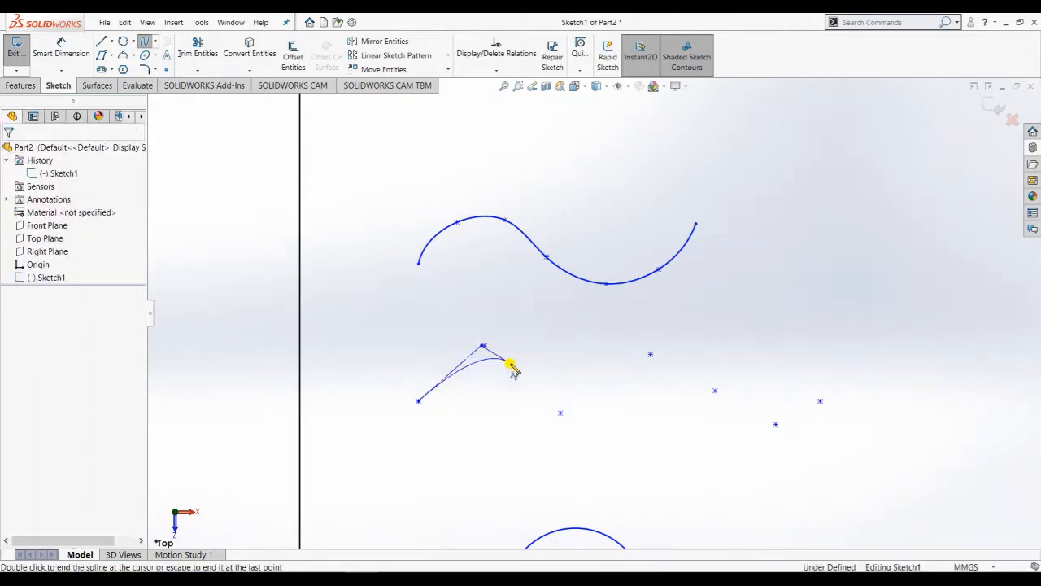
left_click(561, 413)
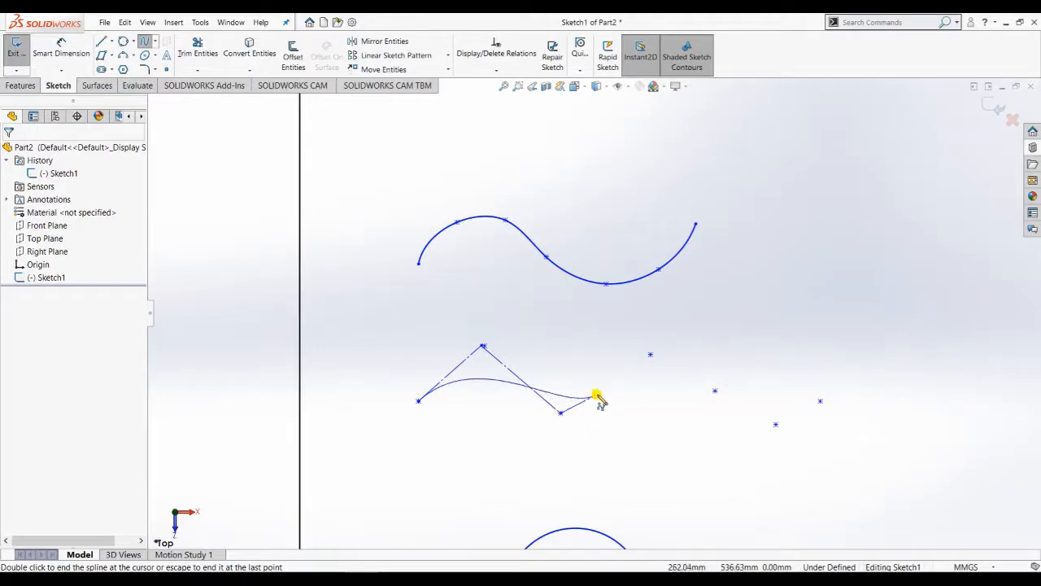
left_click(650, 356)
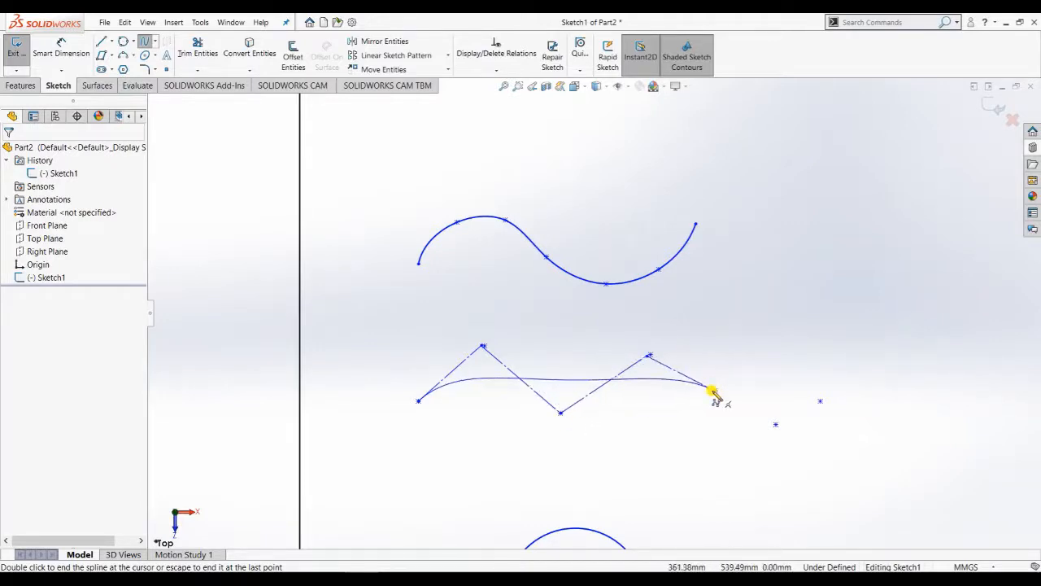
left_click(776, 424)
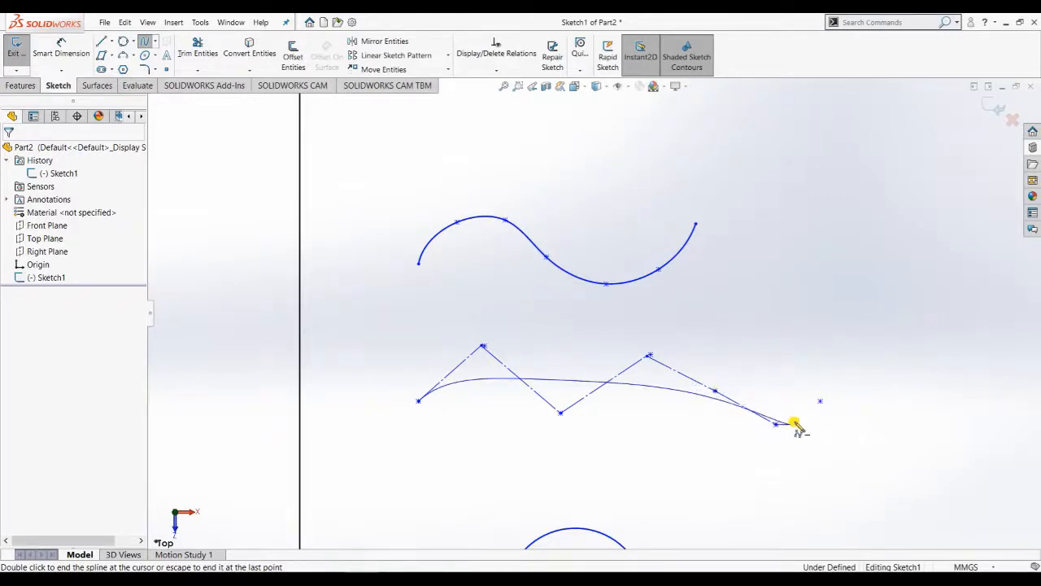
left_click(821, 402)
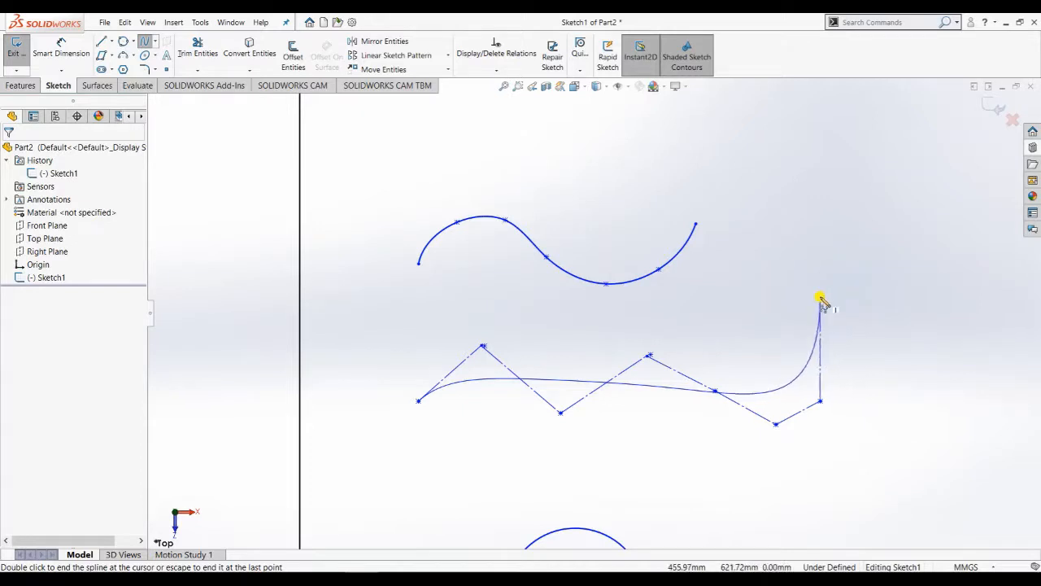
left_click(852, 300)
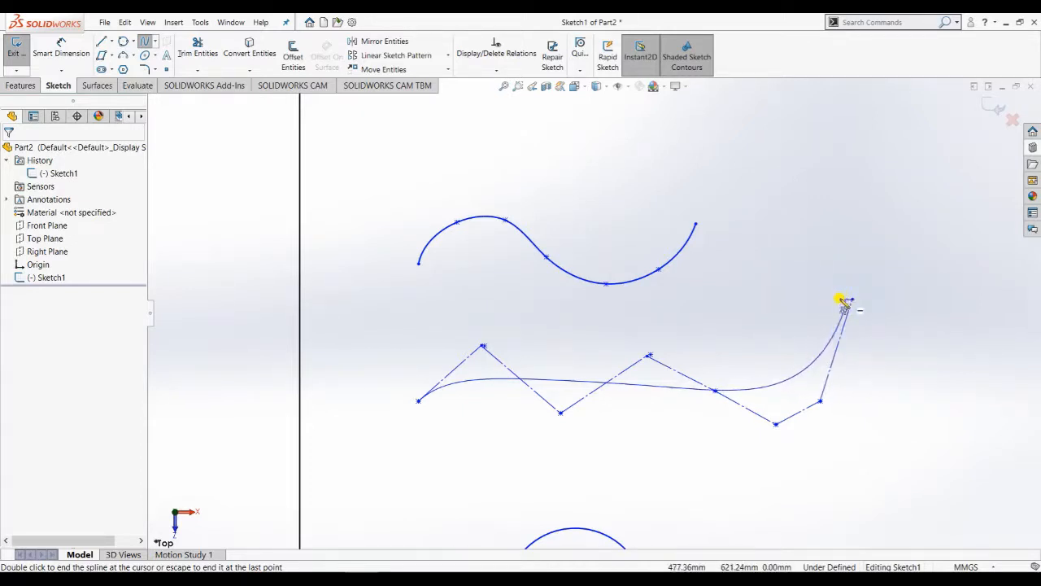
key("Escape")
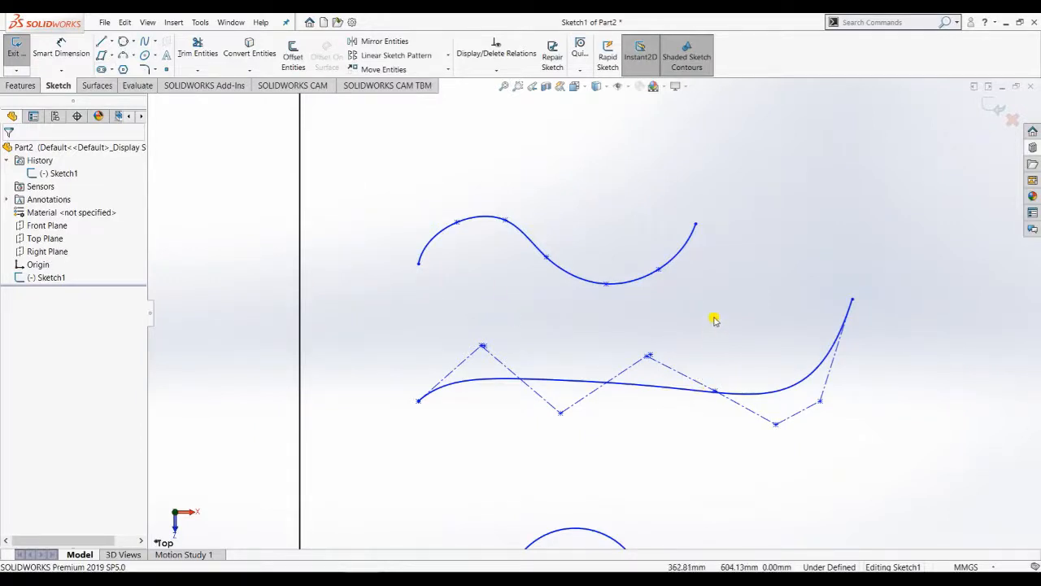
scroll(714, 320, "up", 3)
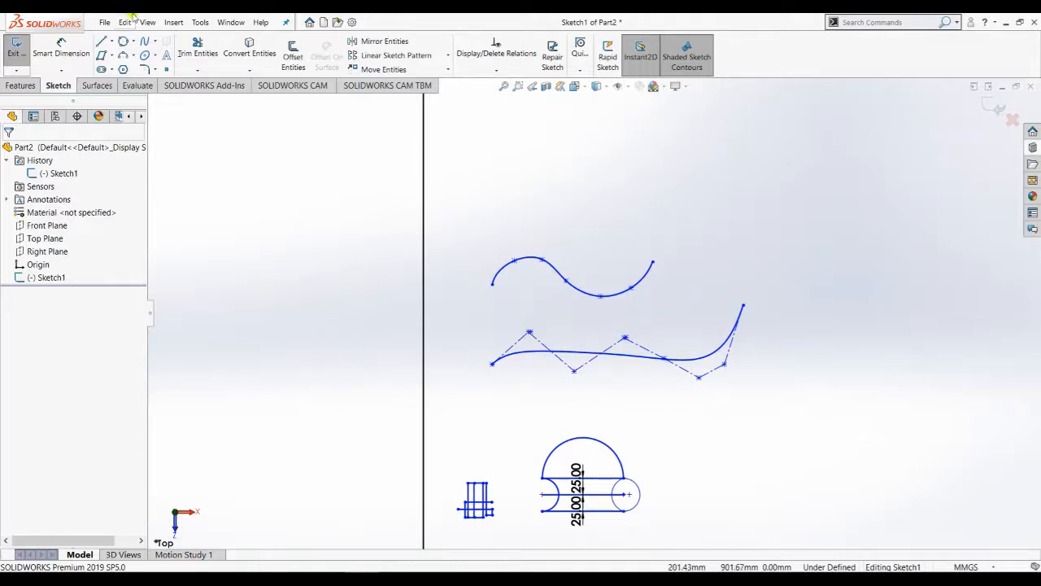
left_click(155, 44)
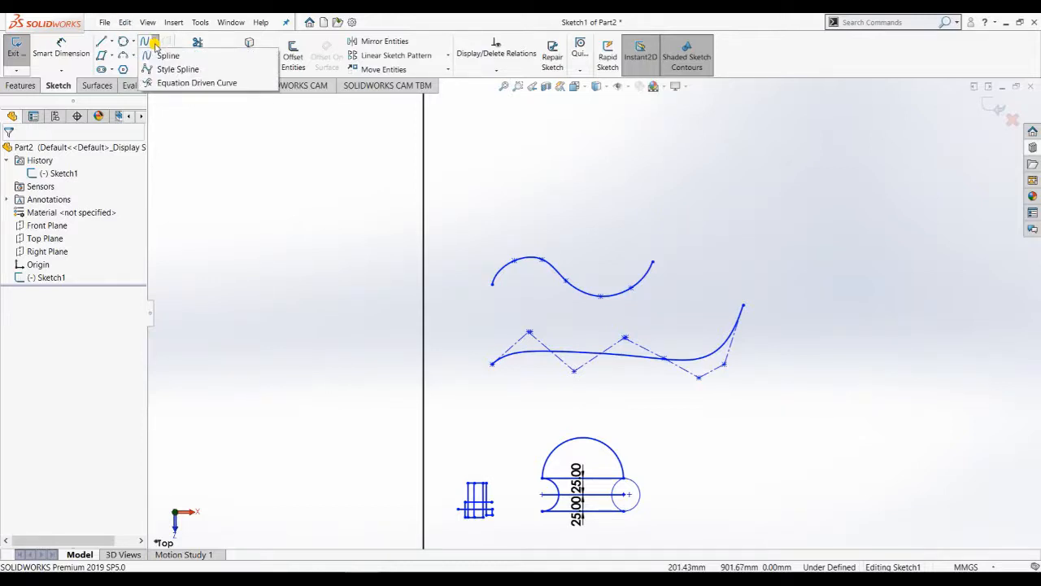
left_click(167, 82)
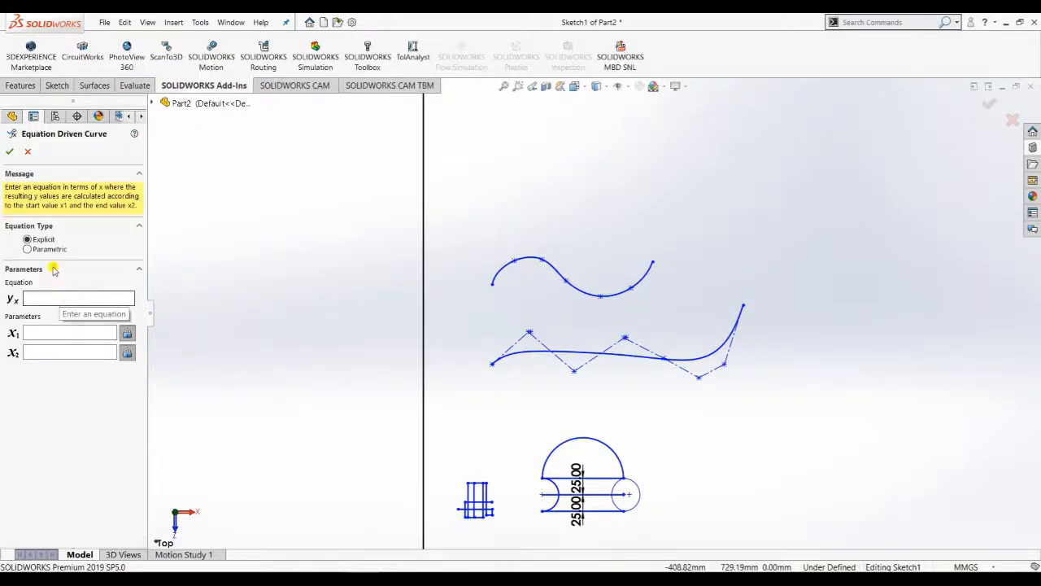
left_click(27, 153)
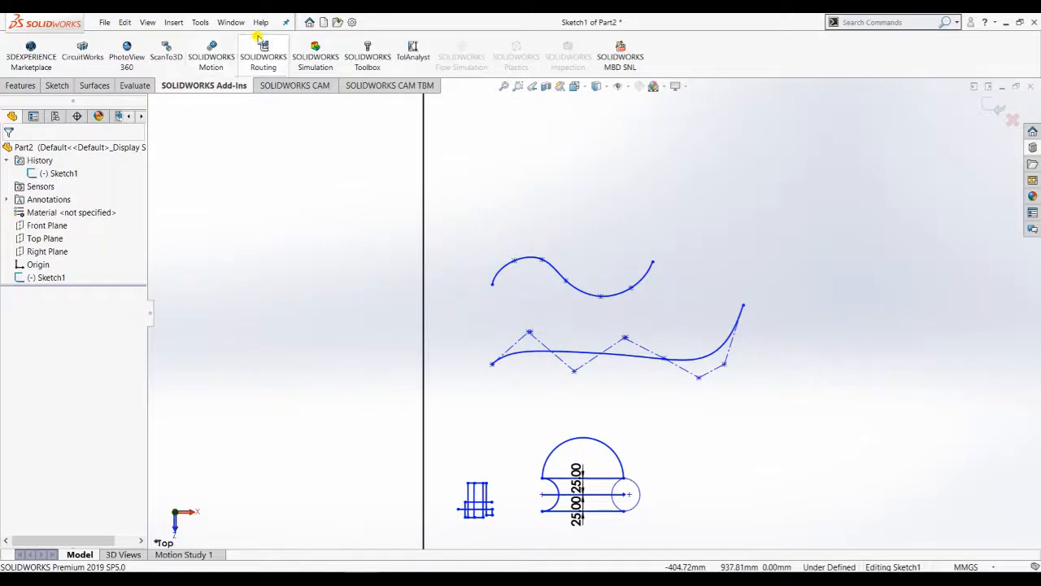
left_click(54, 90)
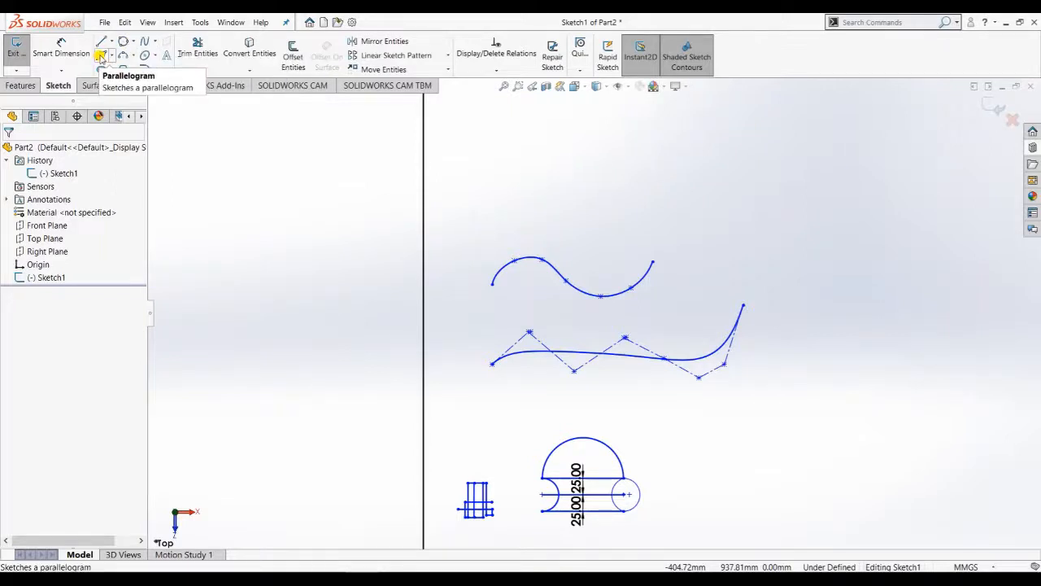
left_click(112, 55)
left_click(134, 70)
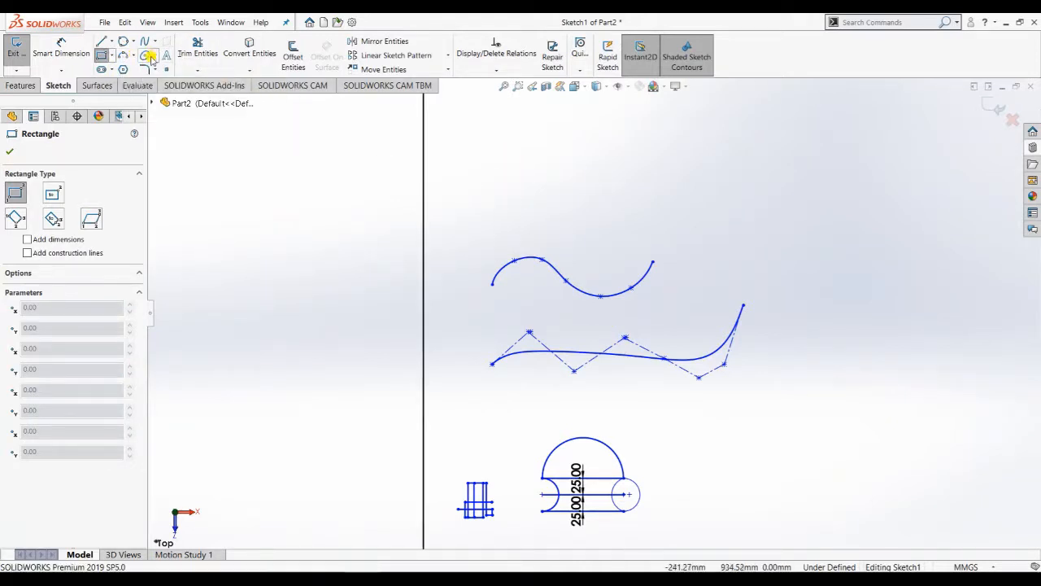
- Sketch a horizontal ellipse in the empty area left of the long vertical line, with radii of about 352 mm and 145 mm
left_click(144, 57)
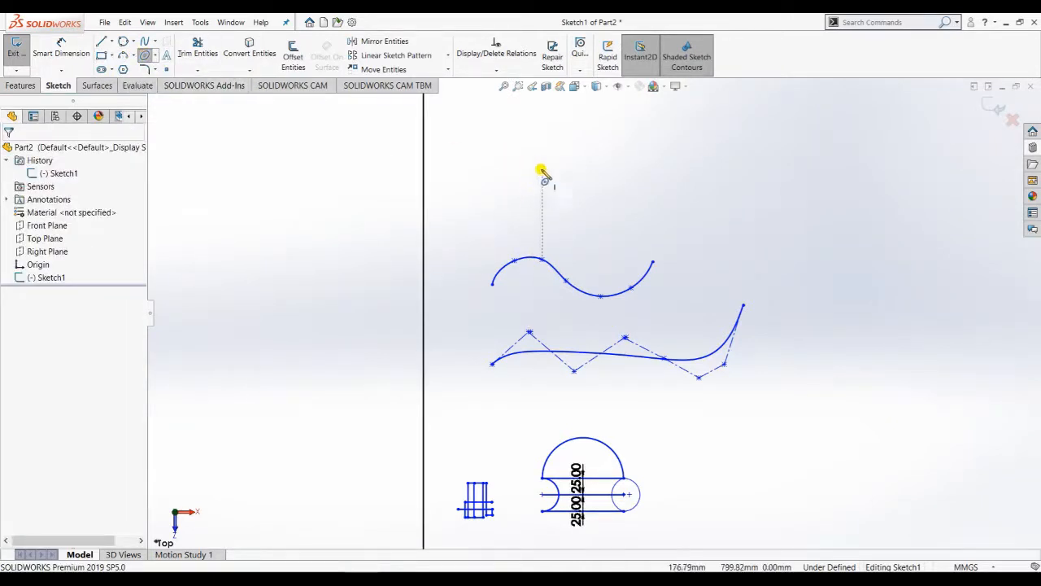
scroll(553, 276, "up", 3)
scroll(253, 281, "up", 3)
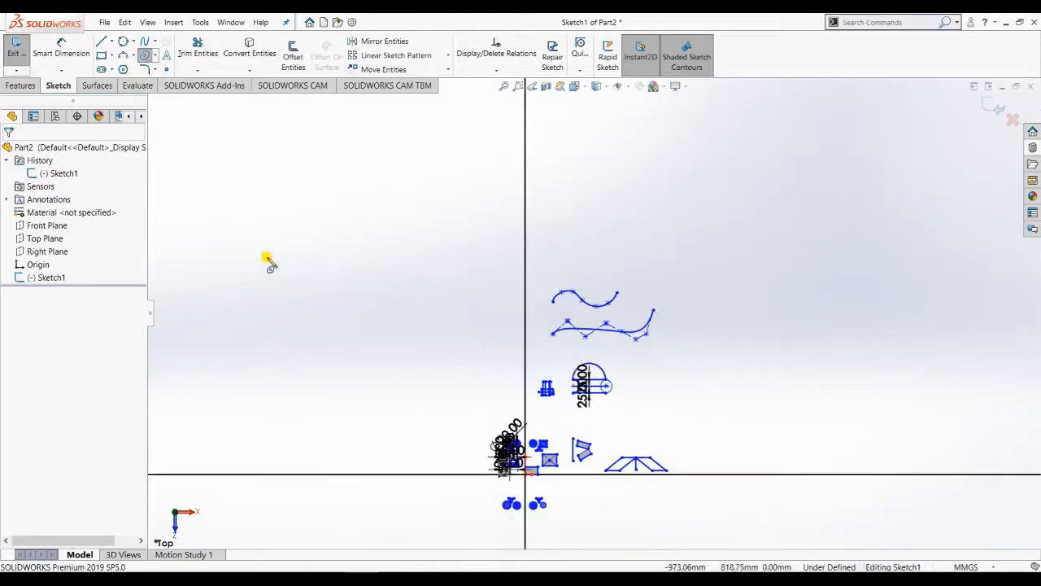
scroll(281, 272, "down", 3)
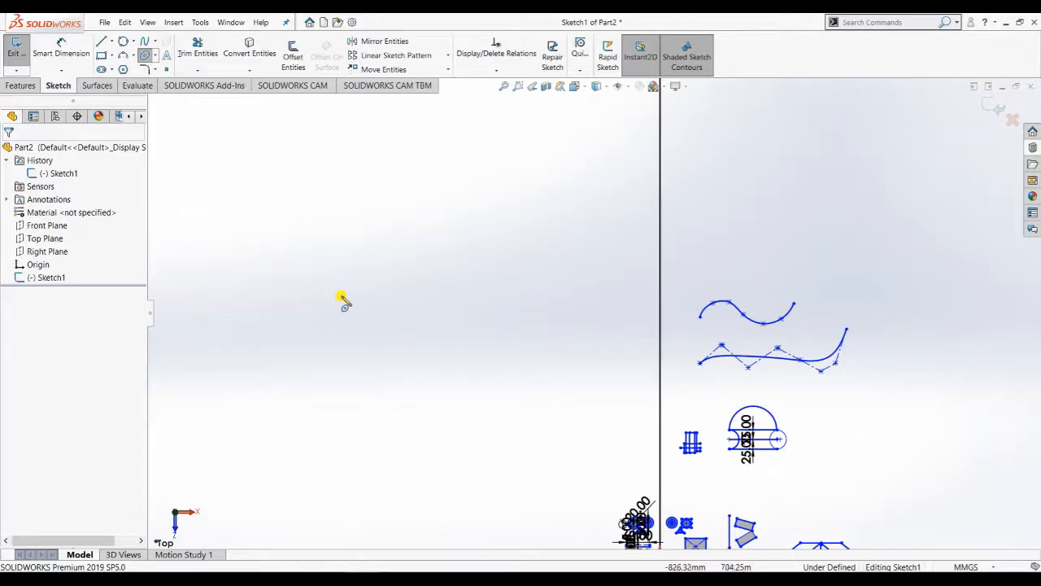
left_click(327, 297)
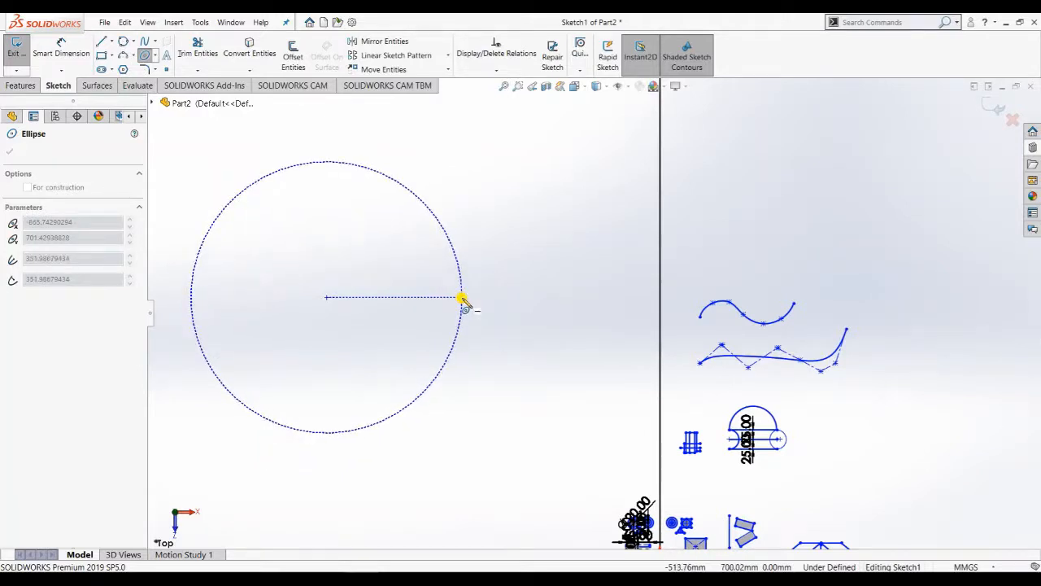
left_click(461, 299)
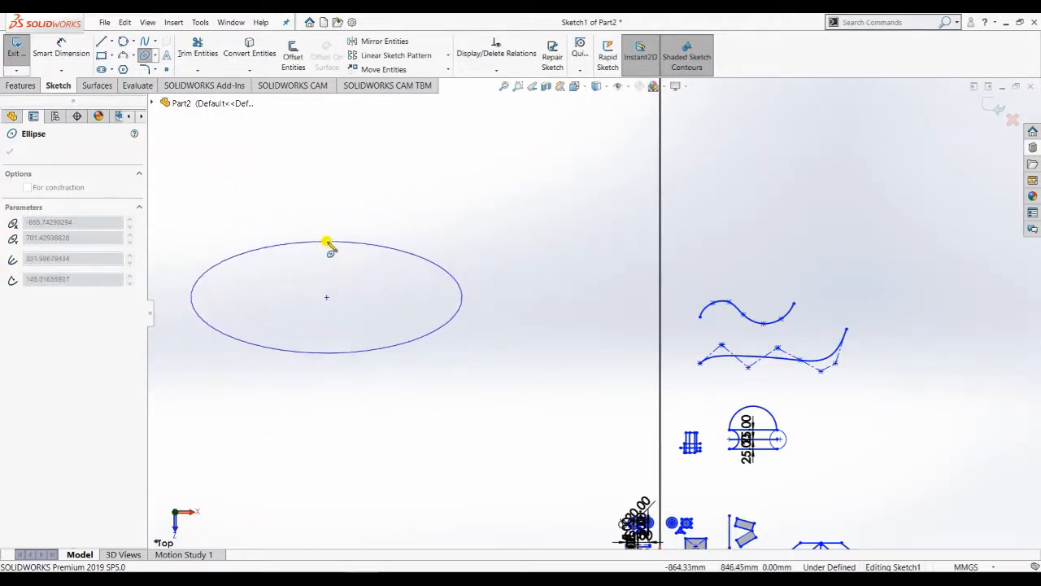
left_click(330, 244)
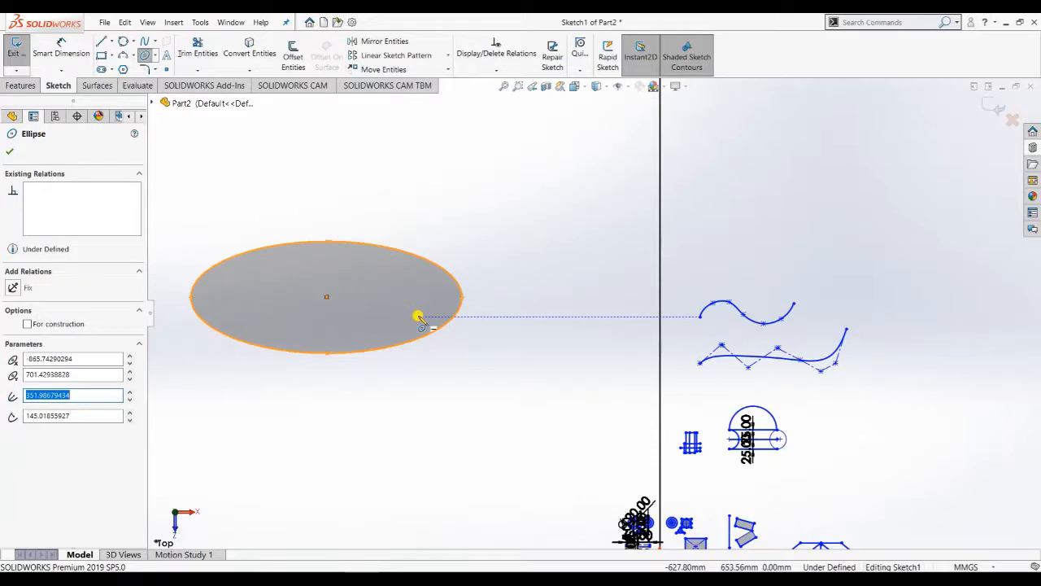
key("Escape")
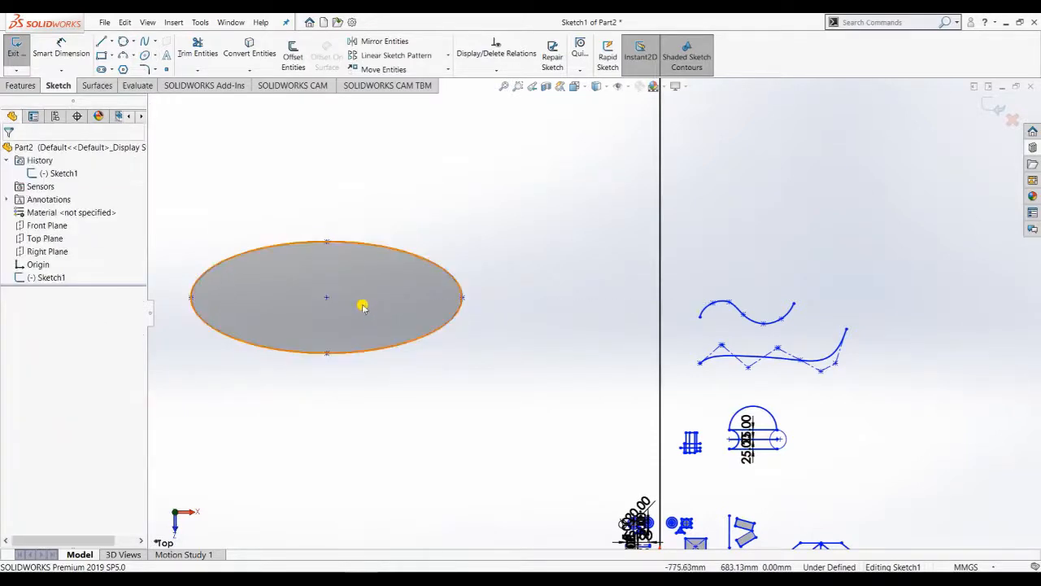
- Sketch a second ellipse from the same centre, with a horizontal radius of about 465 mm and a vertical radius of about 145 mm
scroll(355, 312, "up", 3)
scroll(523, 255, "down", 2)
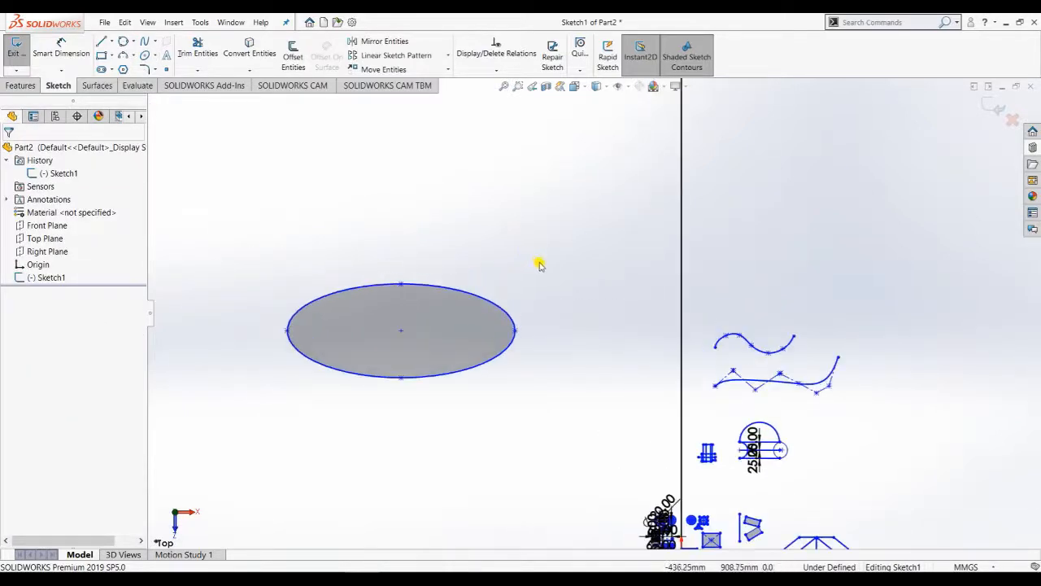
left_click(154, 57)
left_click(163, 70)
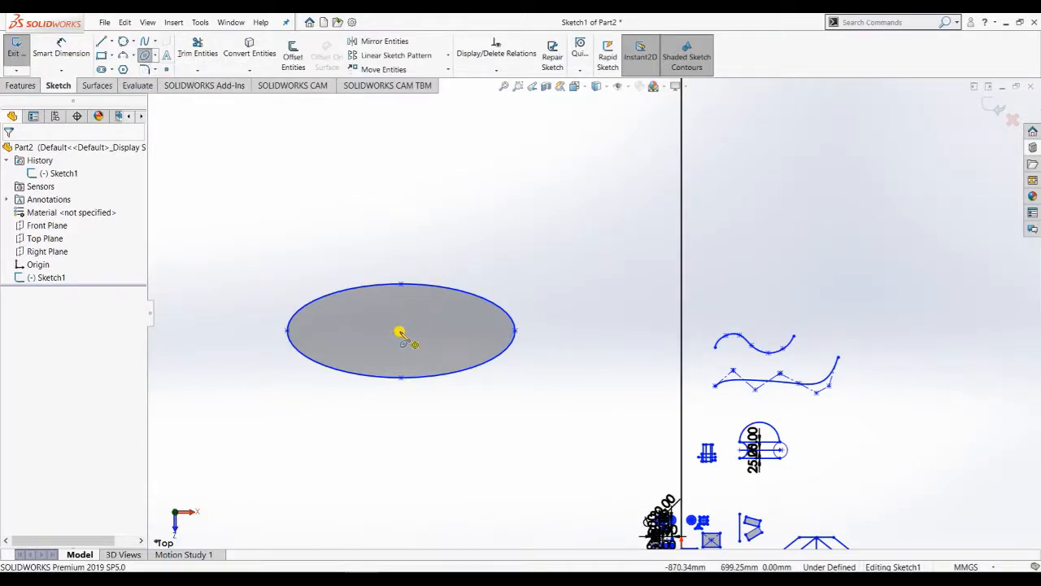
left_click(401, 331)
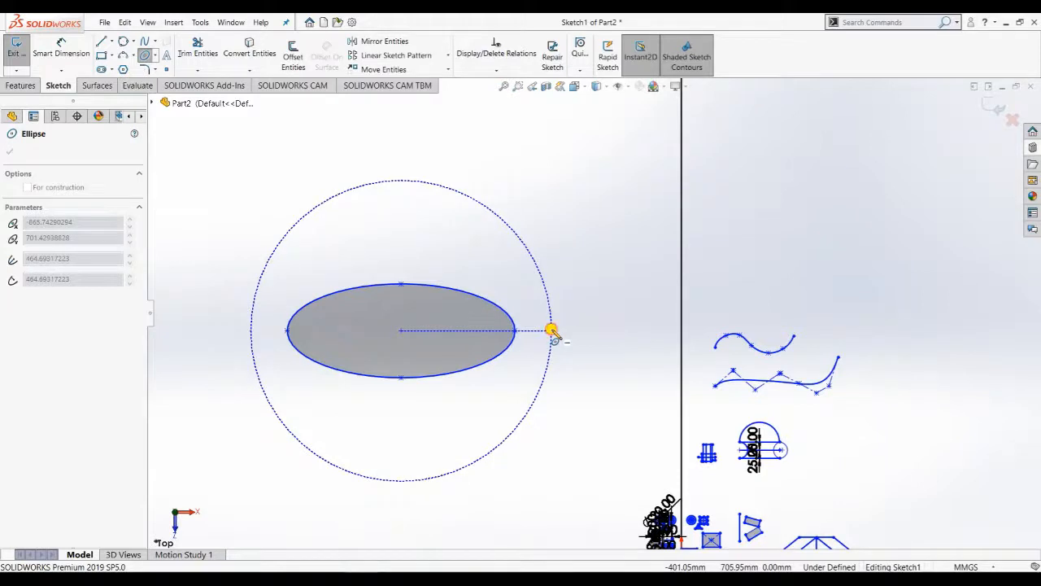
left_click(552, 330)
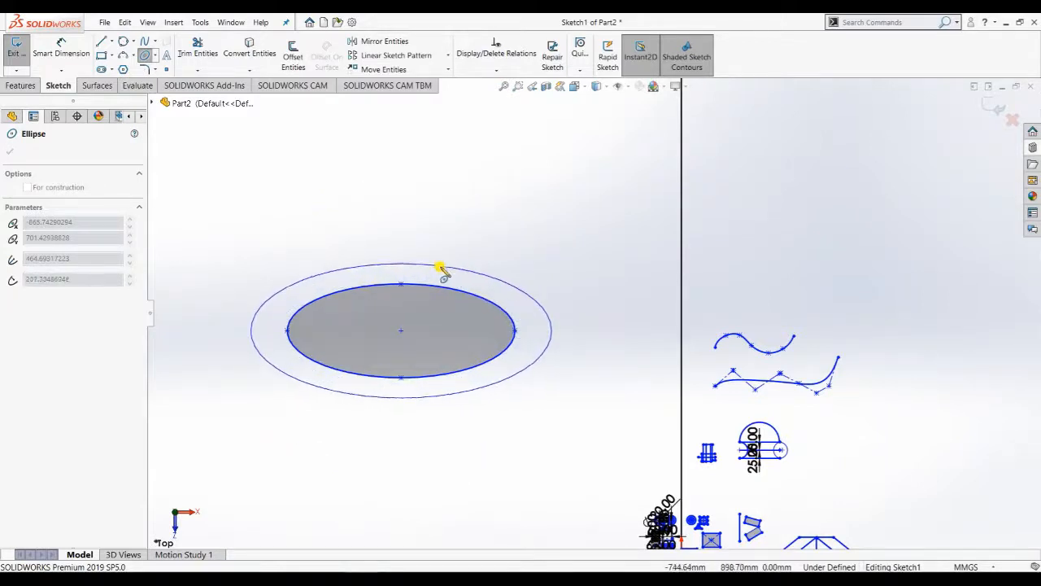
left_click(438, 285)
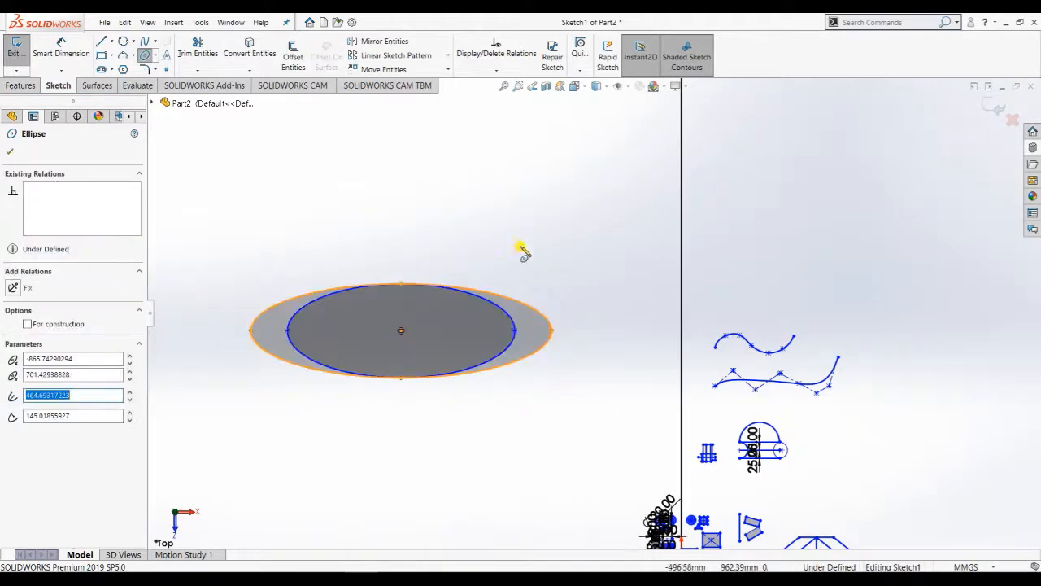
key("Escape")
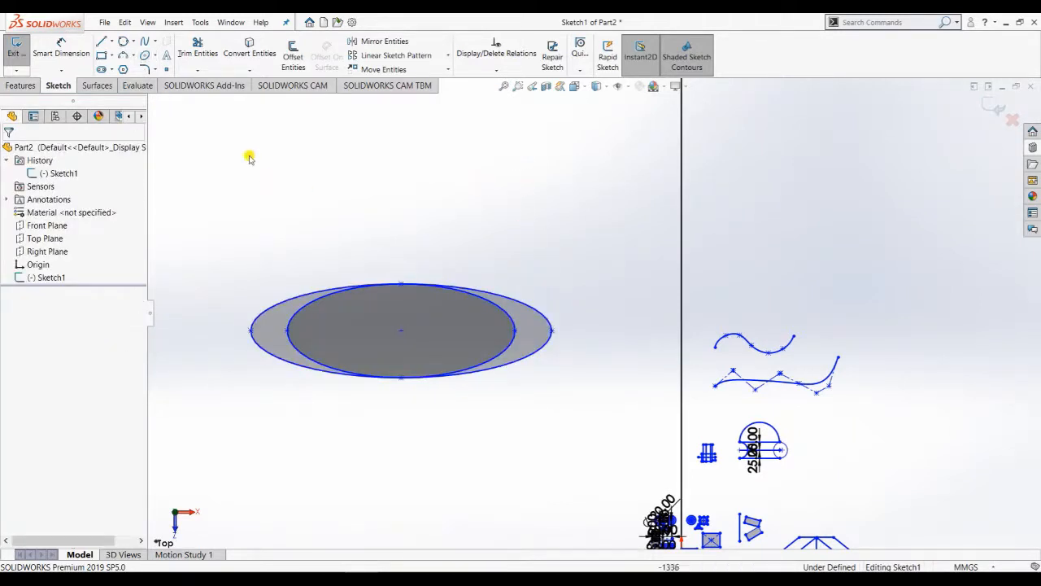
- Sketch a partial ellipse above the two concentric ellipses, with radii of about 465 mm and 153 mm, leaving its upper-left quarter open
left_click(154, 57)
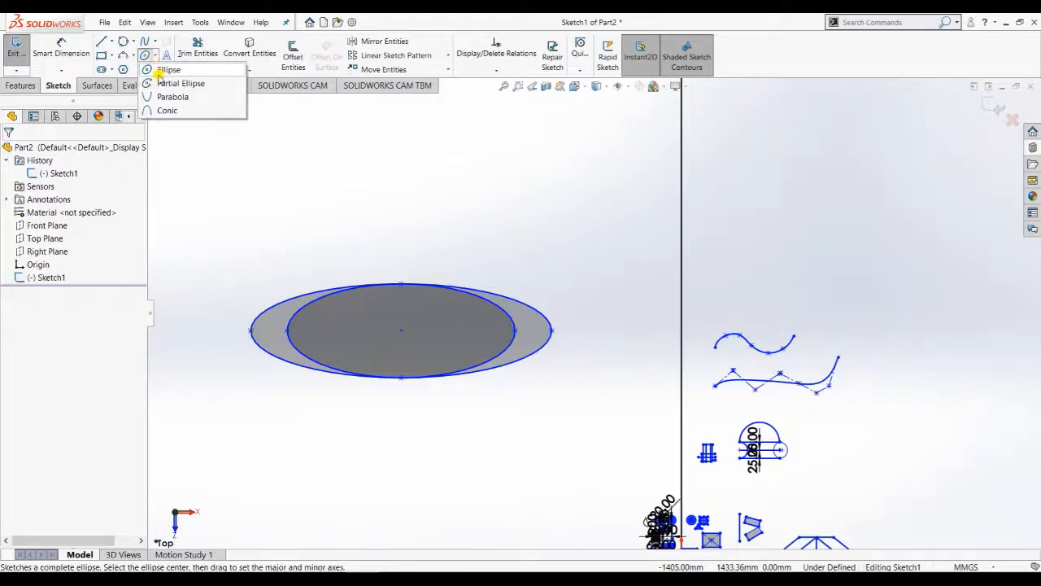
left_click(163, 86)
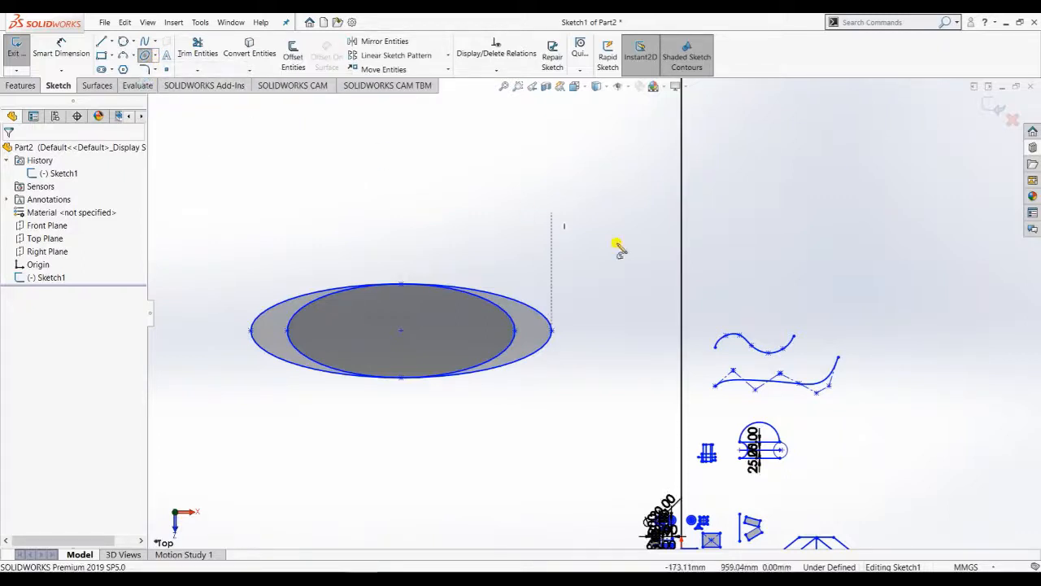
scroll(486, 272, "down", 1)
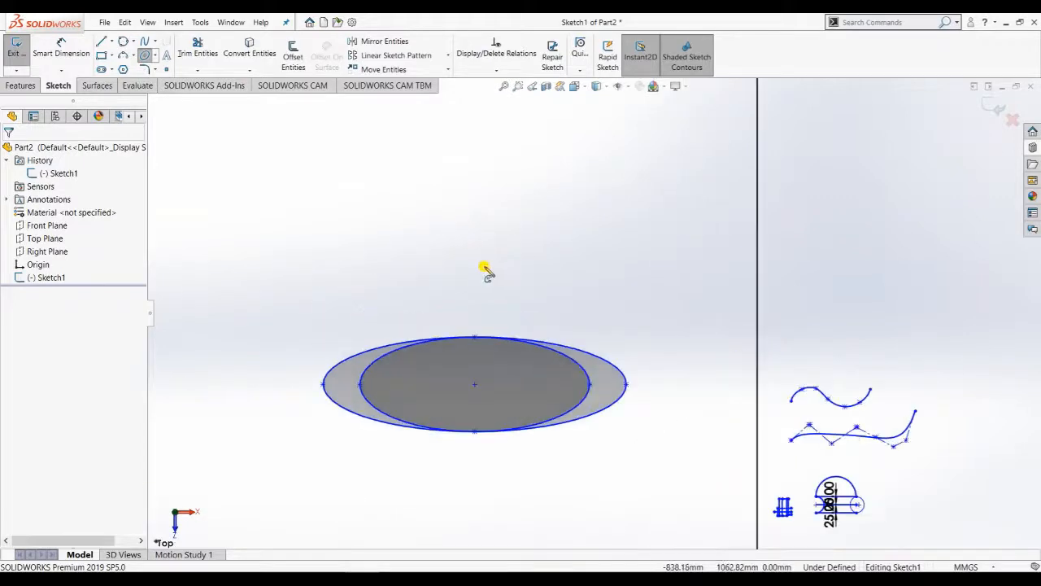
left_click(475, 254)
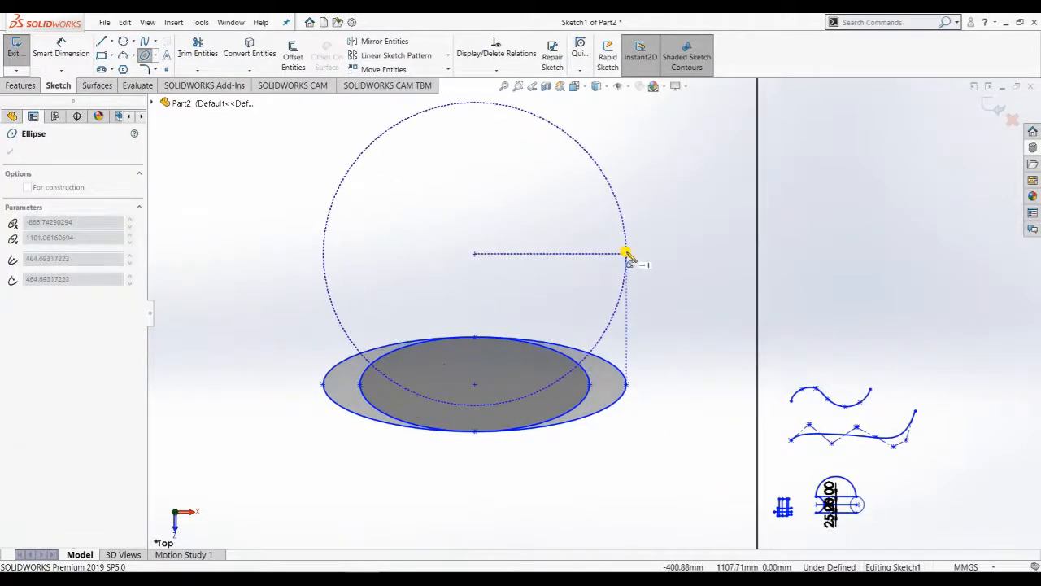
left_click(627, 254)
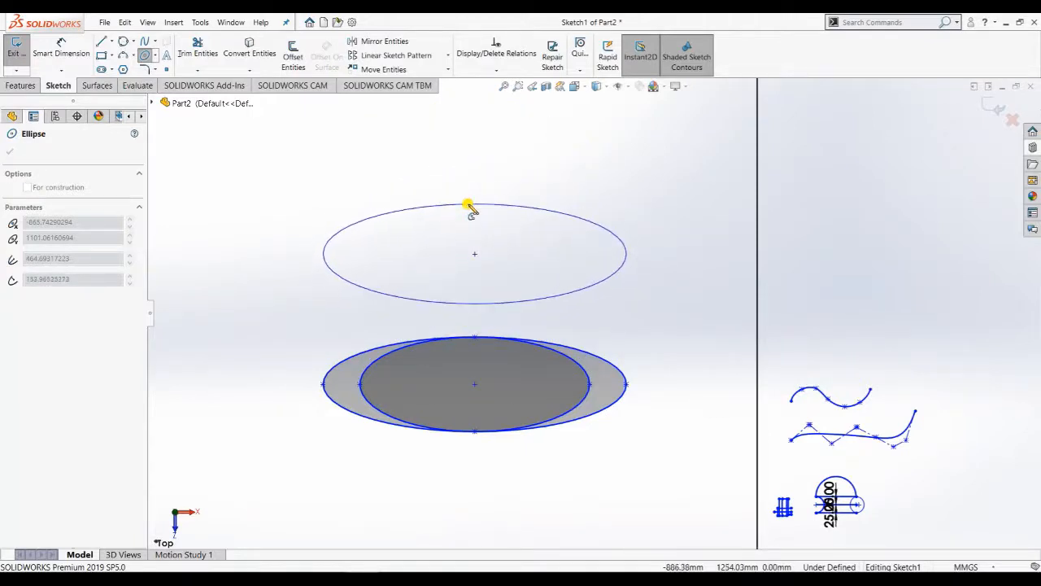
left_click(469, 204)
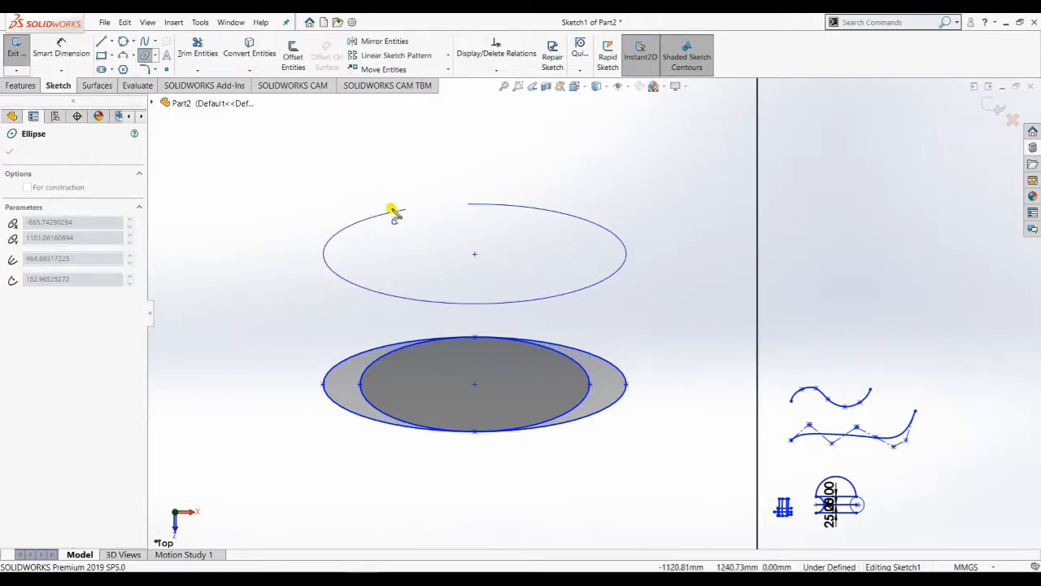
left_click(324, 255)
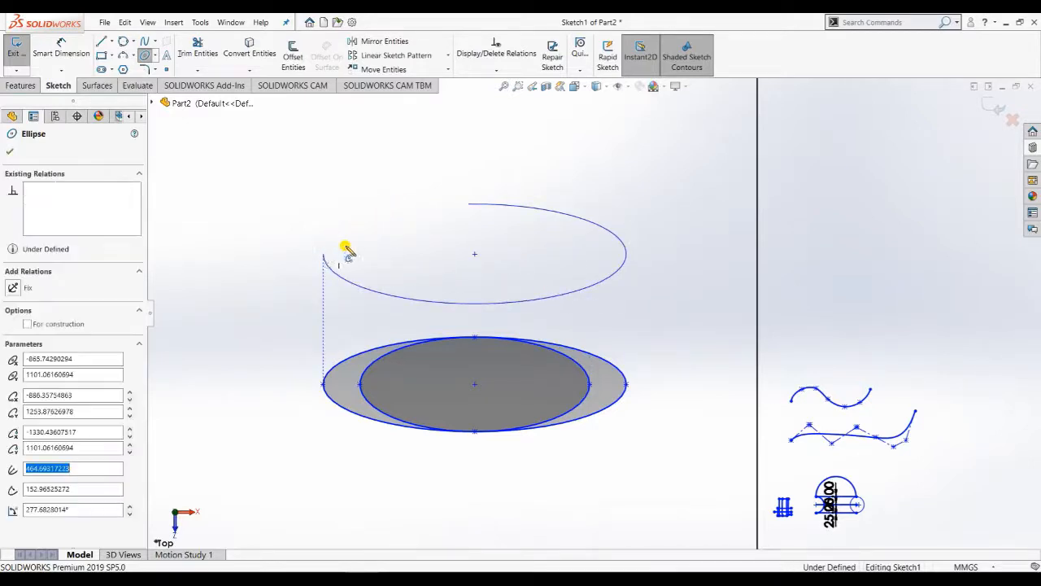
key("Escape")
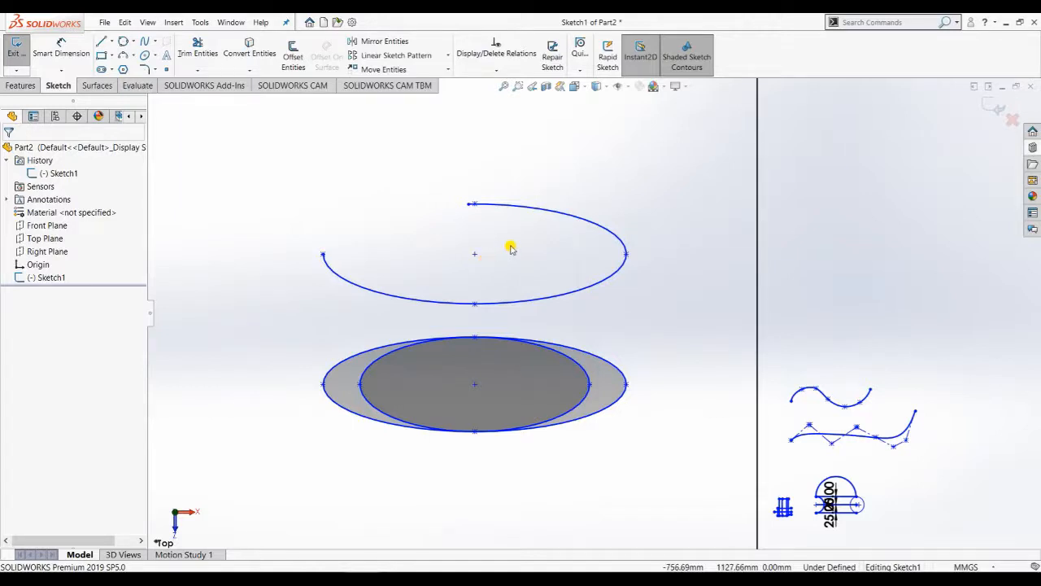
- Sketch a second partial ellipse above the first one, with radii of about 373 mm and 184 mm, spanning about 247° and open at the upper right
scroll(511, 246, "up", 1)
scroll(523, 212, "down", 1)
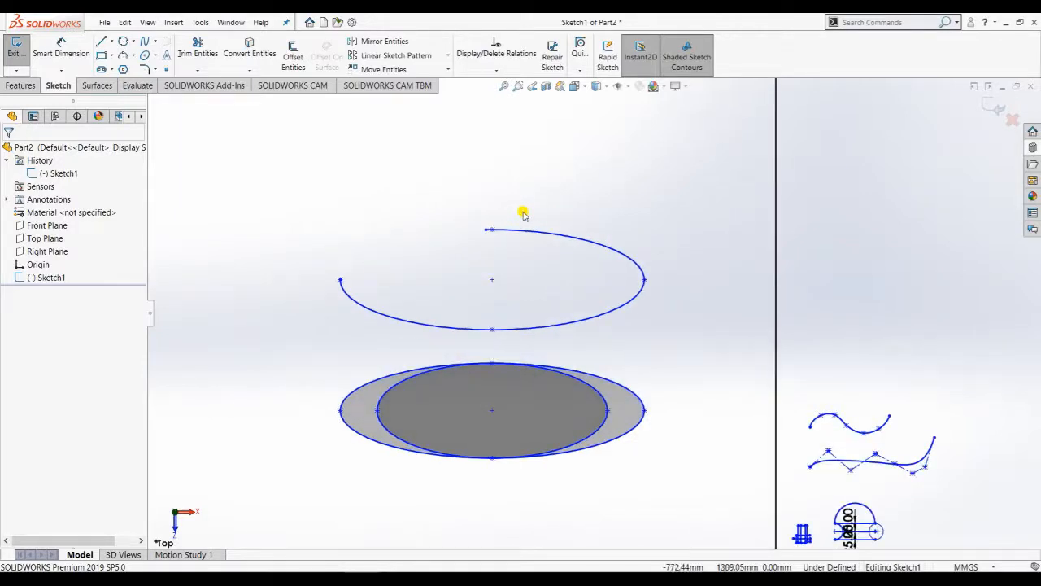
left_click(153, 58)
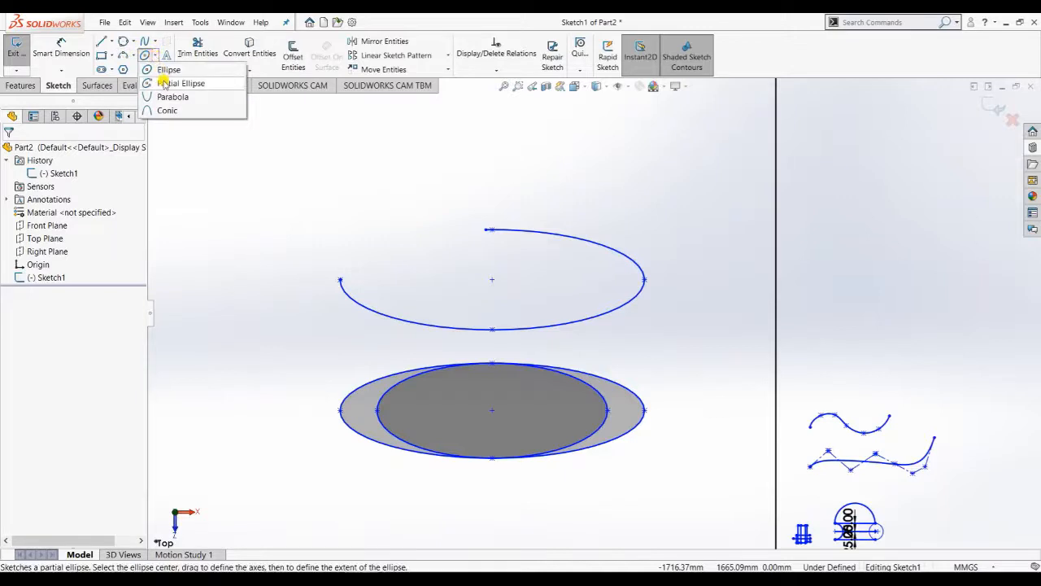
left_click(163, 84)
scroll(523, 192, "up", 2)
scroll(532, 194, "down", 2)
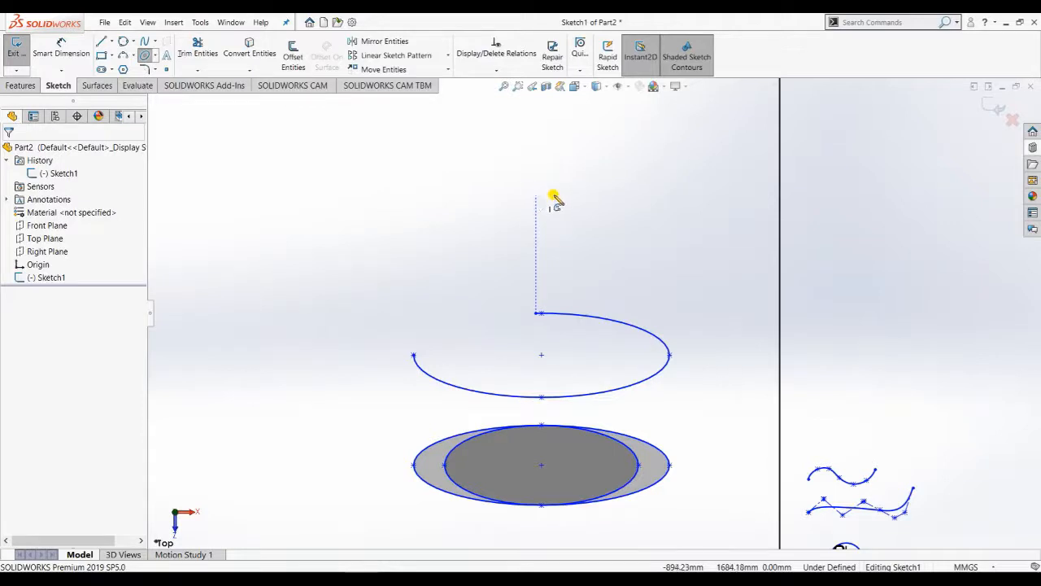
left_click(536, 195)
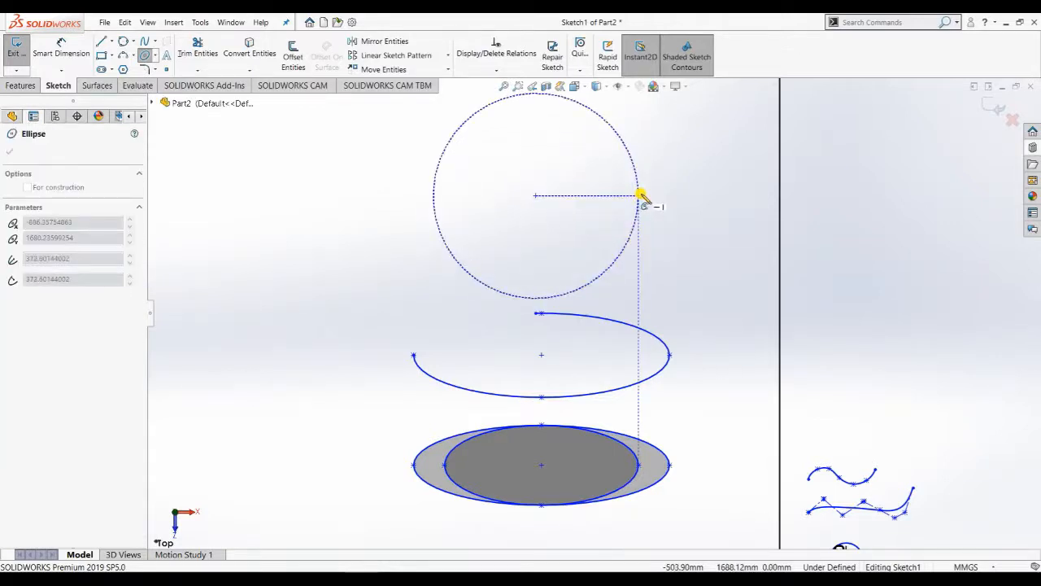
left_click(640, 196)
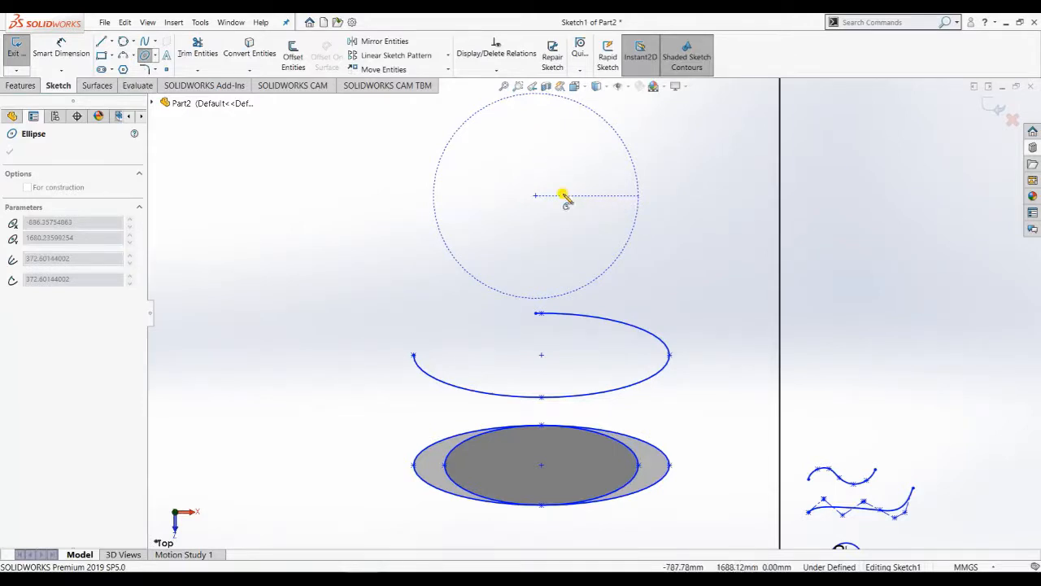
scroll(567, 200, "up", 4)
scroll(586, 228, "down", 2)
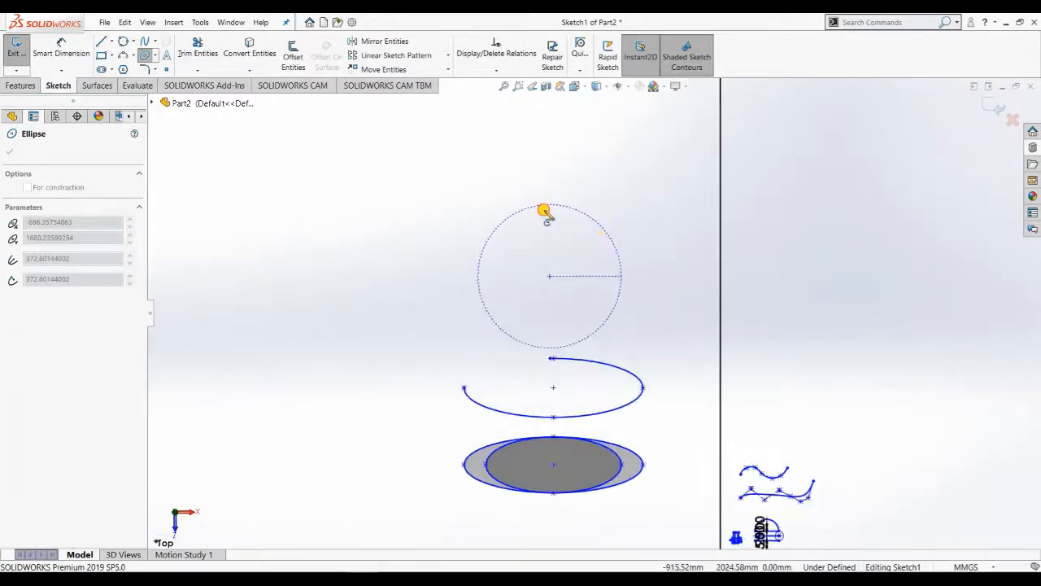
left_click(552, 241)
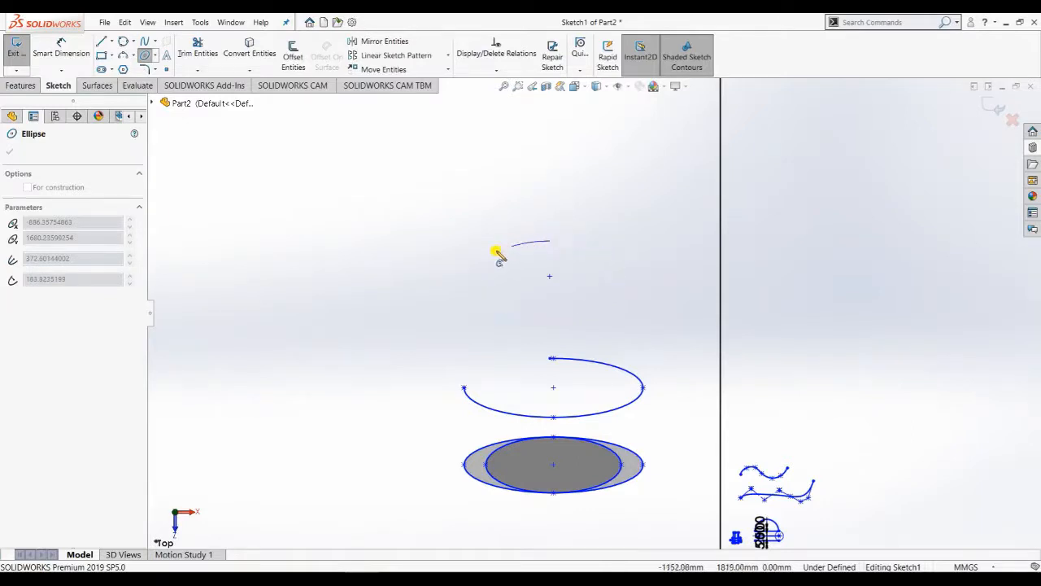
left_click(603, 301)
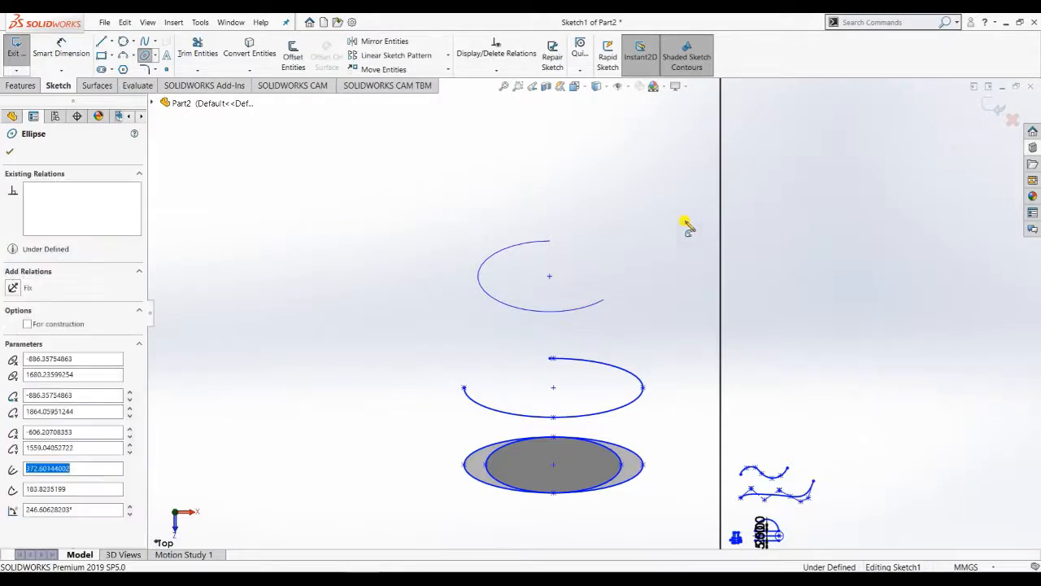
key("Escape")
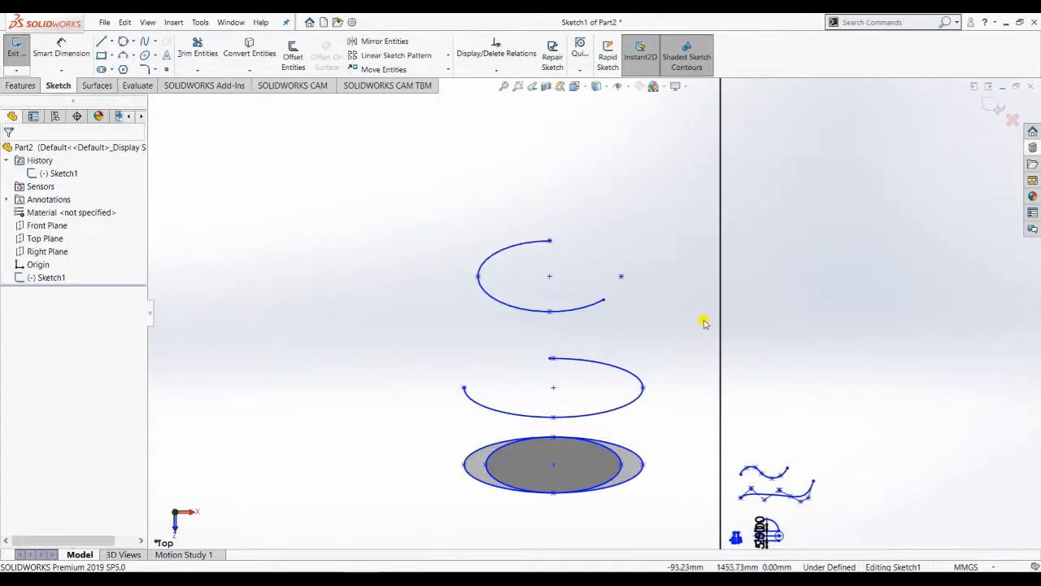
left_click(157, 55)
left_click(174, 97)
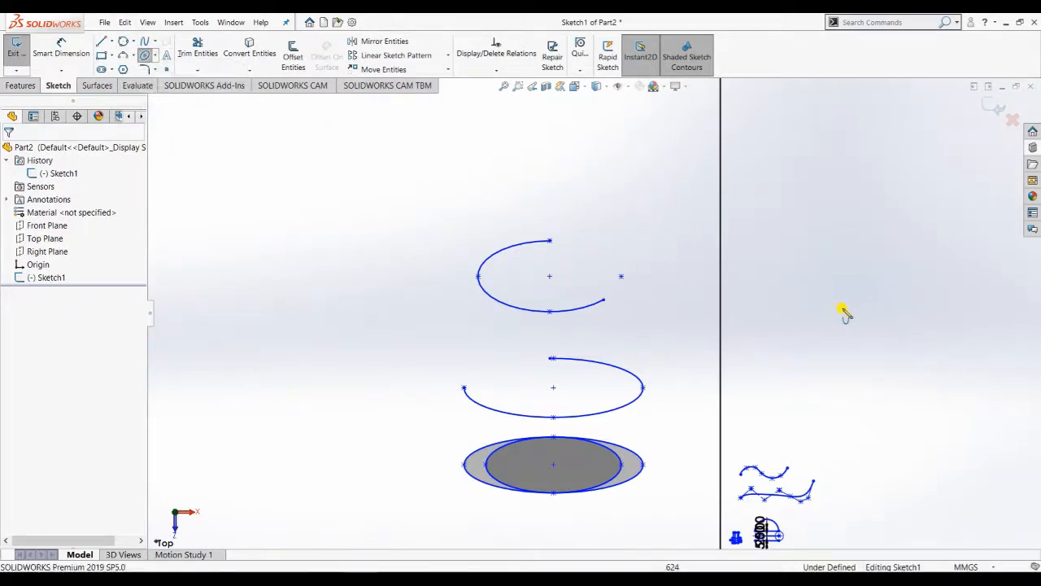
scroll(837, 310, "up", 3)
scroll(774, 375, "down", 2)
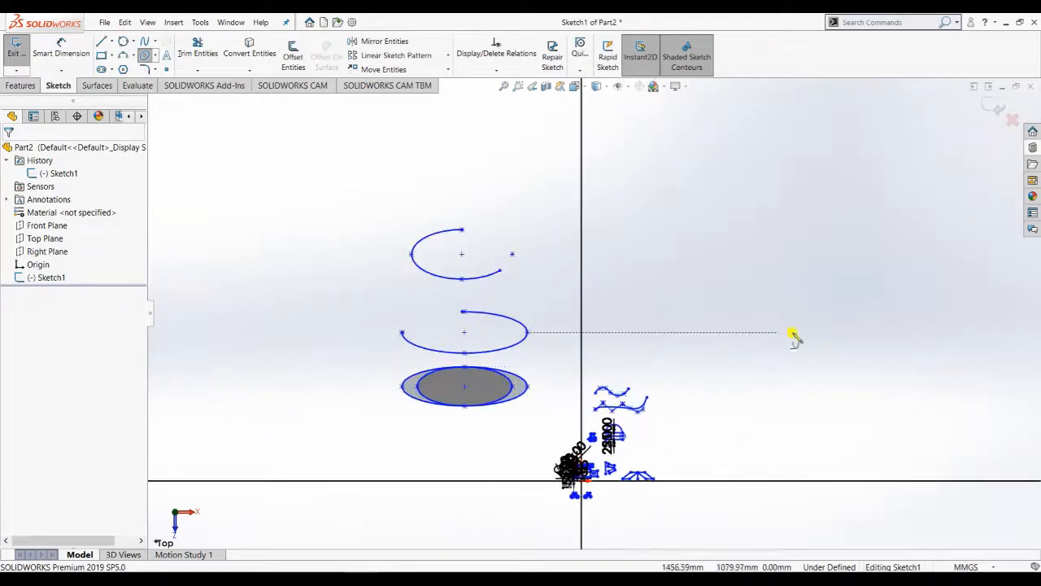
scroll(865, 345, "up", 3)
scroll(855, 306, "down", 4)
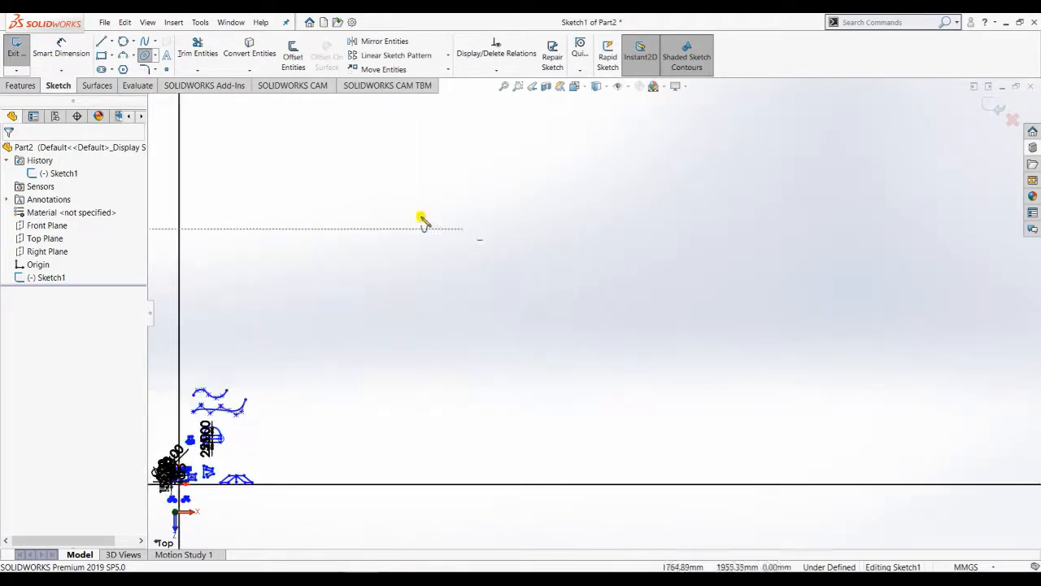
left_click(156, 57)
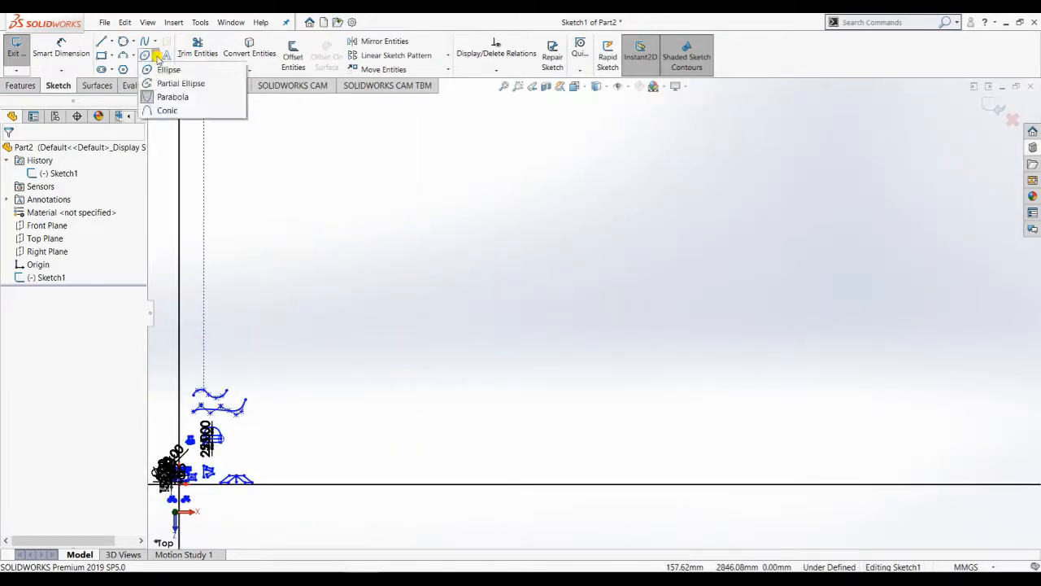
left_click(173, 97)
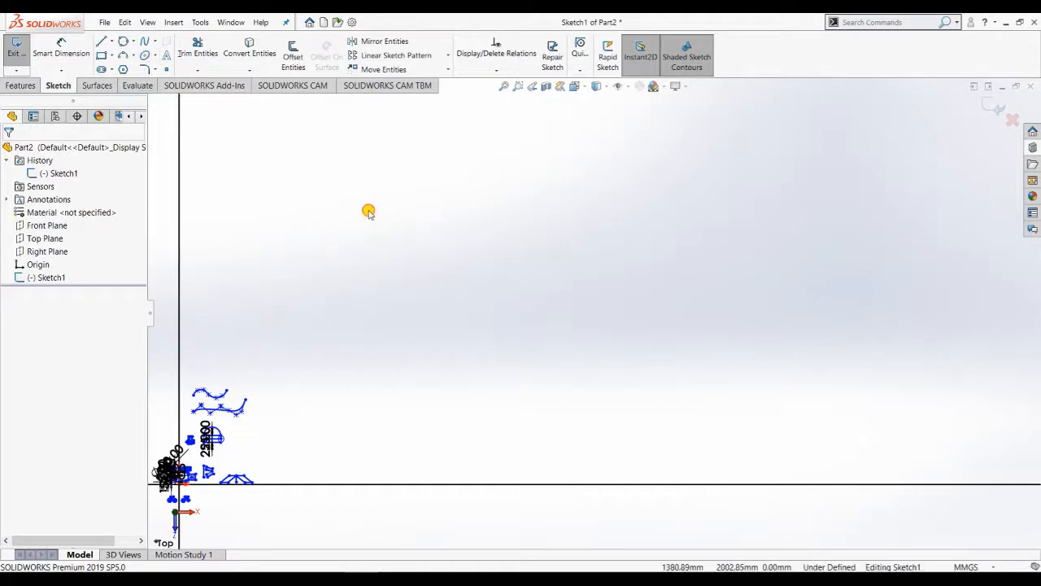
- Sketch a rightward-opening parabola right of the long vertical line, with its focus near X 1575, Y 1864 mm and apex near X 1480, Y 1864 mm
left_click(154, 57)
left_click(173, 83)
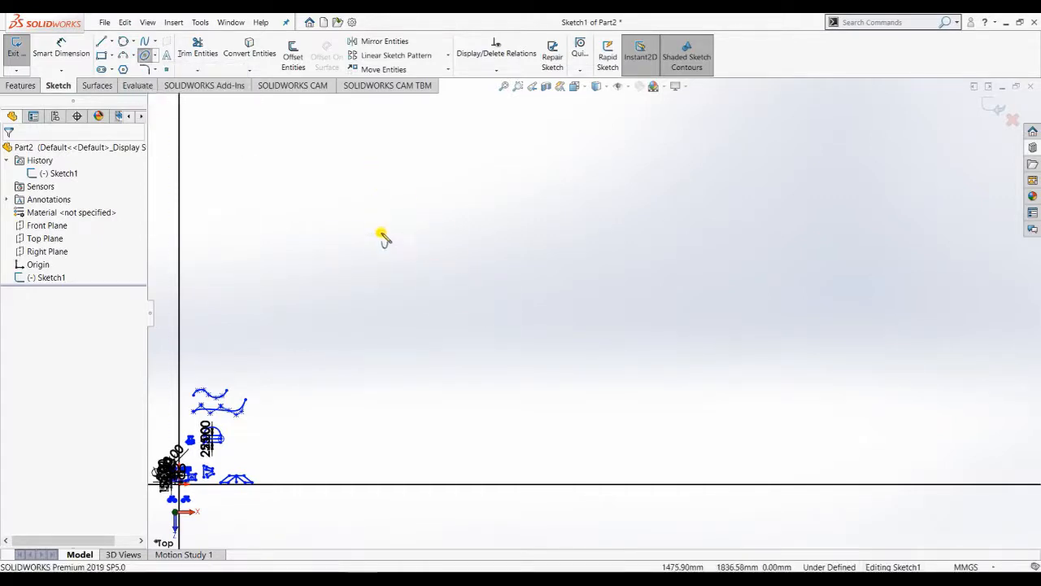
left_click(395, 229)
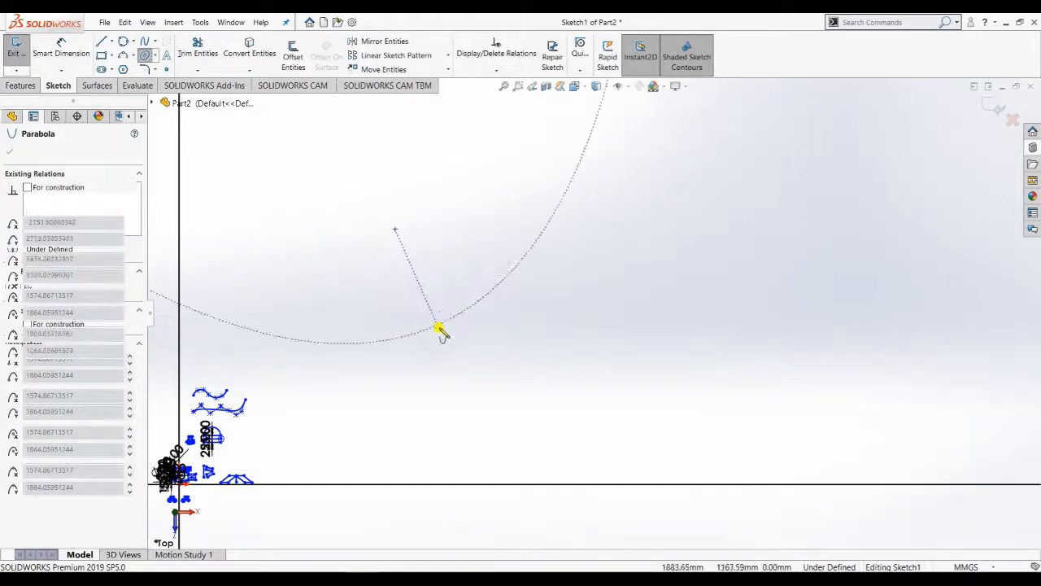
scroll(431, 338, "up", 5)
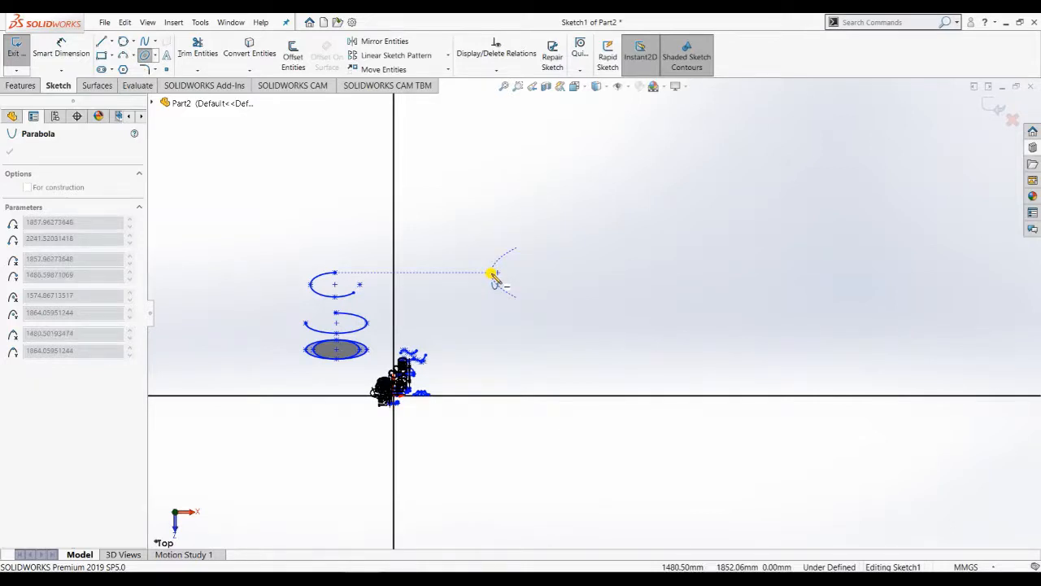
left_click(493, 275)
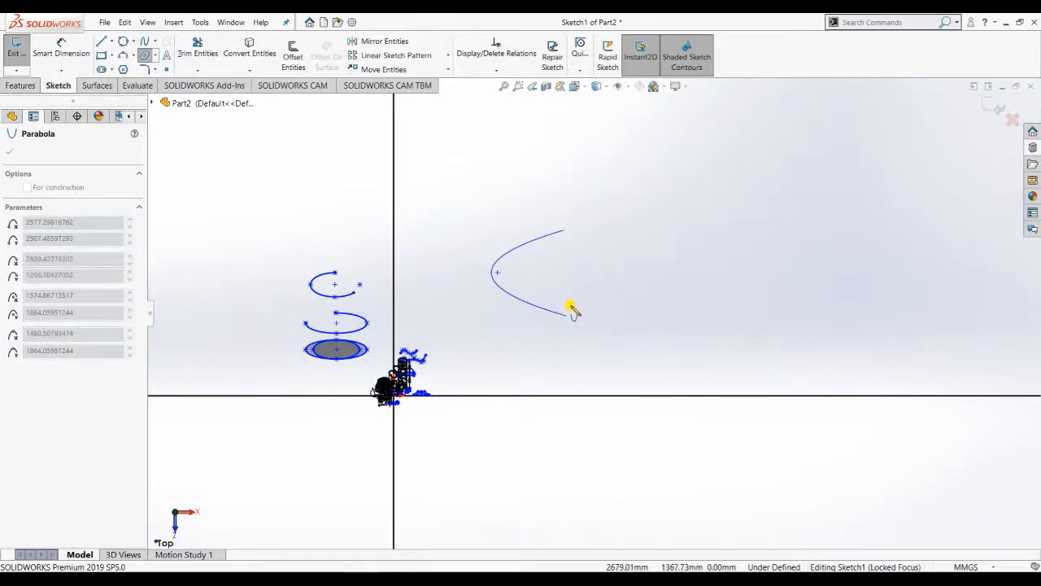
left_click(567, 314)
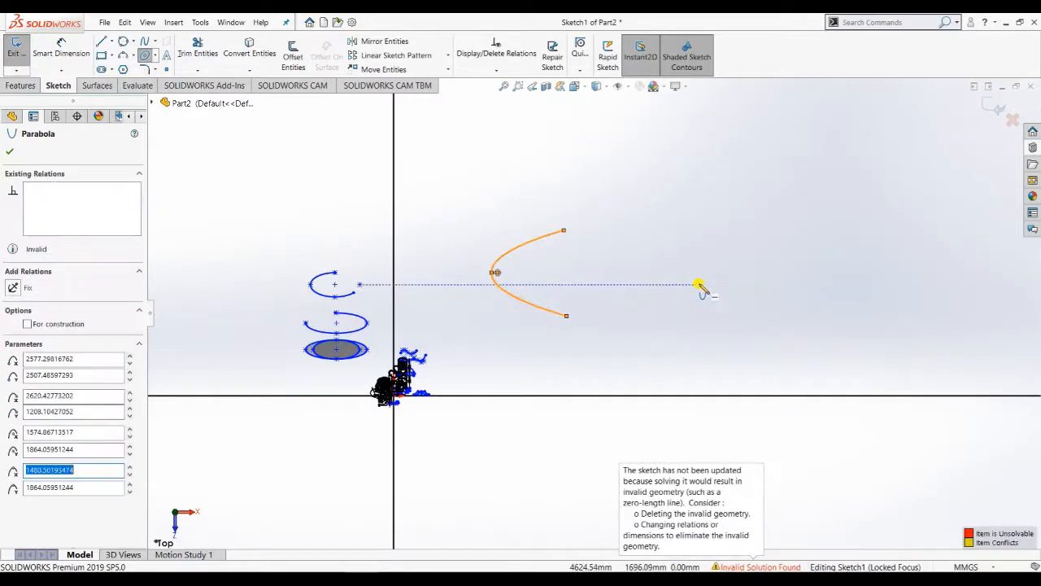
key("Escape")
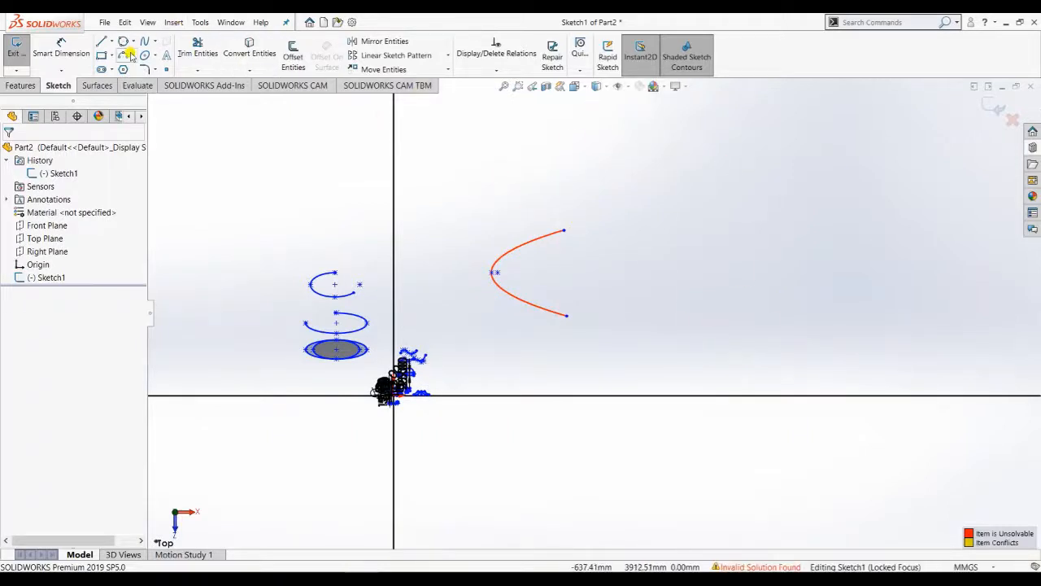
left_click(160, 54)
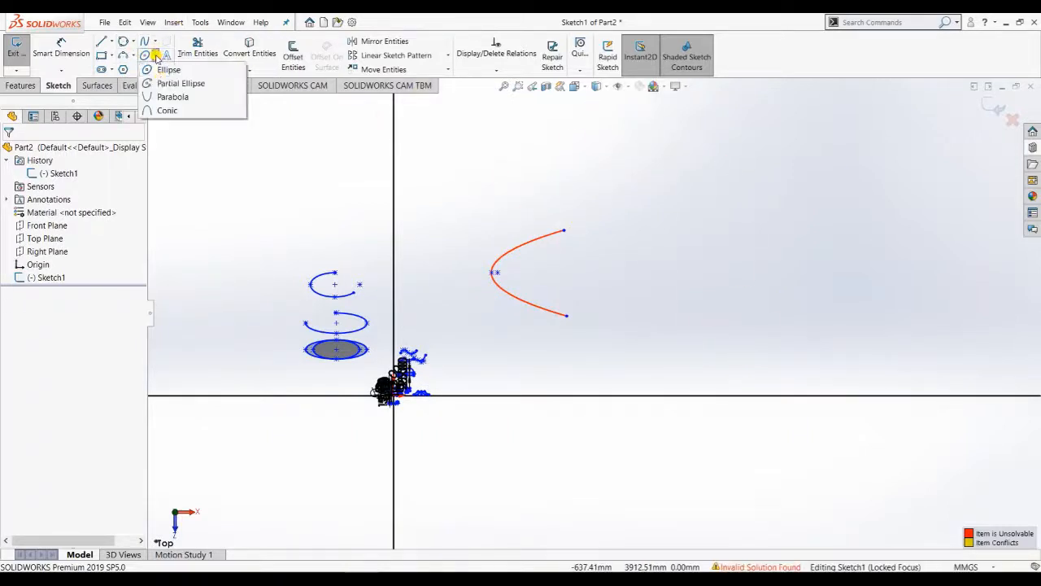
left_click(168, 98)
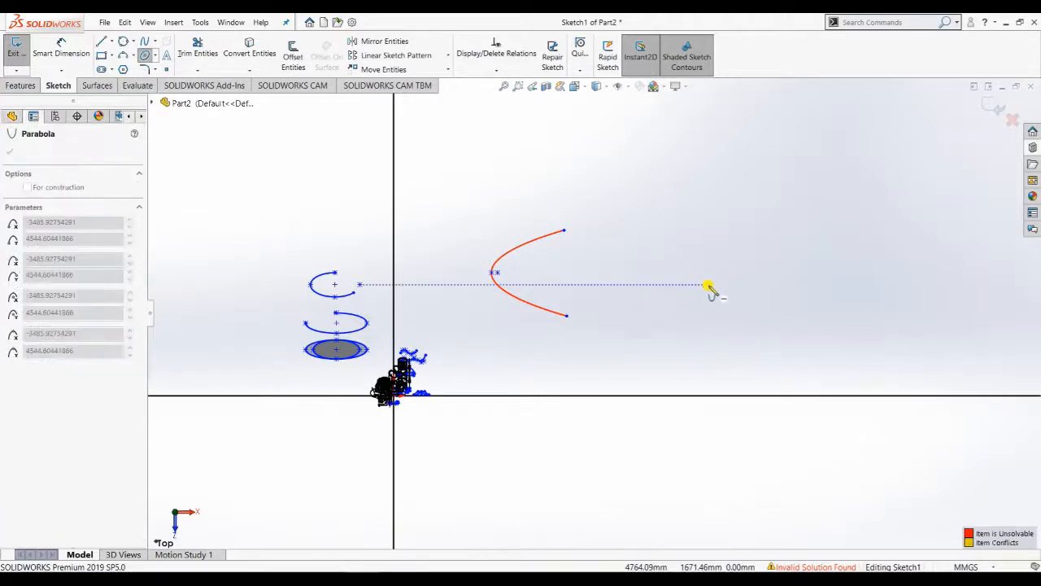
left_click(711, 274)
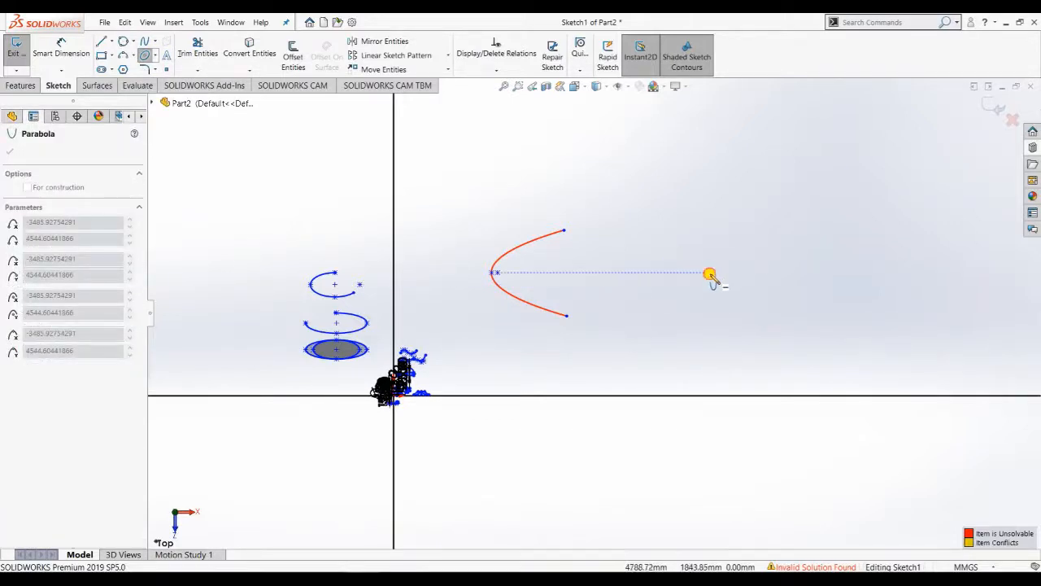
scroll(666, 221, "up", 1)
scroll(665, 220, "up", 2)
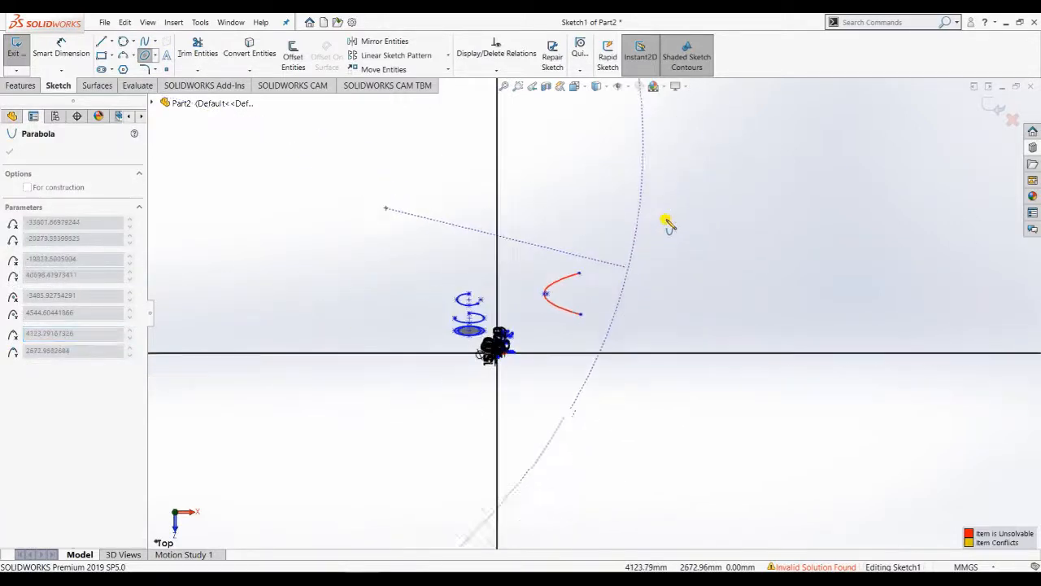
key("Escape")
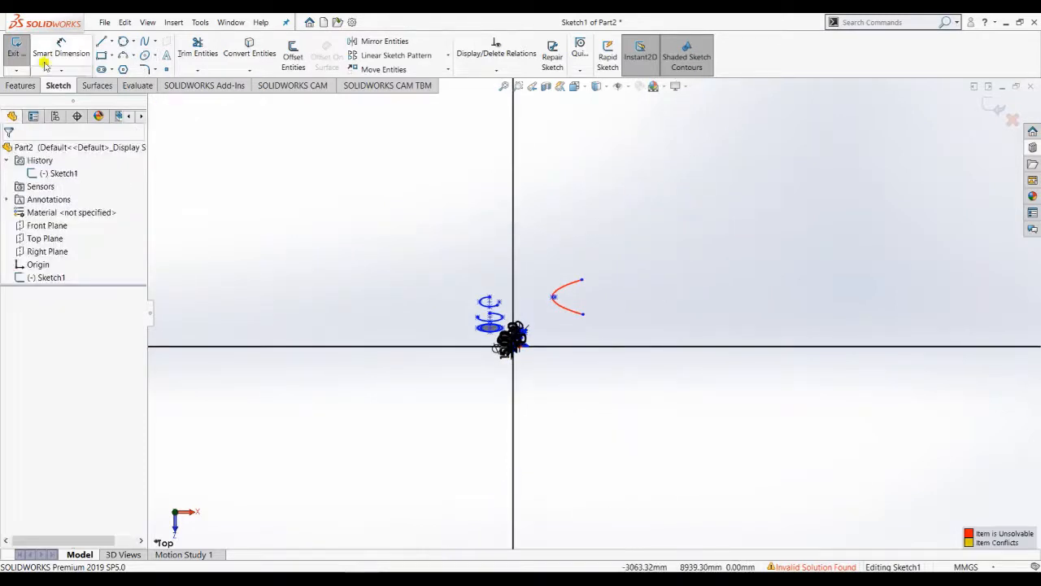
- Sketch an upward-opening parabola right of the first one, with its focus near X 9029, Y 2056 mm and apex near X 9029, Y 686 mm
left_click(150, 57)
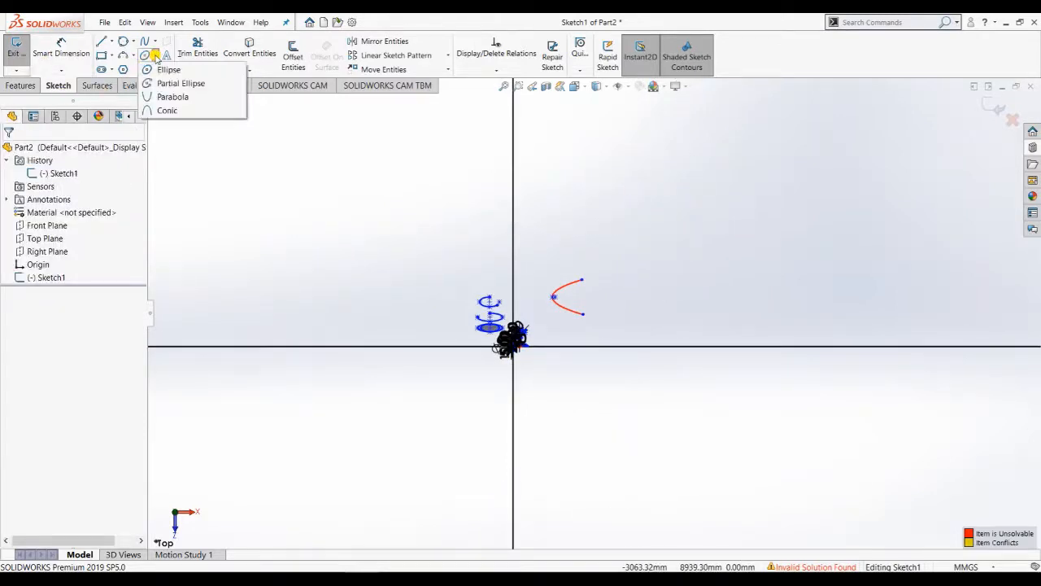
left_click(163, 96)
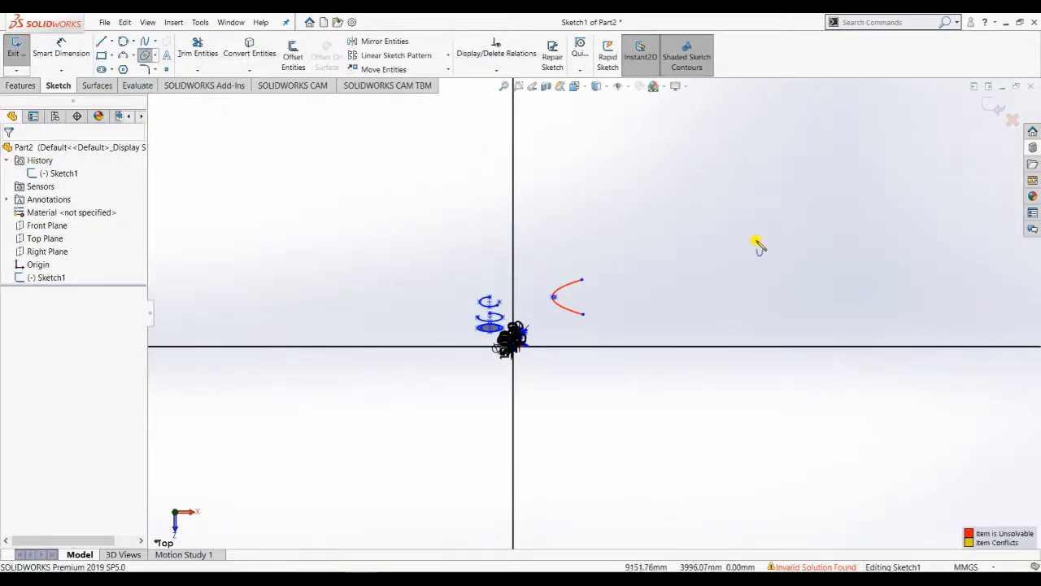
left_click(754, 292)
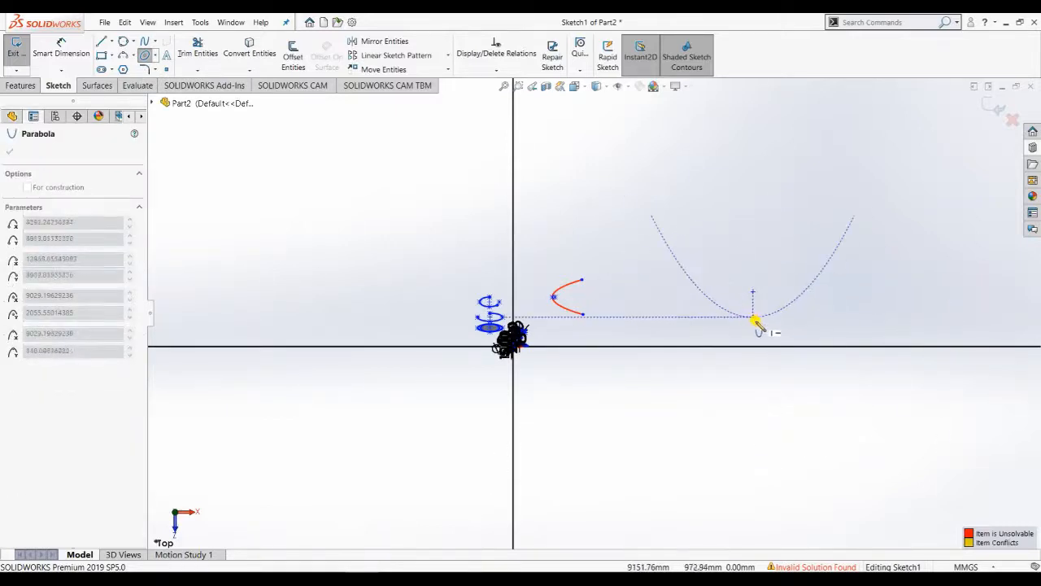
left_click(754, 326)
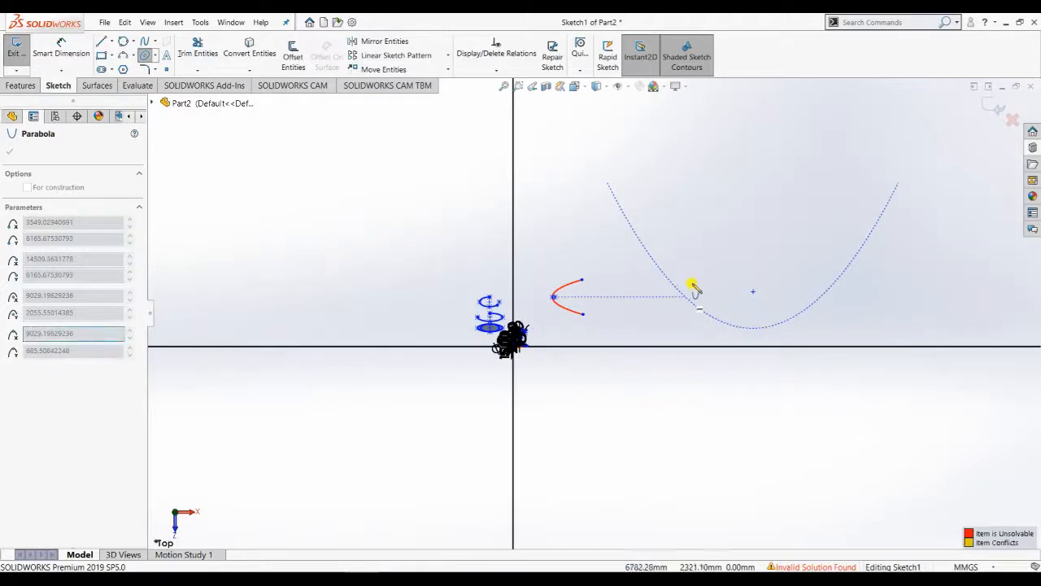
left_click(621, 207)
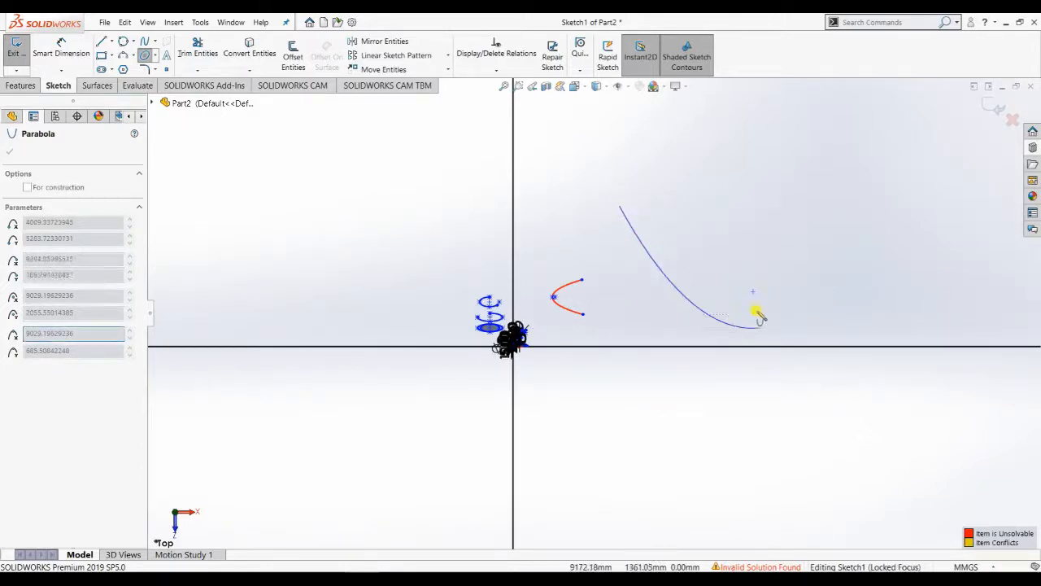
left_click(843, 170)
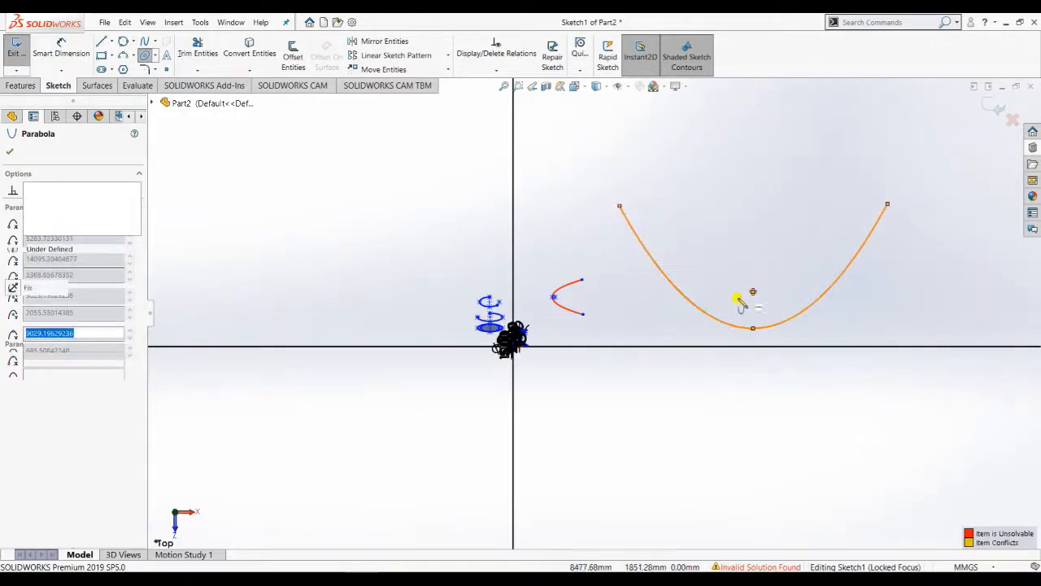
key("Escape")
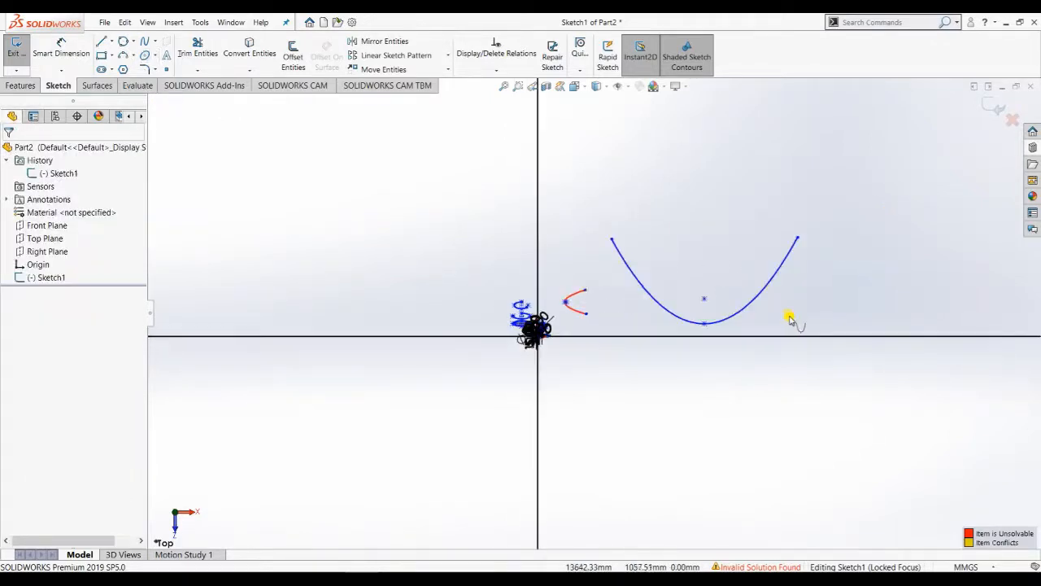
scroll(529, 334, "down", 3)
scroll(450, 314, "down", 6)
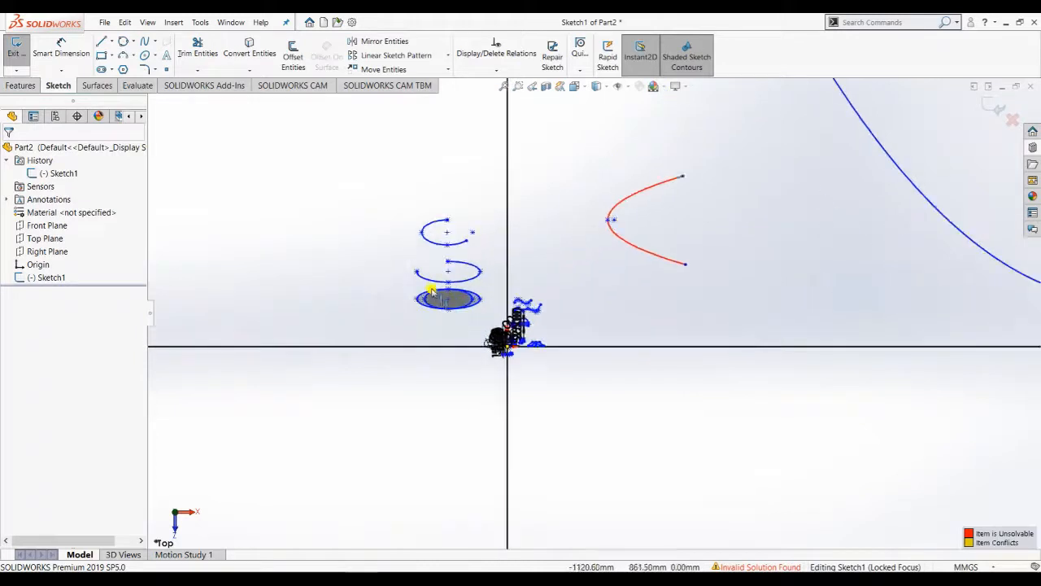
scroll(534, 241, "up", 3)
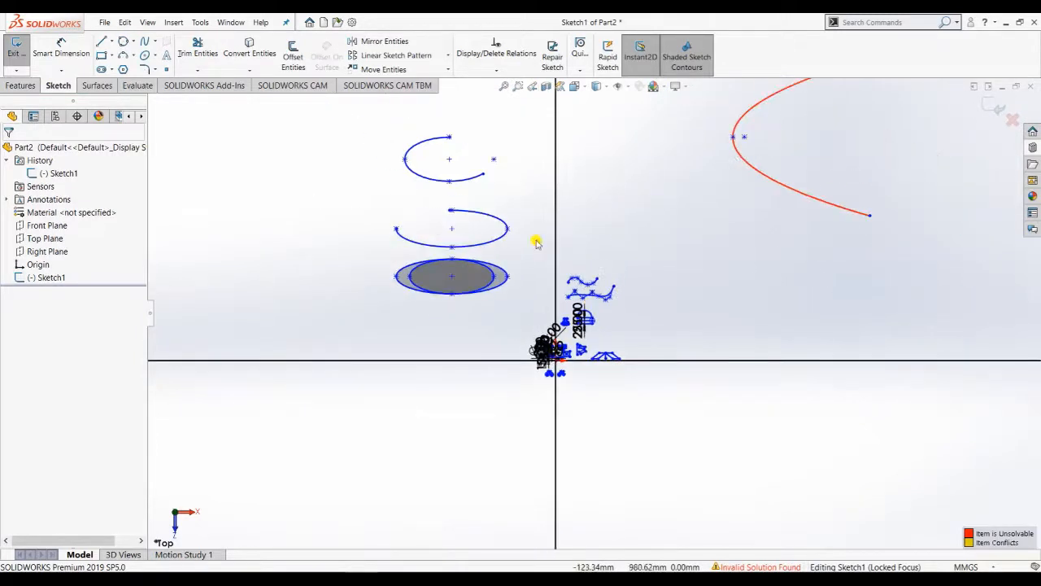
scroll(538, 252, "down", 4)
scroll(703, 237, "up", 3)
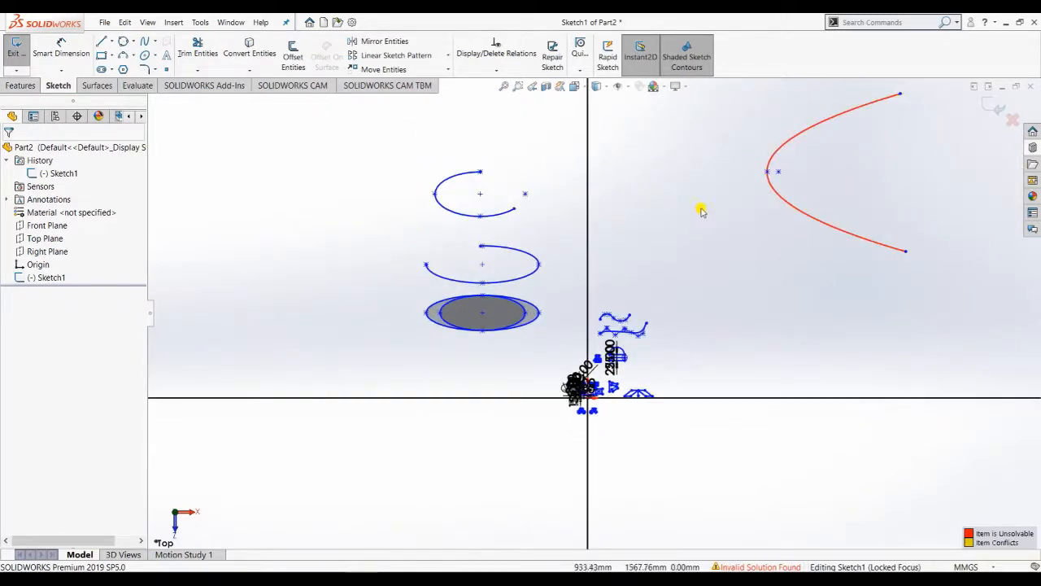
scroll(701, 210, "down", 2)
- Sketch a slanted conic above the large parabola, rising from between its arms to the upper left, with its top vertex near the upper end
left_click(156, 57)
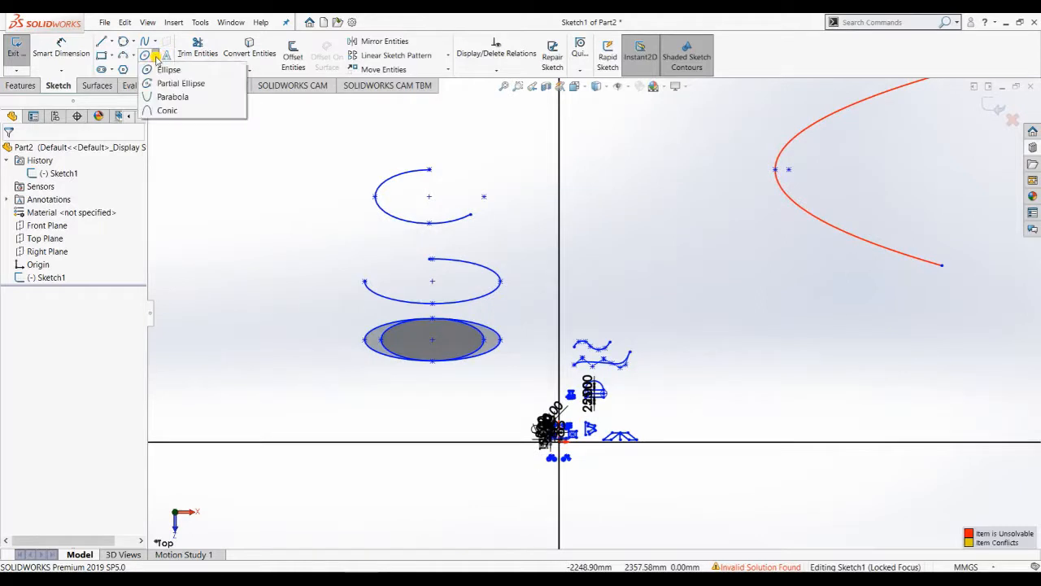
left_click(162, 112)
scroll(716, 232, "up", 5)
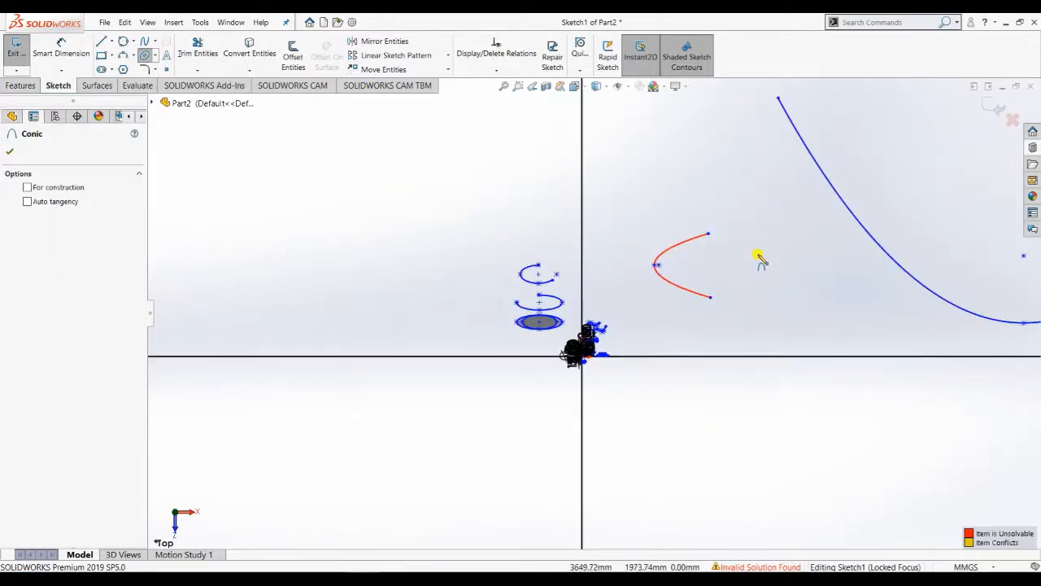
scroll(885, 244, "up", 2)
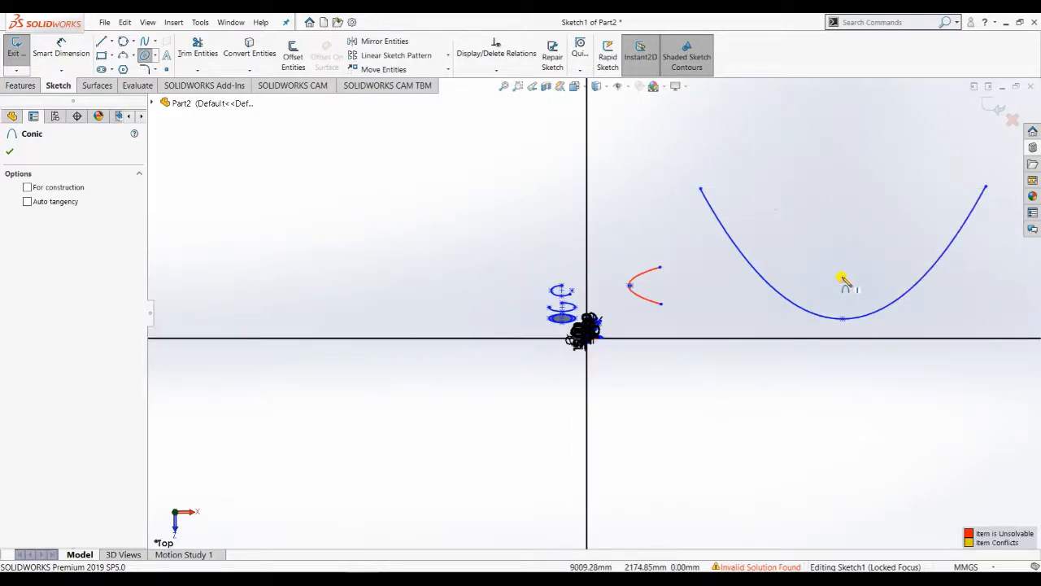
left_click(837, 188)
scroll(884, 181, "up", 3)
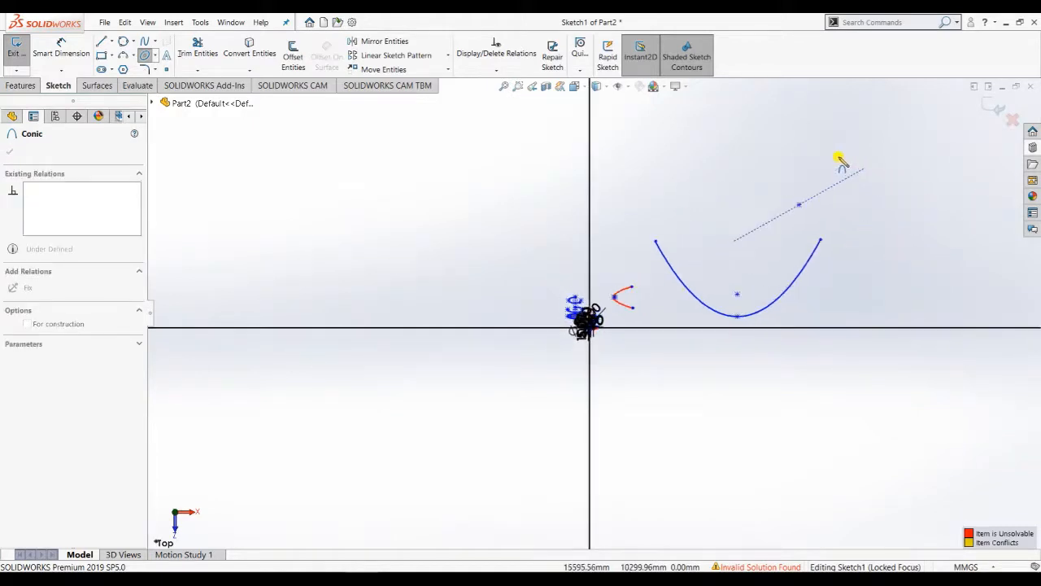
left_click(666, 177)
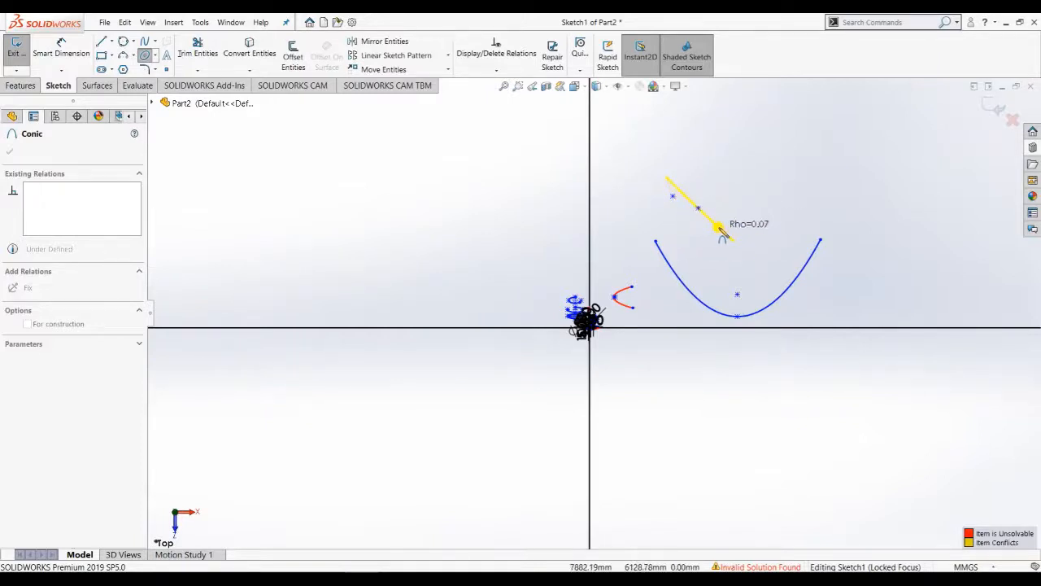
left_click(824, 231)
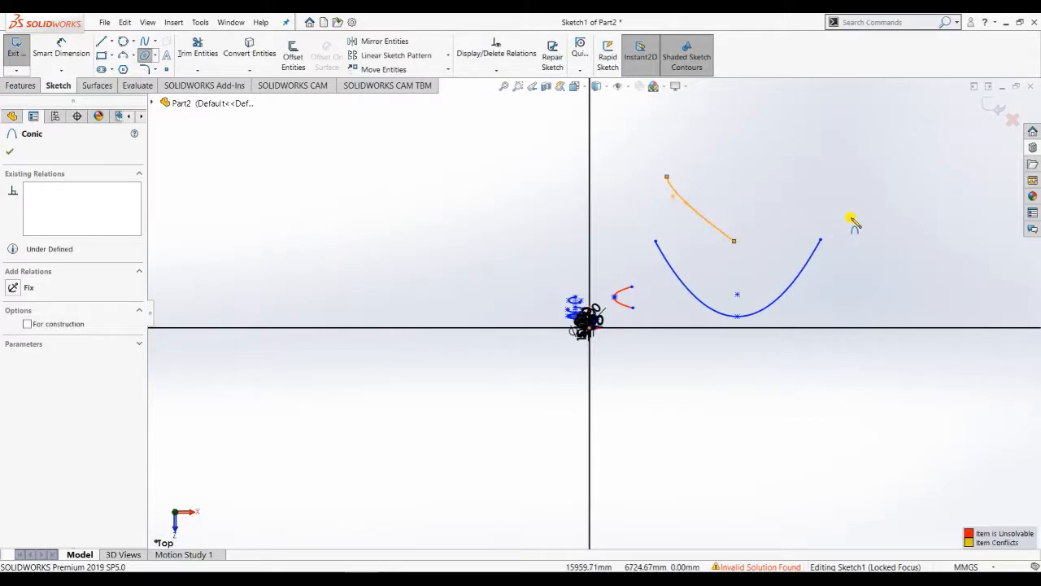
key("Escape")
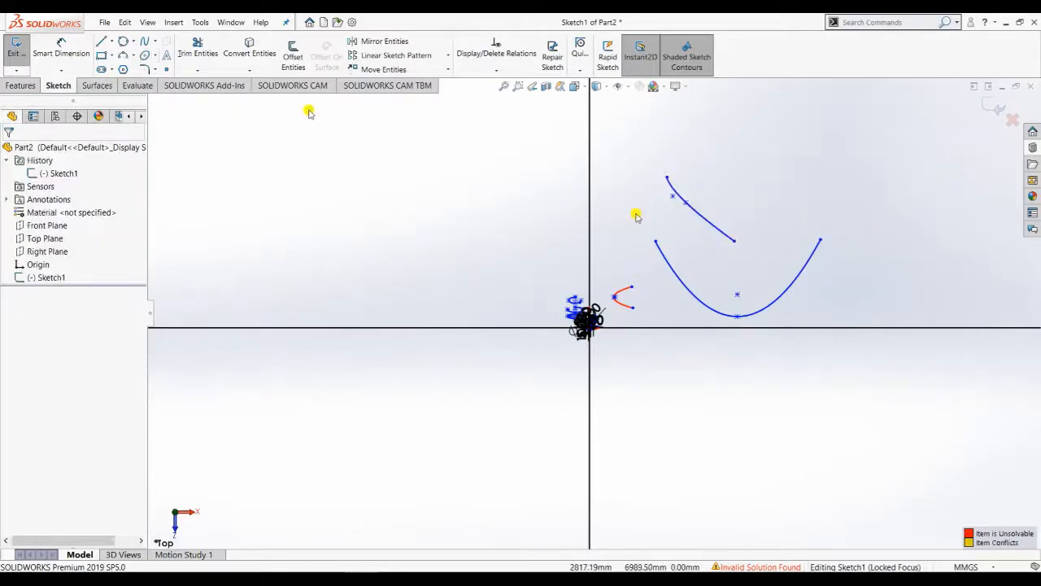
- Sketch a second conic above the large parabola, with level endpoints, its top vertex centred below them and a rho of about 0.25
left_click(155, 60)
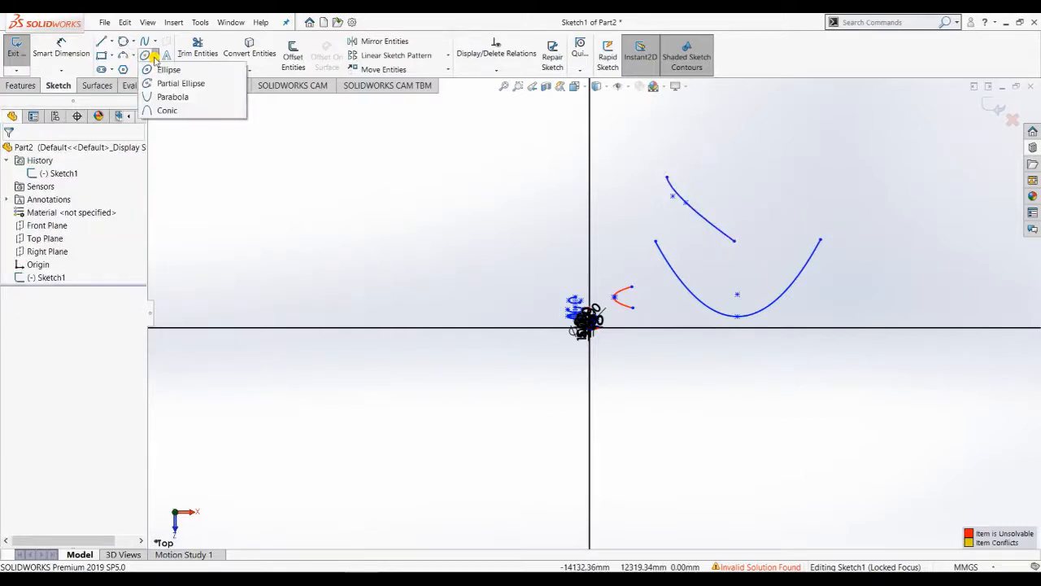
left_click(167, 106)
left_click(747, 146)
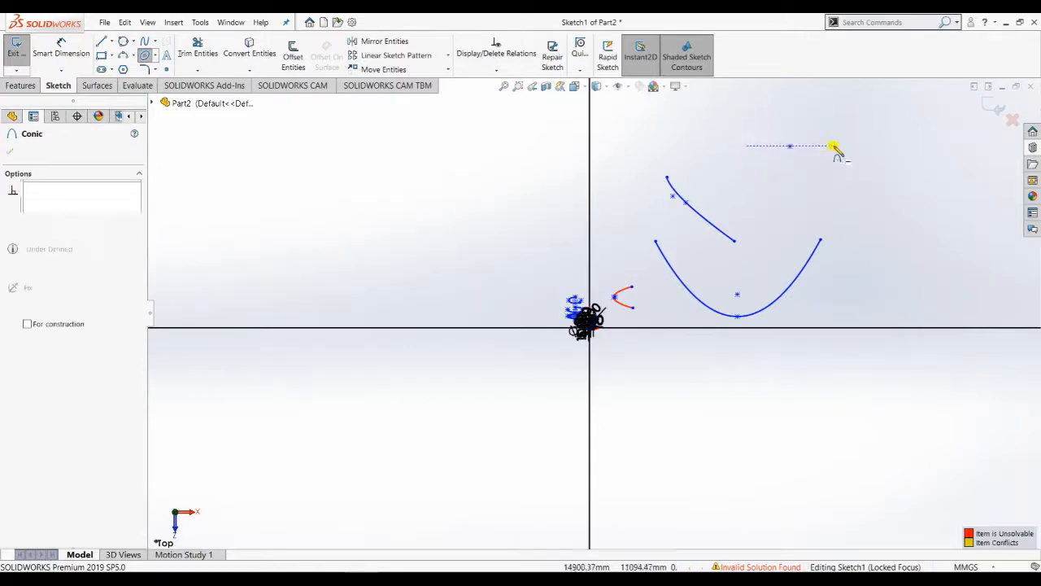
left_click(841, 147)
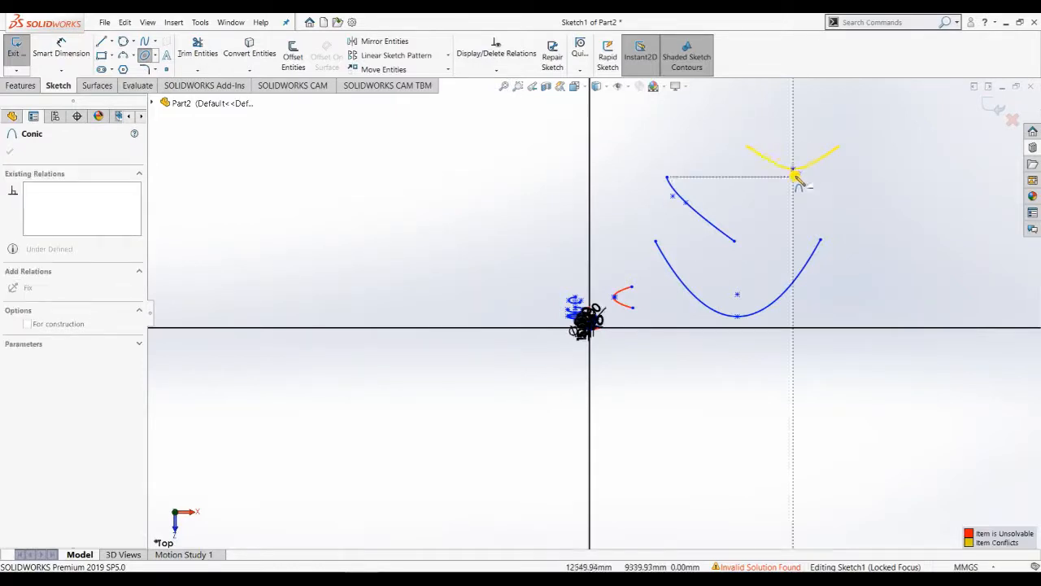
left_click(793, 203)
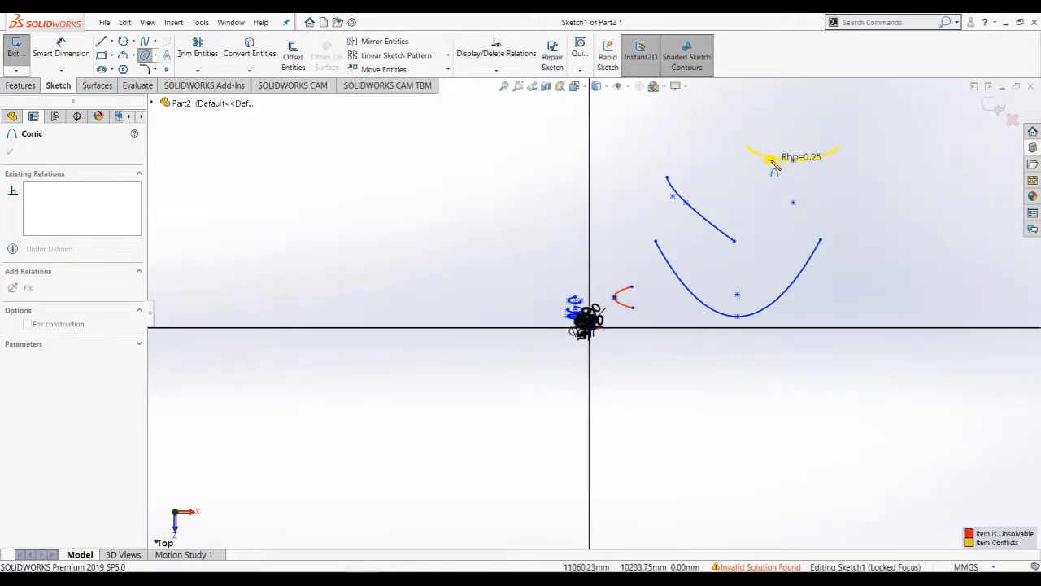
left_click(881, 141)
key("Escape")
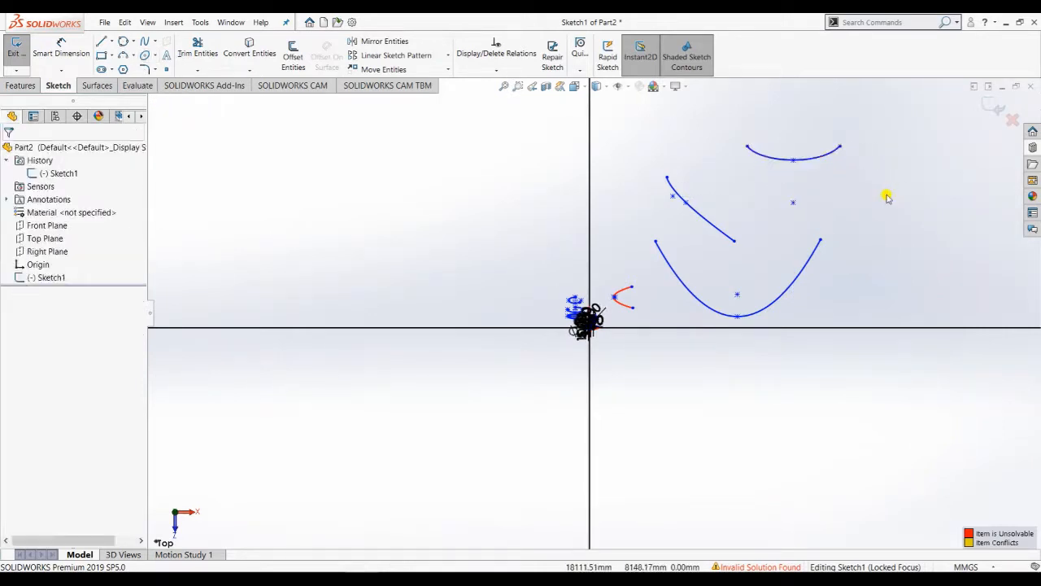
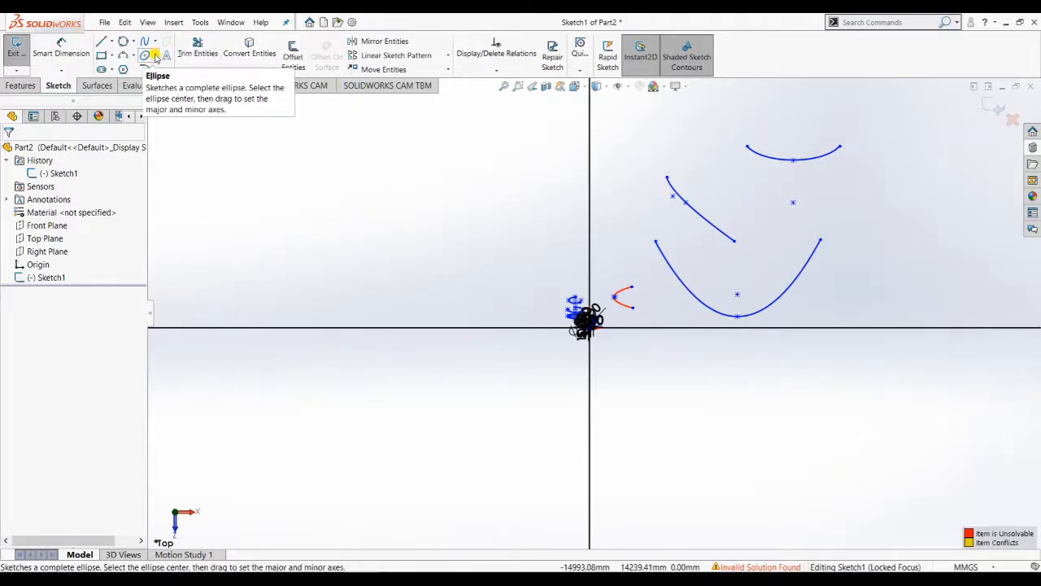
- Sketch a dimensioned horizontal straight slot left of the ellipses, about 373 mm between centres and 117 mm wide
left_click(103, 71)
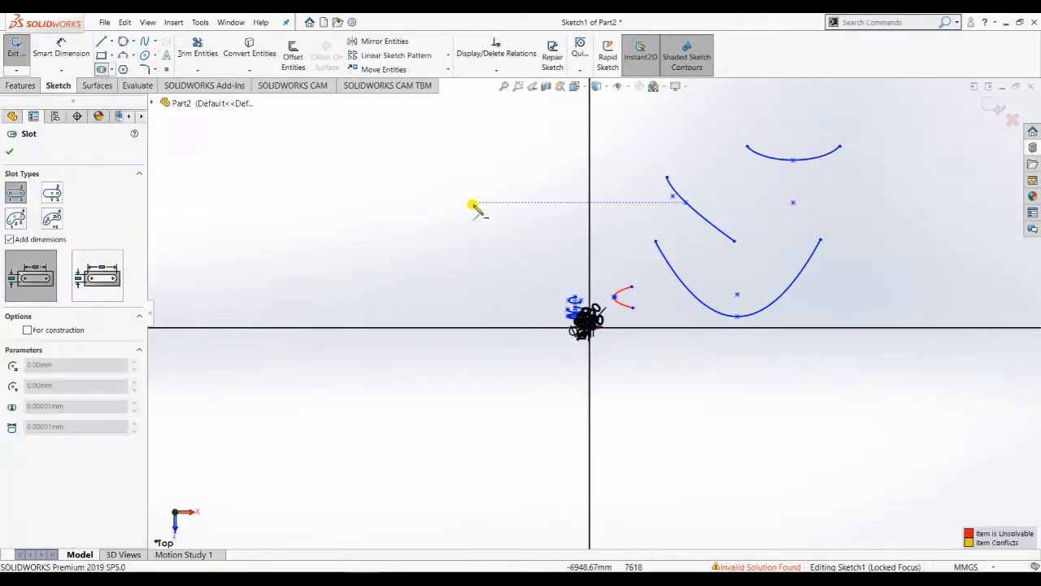
scroll(554, 318, "down", 10)
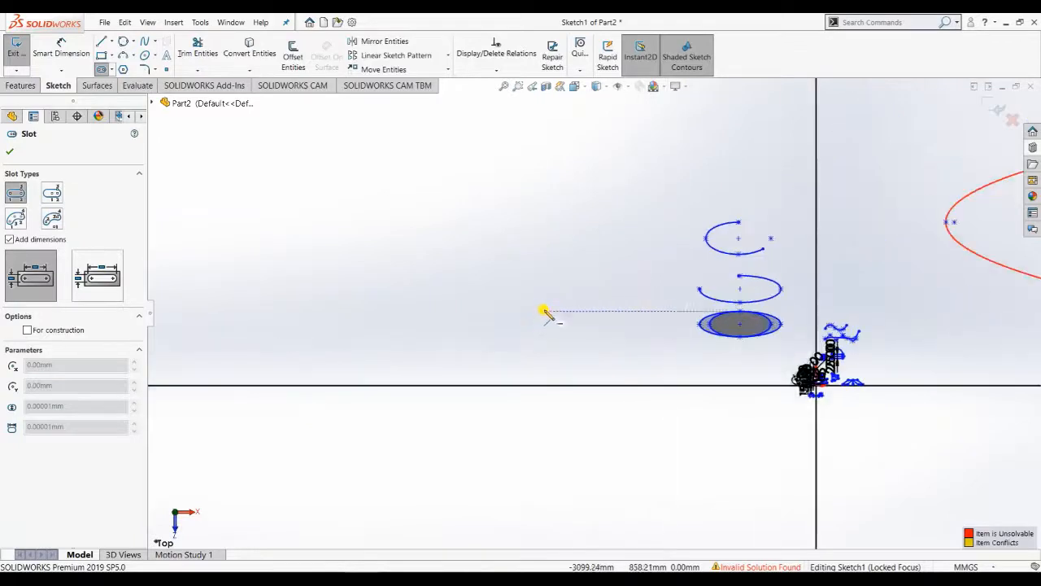
scroll(858, 258, "down", 2)
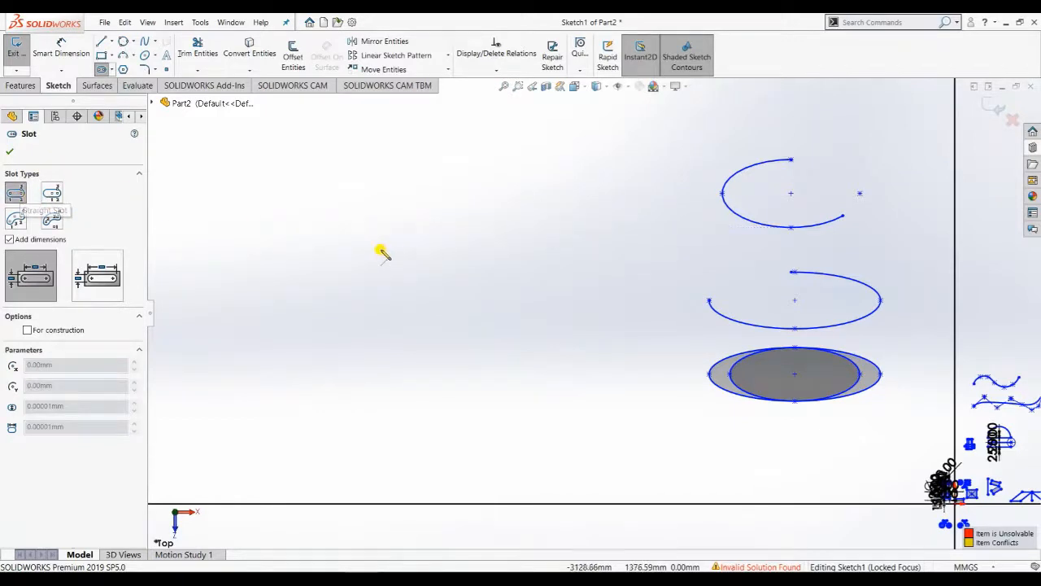
left_click(322, 244)
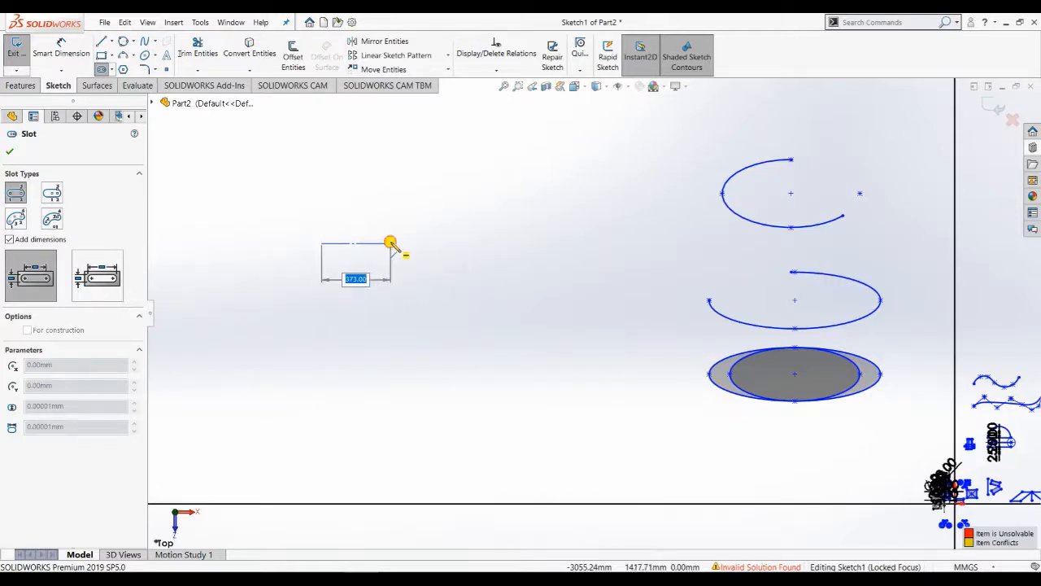
left_click(391, 243)
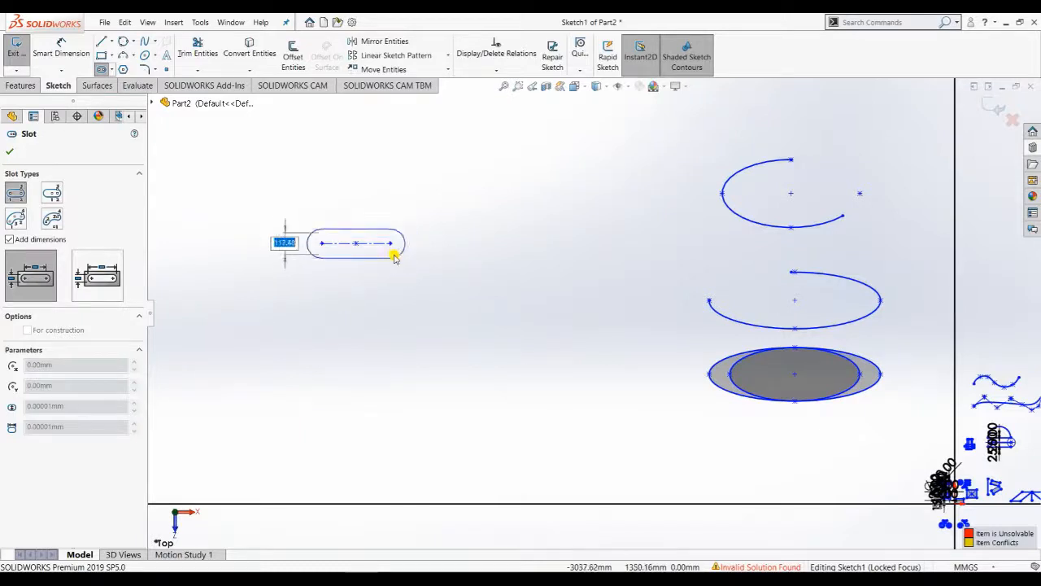
left_click(394, 257)
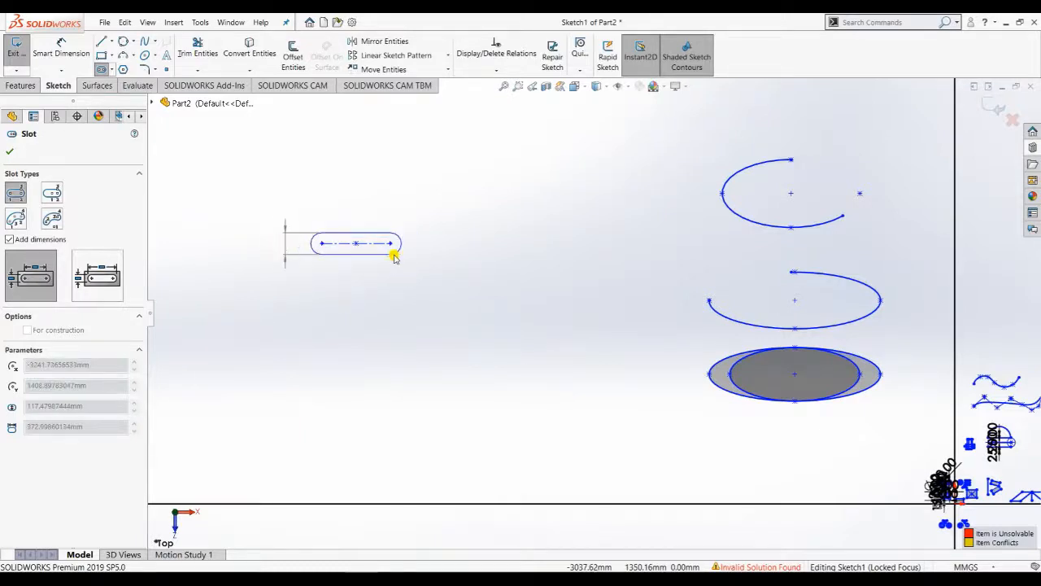
- Sketch a second dimensioned straight slot below the first one, about 316 mm between centres and 300 mm wide
scroll(419, 311, "down", 2)
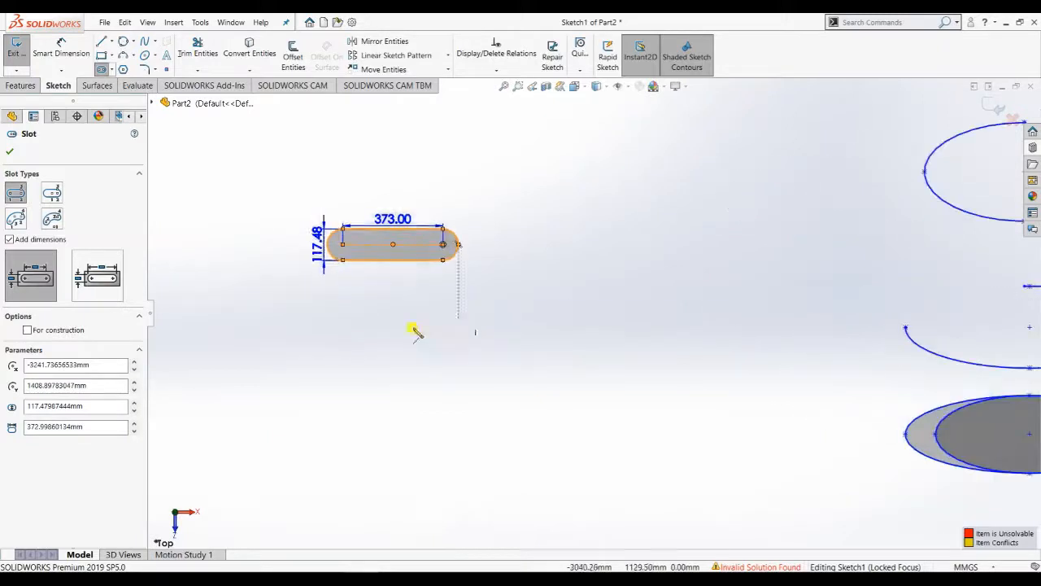
left_click(348, 326)
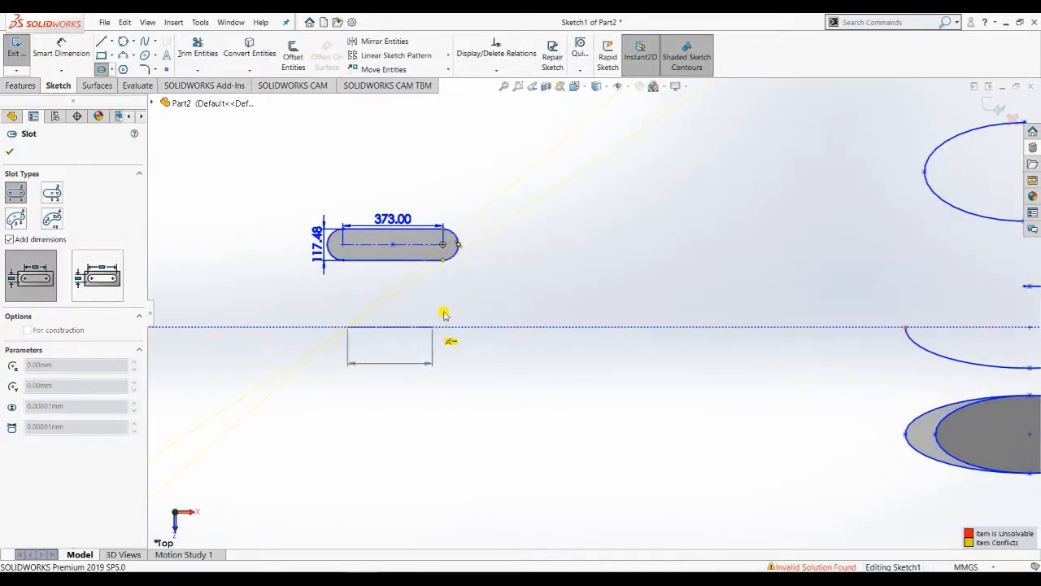
left_click(448, 314)
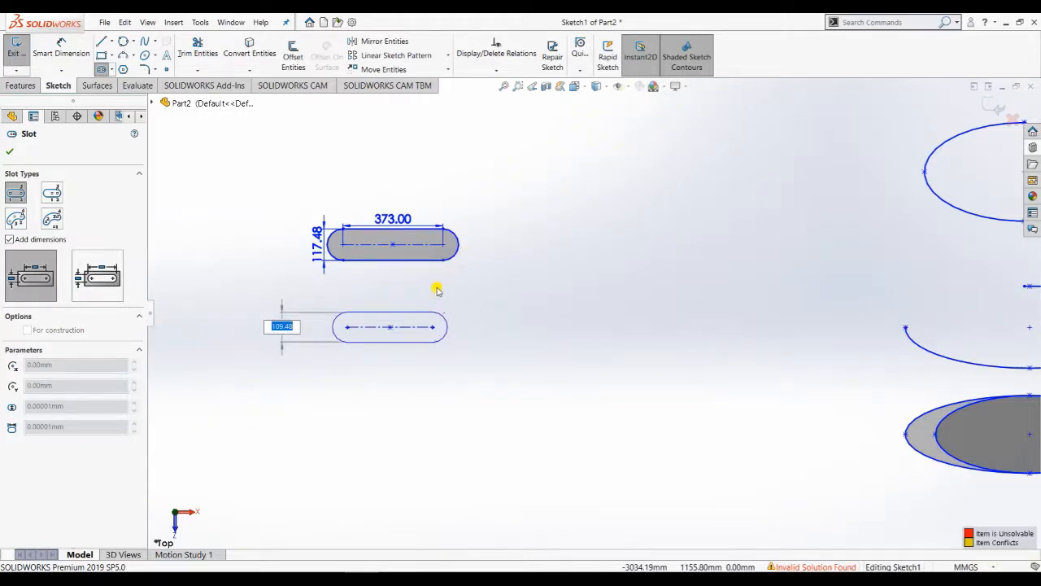
key("Tab")
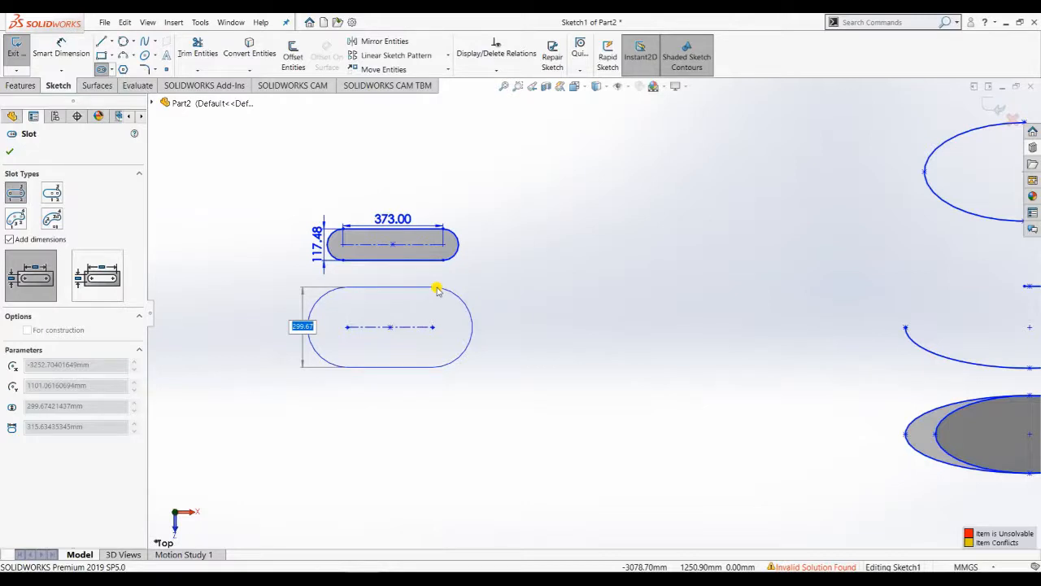
key("Return")
key("Escape")
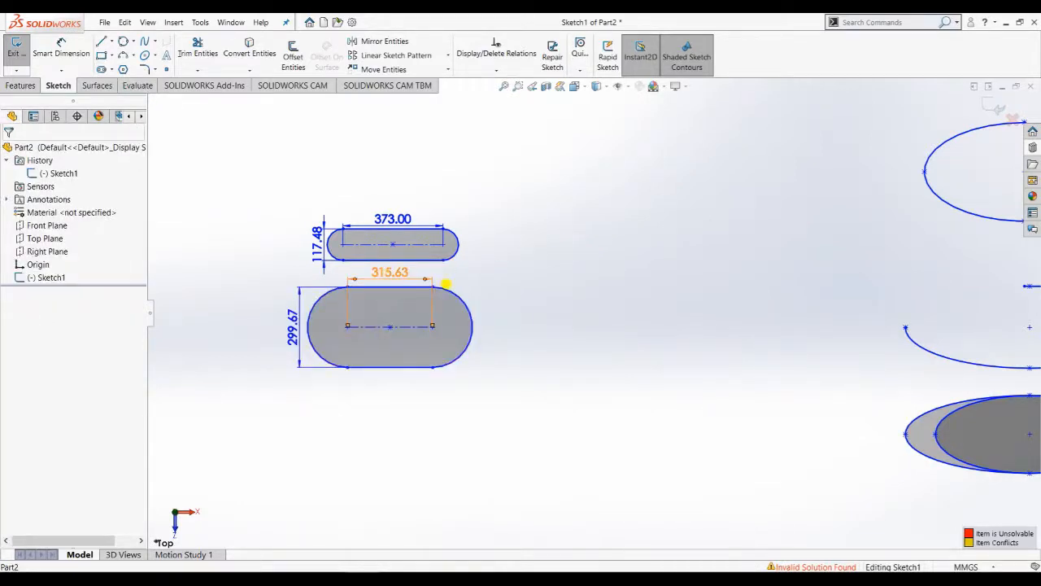
- Set the distance between the lower straight slot's centres to 200 mm
double_click(447, 285)
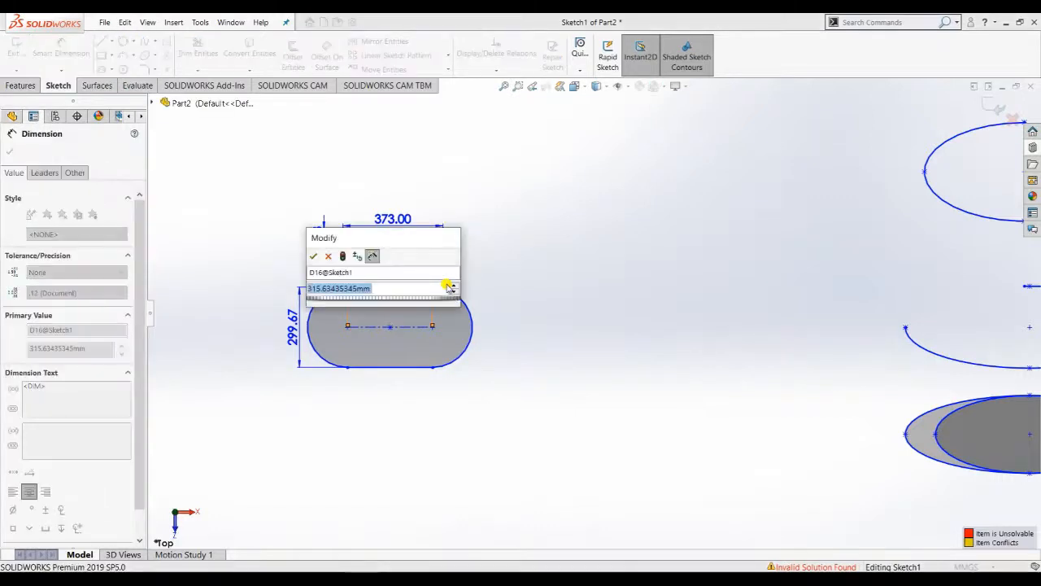
type("200")
key("Return")
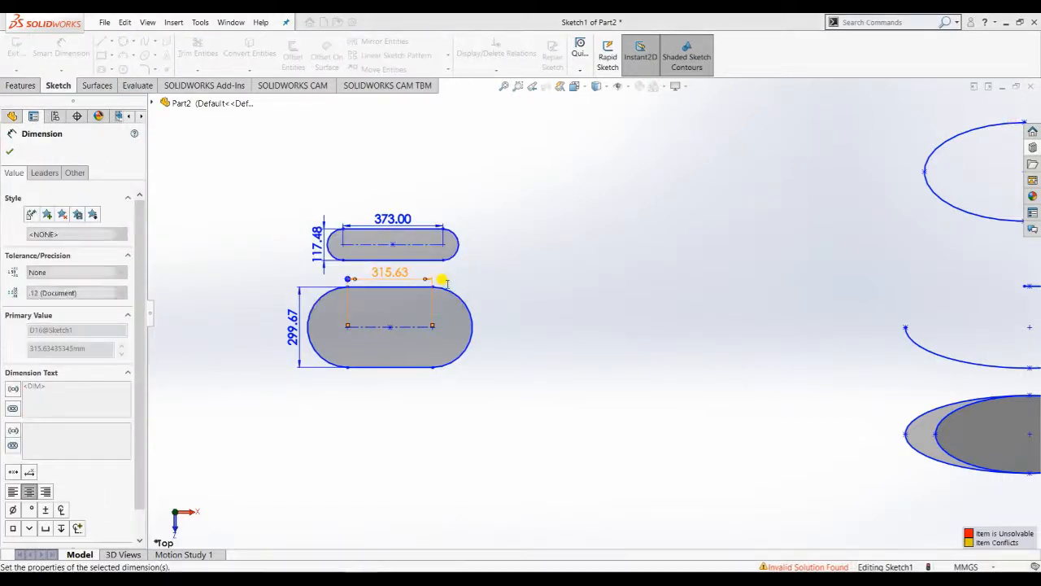
key("Escape")
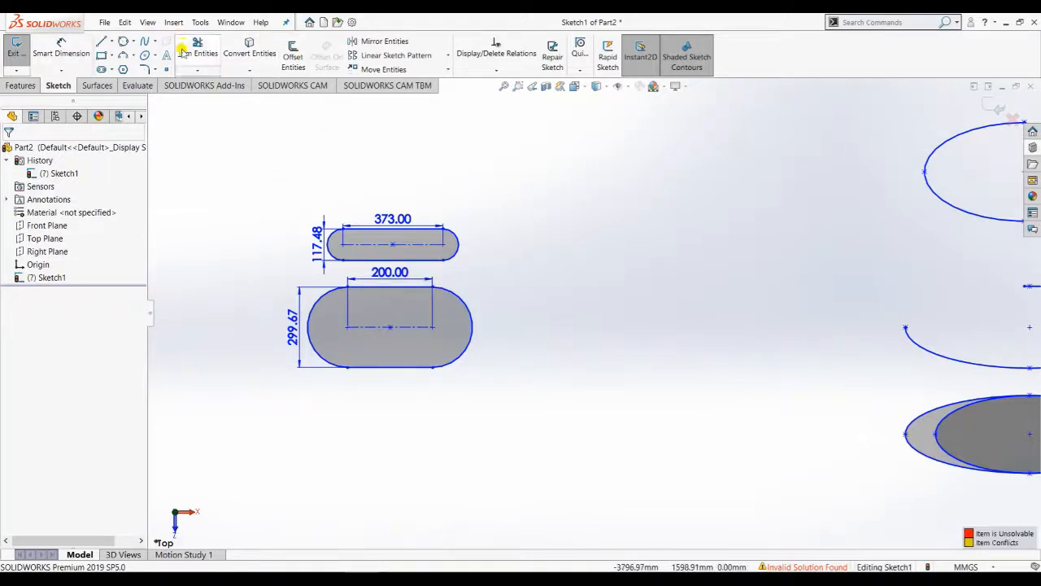
- Sketch a dimensioned horizontal centerpoint straight slot right of the first slot, about 380 mm between centres and 279 mm wide
left_click(114, 72)
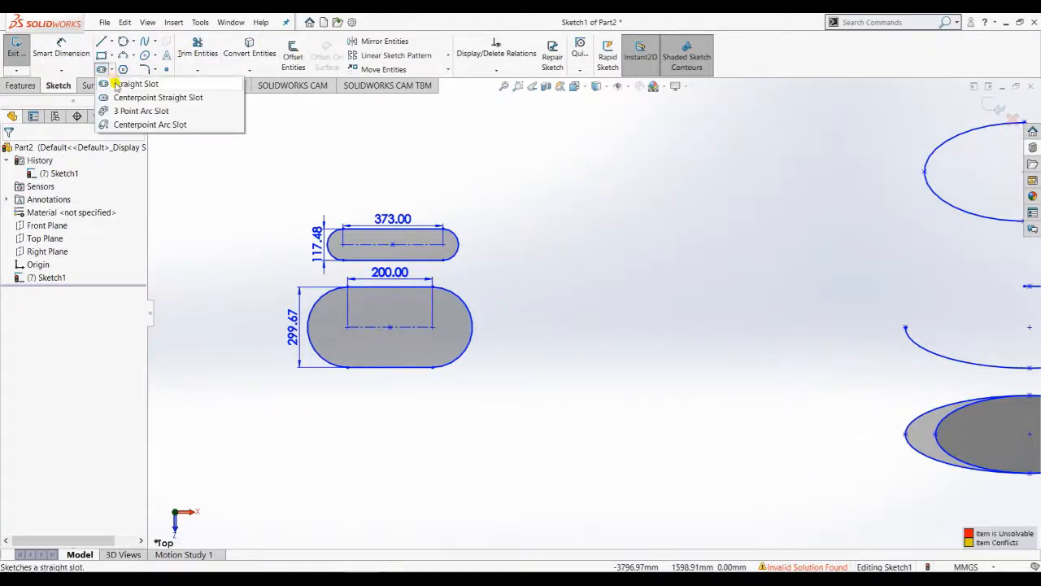
left_click(122, 95)
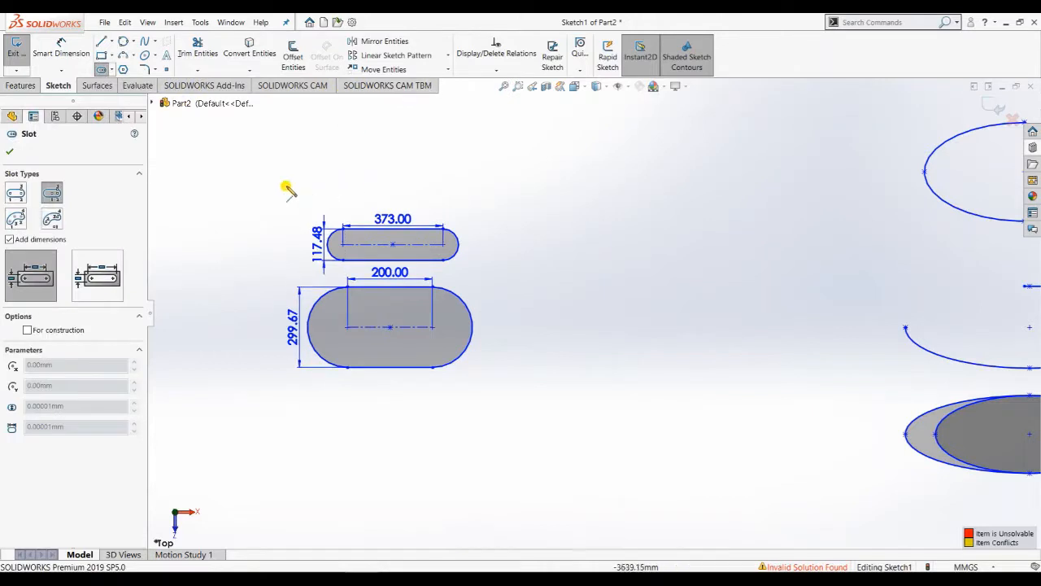
left_click(52, 192)
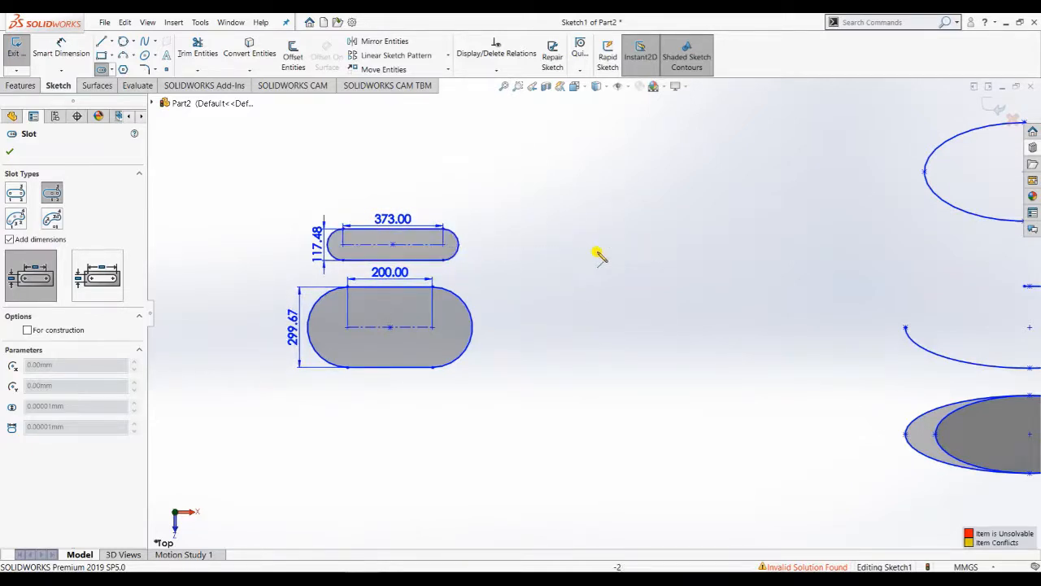
left_click(575, 244)
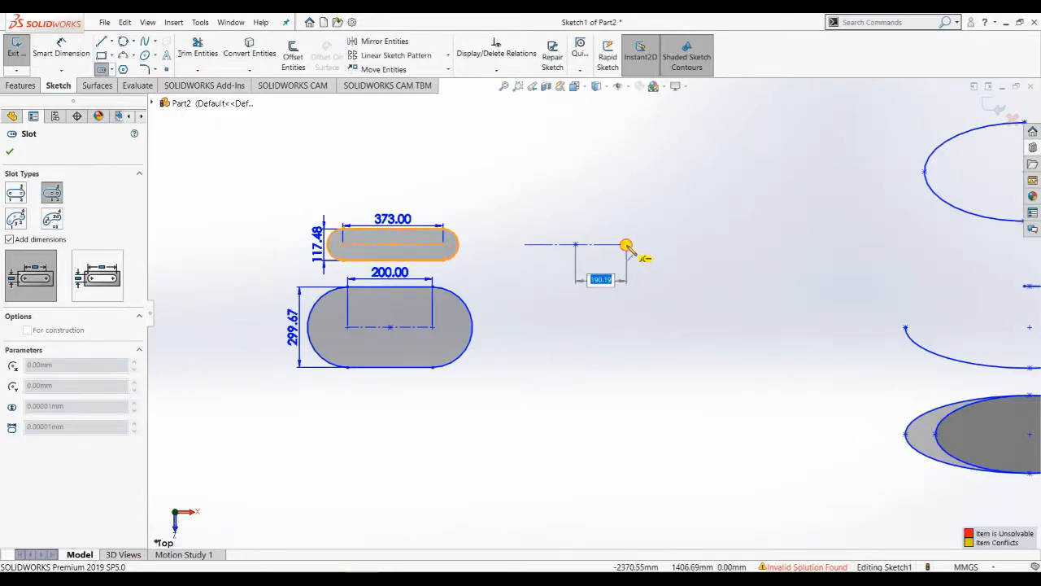
left_click(626, 245)
left_click(629, 234)
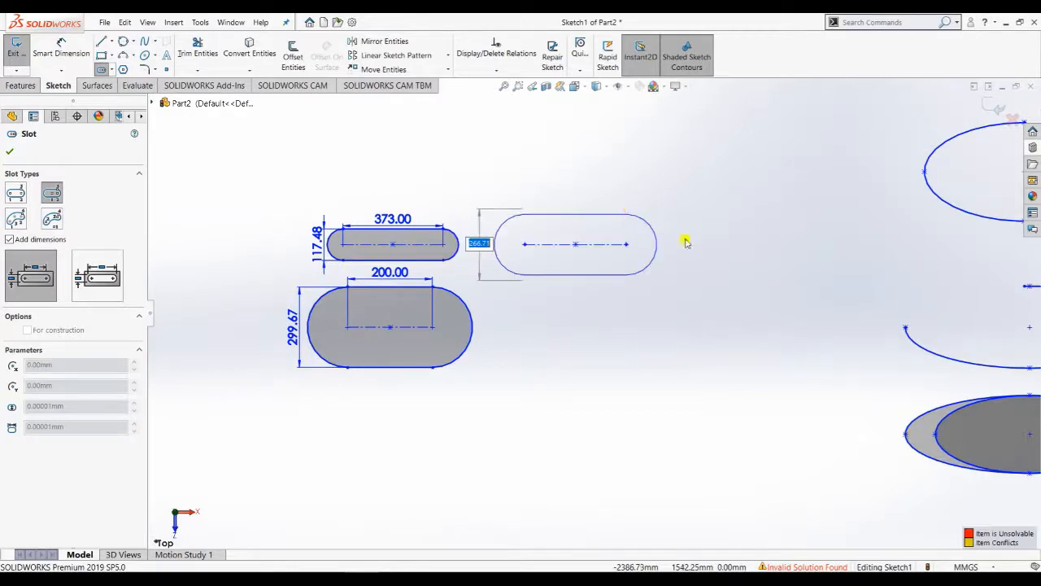
left_click(677, 296)
left_click(9, 152)
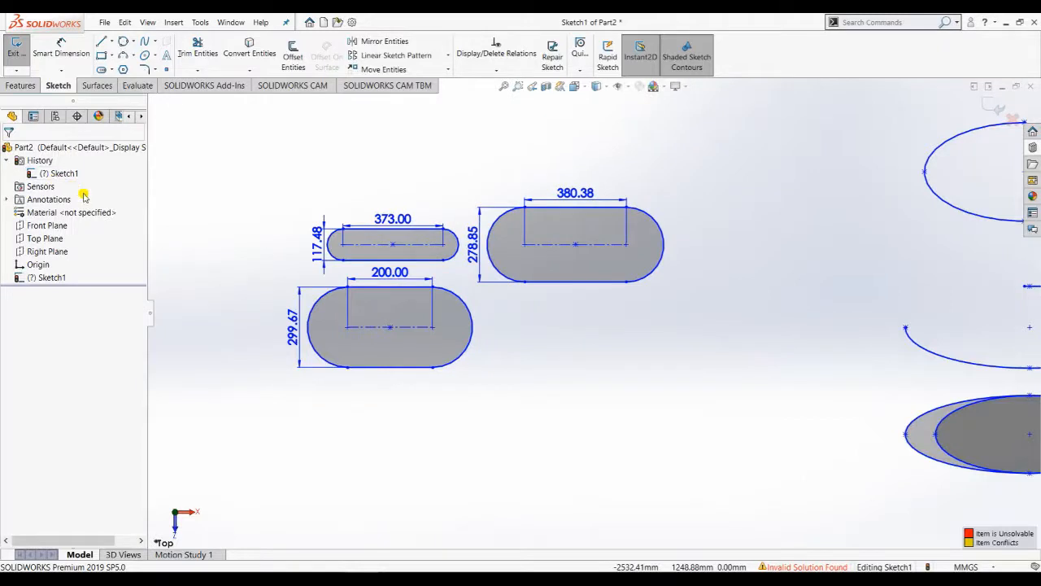
- Try to sketch a dimensioned 3 point arc slot below the centerpoint straight slot, and undo it
left_click(114, 70)
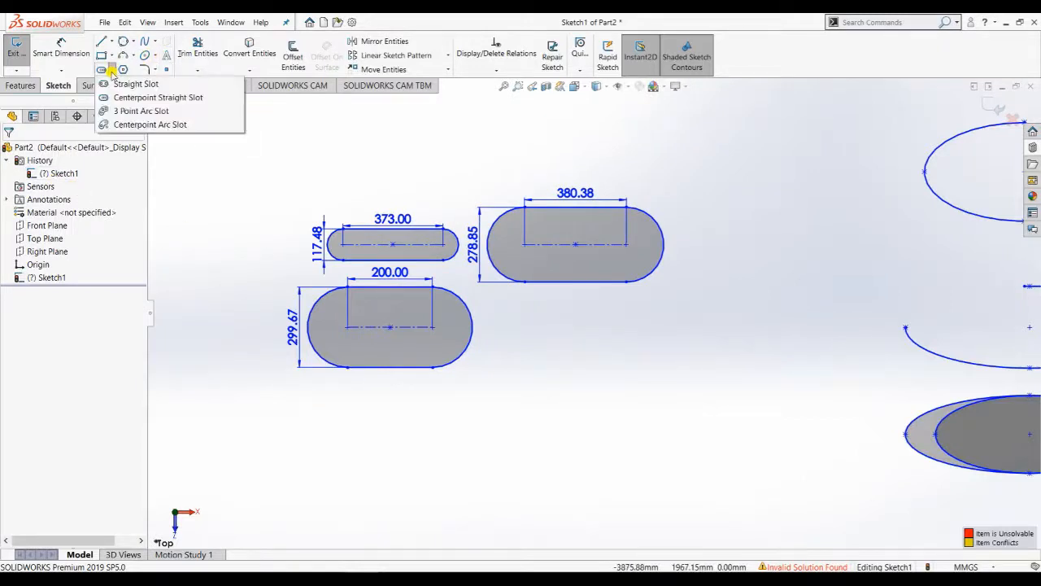
left_click(122, 107)
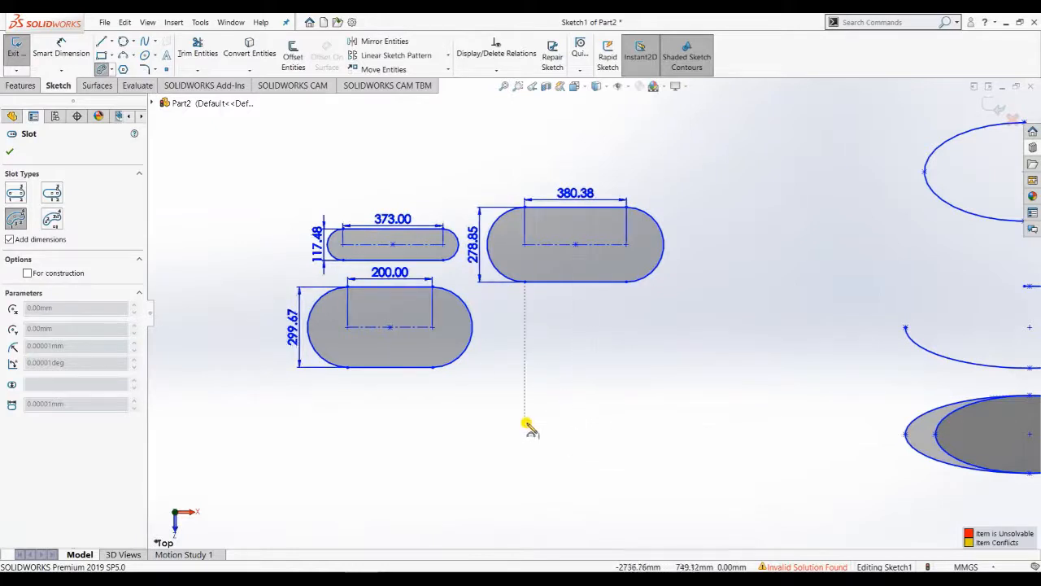
left_click(573, 381)
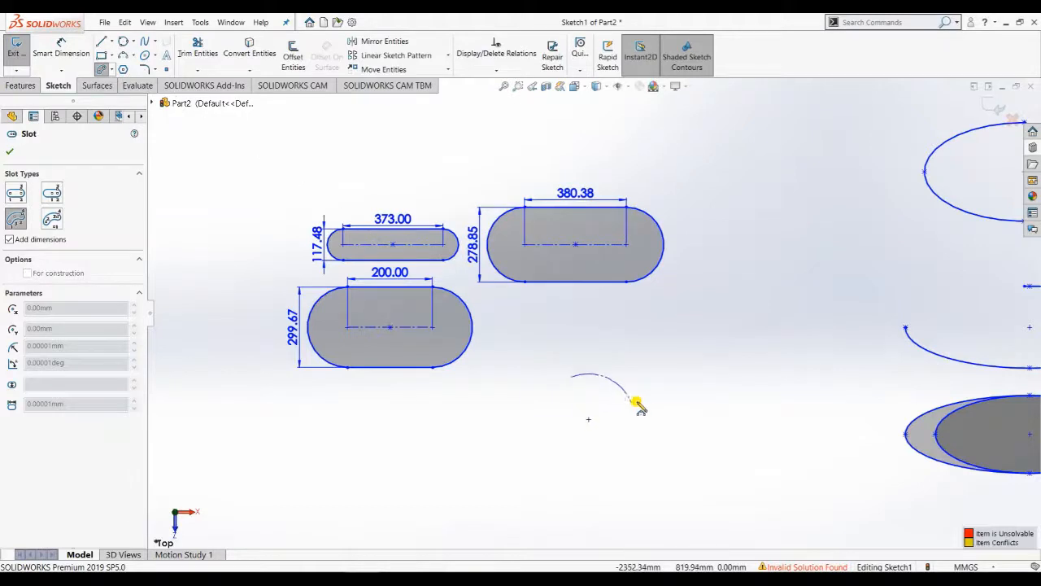
left_click(664, 403)
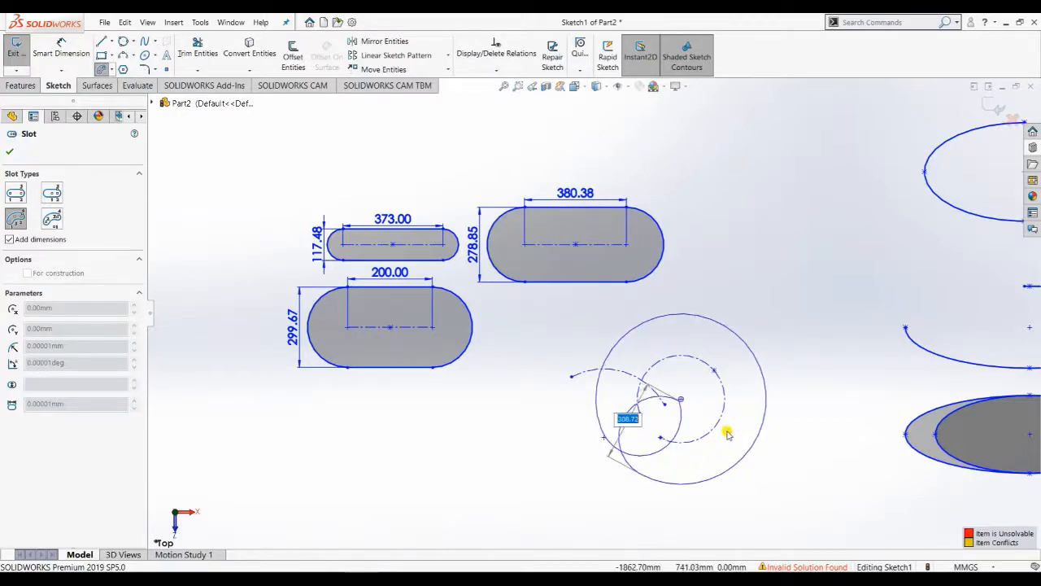
left_click(669, 427)
key("ctrl+z")
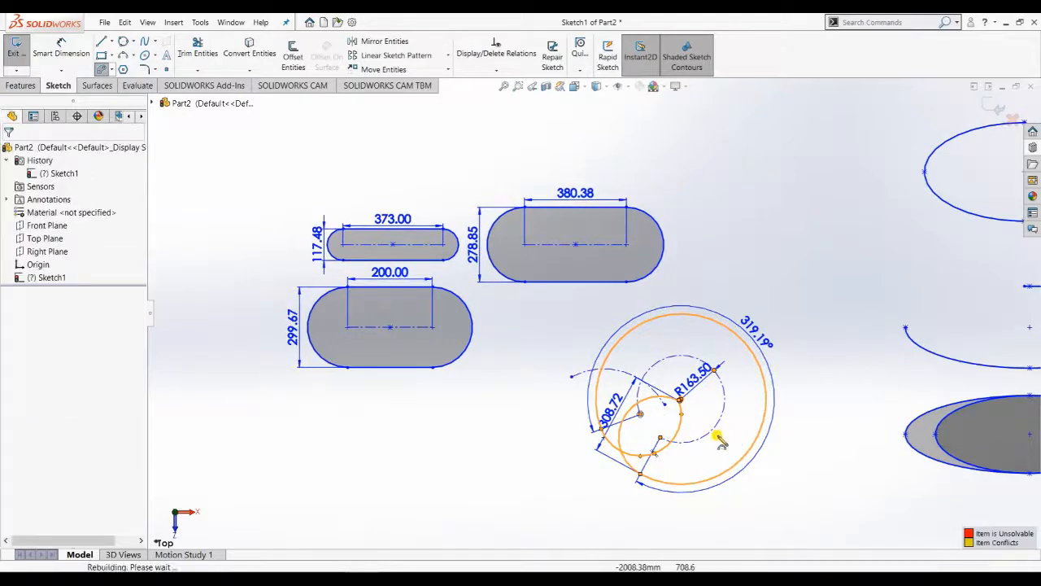
- Sketch a dimensioned 3 point arc slot below the centerpoint straight slot, about 245 mm in radius, spanning about 116°, with a width of 100 mm
left_click(101, 69)
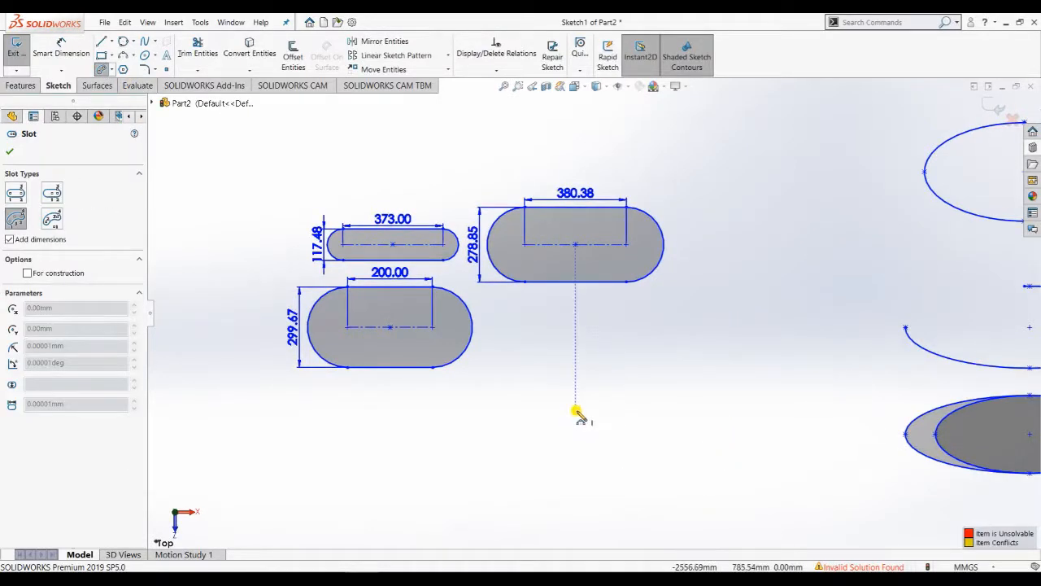
left_click(584, 404)
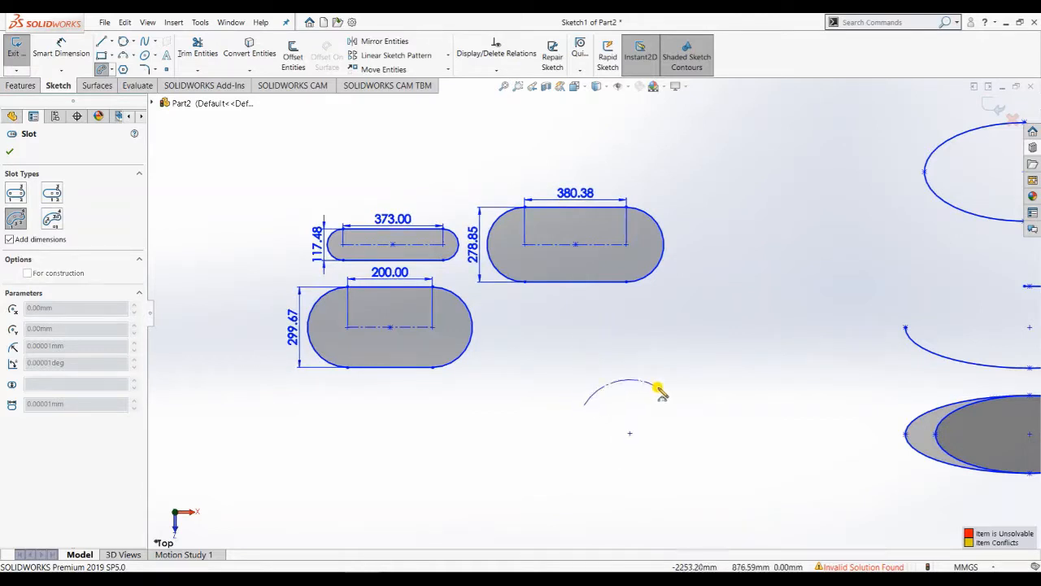
left_click(696, 402)
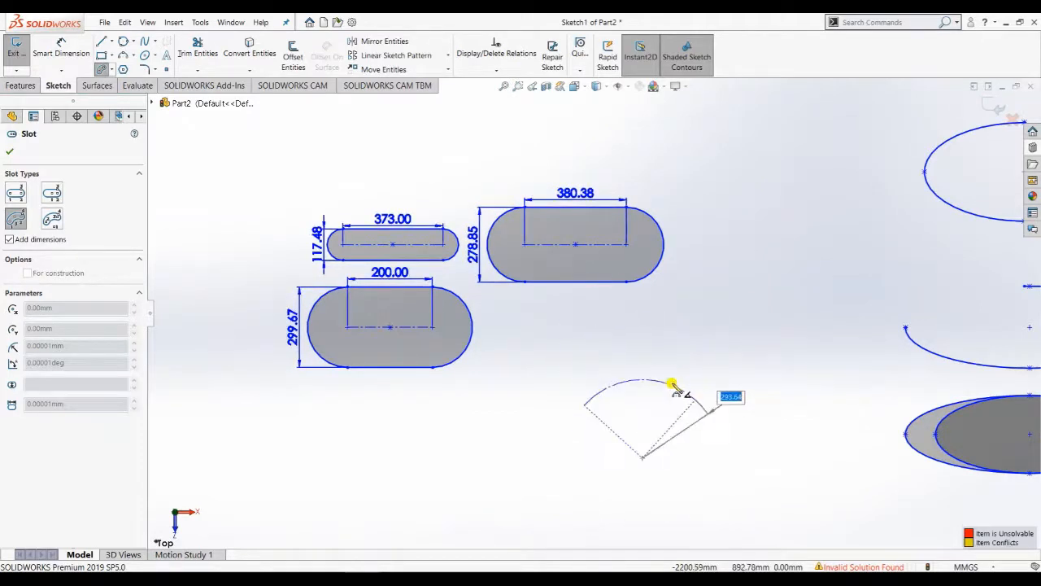
left_click(687, 372)
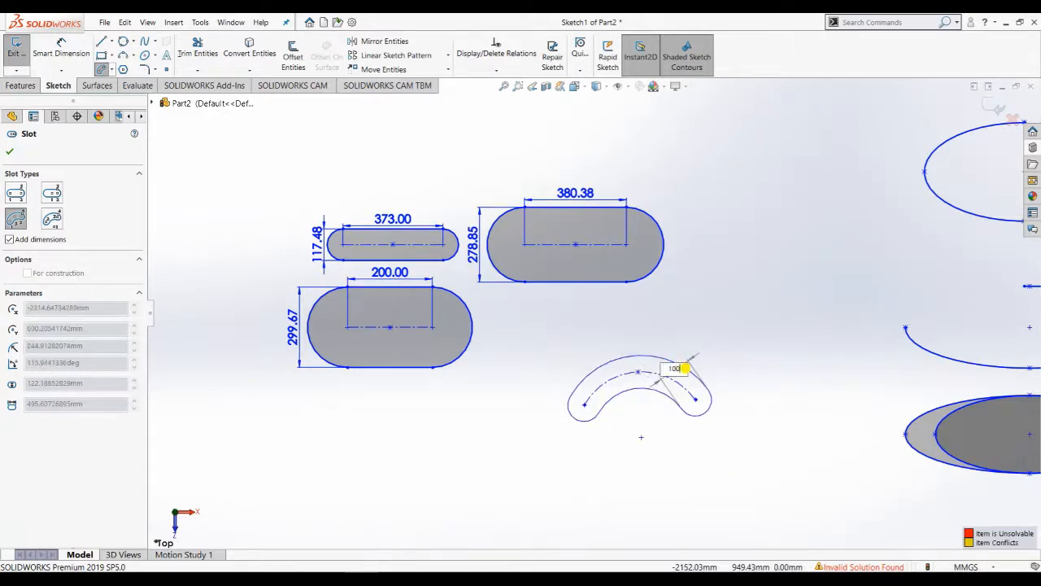
type("100")
key("Return")
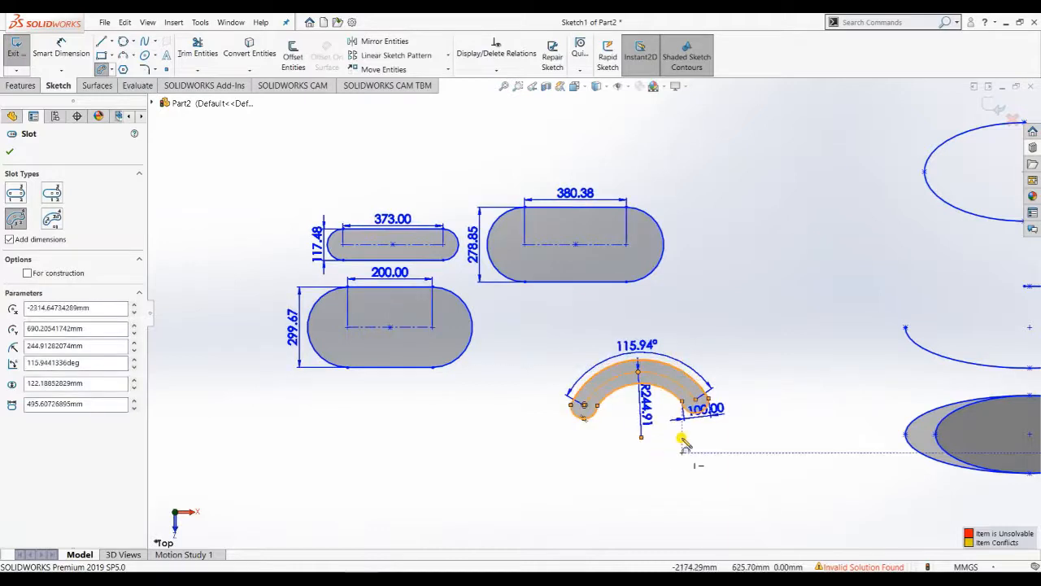
key("Escape")
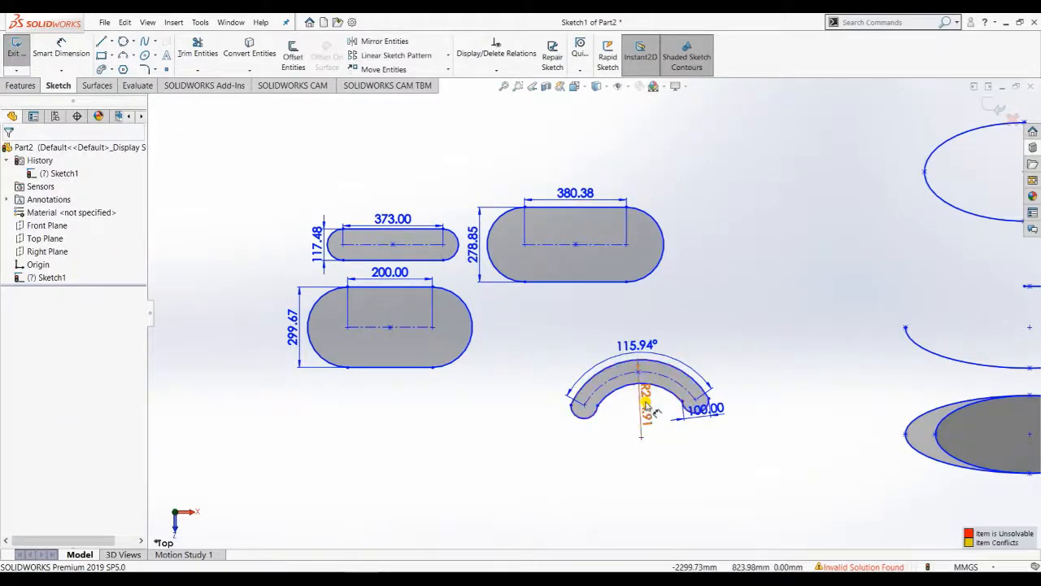
- Sketch a dimensioned centerpoint arc slot below the 200 mm straight slot, about 410 mm in radius, spanning about 116°, with a width of 60 mm
left_click(112, 70)
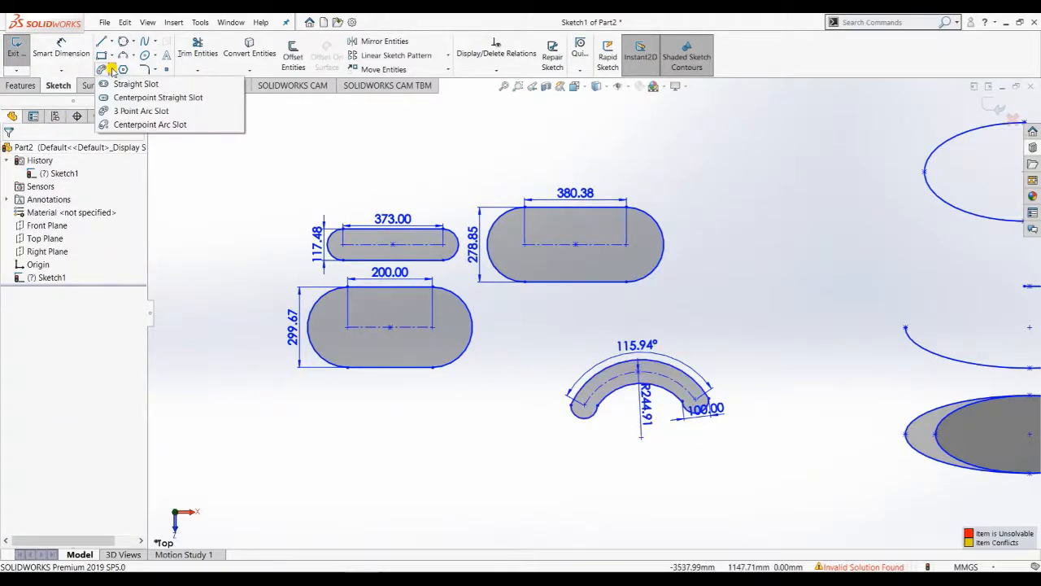
left_click(131, 123)
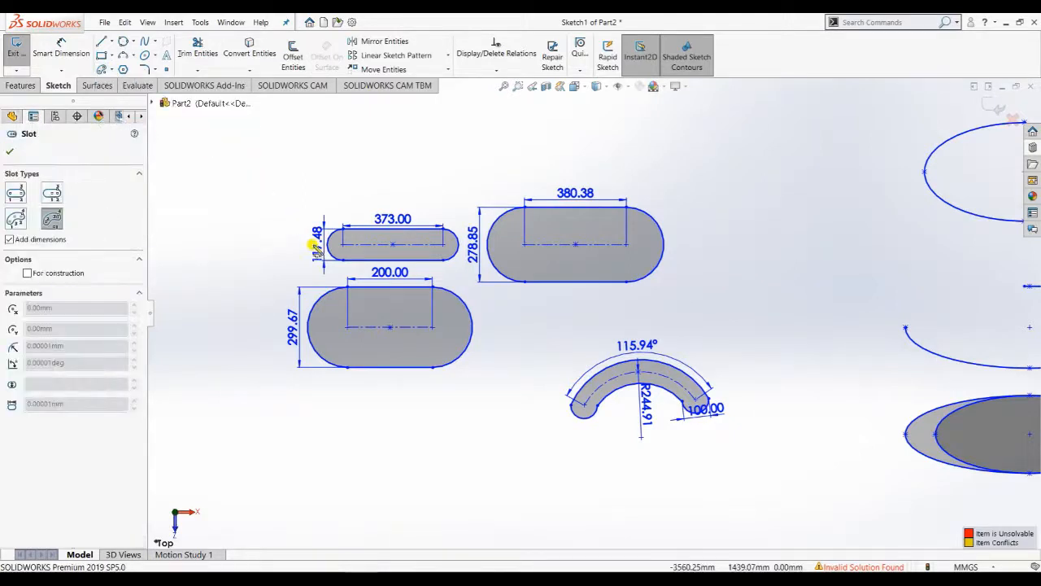
key("z")
left_click(452, 475)
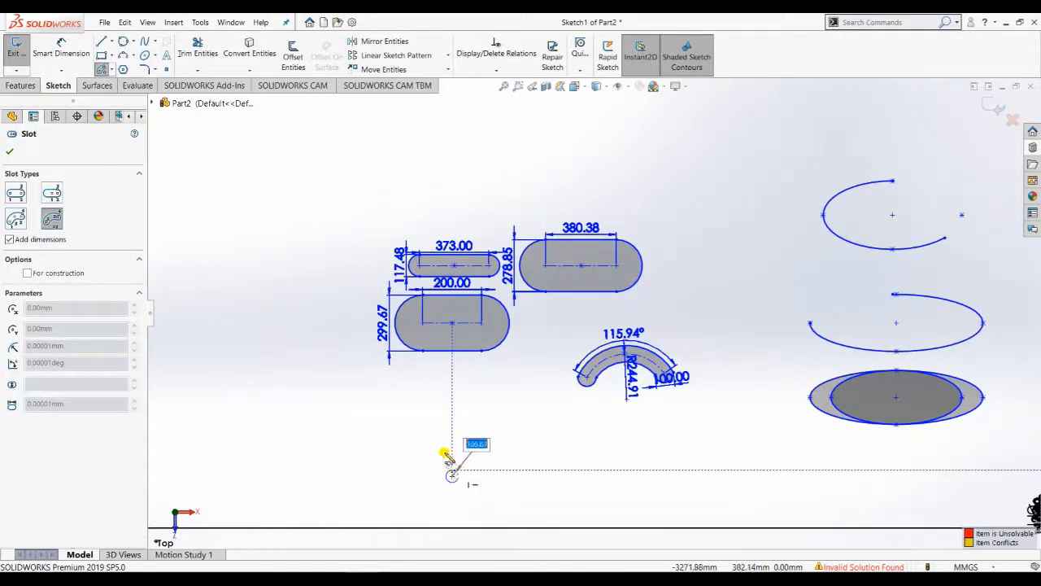
left_click(395, 428)
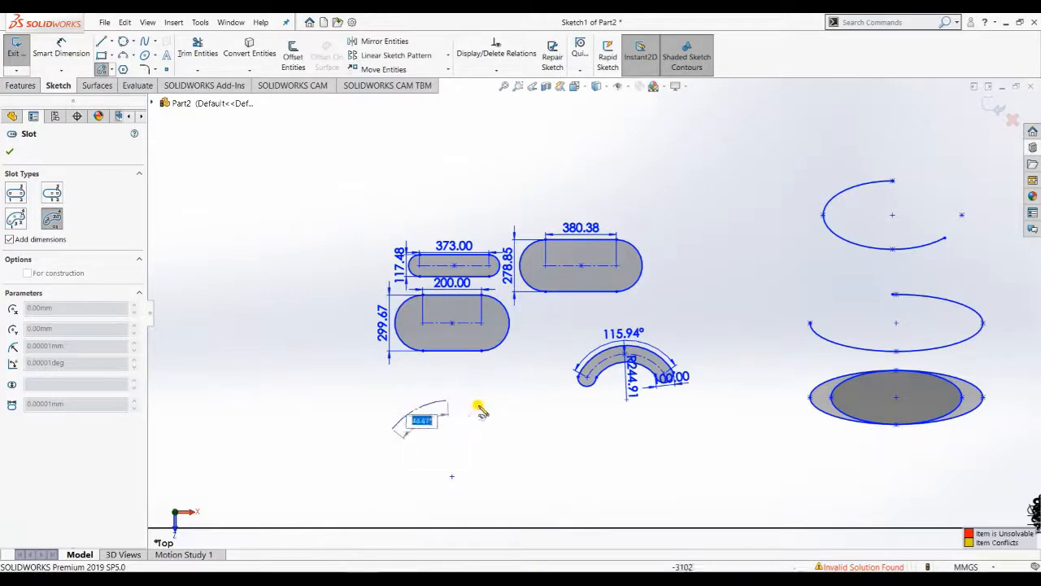
left_click(525, 439)
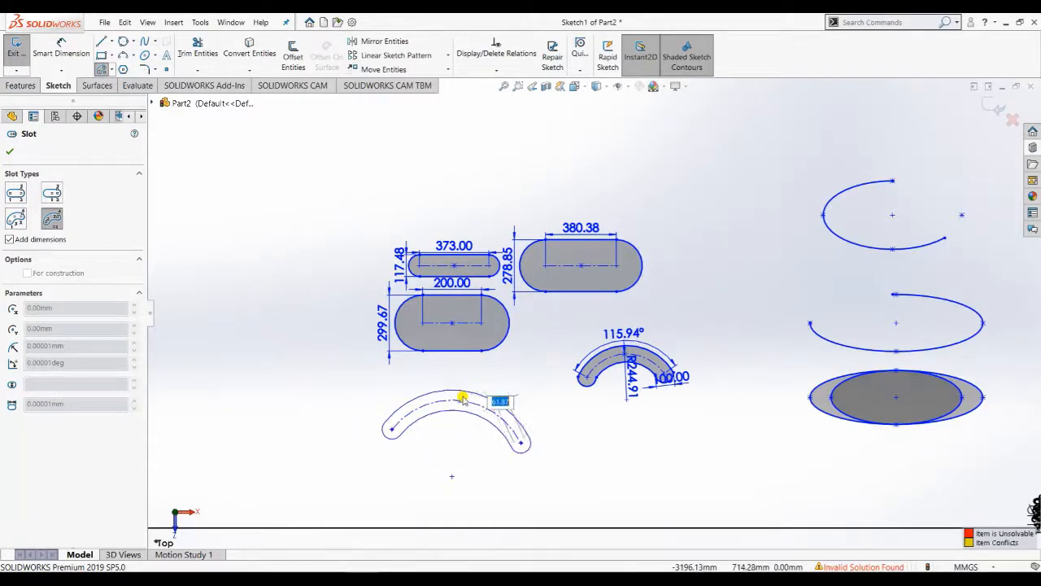
type("60")
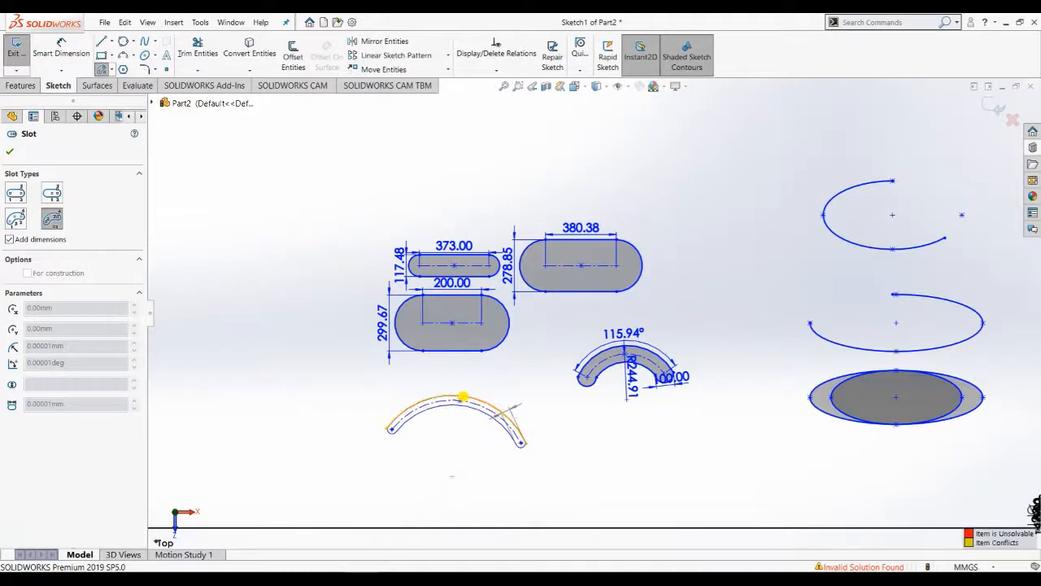
key("Escape")
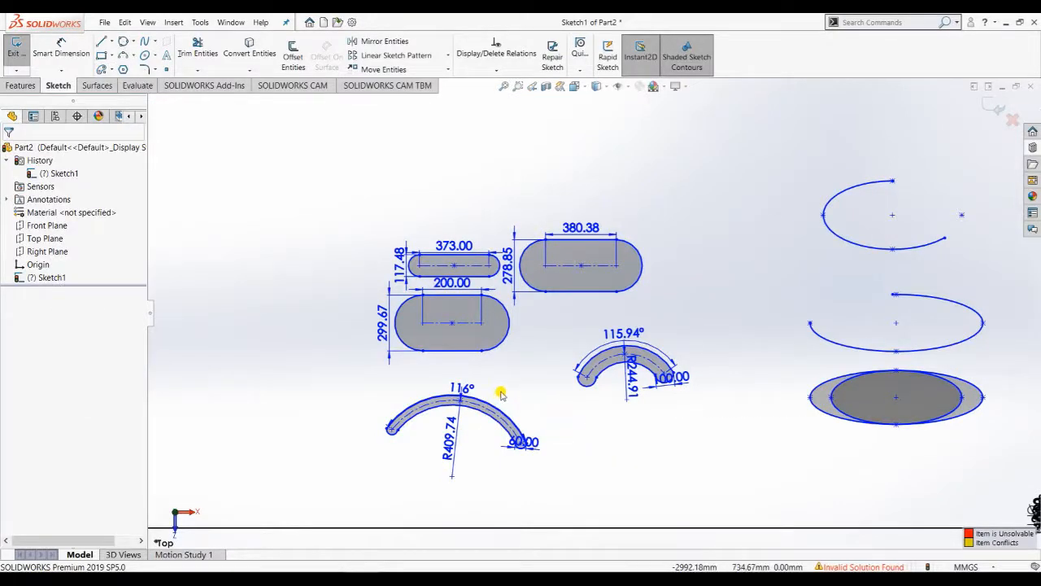
- Sketch a 6-sided polygon below the red parabola, using an inscribed circle about 656 mm in diameter with a vertex straight up
key("z")
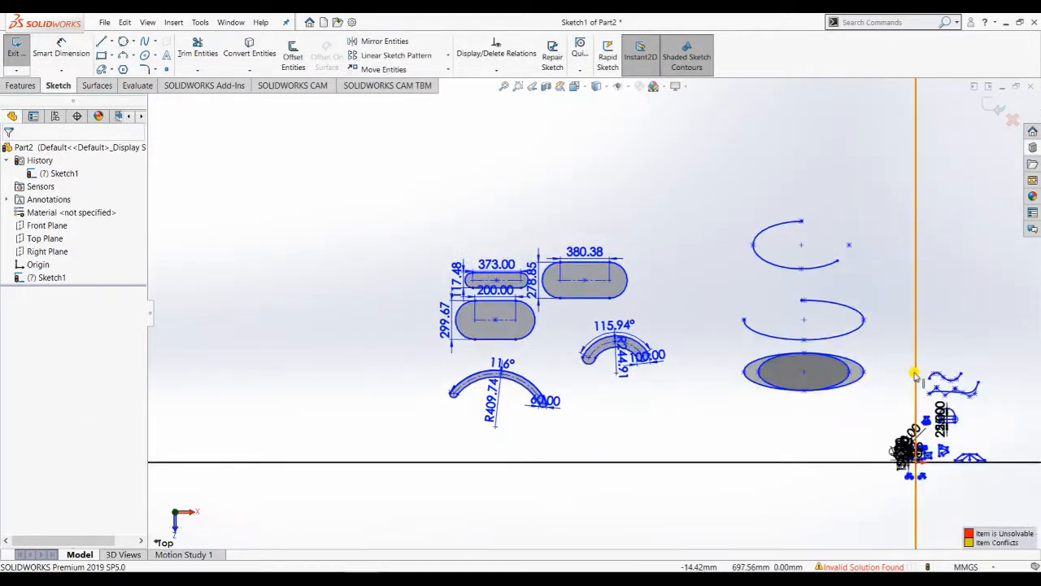
key("z")
scroll(824, 356, "down", 2)
scroll(398, 296, "down", 2)
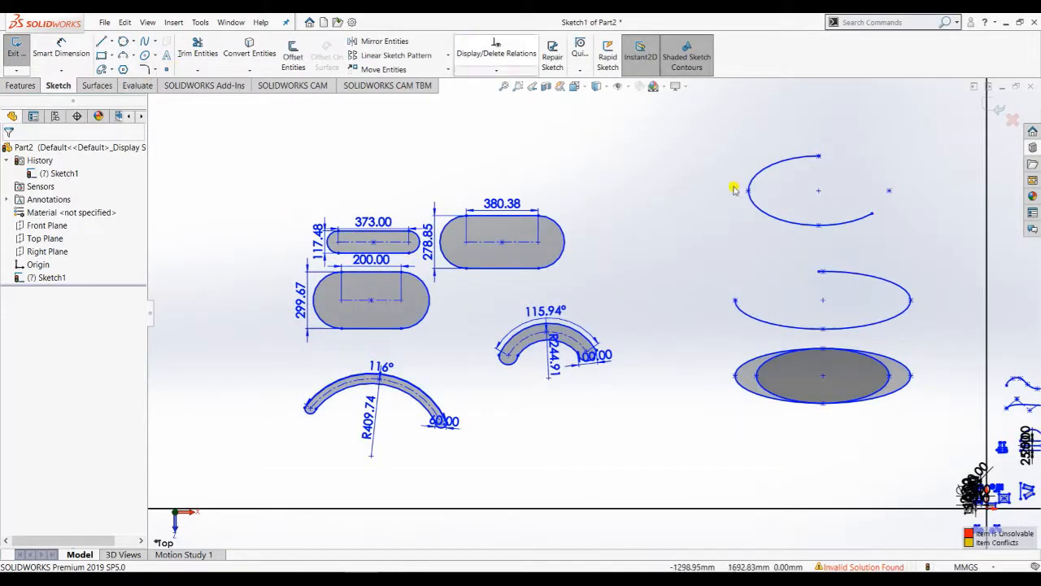
key("z")
key("z")
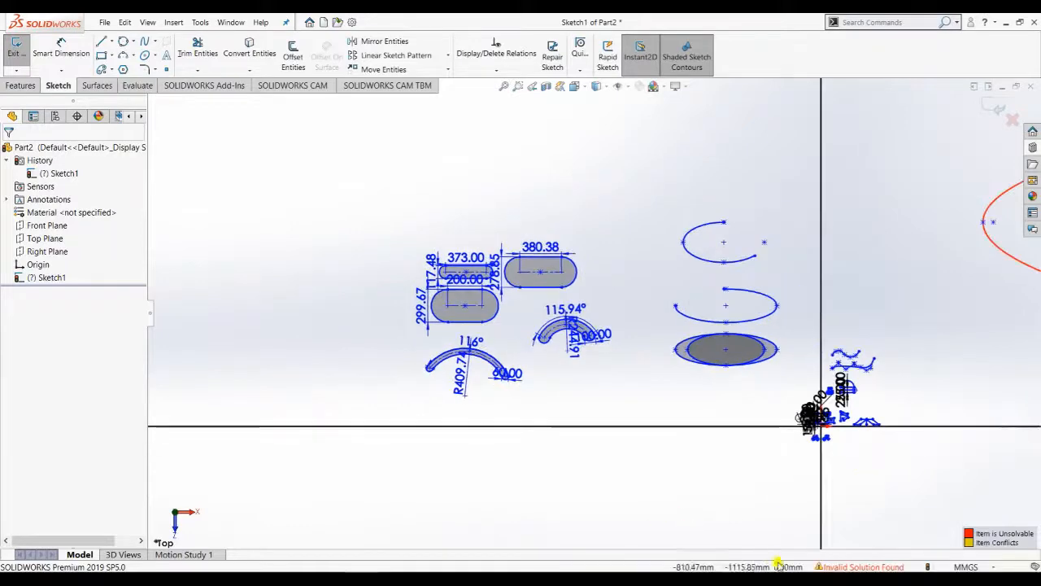
key("z")
key("z")
scroll(952, 240, "down", 3)
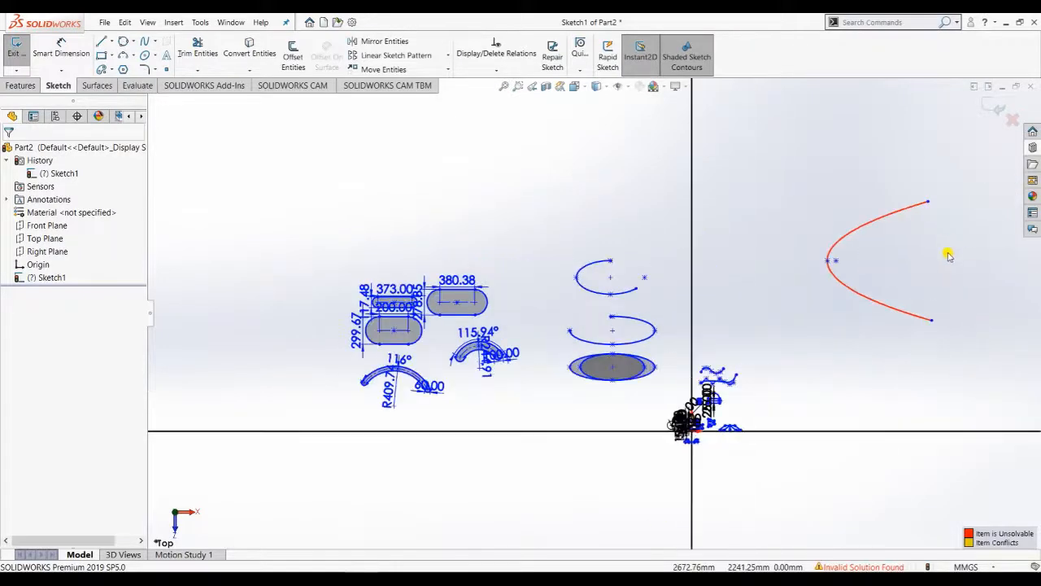
scroll(864, 418, "down", 3)
key("z")
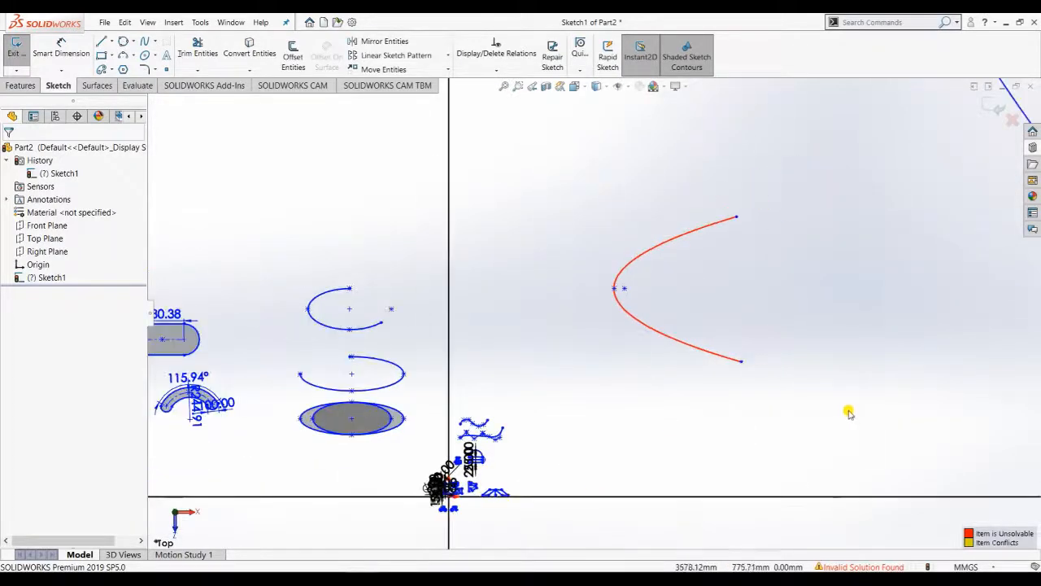
scroll(911, 383, "down", 3)
scroll(556, 353, "down", 2)
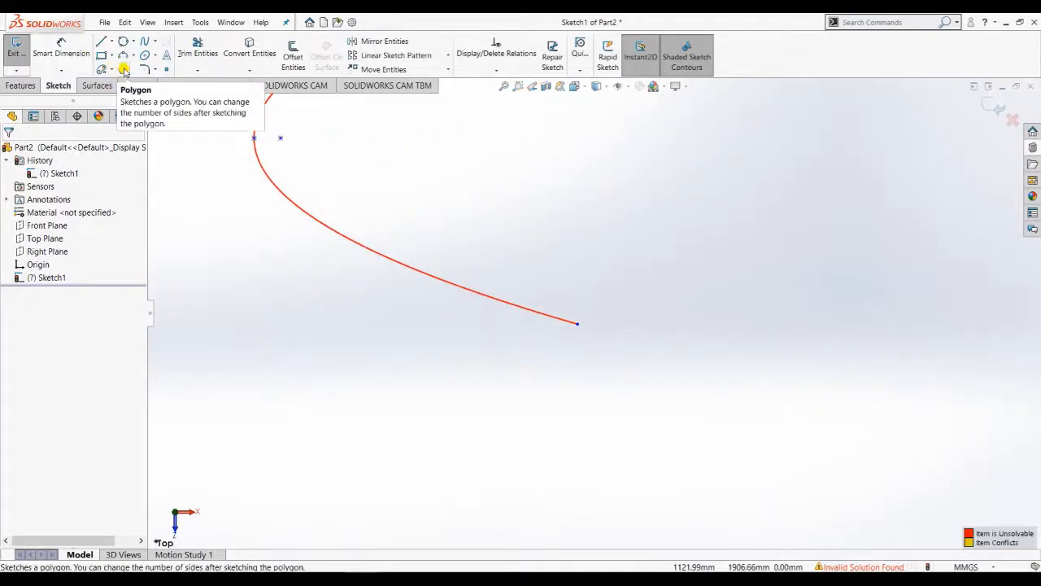
left_click(124, 70)
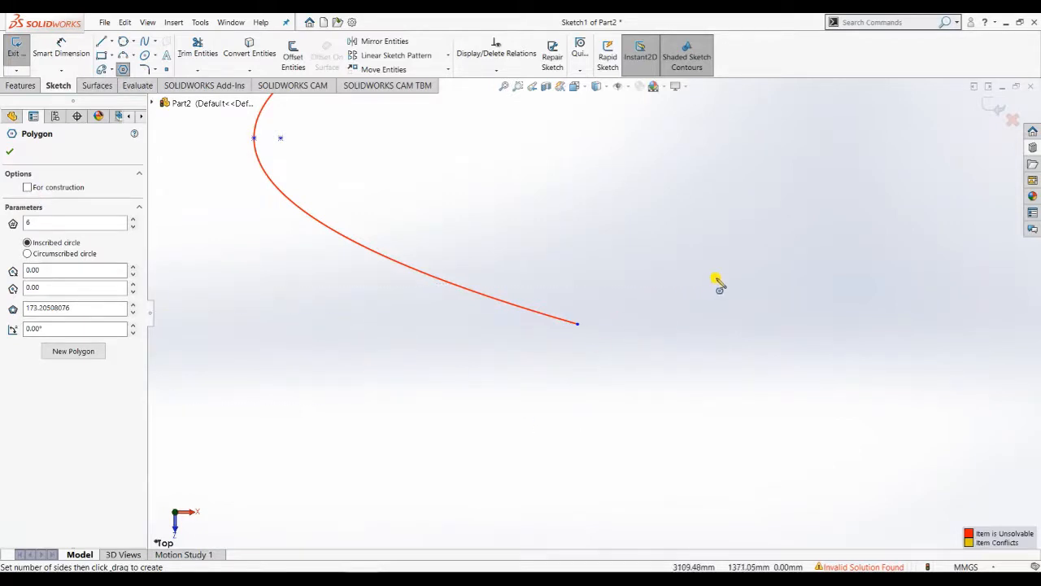
scroll(597, 312, "up", 5)
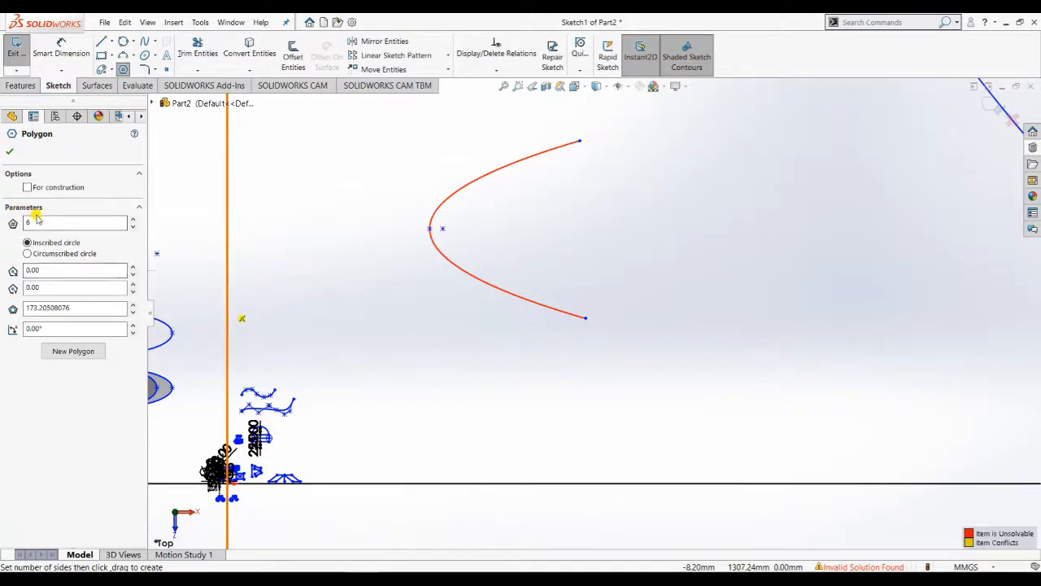
left_click(511, 399)
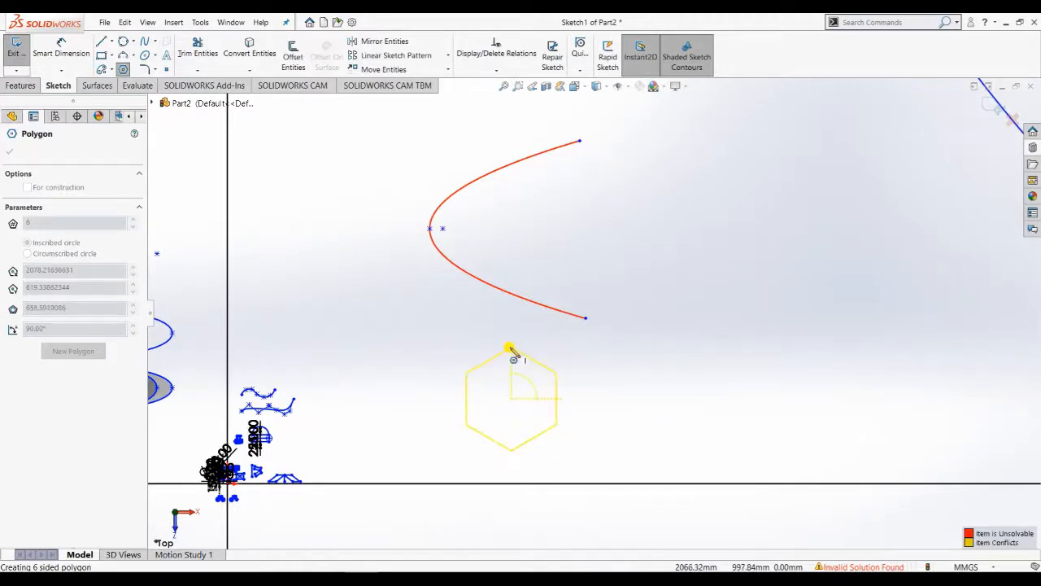
left_click(510, 349)
key("Escape")
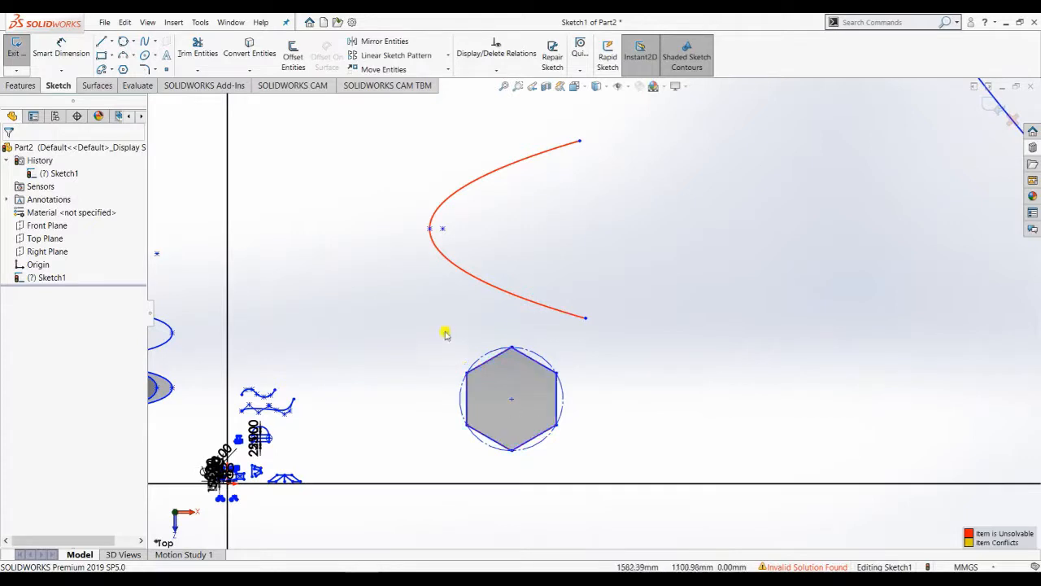
- Sketch a 3-sided polygon right of the hexagon with For construction enabled, using a circumscribed circle about 757 mm in diameter
left_click(125, 70)
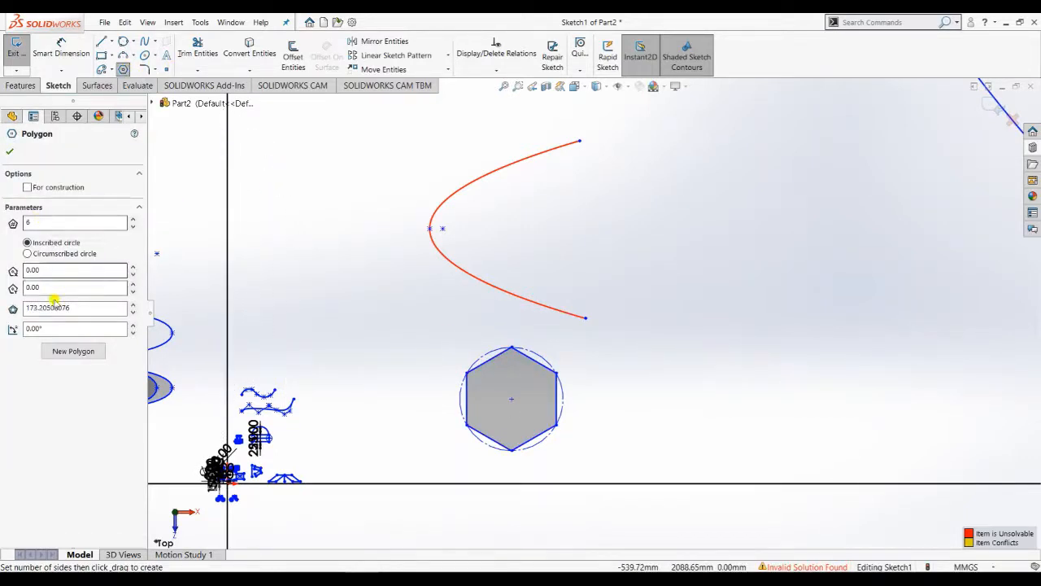
left_click(29, 254)
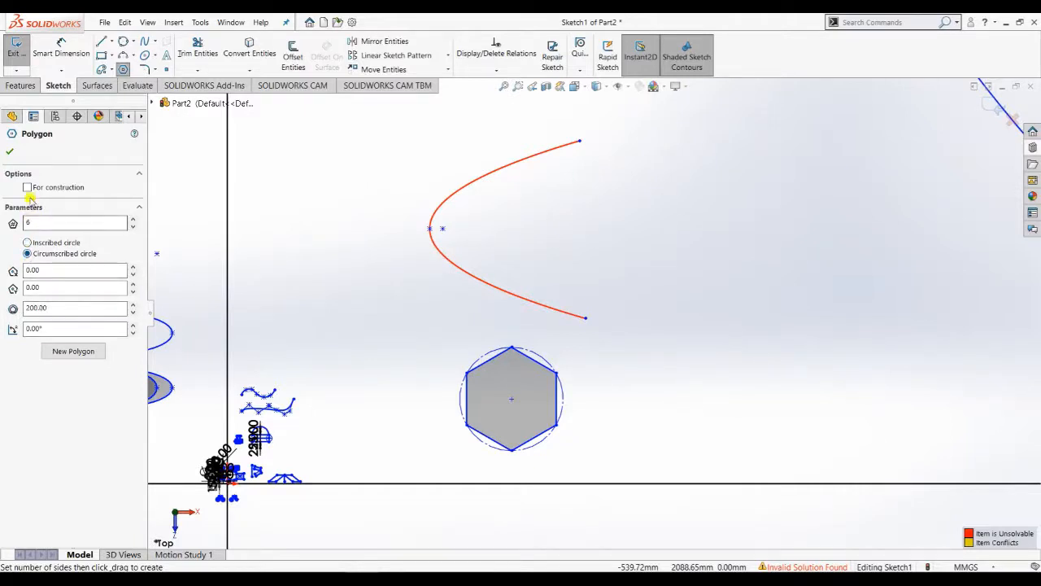
left_click_drag(34, 223, 7, 220)
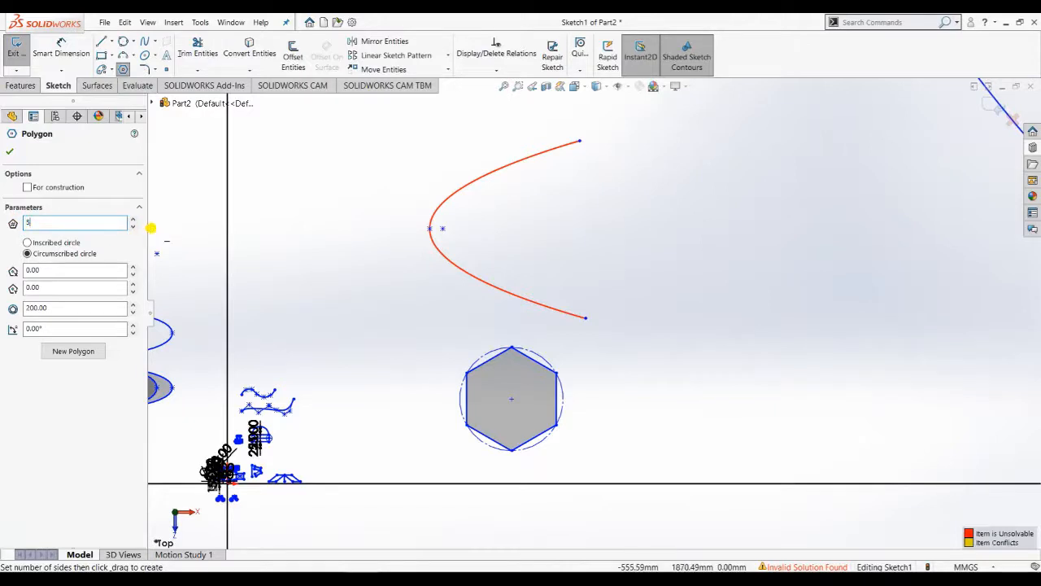
key("BackSpace")
type("3")
left_click(28, 188)
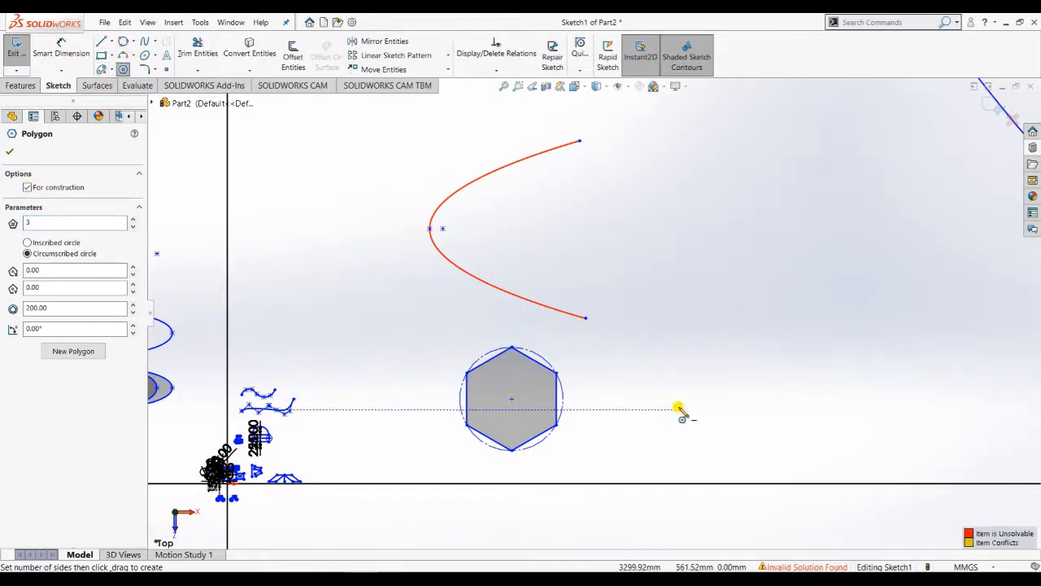
left_click_drag(682, 399, 682, 346)
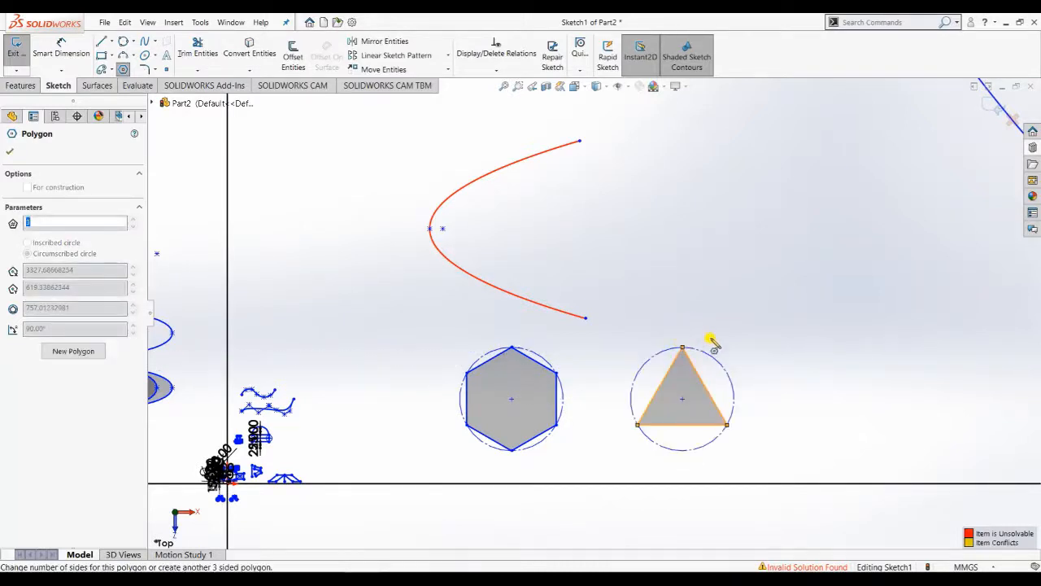
key("Escape")
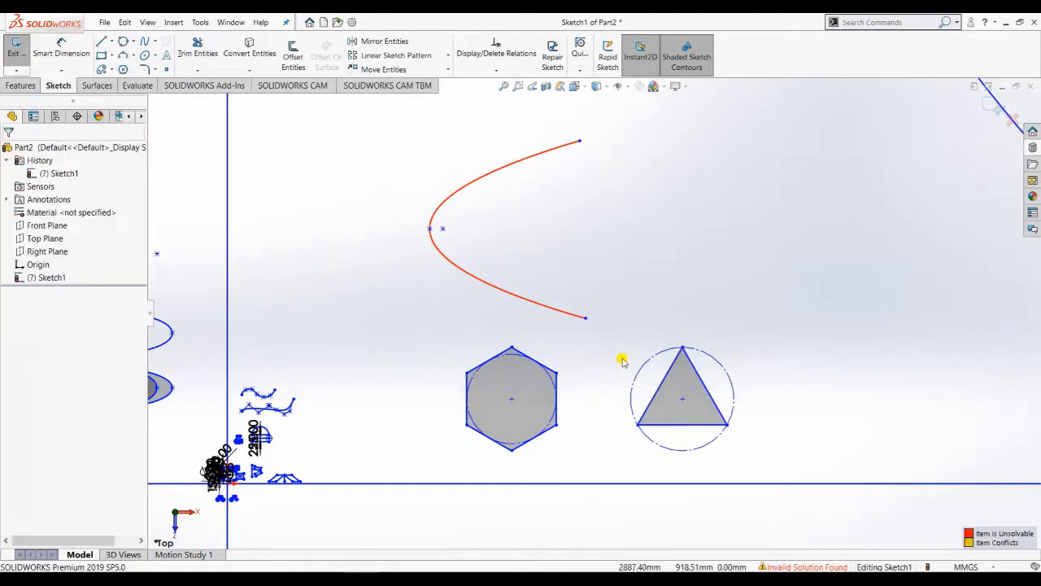
- Sketch a 5-sided polygon right of the triangle with For construction enabled, using an inscribed circle about 696 mm in diameter
left_click(122, 70)
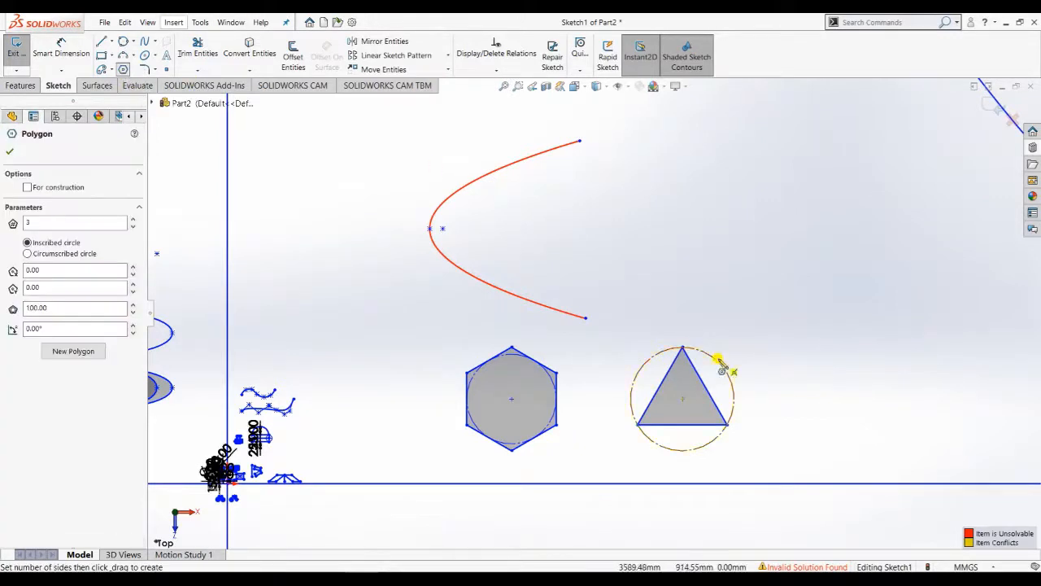
double_click(38, 221)
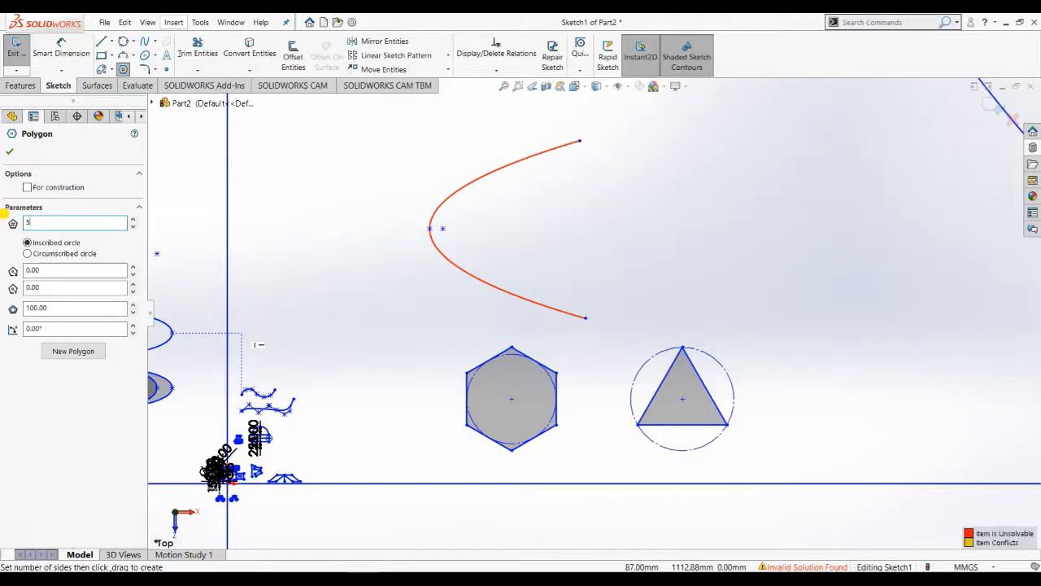
type("5")
left_click(27, 188)
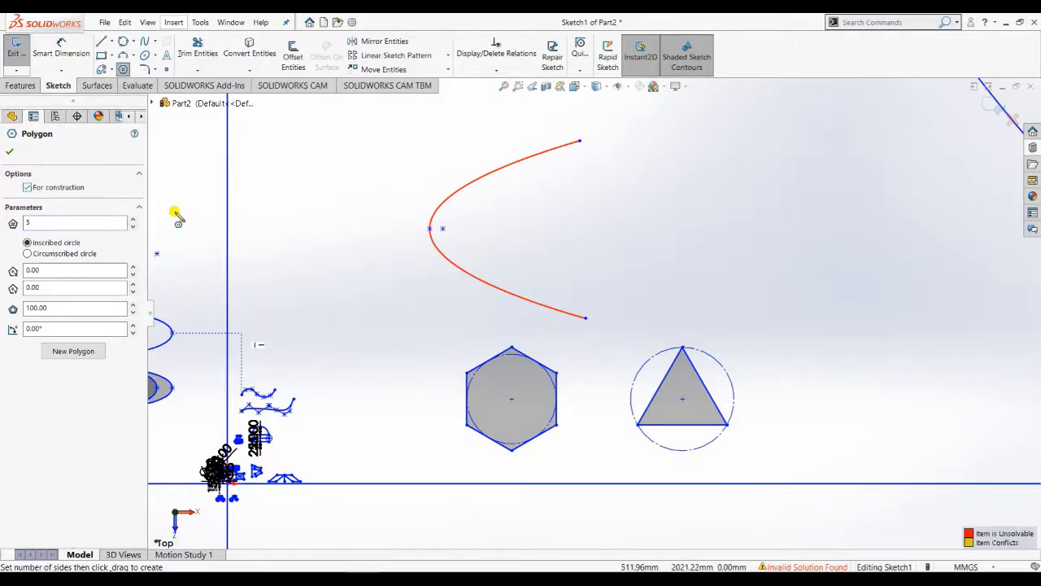
left_click(832, 398)
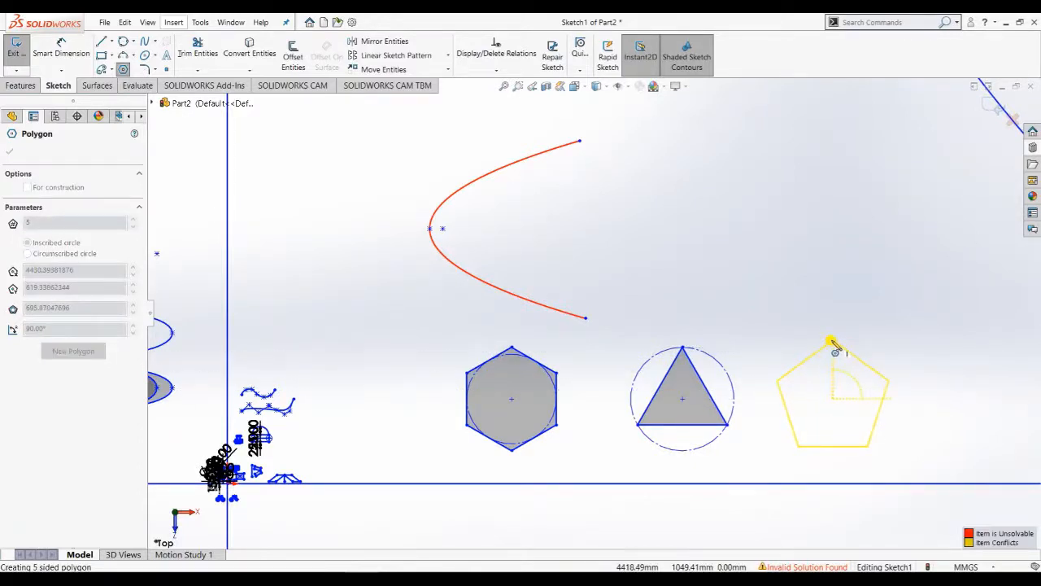
left_click(832, 341)
key("Escape")
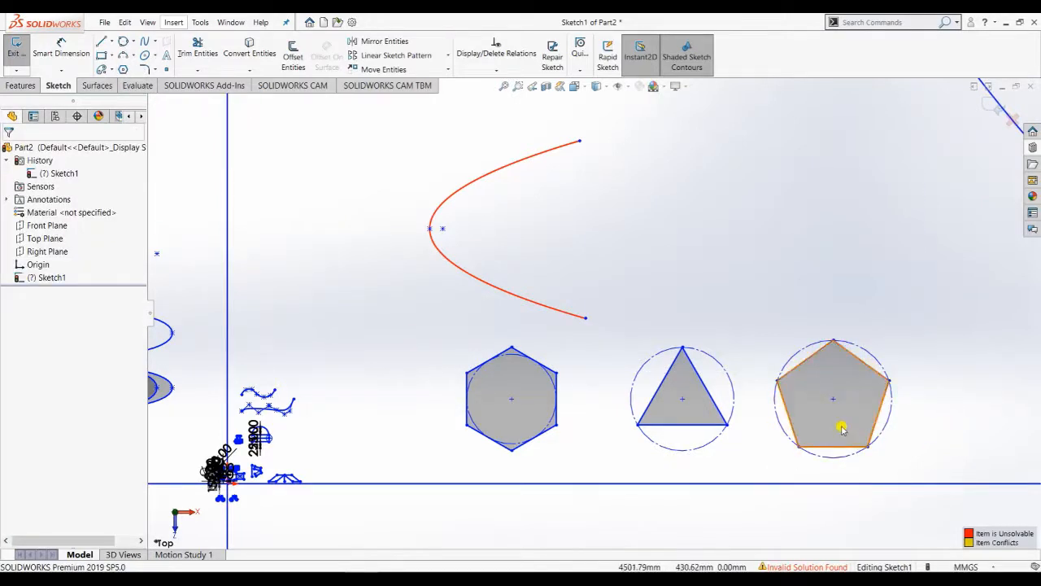
- Sketch a 7-sided polygon right of the pentagon, using a circumscribed circle about 831 mm in diameter with a vertex straight up
key("z")
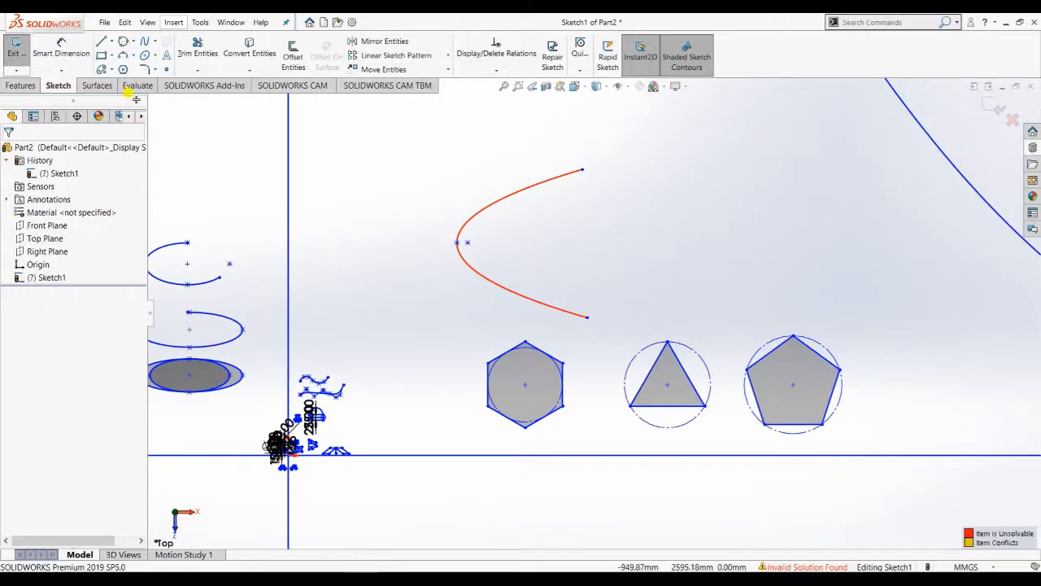
left_click(124, 69)
left_click(39, 224)
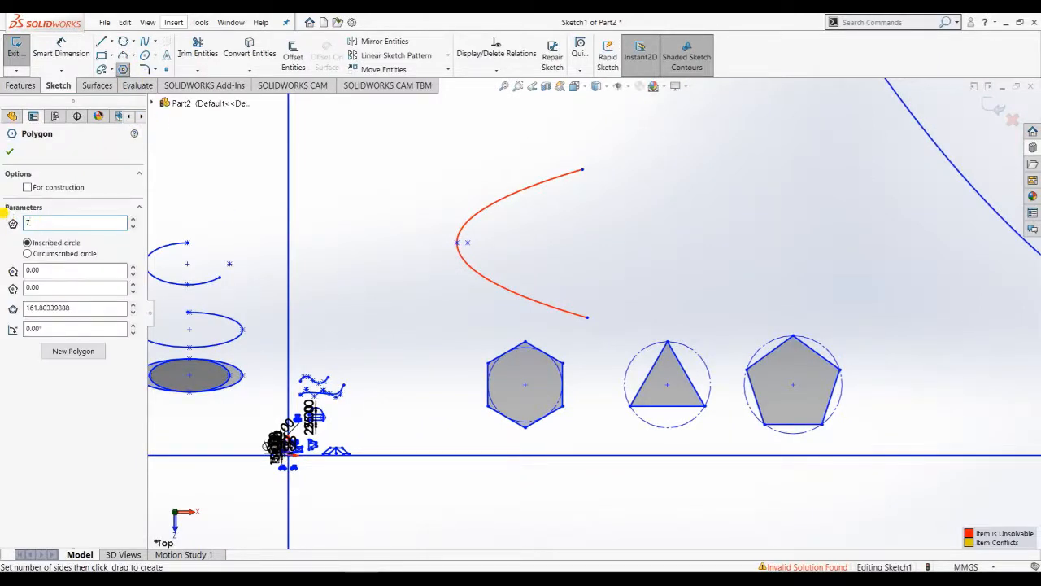
left_click(28, 254)
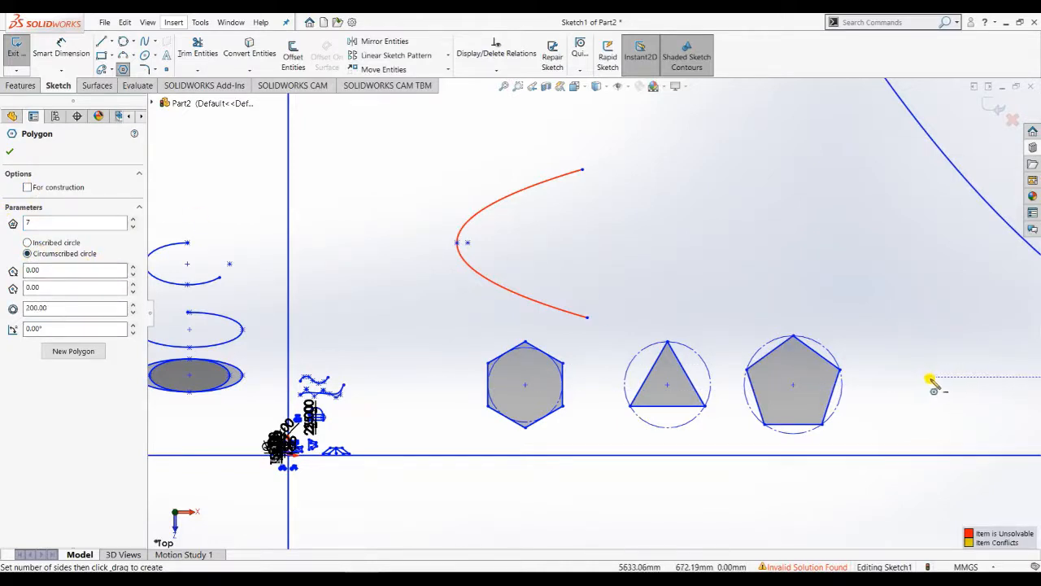
left_click_drag(931, 380, 931, 331)
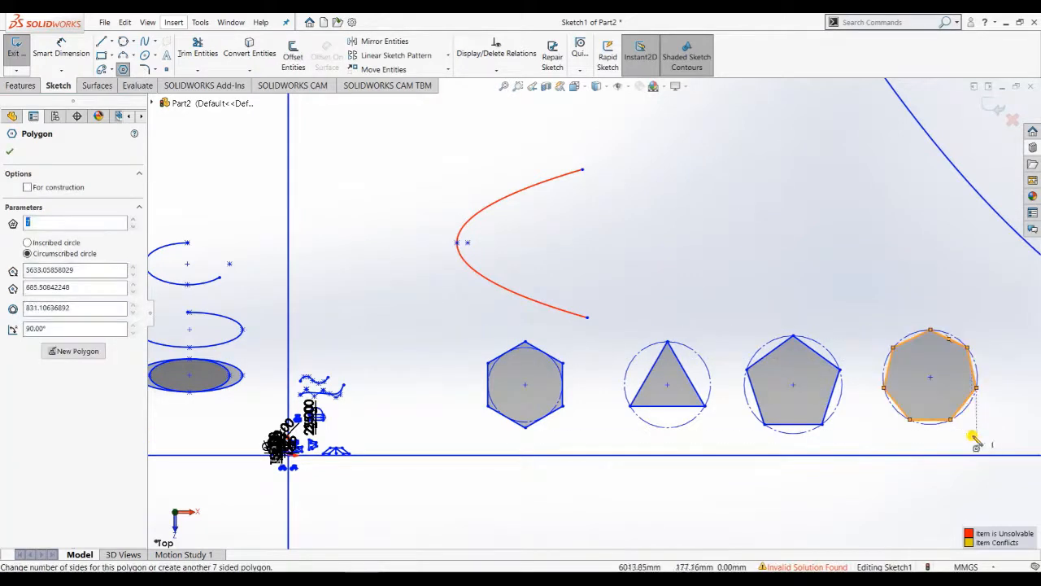
key("Escape")
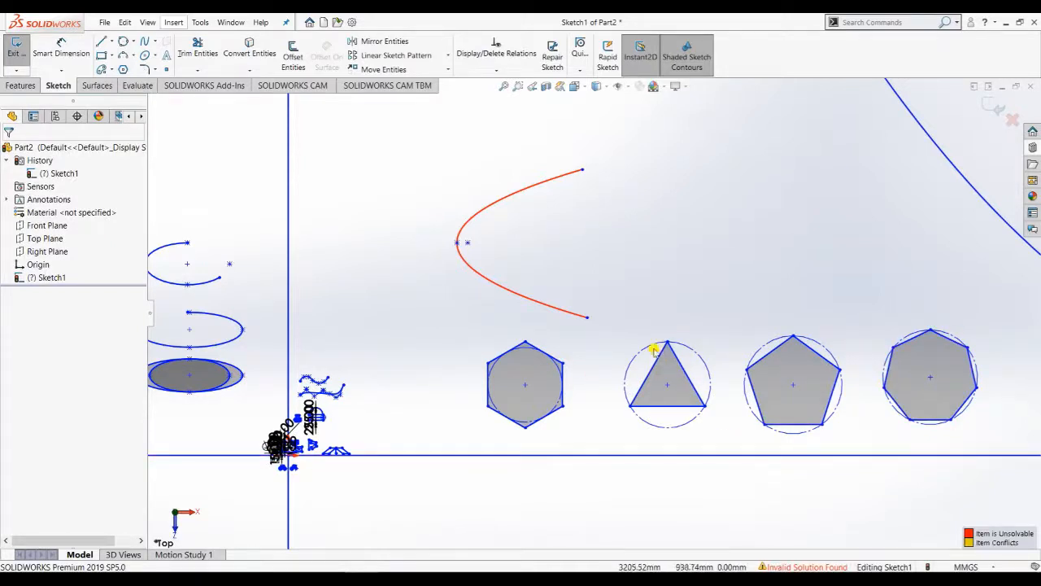
left_click(63, 49)
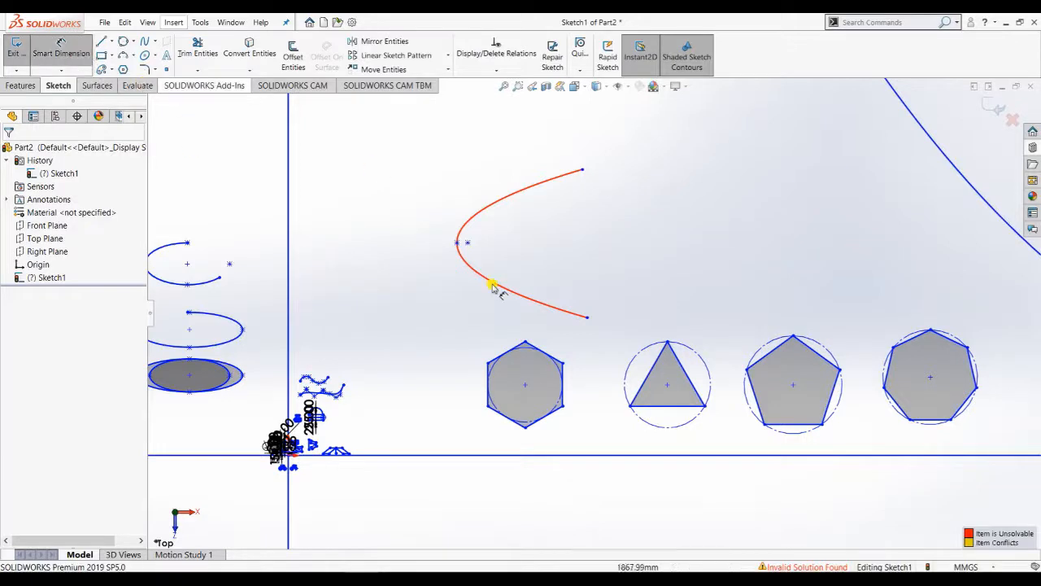
left_click(527, 351)
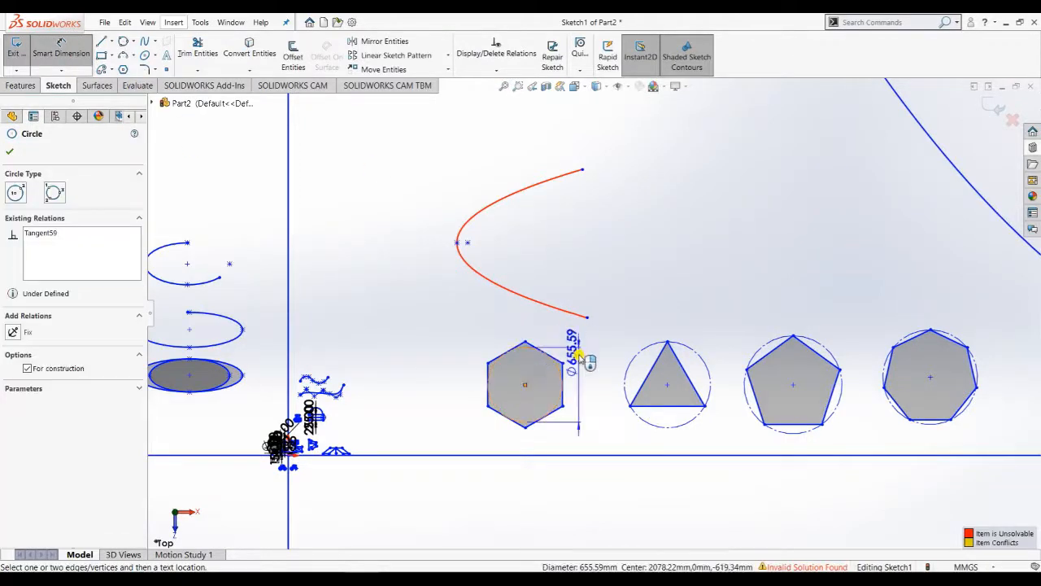
key("Escape")
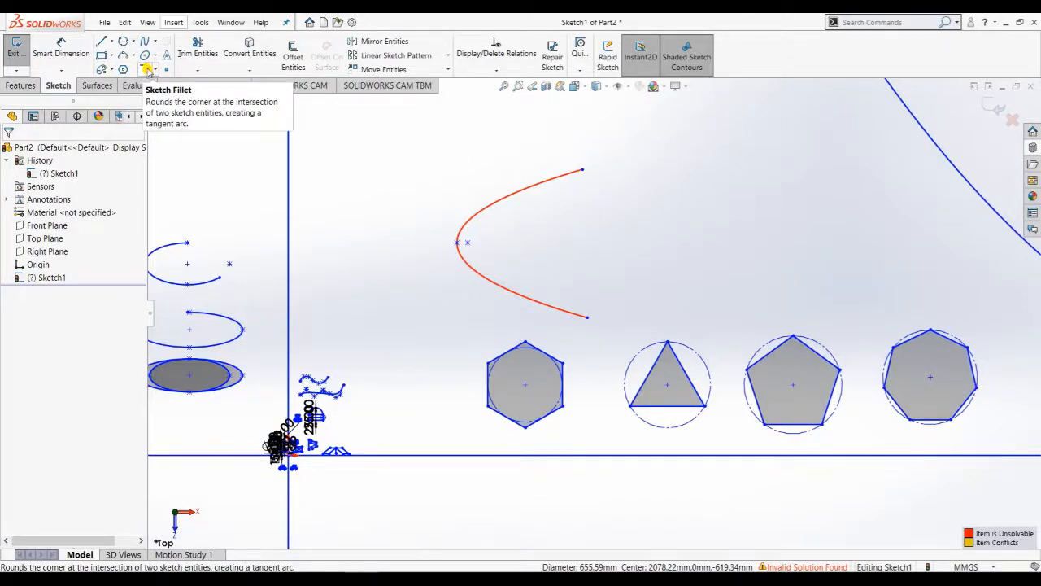
- Sketch a closed rectangle about 577 mm wide from four connected lines, between the ellipses and the red parabola
scroll(664, 317, "up", 2)
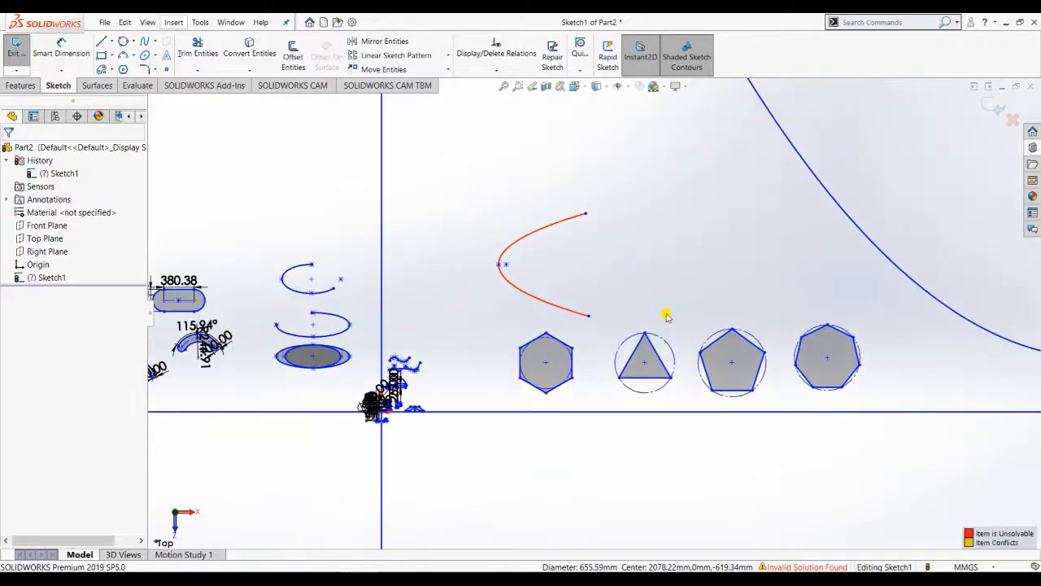
scroll(545, 272, "up", 2)
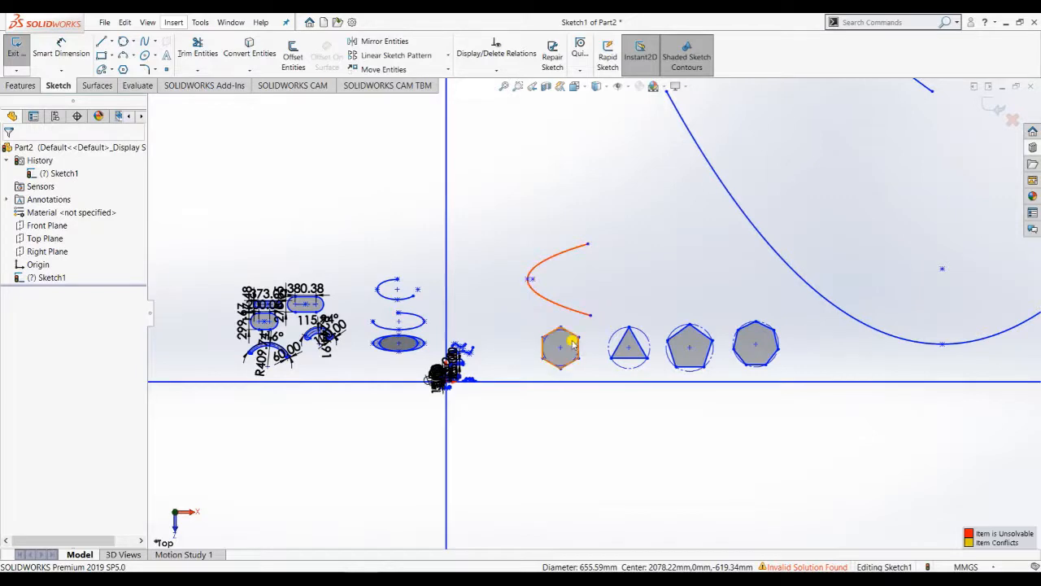
scroll(569, 338, "down", 5)
scroll(572, 333, "down", 2)
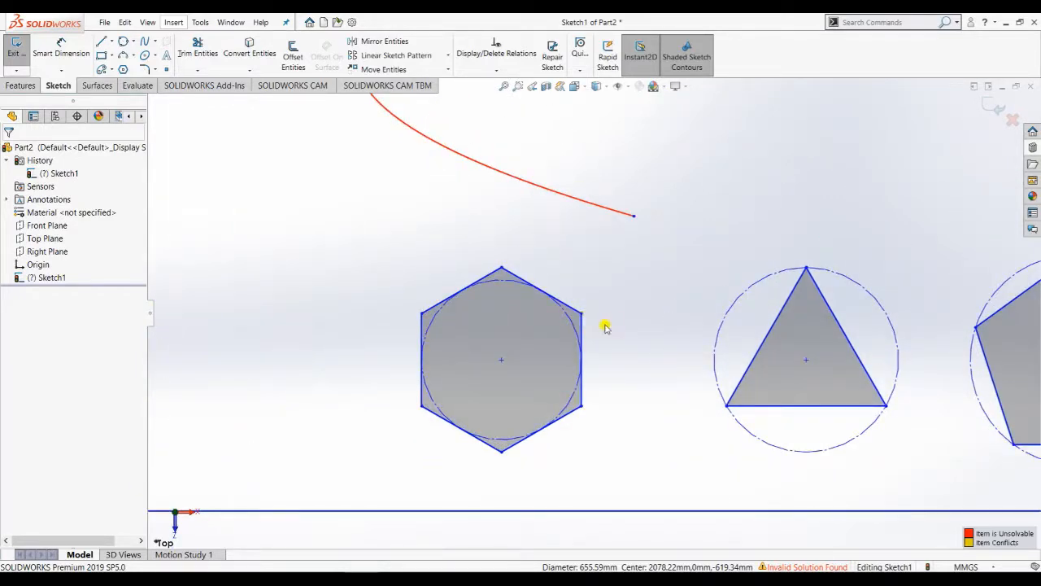
scroll(649, 290, "up", 2)
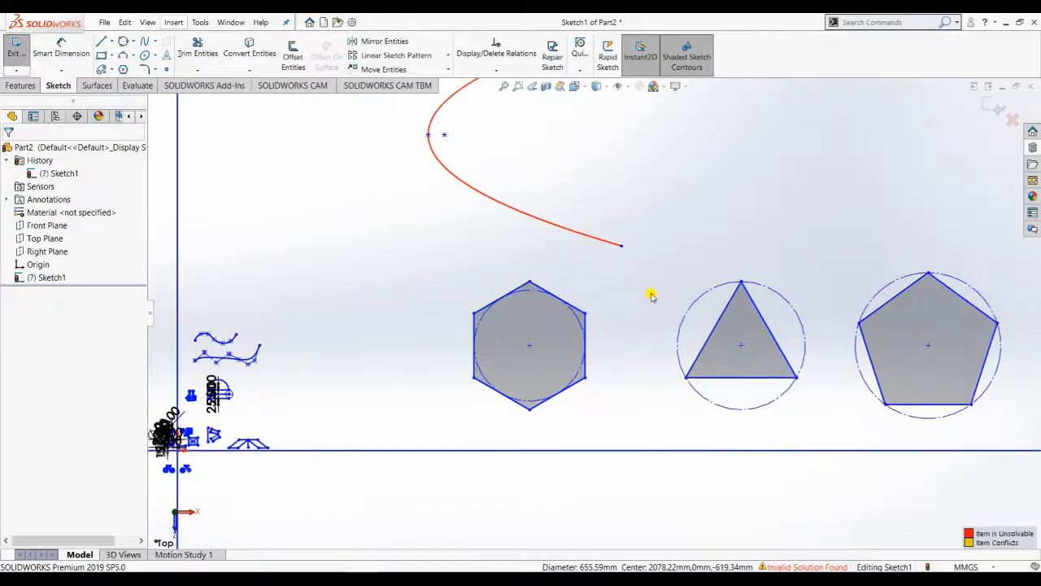
scroll(614, 300, "up", 2)
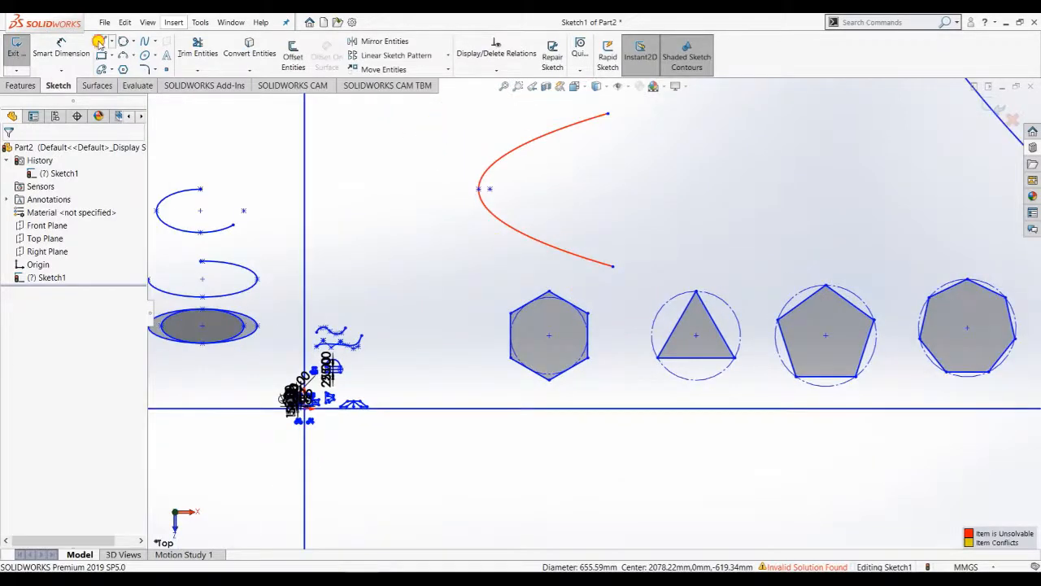
left_click(101, 41)
left_click_drag(366, 197, 367, 271)
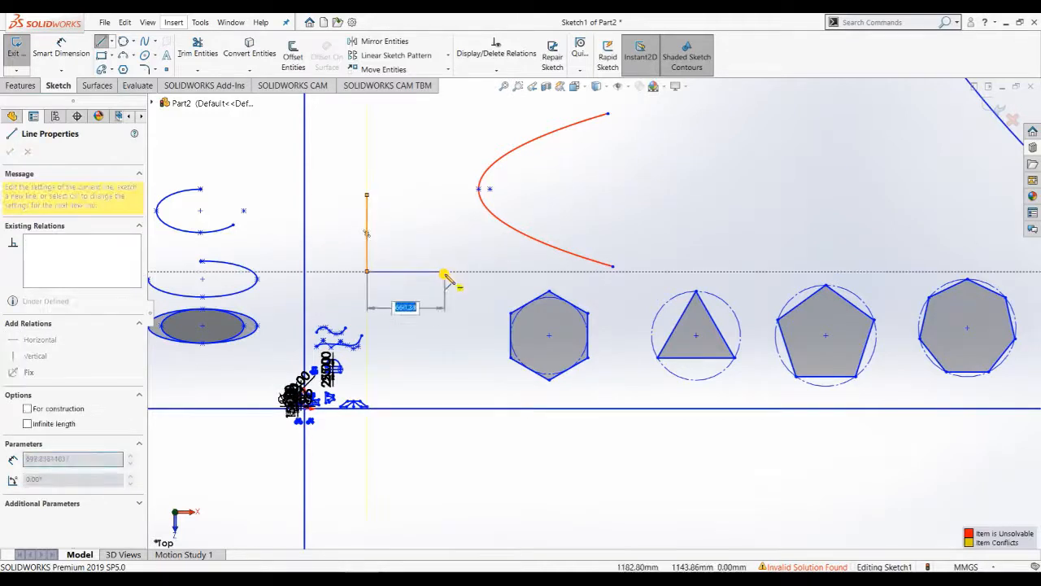
key("Escape")
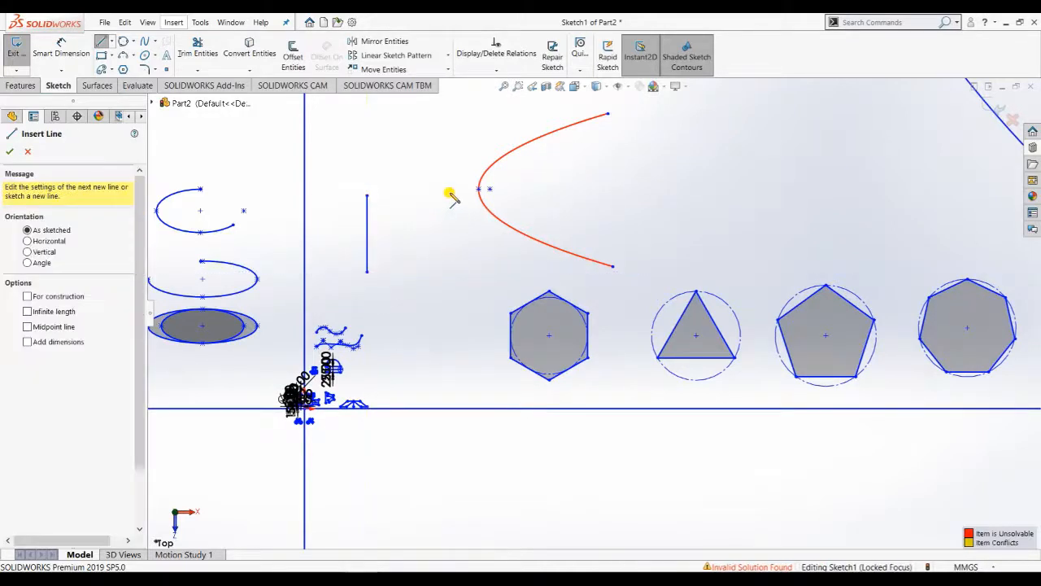
mouse_move(367, 196)
left_mouse_down()
mouse_move(435, 195)
mouse_move(442, 263)
mouse_move(437, 274)
mouse_move(367, 271)
left_mouse_up()
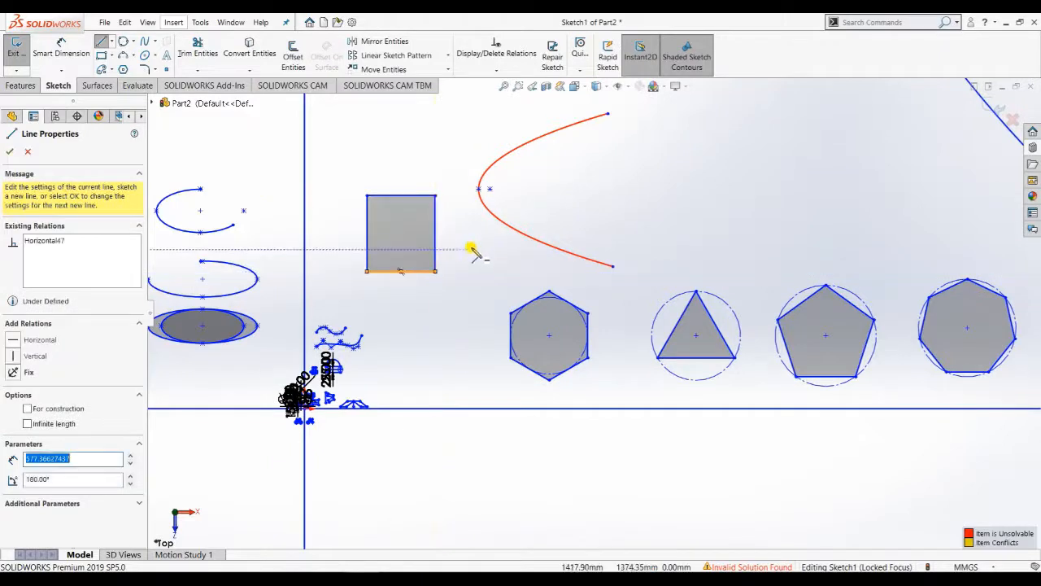
key("Escape")
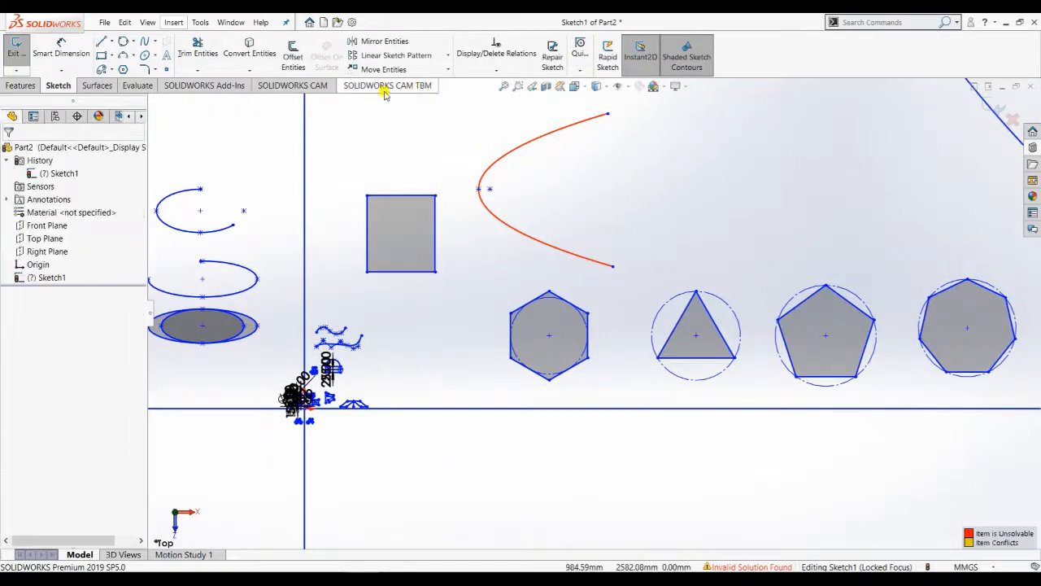
- Begin a sketch fillet on the new rectangle's upper-left corner, selecting its left and top lines as the entities
left_click(145, 69)
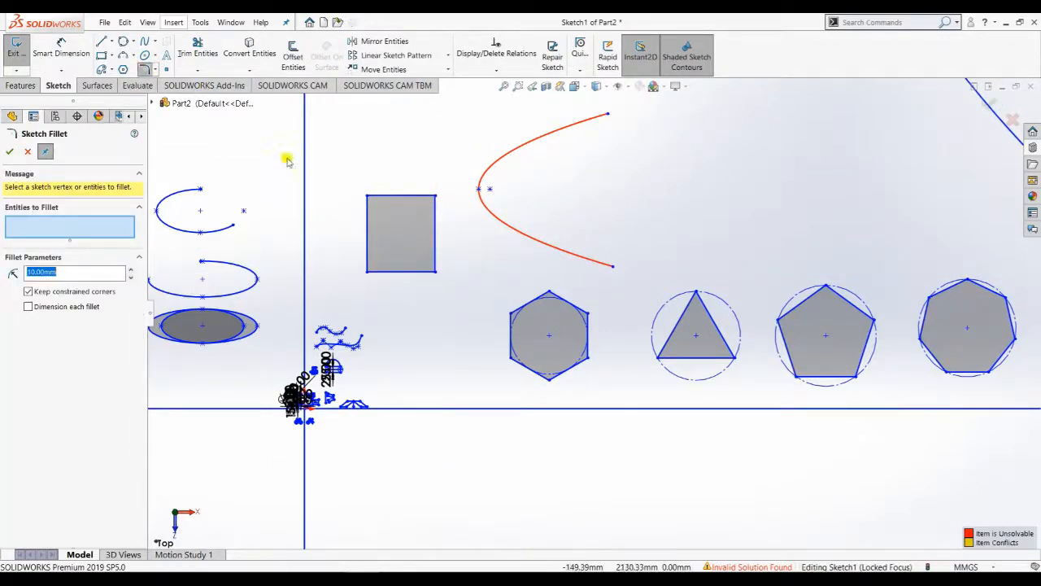
left_click(370, 198)
left_click(383, 197)
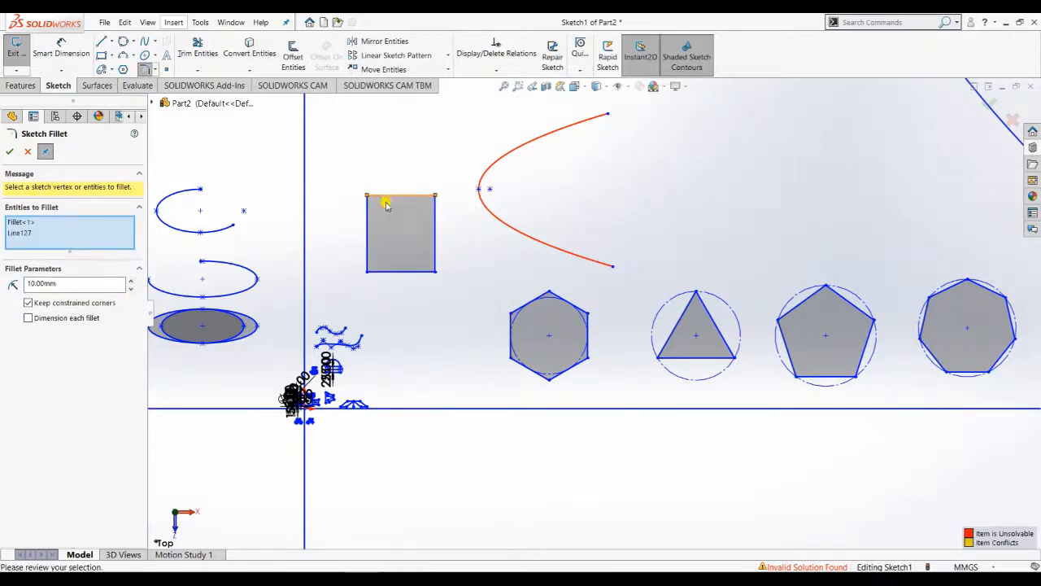
left_click(368, 213)
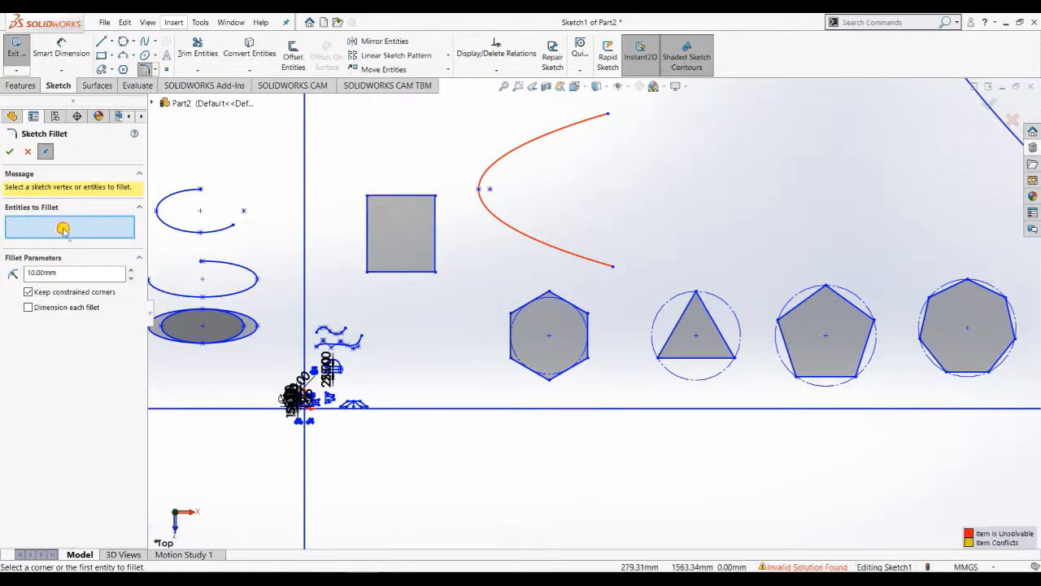
left_click(367, 216)
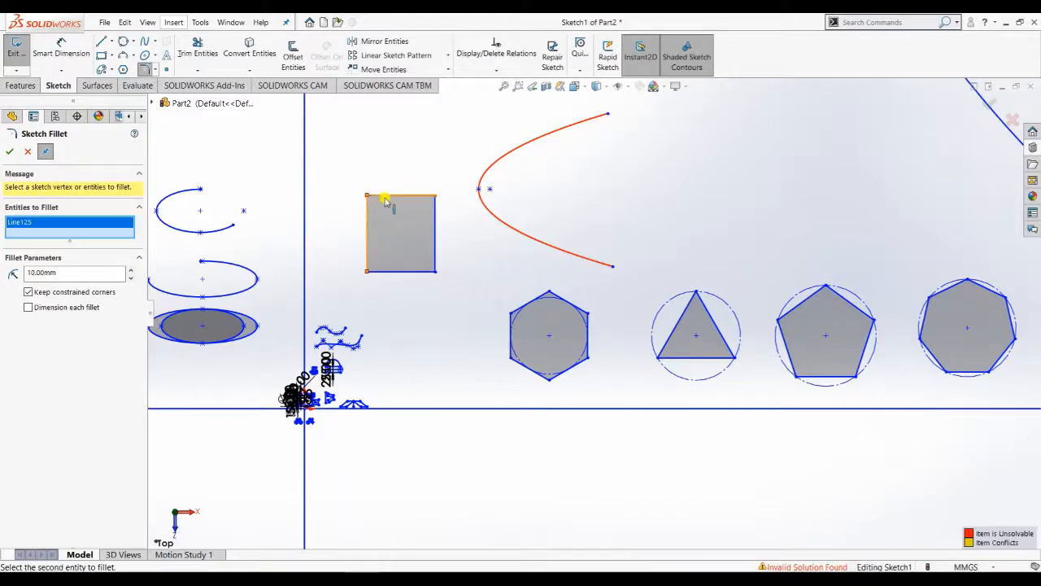
left_click(386, 197)
scroll(384, 202, "down", 3)
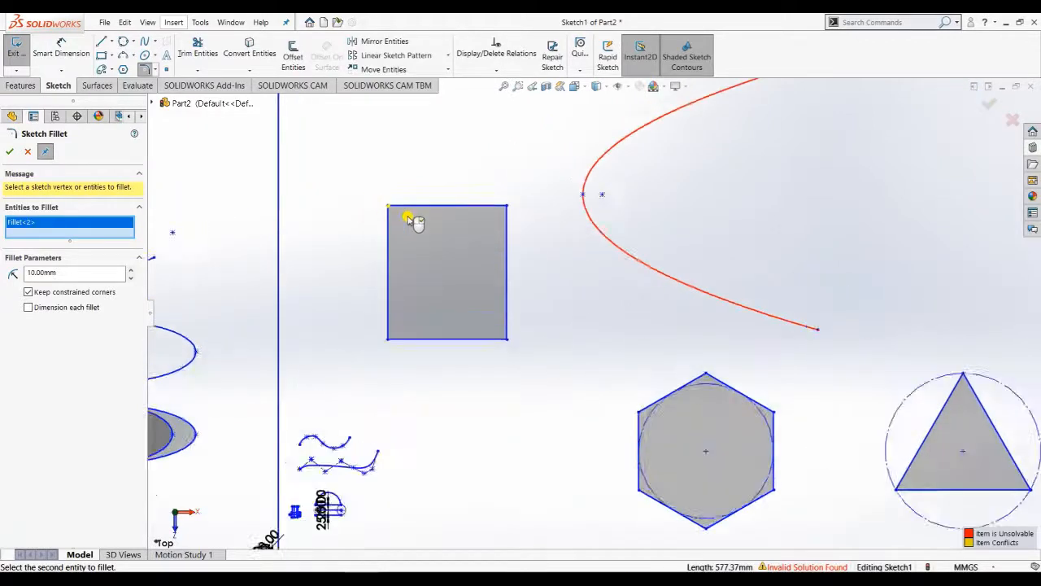
scroll(423, 228, "down", 4)
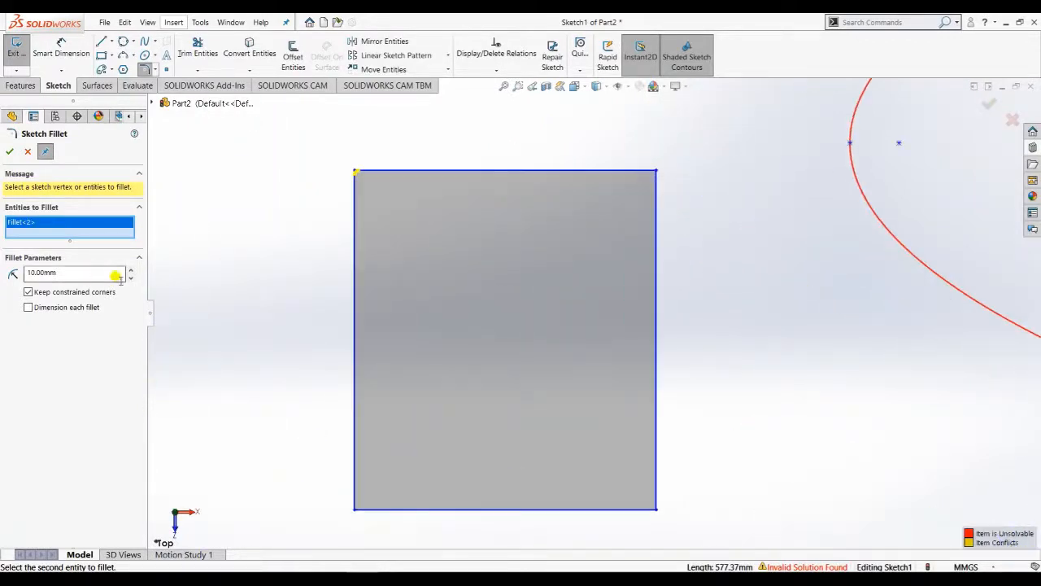
- Set the sketch fillet radius for the rectangle's corner to 80 mm
left_click(131, 270)
left_click(131, 270)
left_click(131, 270)
left_click(131, 270)
left_click(131, 270)
left_click(131, 270)
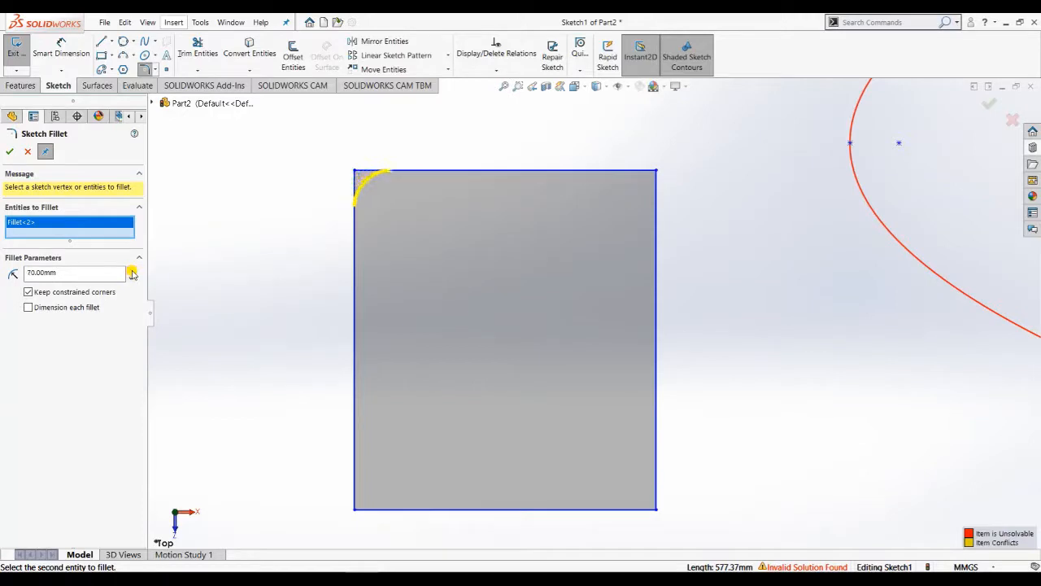
left_click(131, 270)
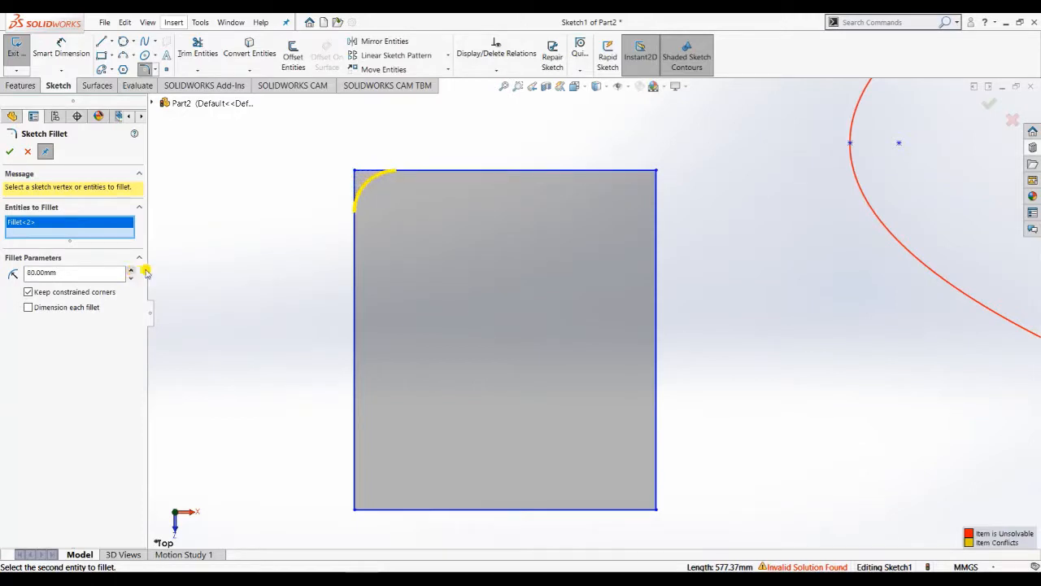
- Add the rectangle's upper-right corner to the fillet selection and apply the fillet to both upper corners
left_click(658, 173)
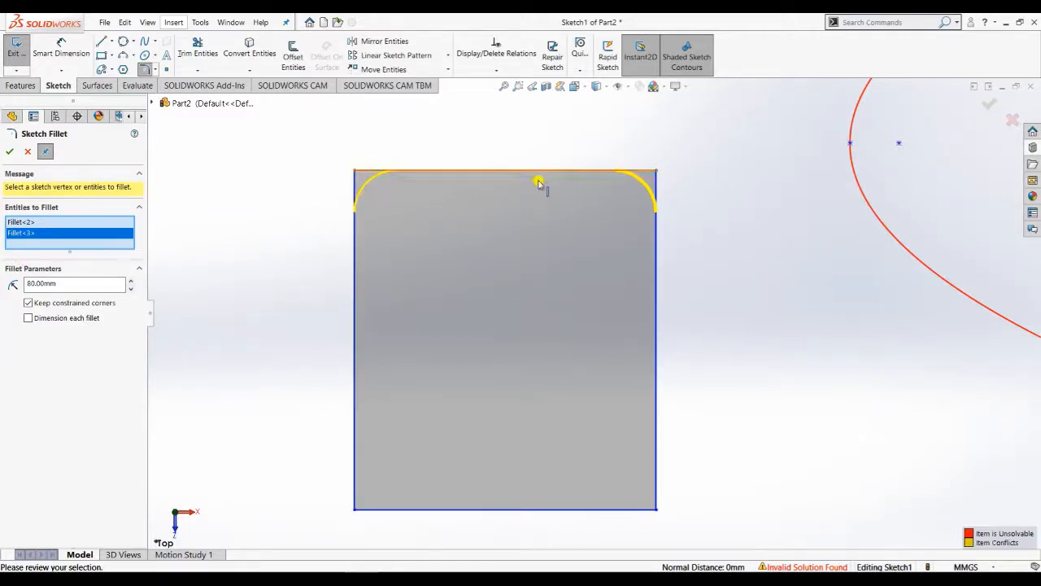
left_click(659, 174)
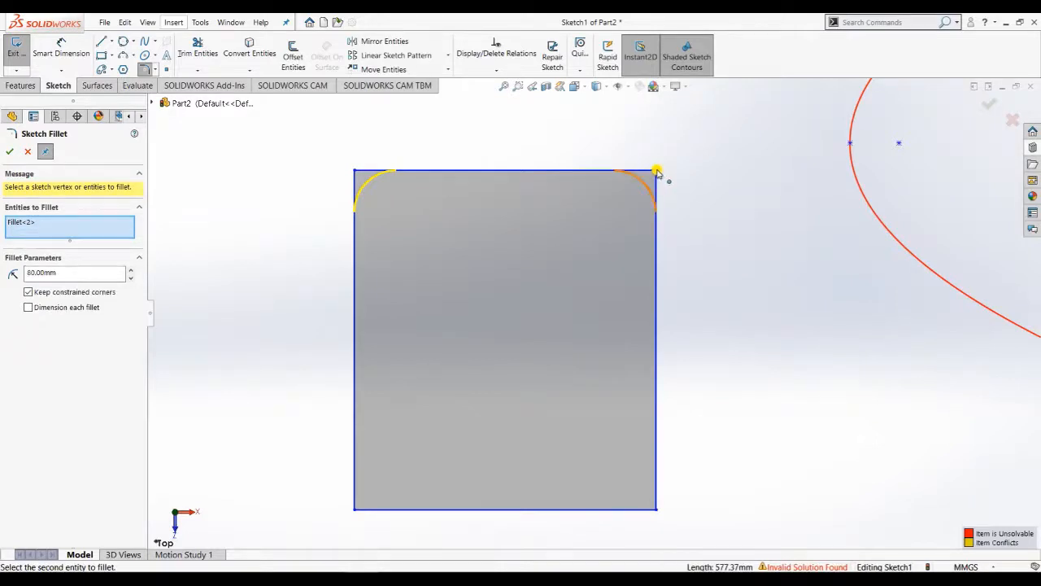
left_click(658, 172)
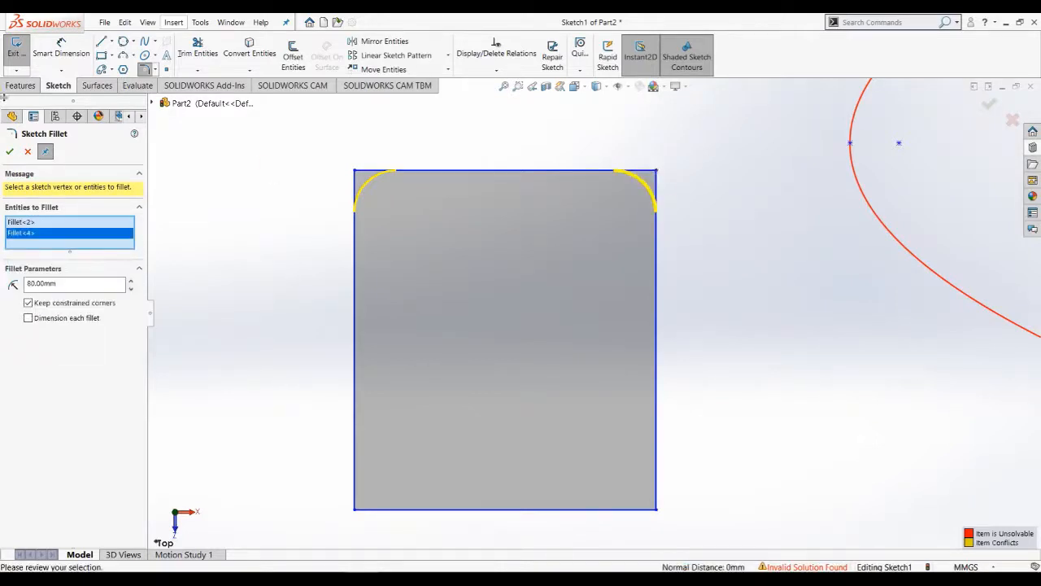
key("Return")
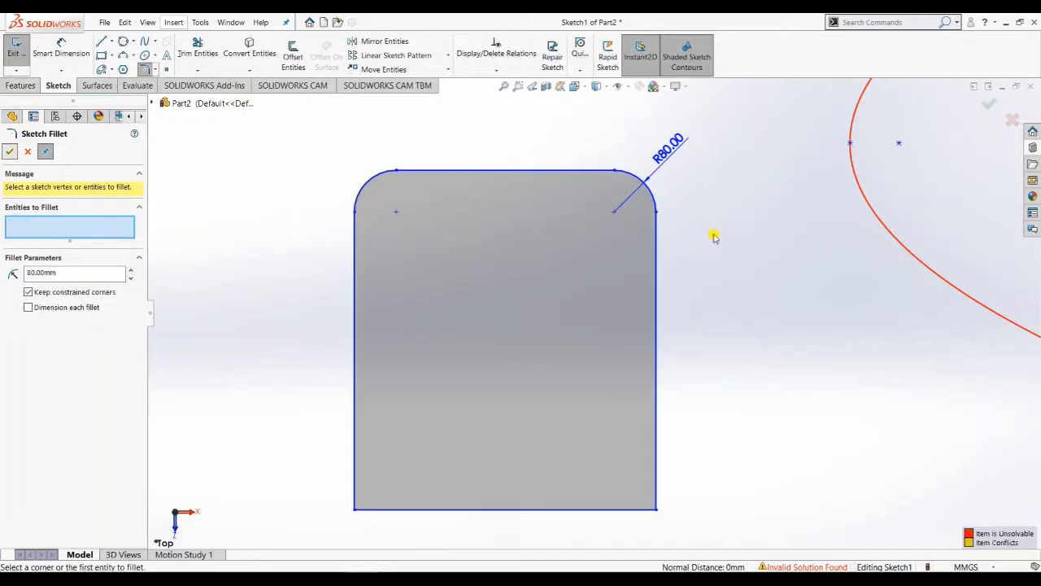
left_click(11, 151)
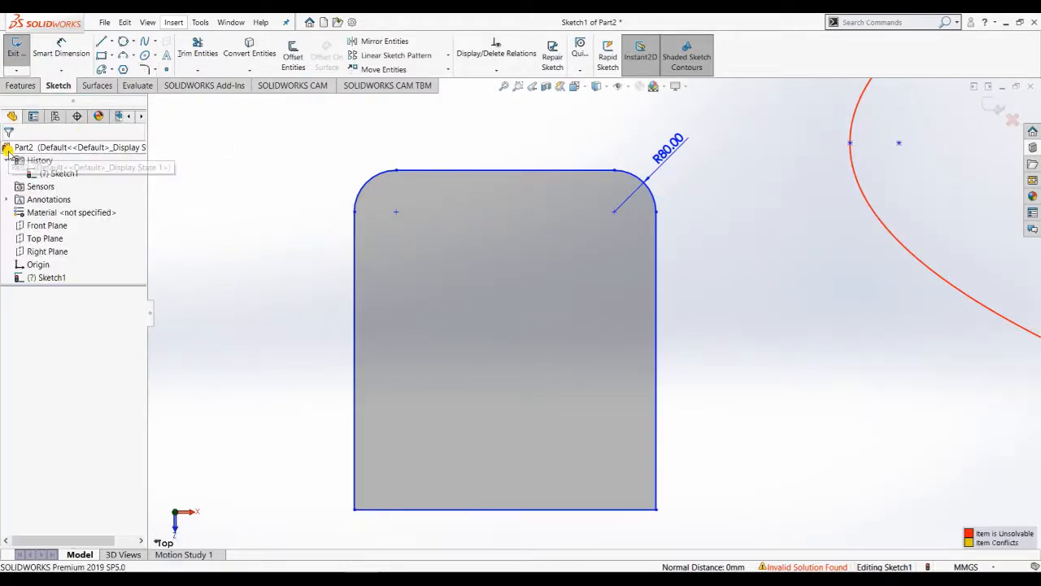
- Chamfer the rectangle's lower-left corner with Sketch Chamfer in Angle-distance mode, using 80 mm and 45 degrees
left_click(155, 70)
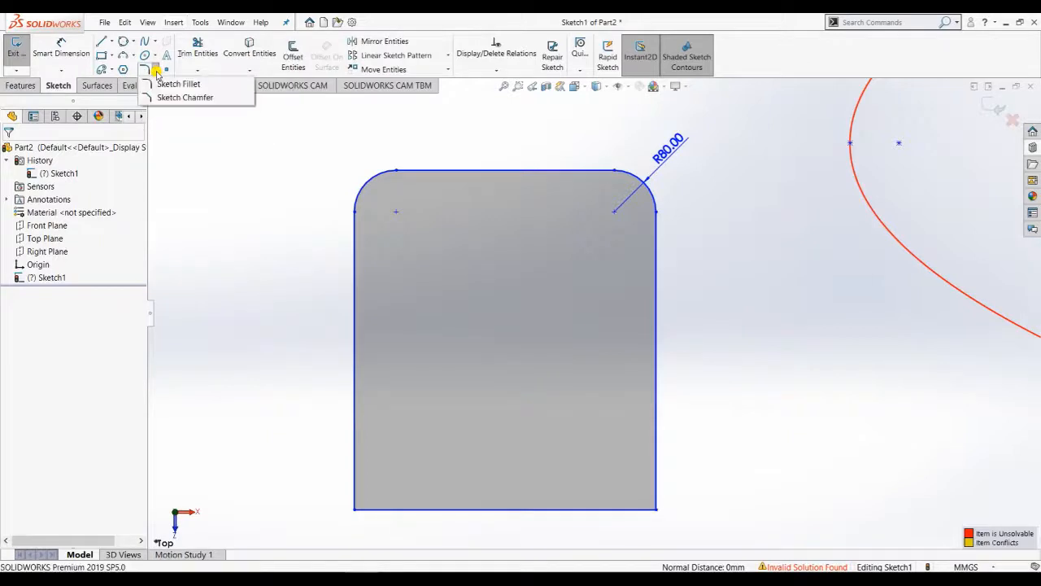
left_click(168, 97)
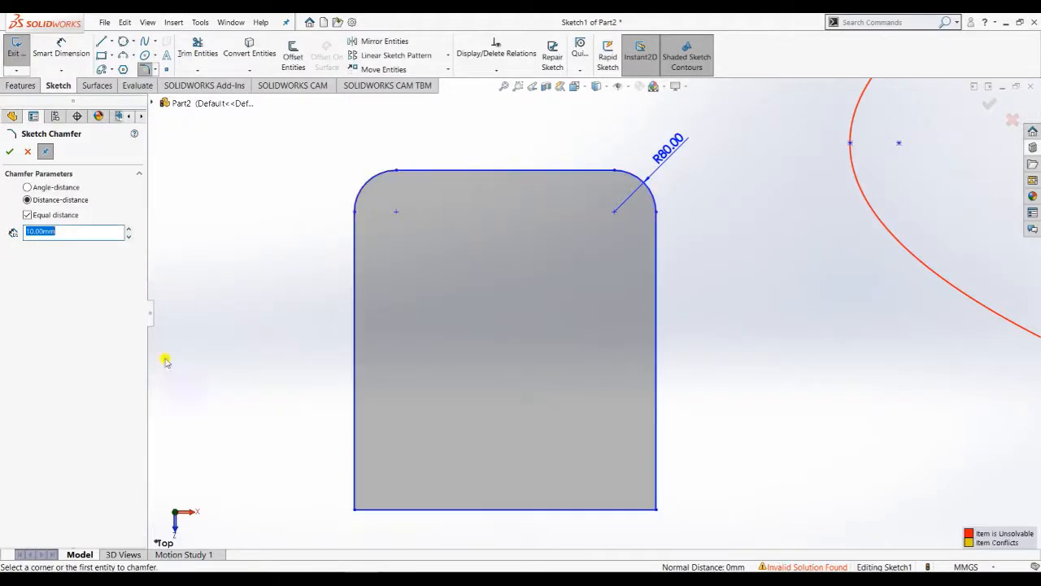
left_click(29, 188)
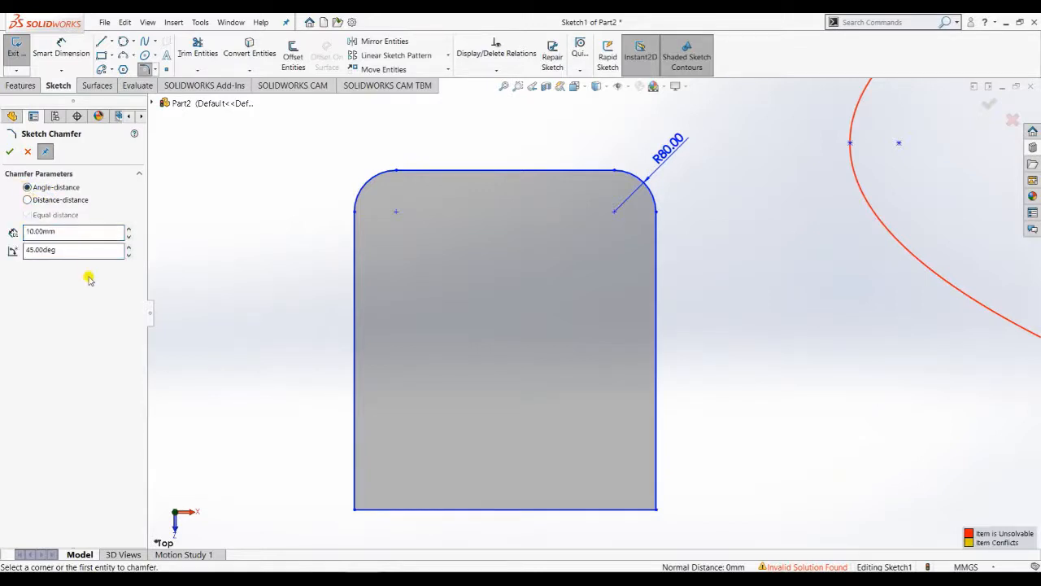
left_click_drag(56, 231, 3, 223)
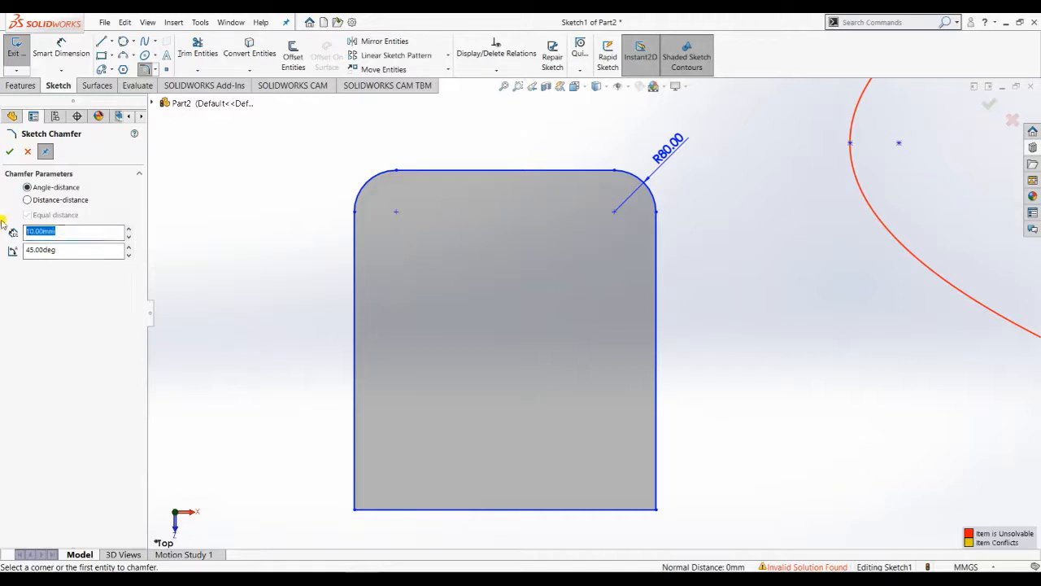
type("80")
left_click(354, 510)
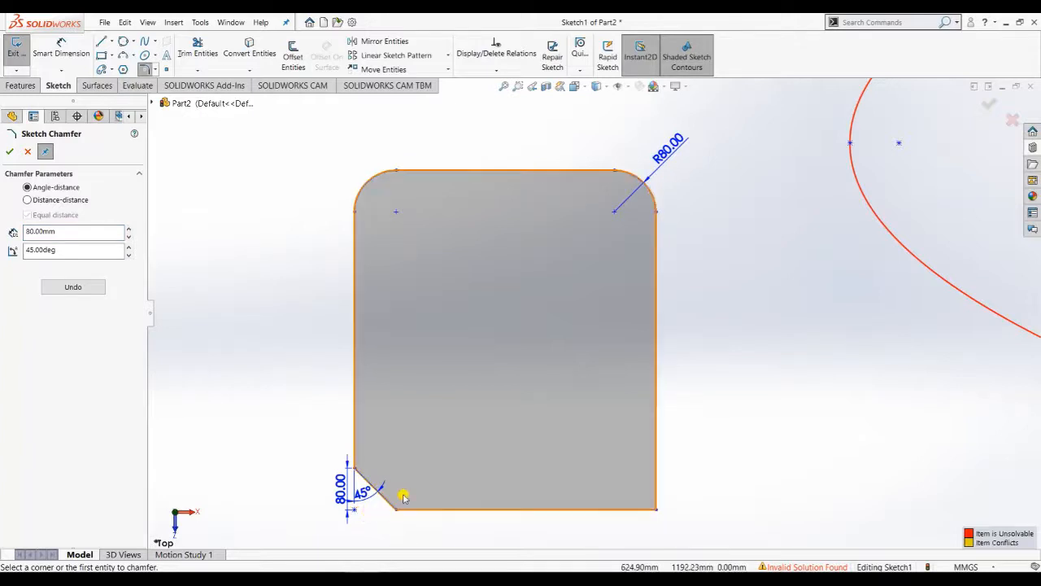
- Chamfer the rectangle's lower-right corner in Distance-distance mode with Equal distance enabled and a distance of 40 mm
left_click(33, 201)
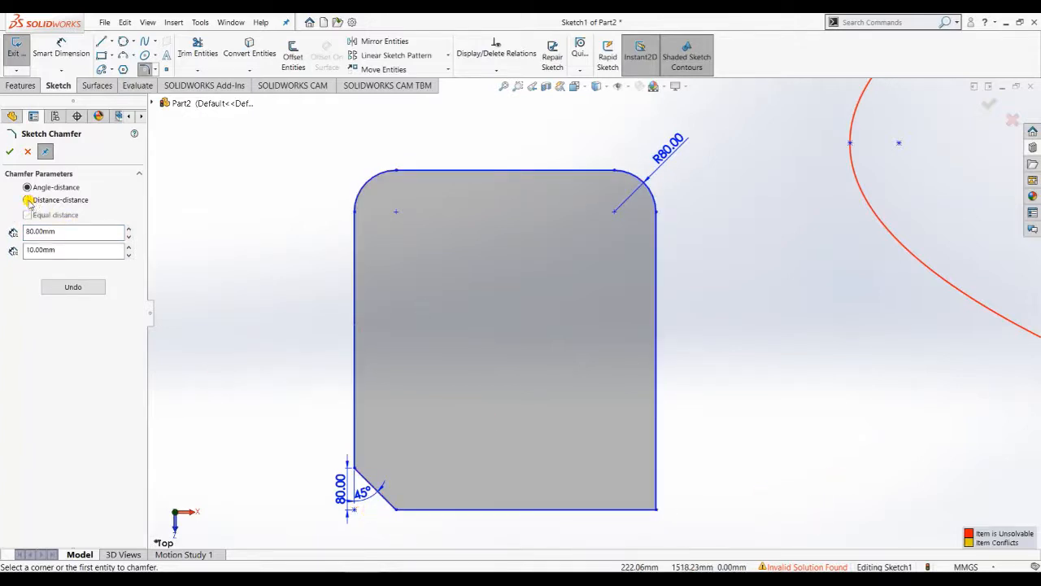
left_click(68, 232)
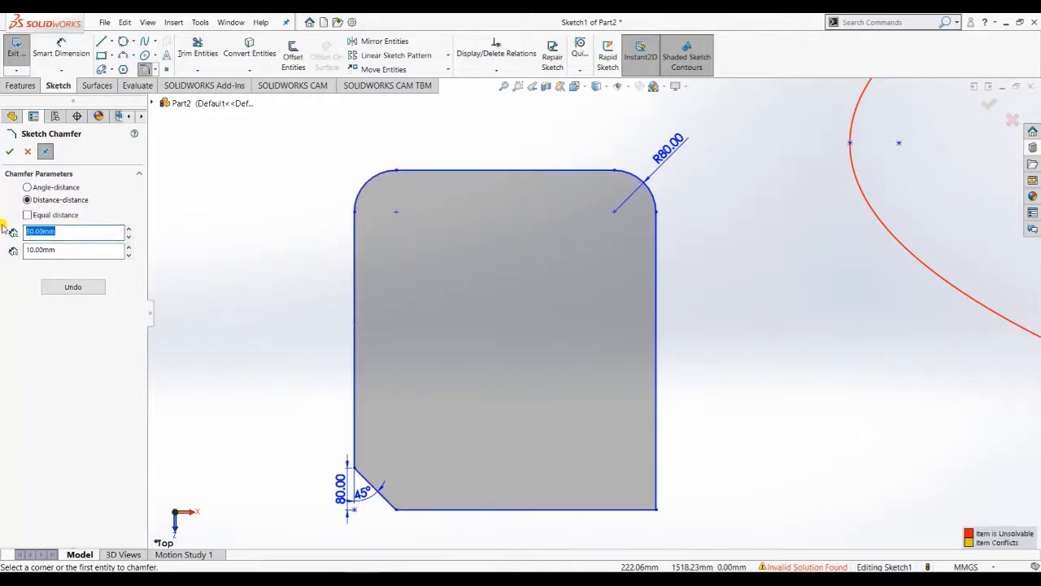
type("40")
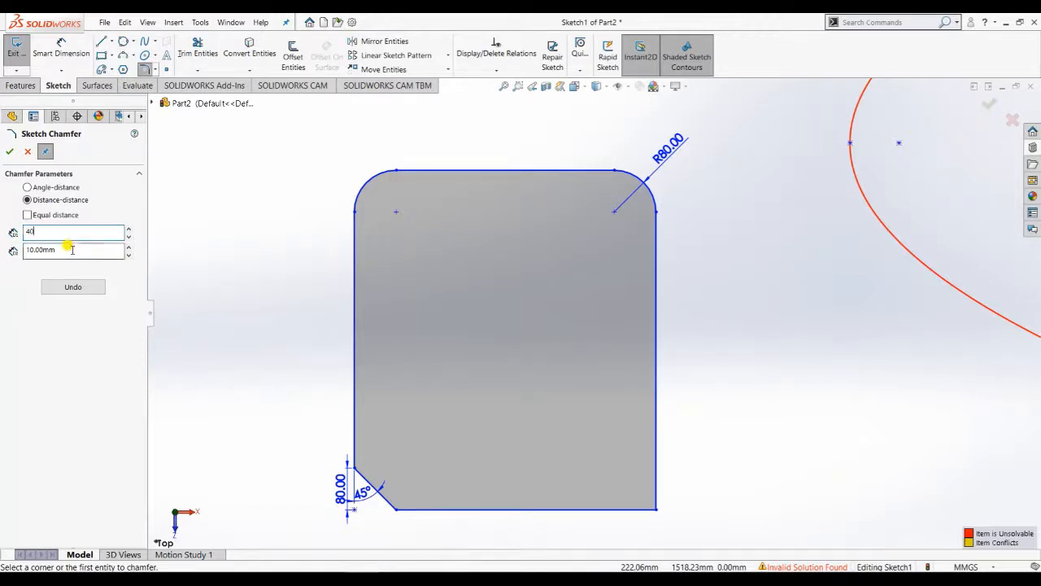
key("Tab")
type("4")
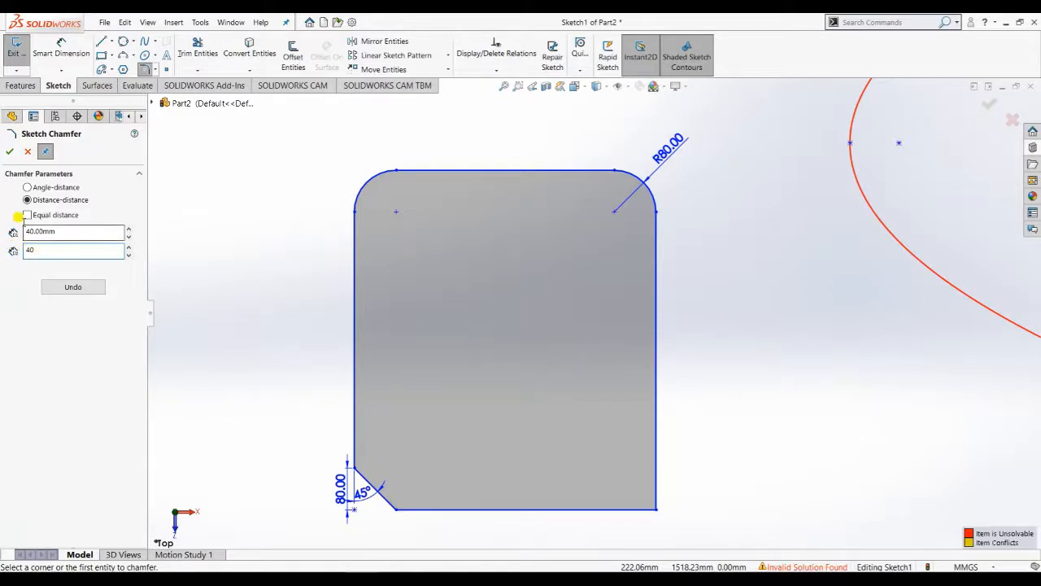
left_click(27, 214)
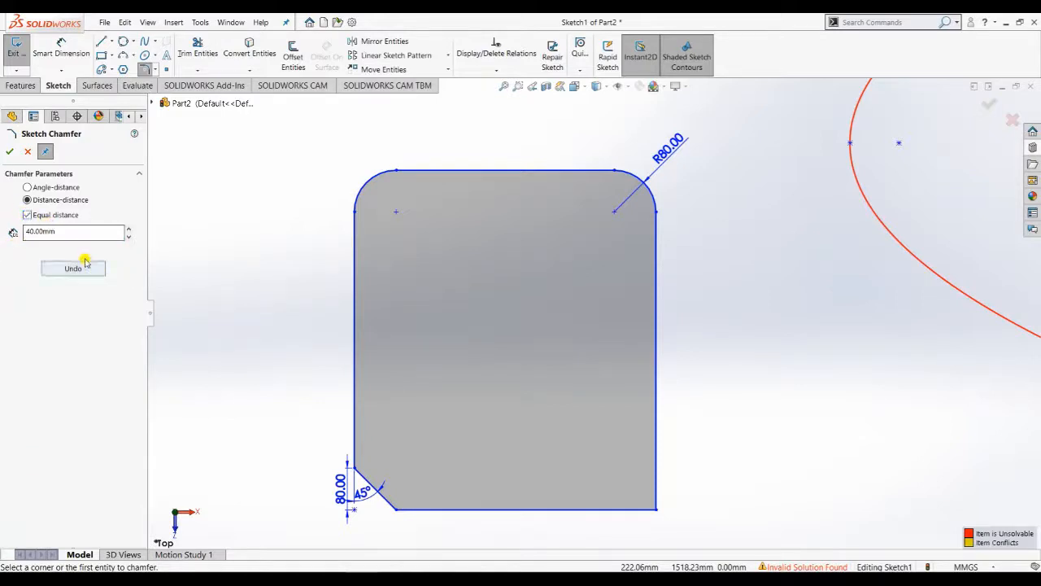
left_click(655, 511)
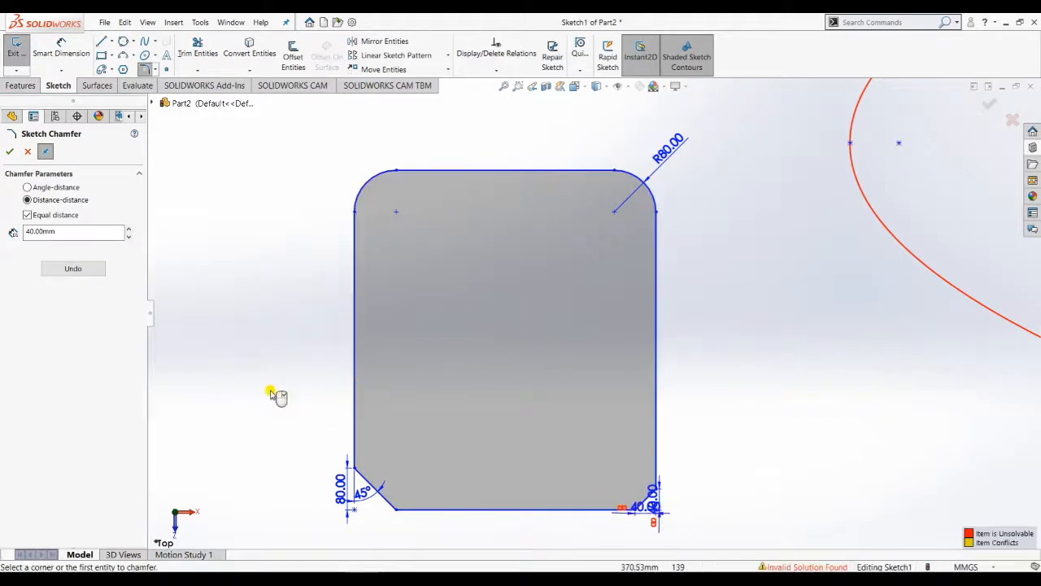
- Finish the sketch chamfers on the rectangle's lower corners and close the Sketch Chamfer command
left_click(11, 153)
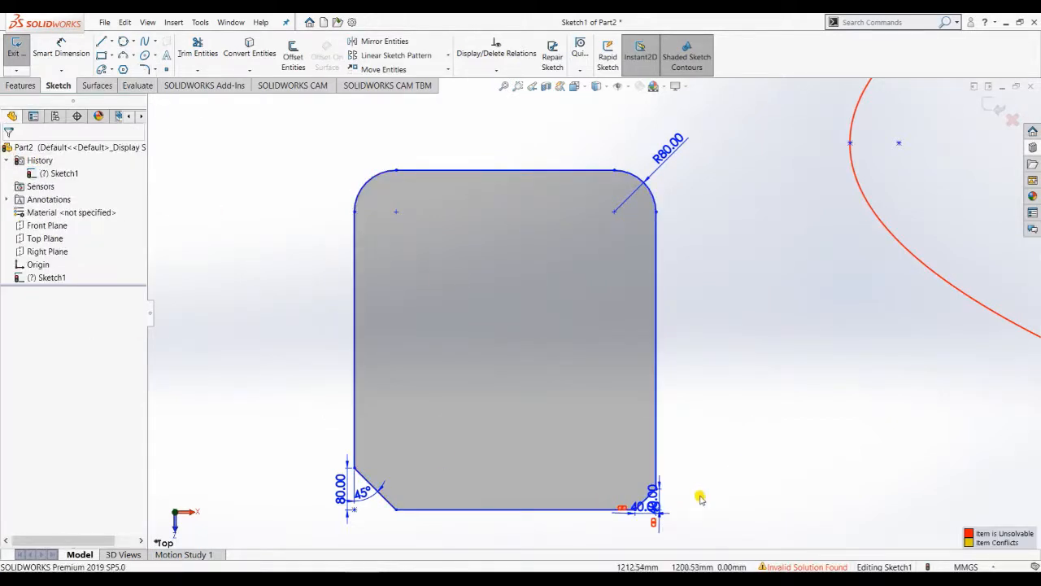
scroll(651, 513, "down", 3)
scroll(658, 421, "up", 5)
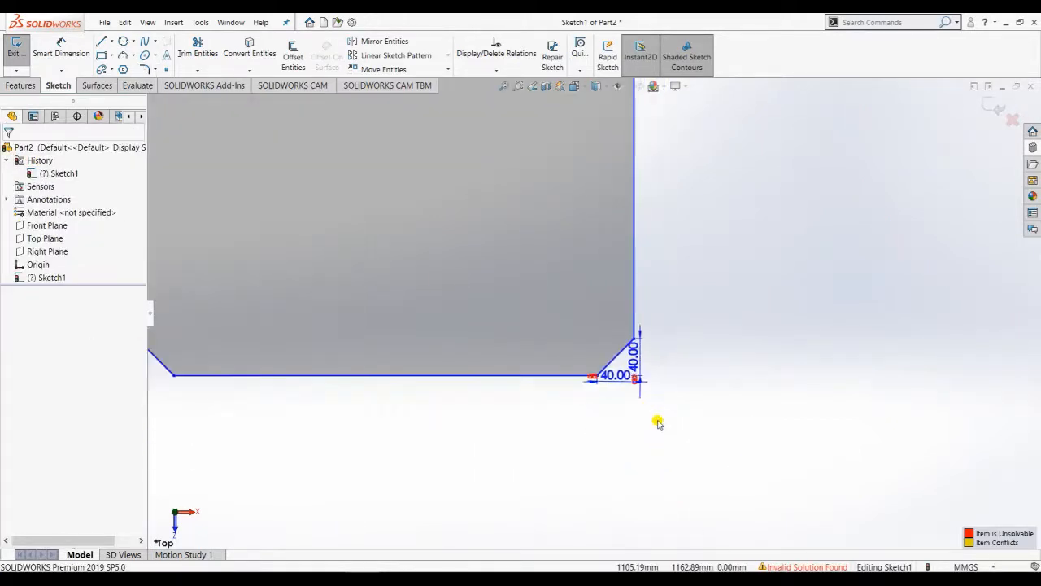
scroll(541, 195, "up", 3)
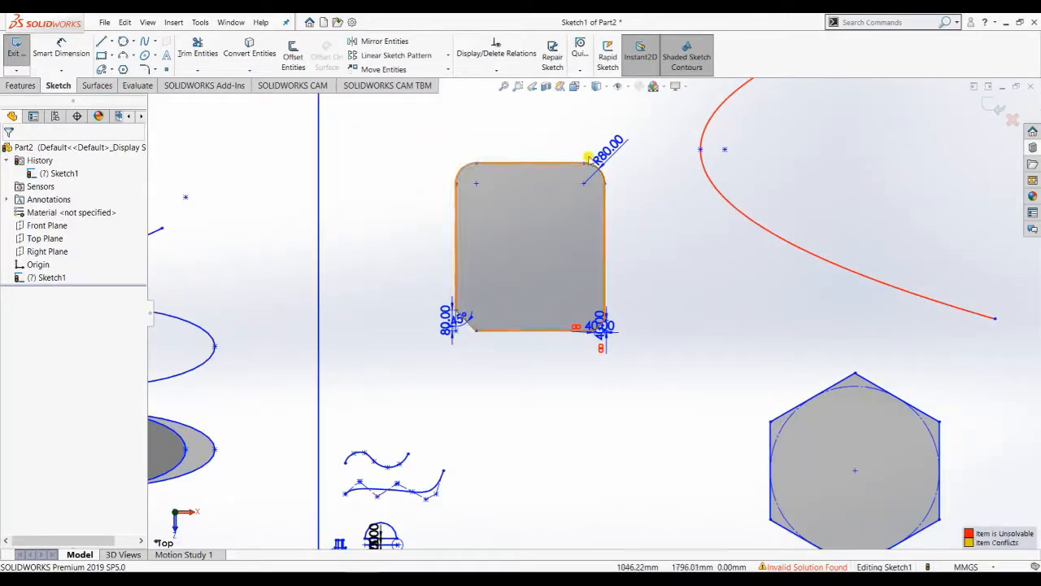
scroll(689, 236, "up", 2)
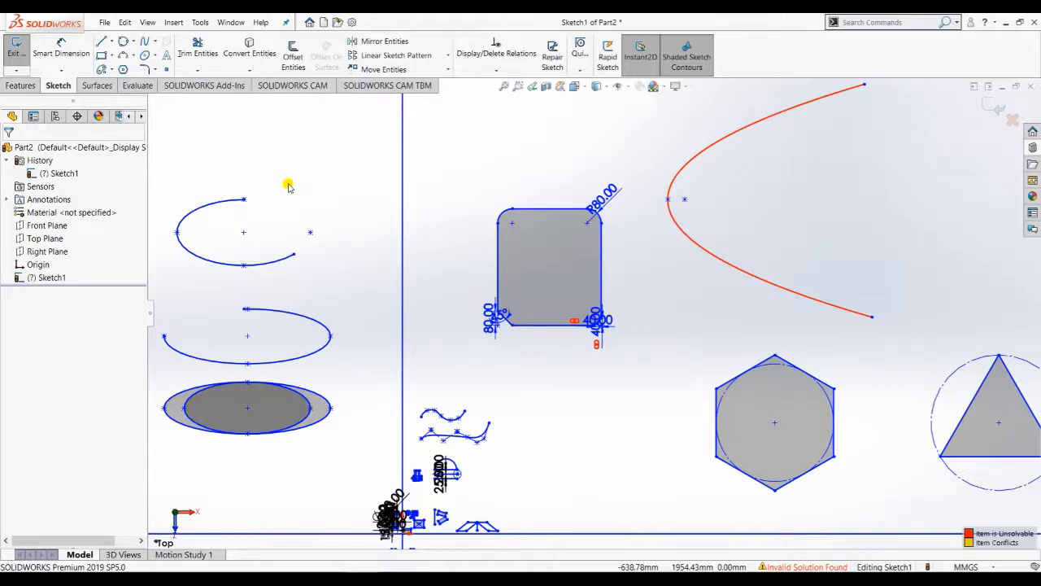
left_click(448, 70)
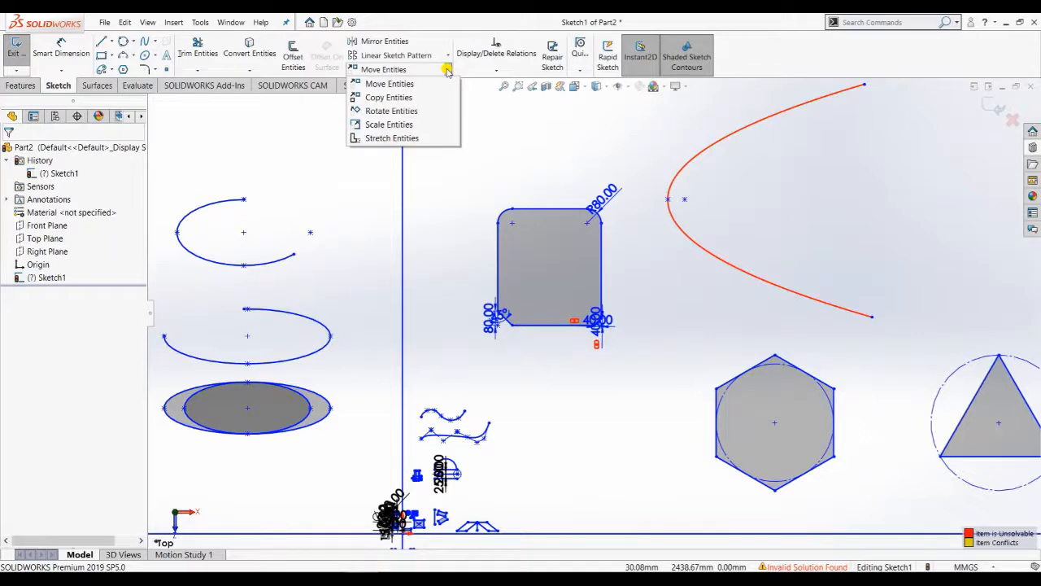
left_click(390, 84)
scroll(554, 243, "up", 2)
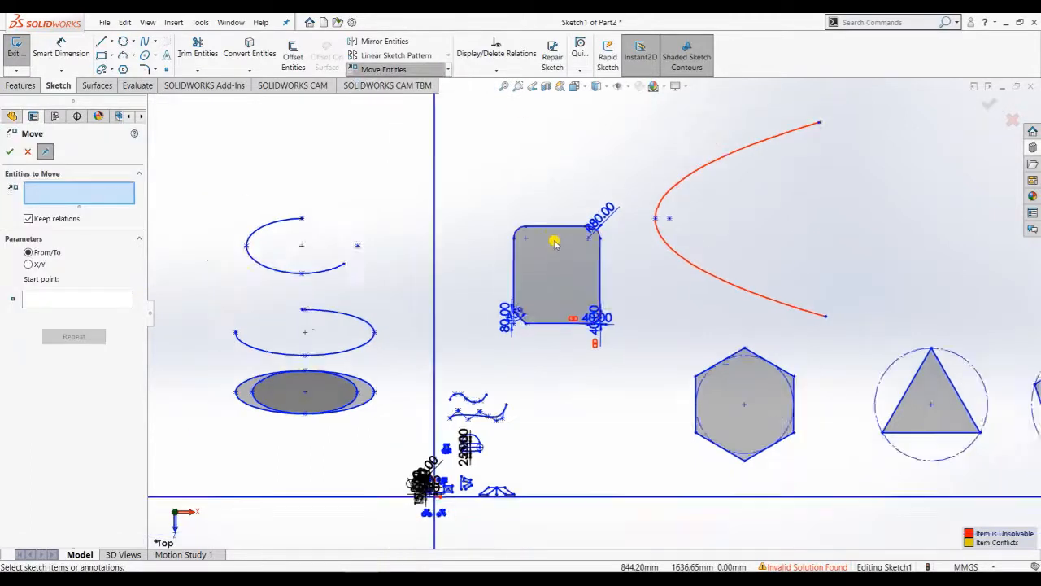
scroll(554, 243, "up", 1)
left_click(563, 244)
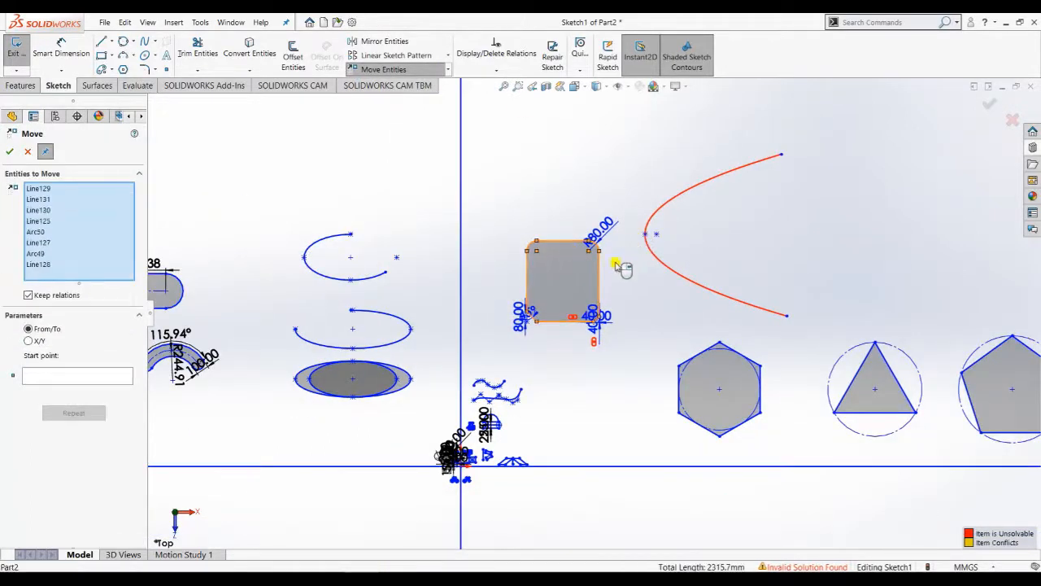
left_click(7, 152)
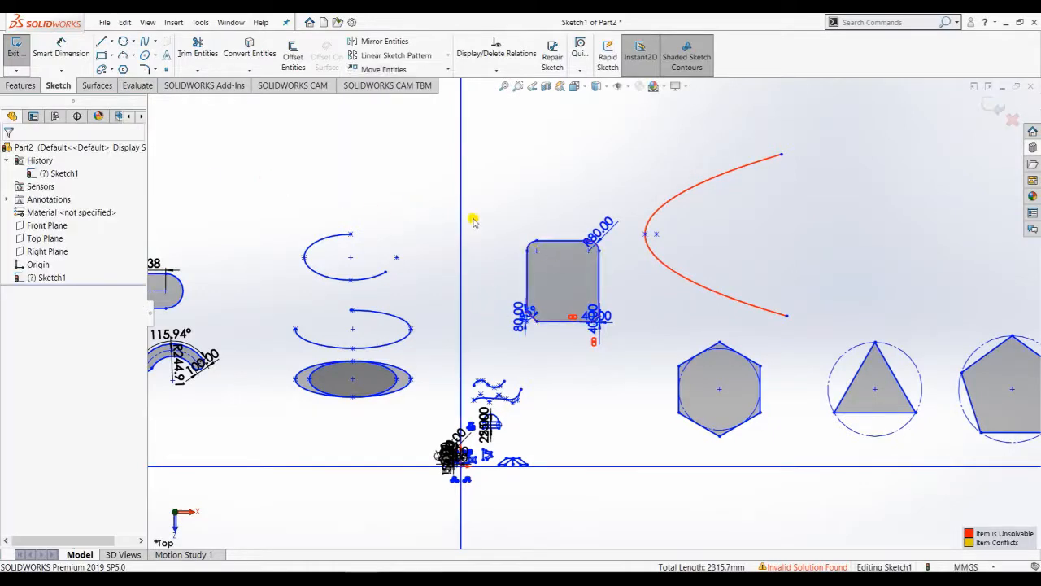
- Try to move the rounded rectangle freehand to just above the partial ellipse, and undo the move
mouse_move(564, 262)
left_mouse_down()
mouse_move(406, 179)
mouse_move(354, 168)
left_mouse_up()
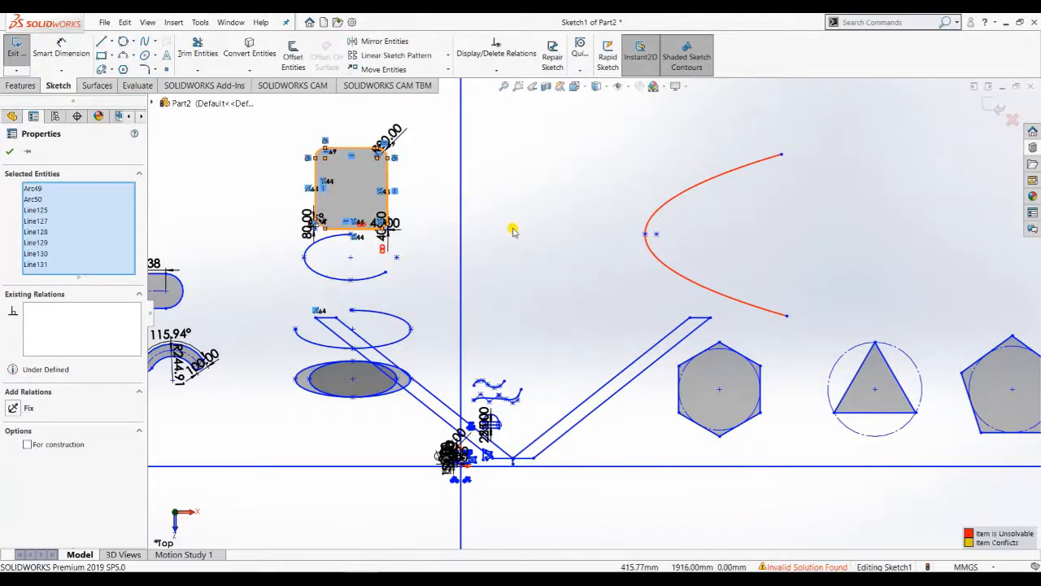
left_click(12, 153)
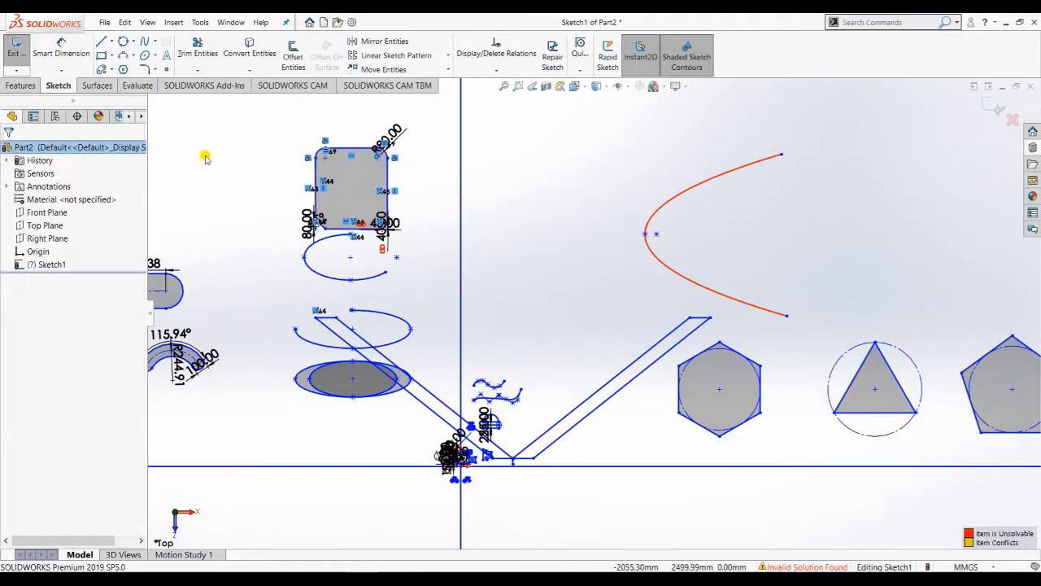
key("ctrl+z")
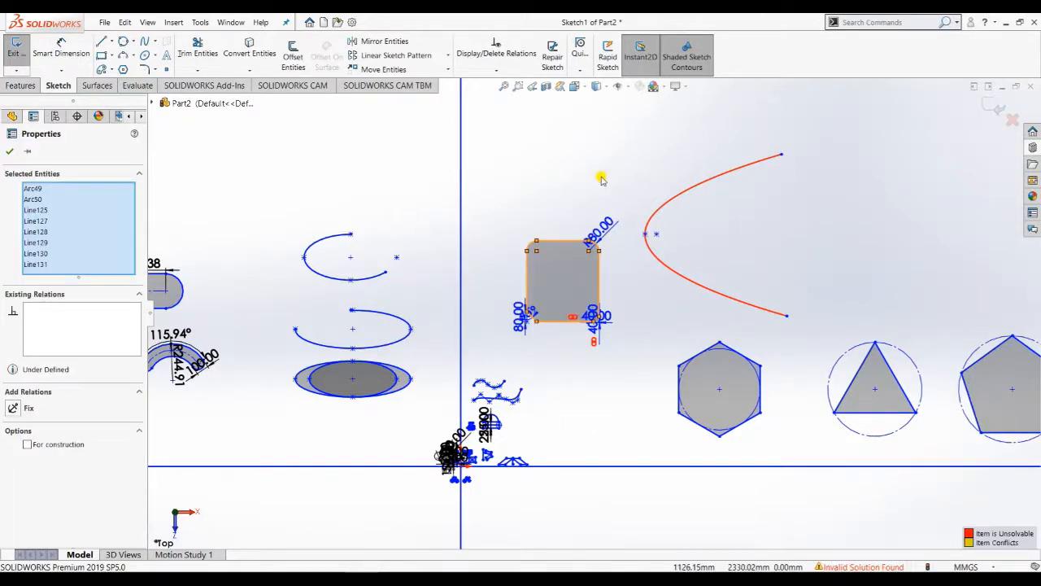
left_click(601, 179)
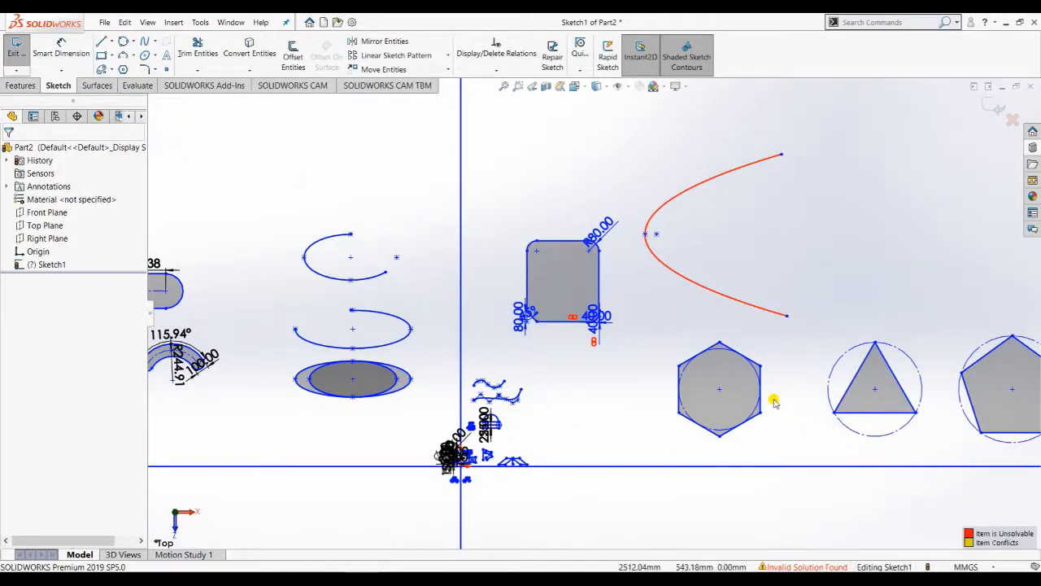
scroll(774, 401, "up", 3)
scroll(695, 410, "down", 3)
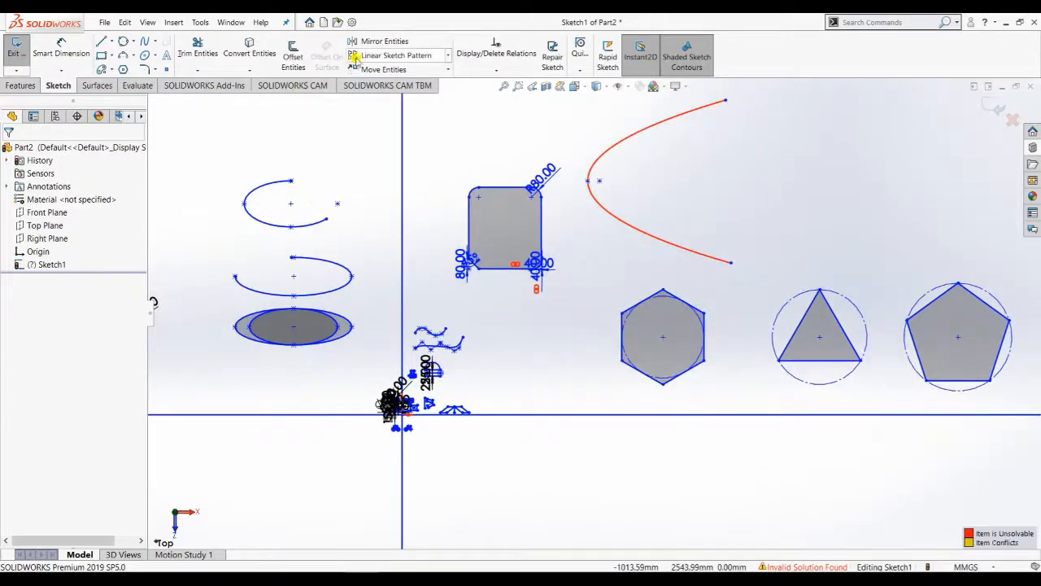
left_click(379, 69)
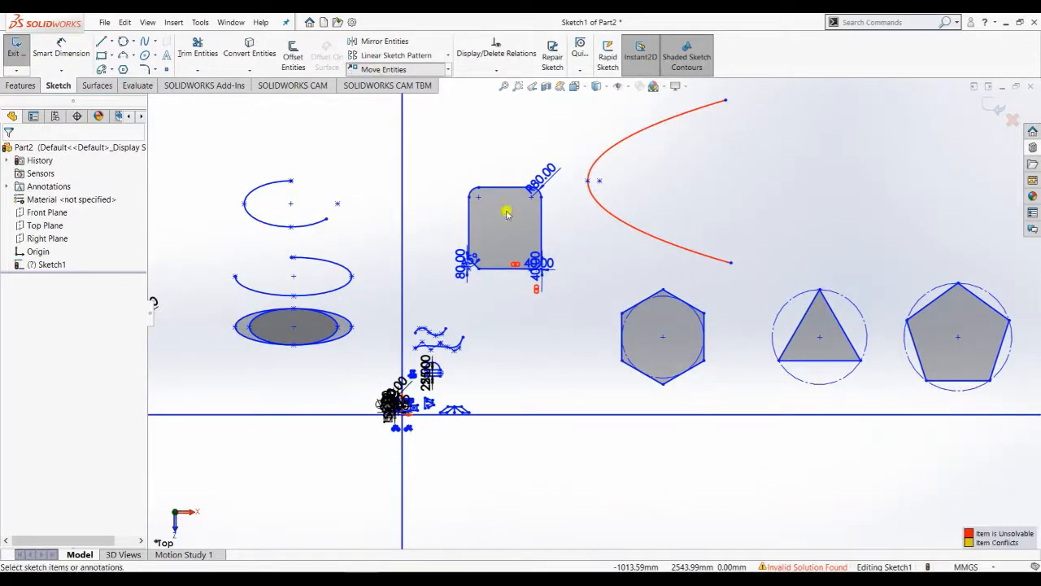
left_click(685, 345)
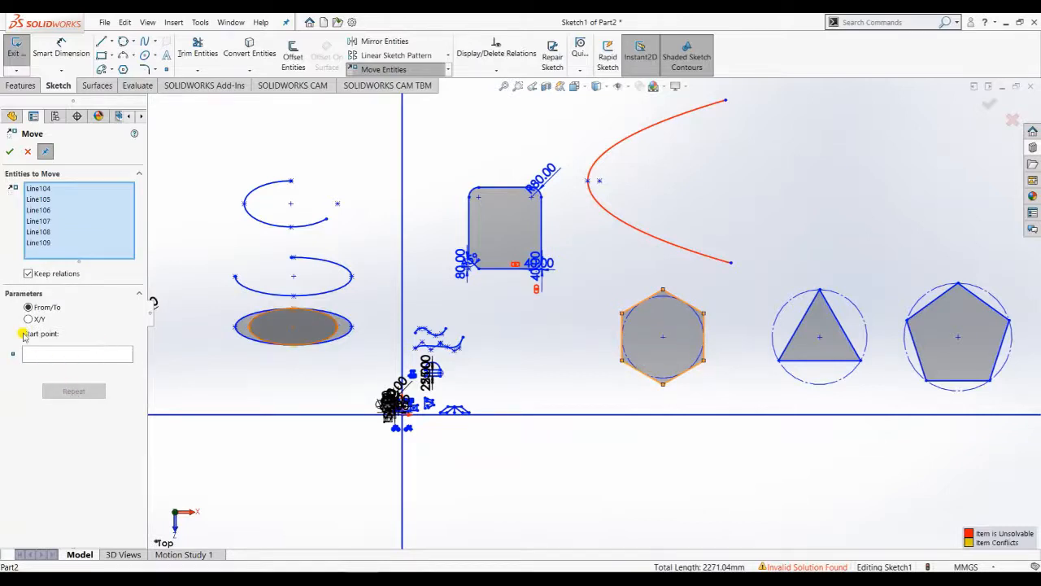
left_click(8, 152)
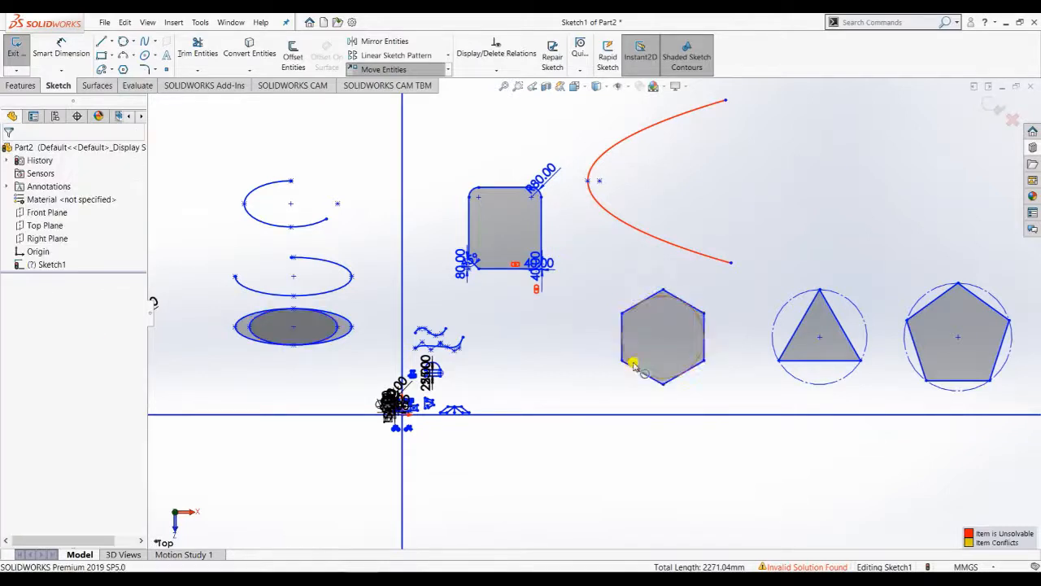
- Try to move the hexagon freehand to a spot below the long horizontal line
scroll(651, 346, "up", 2)
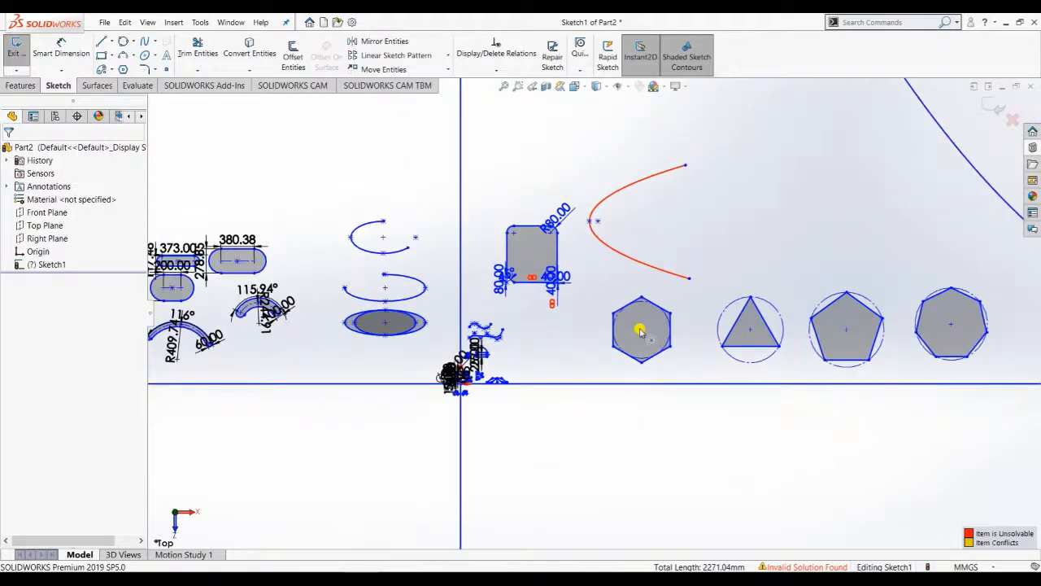
left_click_drag(647, 348, 647, 457)
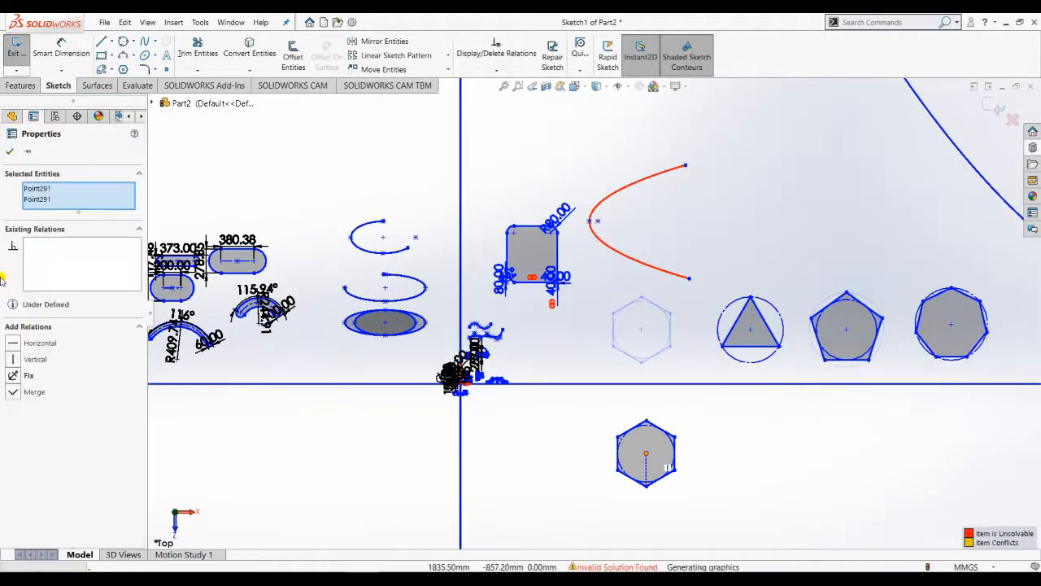
left_click(9, 153)
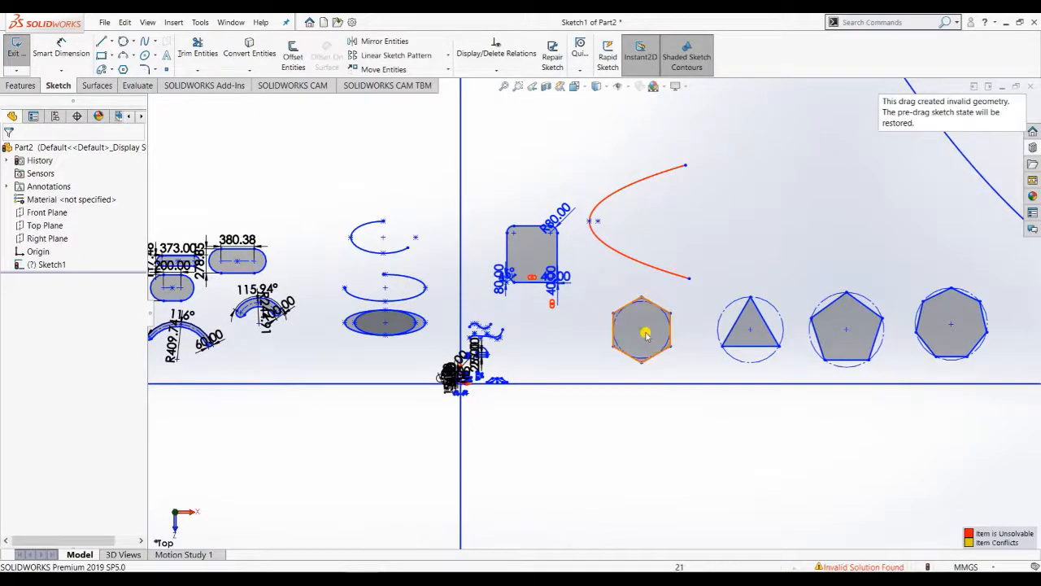
left_click_drag(640, 330, 662, 427)
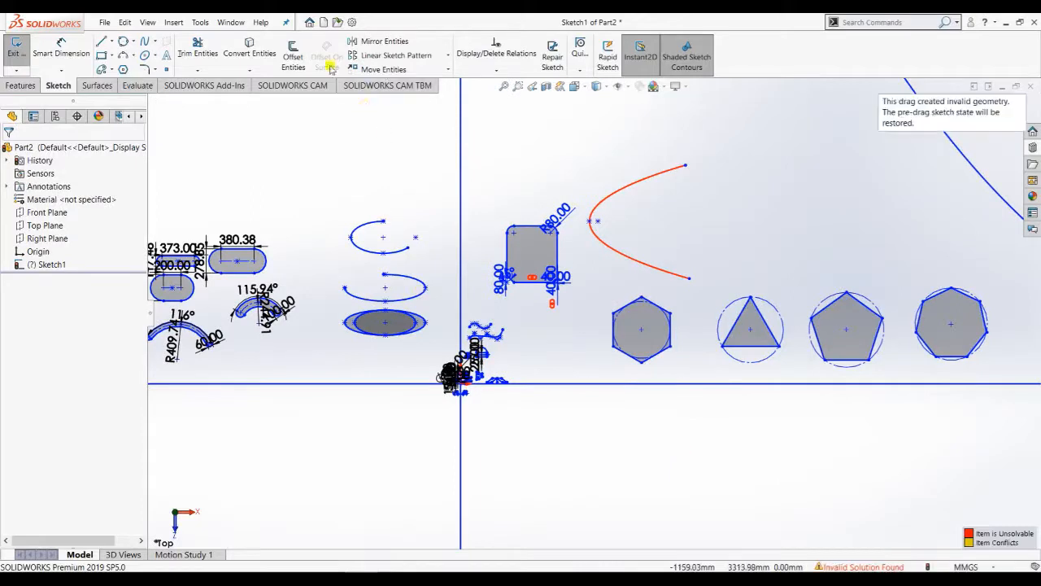
- Move the hexagon's six lines with Move Entities in From/To mode, from the hexagon's centre to a point below the long horizontal line
left_click(386, 70)
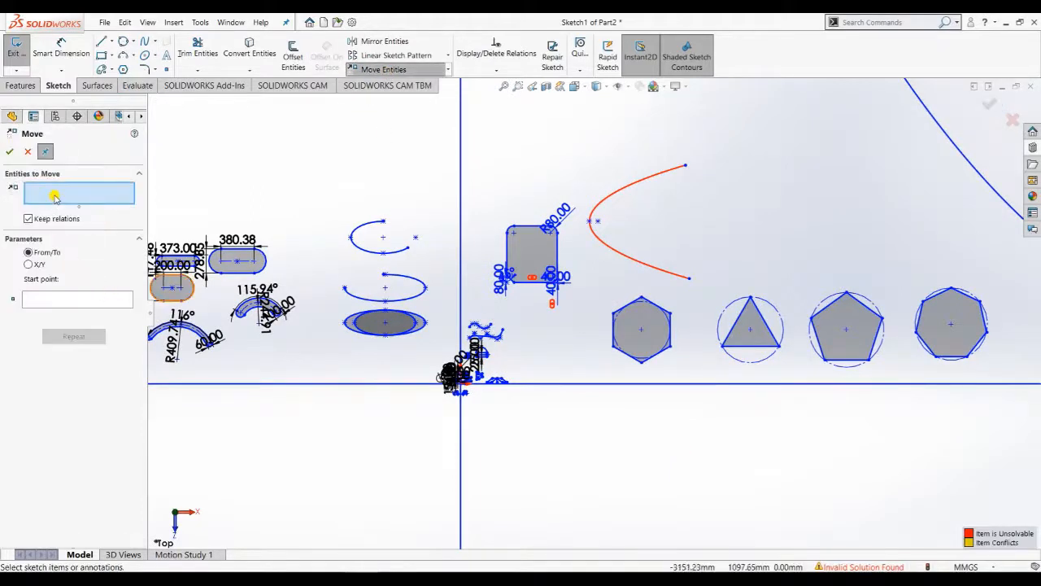
left_click(660, 328)
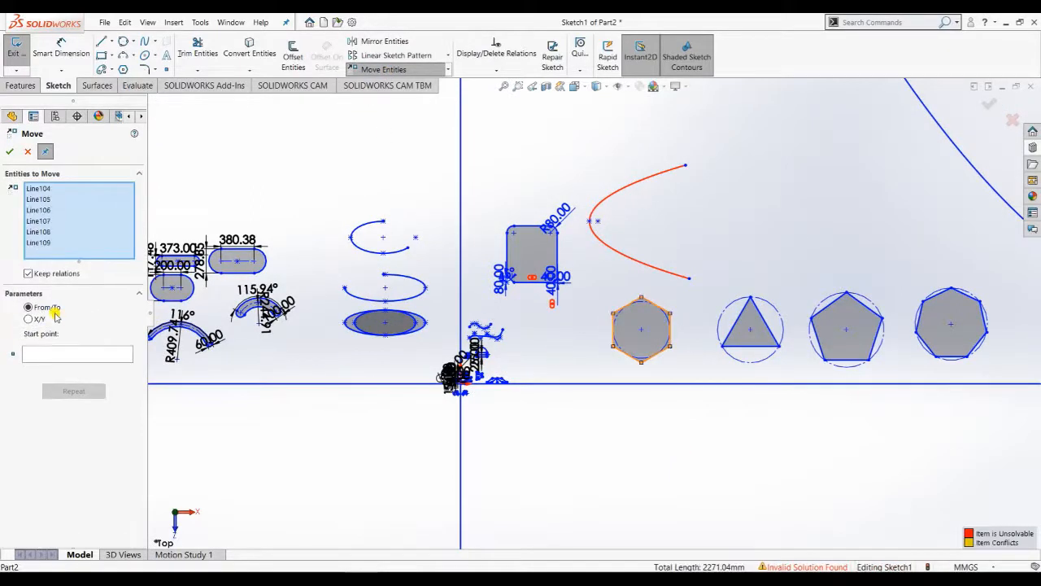
left_click(72, 356)
left_click(641, 330)
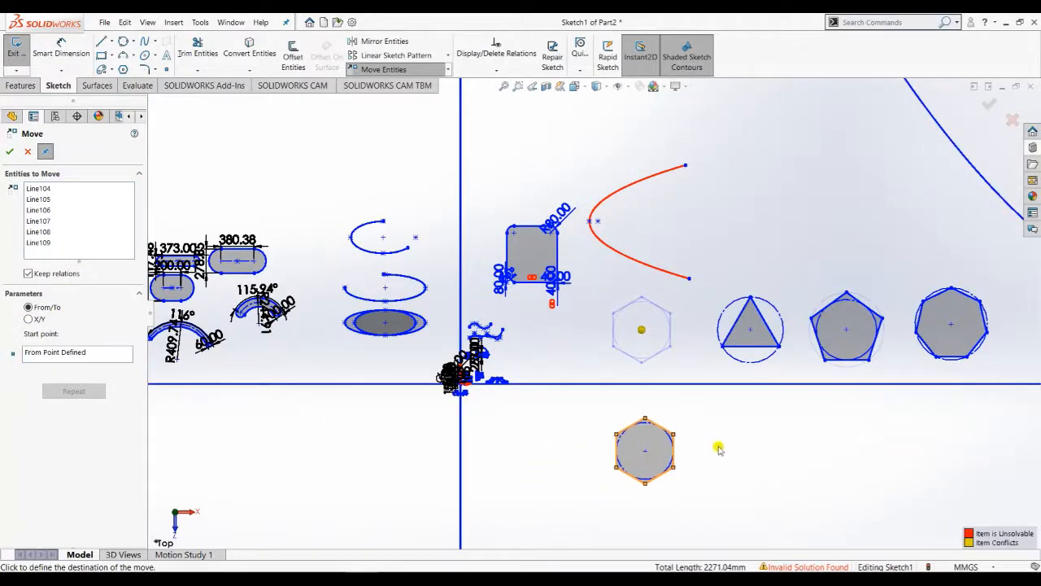
left_click(314, 443)
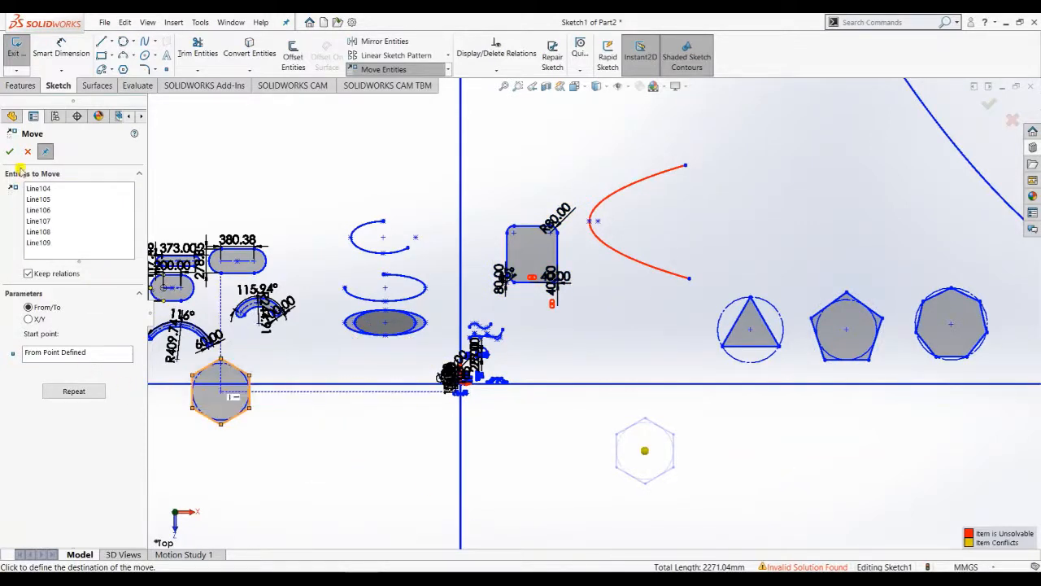
key("Escape")
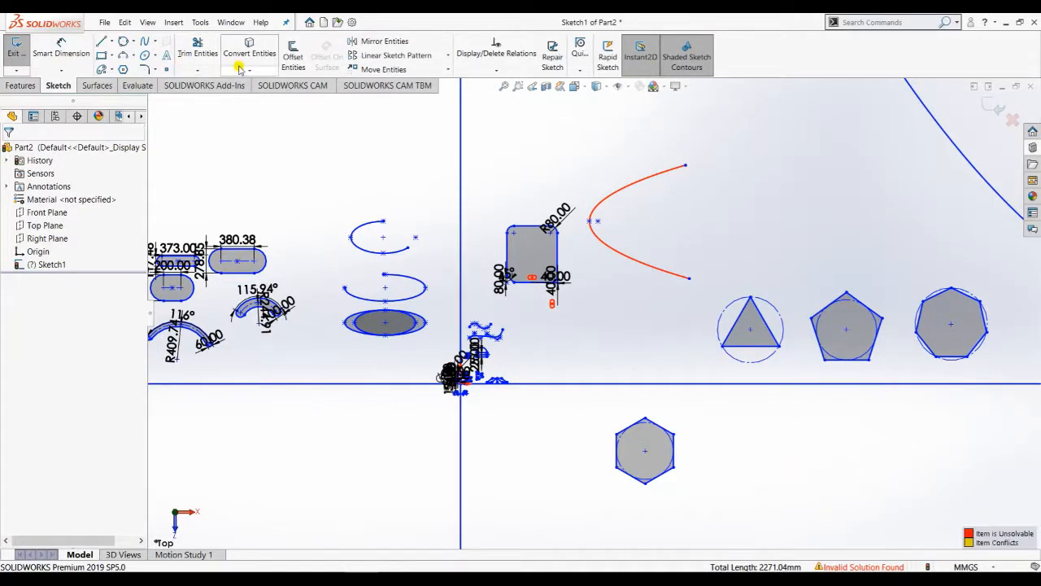
- Try to move the triangle together with its construction circle using Move Entities, with the triangle's centre as start point
left_click(383, 69)
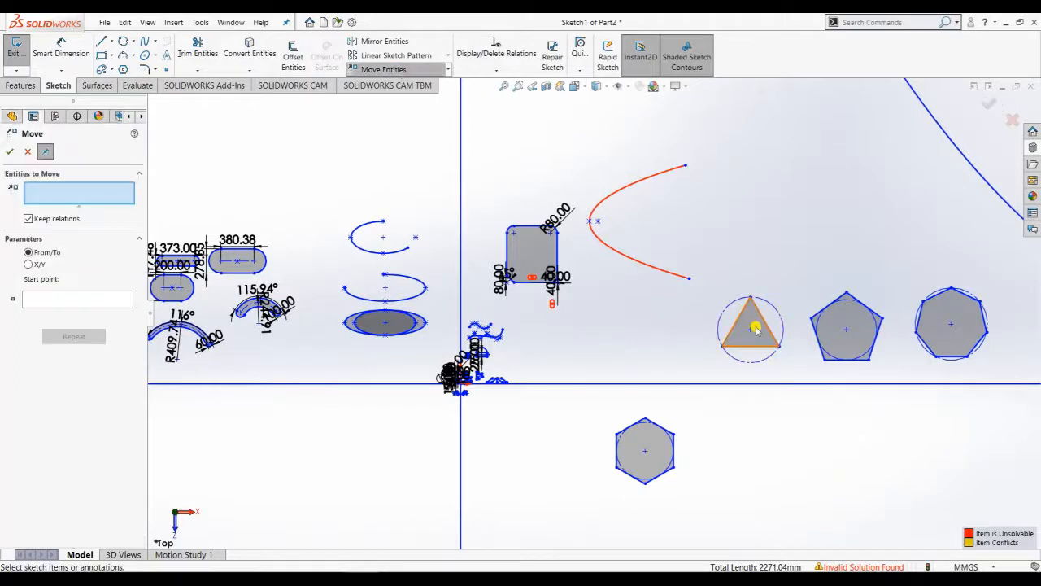
left_click(765, 324)
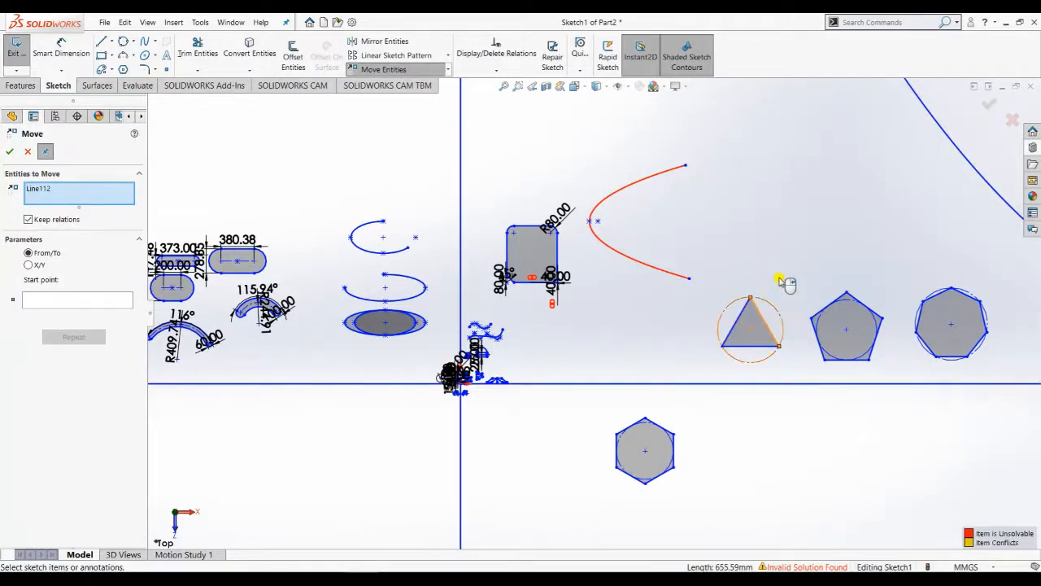
left_click_drag(714, 298, 705, 290)
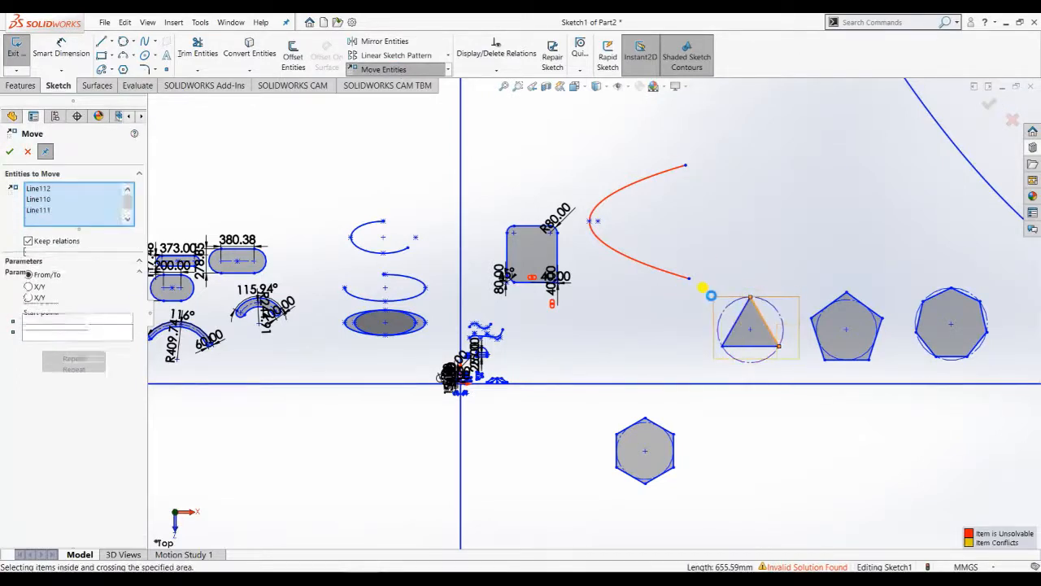
left_click(69, 331)
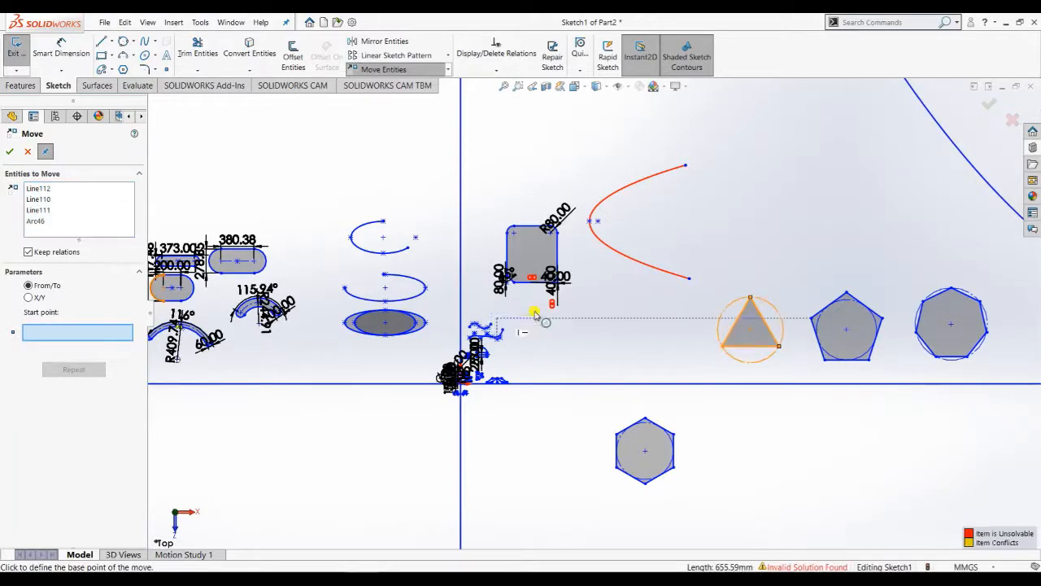
left_click(751, 332)
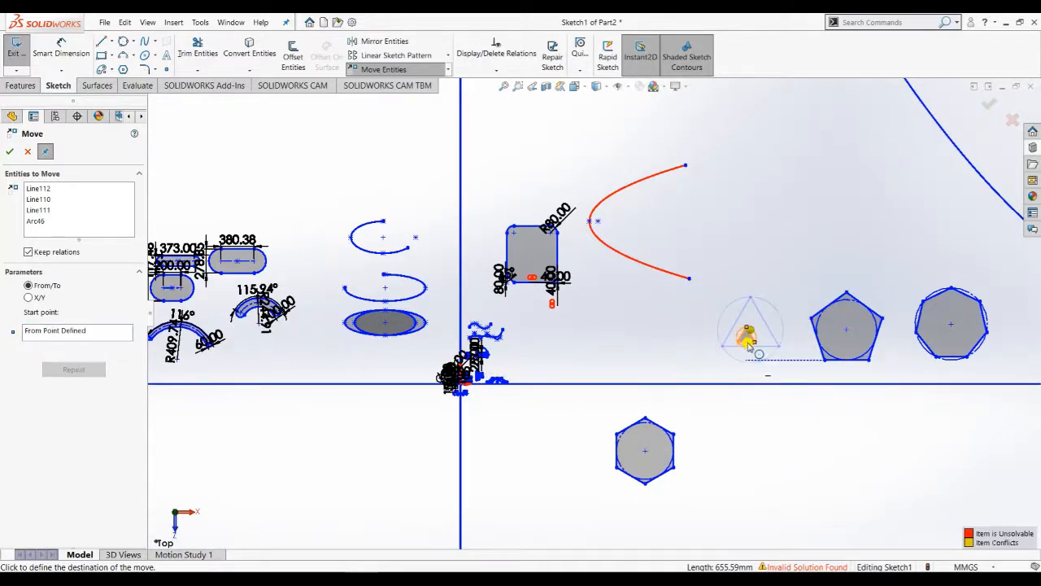
left_click(757, 348)
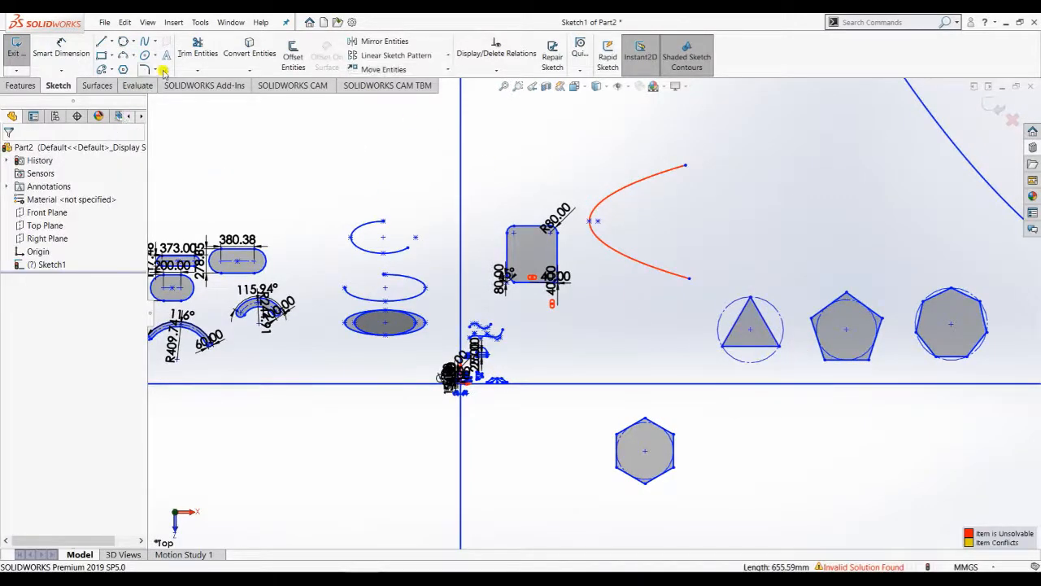
- Move the triangle's three lines with Move Entities in From/To mode, from the triangle's centre to a point below the long horizontal line
left_click(380, 69)
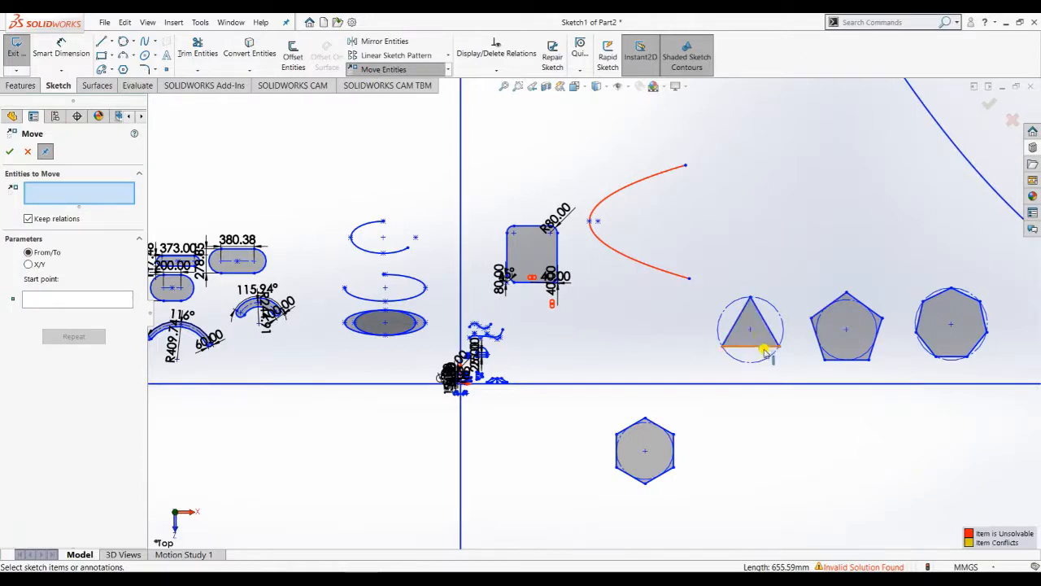
left_click(737, 325)
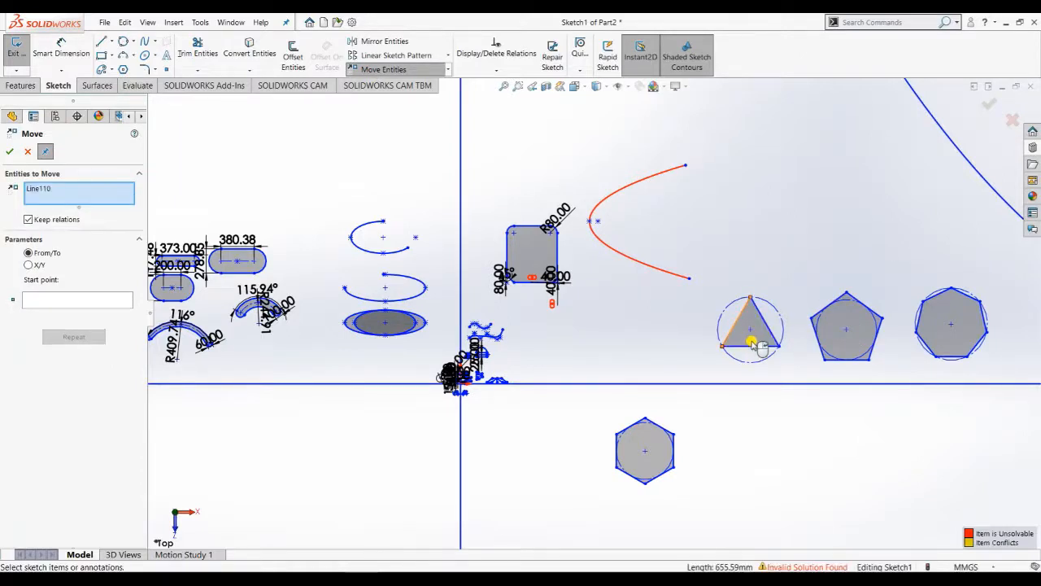
left_click(770, 332)
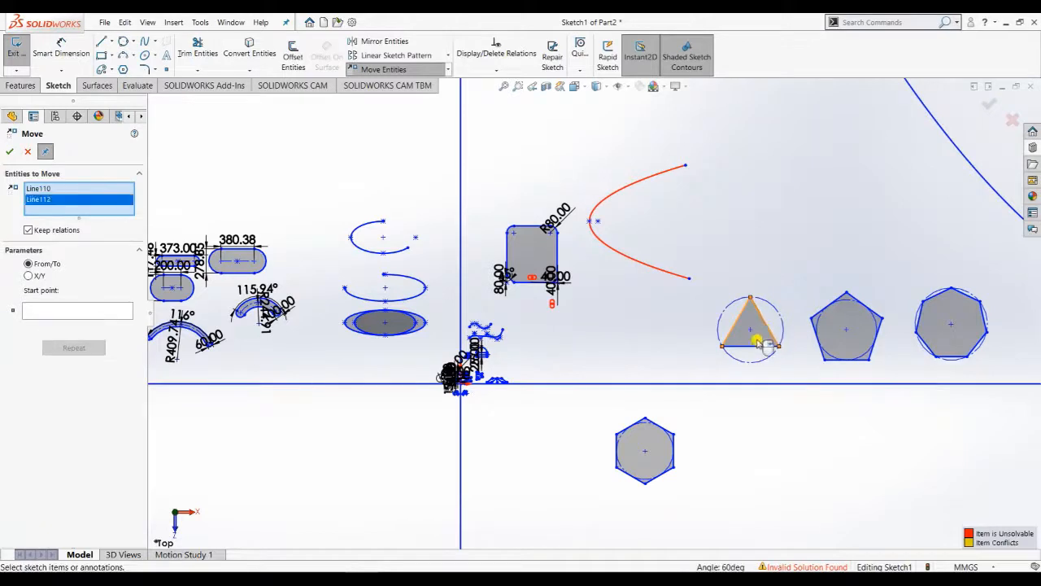
left_click(756, 346)
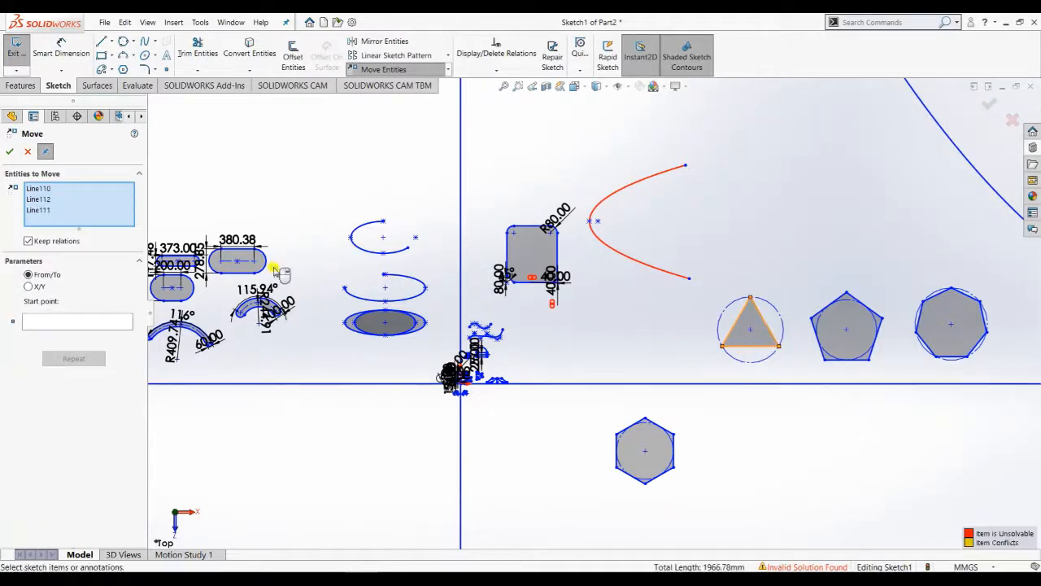
left_click(88, 321)
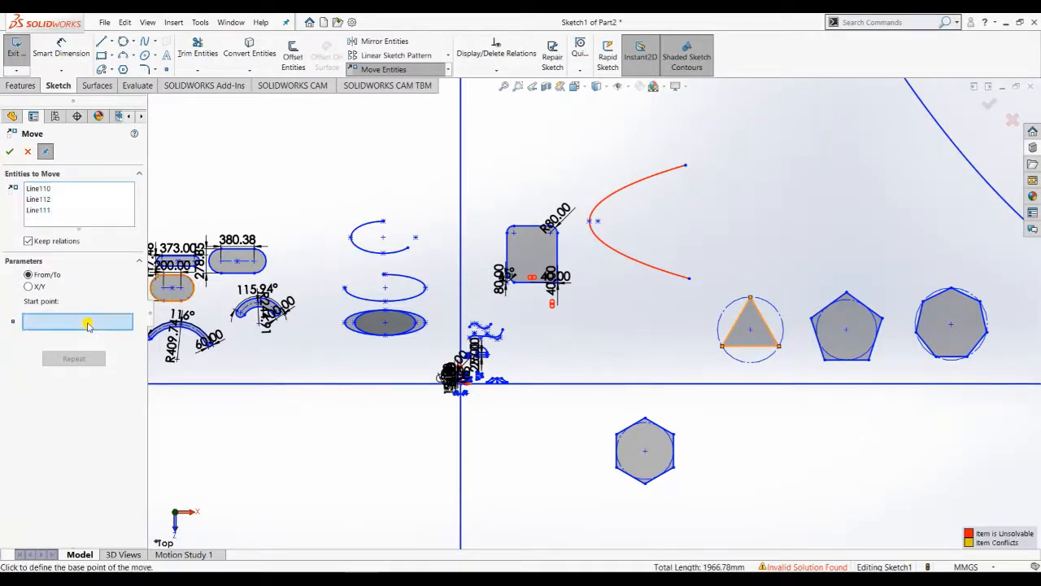
left_click(750, 332)
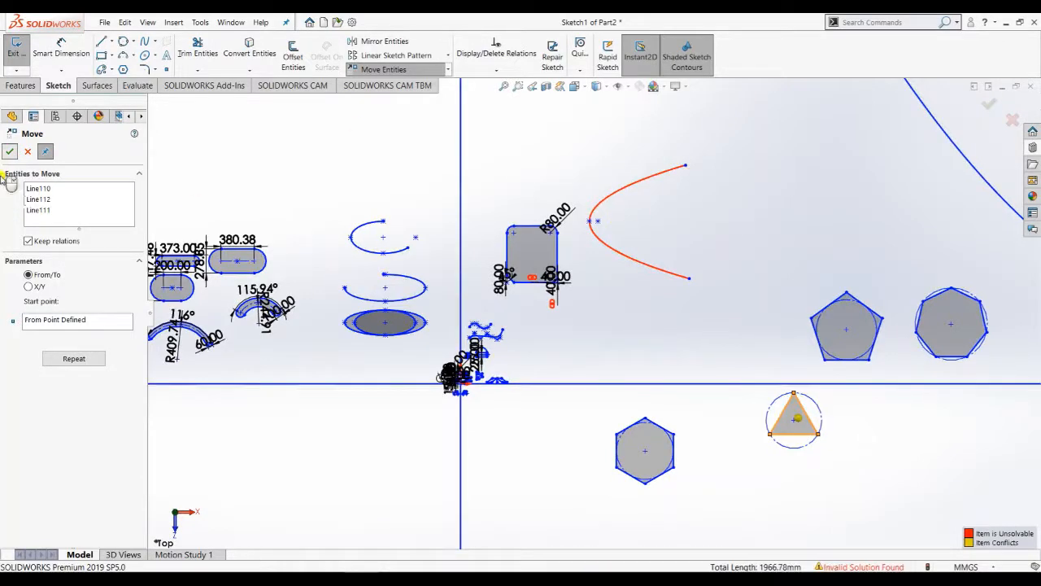
left_click(9, 151)
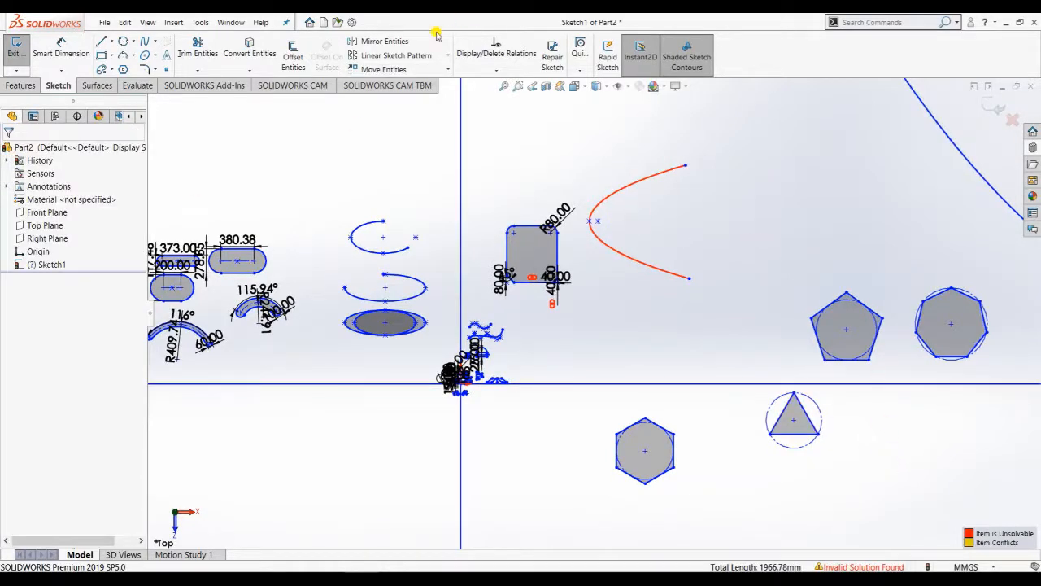
- Start Copy Entities and select the pentagon's five lines together with its inner construction circle as the entities to copy
left_click(447, 72)
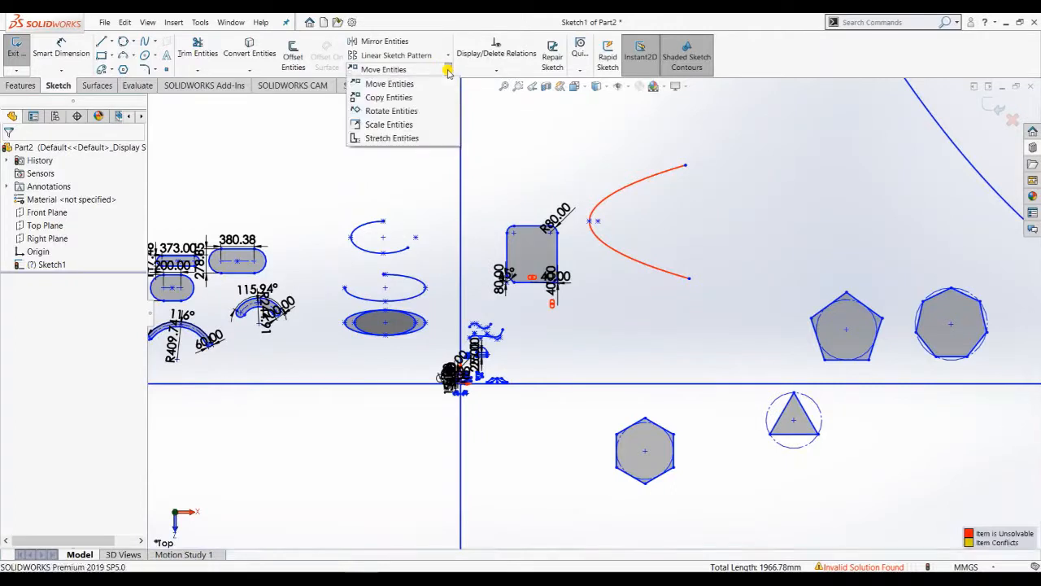
left_click(407, 98)
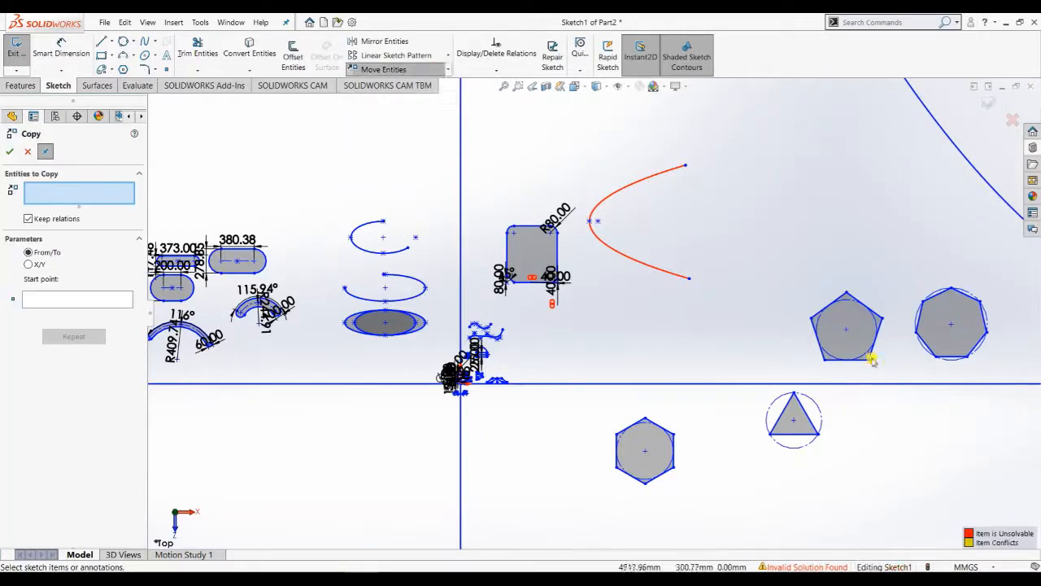
scroll(855, 355, "up", 1)
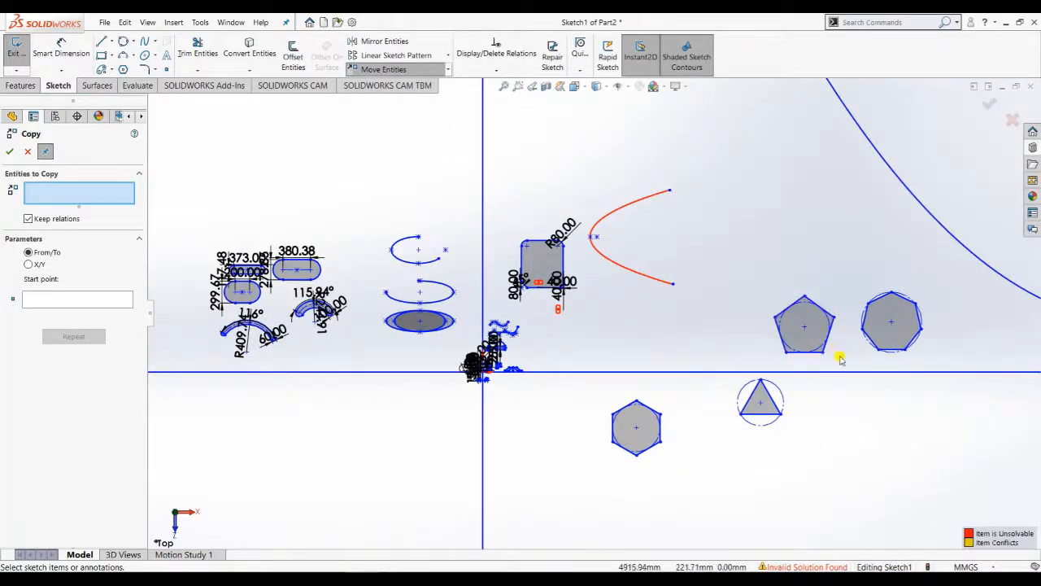
left_click_drag(839, 355, 773, 291)
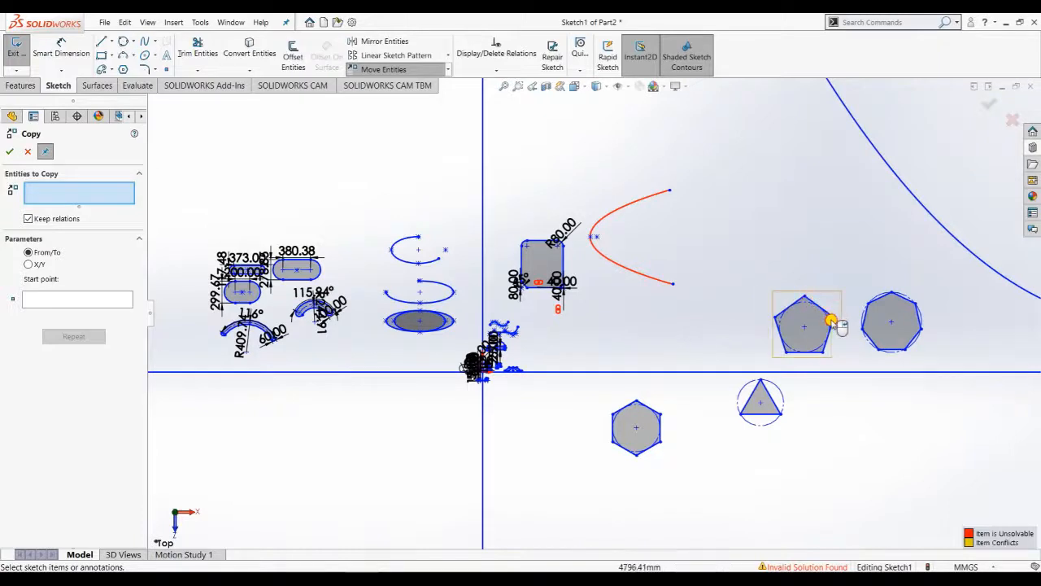
left_click_drag(837, 332, 777, 292)
left_click(838, 334)
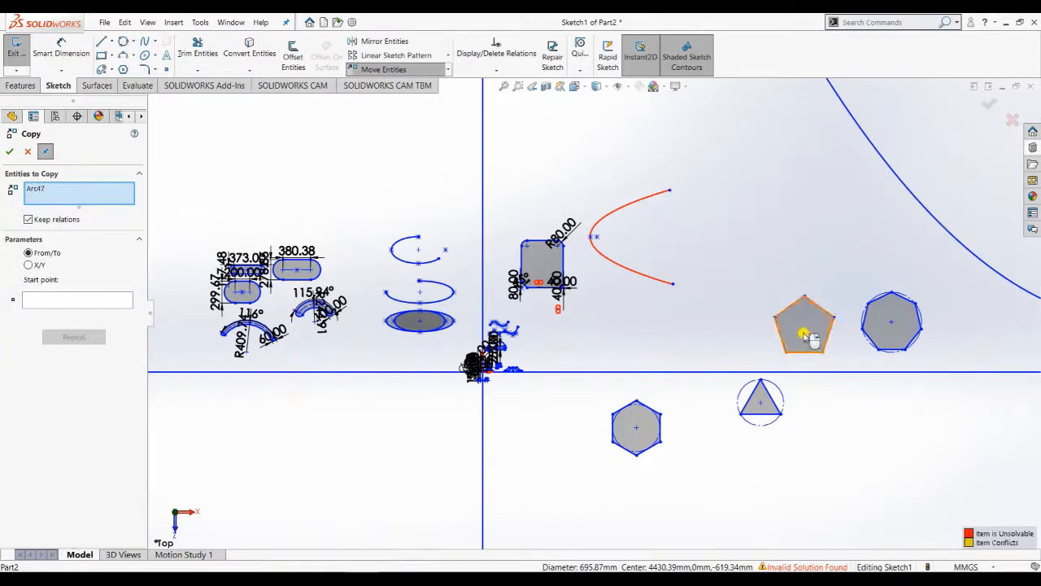
left_click(822, 320)
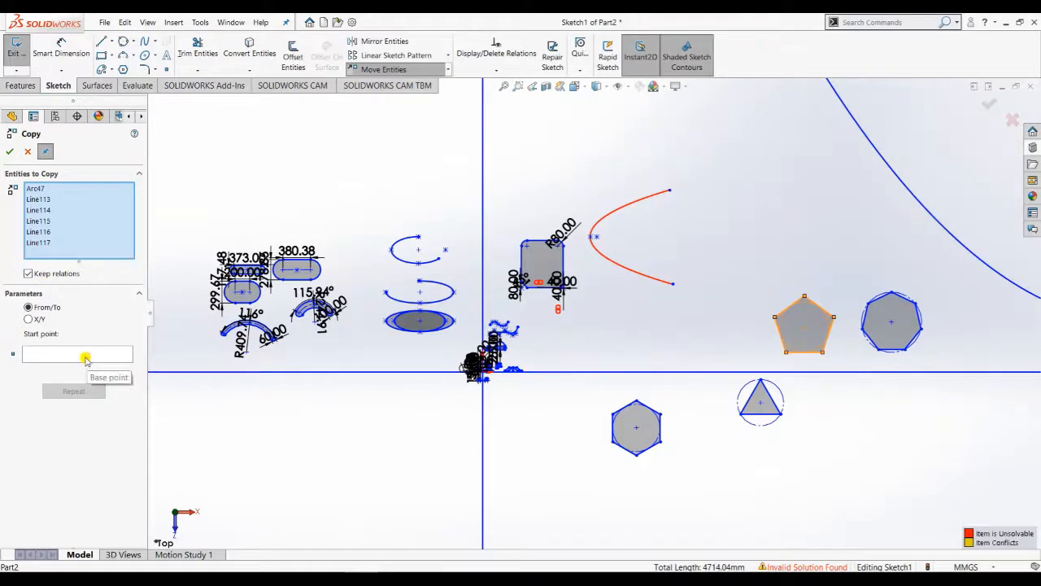
- Place five pentagon copies using its centre as start point: one below the horizontal line, one beside the original and three above it
left_click(86, 356)
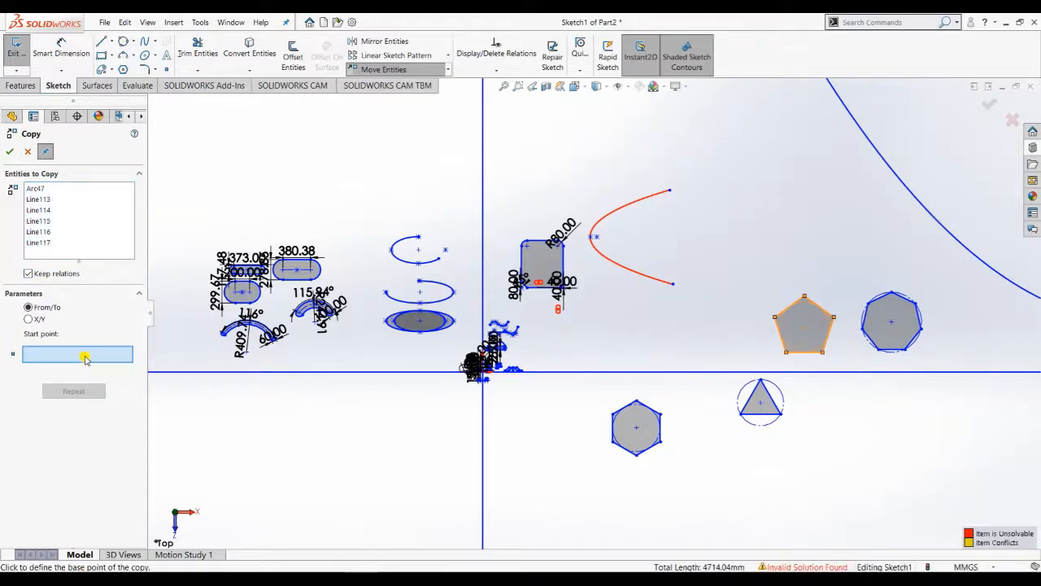
left_click(805, 328)
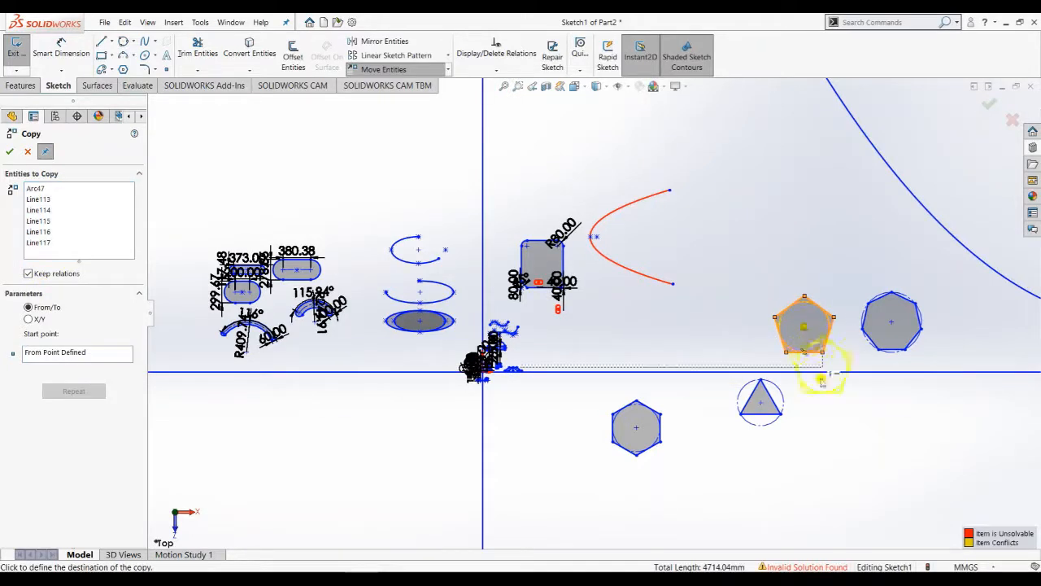
left_click(820, 423)
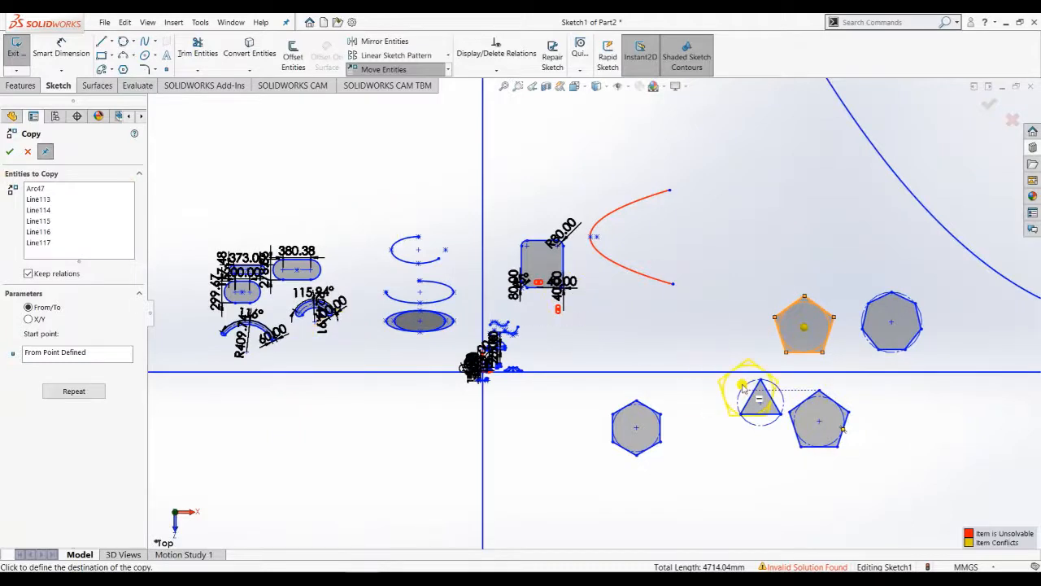
left_click(724, 332)
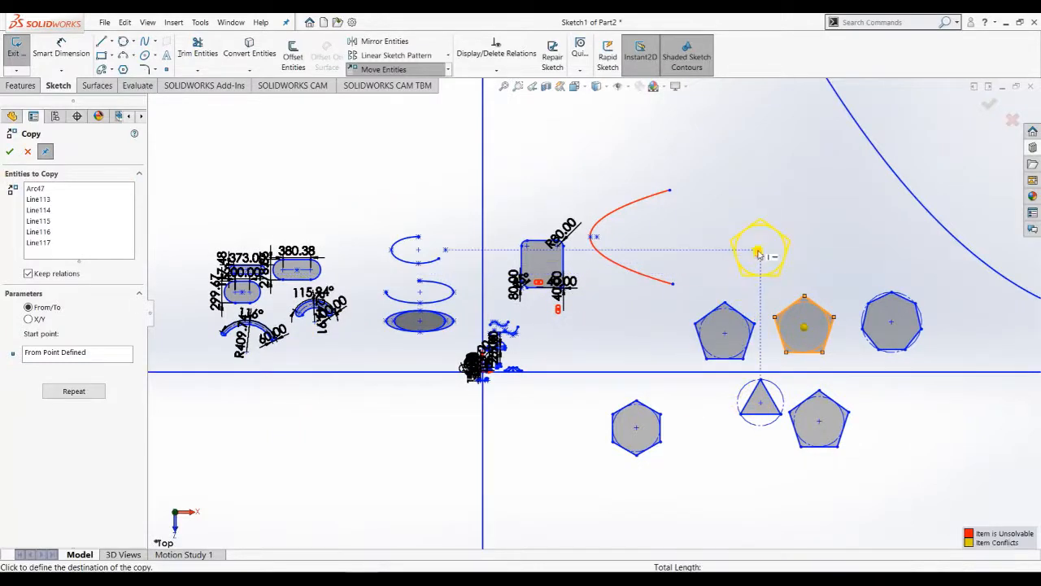
left_click(758, 254)
left_click(822, 237)
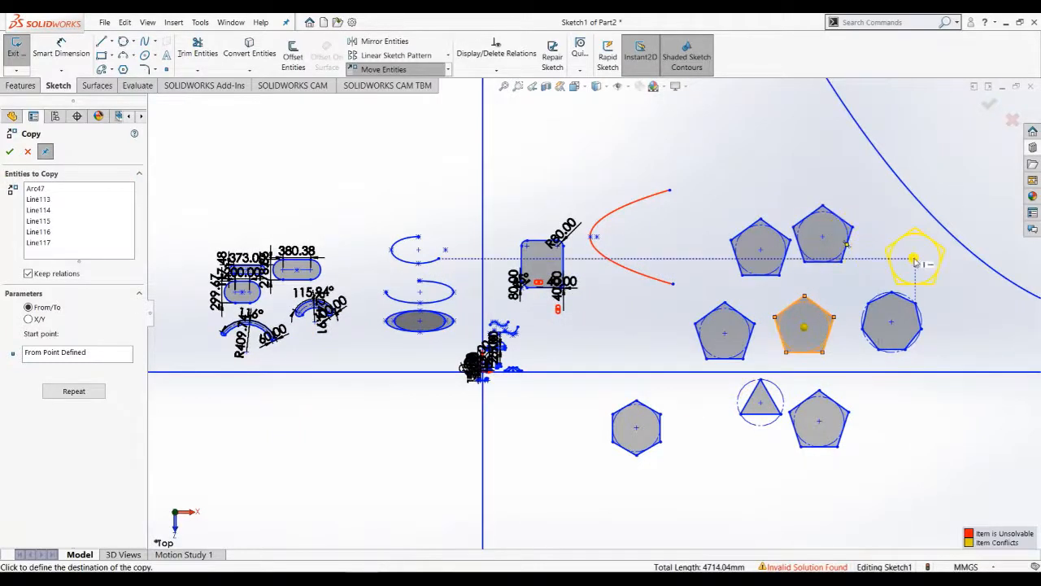
left_click(899, 238)
key("Escape")
key("Escape")
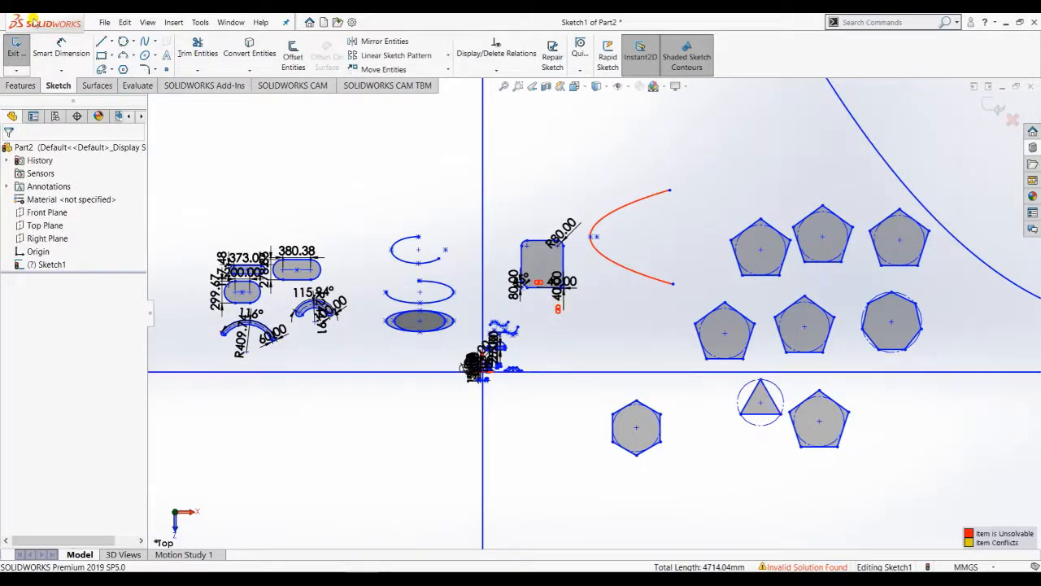
left_click(437, 70)
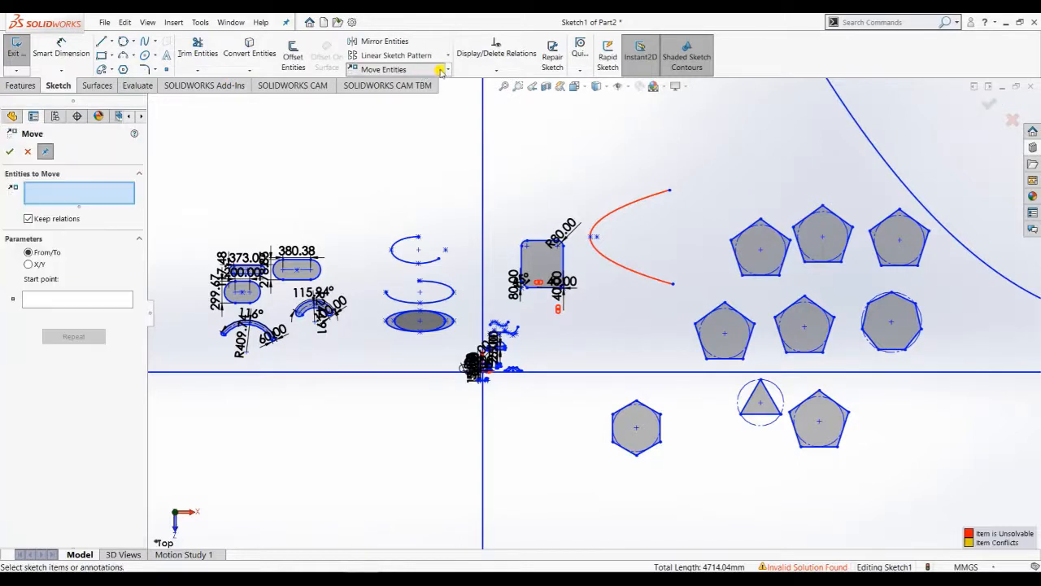
left_click(447, 70)
left_click(389, 95)
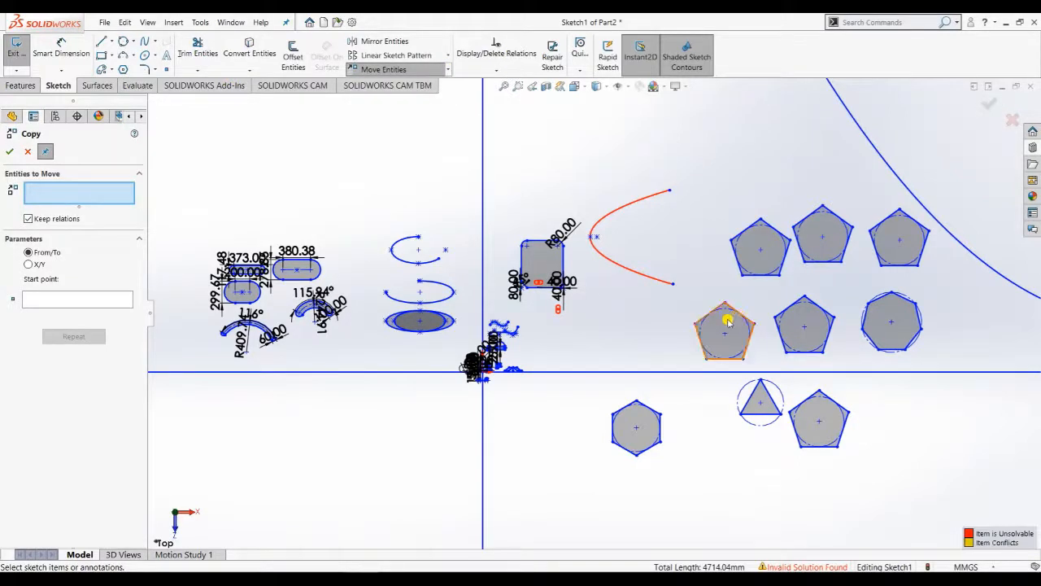
left_click(729, 318)
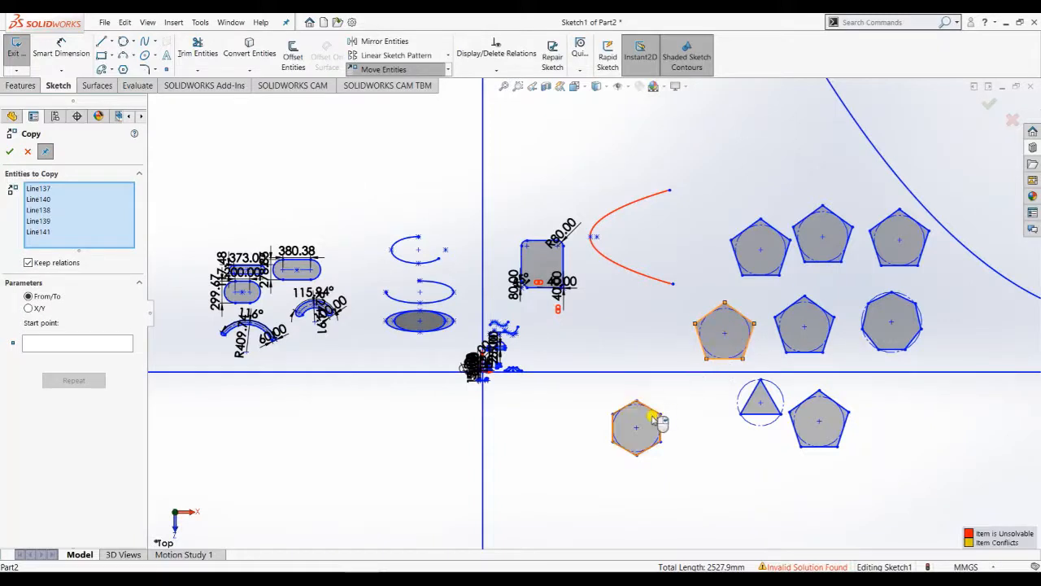
key("Escape")
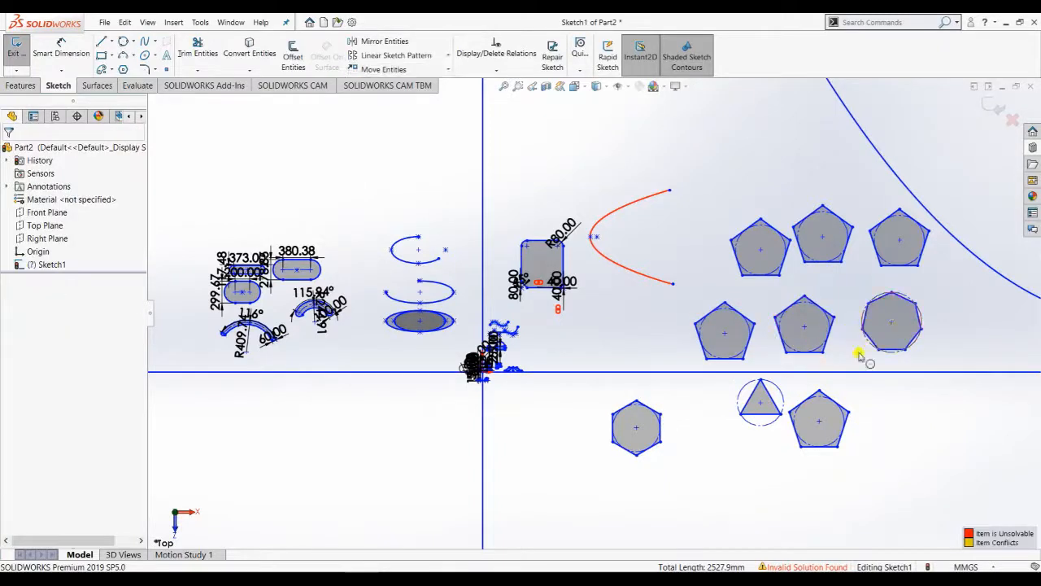
- Copy the triangle's left slanted line four times with Copy Entities, stacking the copies between the hexagon and the triangle
left_click(749, 410)
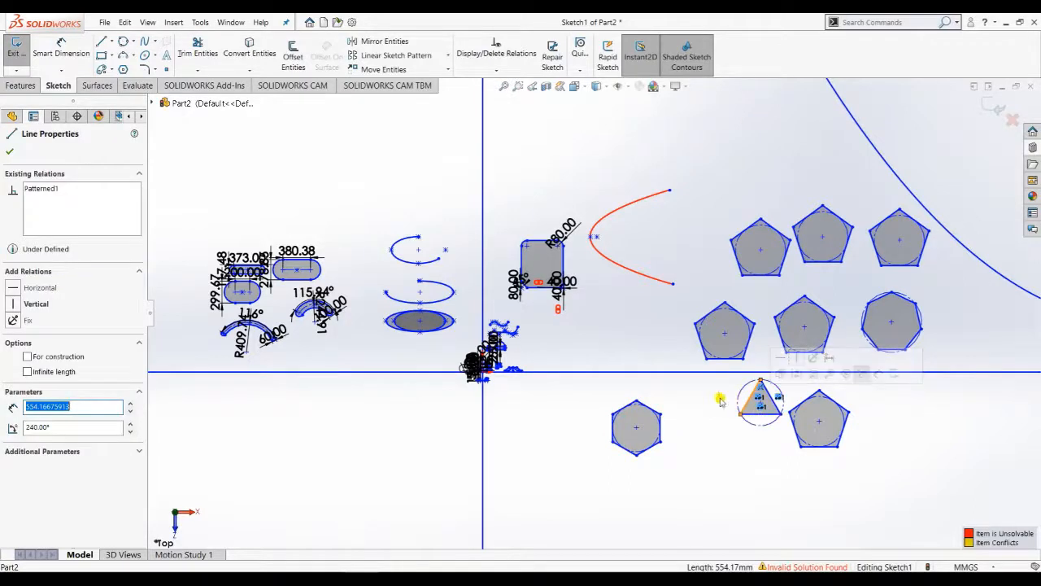
left_click(447, 73)
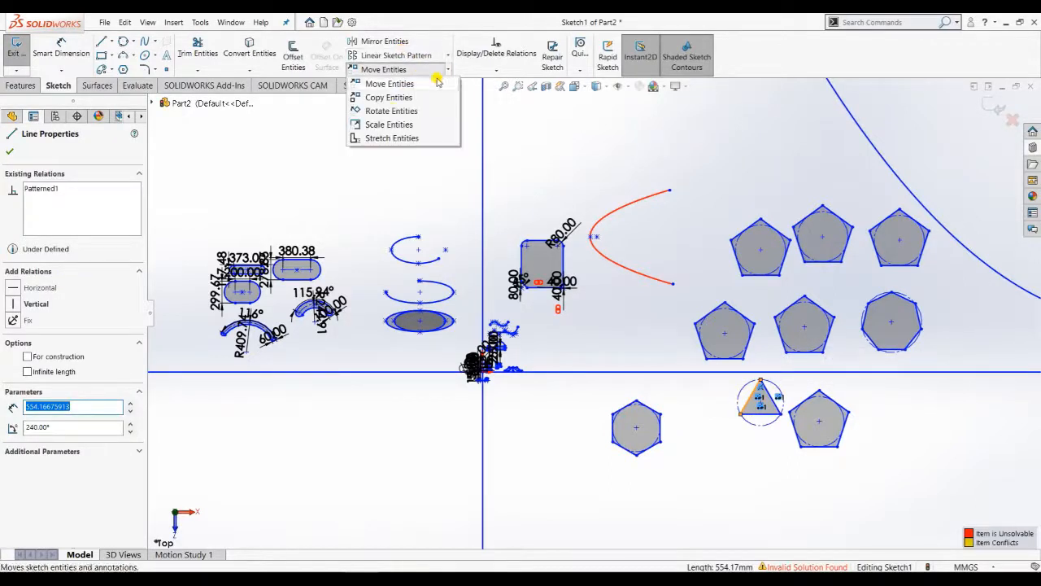
left_click(387, 95)
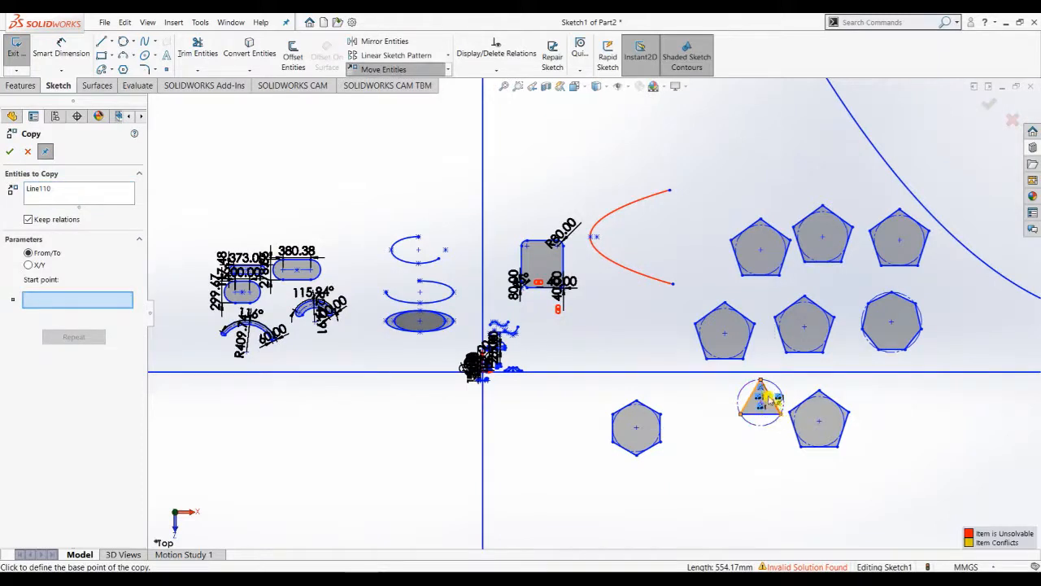
left_click(770, 383)
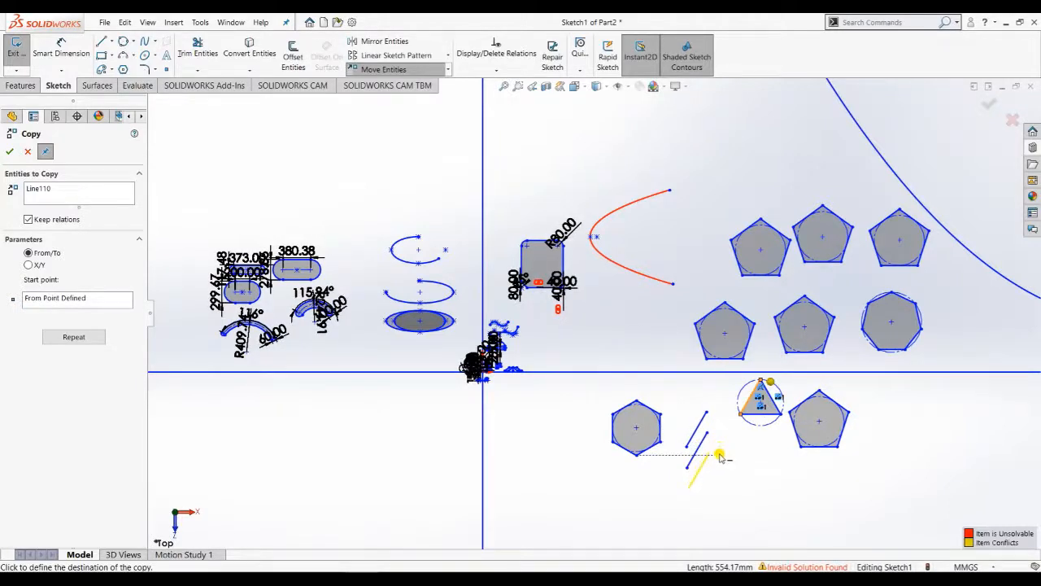
left_click(719, 453)
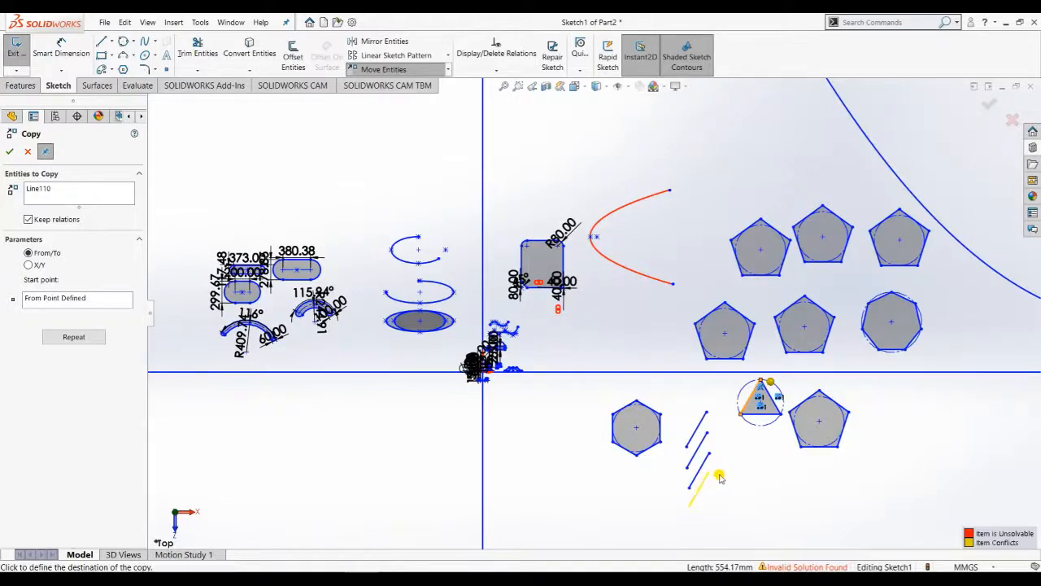
left_click(720, 477)
key("Escape")
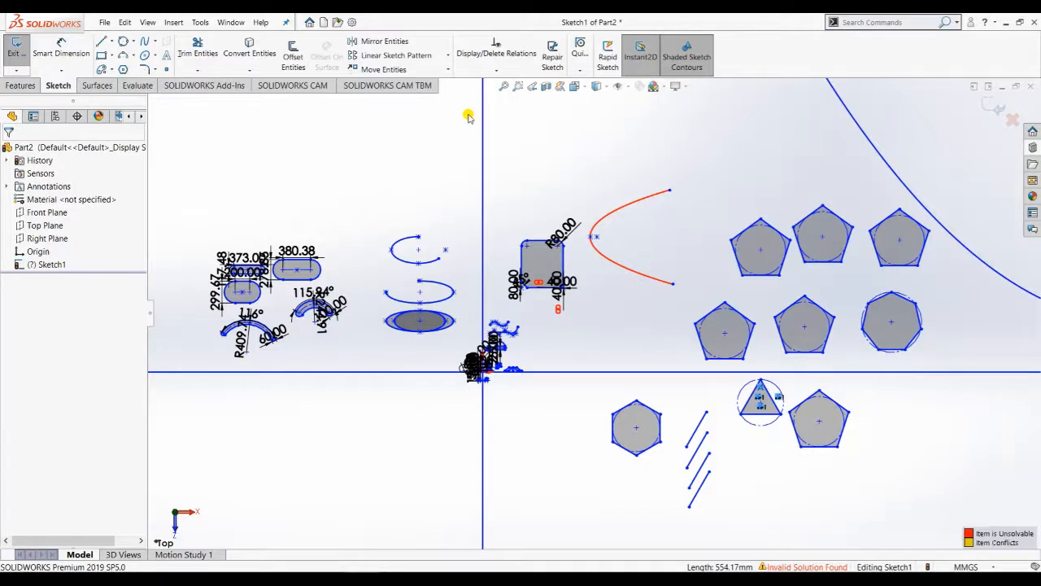
- Start Rotate Entities on the parabola, with the centre of rotation at a point inside the curve level with its vertex
left_click(448, 71)
left_click(416, 112)
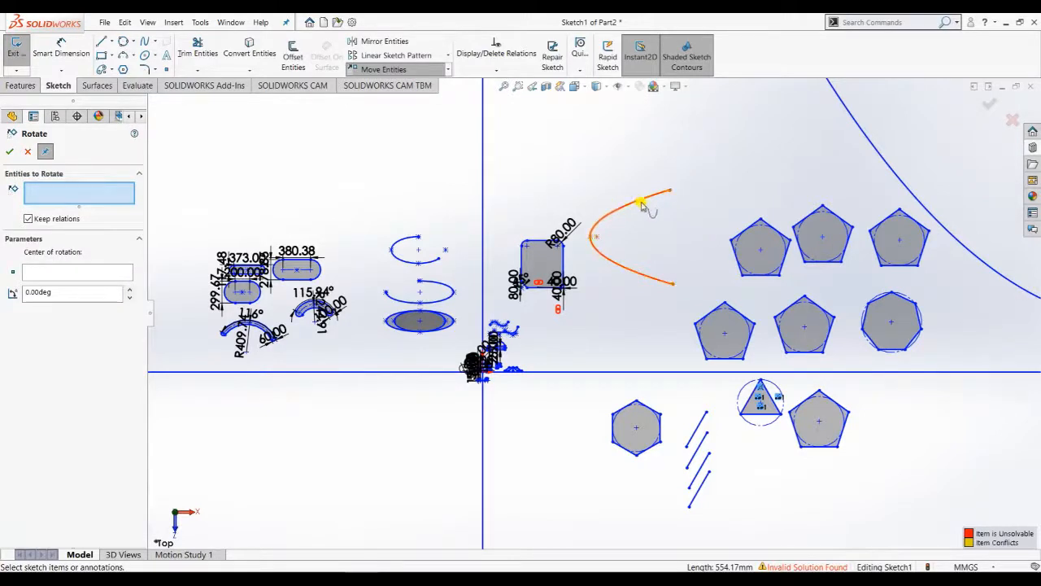
left_click(642, 205)
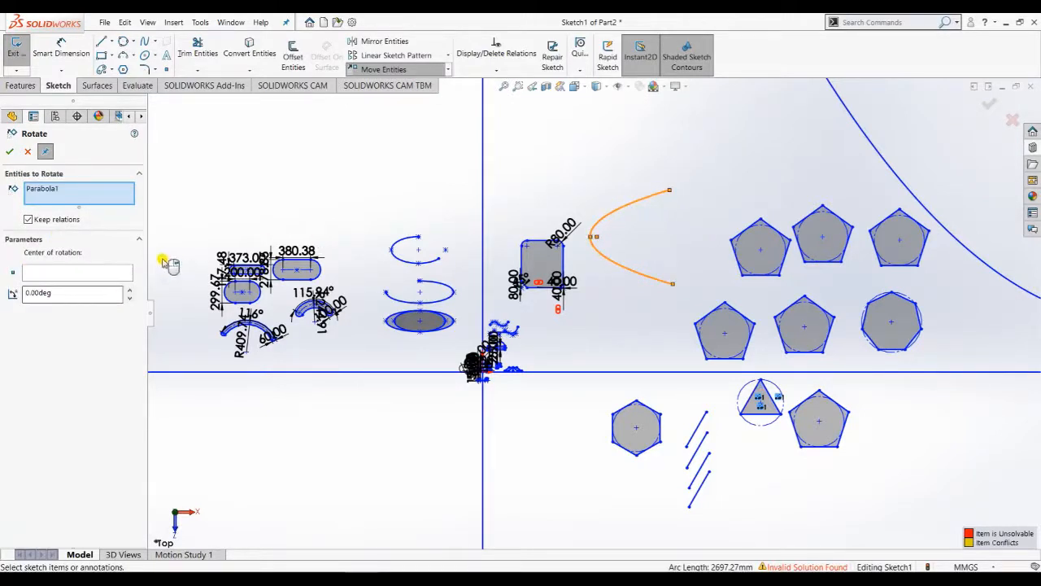
left_click(54, 278)
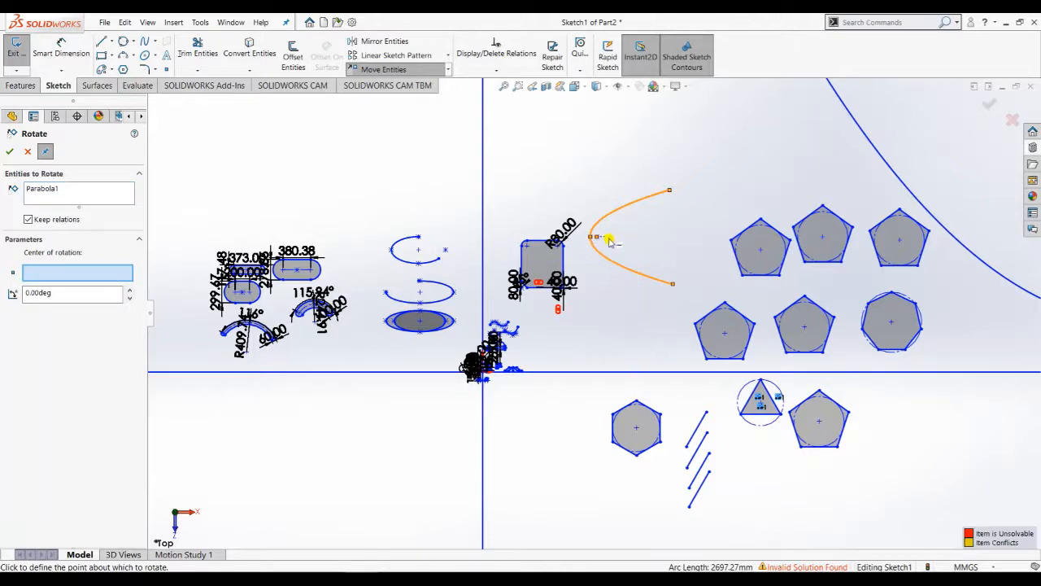
left_click(627, 238)
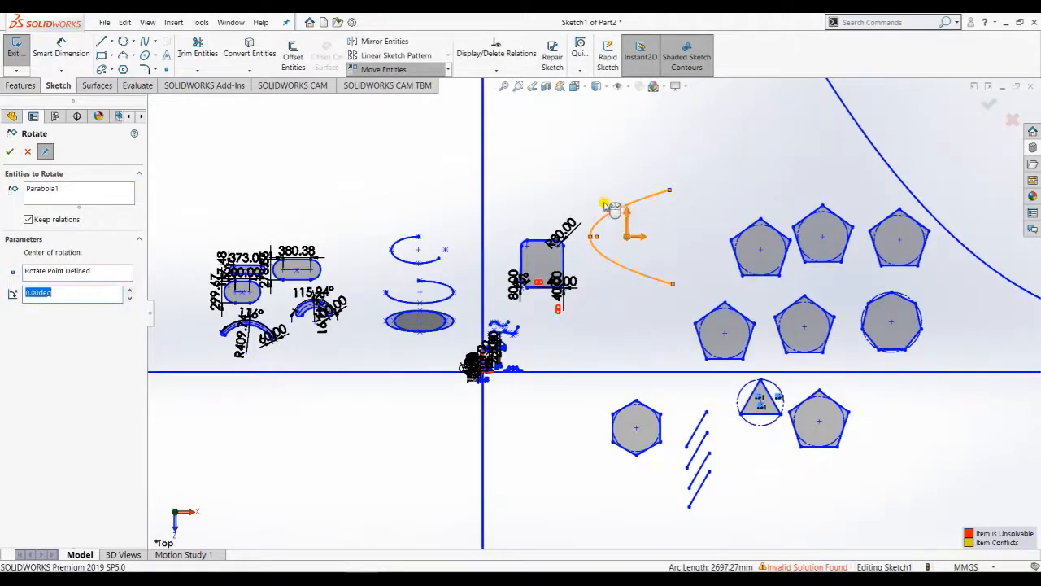
- Rotate the parabola about 90 degrees around the chosen centre so that it opens upward, and close the command
left_click(129, 289)
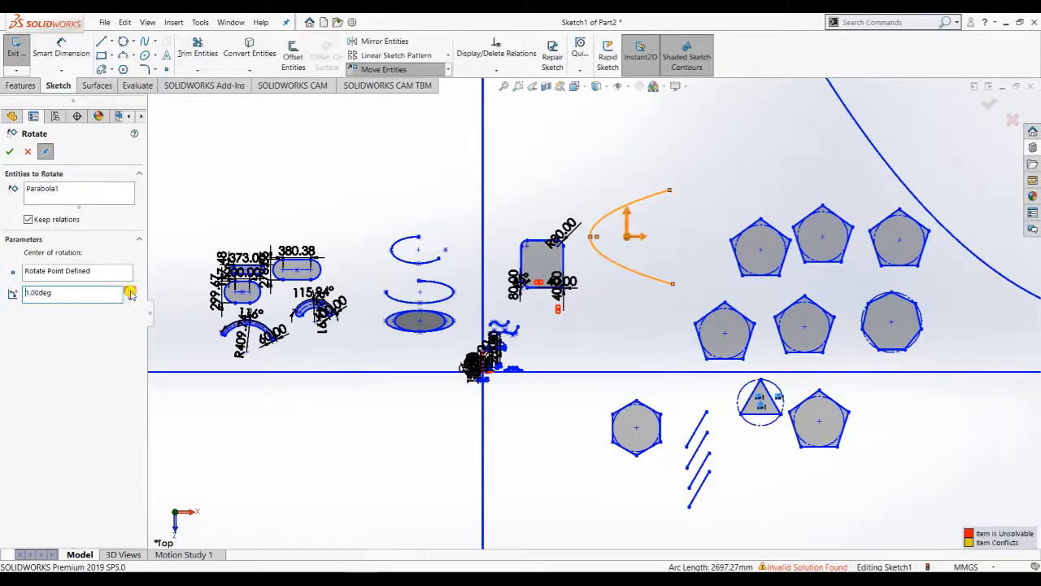
left_click(128, 290)
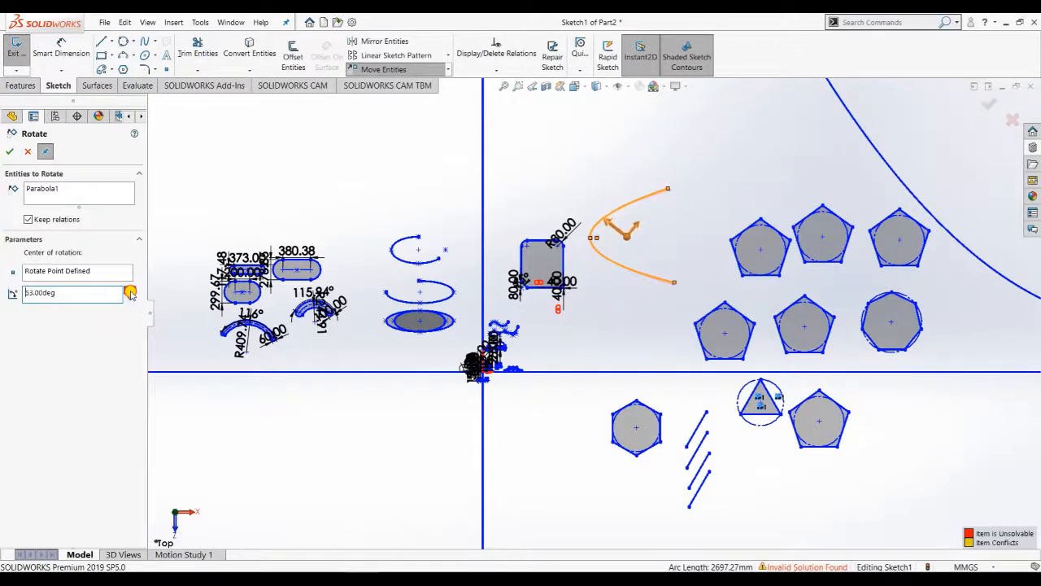
left_click(129, 290)
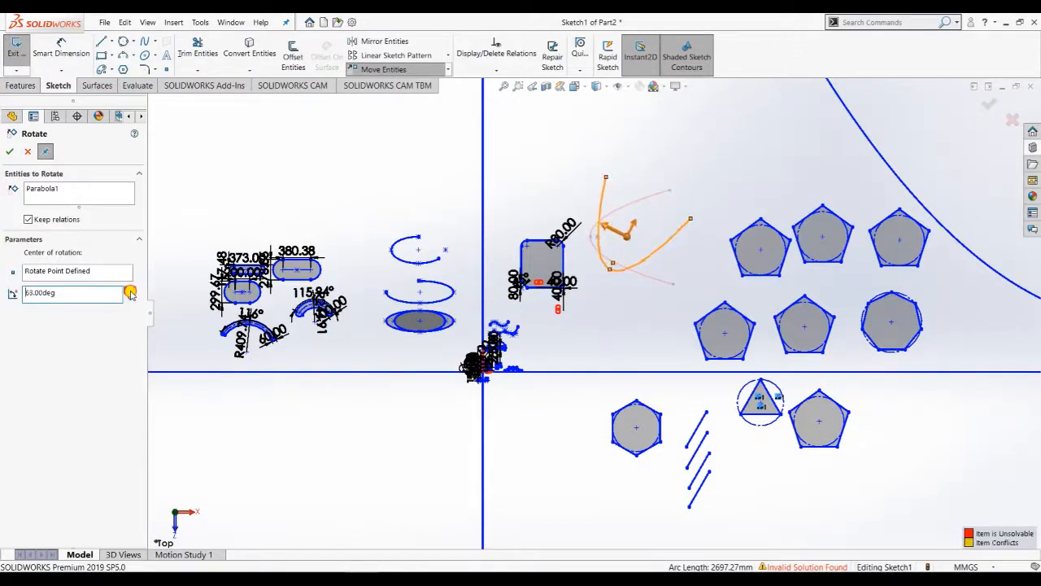
left_click(130, 290)
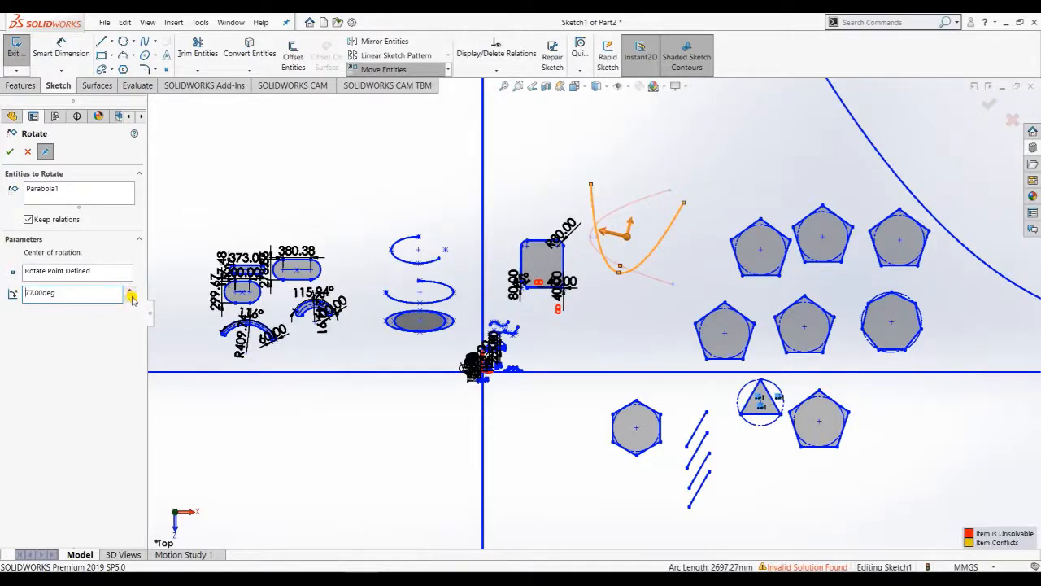
left_click(130, 290)
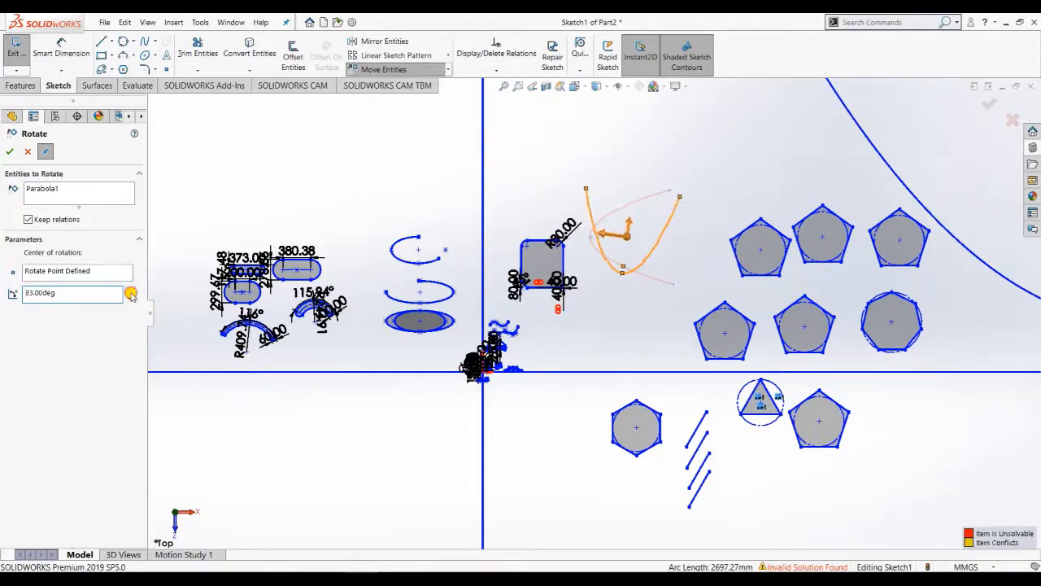
left_click(130, 291)
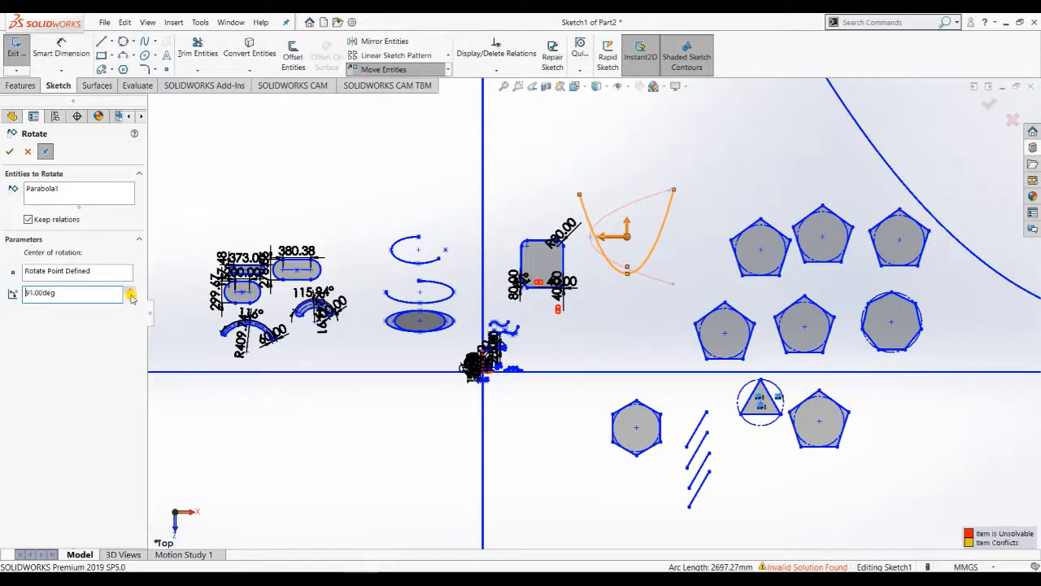
left_click(130, 298)
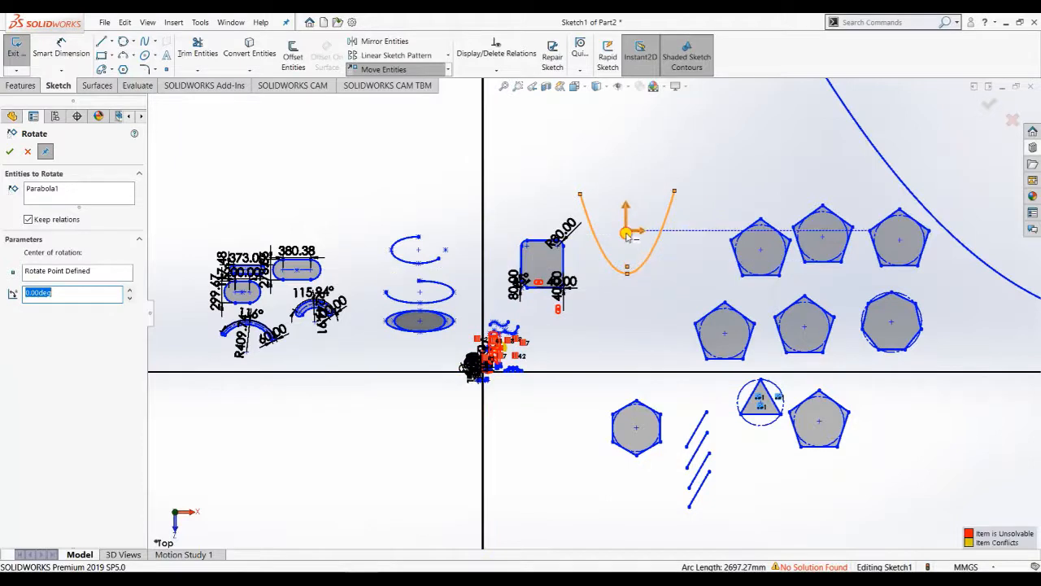
left_click(627, 236)
left_click(35, 198)
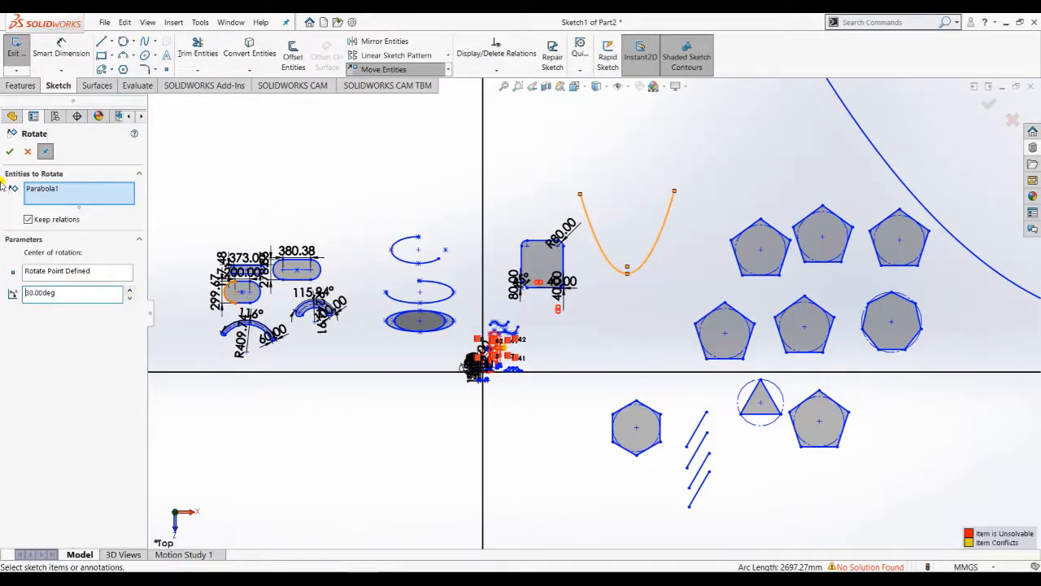
left_click(8, 153)
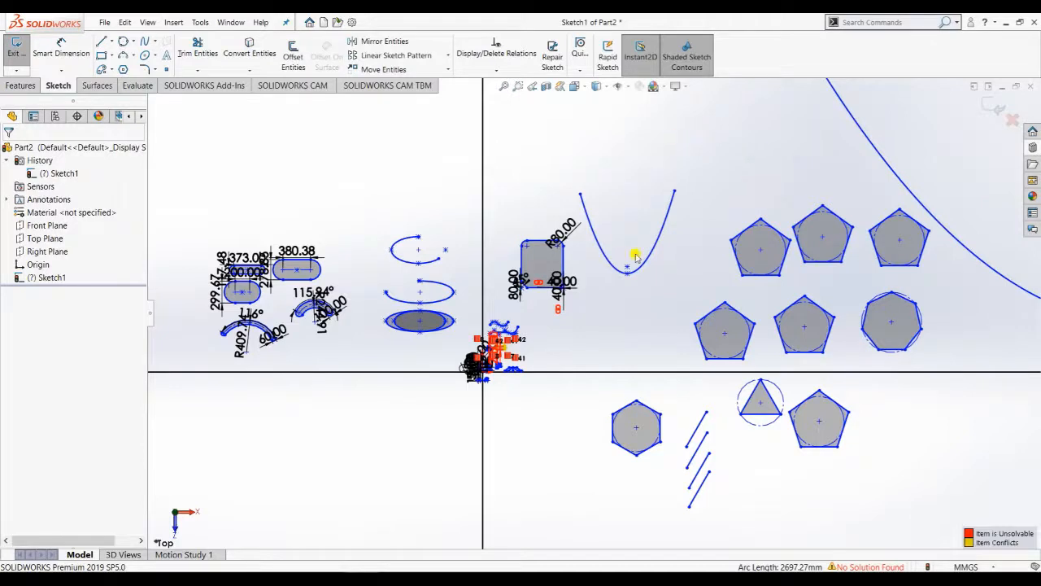
- Scale the parabola and its left endpoint by a factor of about 1.2 around a point near that endpoint
left_click(447, 70)
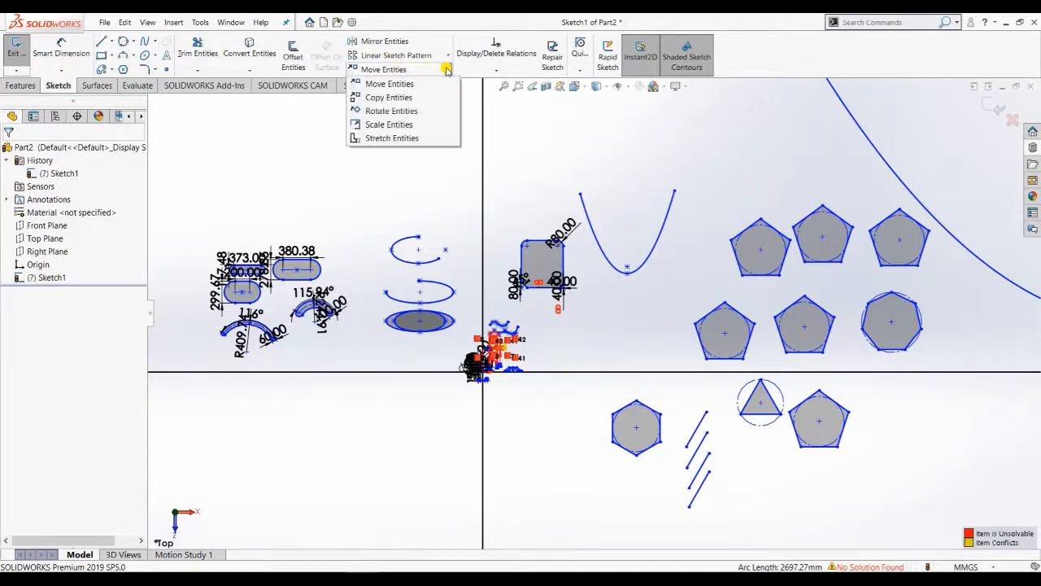
left_click(389, 125)
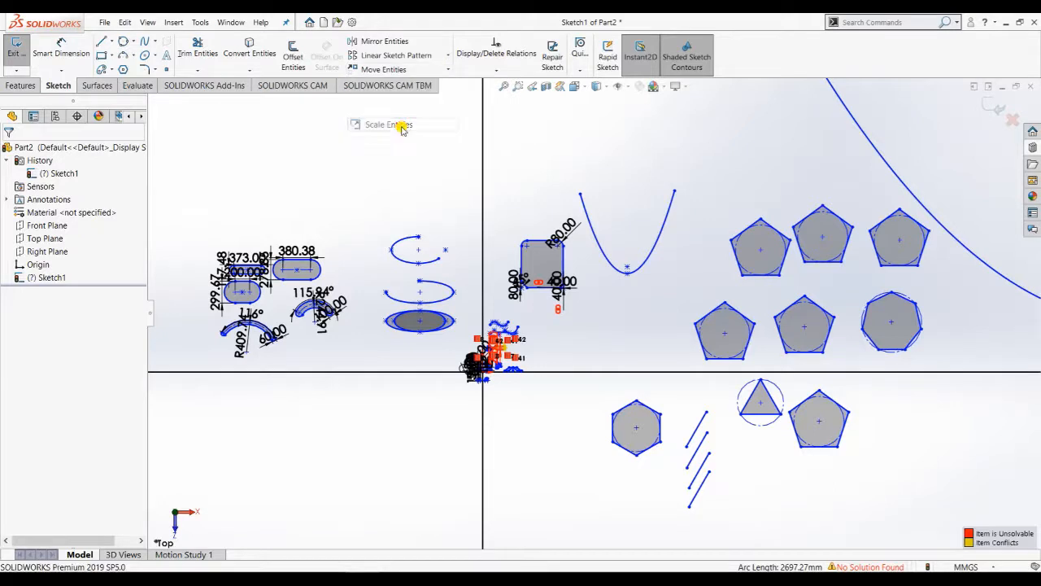
left_click(604, 259)
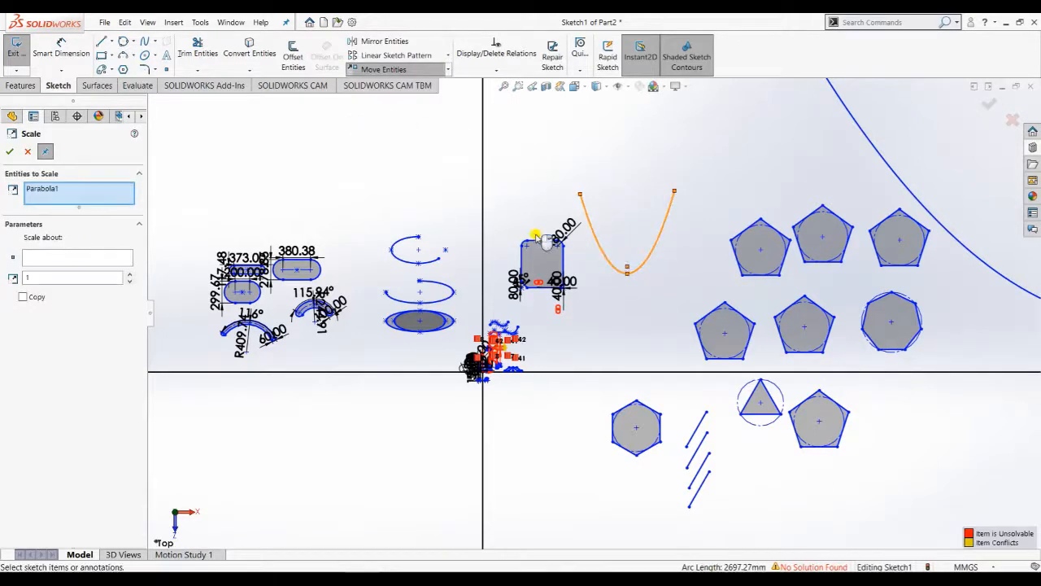
left_click(582, 195)
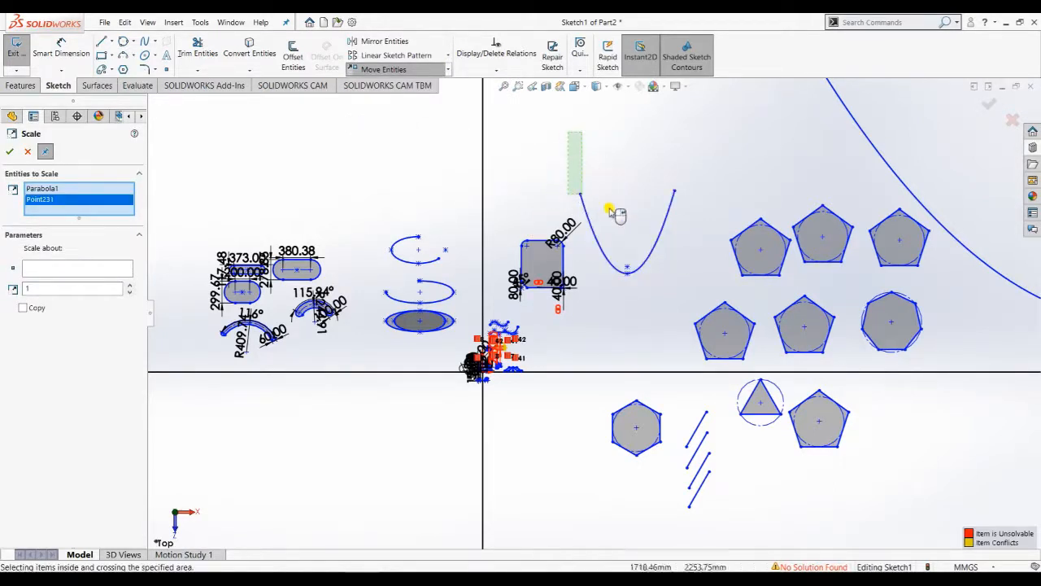
left_click(73, 270)
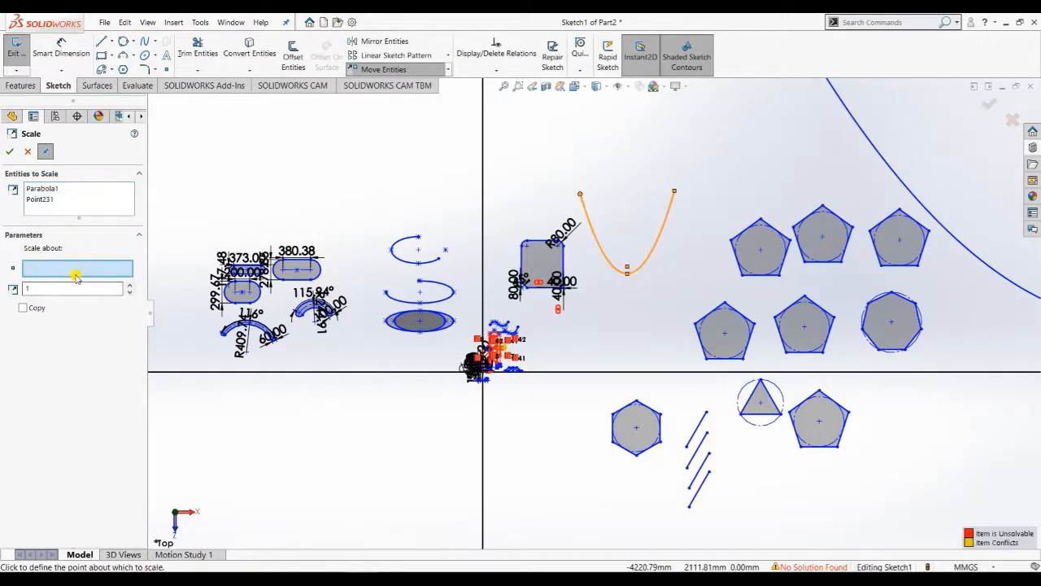
left_click(581, 188)
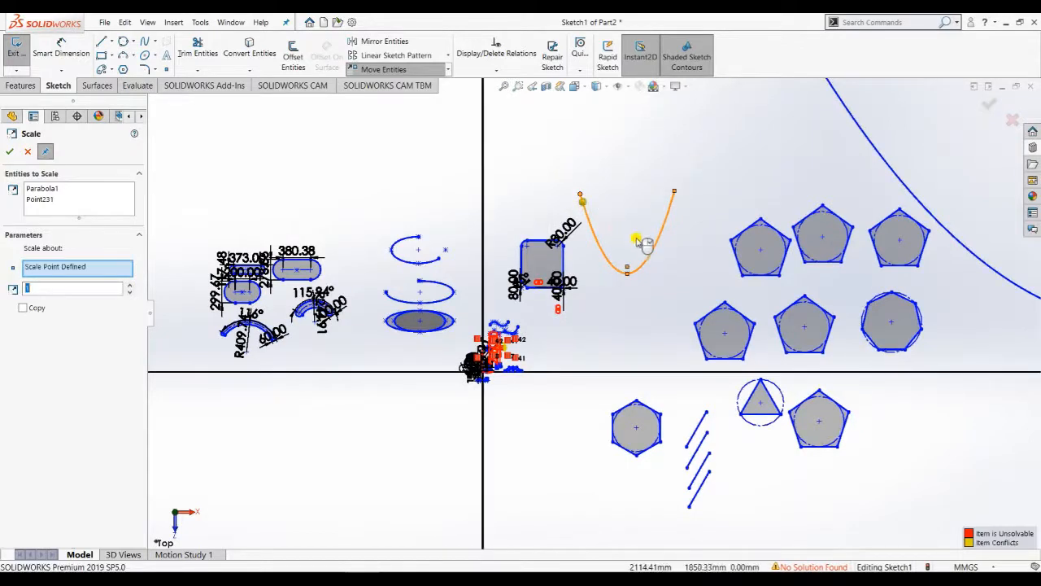
left_click(129, 287)
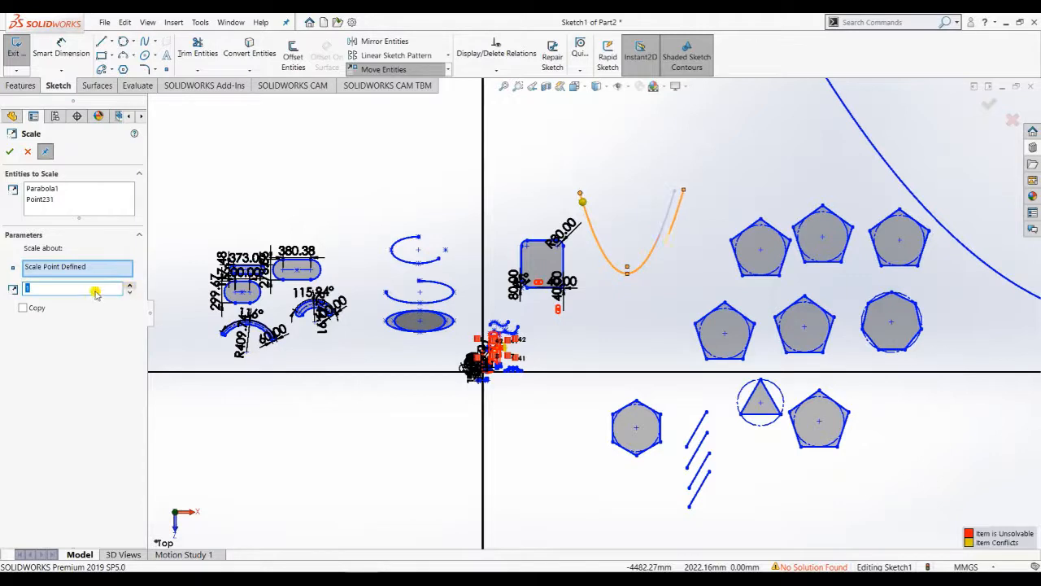
left_click(10, 155)
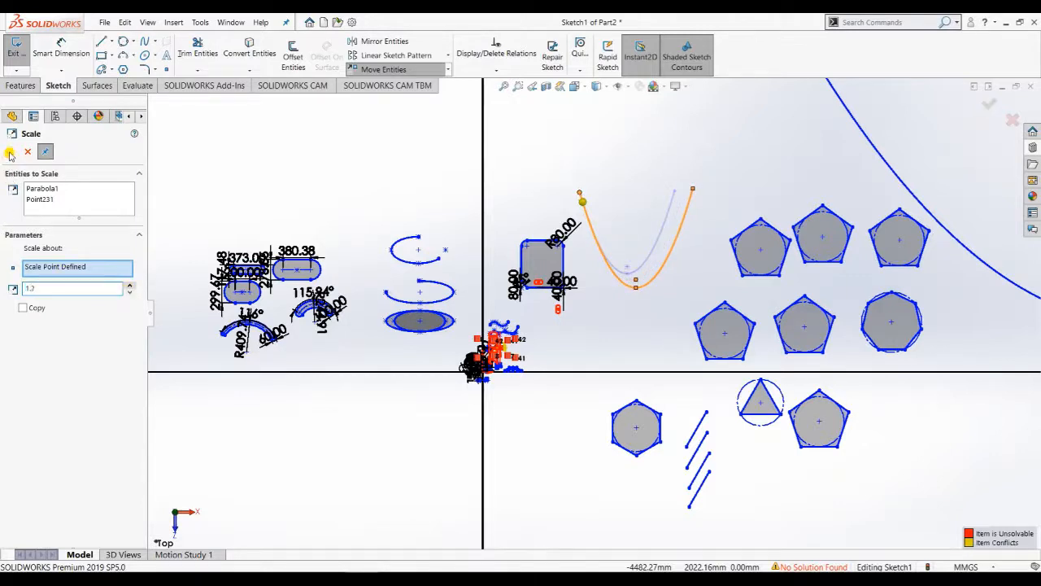
left_click(10, 153)
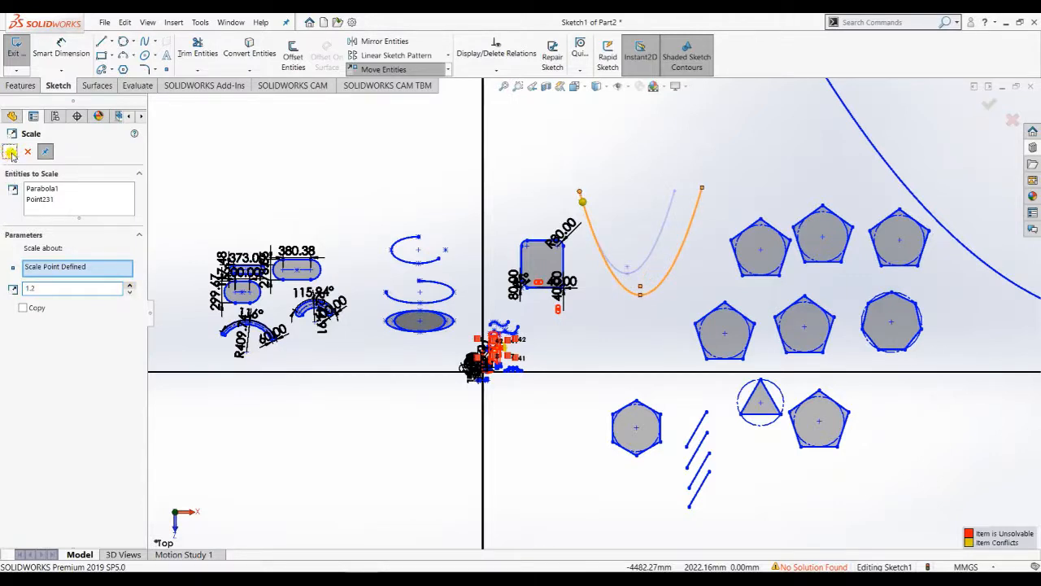
left_click(11, 153)
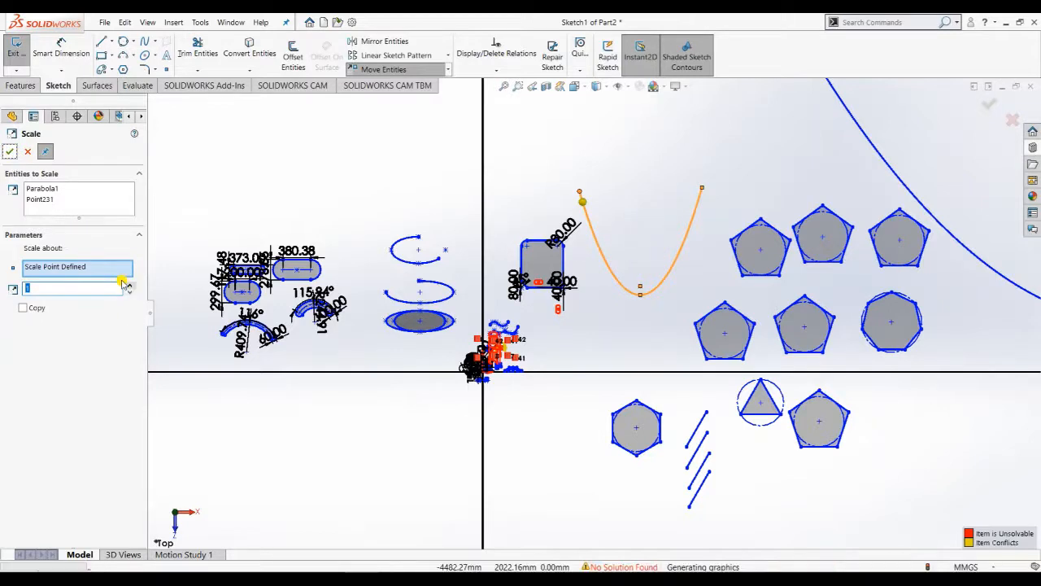
key("Escape")
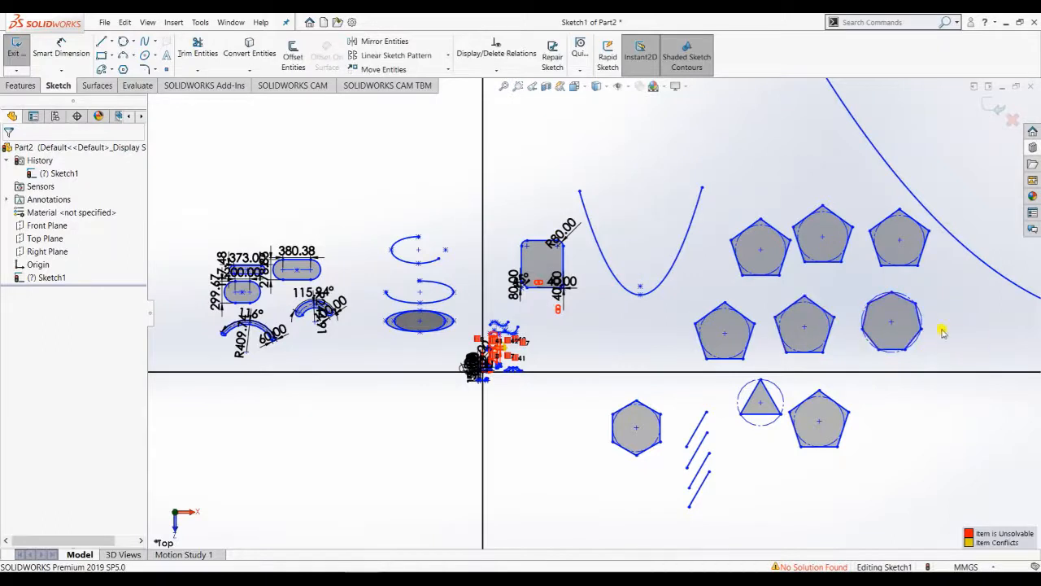
- Create an enlarged copy of the uppermost partial ellipse with Scale Entities, using factor 2.7 about a point on its lower edge
left_click(413, 262)
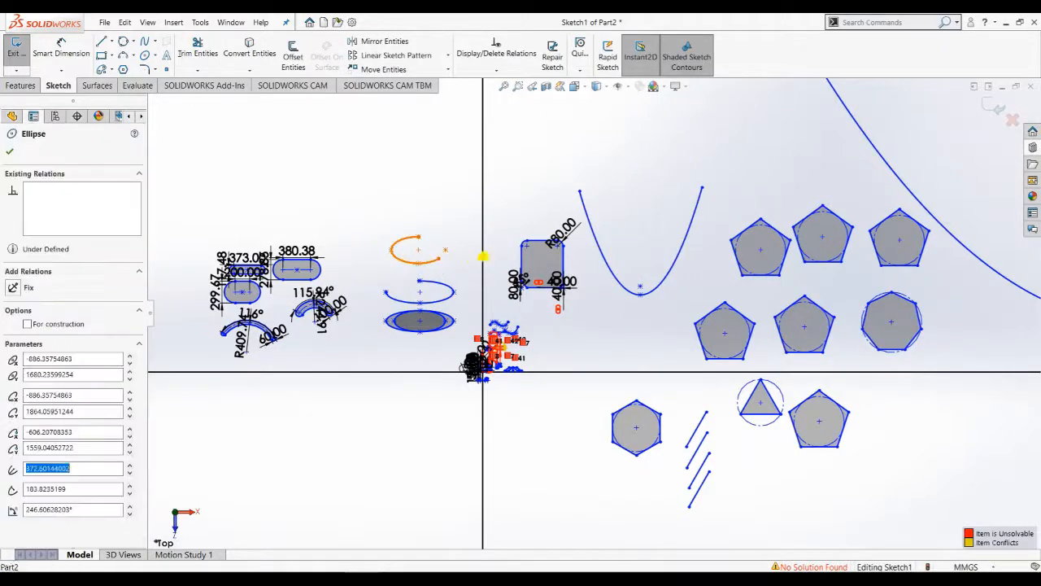
left_click(447, 72)
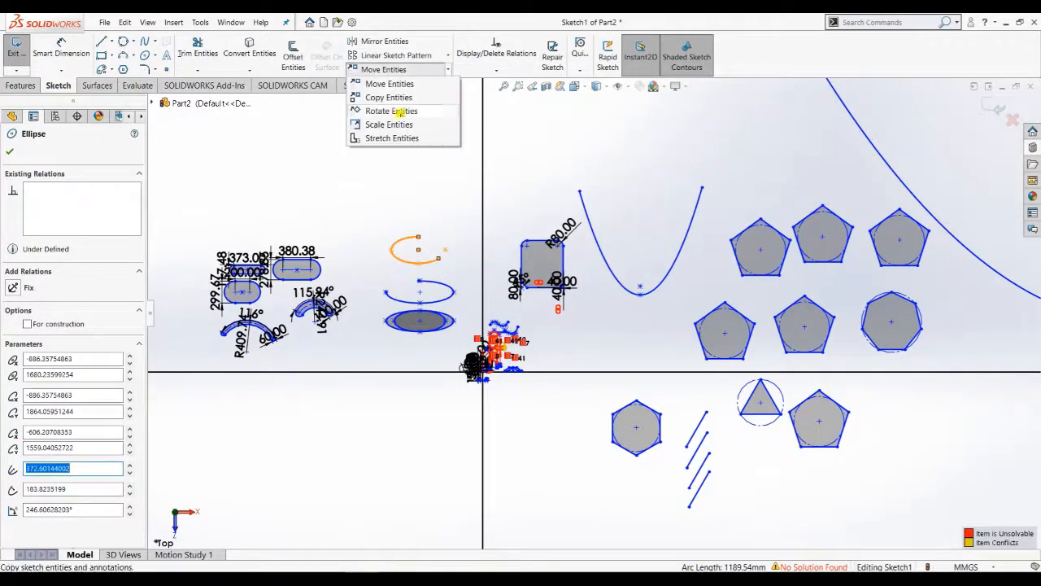
left_click(395, 122)
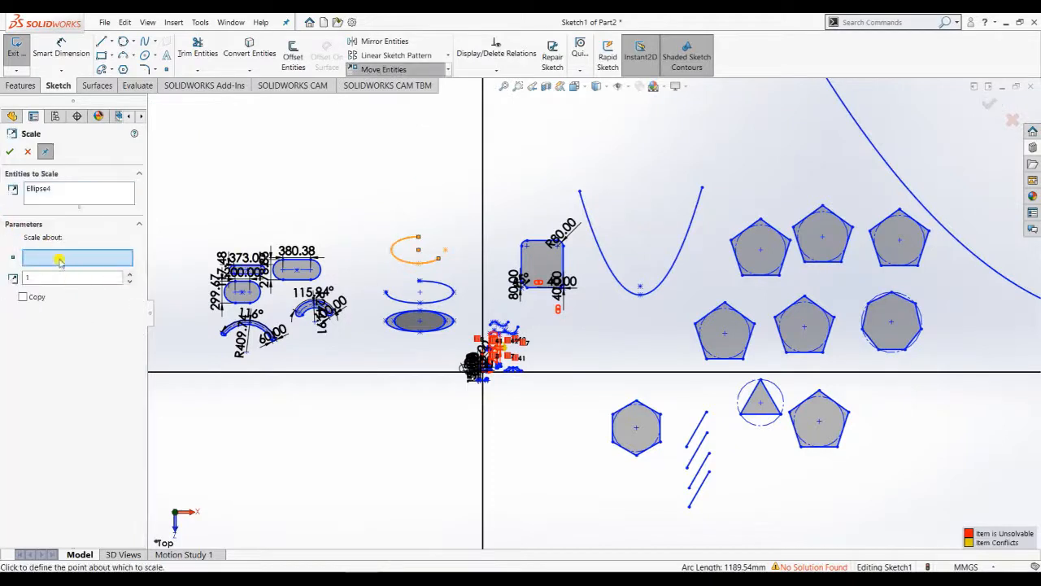
left_click(130, 275)
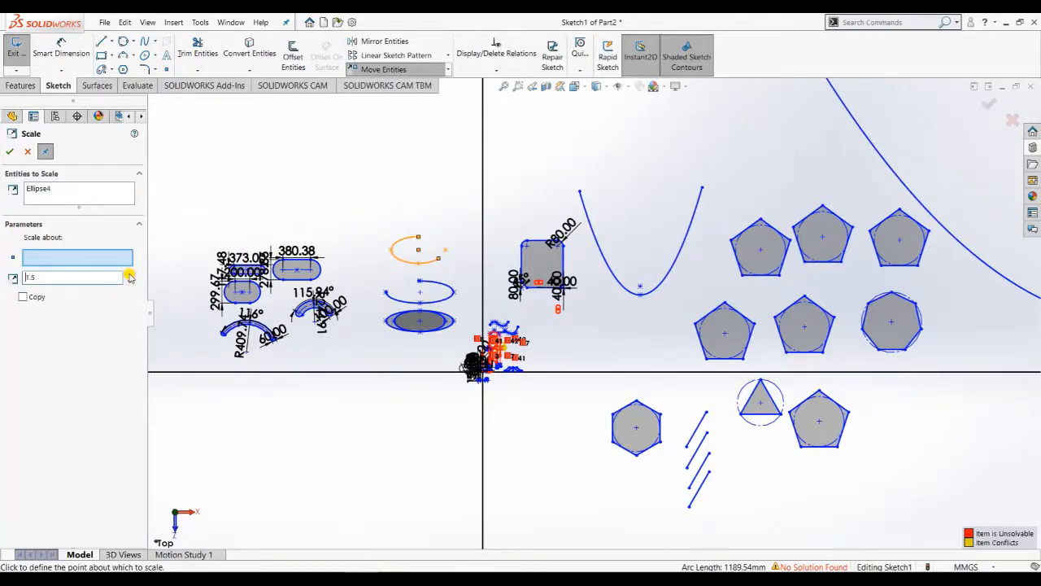
left_click(130, 275)
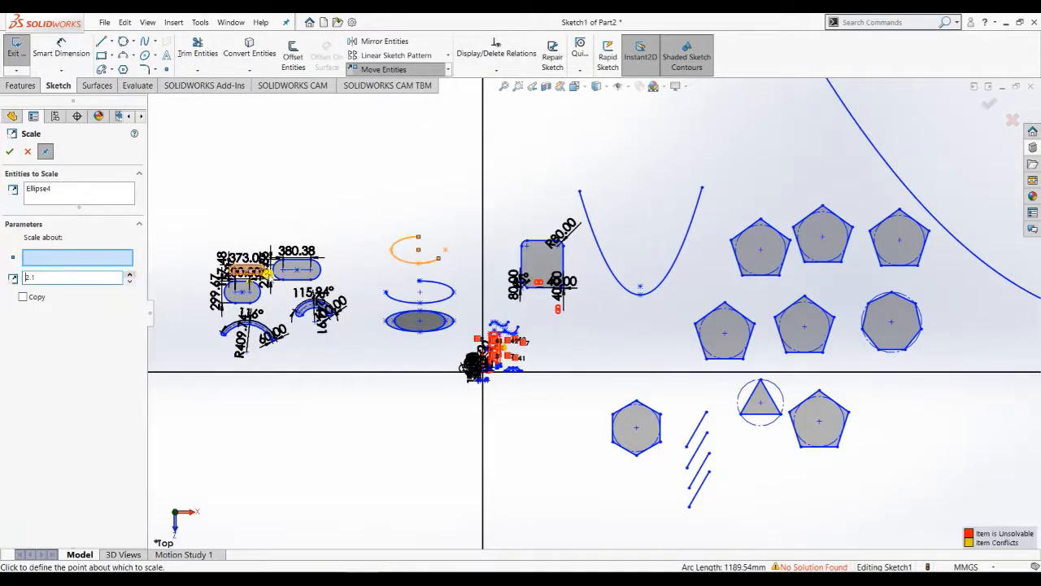
left_click(412, 262)
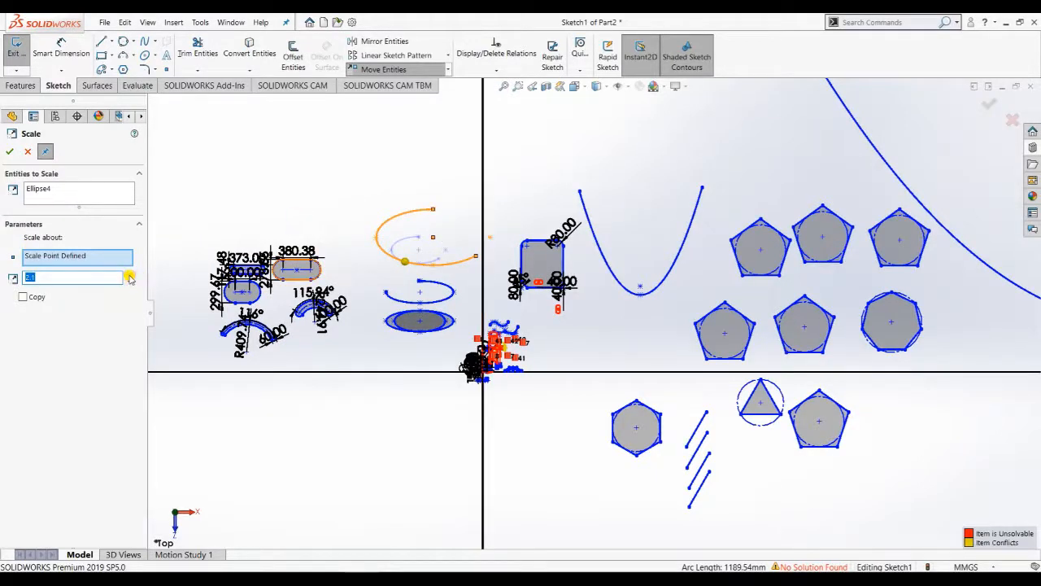
type("2.2")
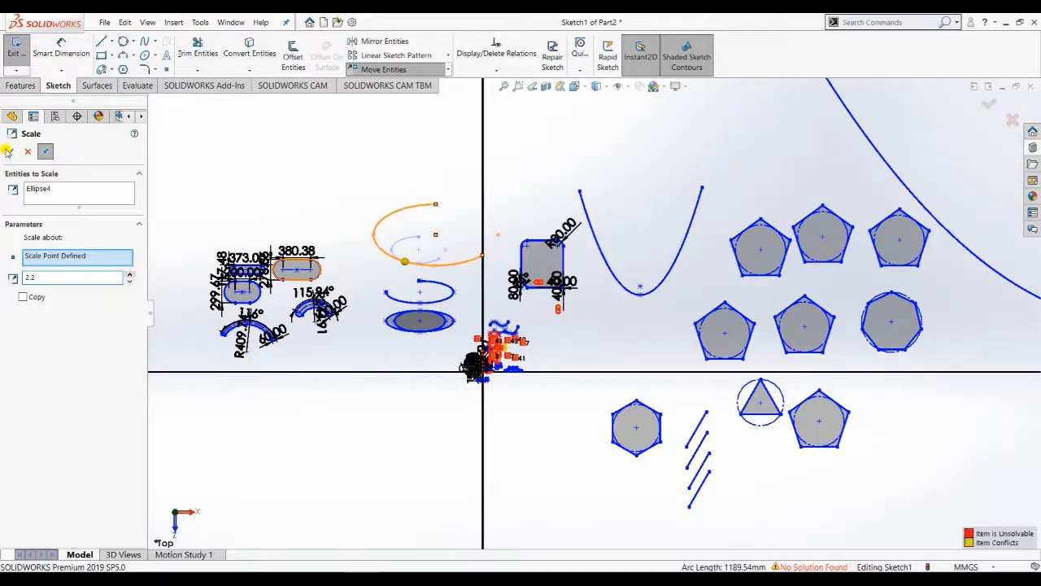
left_click(129, 274)
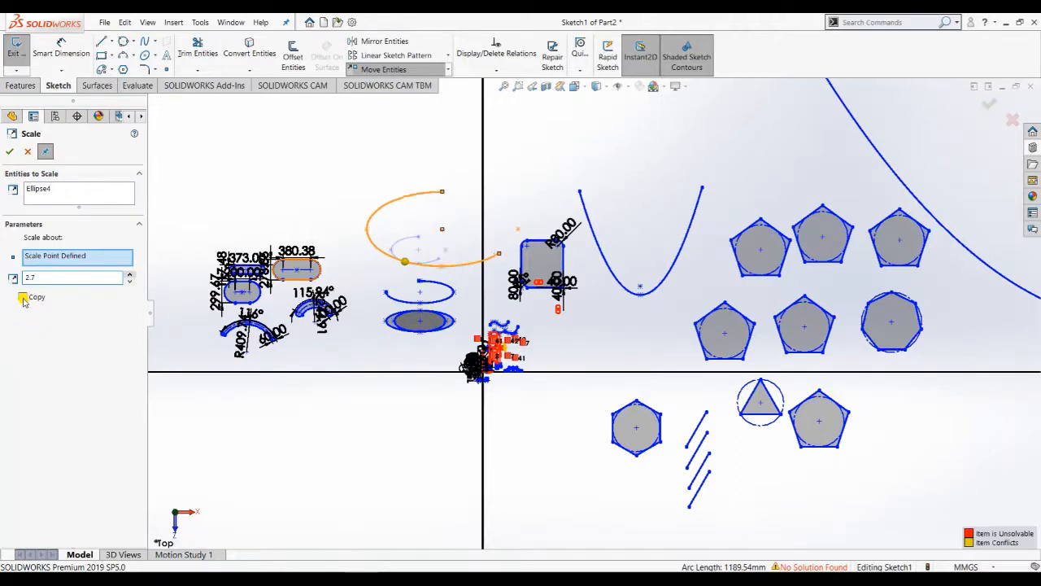
left_click(23, 297)
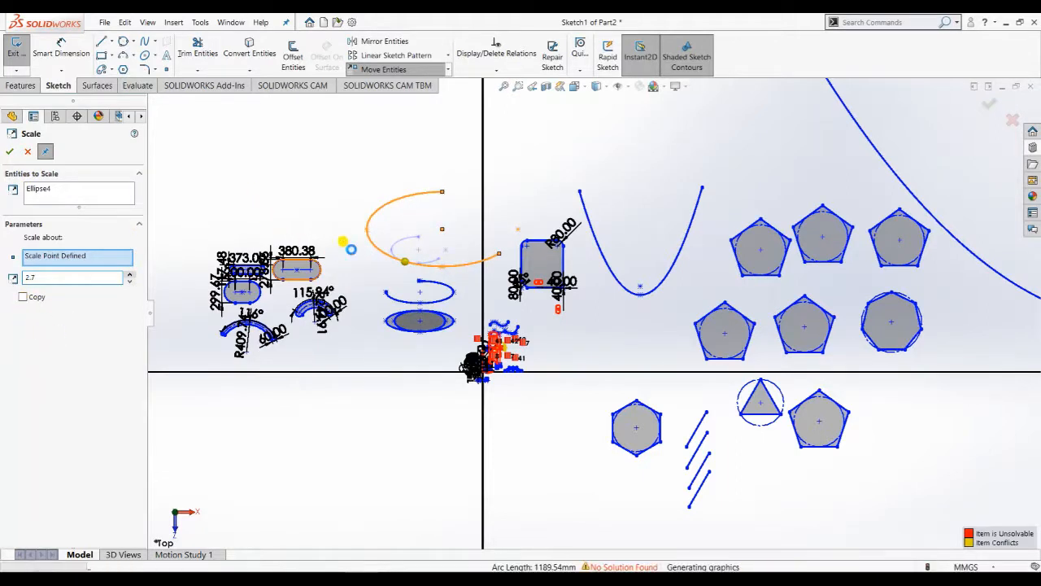
left_click(9, 152)
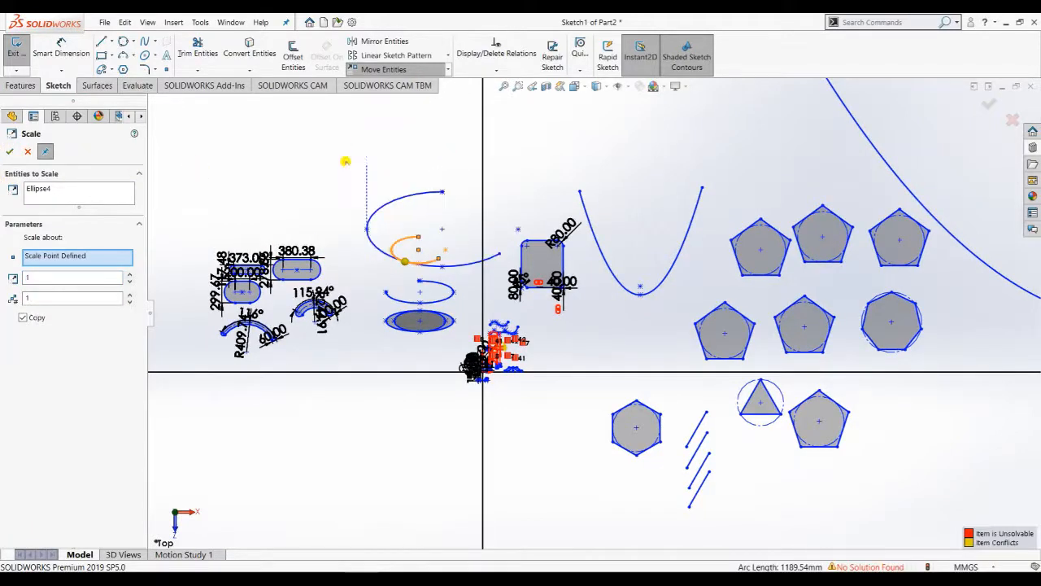
key("Escape")
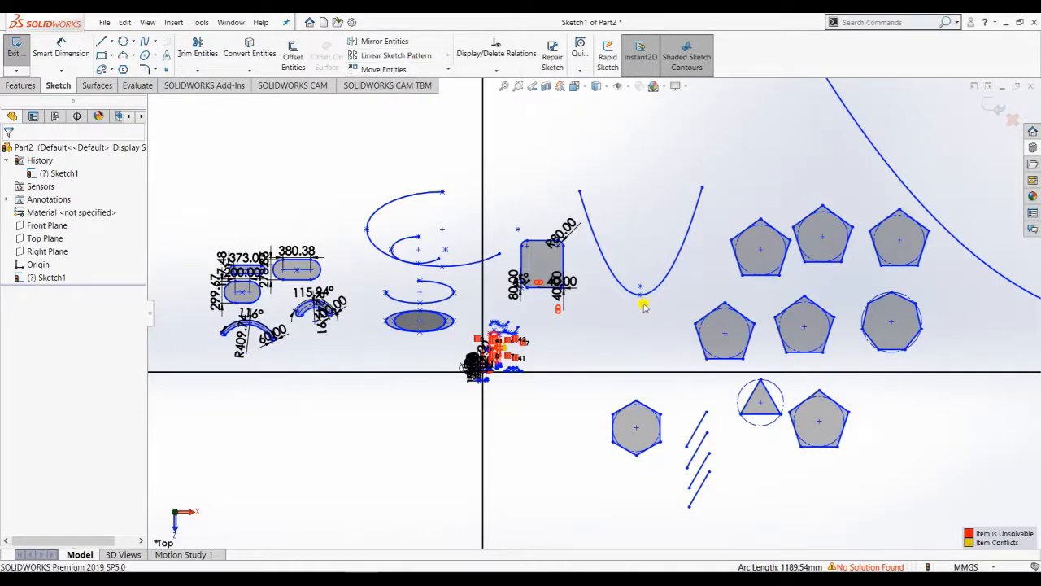
- Draw a small, roughly square corner rectangle in the empty area below the R409.74 arc slot
scroll(623, 453, "up", 3)
scroll(330, 449, "down", 5)
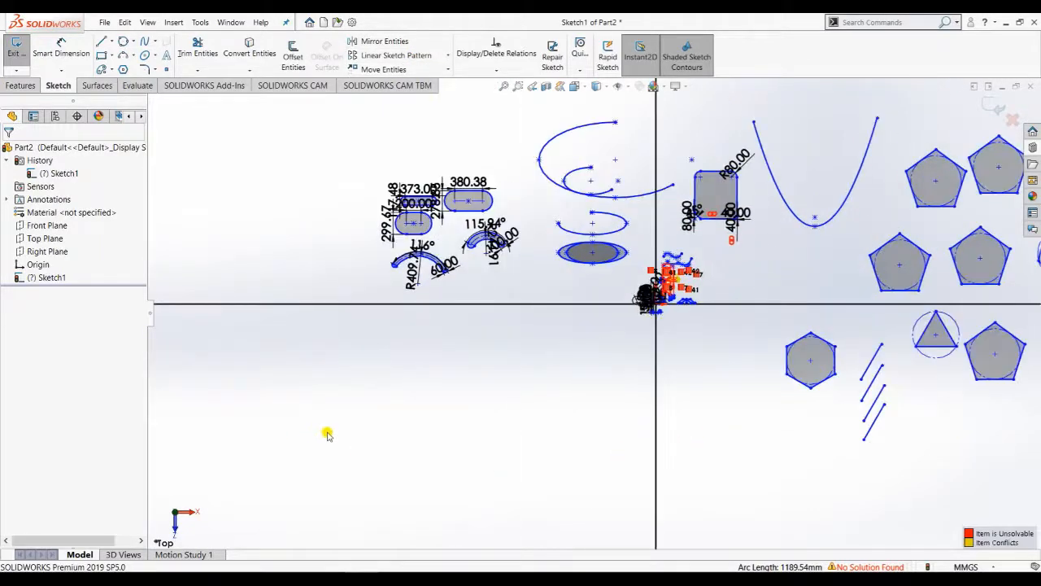
scroll(333, 434, "down", 2)
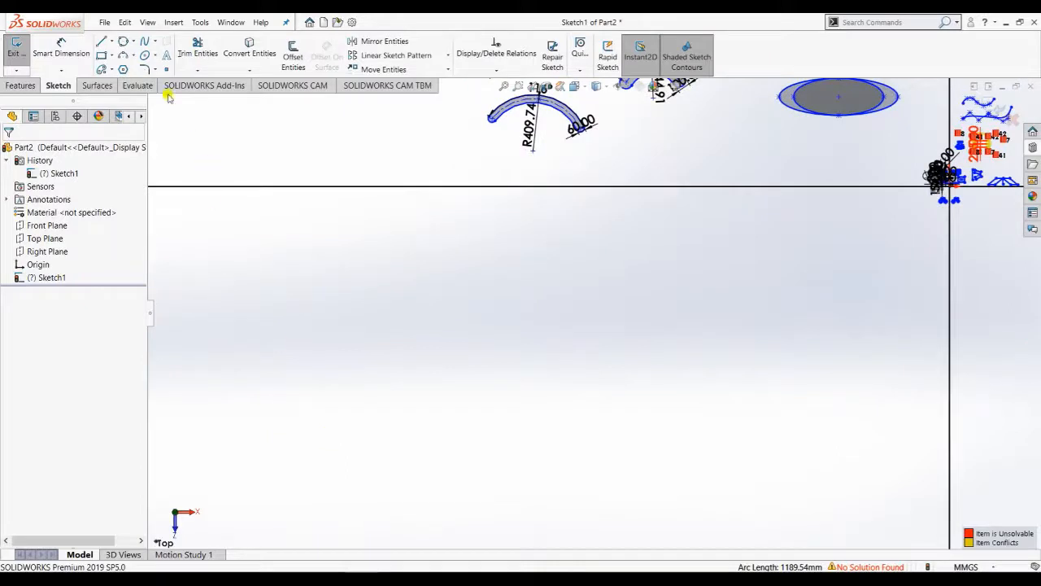
left_click(101, 55)
left_click(296, 275)
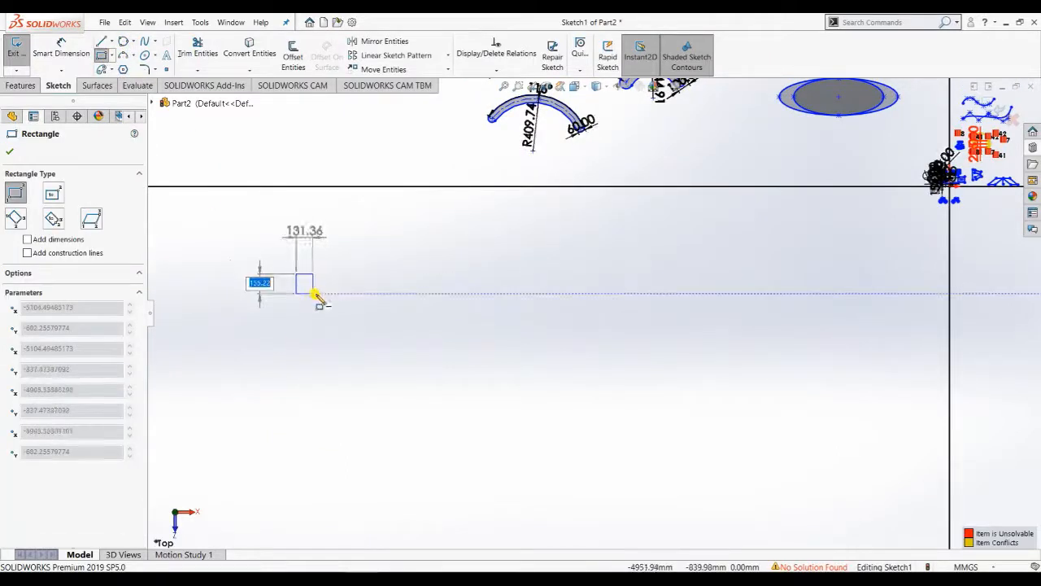
left_click(328, 305)
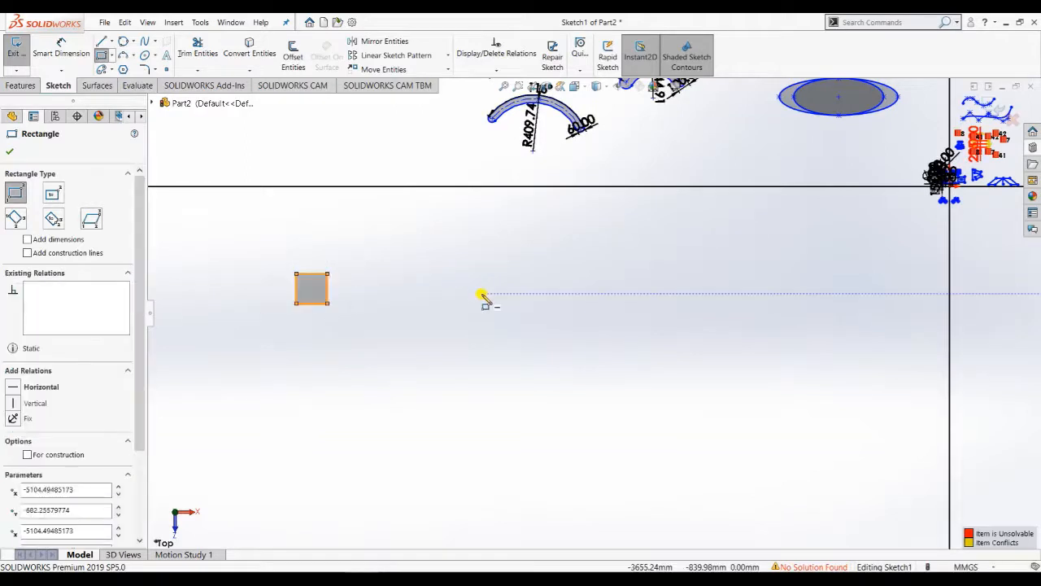
key("Escape")
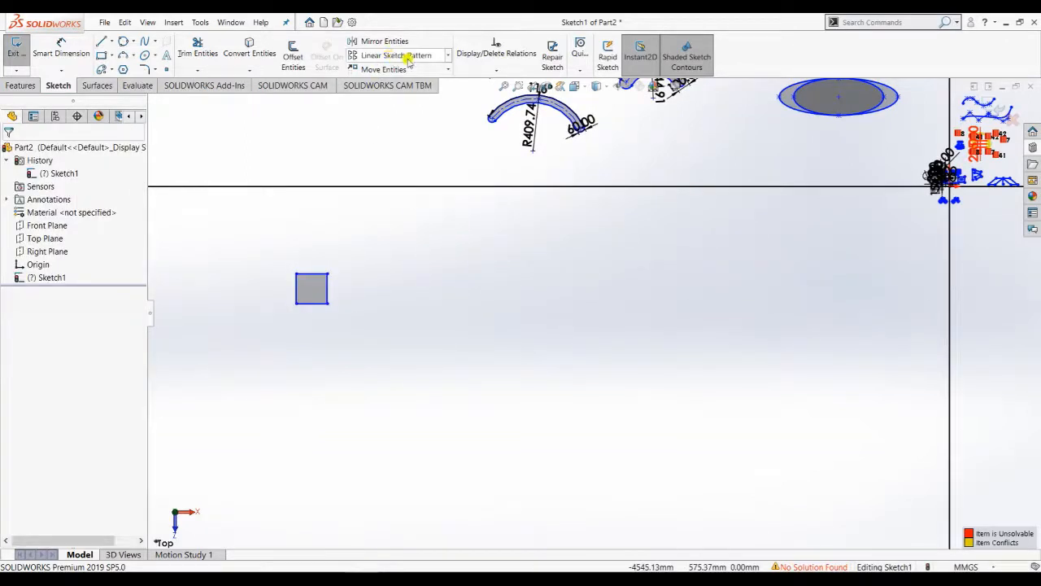
- Start a Linear Sketch Pattern of the small square along the X-axis with 300 mm spacing
left_click(407, 57)
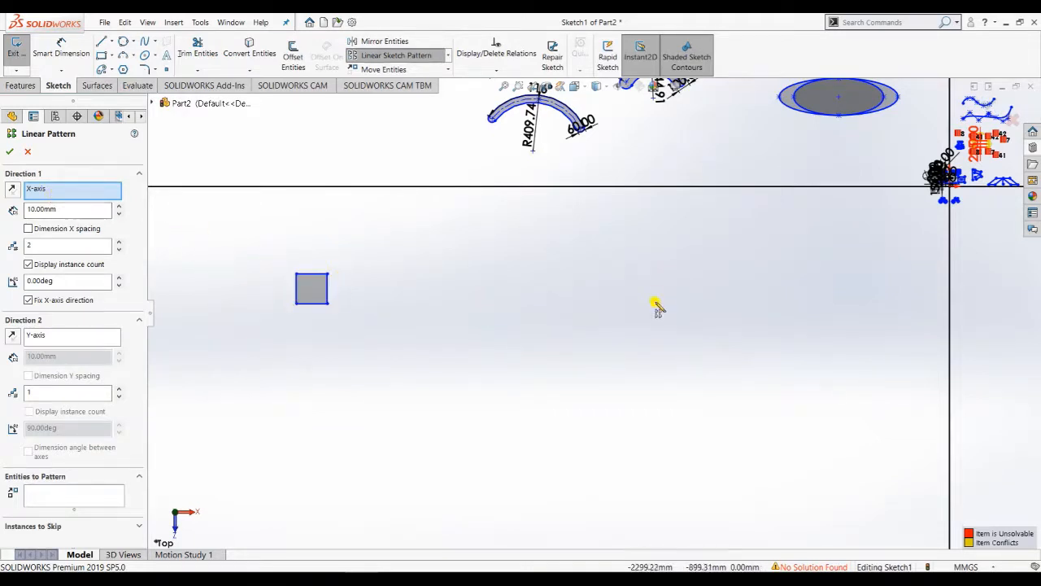
left_click(310, 285)
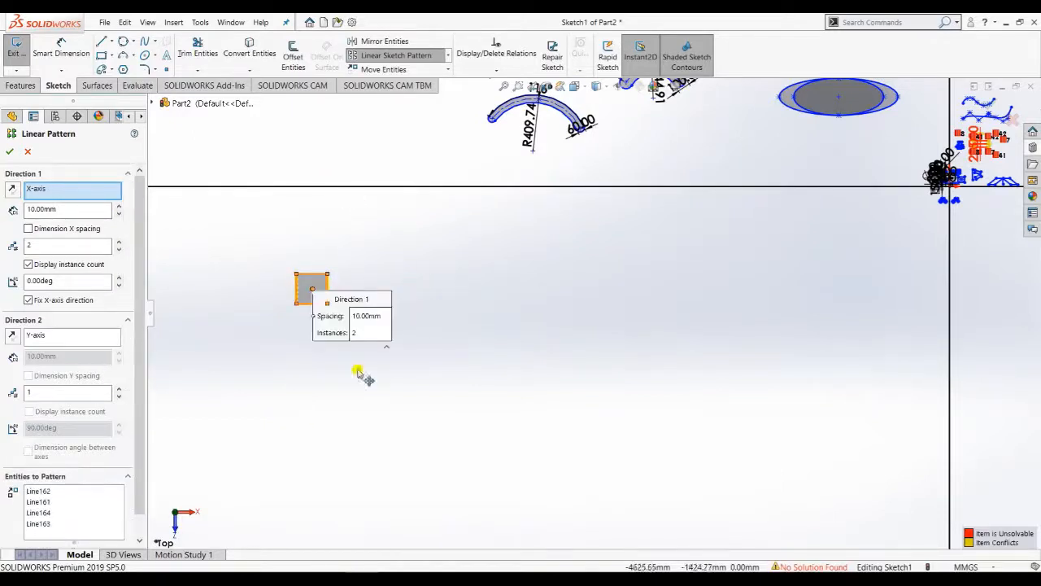
left_click(121, 208)
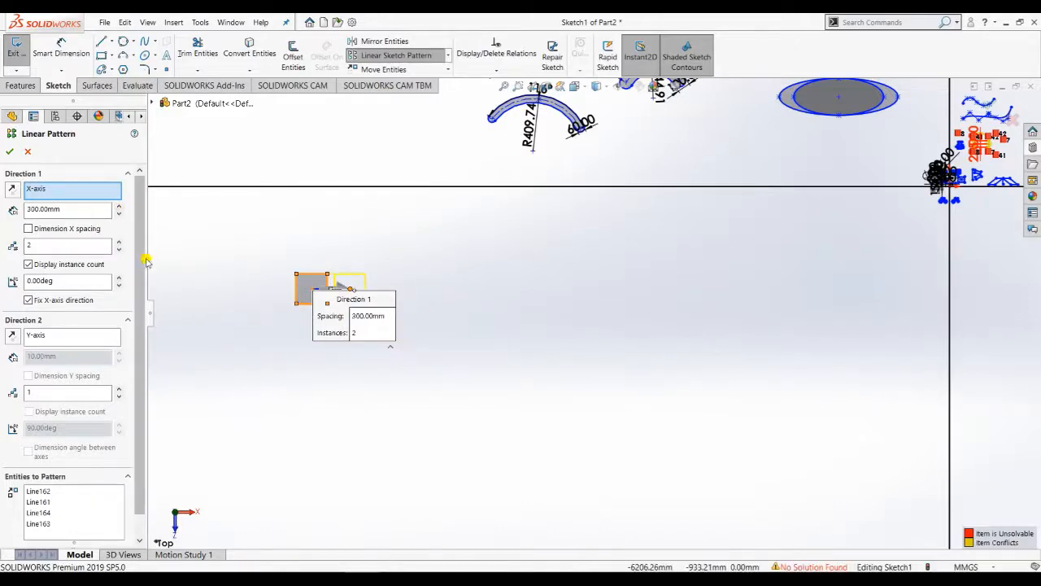
- Raise the number of instances in Direction 1 of the square's pattern to 10
left_click(120, 242)
left_click(120, 242)
left_click(120, 241)
left_click(120, 242)
left_click(120, 242)
left_click(120, 242)
left_click(120, 242)
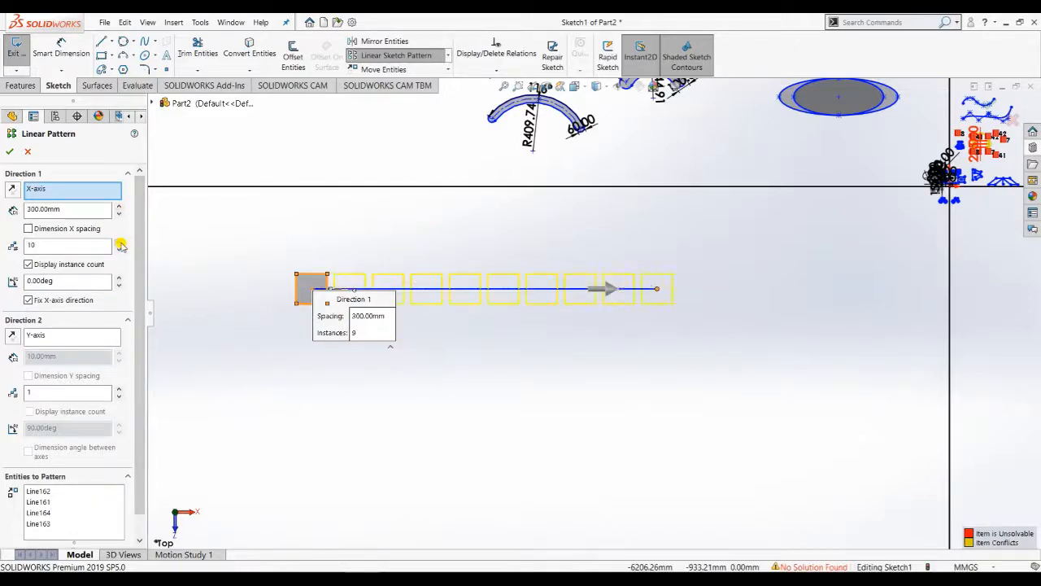
left_click(120, 242)
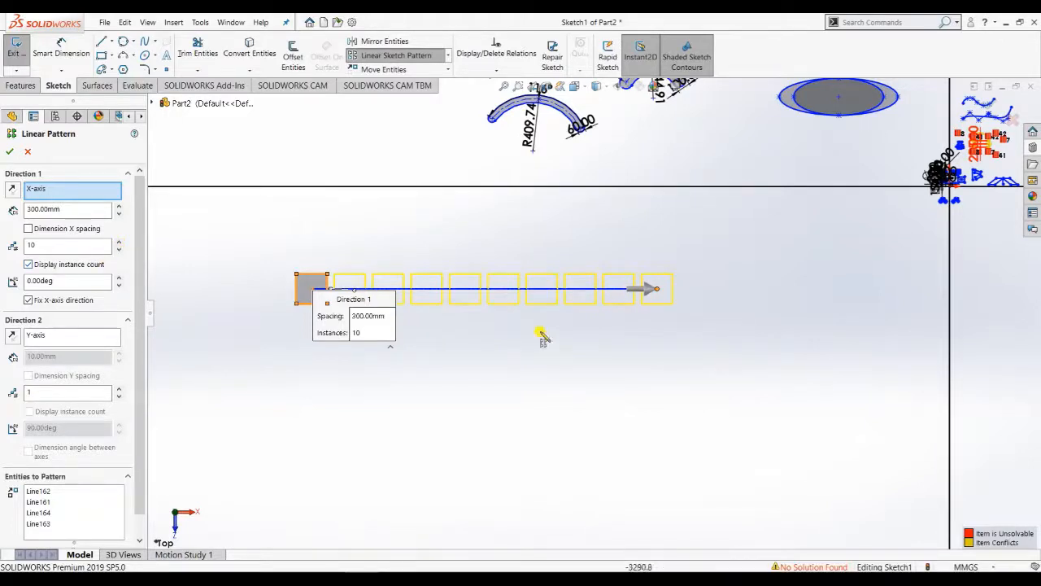
- Lower the Direction 1 instance count to 1 and try to go below it
left_click(120, 253)
left_click(119, 253)
left_click(120, 253)
left_click(120, 253)
left_click(120, 253)
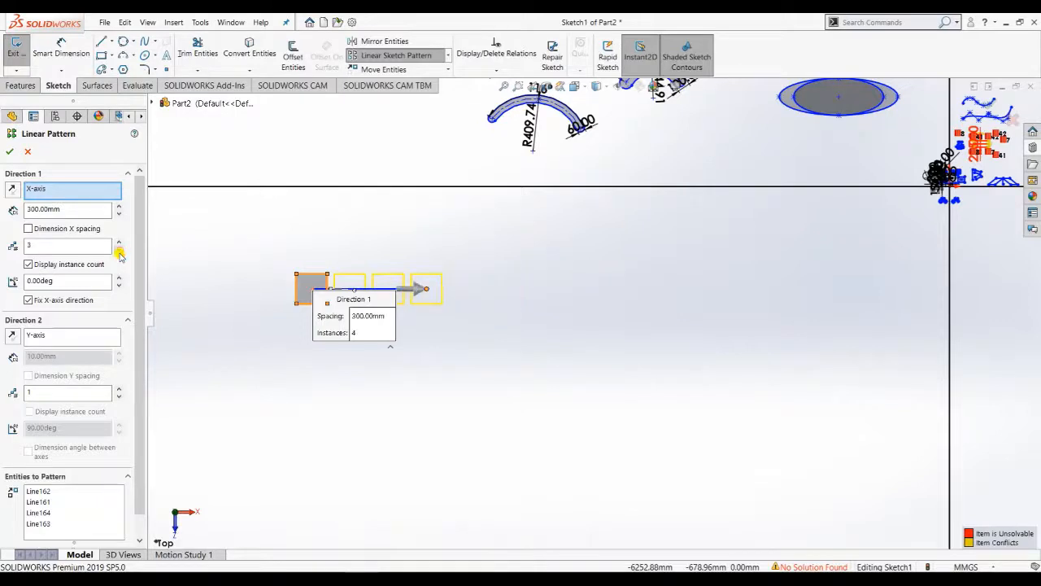
left_click(120, 253)
left_click(119, 253)
left_click(119, 253)
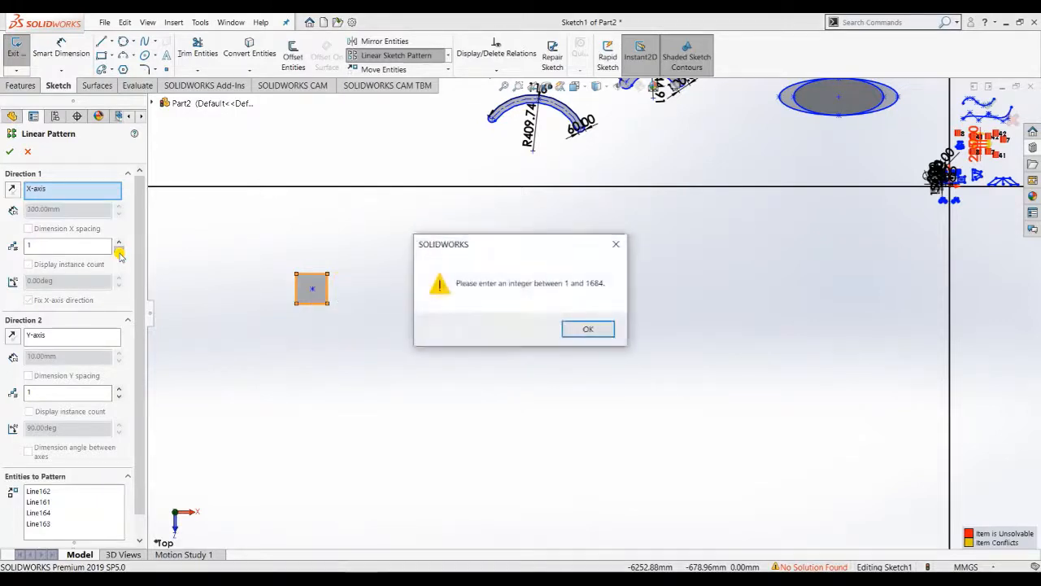
left_click(598, 328)
- Set the number of squares along the X-axis to 8
left_click(119, 242)
left_click(120, 242)
left_click(120, 242)
left_click(120, 242)
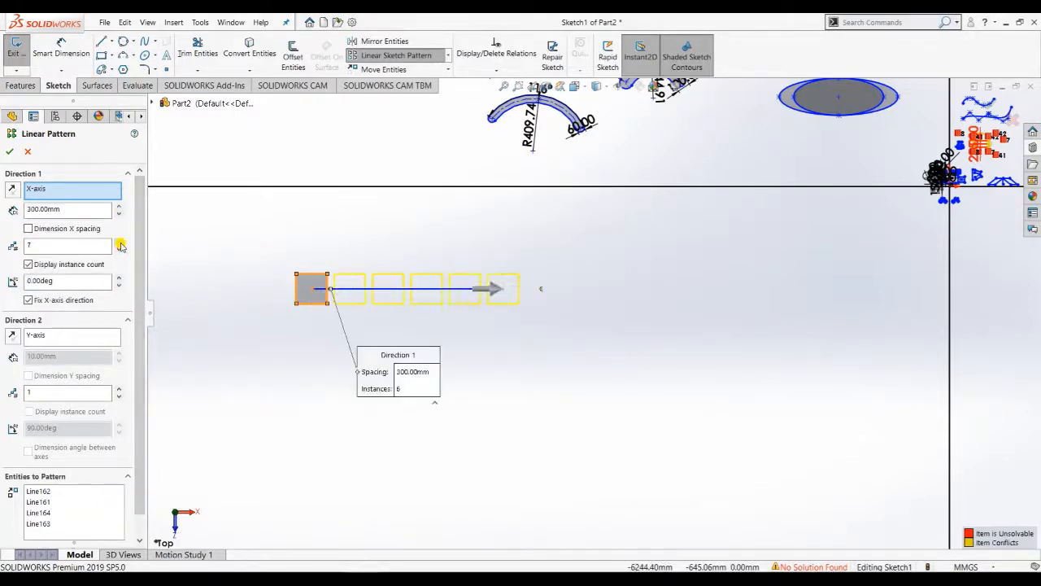
left_click(119, 242)
left_click(120, 242)
left_click(120, 242)
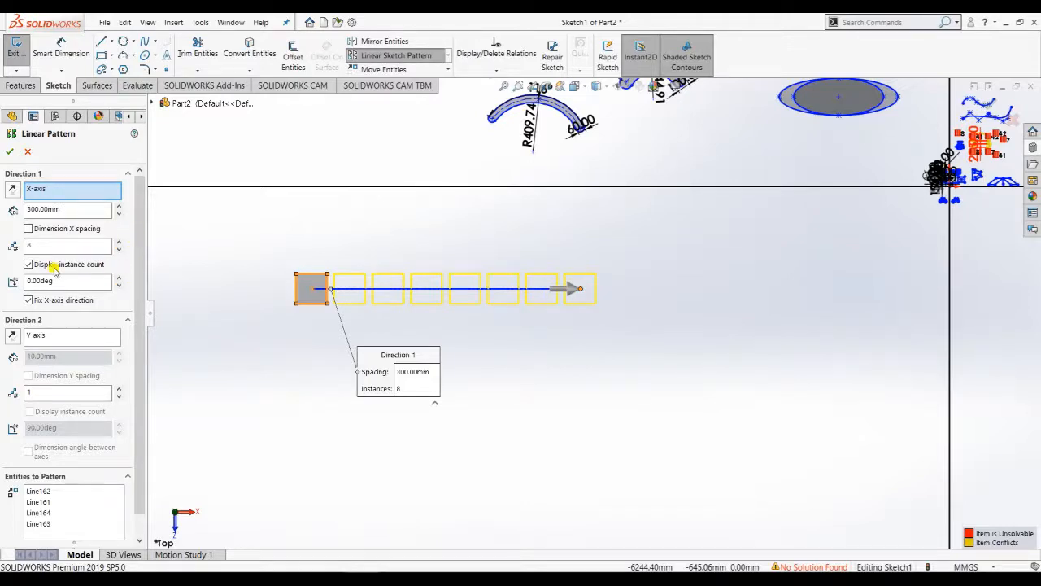
- Add a second pattern row along the Y-axis, using 2 instances and 500 mm spacing
left_click(119, 389)
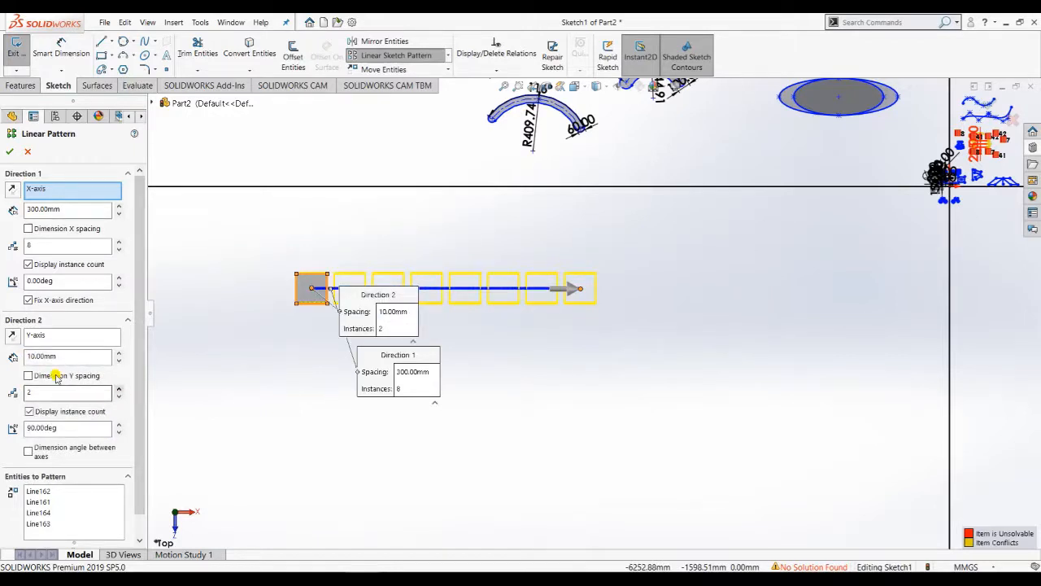
left_click_drag(58, 355, 4, 352)
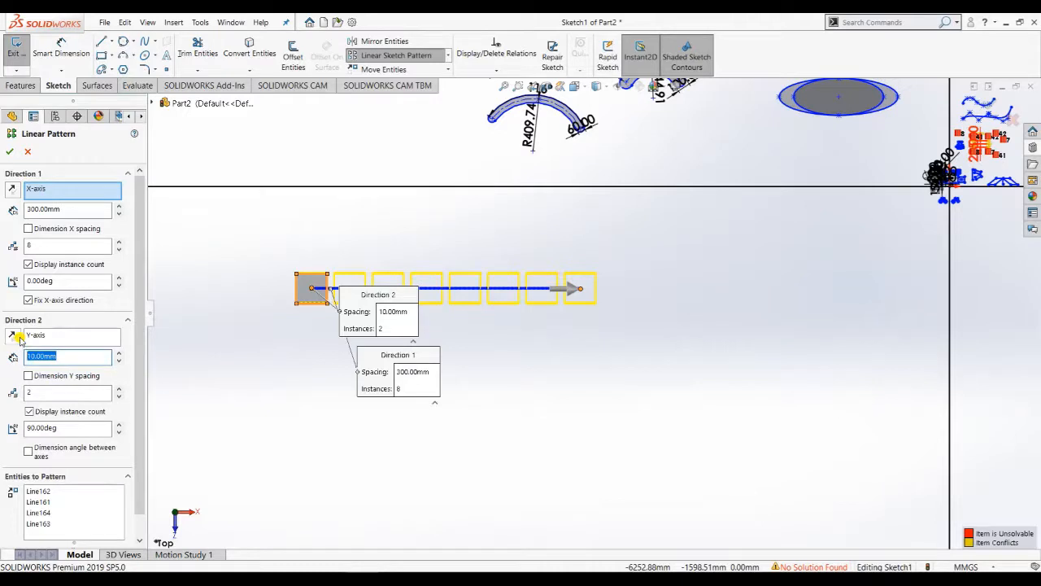
type("500")
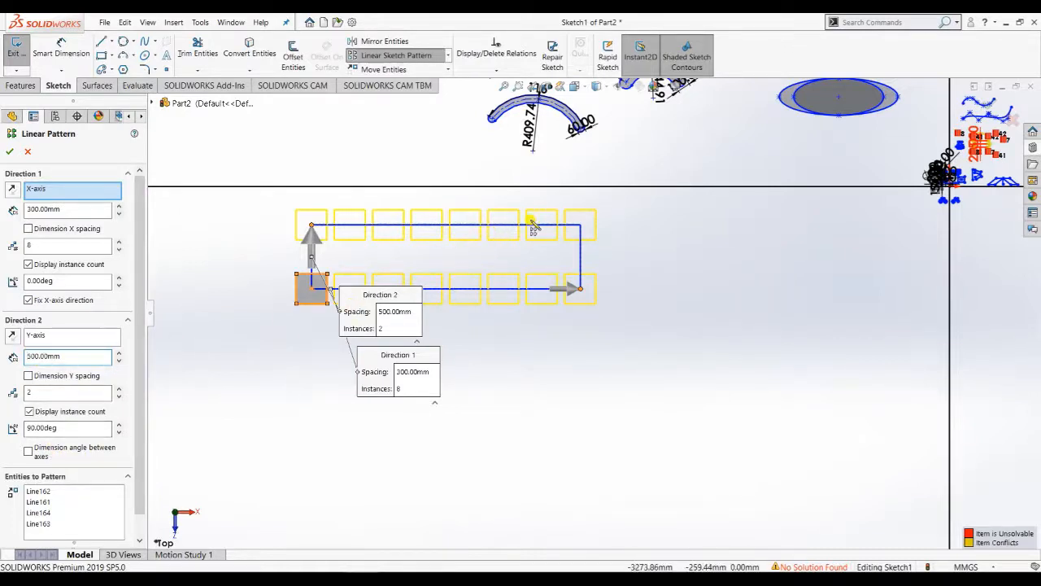
- Turn on Dimension Y spacing for Direction 2, keeping the instance count displayed for Direction 1
left_click(29, 264)
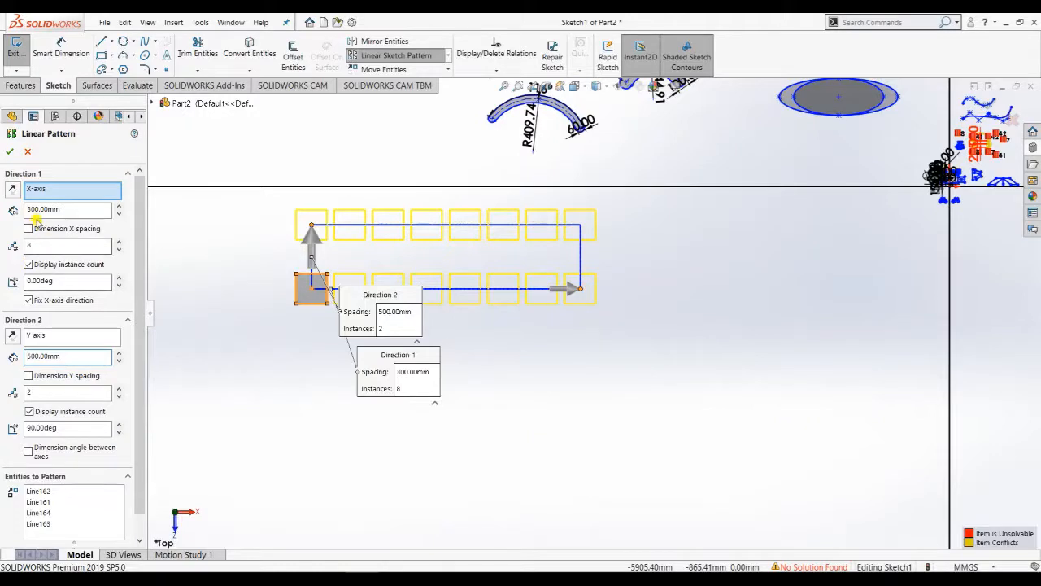
left_click(28, 377)
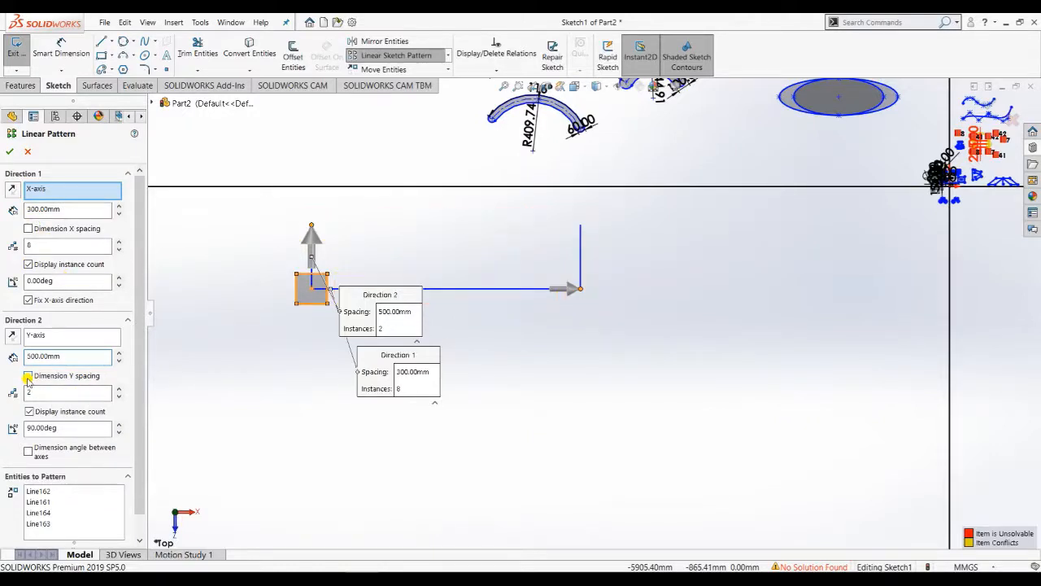
left_click(28, 377)
left_click(29, 377)
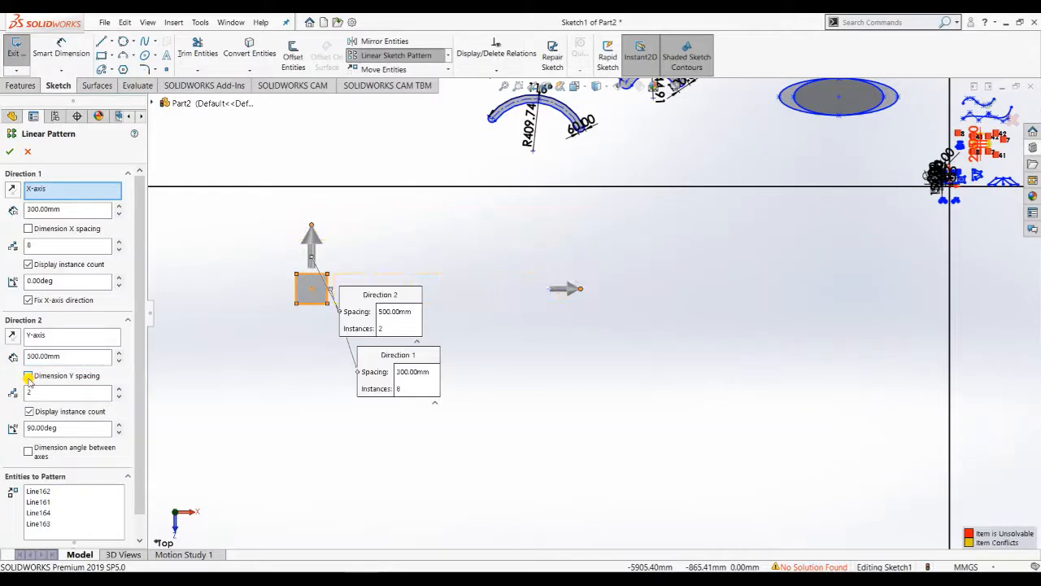
left_click(29, 378)
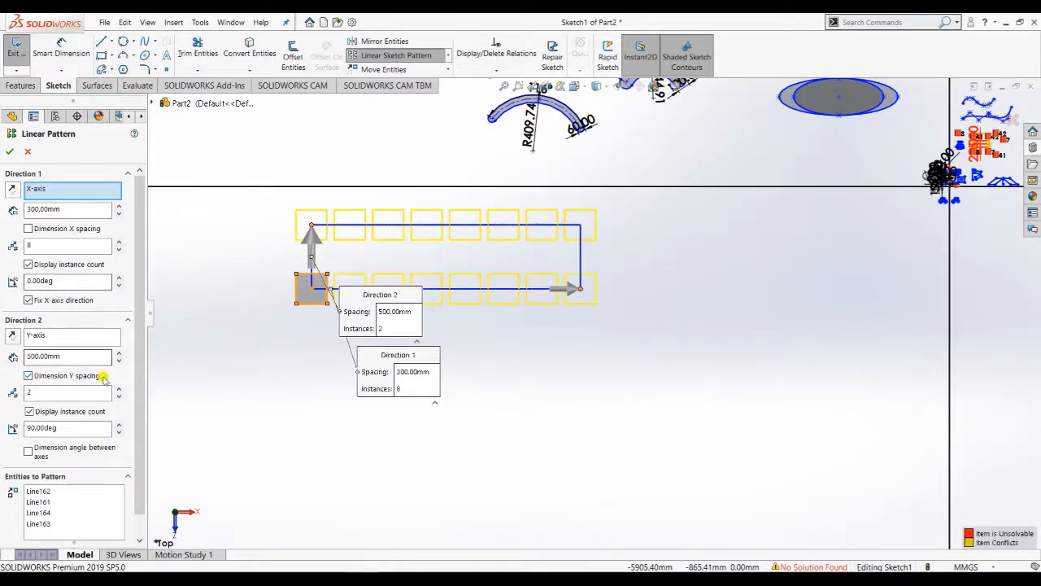
- Try reversing the Y-axis and X-axis pattern directions one after the other, restoring each
left_click(9, 337)
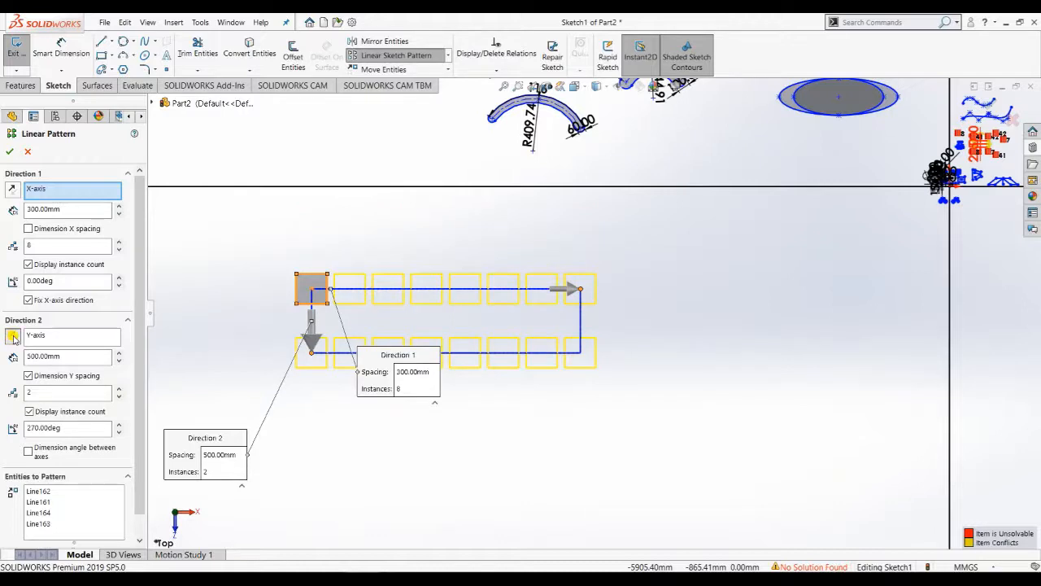
left_click(12, 339)
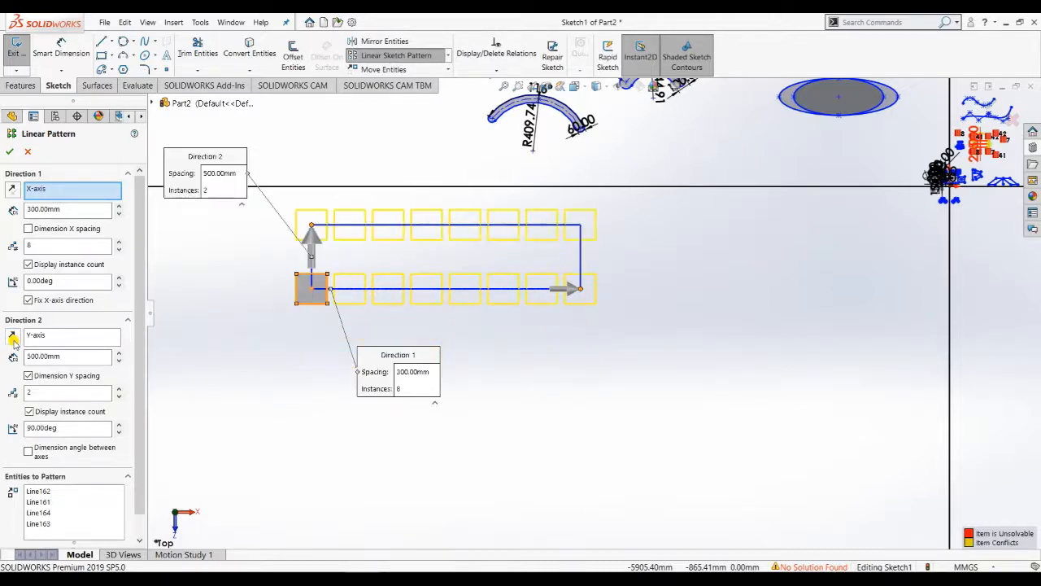
left_click(10, 191)
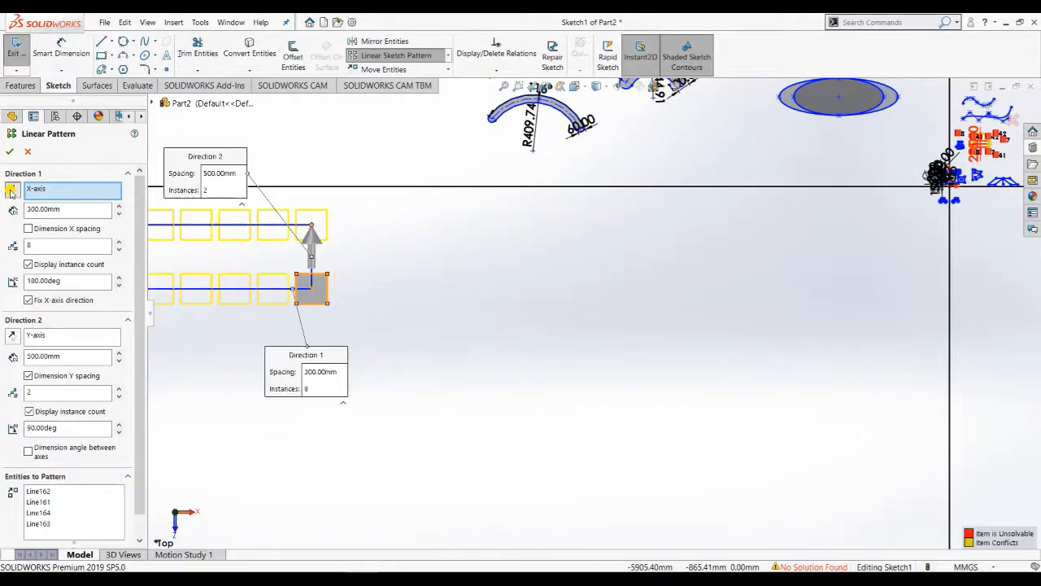
left_click(10, 190)
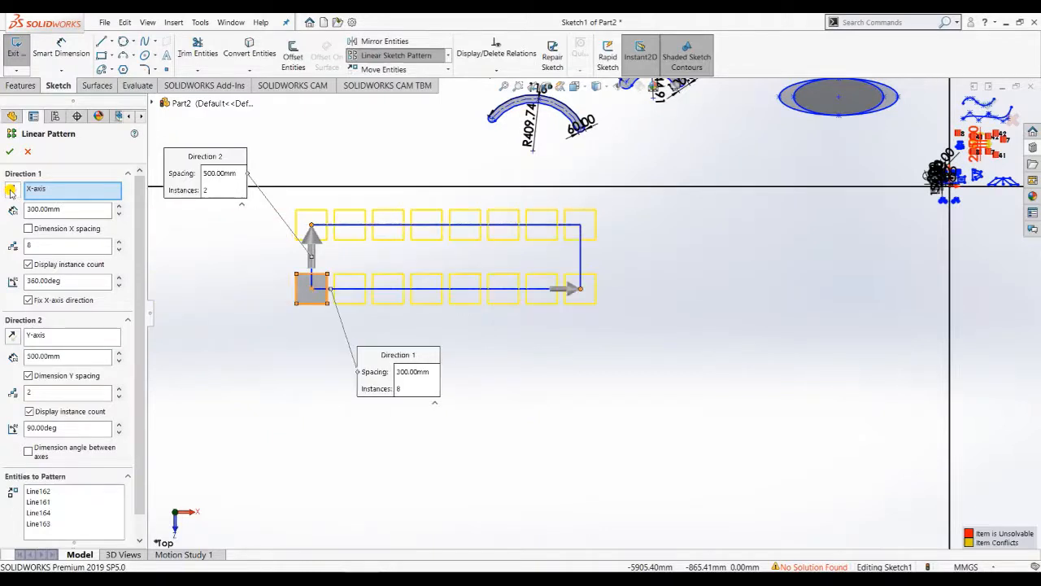
- Set Direction 2 to 6 instances, reverse it so the rows run downward from the square, and try to apply the pattern
left_click(117, 388)
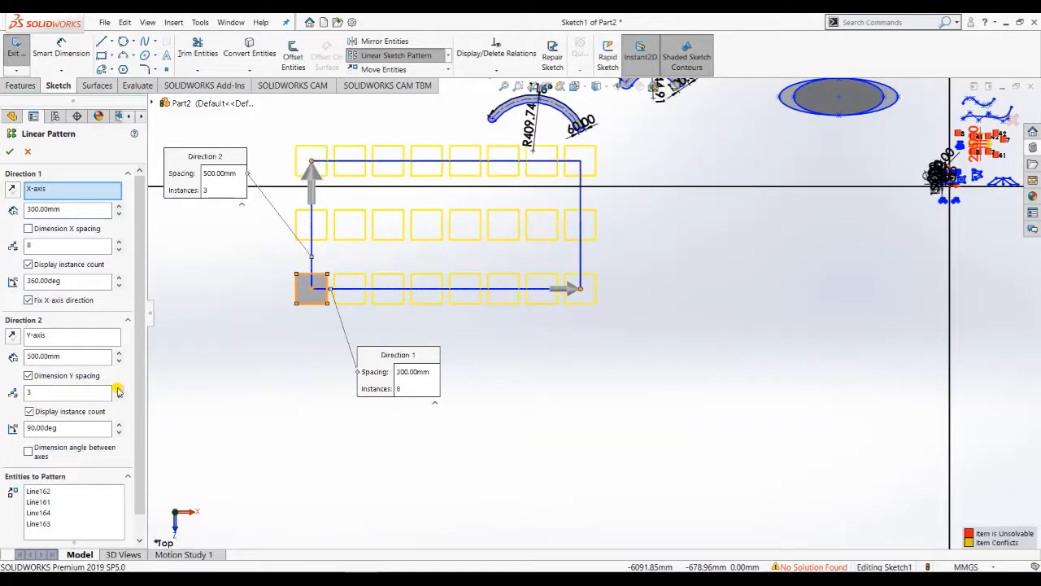
left_click(11, 334)
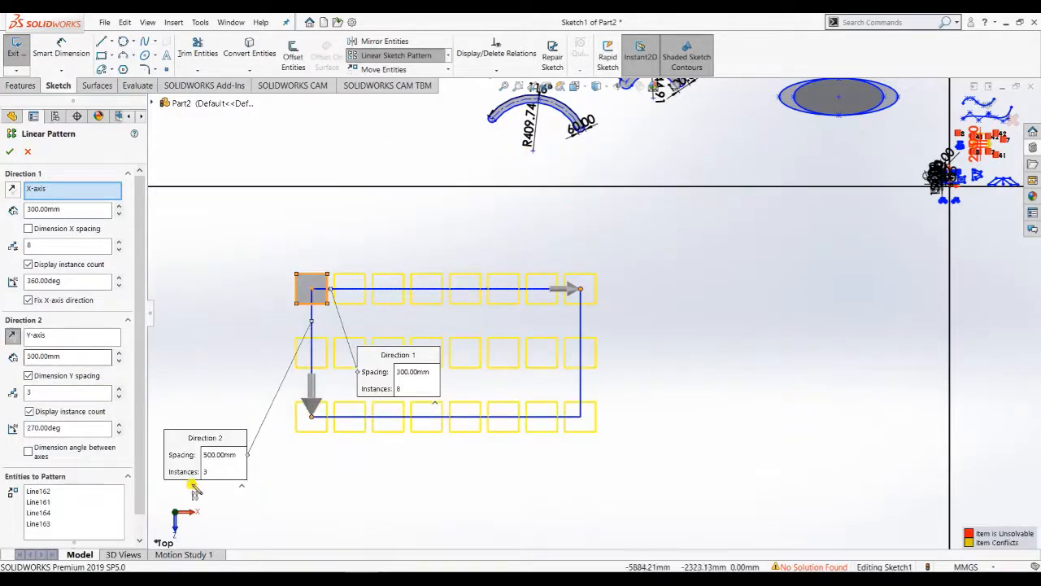
left_click(120, 390)
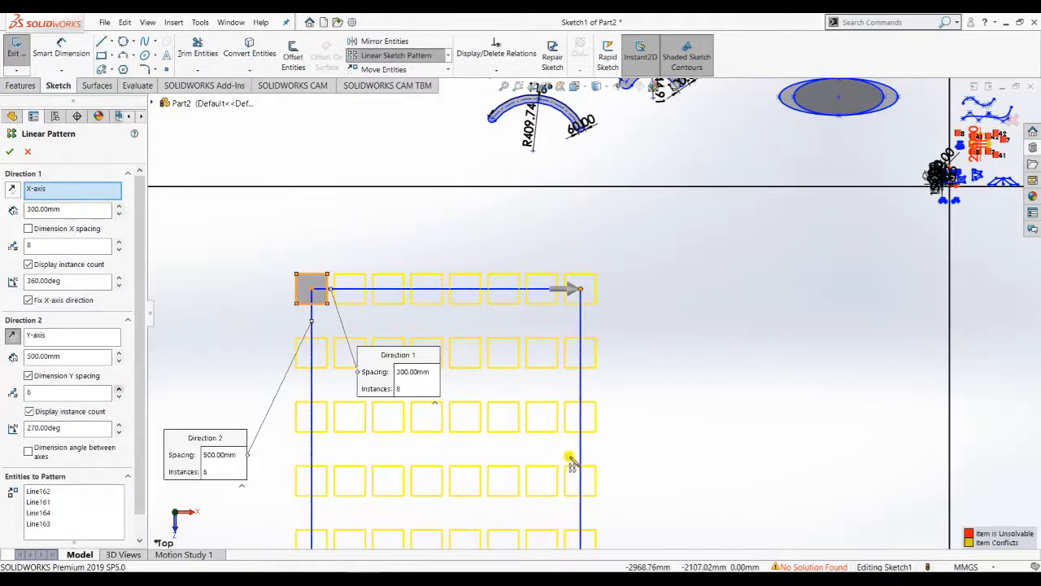
scroll(569, 458, "down", 1)
scroll(571, 441, "up", 2)
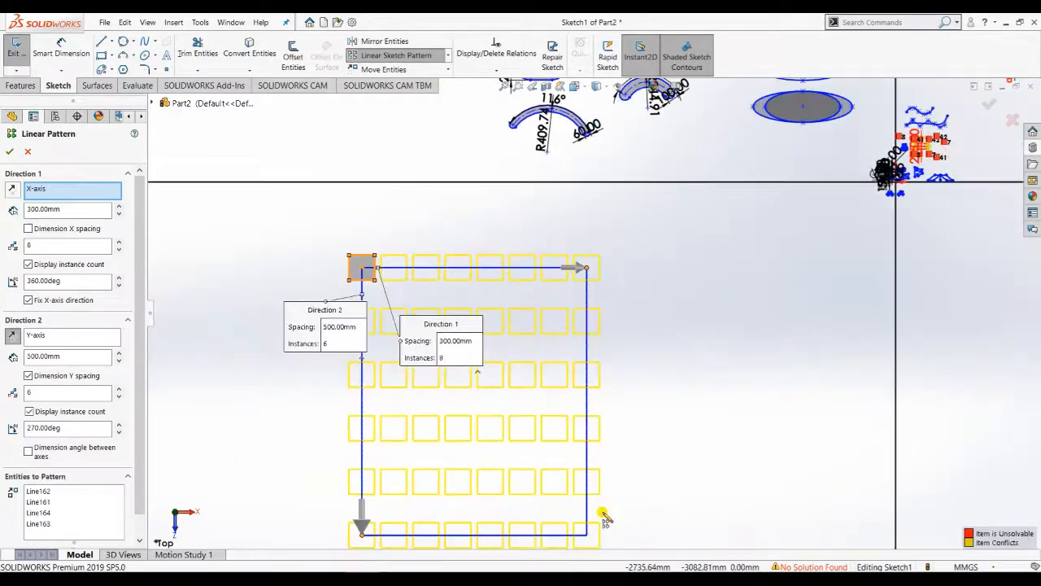
scroll(605, 516, "up", 1)
scroll(605, 485, "down", 1)
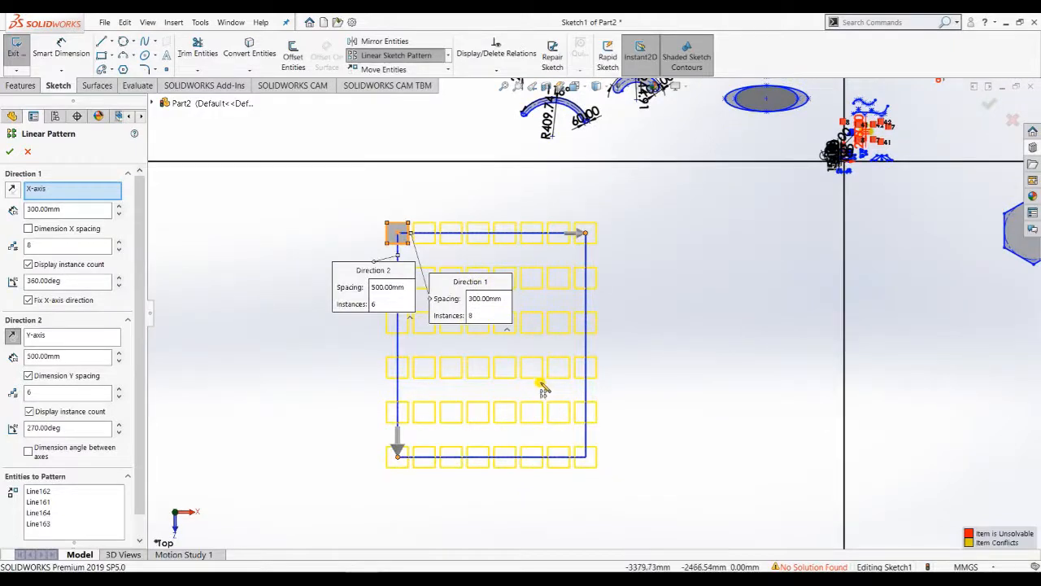
left_click(8, 153)
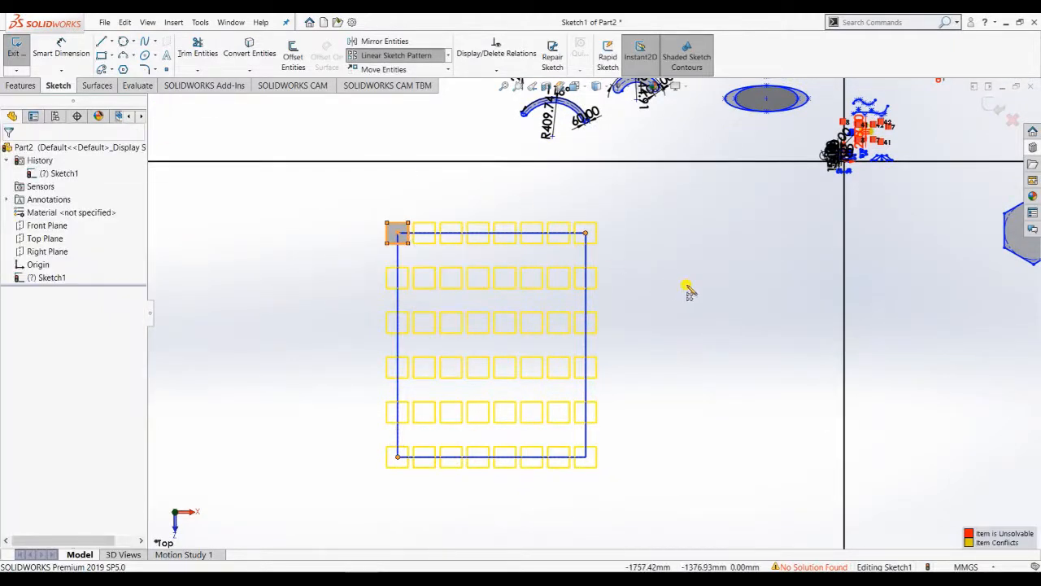
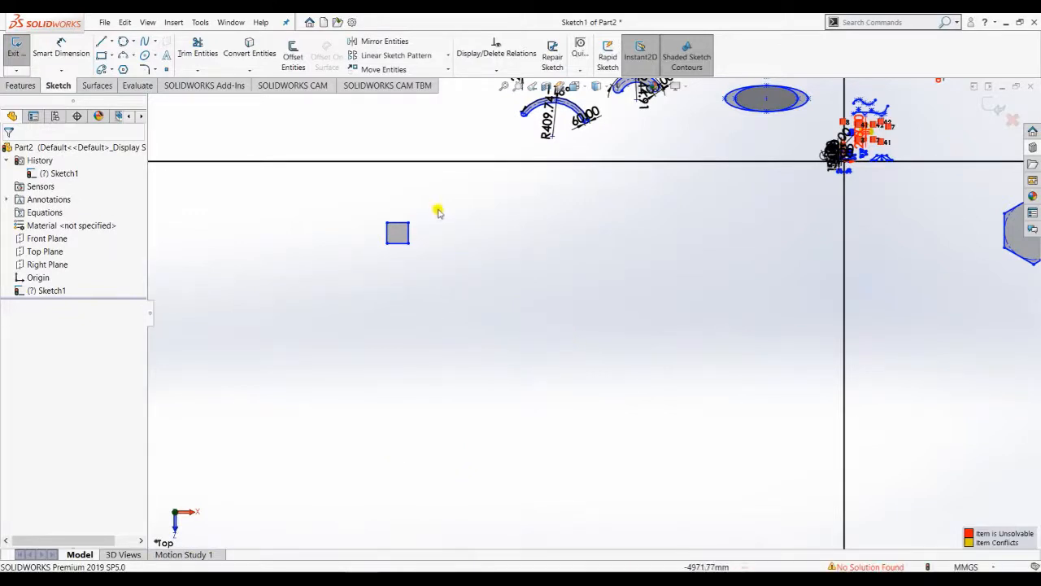
- Start a Linear Sketch Pattern of the small square along the X-axis with 300 mm spacing and 8 instances
left_click(404, 57)
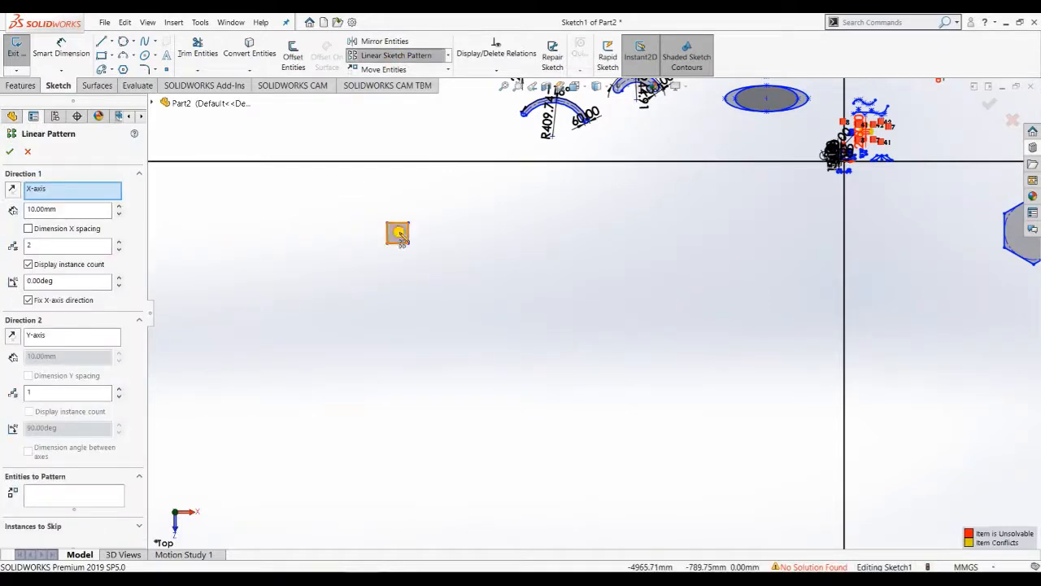
left_click(398, 234)
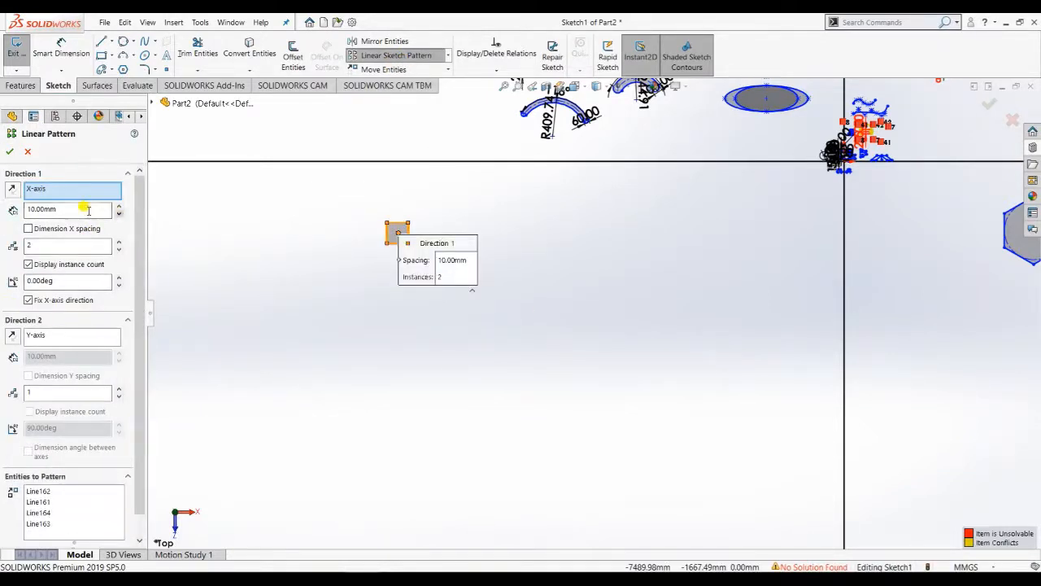
left_click_drag(89, 209, 2, 206)
key("Return")
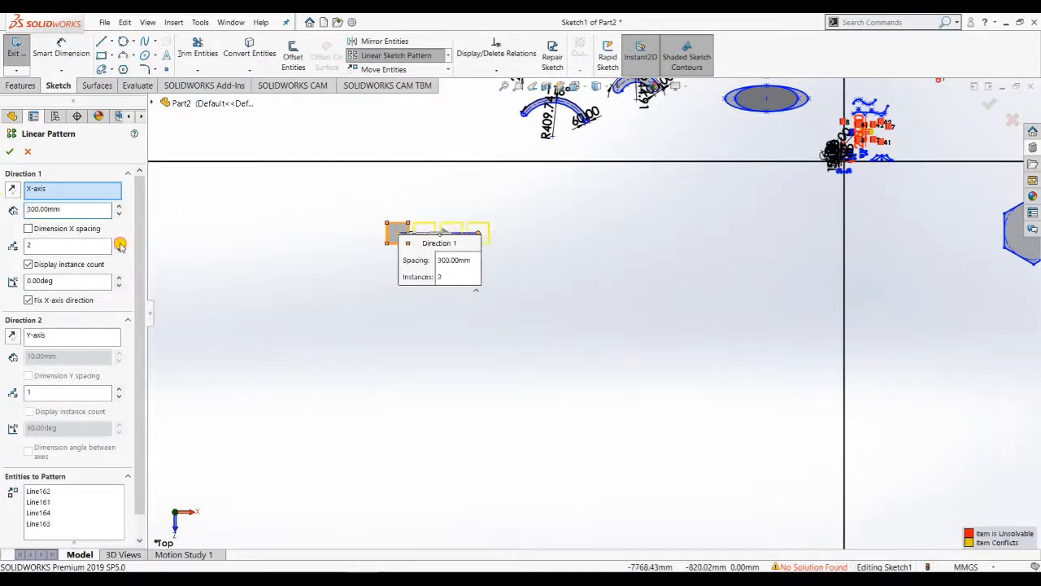
left_click(119, 243)
left_click(120, 243)
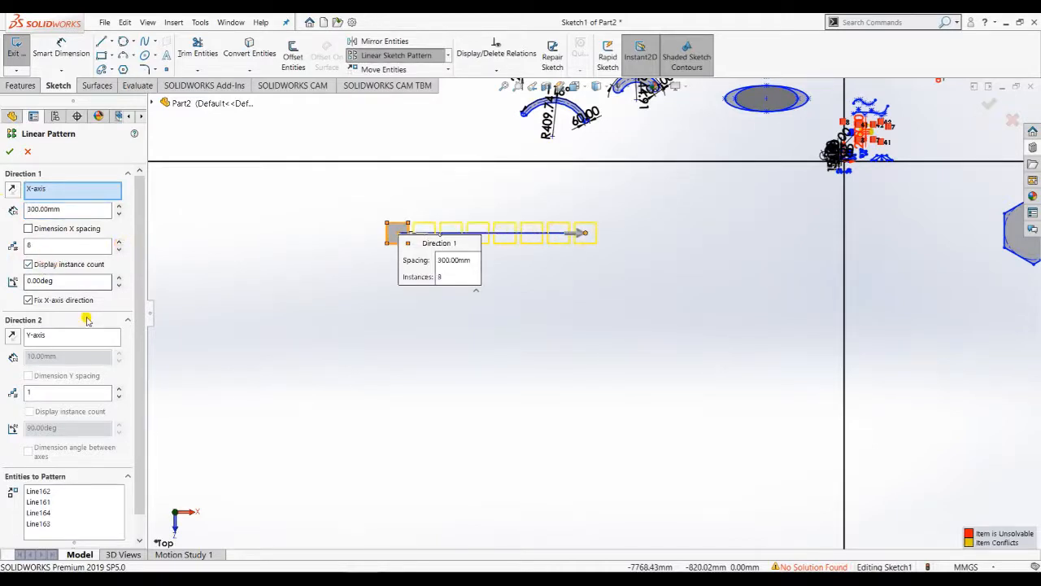
- Set Direction 2 to 5 instances at 400 mm spacing, reverse it so the rows run downward, and apply the pattern
left_click(120, 389)
left_click(120, 389)
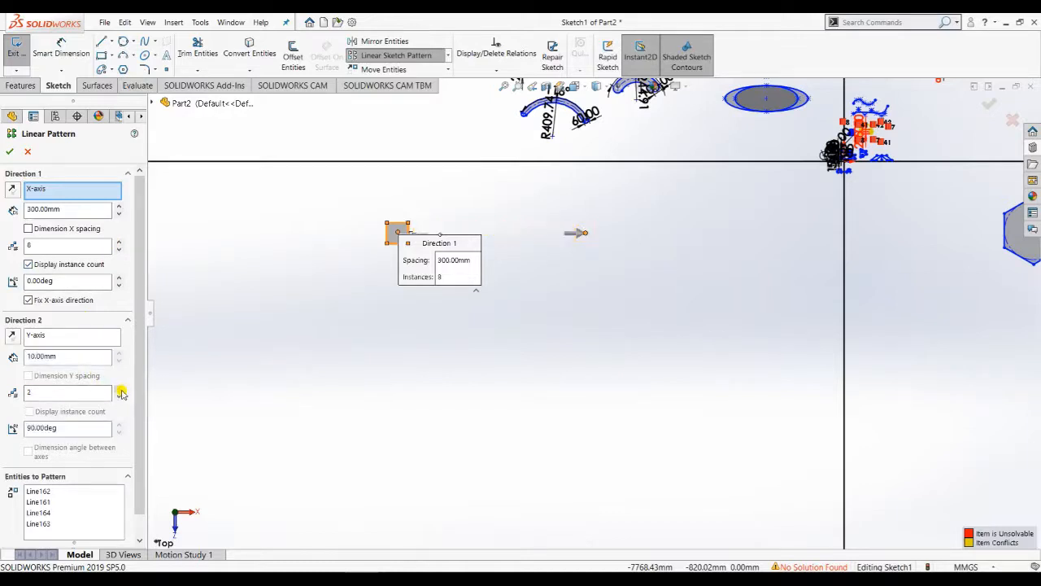
left_click(120, 389)
left_click(120, 389)
double_click(73, 356)
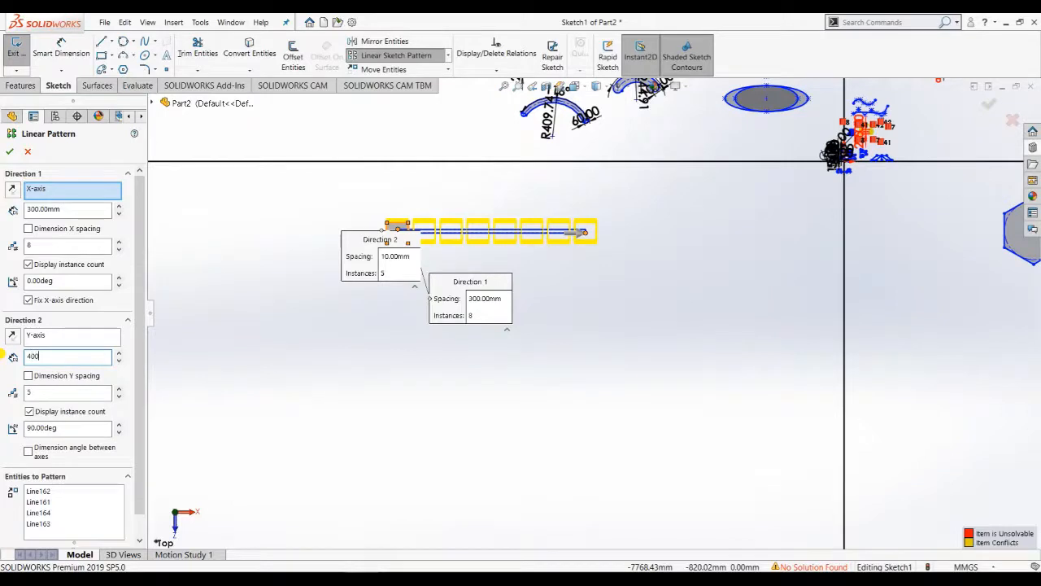
key("Return")
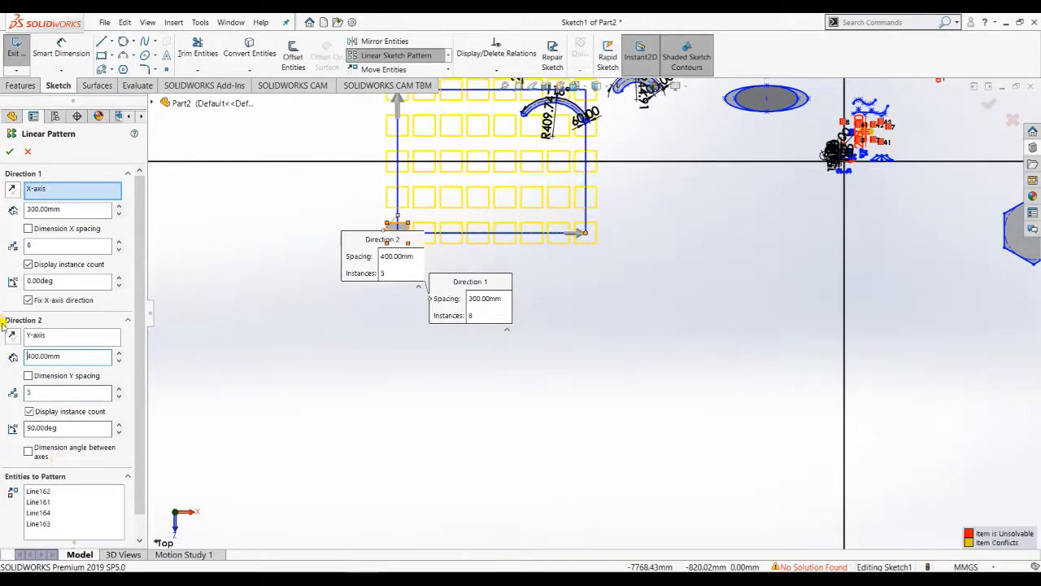
left_click(13, 334)
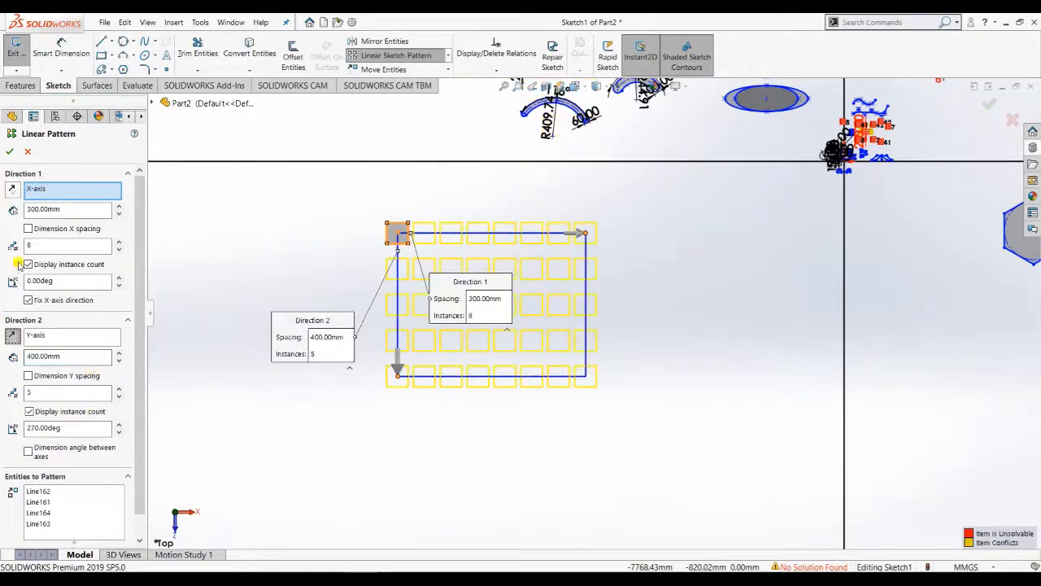
left_click(10, 152)
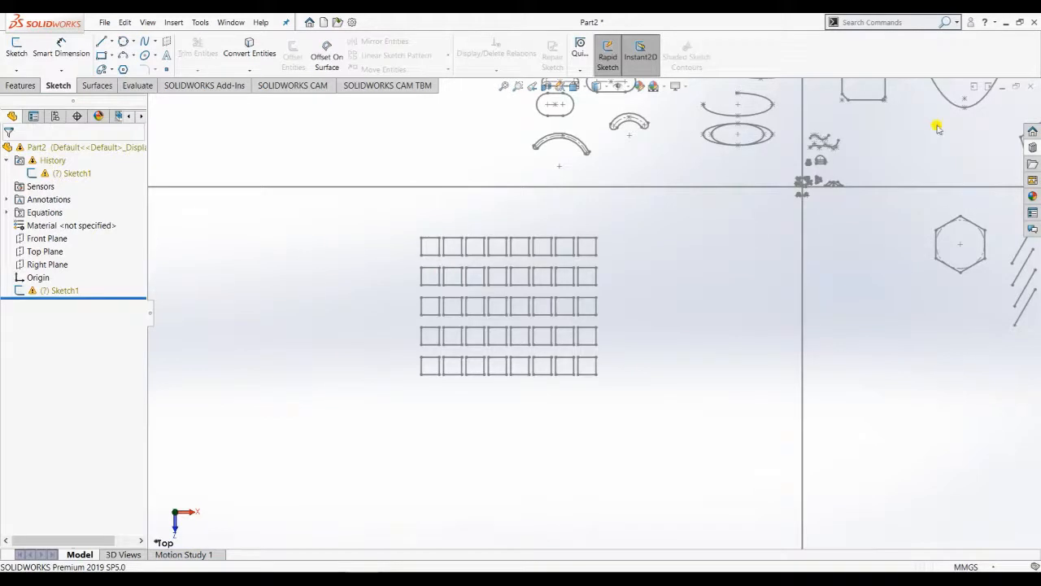
- Reopen Sketch1 for editing and undo the linear pattern and the small square
right_click(69, 288)
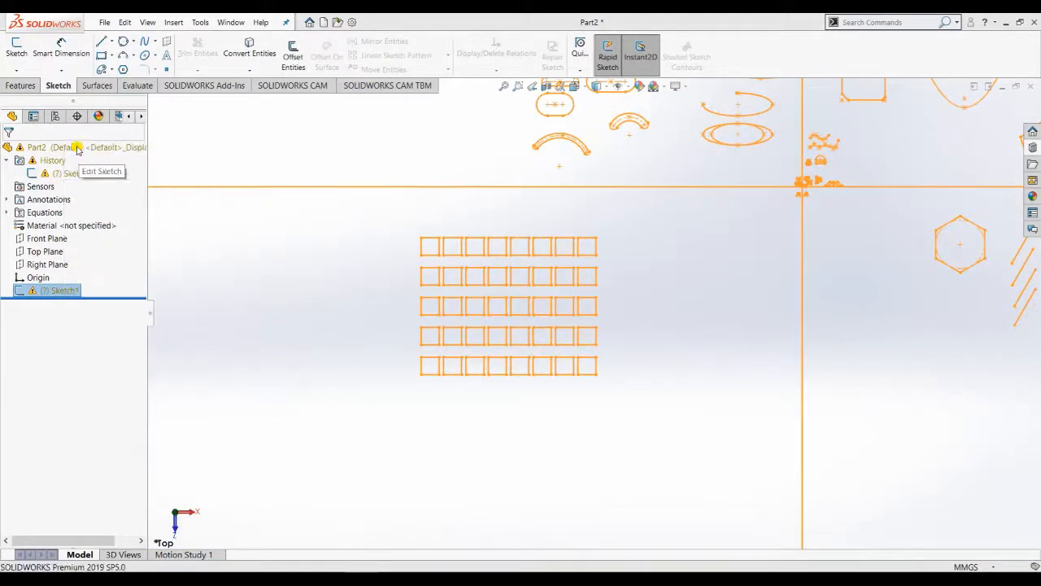
left_click(74, 148)
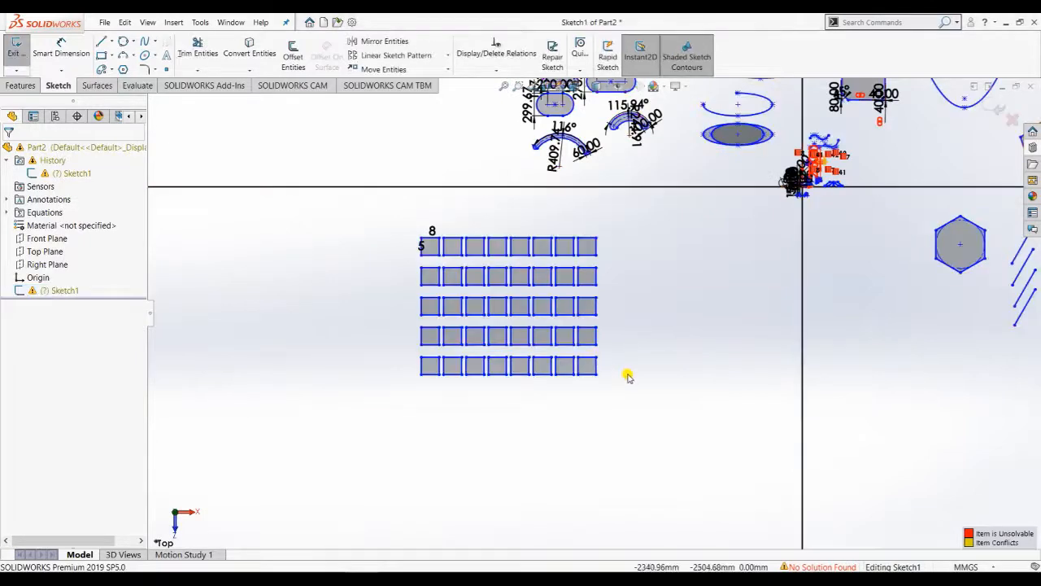
scroll(623, 370, "down", 3)
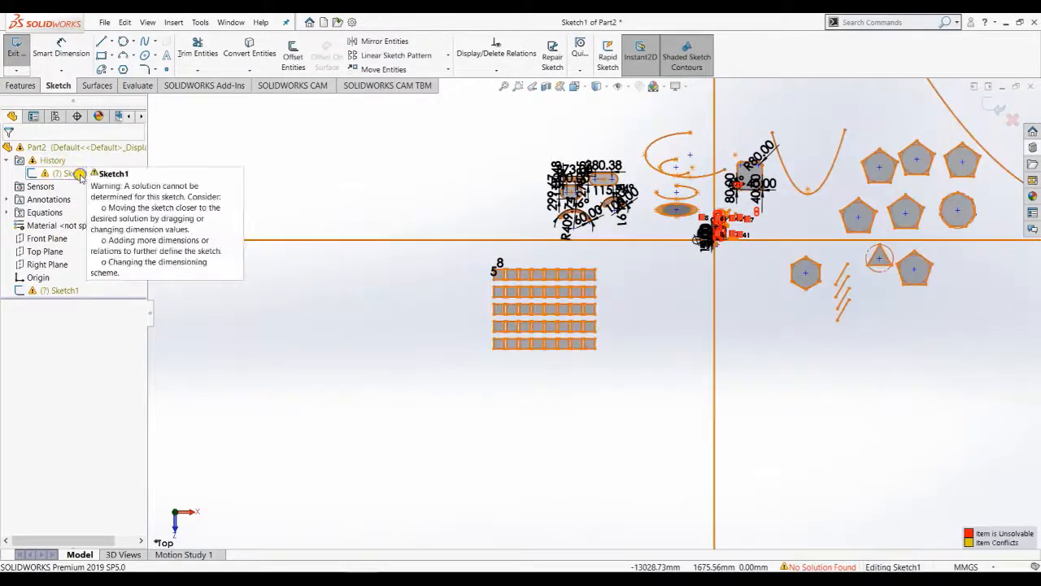
right_click(77, 173)
left_click(337, 306)
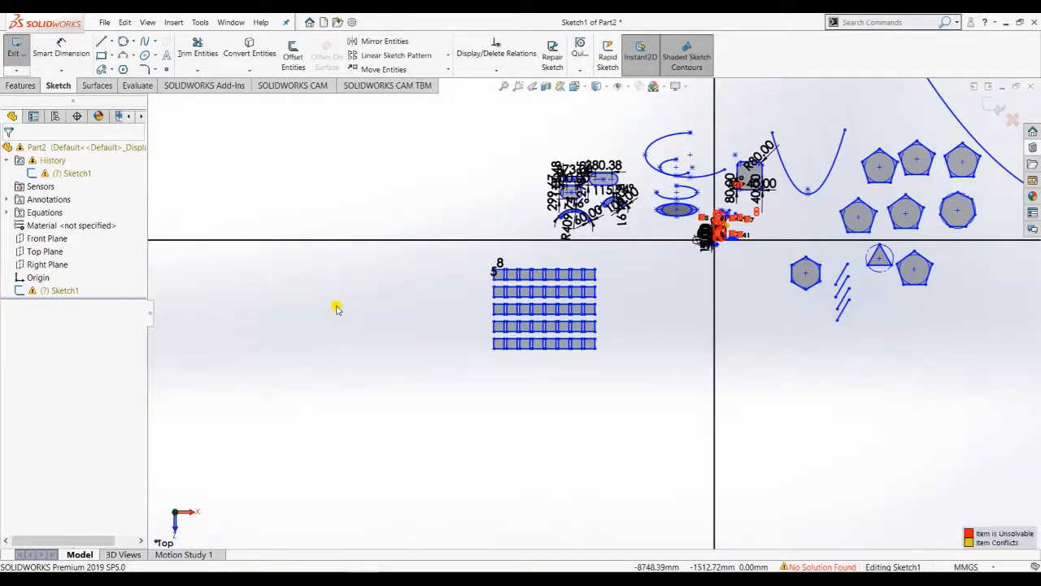
key("ctrl+z")
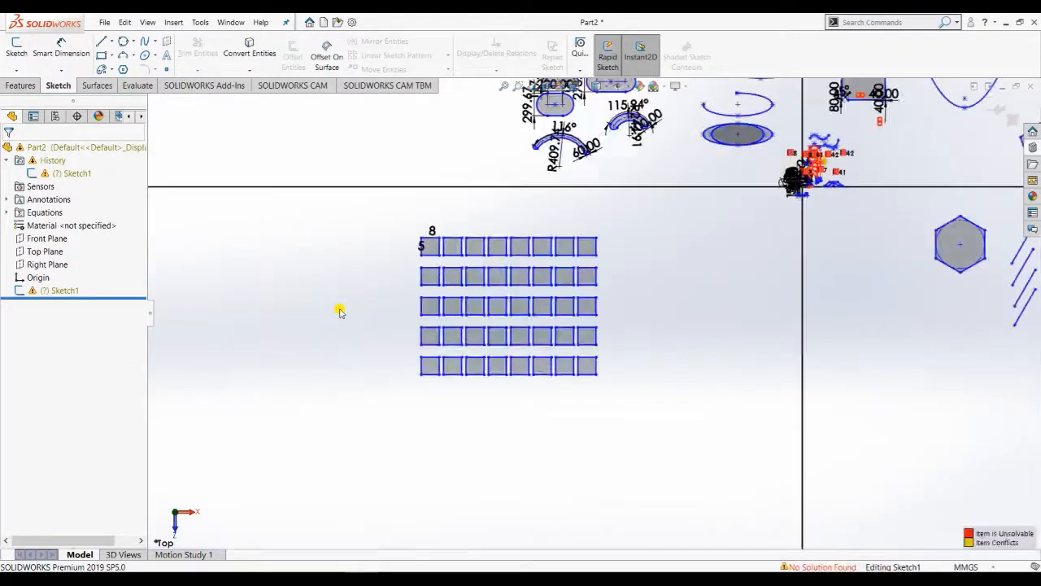
key("ctrl+z")
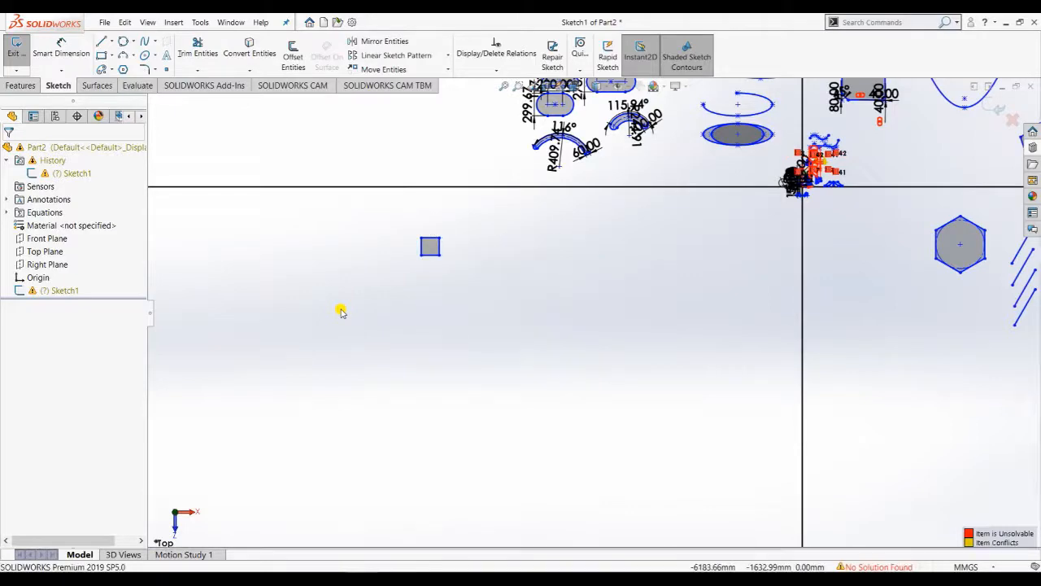
key("ctrl+z")
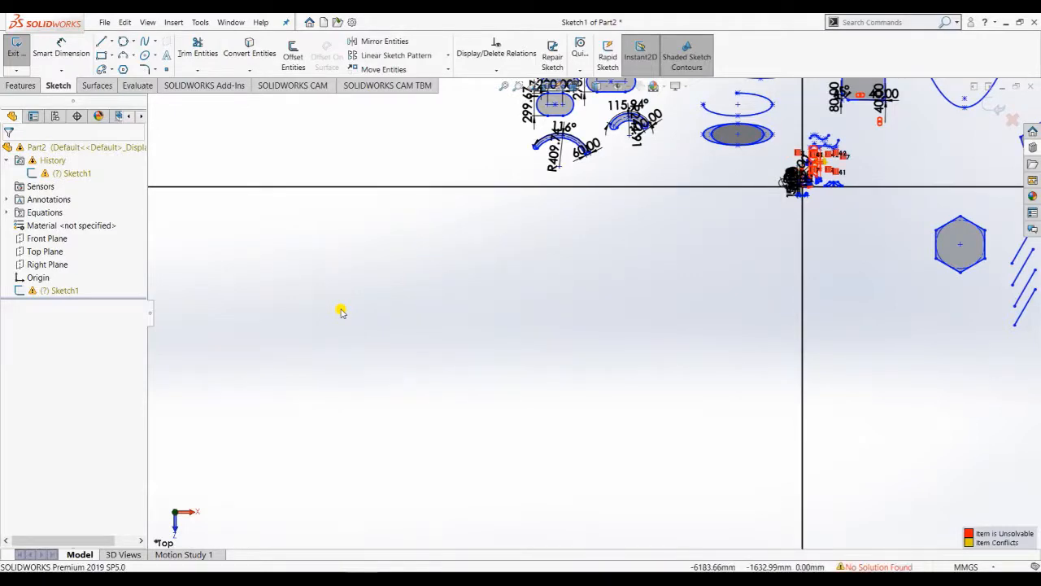
- Open SketchXpert for the sketch error, examine the conflicting red and yellow entities near the origin, and close it without repairing
scroll(744, 234, "up", 2)
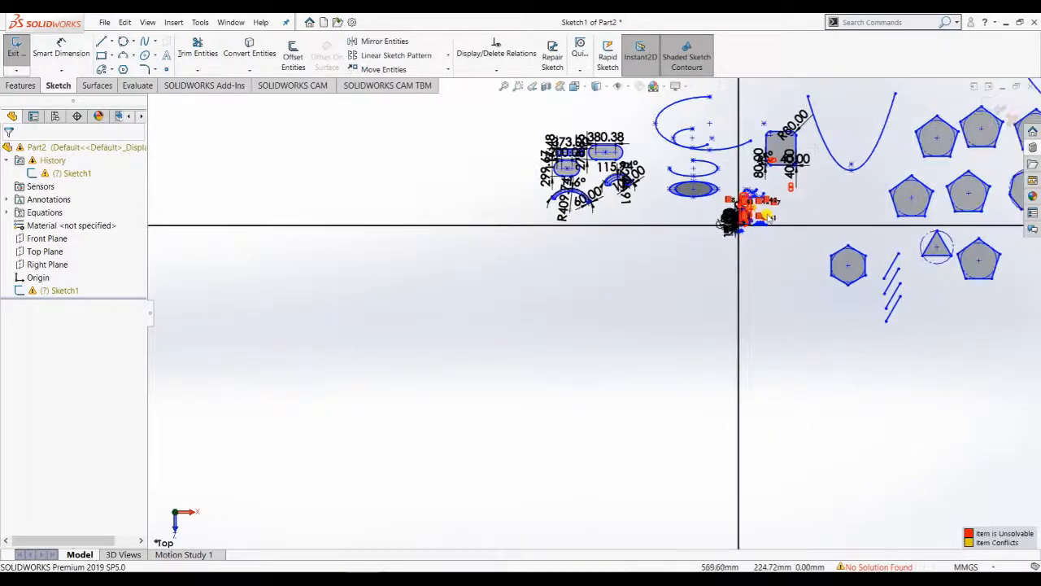
scroll(755, 217, "down", 3)
scroll(755, 218, "down", 2)
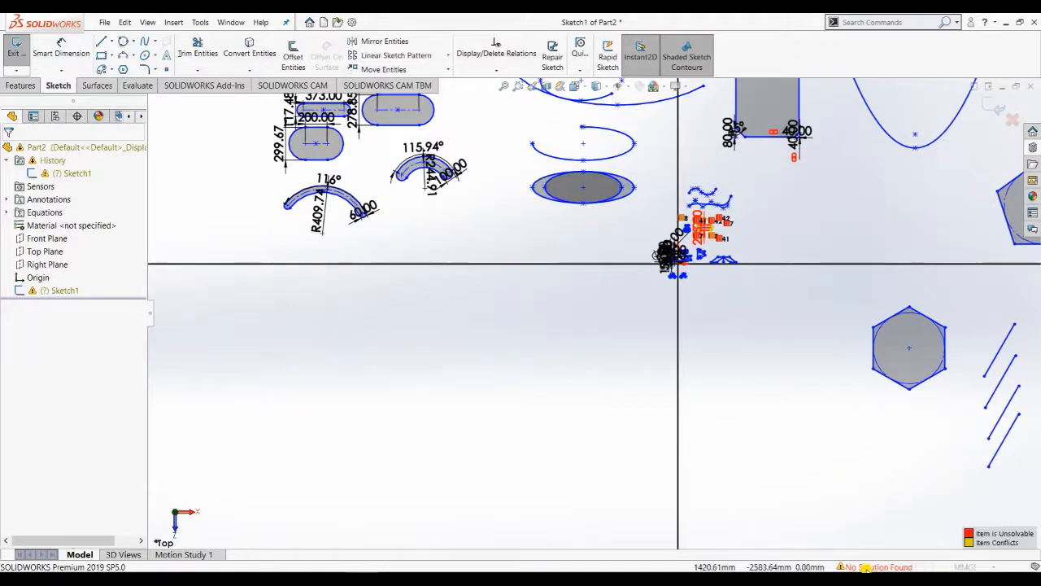
left_click(867, 568)
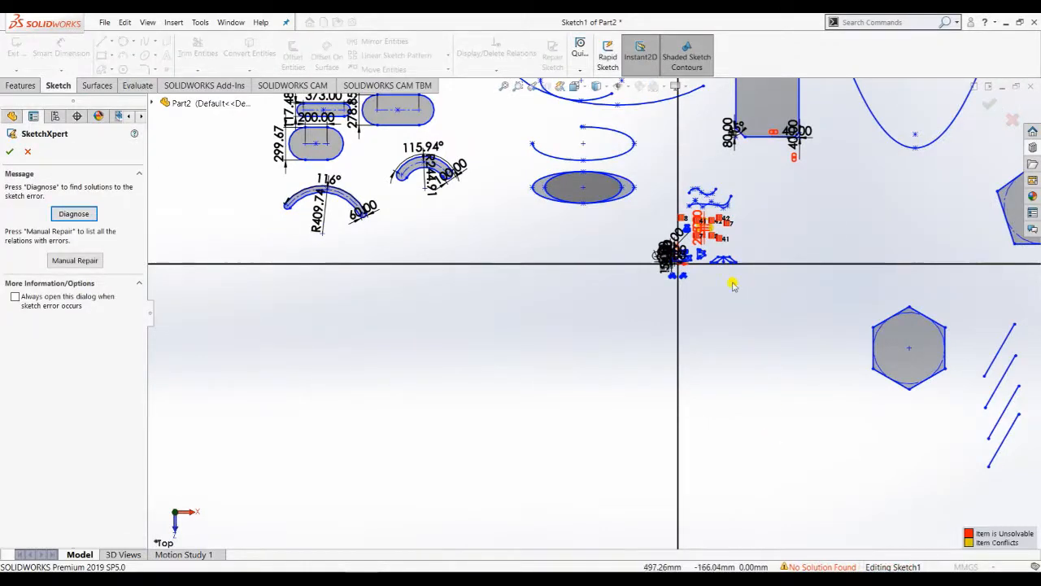
scroll(733, 286, "up", 2)
scroll(610, 258, "down", 4)
scroll(611, 258, "down", 1)
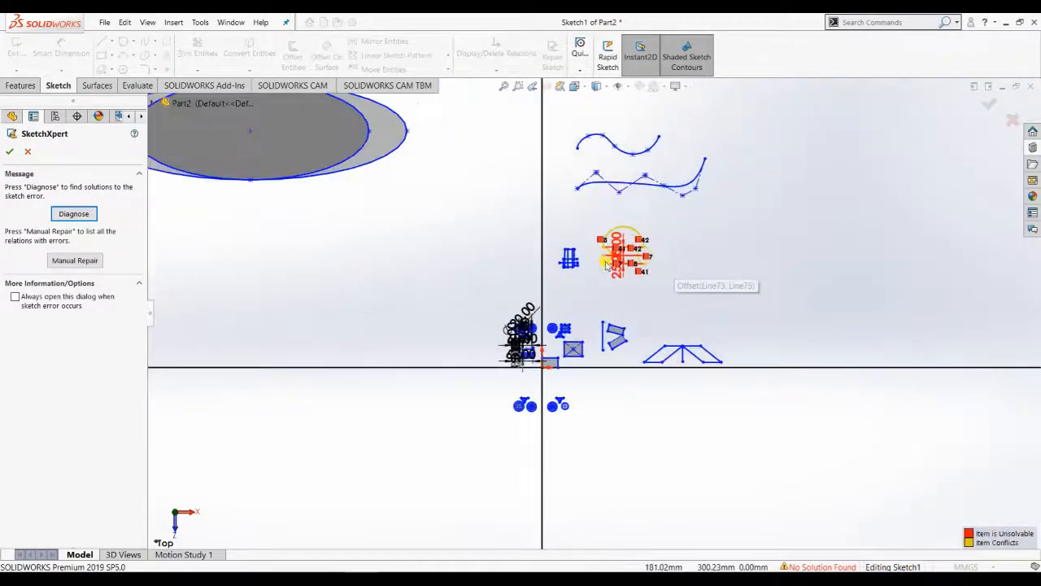
scroll(619, 267, "down", 4)
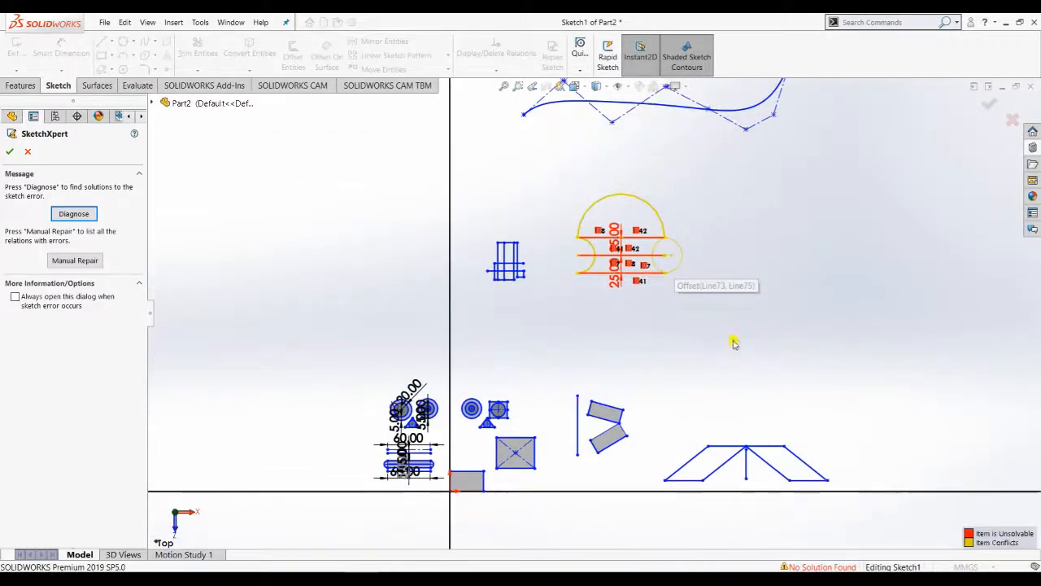
key("Escape")
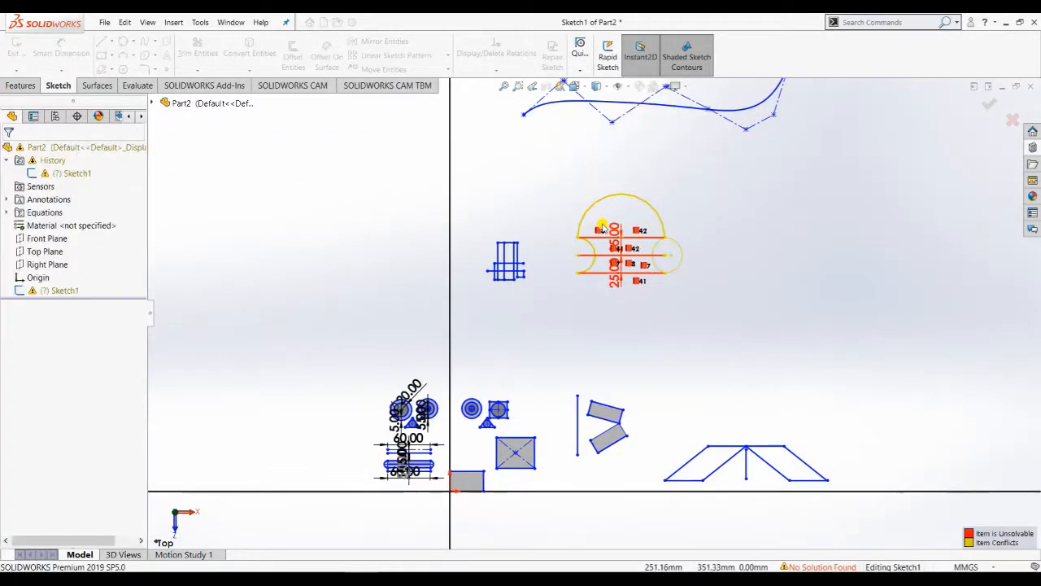
- Exit and reopen Sketch1, and delete the group of conflicting lines and arcs beneath the splines
right_click(58, 291)
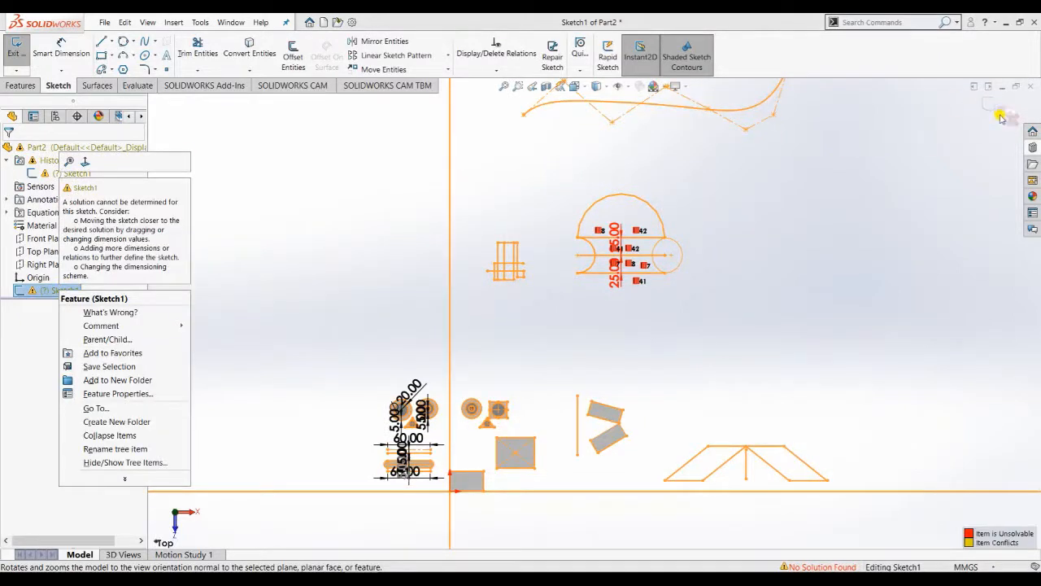
left_click(1001, 118)
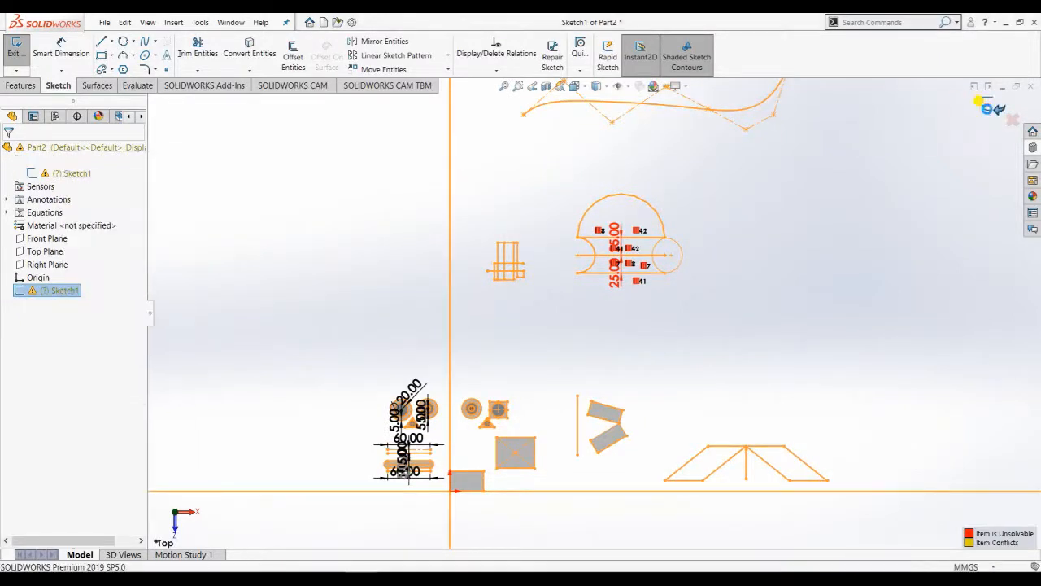
right_click(38, 290)
left_click(50, 145)
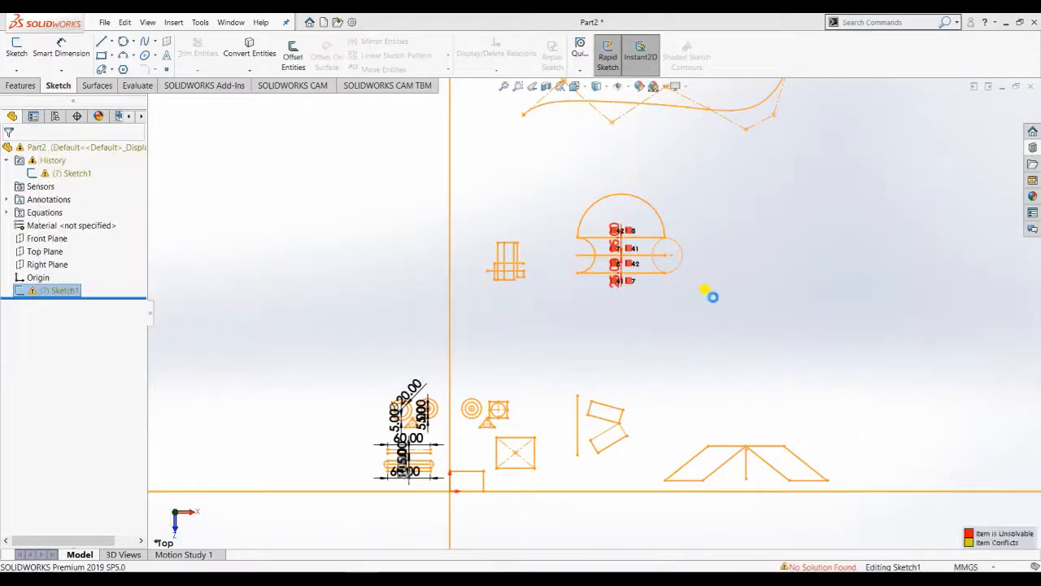
mouse_move(736, 330)
left_mouse_down()
mouse_move(721, 274)
mouse_move(567, 192)
left_mouse_up()
key("Delete")
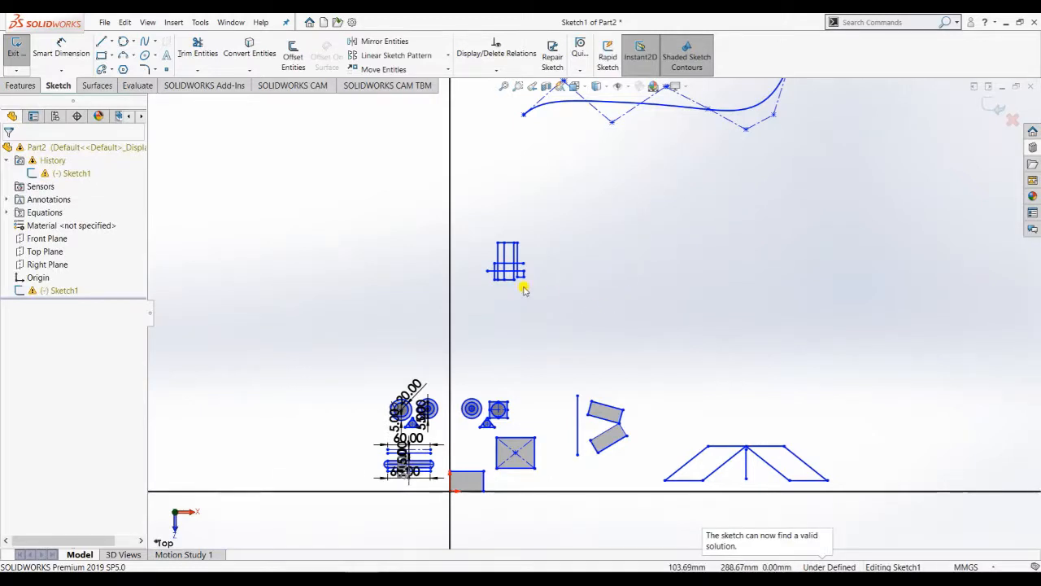
- Exit Sketch1 and reopen it for editing
scroll(524, 289, "up", 2)
scroll(597, 334, "up", 2)
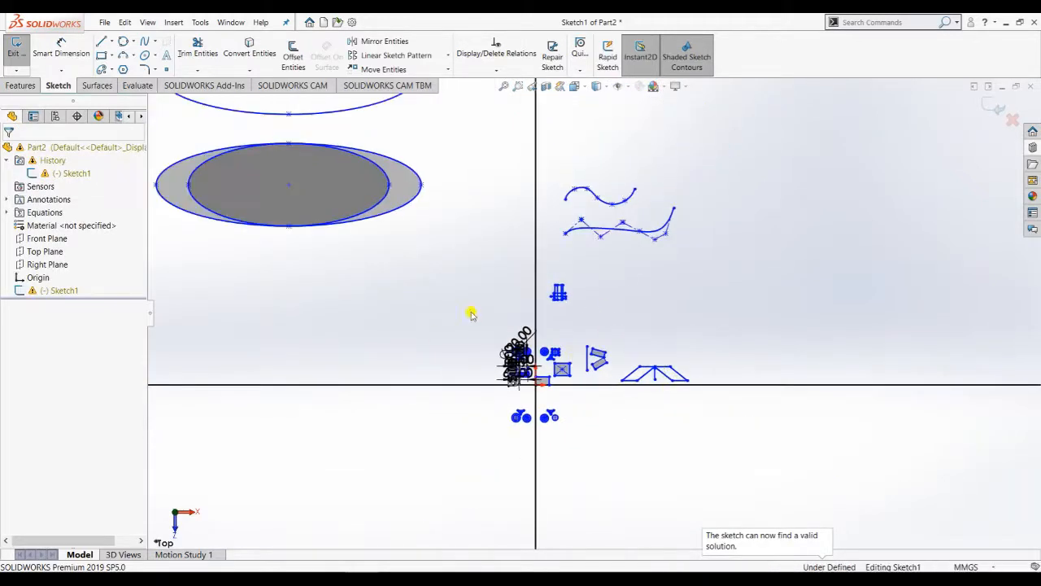
left_click(976, 112)
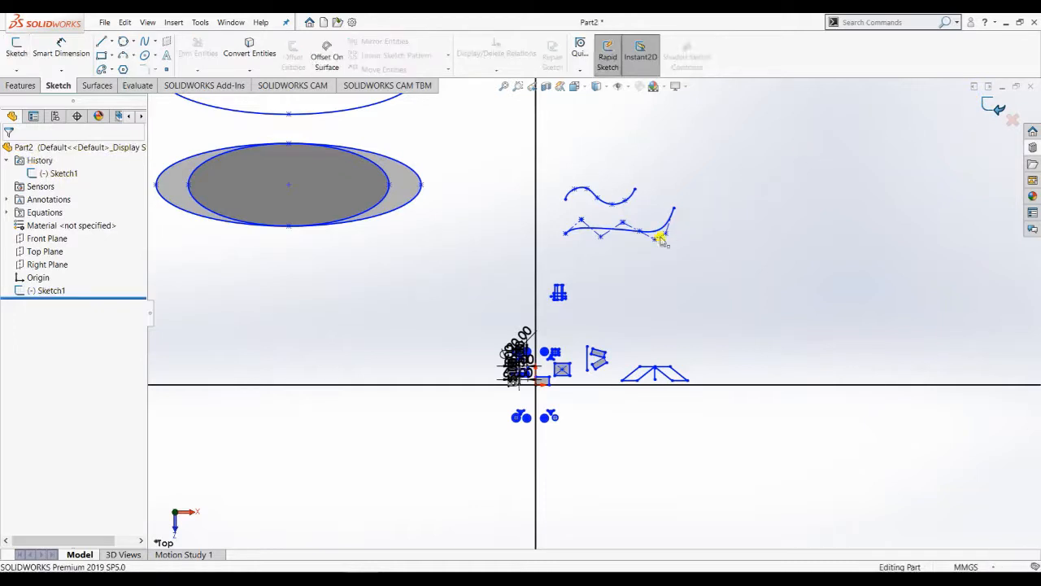
left_click(46, 290)
right_click(46, 291)
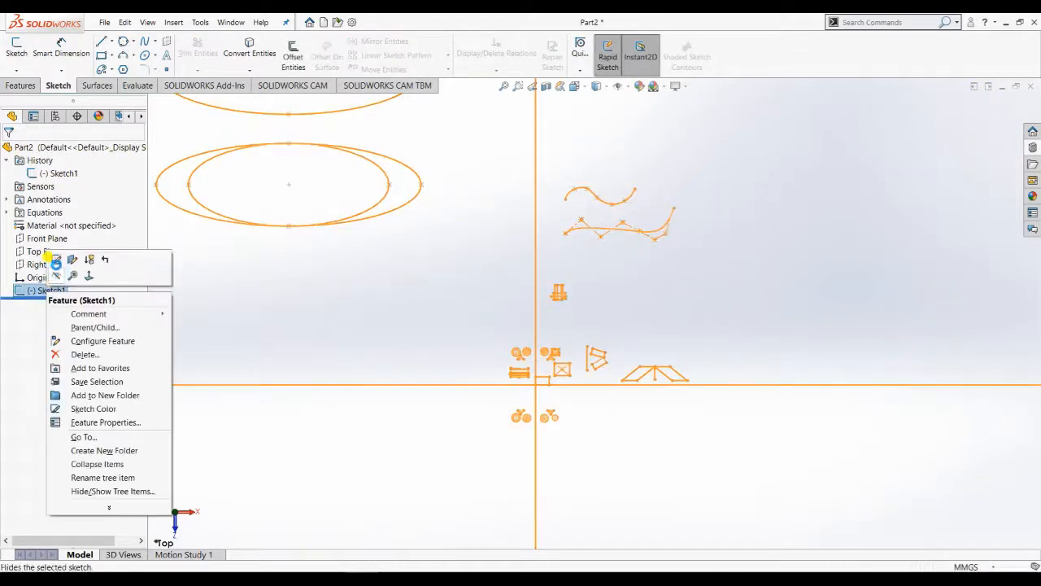
left_click(57, 258)
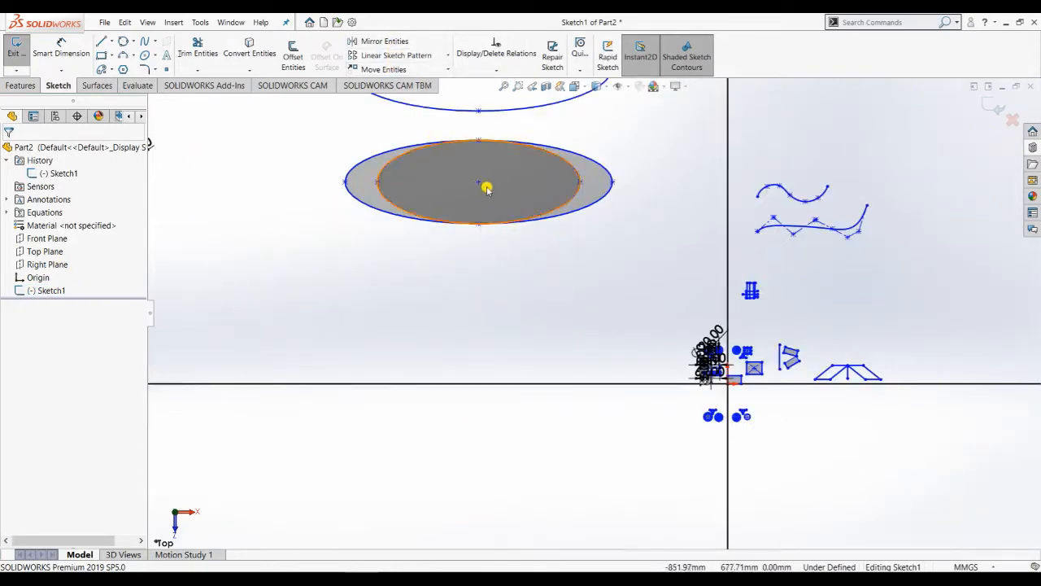
- Sketch a large circle in the empty area below the long horizontal line, well away from the existing geometry
scroll(408, 397, "up", 1)
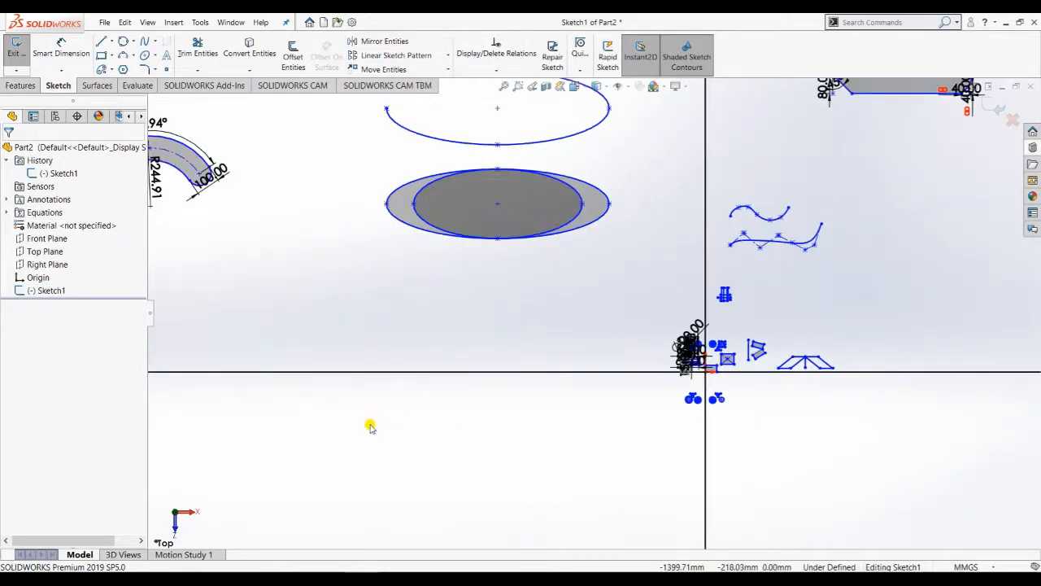
scroll(276, 368, "up", 3)
scroll(405, 499, "down", 2)
scroll(406, 499, "down", 1)
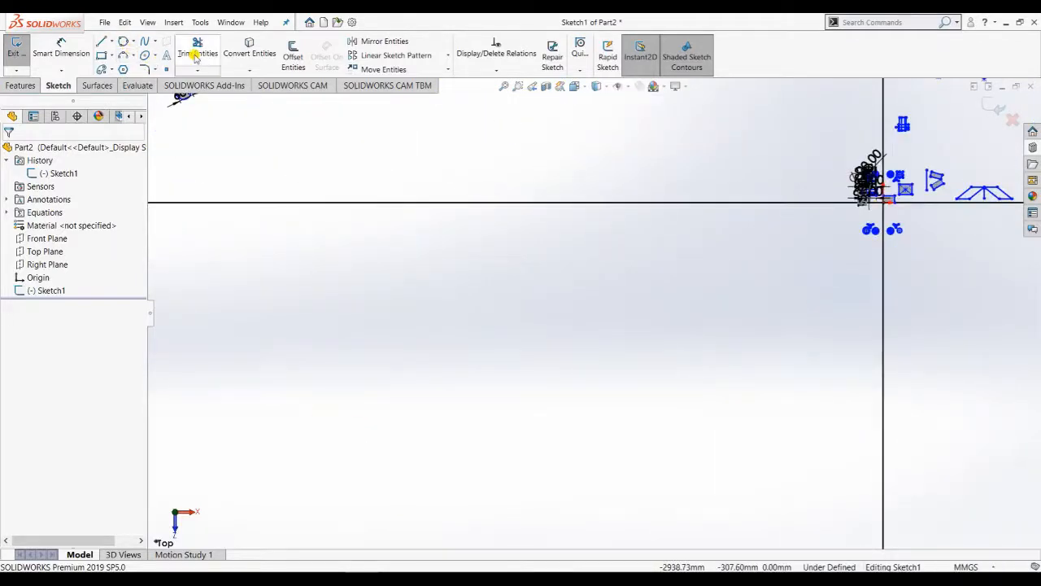
left_click(447, 56)
left_click(447, 56)
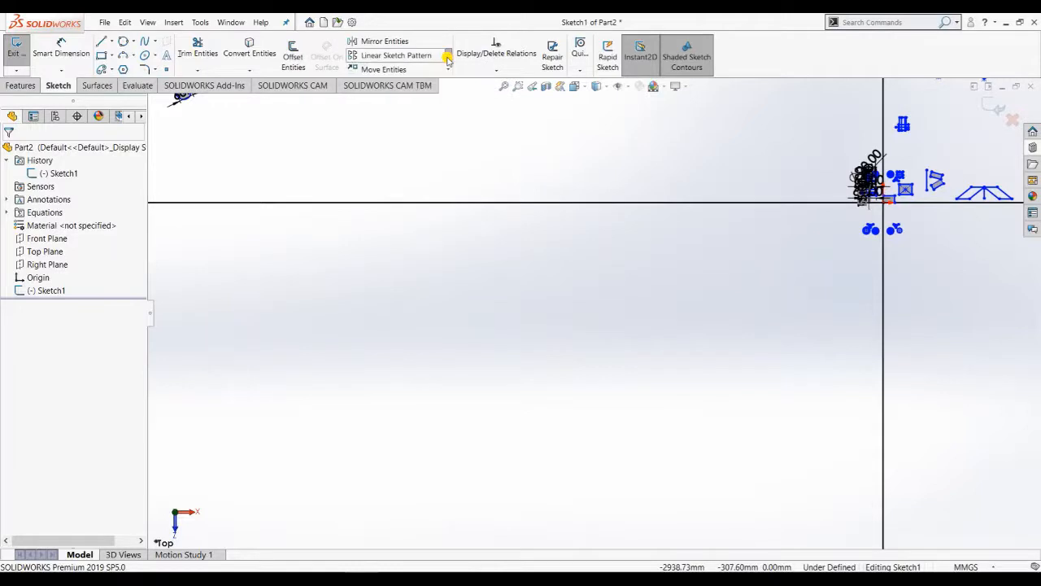
left_click(448, 57)
left_click(447, 56)
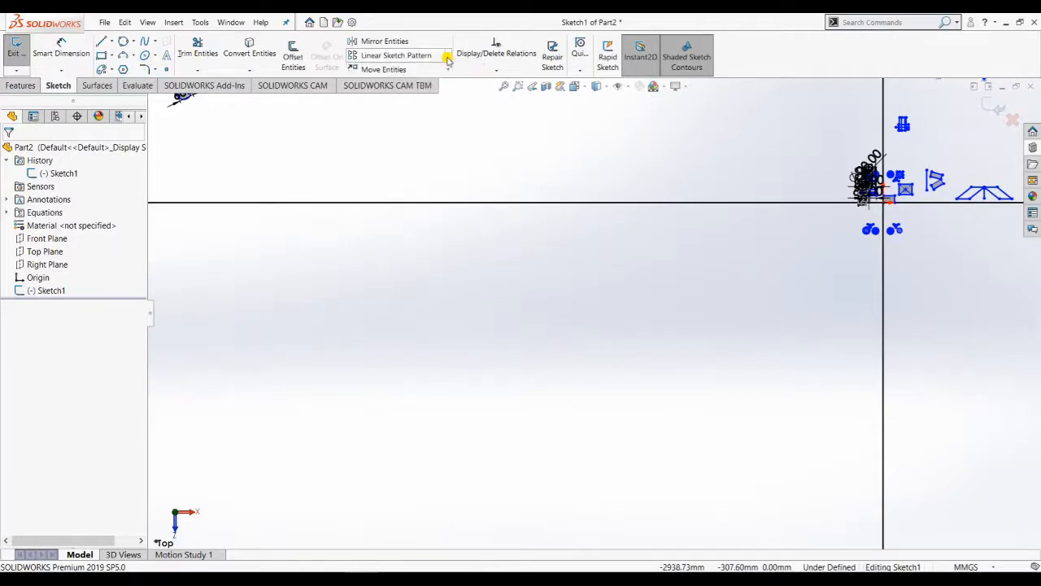
left_click(134, 41)
left_click(151, 52)
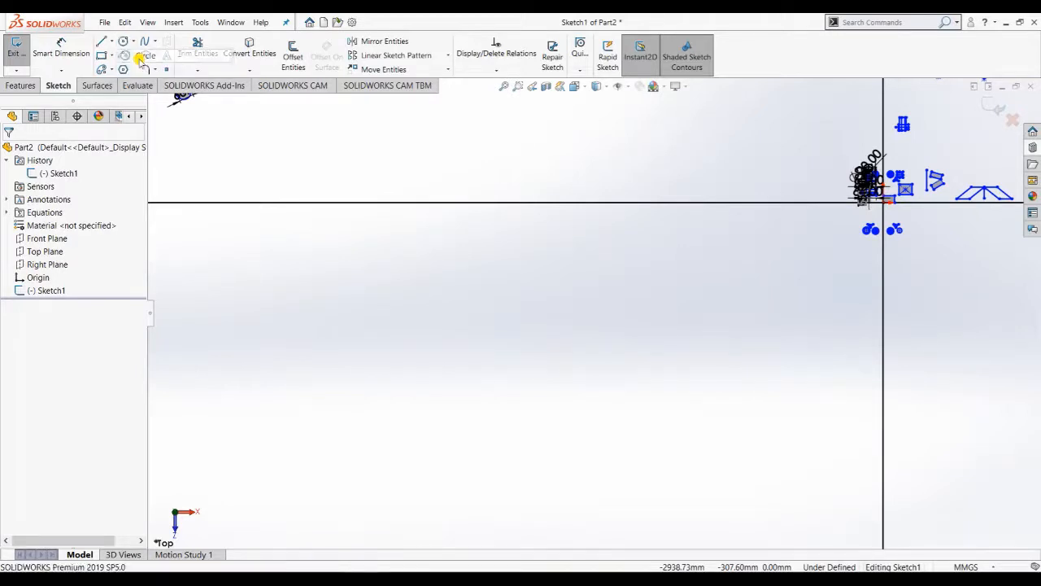
left_click(502, 373)
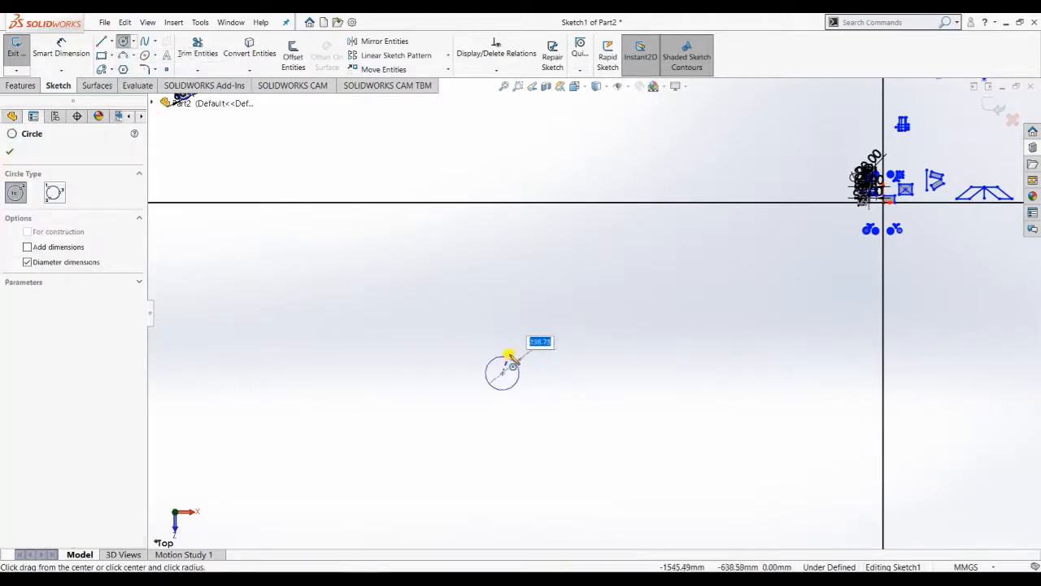
left_click(504, 263)
key("Escape")
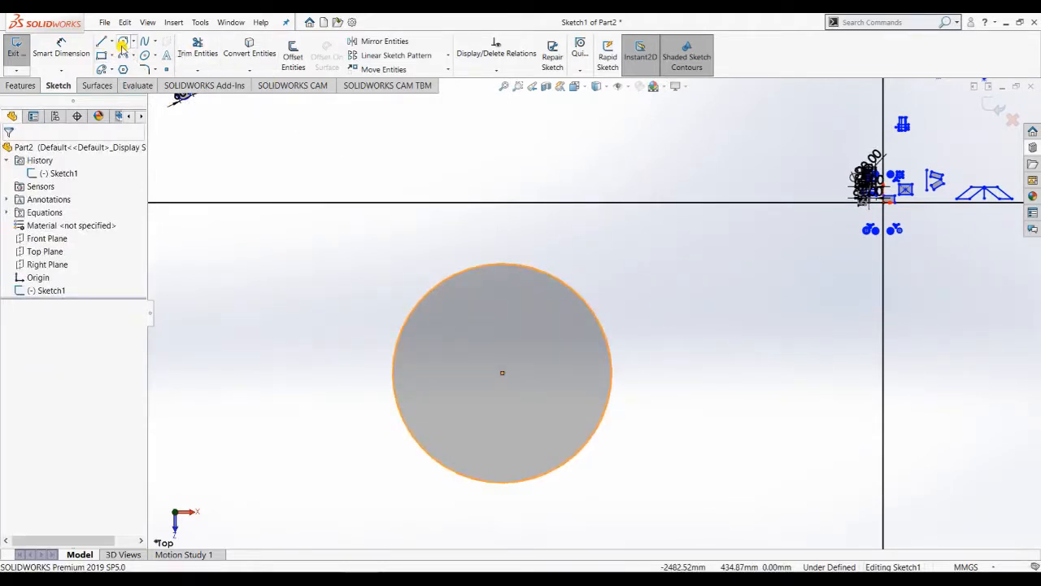
- Sketch a small center rectangle centered on the uppermost point of the large circle
left_click(113, 57)
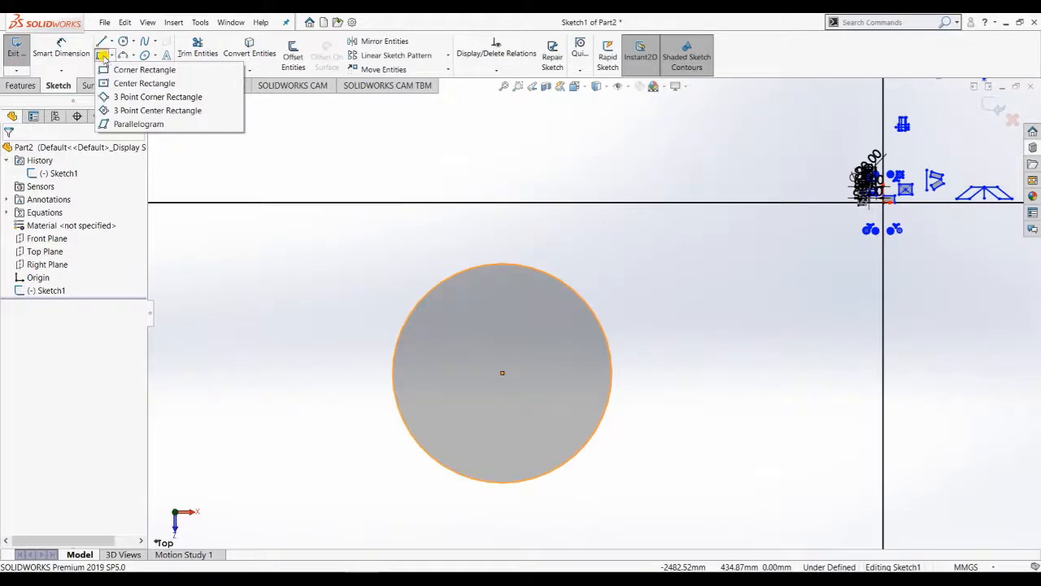
left_click(144, 70)
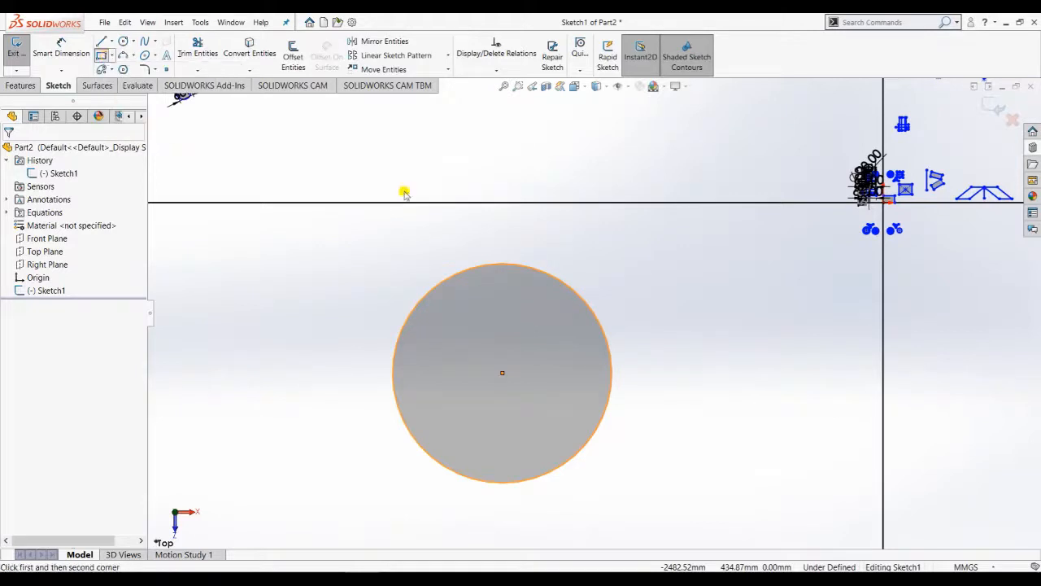
left_click(111, 56)
left_click(143, 84)
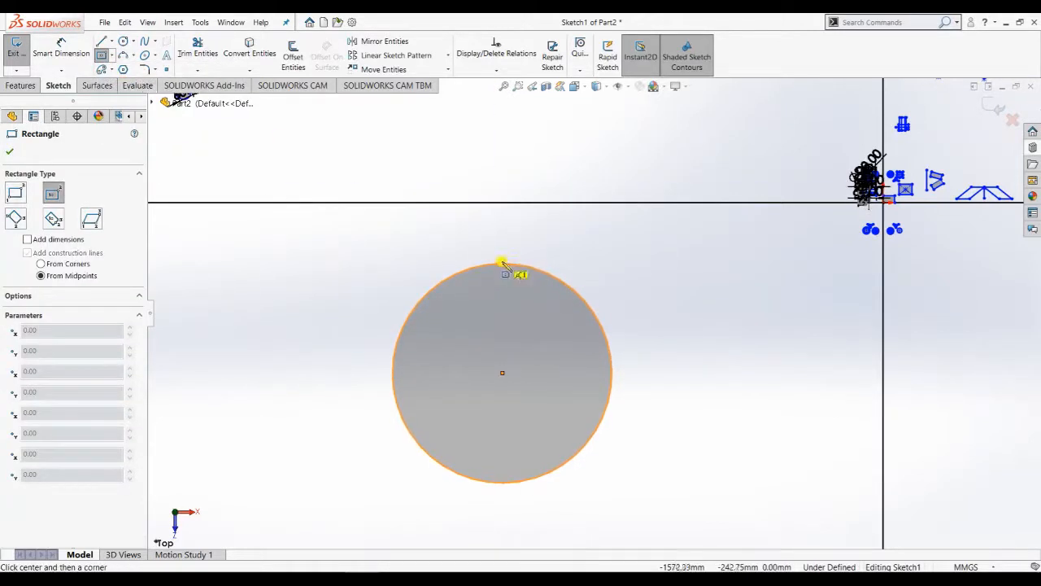
left_click(502, 266)
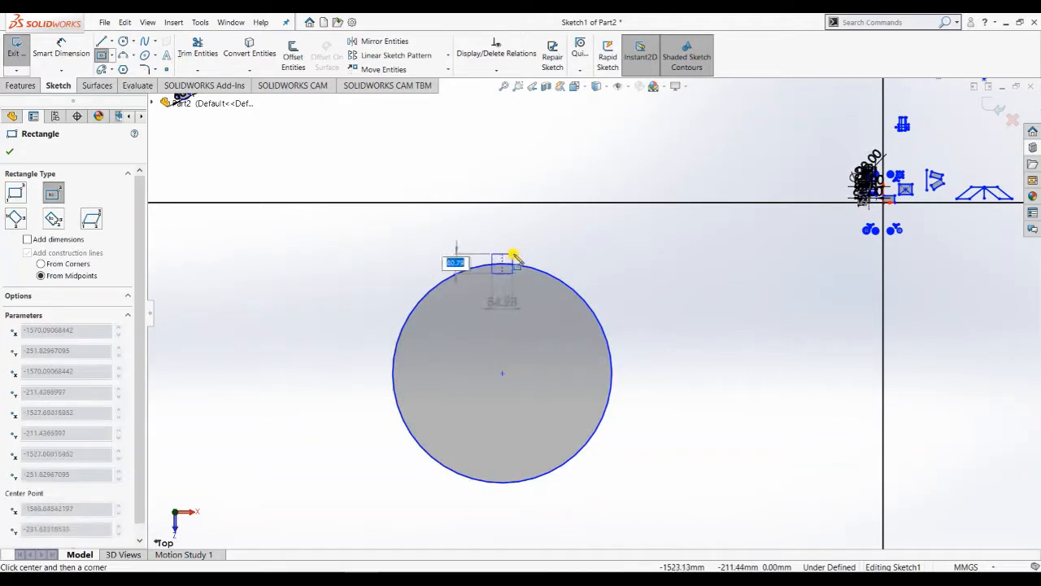
left_click(514, 256)
key("Escape")
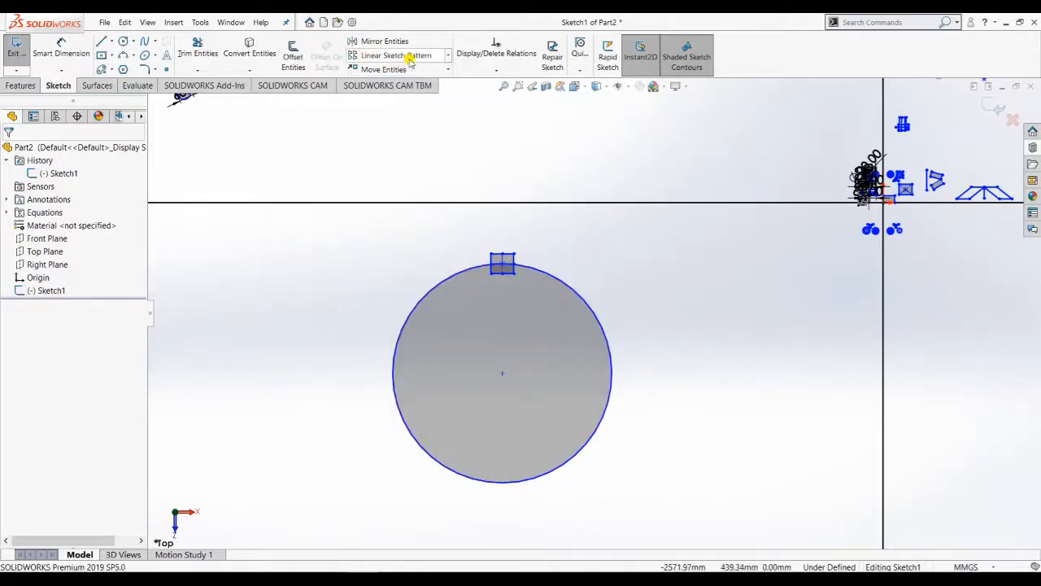
left_click(413, 62)
left_click(447, 55)
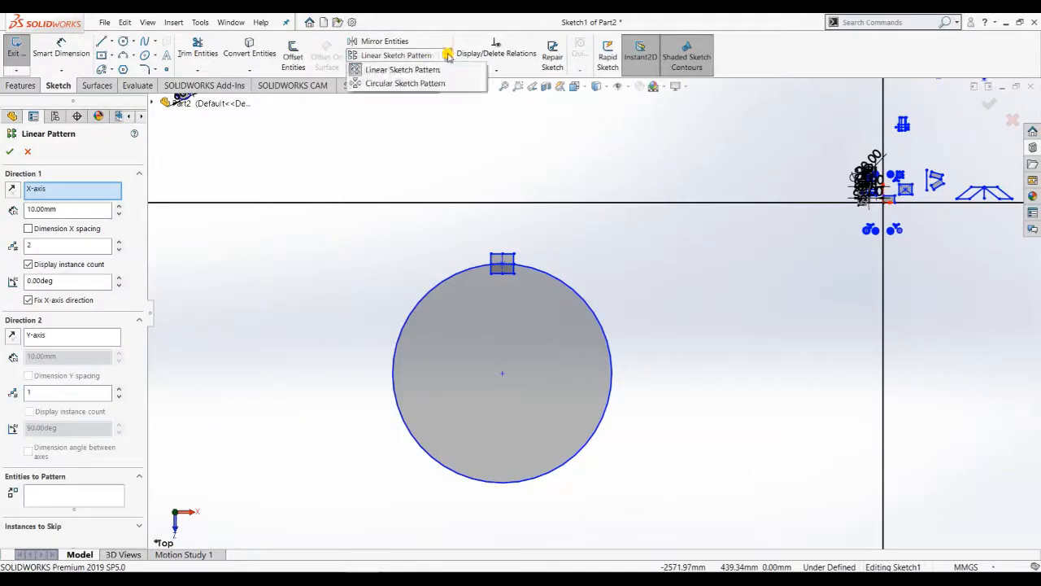
left_click(399, 83)
left_click_drag(527, 132, 514, 43)
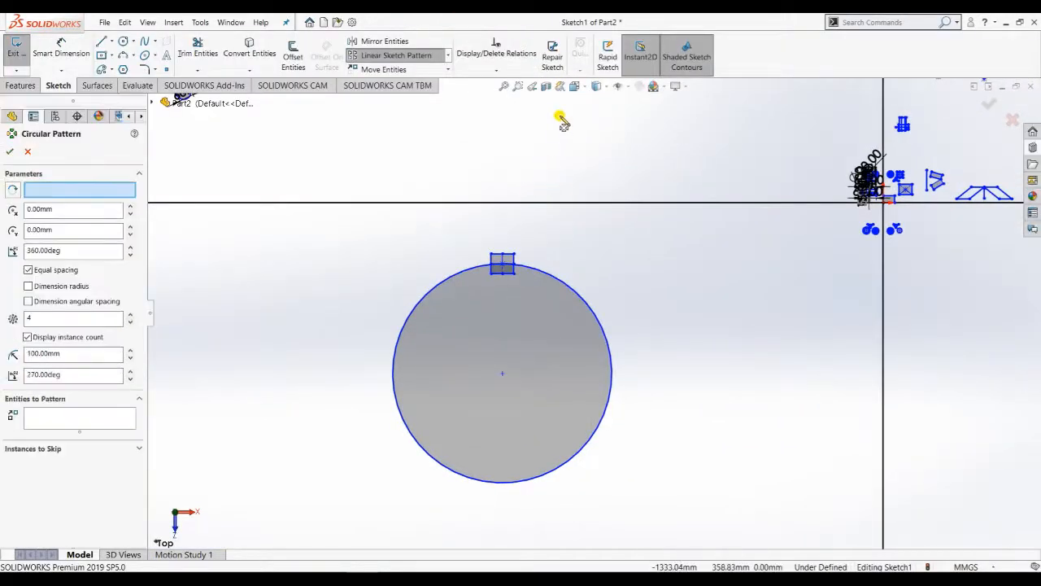
left_click(448, 55)
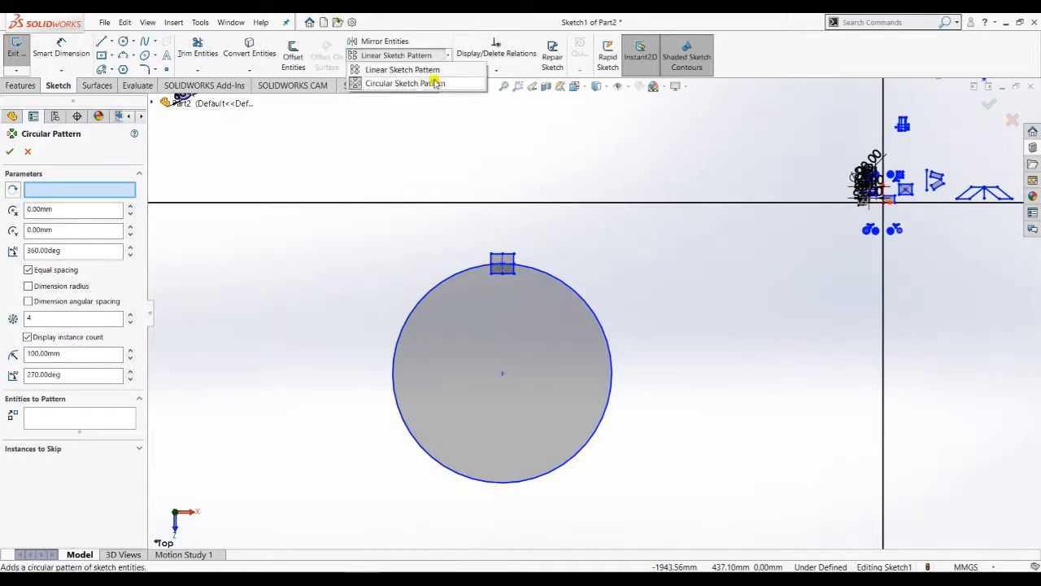
left_click(429, 84)
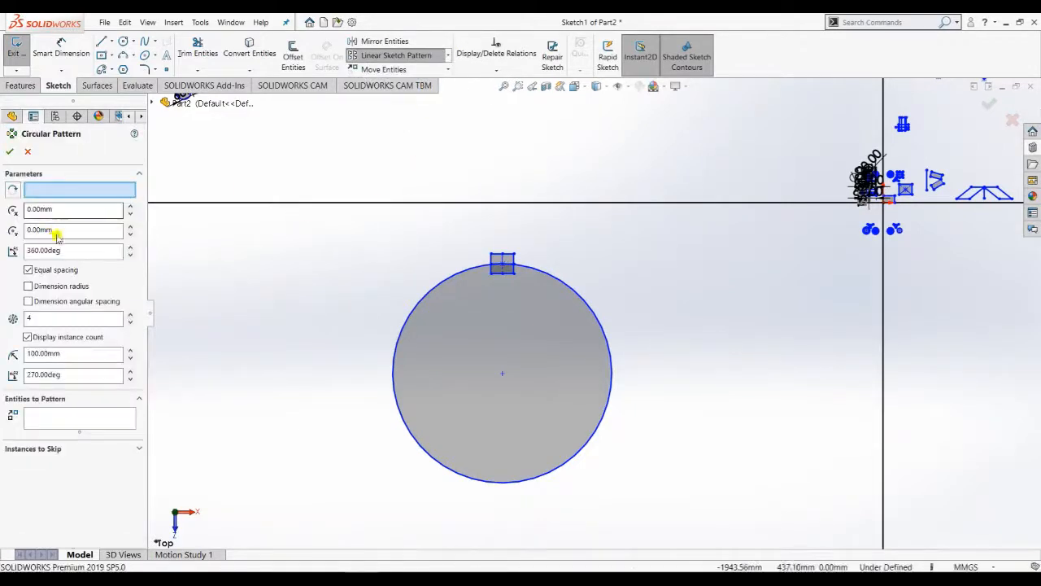
left_click(497, 261)
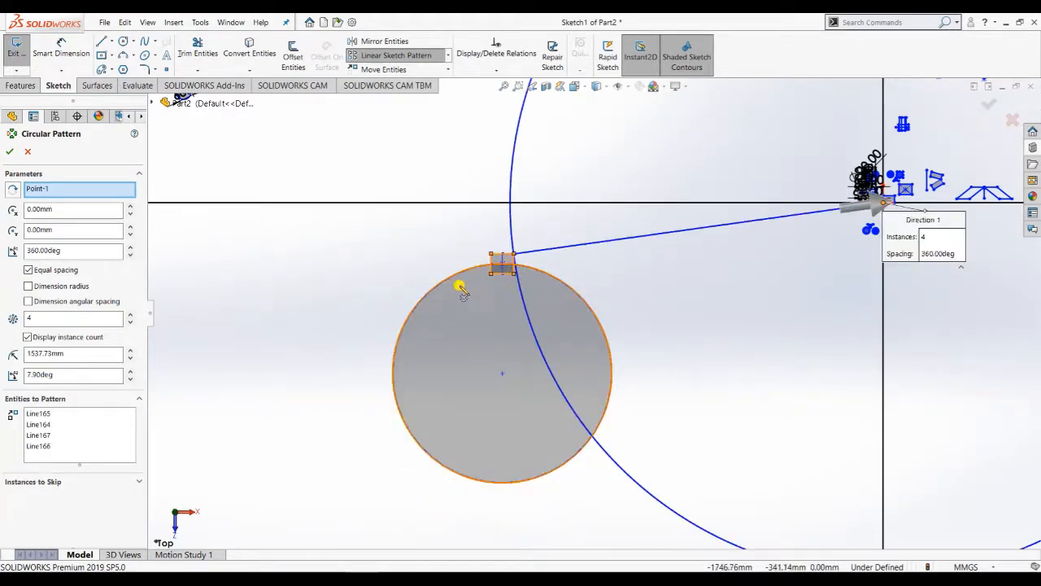
key("Escape")
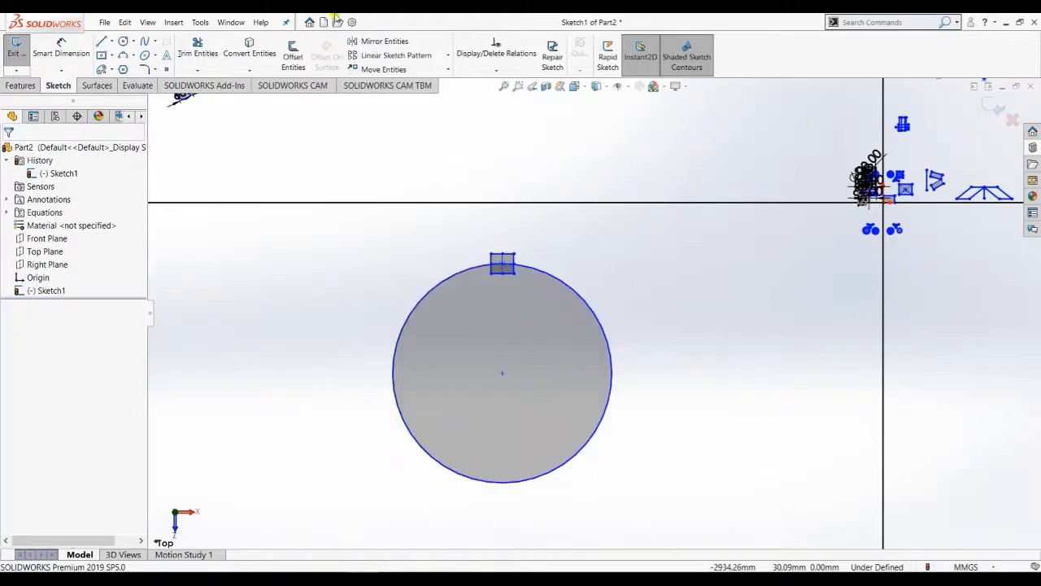
- Start a circular sketch pattern, clear its default selections, and set the large circle's center as the pattern center
left_click(447, 56)
left_click(423, 83)
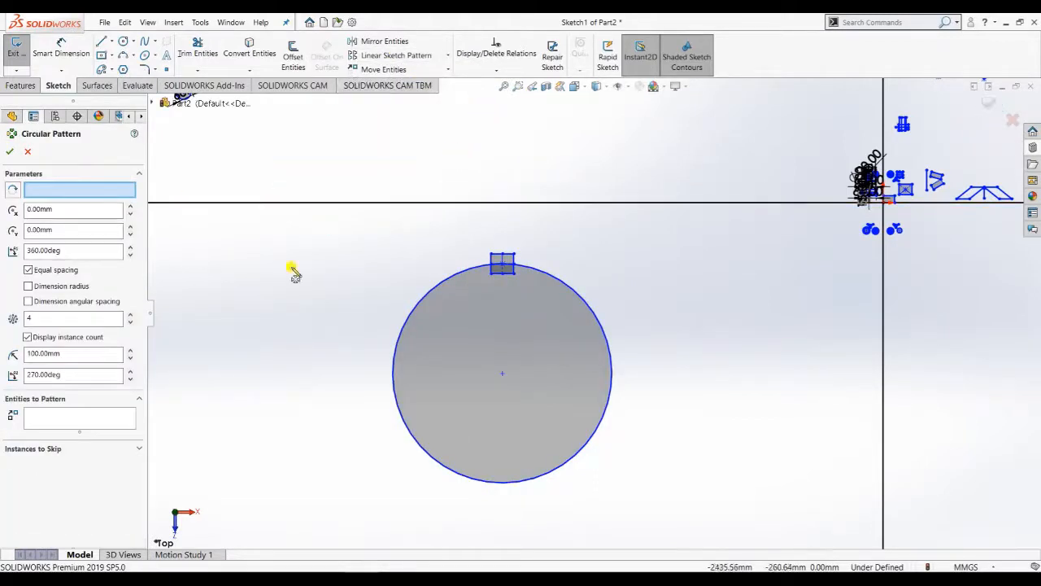
left_click(82, 421)
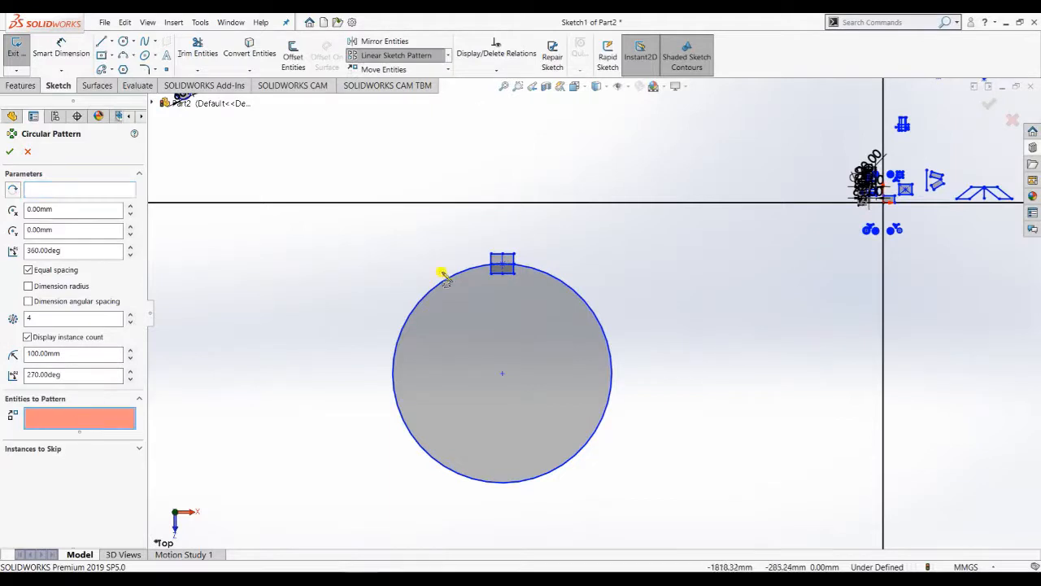
left_click(496, 258)
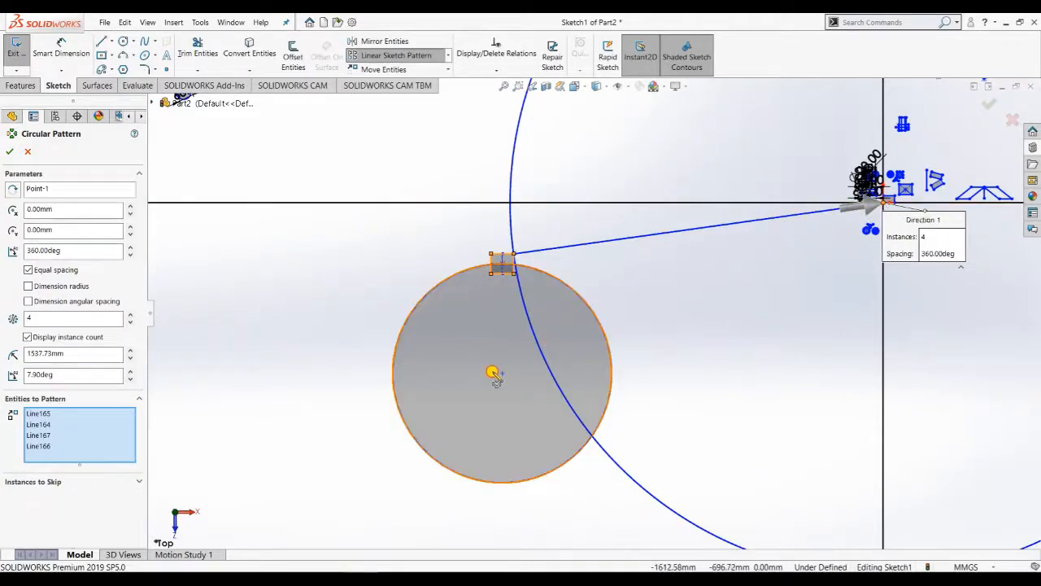
right_click(93, 425)
left_click(118, 433)
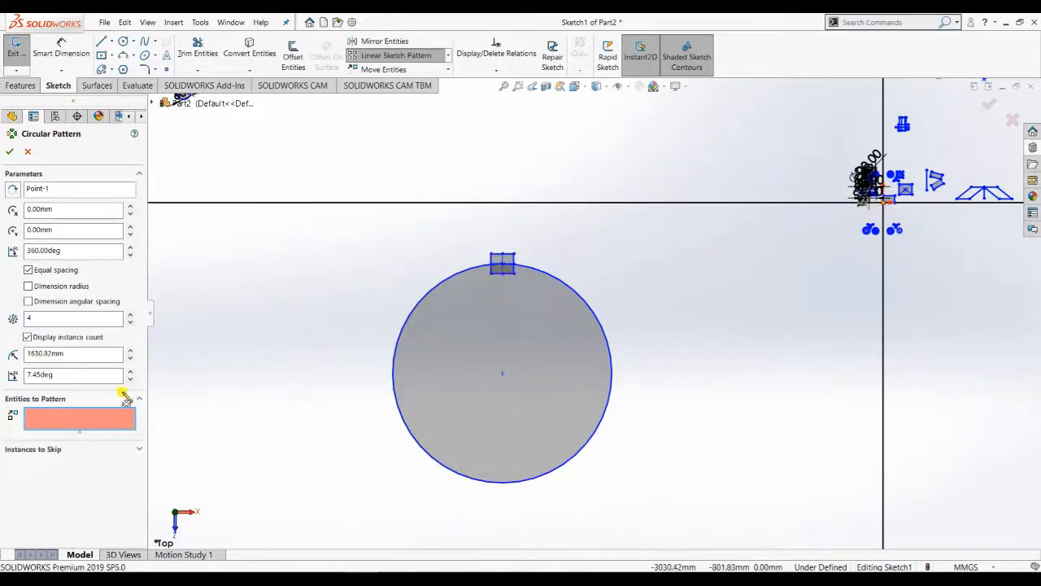
left_click(58, 190)
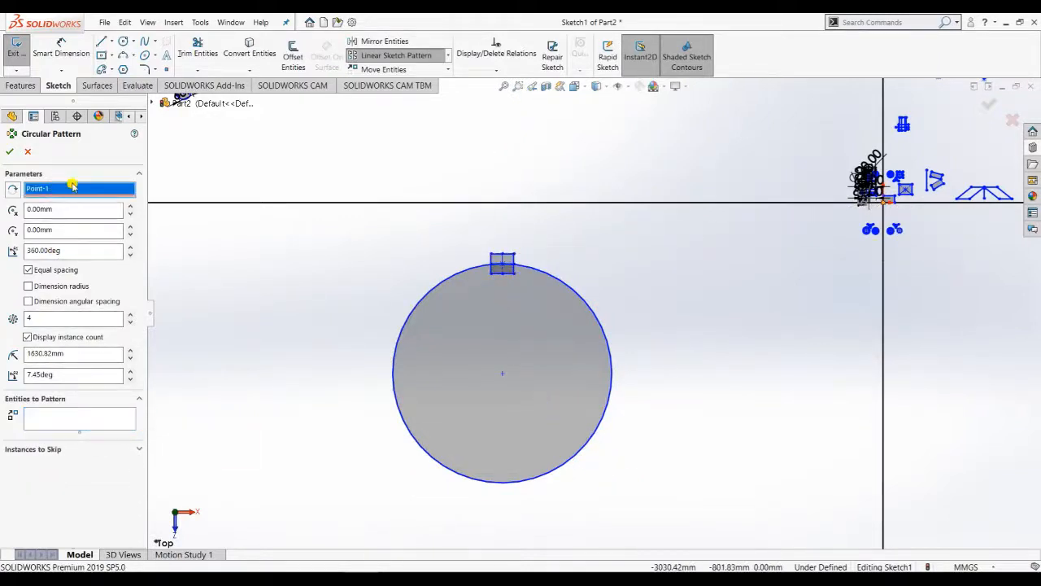
right_click(64, 189)
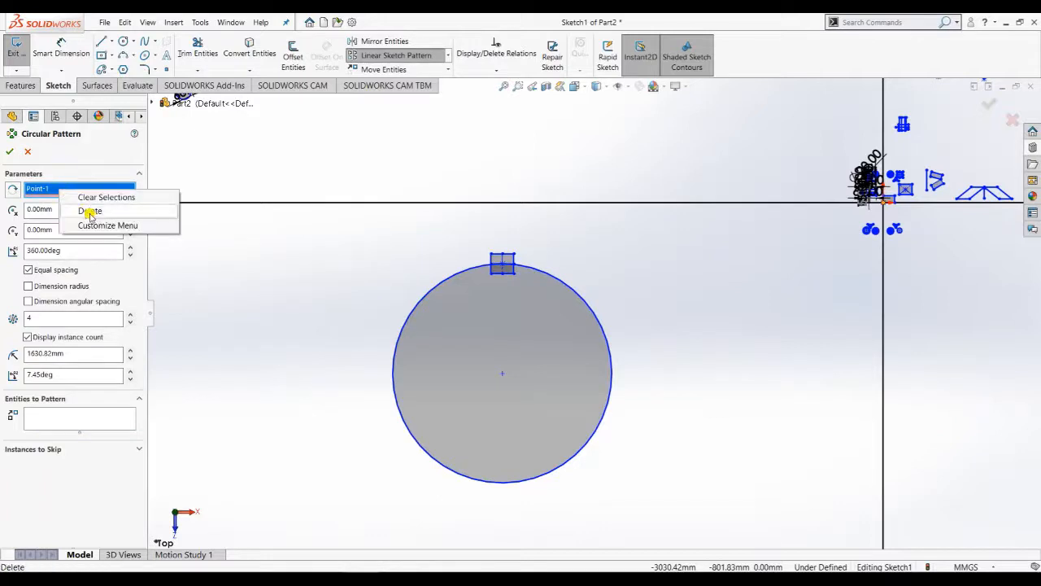
left_click(94, 199)
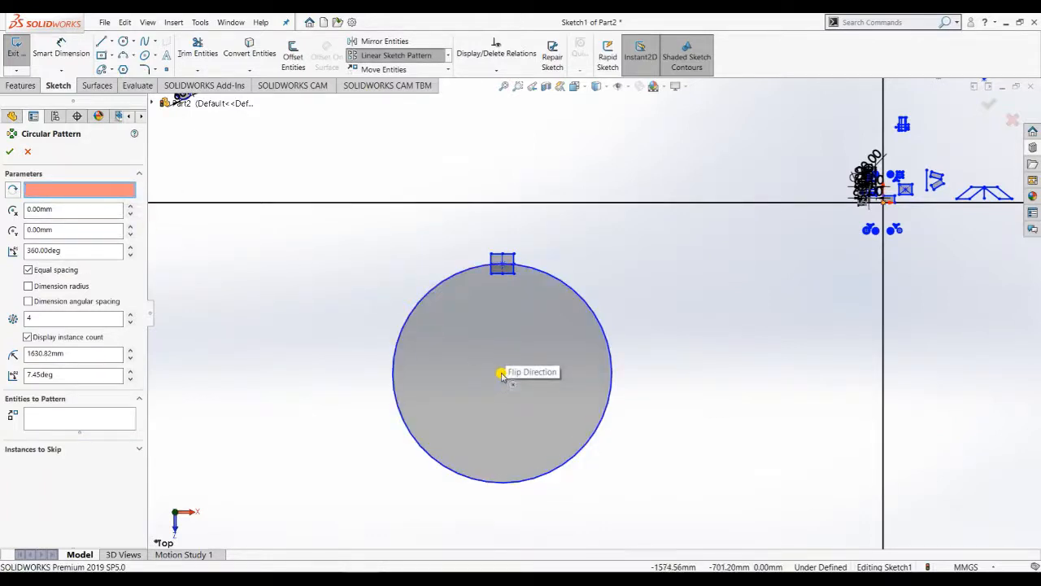
left_click(502, 372)
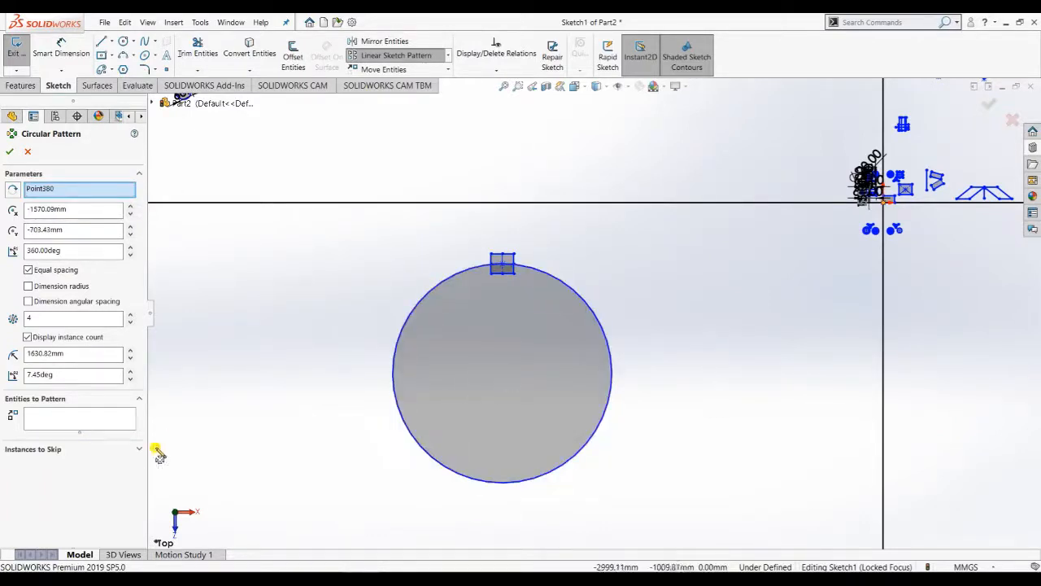
- Pattern the small rectangle's four lines around the circle with 10 equally spaced instances over 360 degrees
left_click(80, 419)
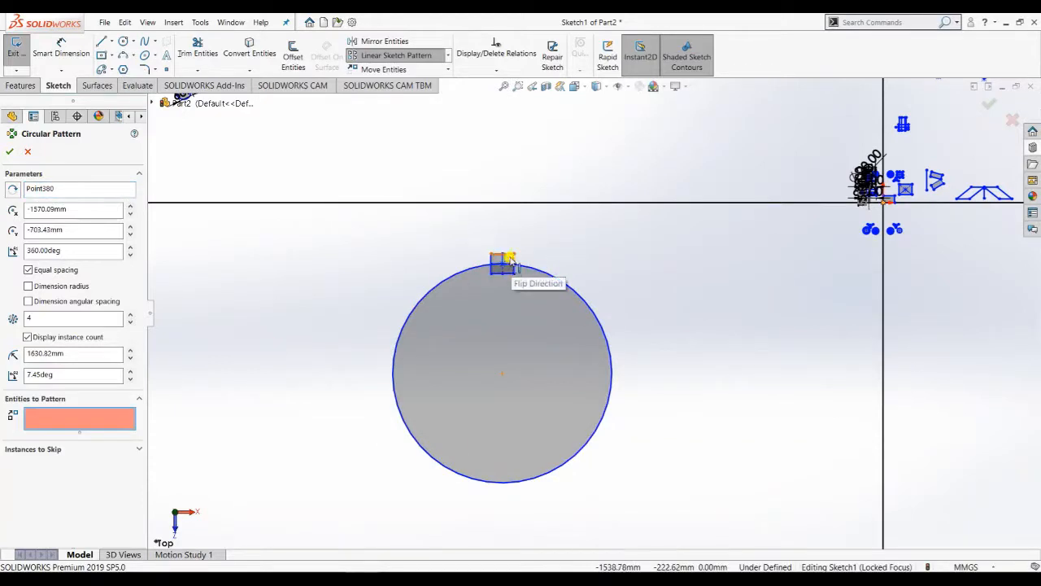
left_click(507, 260)
left_click(508, 262)
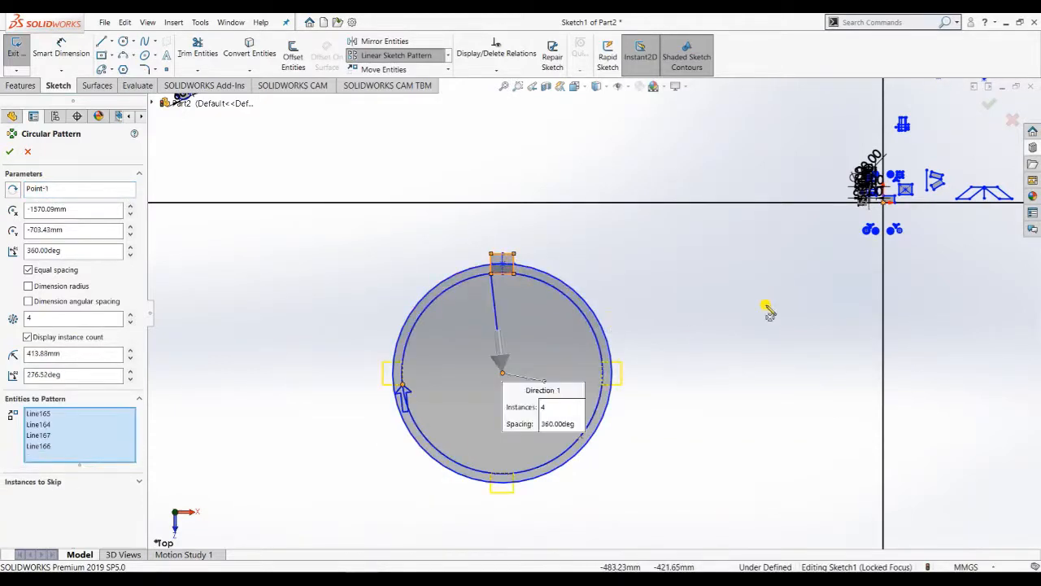
left_click(130, 314)
left_click(130, 314)
left_click(130, 314)
left_click(131, 314)
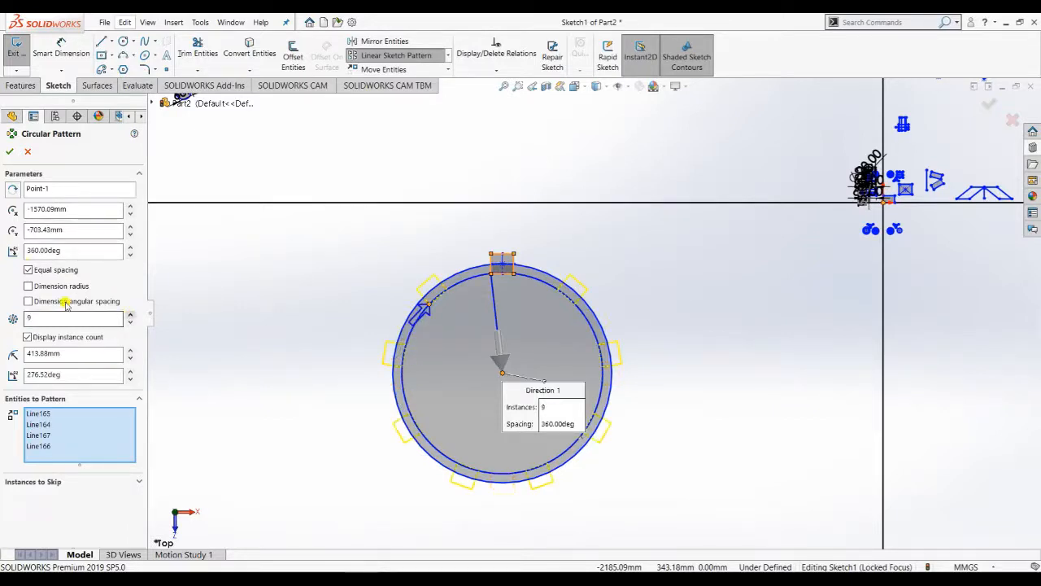
left_click(130, 315)
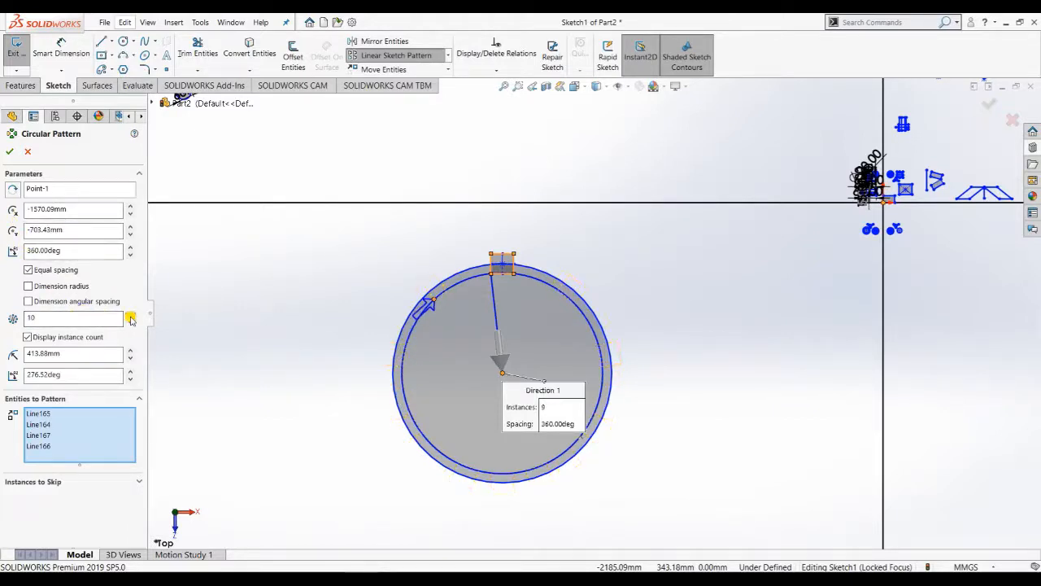
left_click(10, 154)
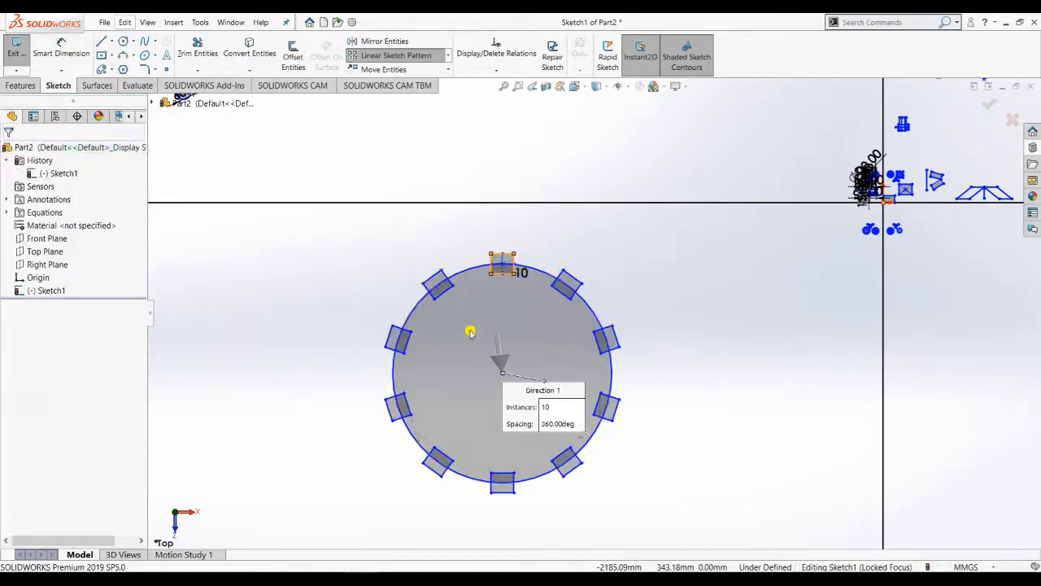
- Power-trim the inner edges and enclosed circle segments of the two leftmost patterned rectangles on the large circle
middle_click_drag(685, 327, 646, 351)
scroll(625, 341, "down", 3)
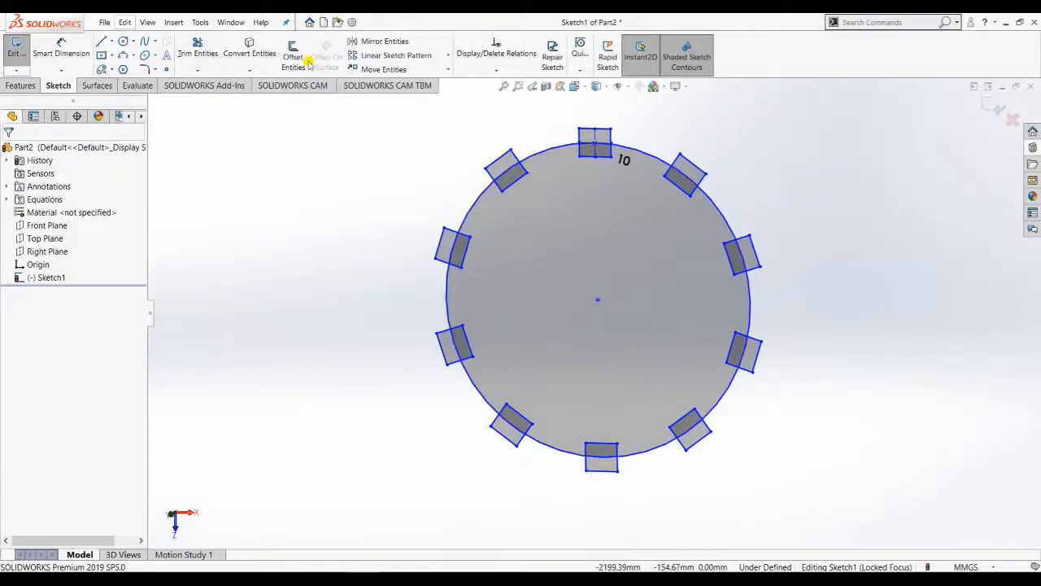
left_click(197, 72)
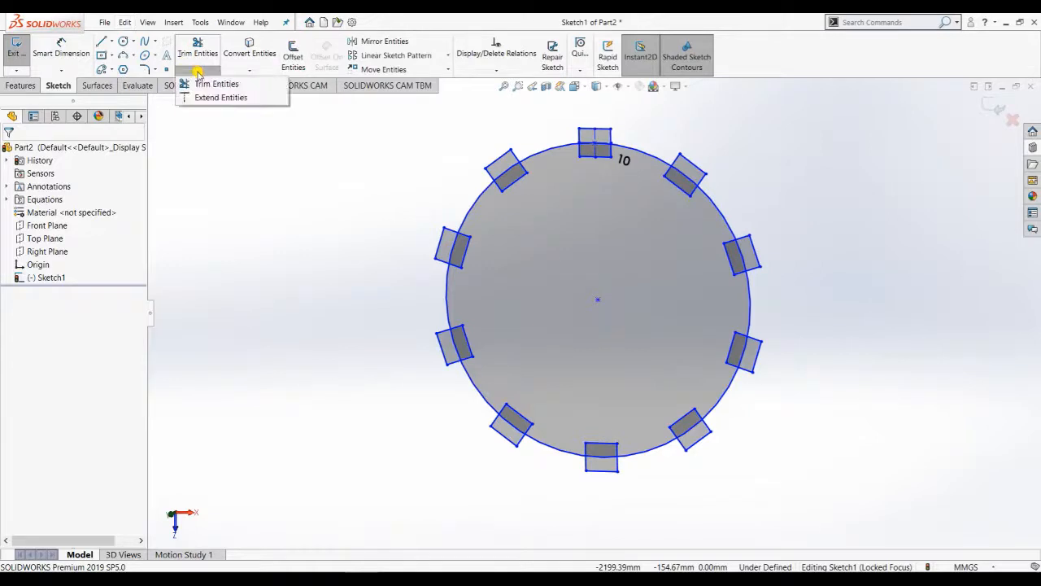
left_click(241, 72)
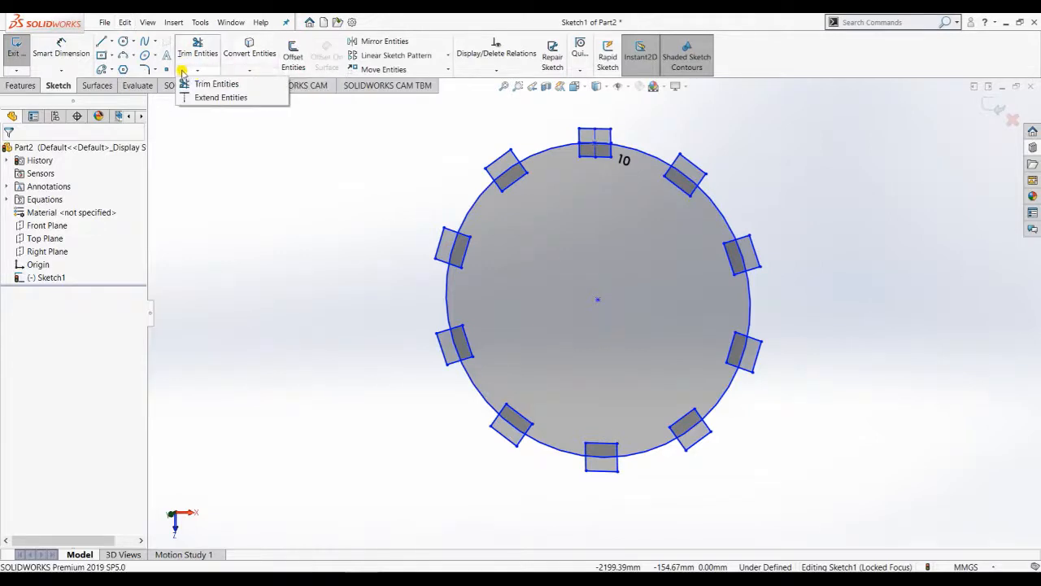
left_click(197, 73)
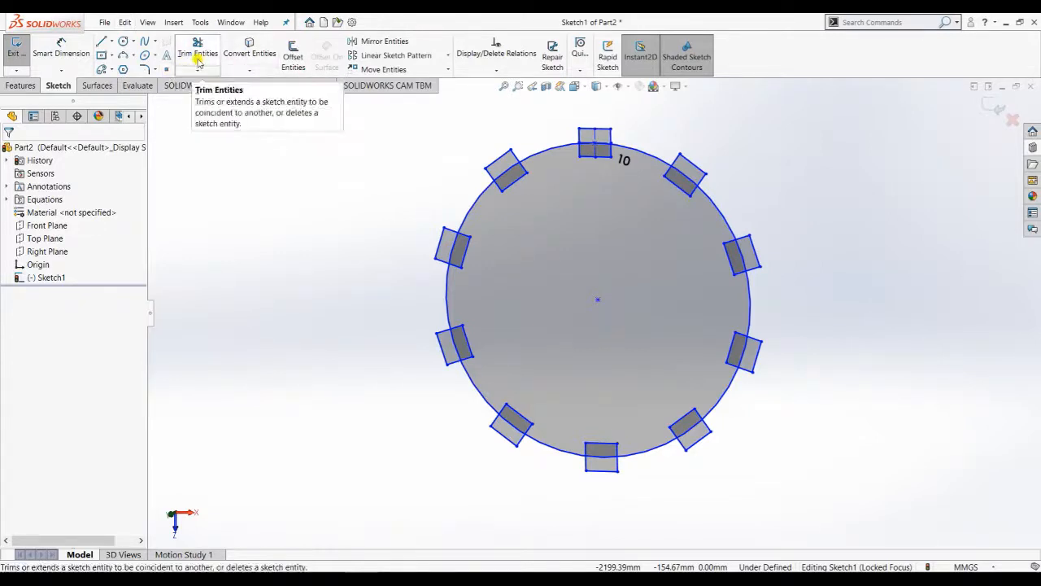
left_click(198, 50)
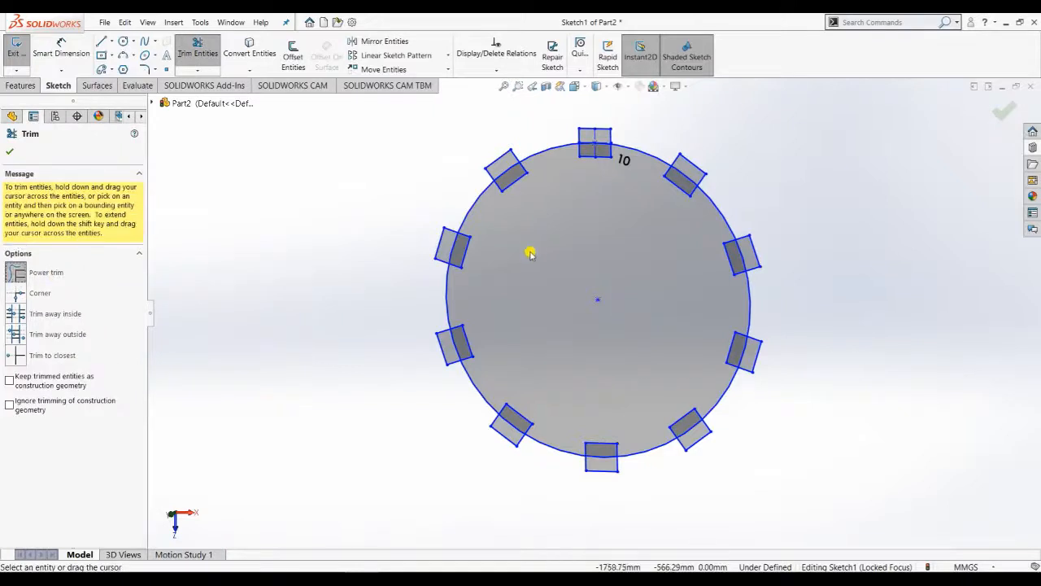
mouse_move(456, 244)
left_mouse_down()
mouse_move(458, 341)
mouse_move(502, 382)
mouse_move(467, 355)
mouse_move(476, 366)
mouse_move(466, 332)
left_mouse_up()
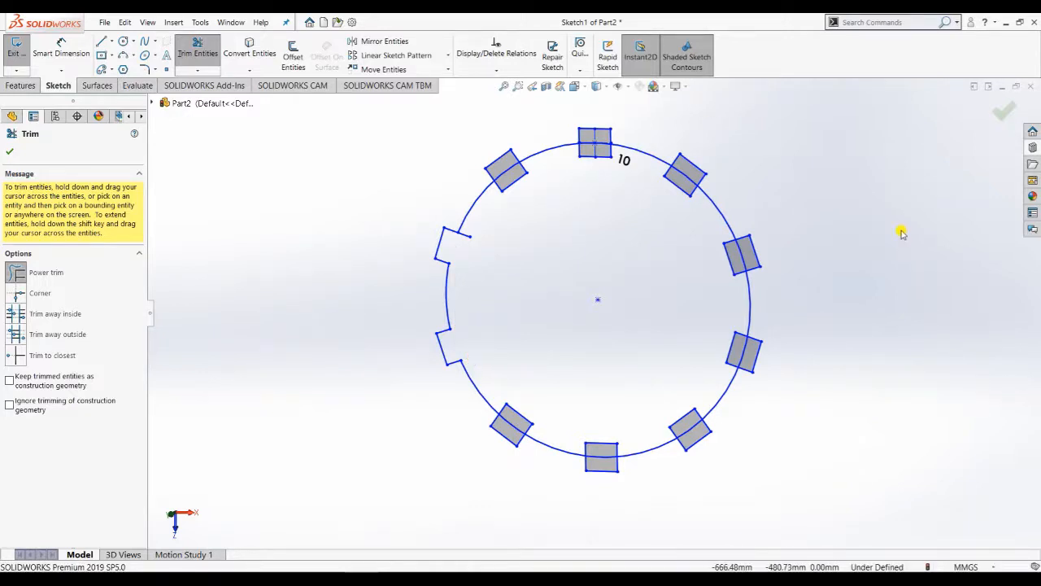
middle_click_drag(902, 232, 838, 237)
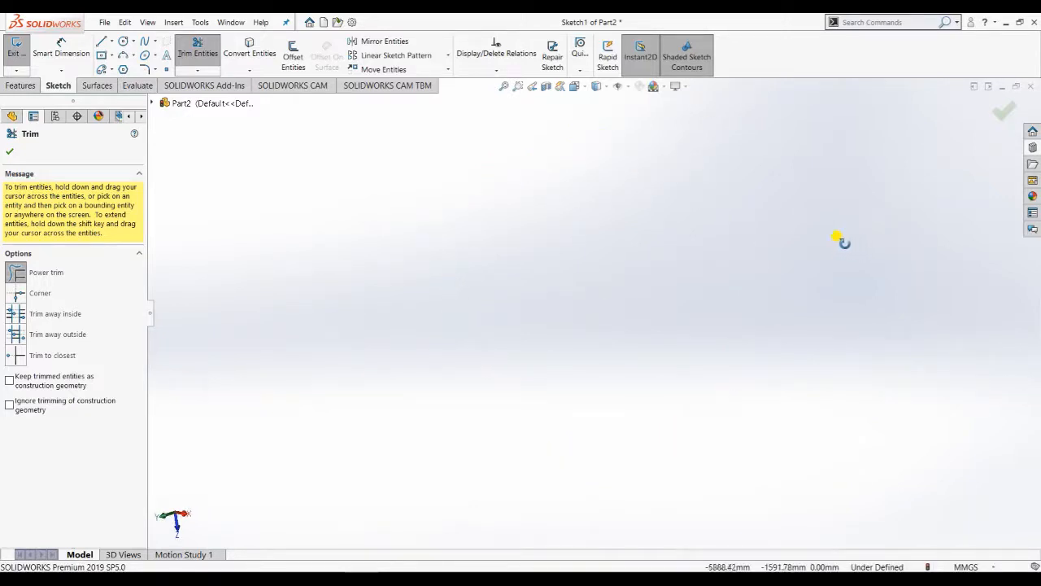
left_click(1004, 109)
- Show the whole sketch in the isometric orientation and return it to the Top view
scroll(718, 244, "up", 5)
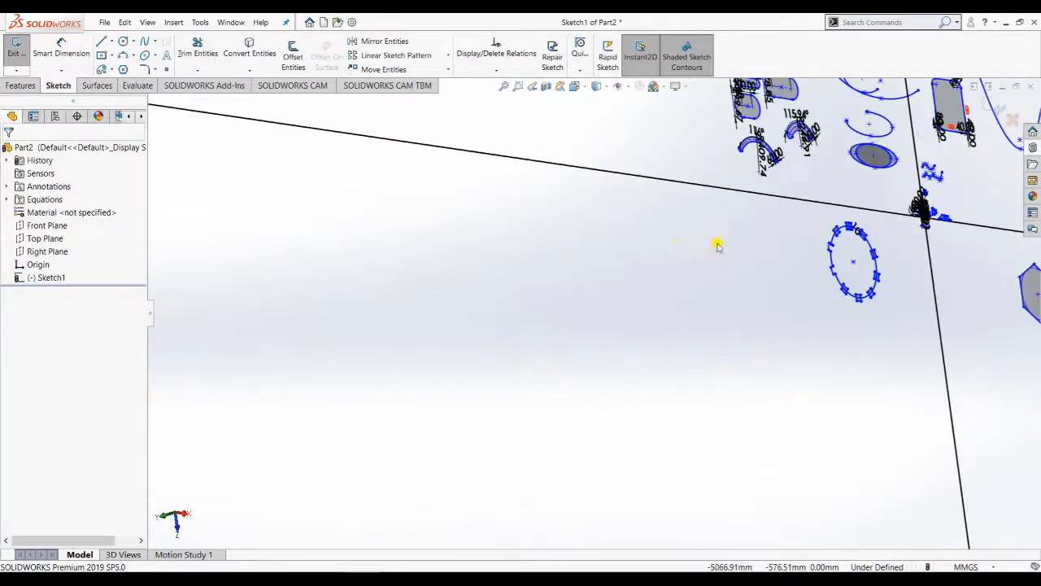
key("space")
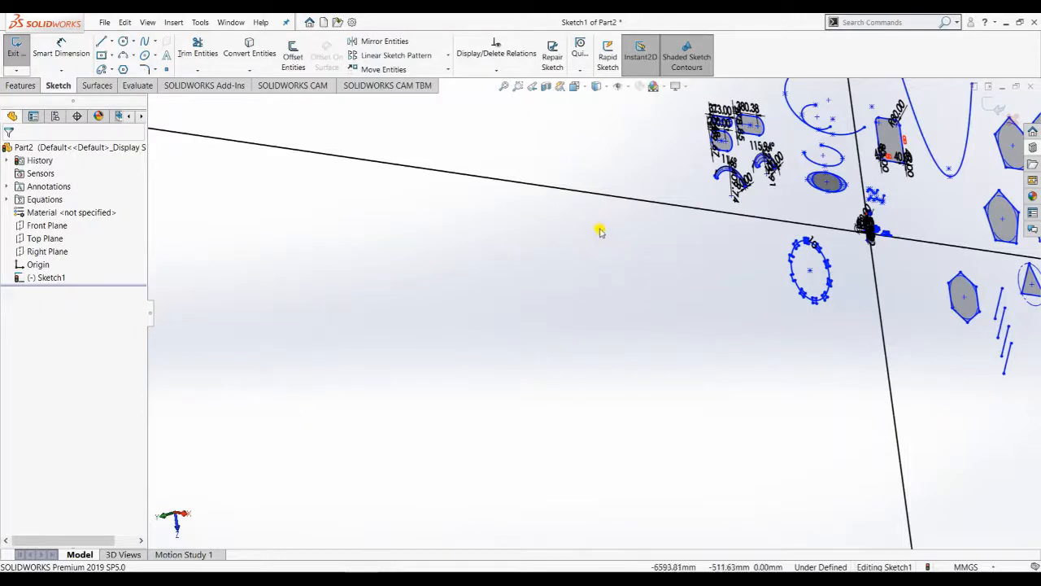
key("space")
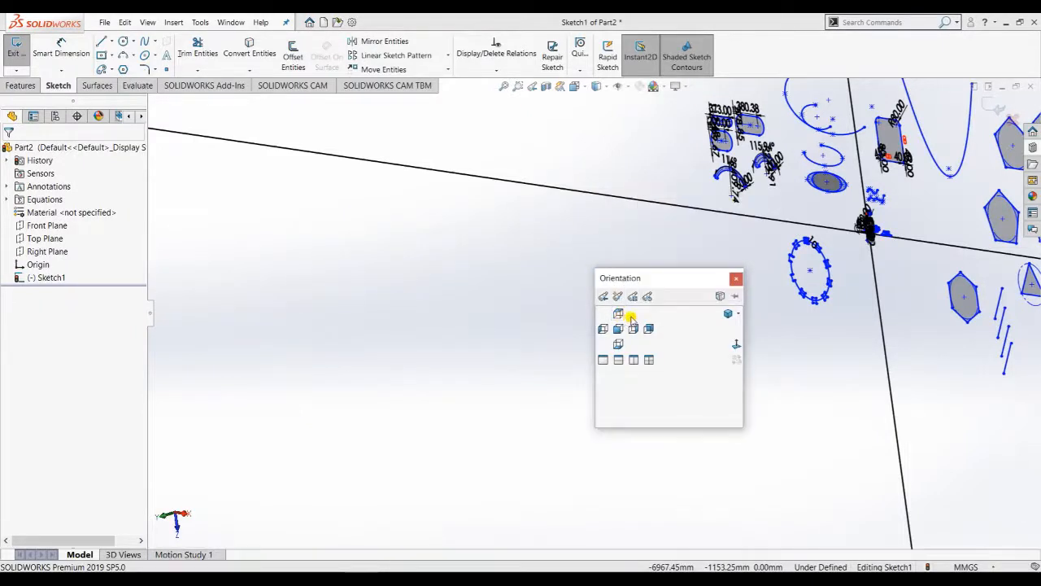
left_click(728, 315)
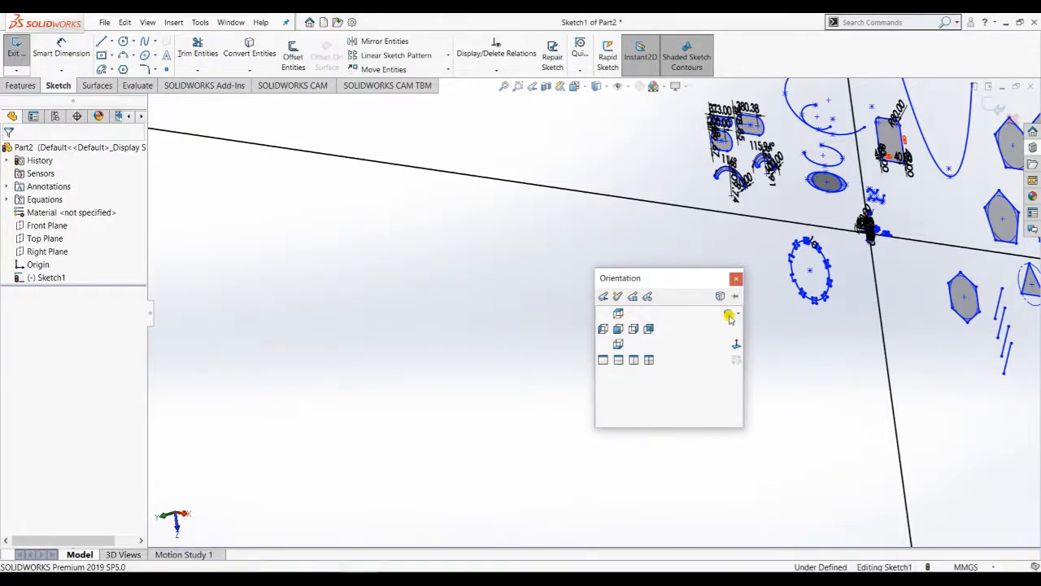
key("space")
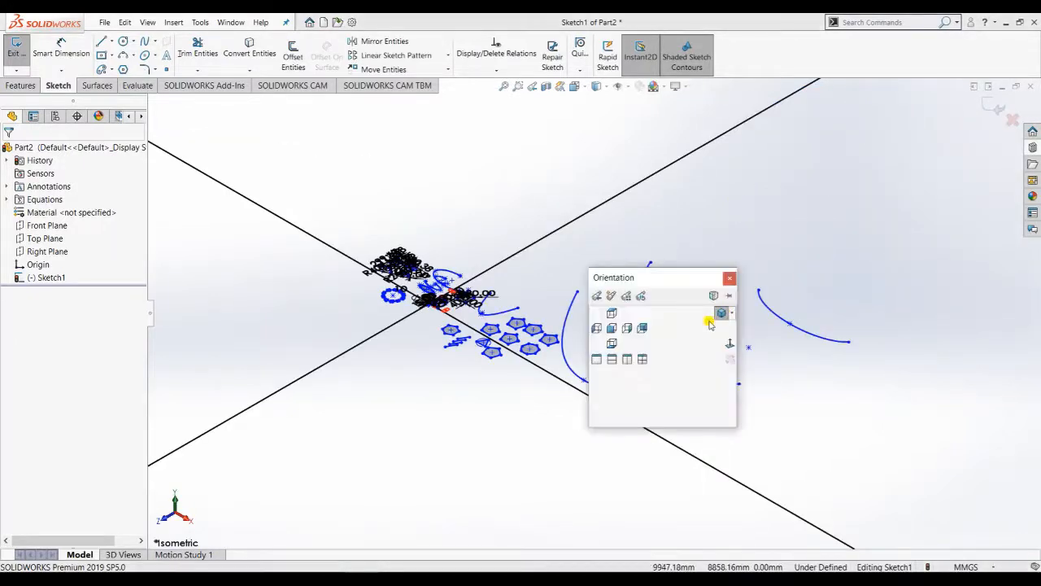
left_click(612, 314)
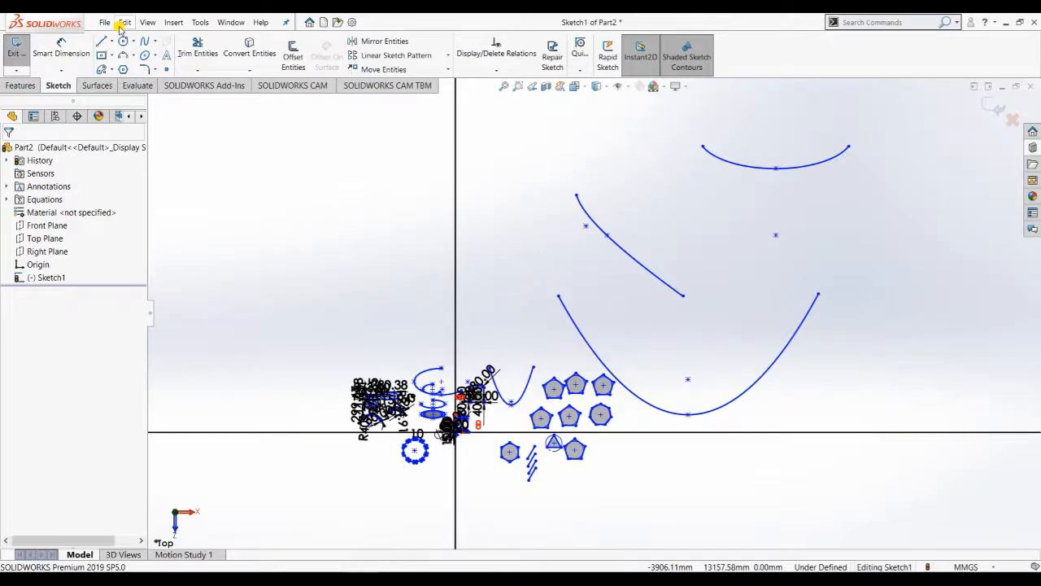
- Add sketch text reading "Solidworks by" plus the author's first name along the upper edge of the rounded rectangle
scroll(480, 431, "down", 5)
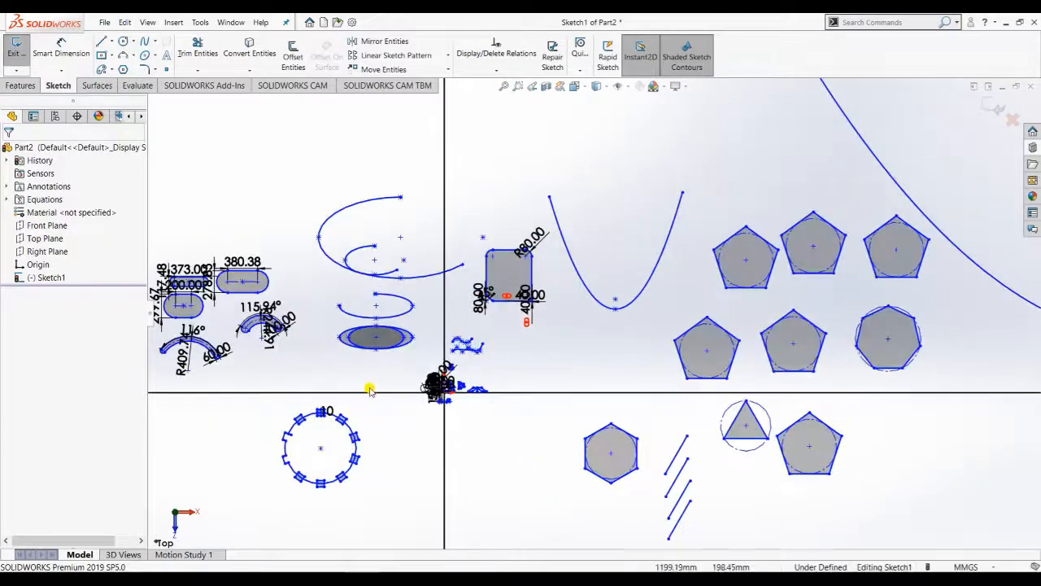
scroll(244, 325, "down", 3)
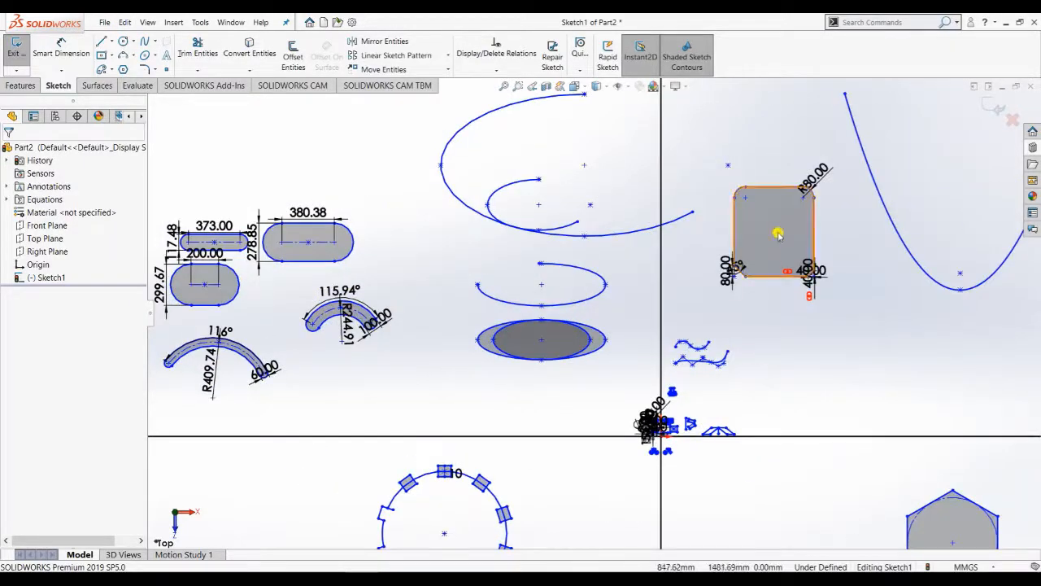
scroll(800, 183, "down", 5)
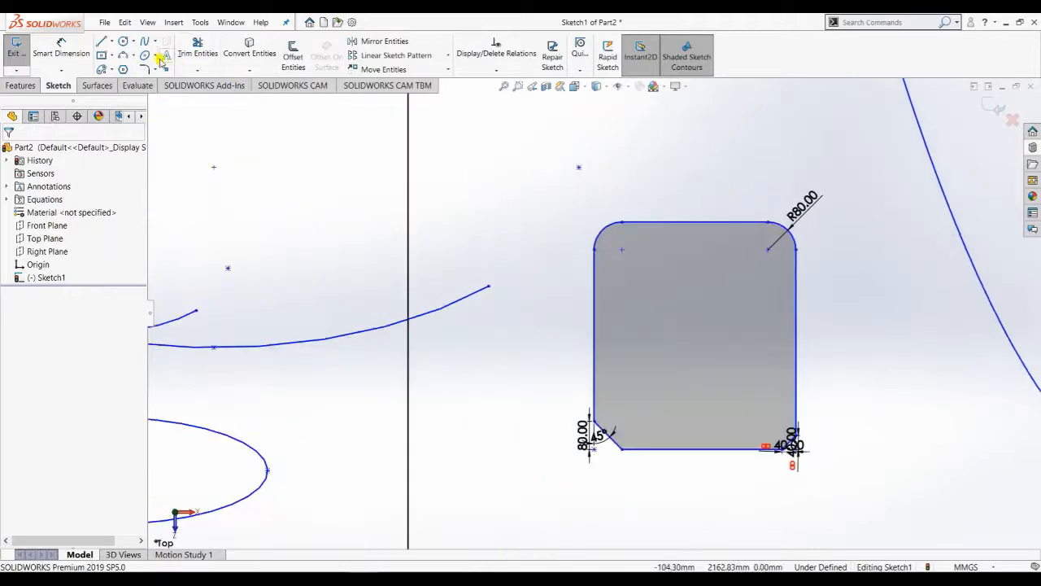
left_click(166, 57)
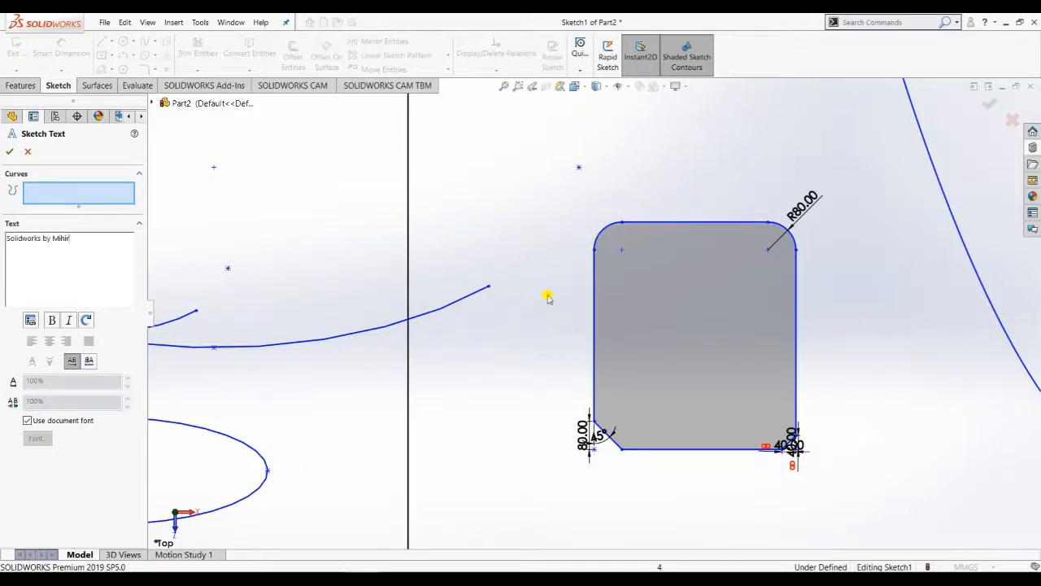
left_click(705, 223)
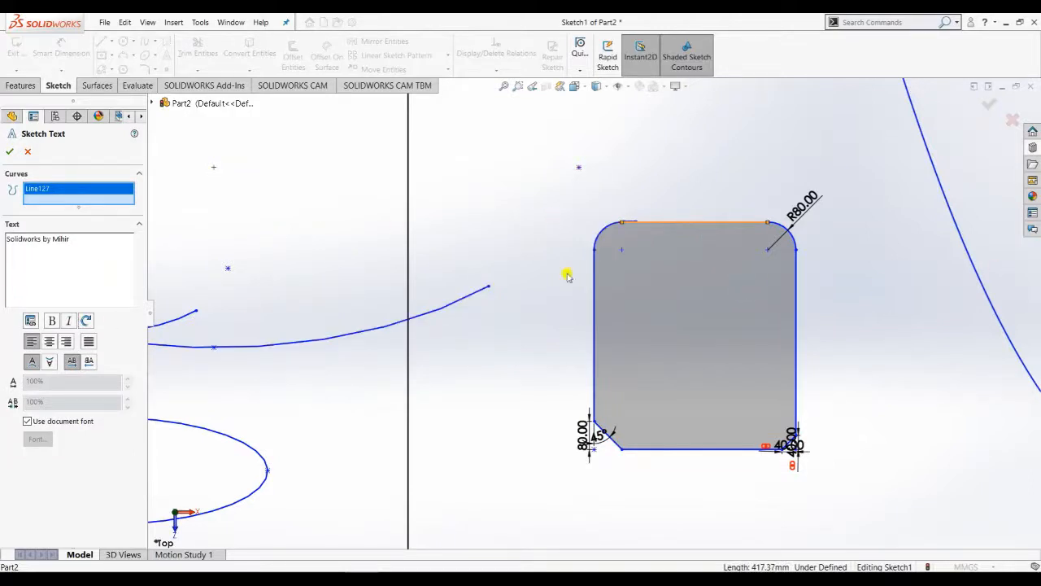
left_click(10, 152)
scroll(629, 230, "up", 5)
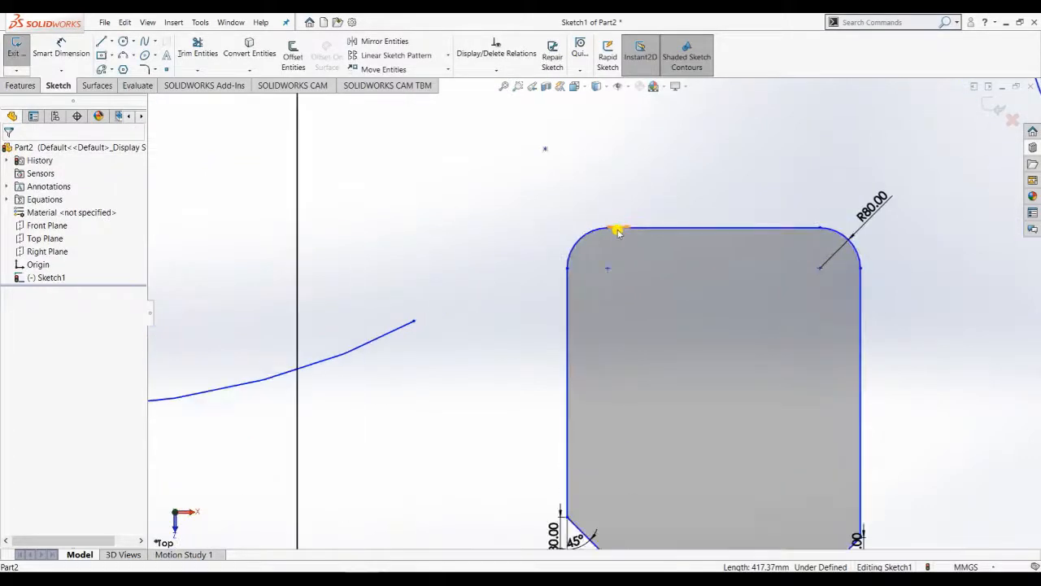
scroll(614, 255, "up", 6)
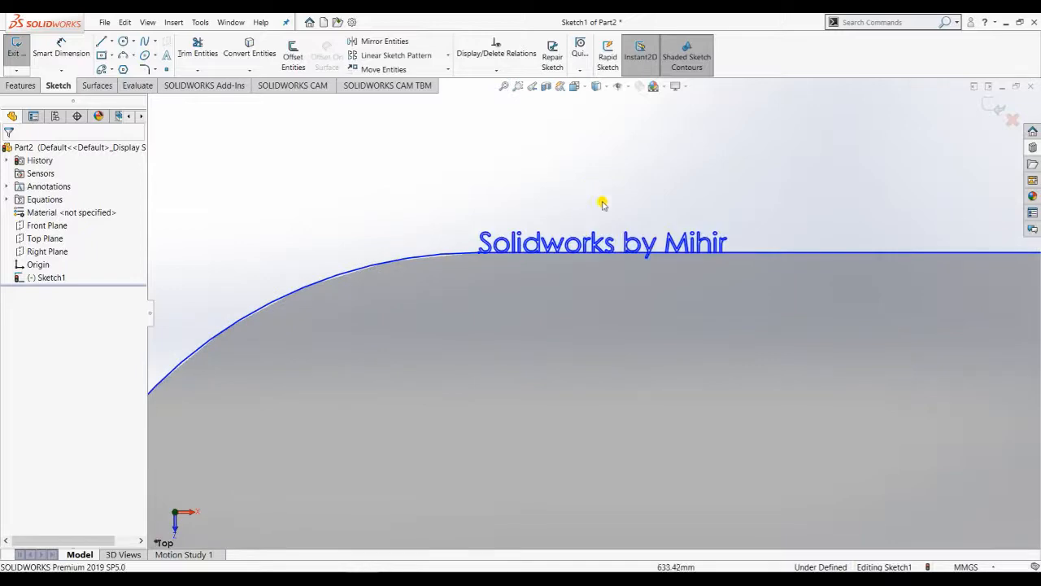
scroll(618, 245, "up", 3)
- Reopen the sketch text for editing, stop using the document font, and open its font settings
left_click(628, 251)
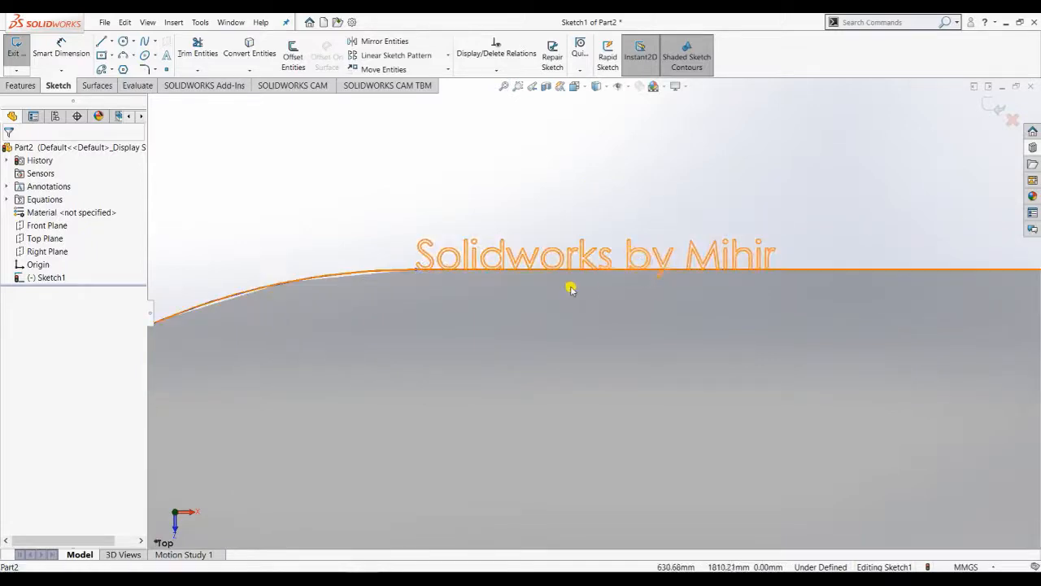
right_click(602, 255)
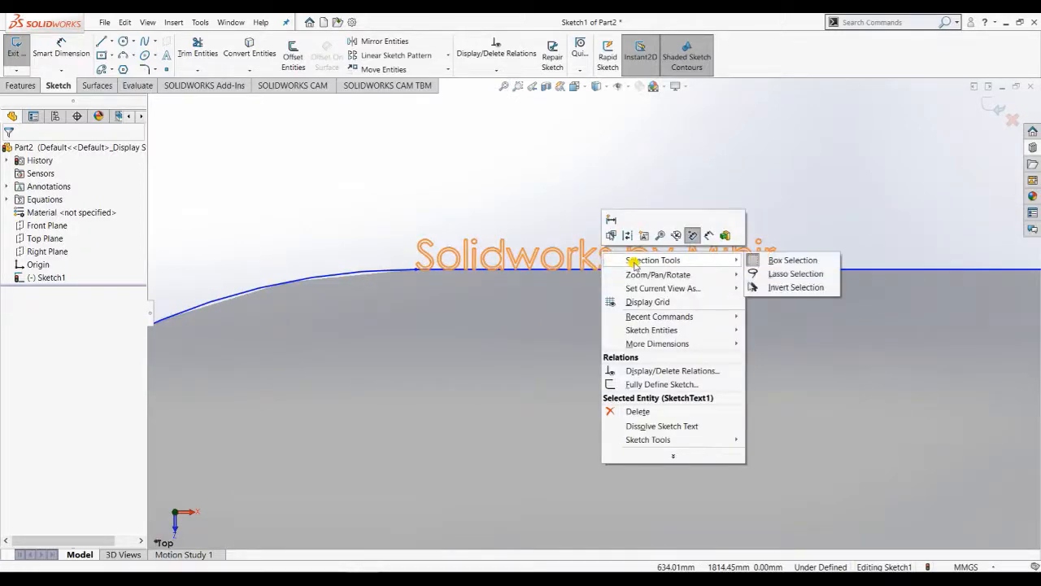
left_click(565, 256)
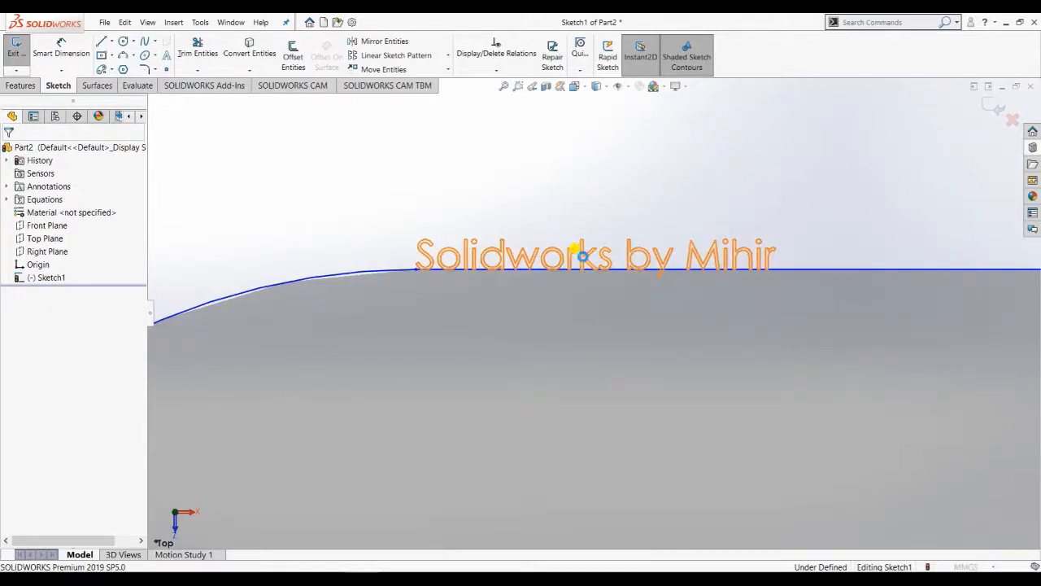
double_click(581, 259)
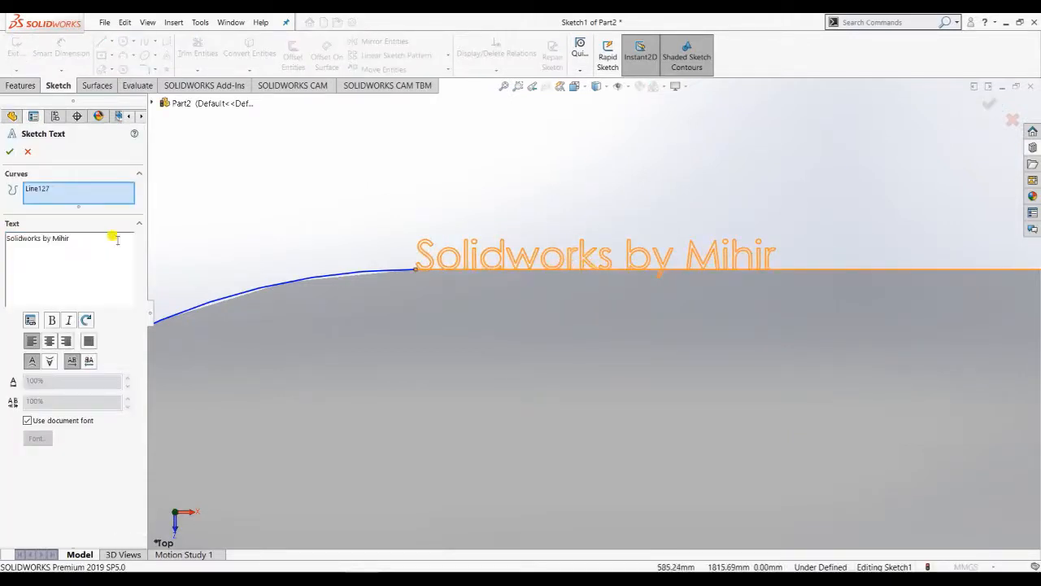
left_click(28, 423)
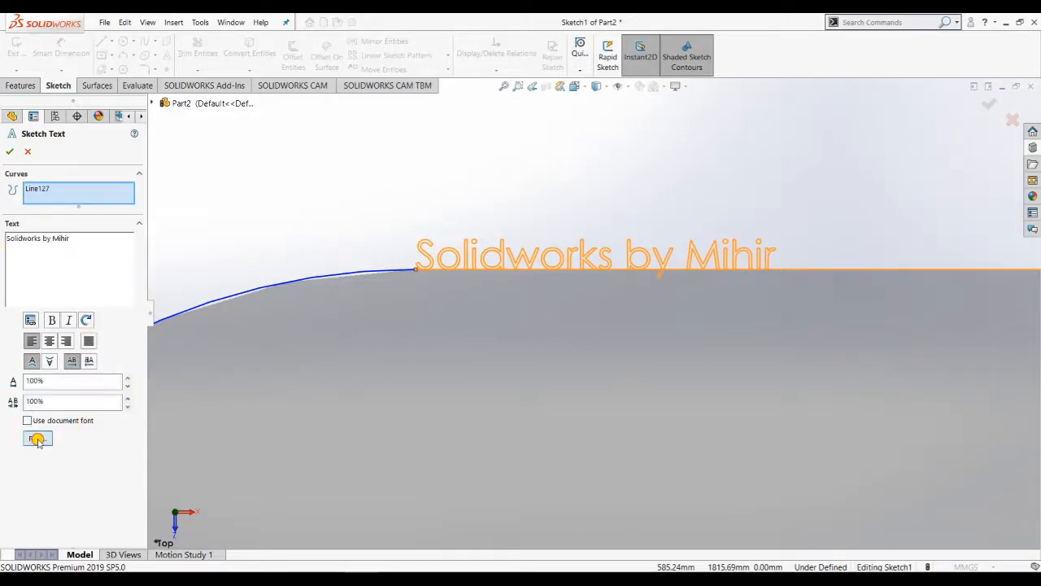
left_click(37, 440)
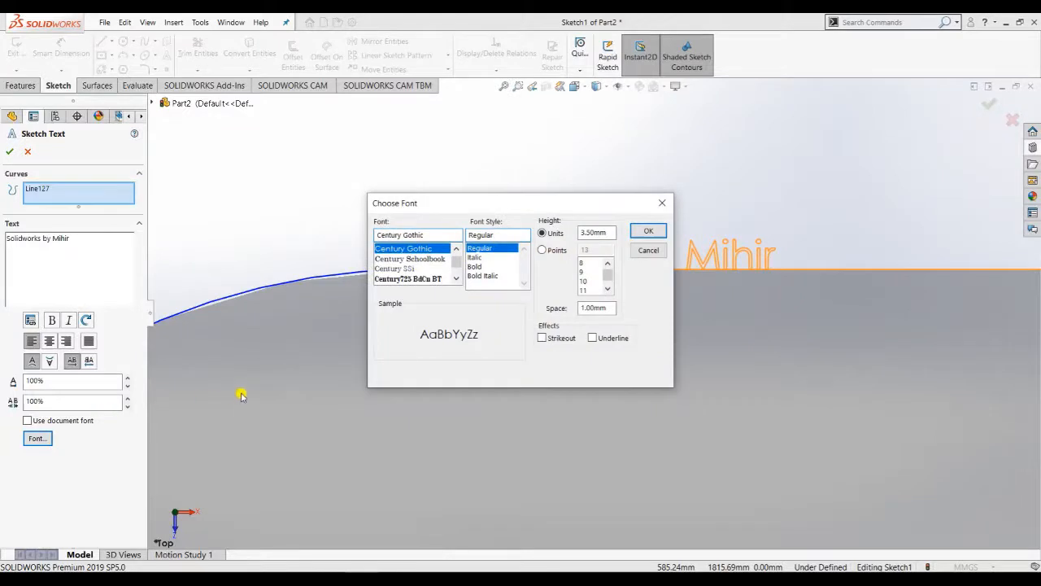
- Set the sketch text's font to Century Schoolbook, Bold, with a height of 28 points
left_click(543, 251)
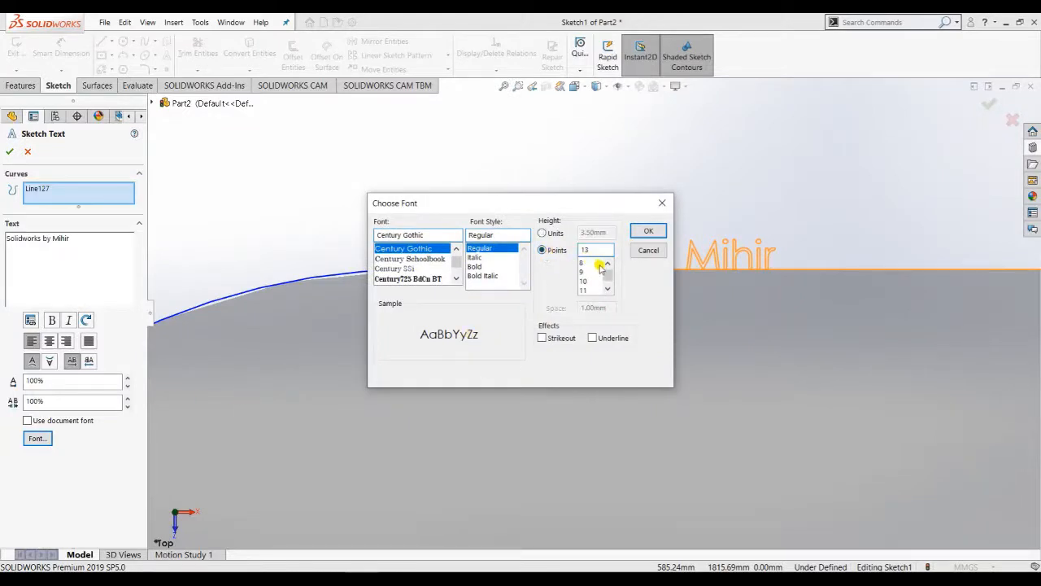
left_click_drag(611, 279, 611, 292)
left_click(582, 264)
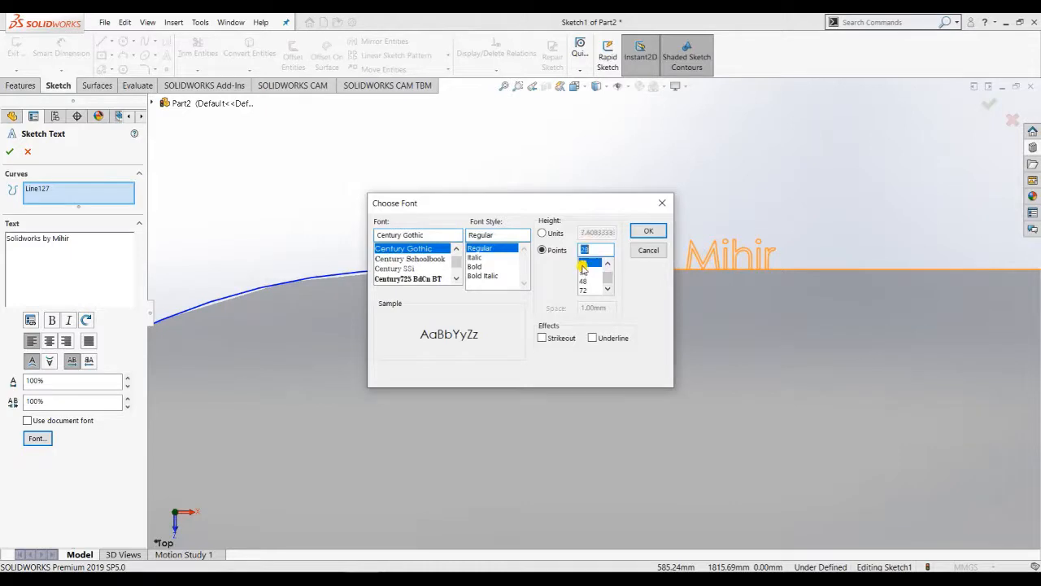
left_click(474, 266)
left_click(407, 258)
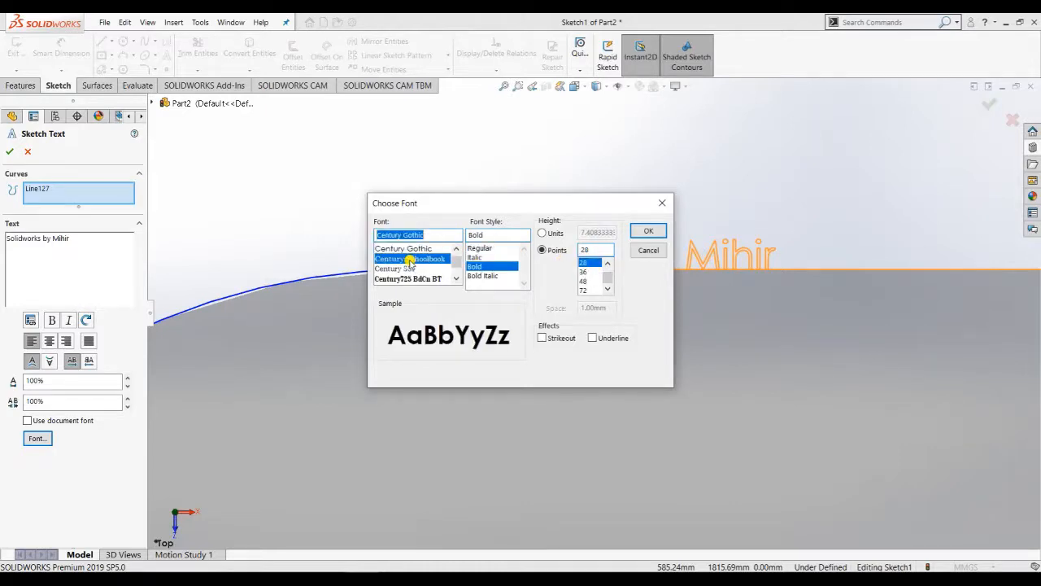
left_click(649, 231)
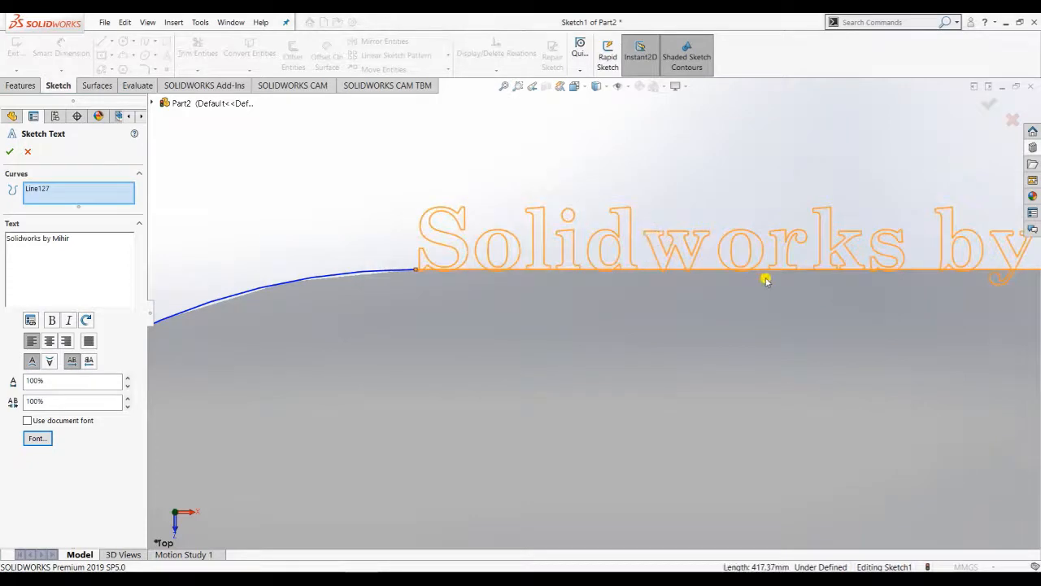
scroll(765, 278, "up", 2)
scroll(891, 240, "up", 1)
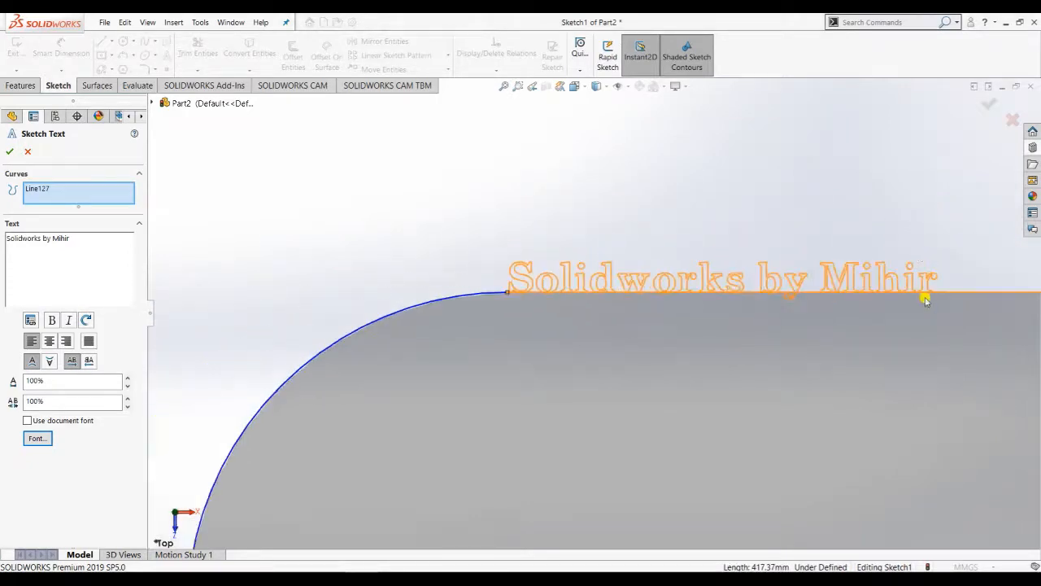
- Try the centre, left and right alignments for the sketch text along the rounded rectangle's upper edge
scroll(926, 301, "down", 2)
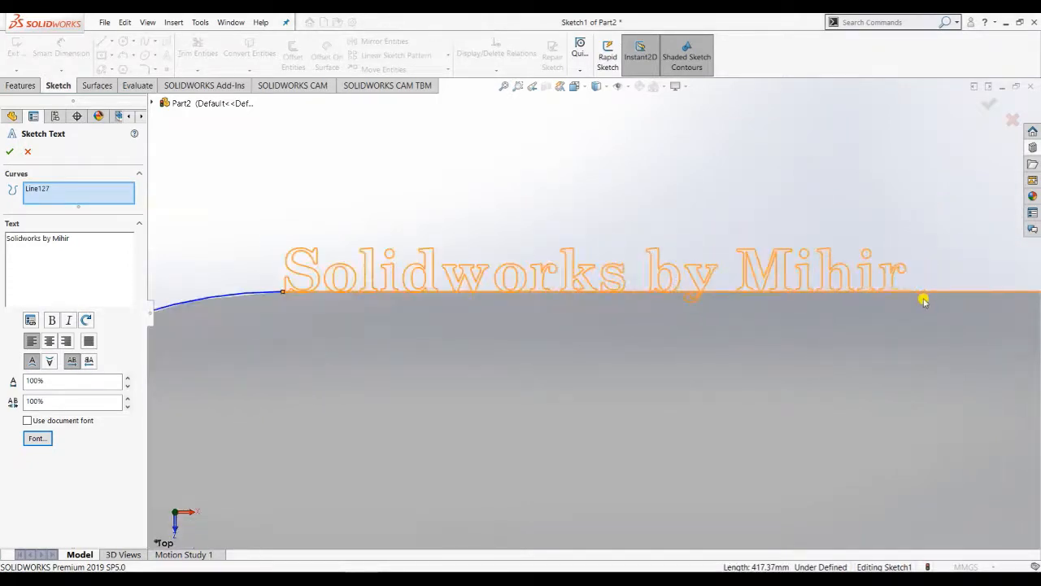
left_click(50, 341)
scroll(700, 364, "up", 4)
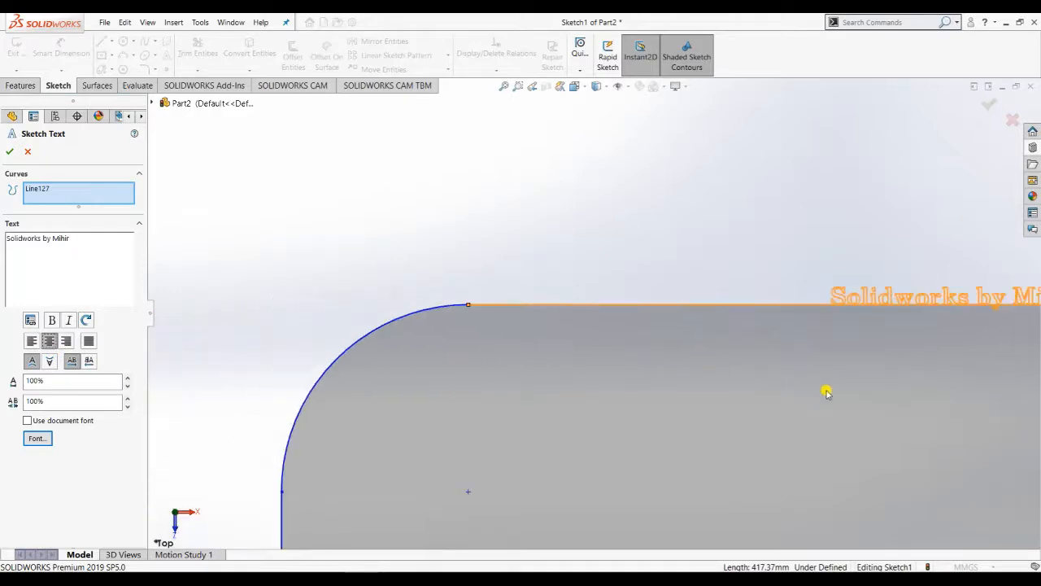
scroll(935, 354, "down", 2)
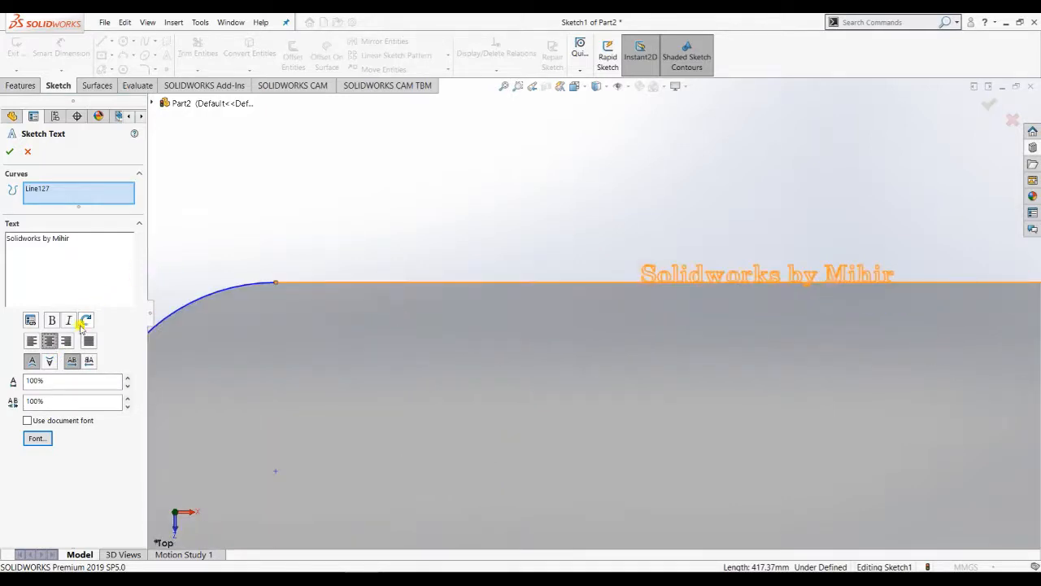
left_click(32, 341)
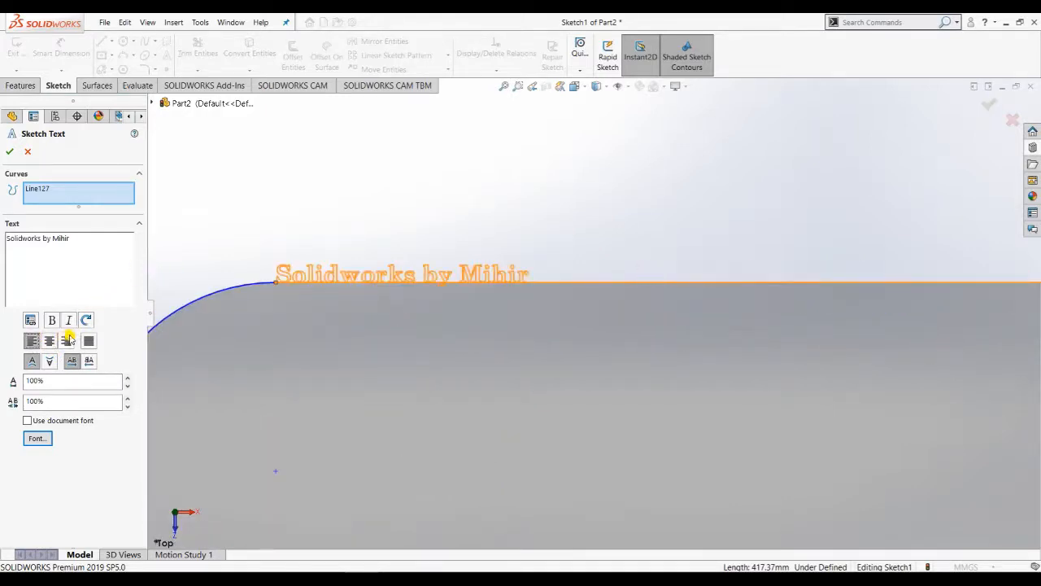
left_click(67, 341)
scroll(521, 346, "up", 5)
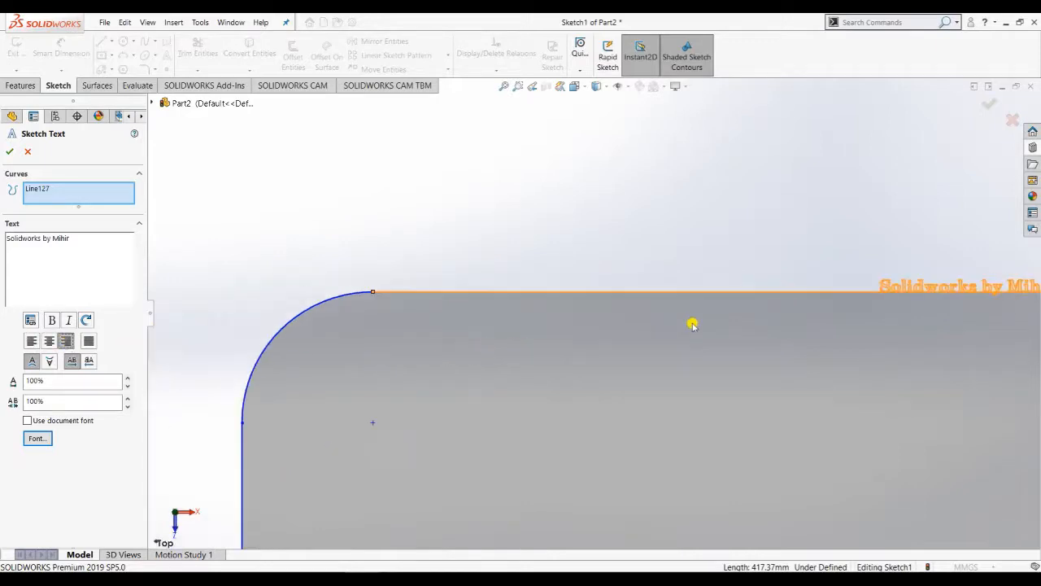
scroll(826, 320, "down", 2)
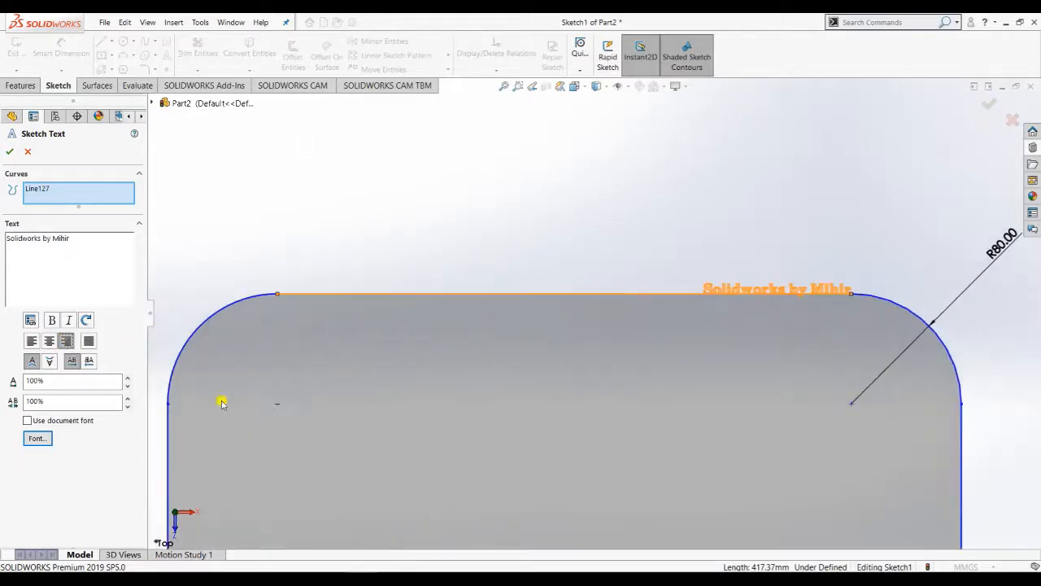
- Centre the sketch text on the upper edge, try the vertical flip and restore it, and accept the text
left_click(49, 341)
left_click(50, 362)
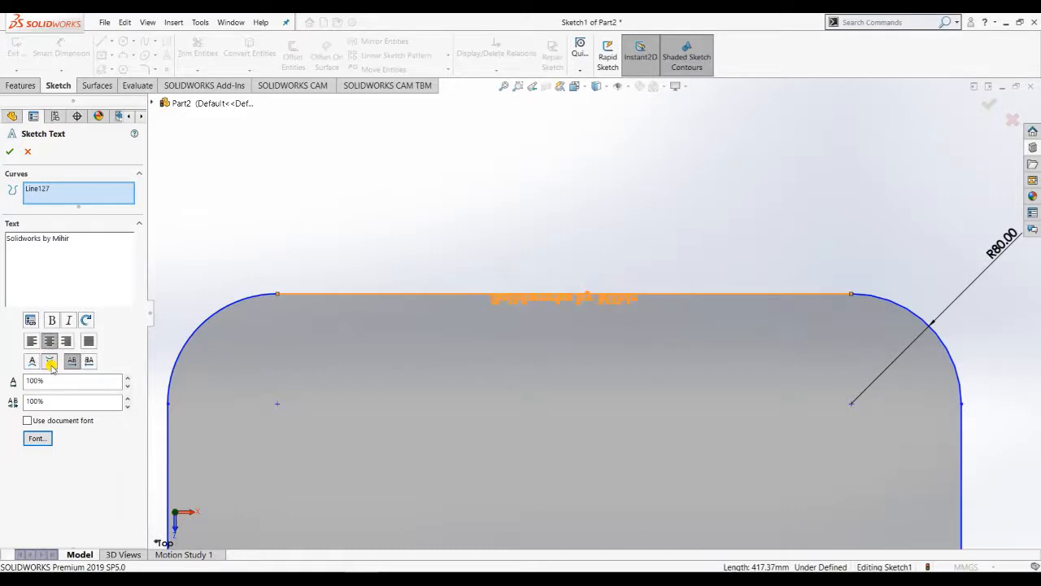
left_click(33, 363)
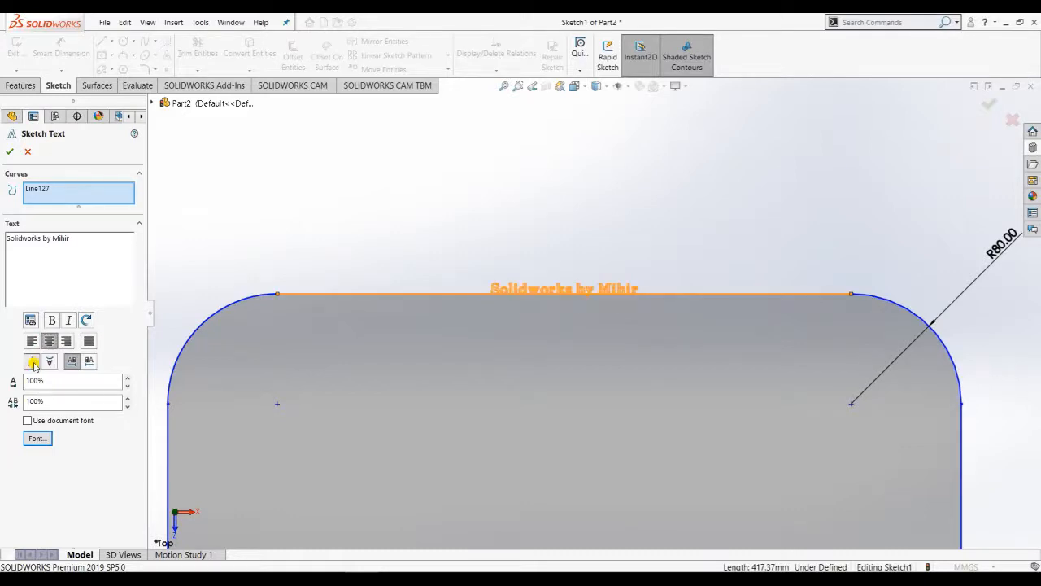
left_click(34, 363)
left_click(34, 364)
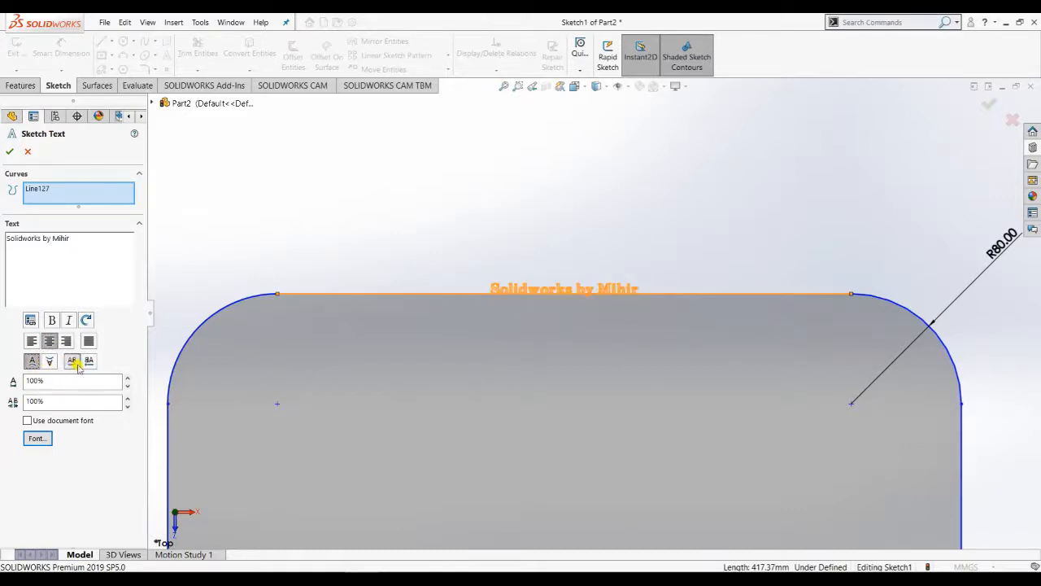
left_click(10, 151)
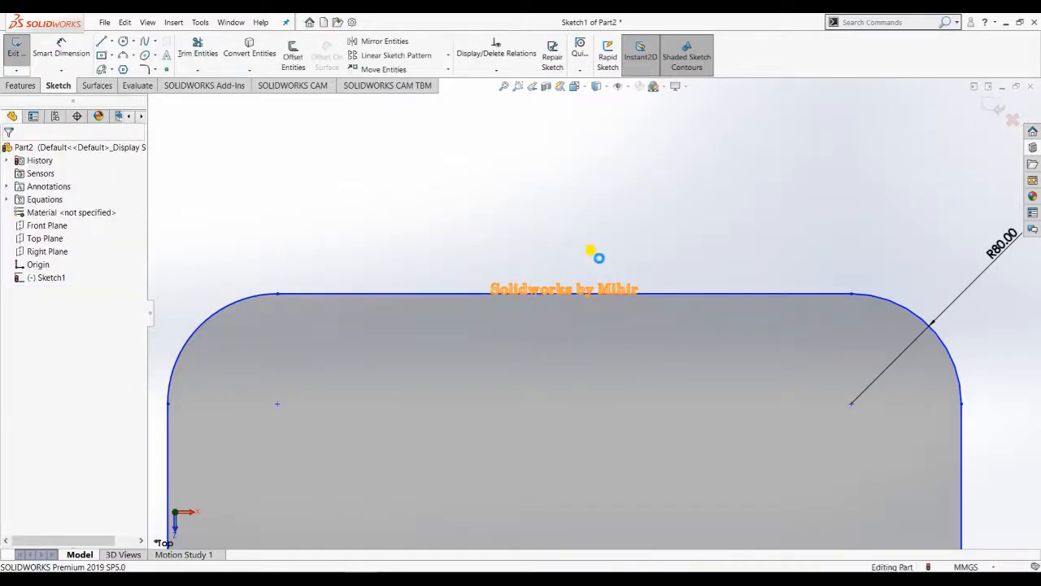
- Rebuild and exit the sketch, and examine the lettering along the upper edge up close
key("ctrl+b")
scroll(573, 307, "down", 3)
scroll(483, 267, "down", 2)
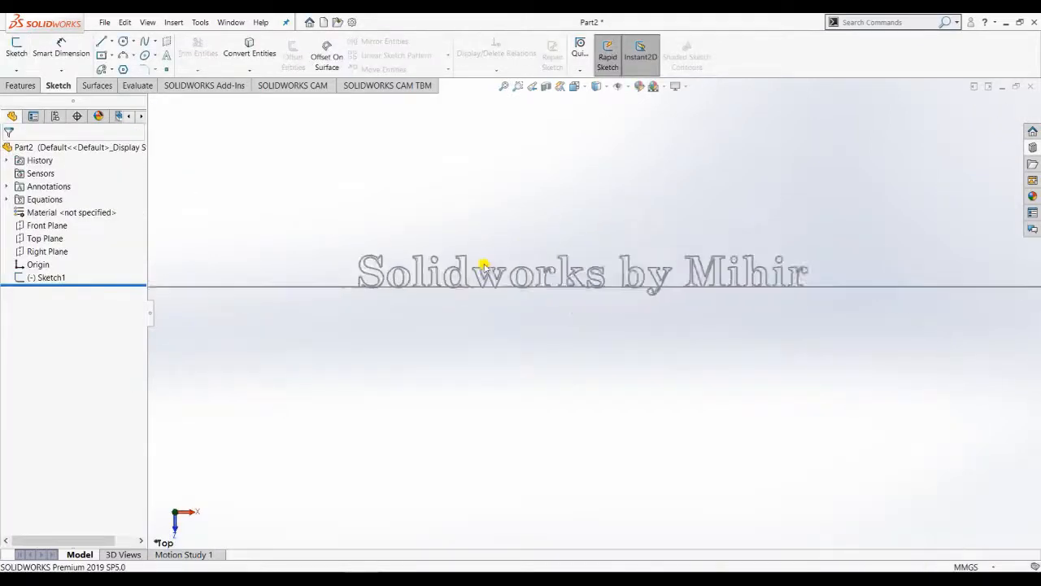
scroll(689, 272, "down", 3)
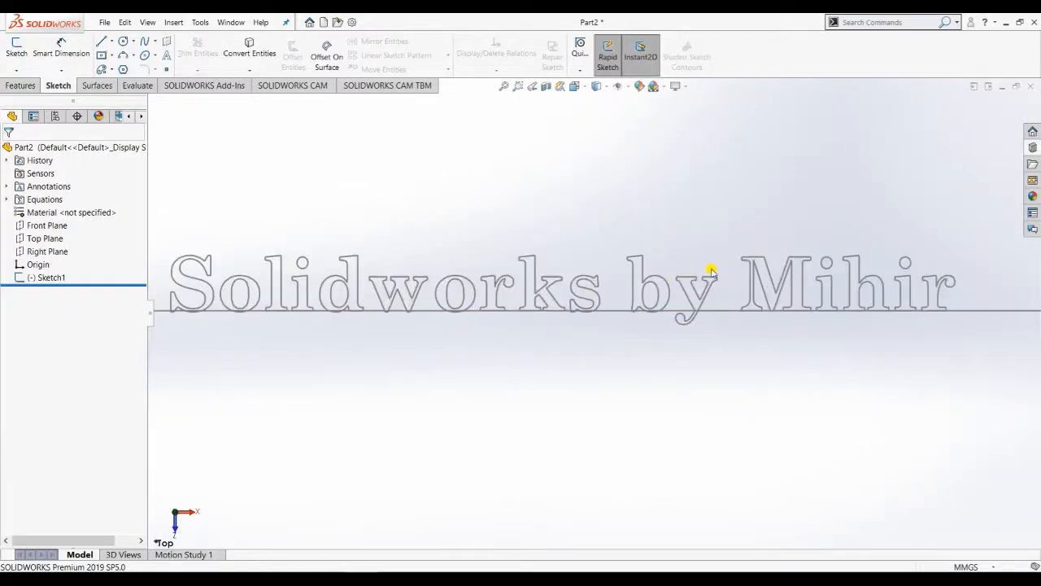
scroll(711, 271, "up", 1)
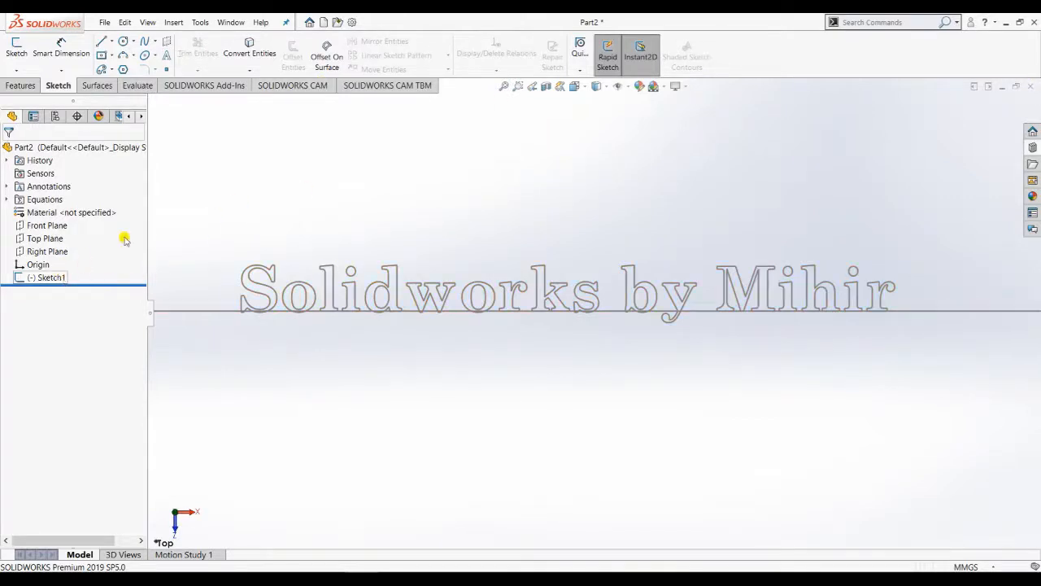
left_click(157, 56)
scroll(418, 360, "up", 2)
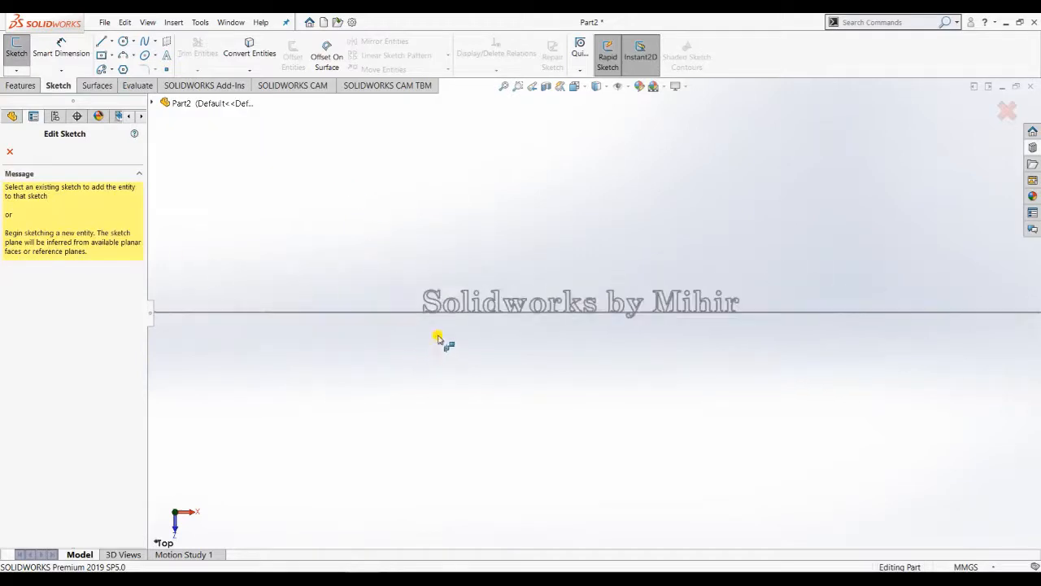
left_click(12, 153)
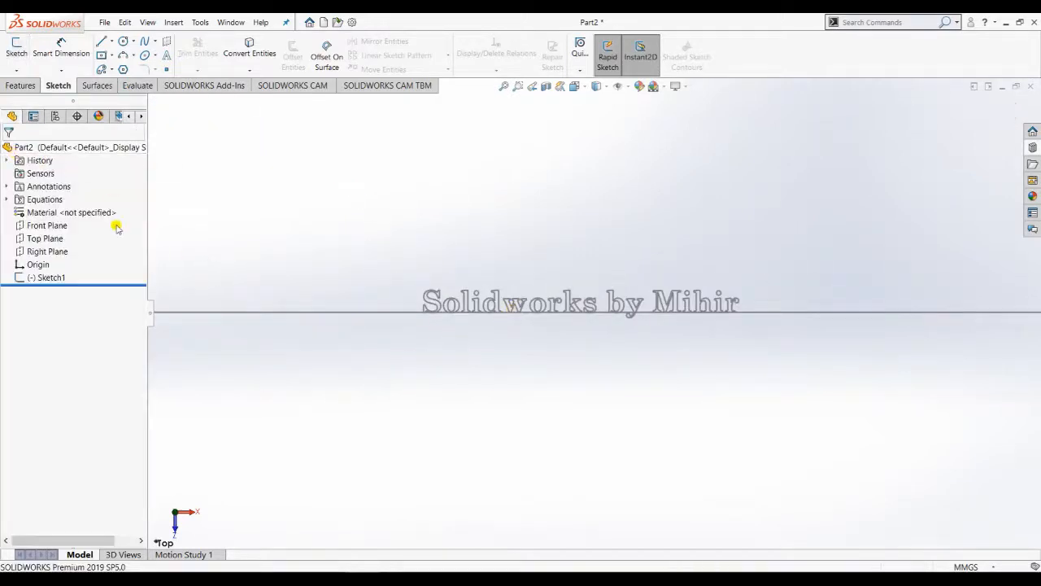
- Reopen Sketch1 for editing and place four sketch points above the rounded rectangle, arranged as the corners of a slanted quadrilateral
right_click(42, 277)
left_click(53, 242)
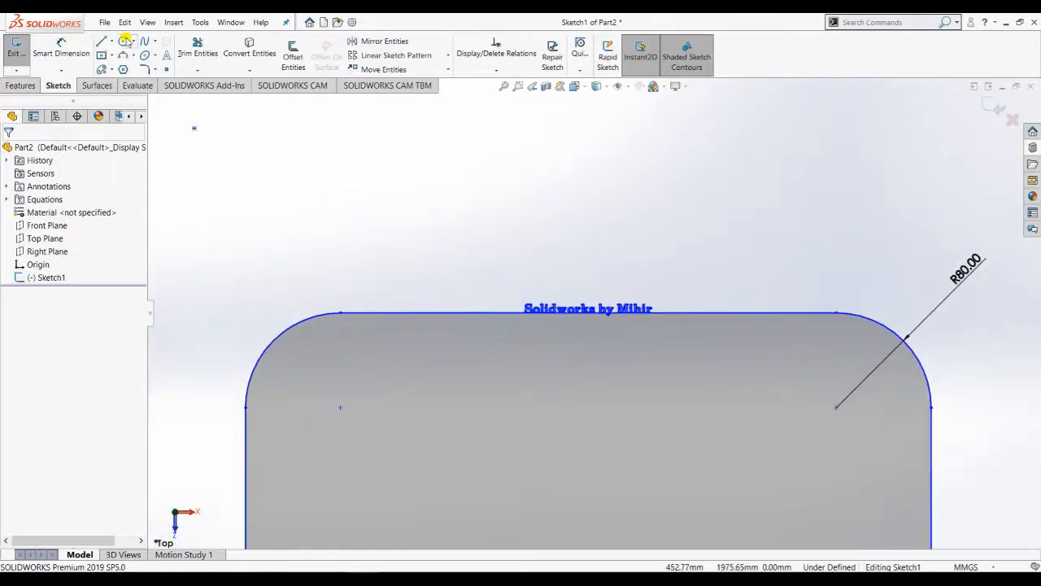
left_click(166, 70)
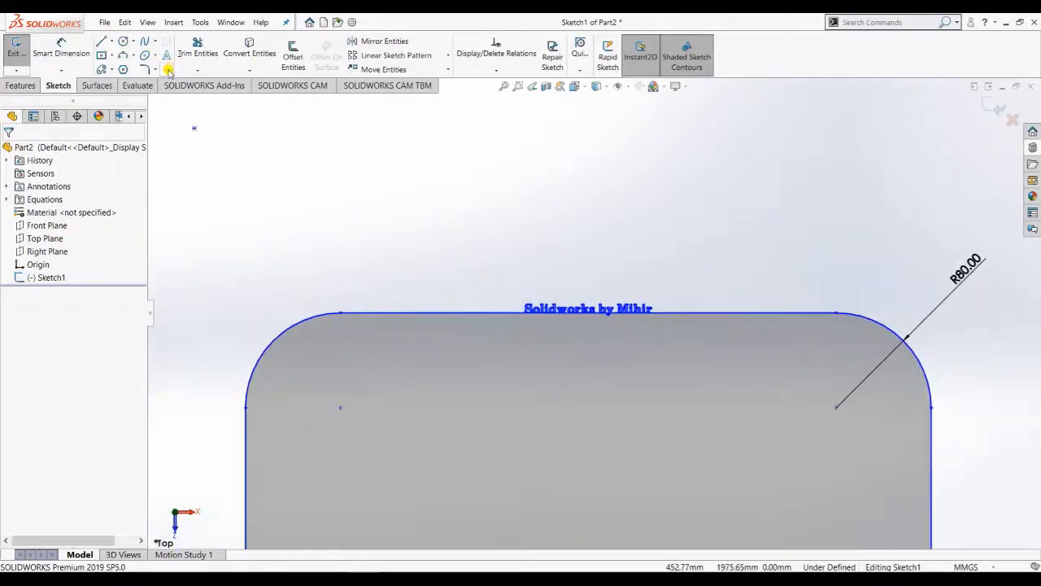
left_click(337, 184)
left_click(537, 214)
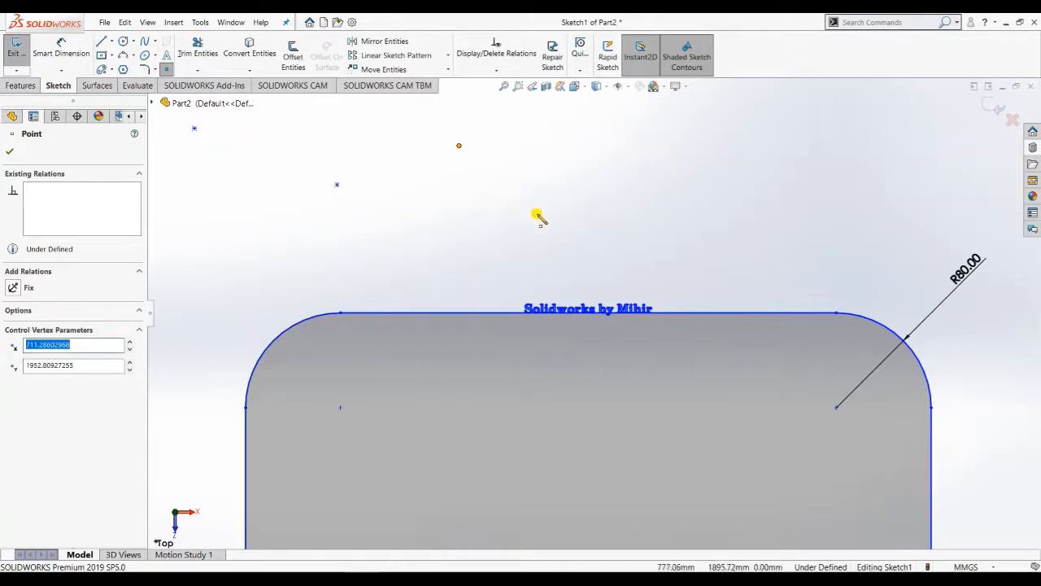
left_click(415, 251)
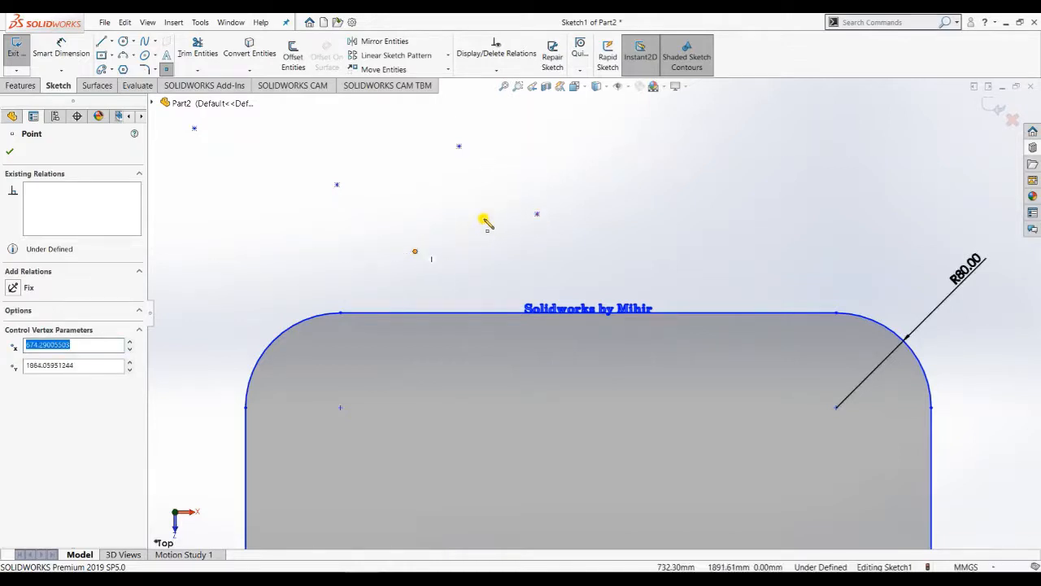
key("Escape")
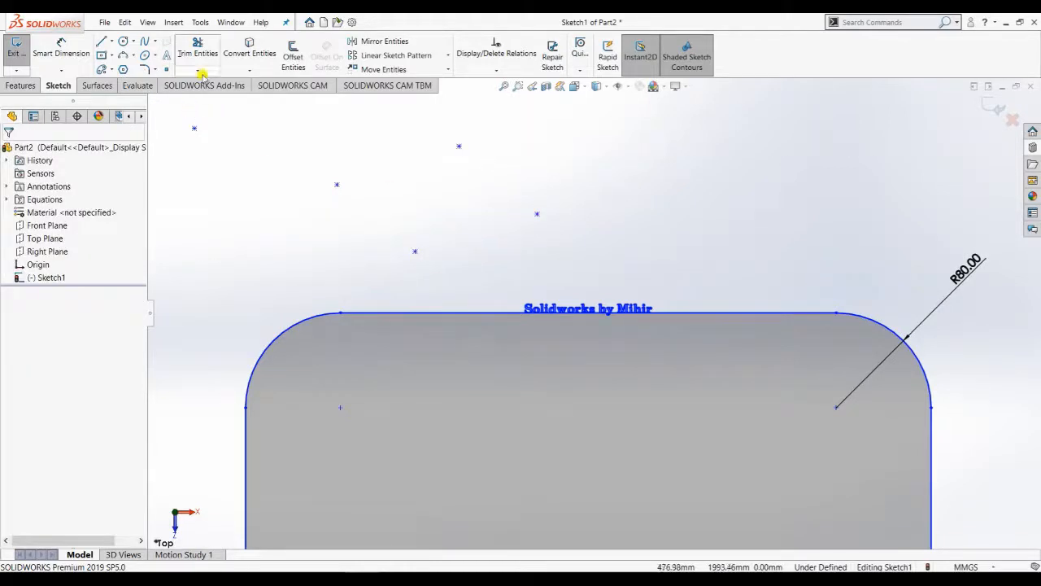
- Connect the four new points with lines to form a closed, slanted quadrilateral
key("l")
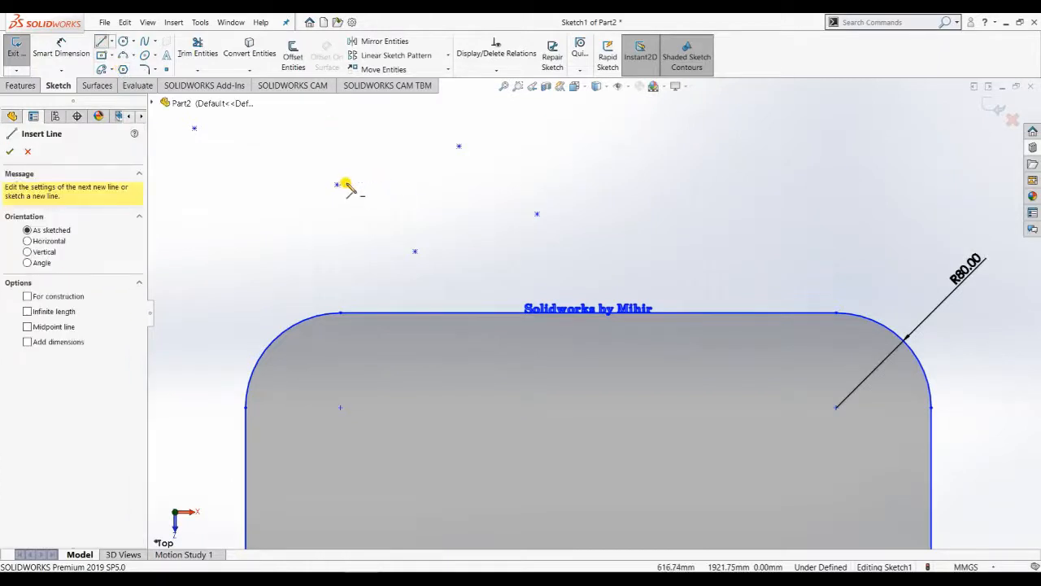
left_click(459, 148)
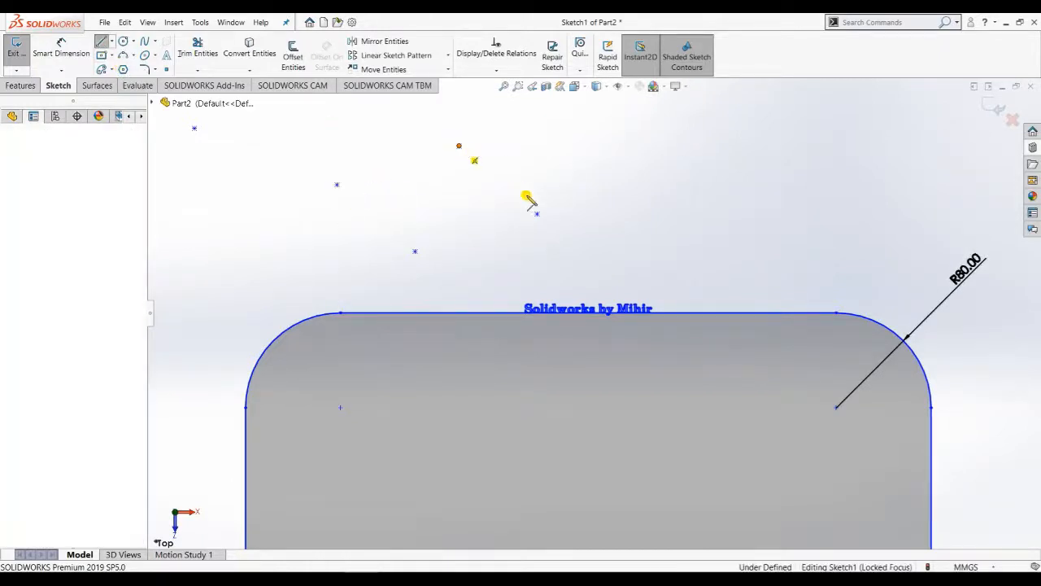
left_click(536, 214)
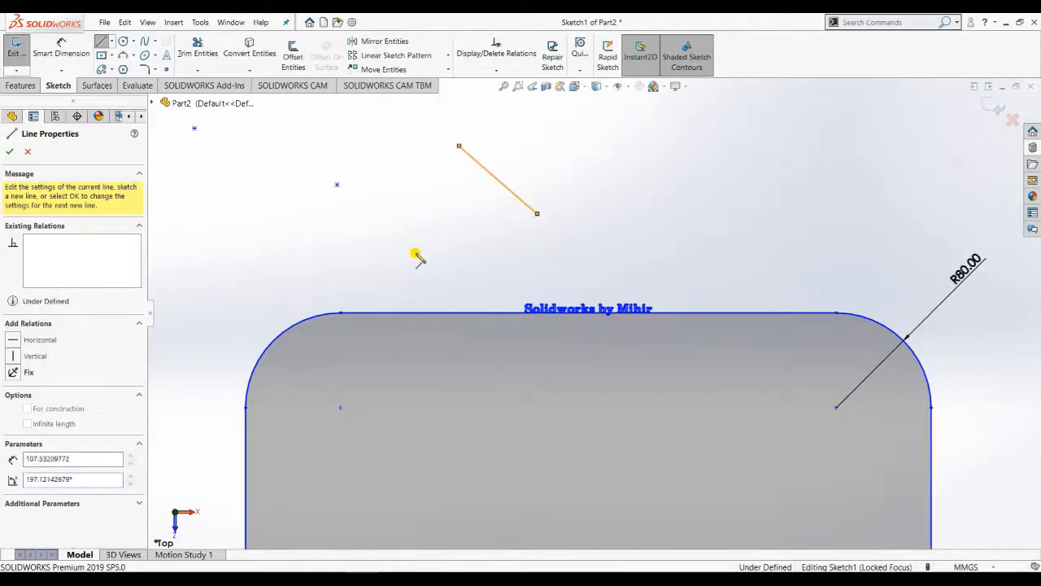
left_click(415, 250)
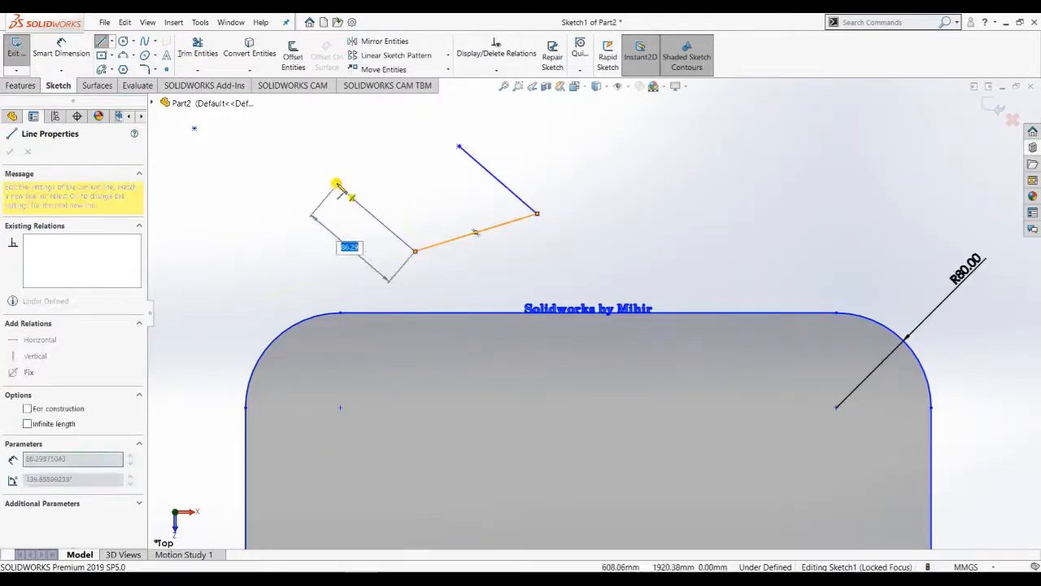
key("ctrl+z")
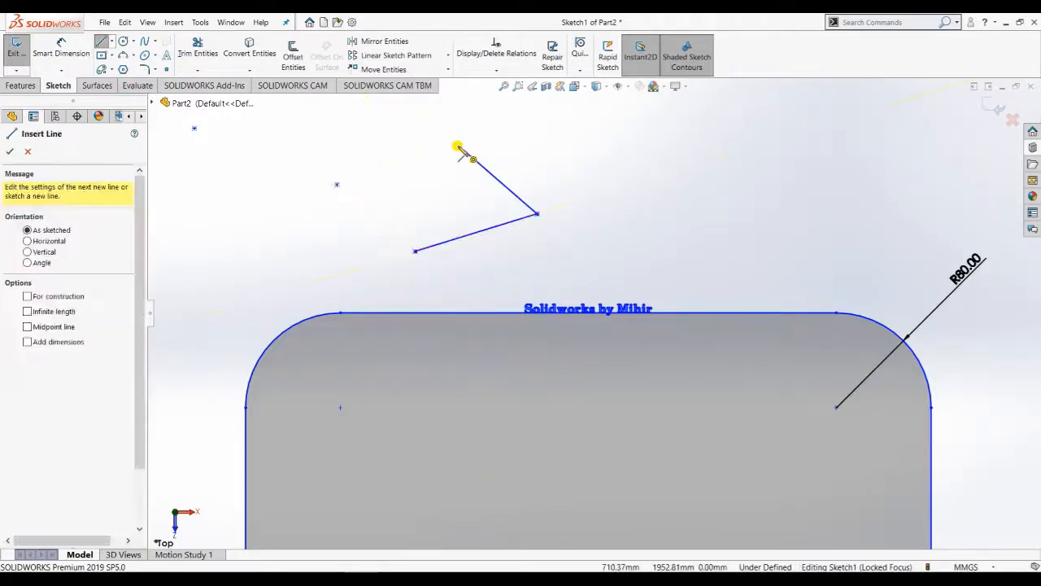
left_click(459, 146)
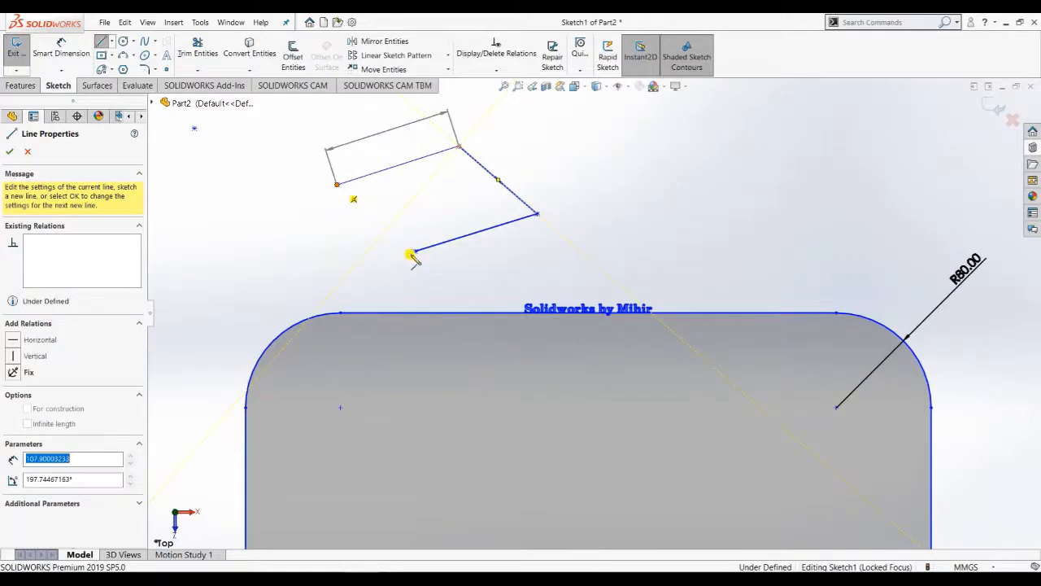
left_click(336, 185)
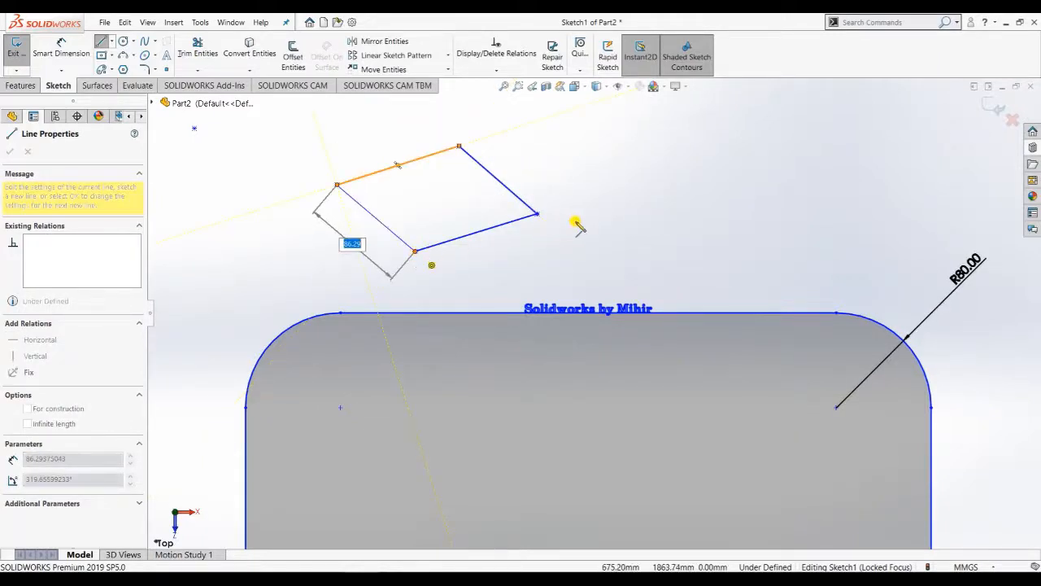
key("Escape")
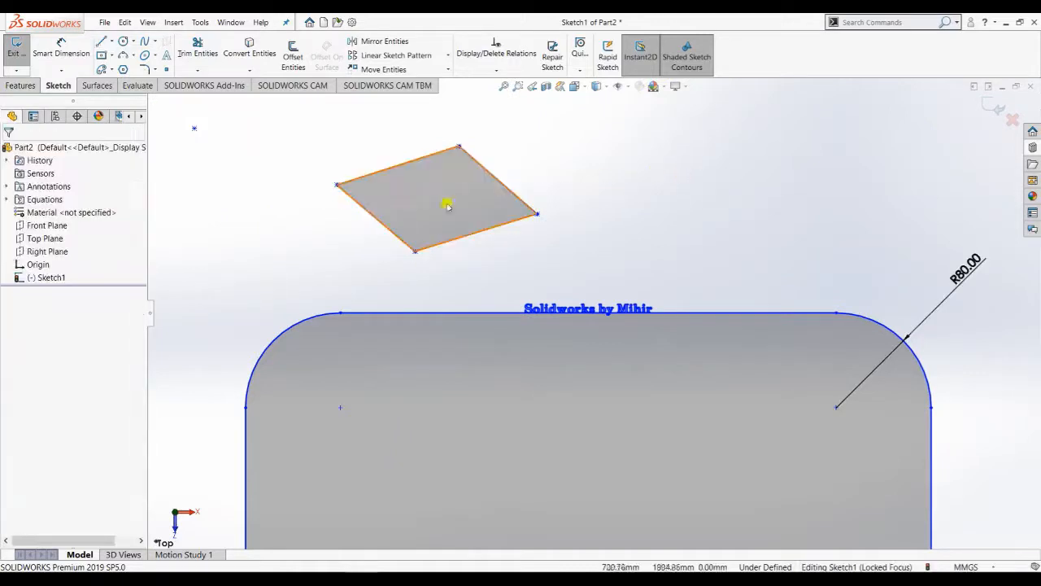
- Display the sketch relations and select the slanted quadrilateral to examine its relations
left_click(501, 71)
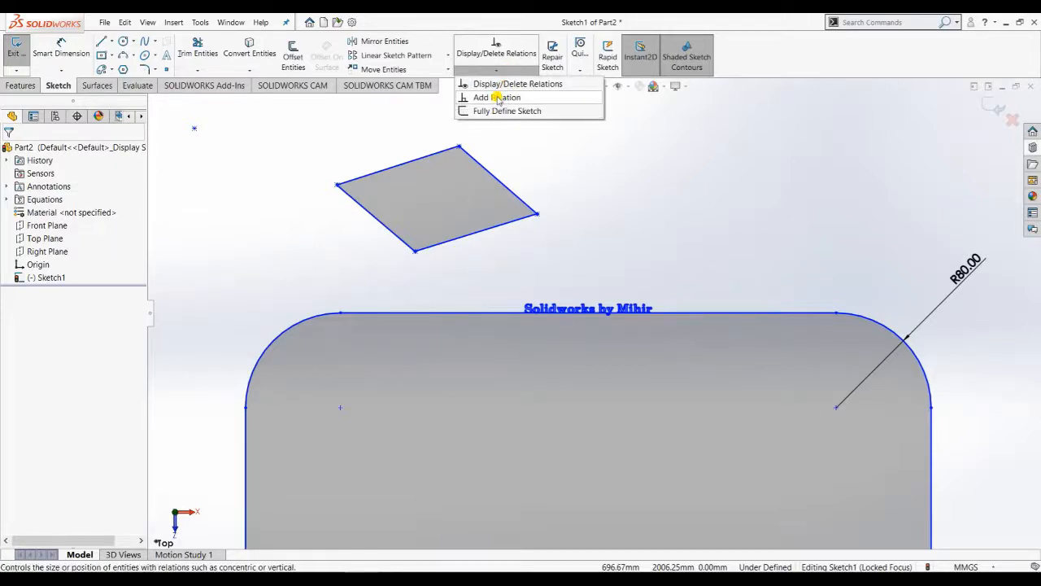
left_click(495, 84)
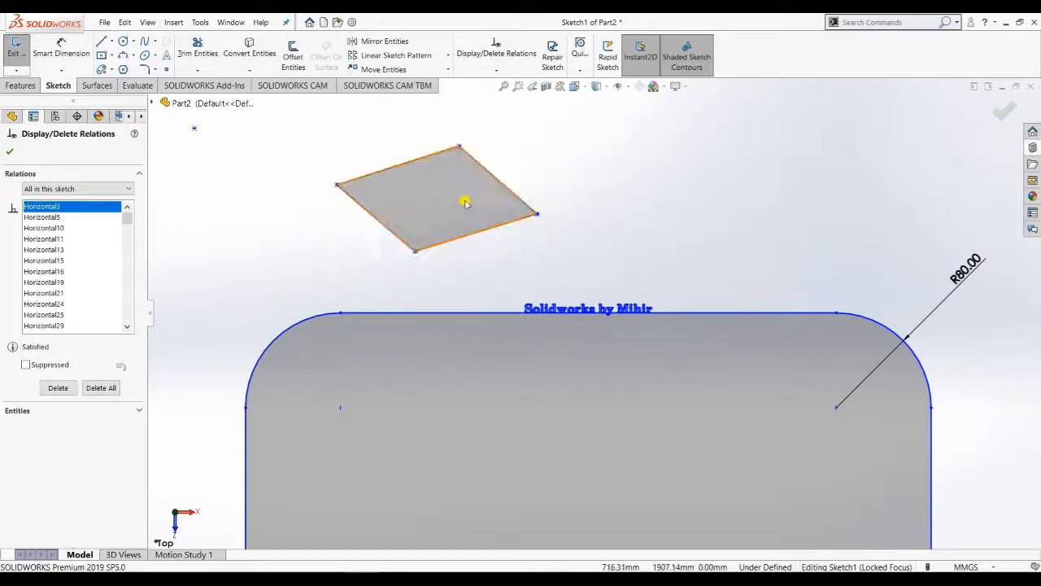
key("z")
scroll(519, 227, "up", 4)
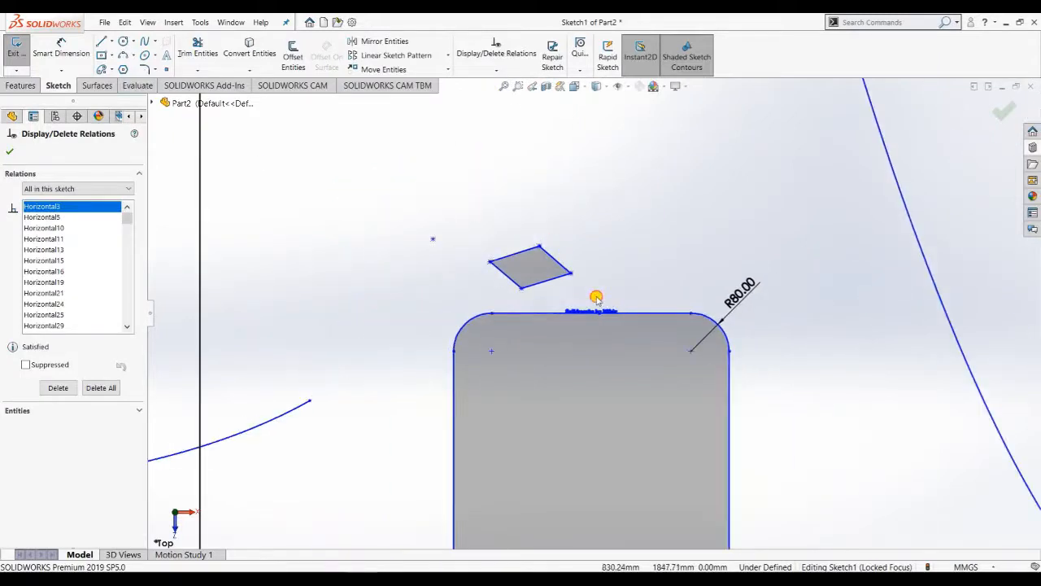
mouse_move(598, 297)
left_mouse_down()
mouse_move(488, 217)
mouse_move(493, 224)
left_mouse_up()
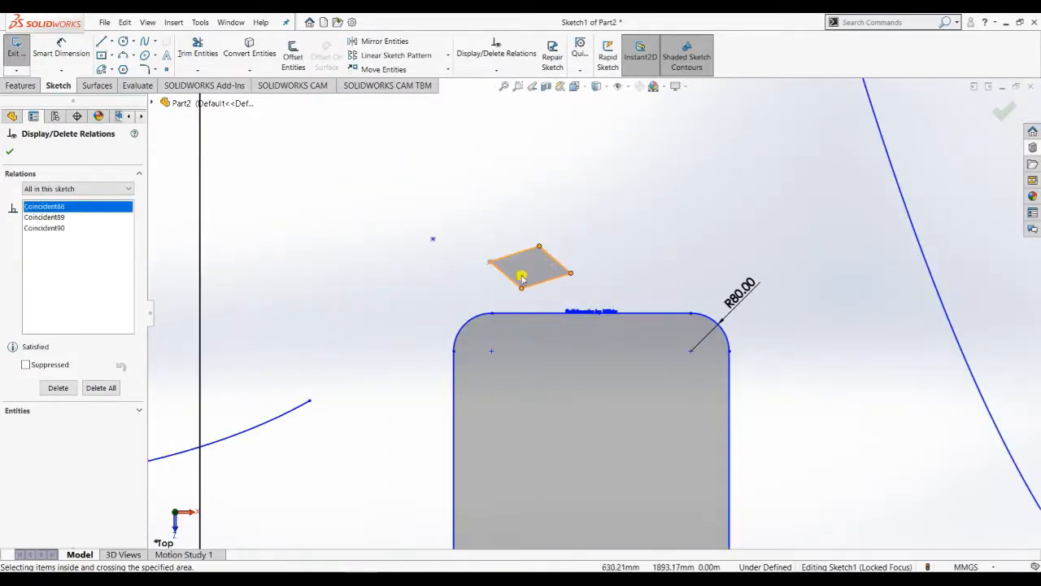
left_click(10, 152)
- Select the whole rounded rectangle and display its sketch relations to examine the list for the selected entities
scroll(561, 245, "up", 3)
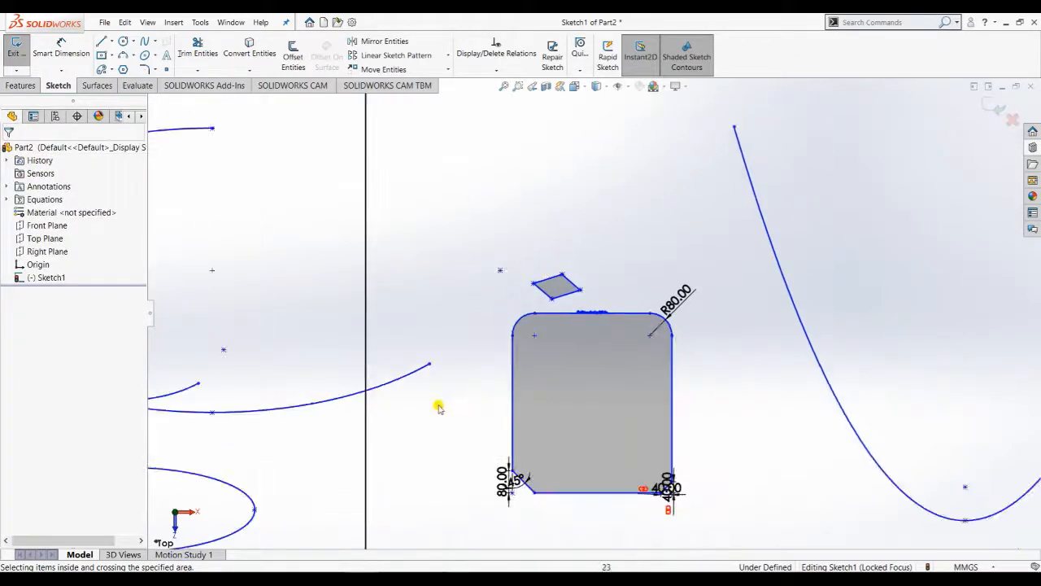
left_click_drag(701, 511, 472, 303)
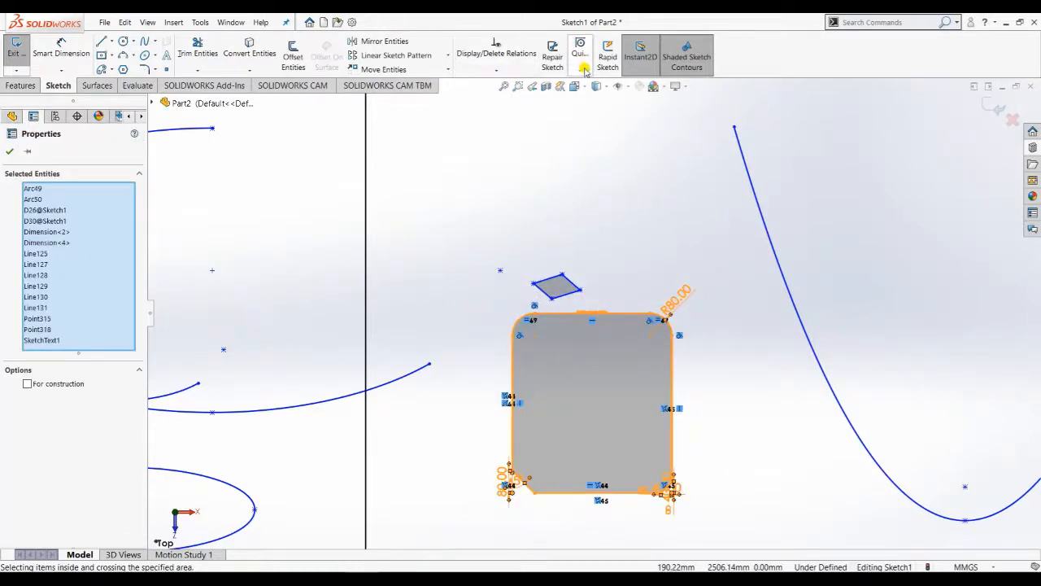
left_click(494, 63)
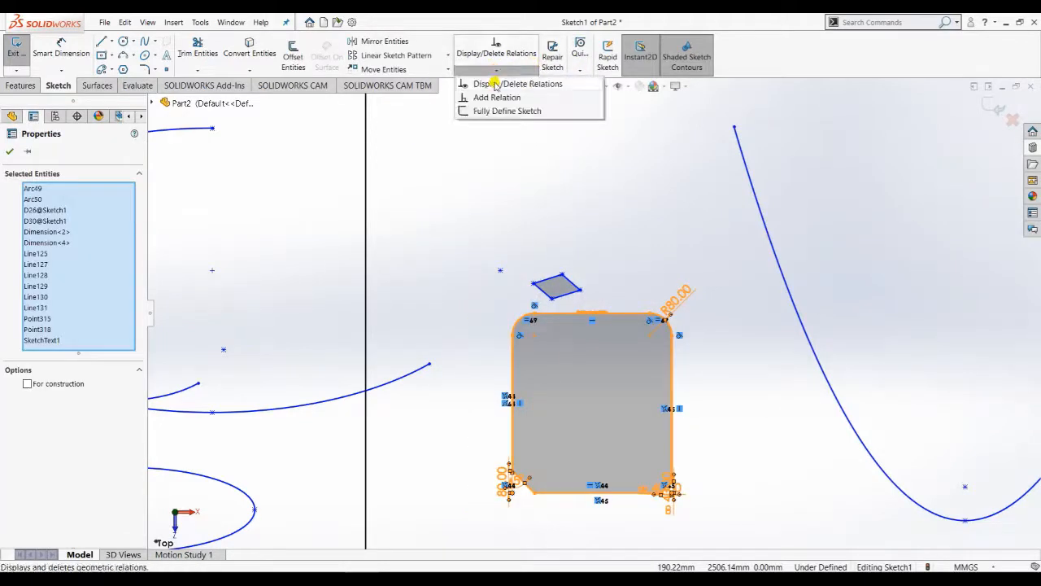
left_click(494, 82)
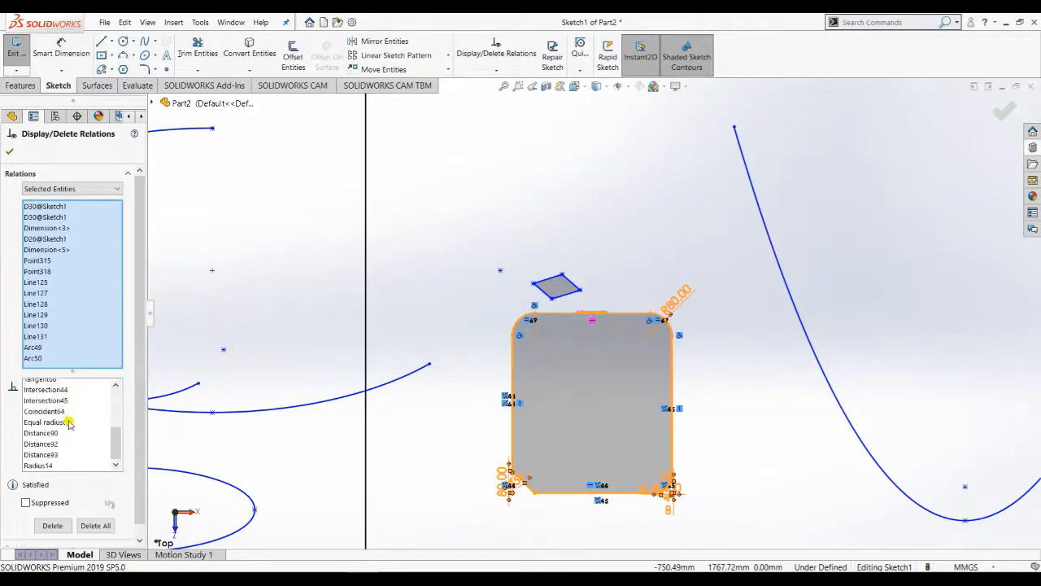
scroll(70, 419, "down", 5)
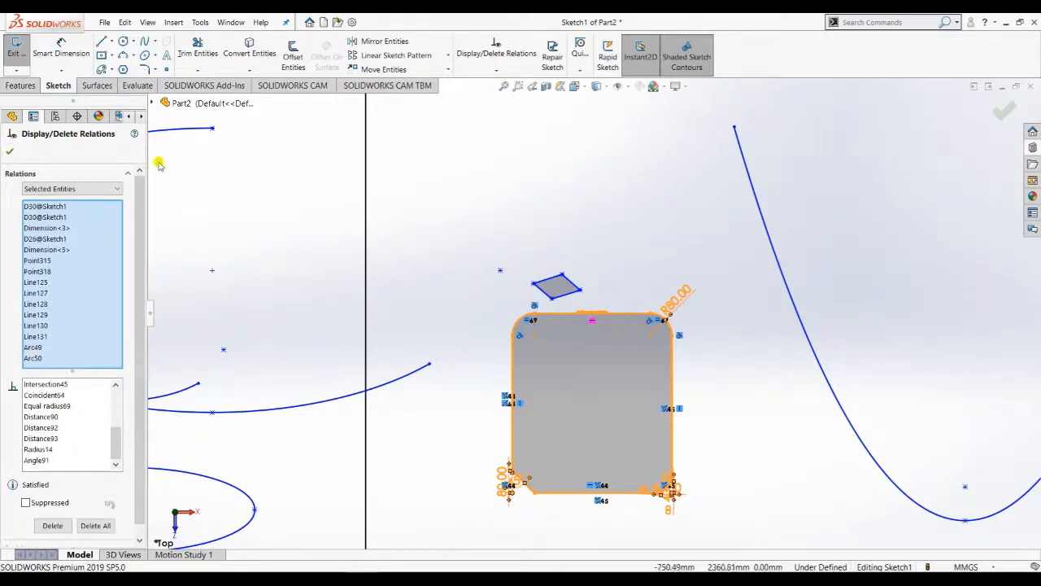
left_click(11, 150)
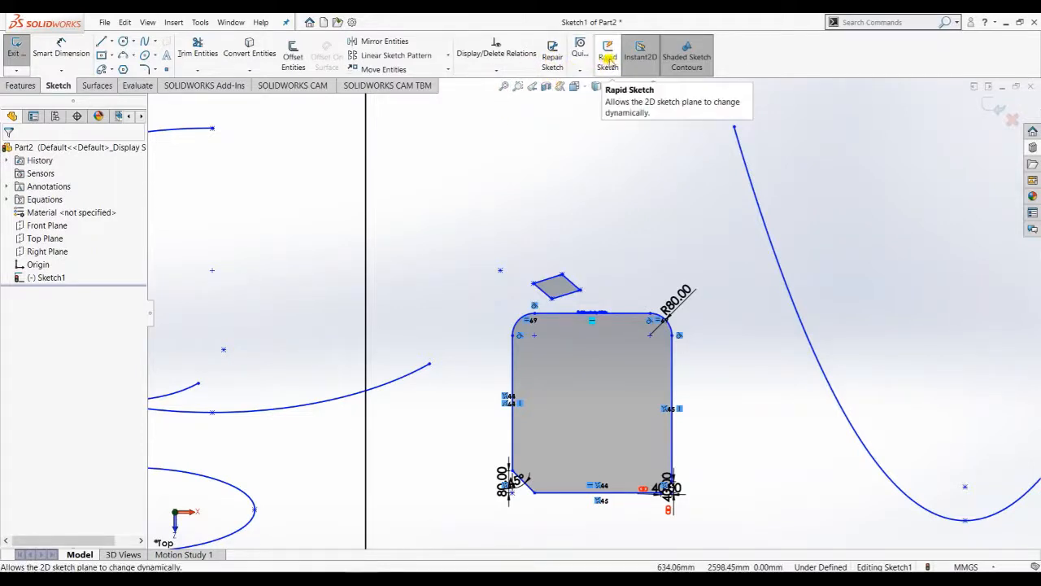
- Turn Instant2D off and on again to compare how the rounded rectangle's sketch behaves
left_click(640, 57)
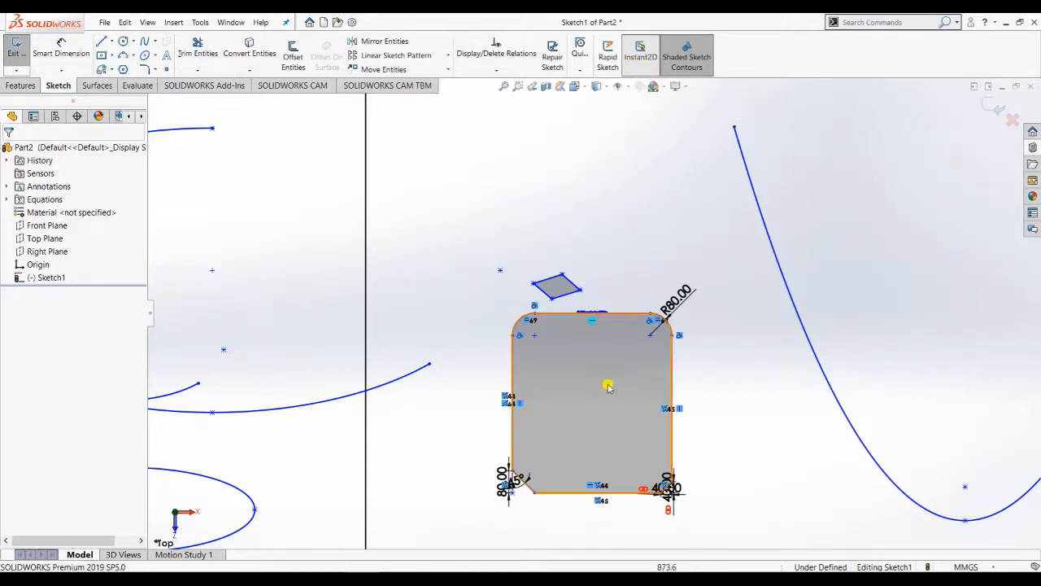
scroll(599, 376, "up", 2)
scroll(595, 430, "down", 2)
scroll(595, 430, "down", 3)
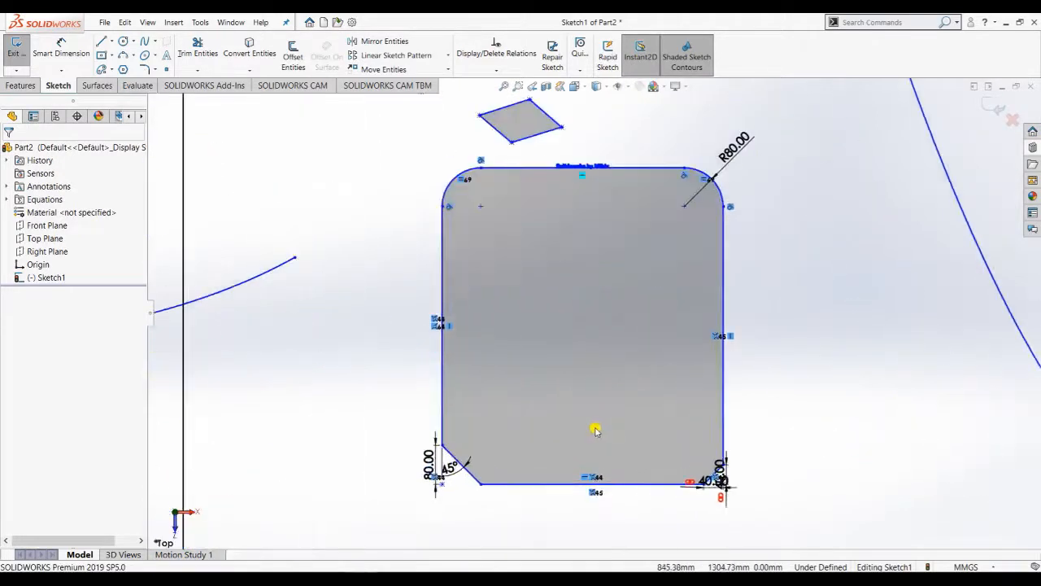
scroll(600, 423, "up", 2)
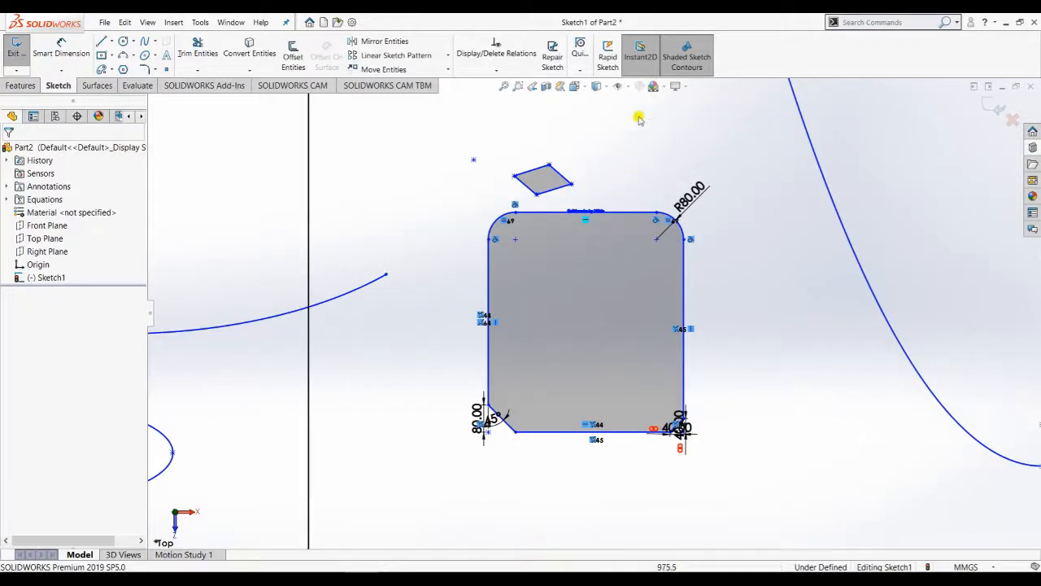
left_click(642, 57)
scroll(574, 317, "up", 3)
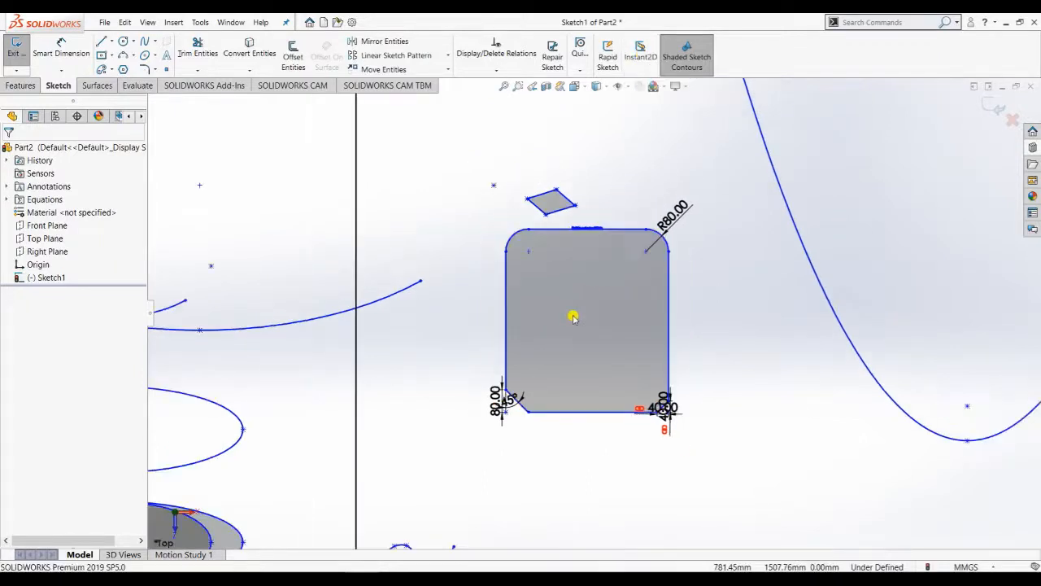
scroll(573, 318, "down", 3)
left_click(640, 56)
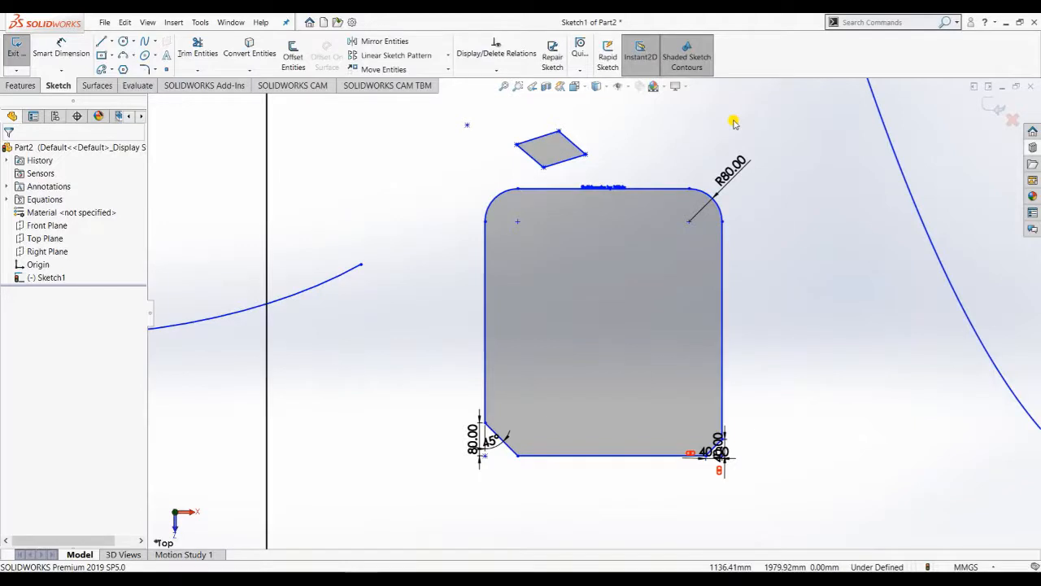
- Choose the Nearest quick snap, and sketch a large circle and a smaller circle side by side in the empty area above the parabola
left_click(580, 71)
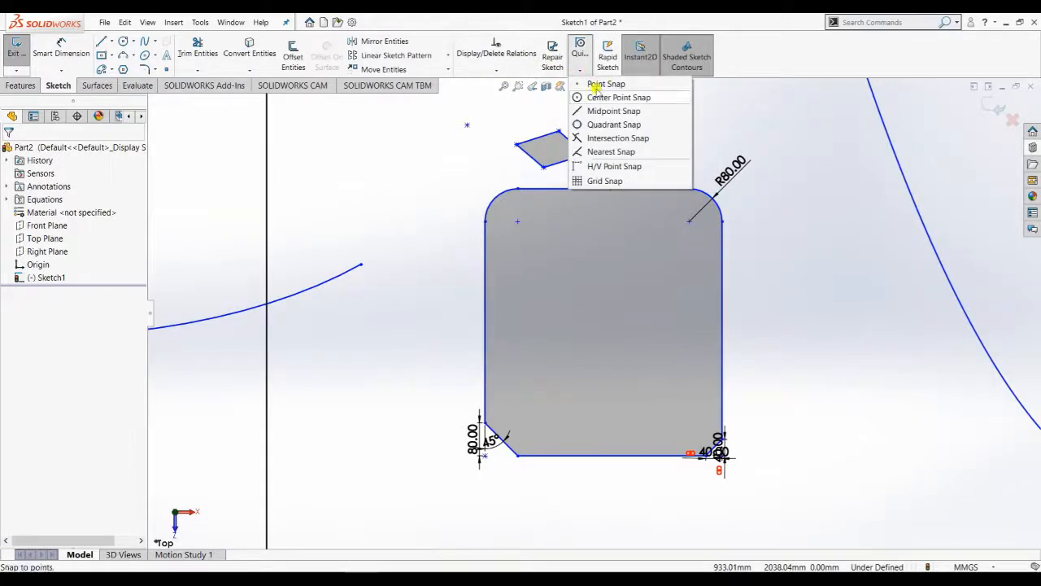
left_click(623, 153)
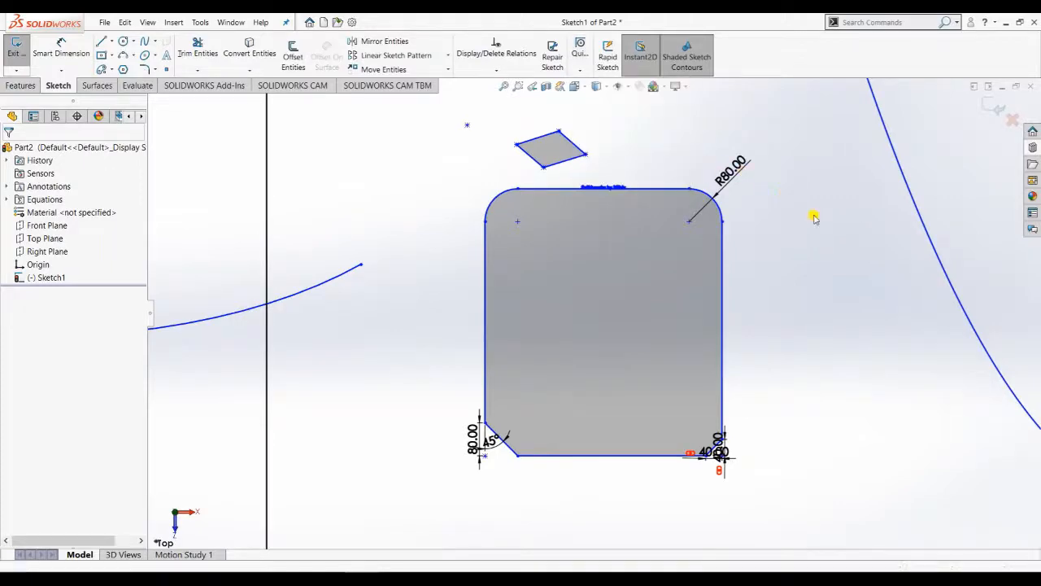
key("z")
key("z")
key("z")
key("z")
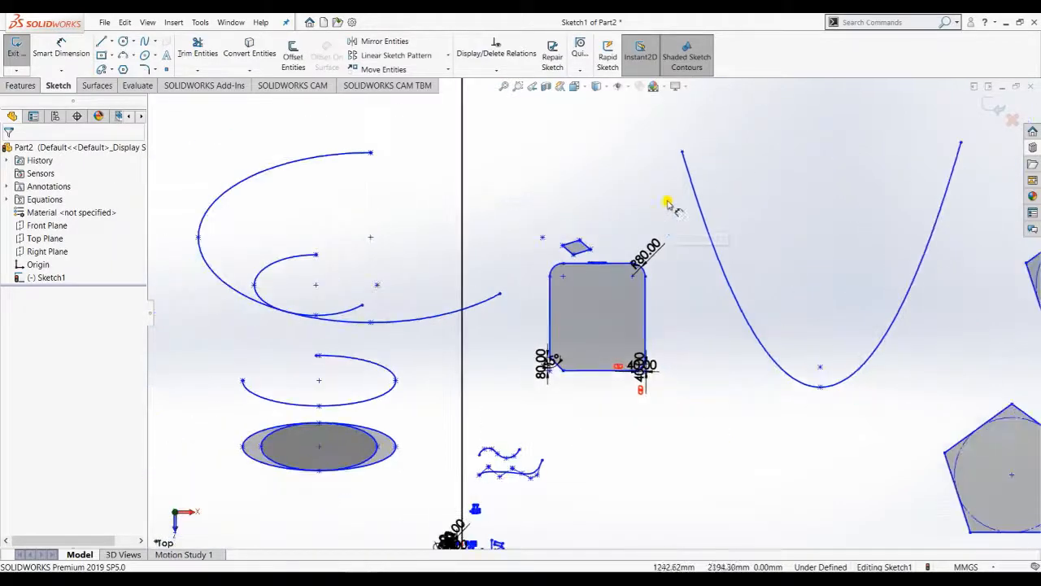
scroll(698, 183, "up", 1)
scroll(712, 165, "down", 5)
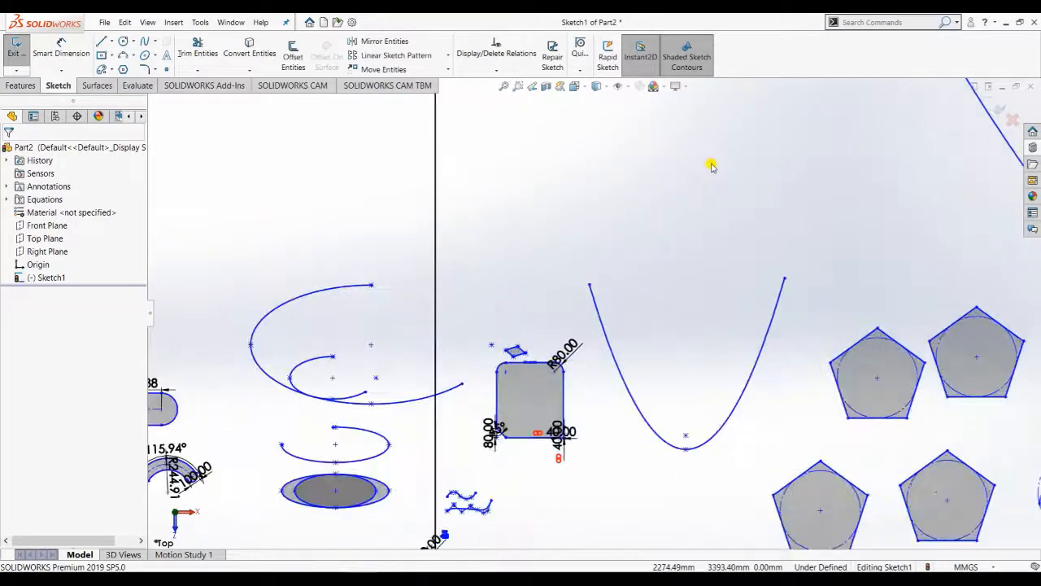
scroll(713, 166, "down", 2)
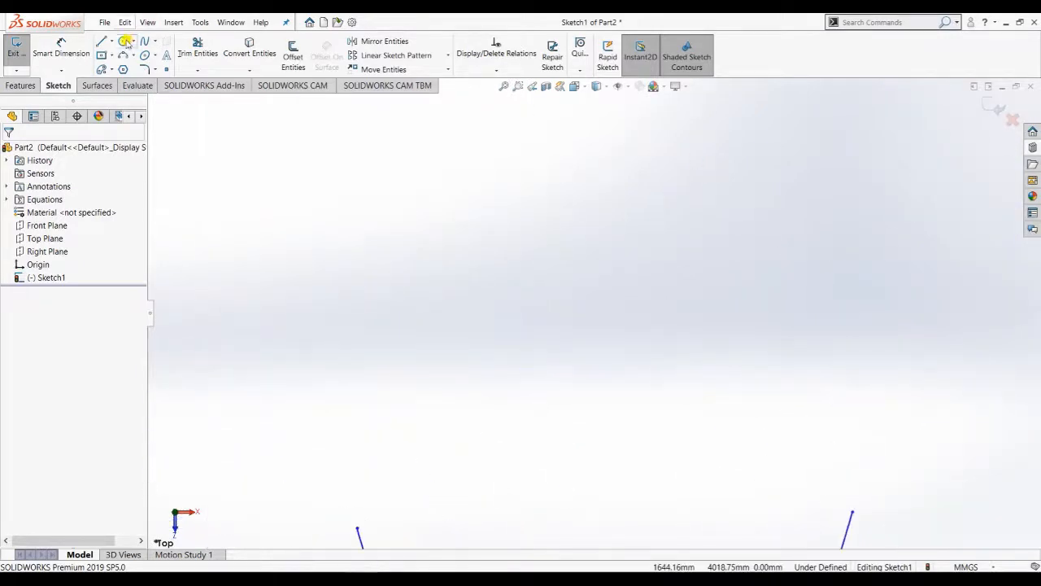
left_click(385, 281)
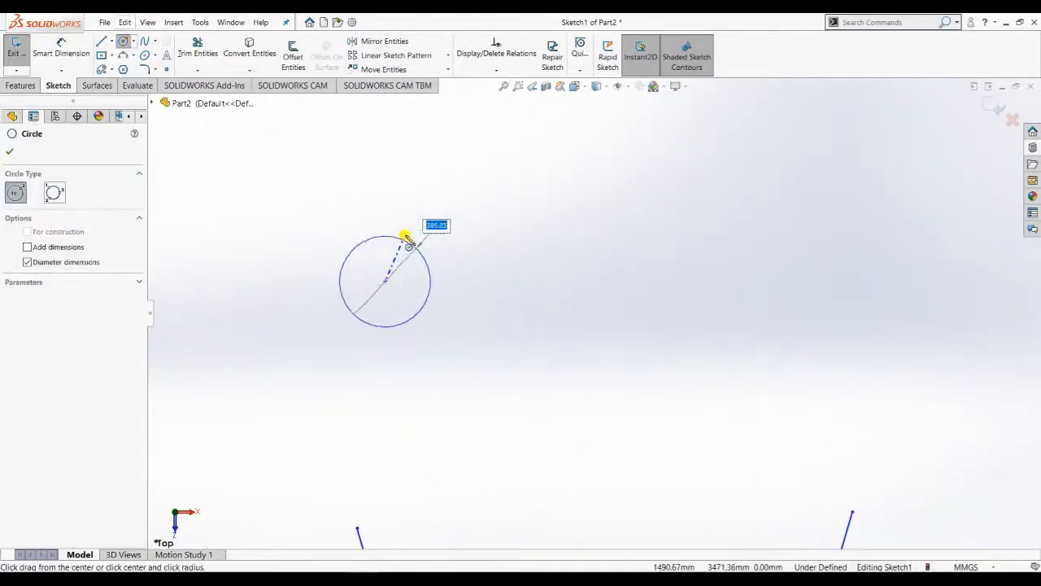
left_click(408, 237)
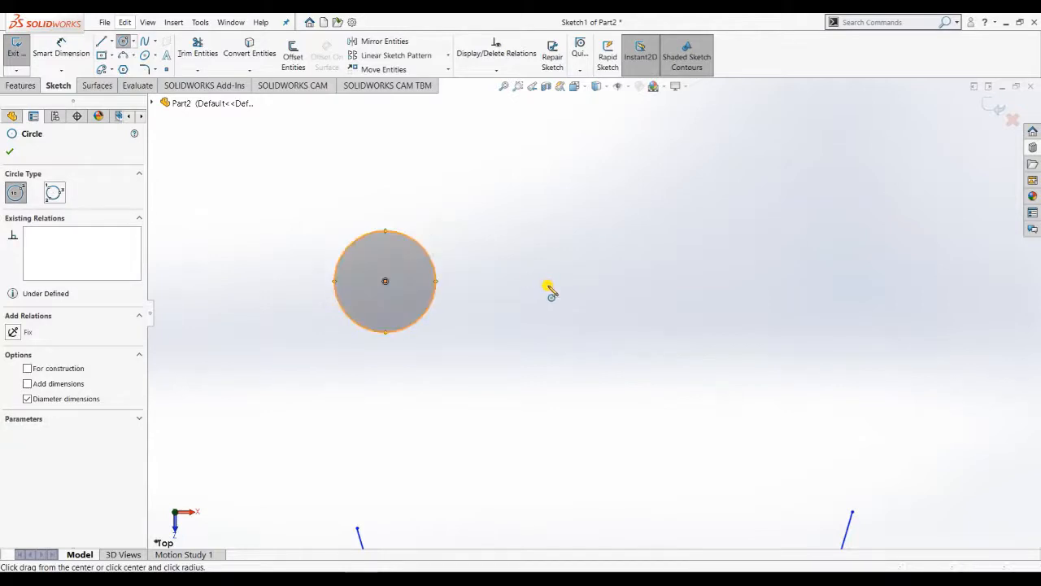
left_click(547, 284)
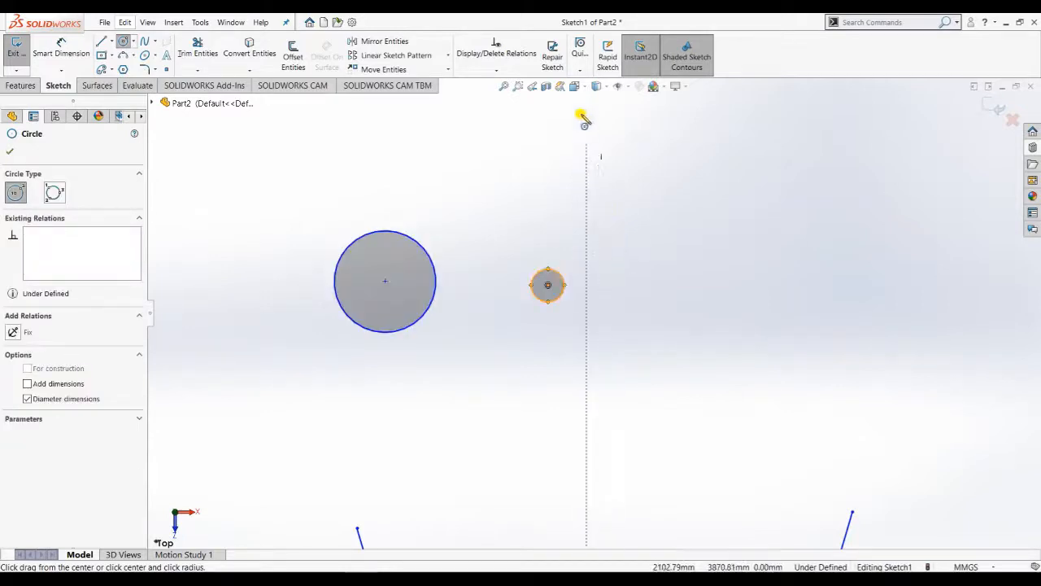
key("Escape")
- Try to draw a line from the large circle's top quadrant point to the top of the small circle
left_click(517, 86)
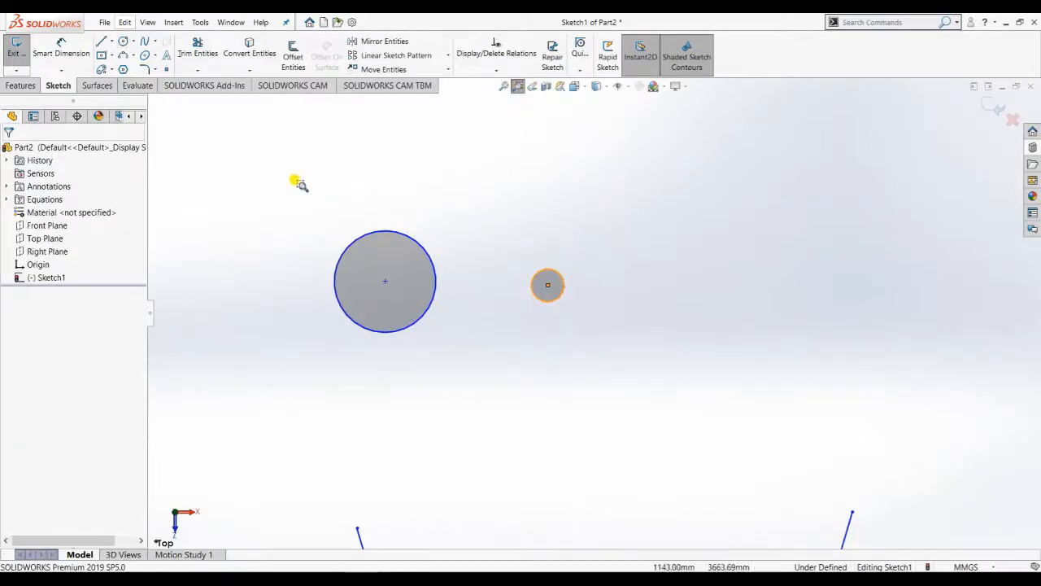
left_click_drag(297, 181, 598, 356)
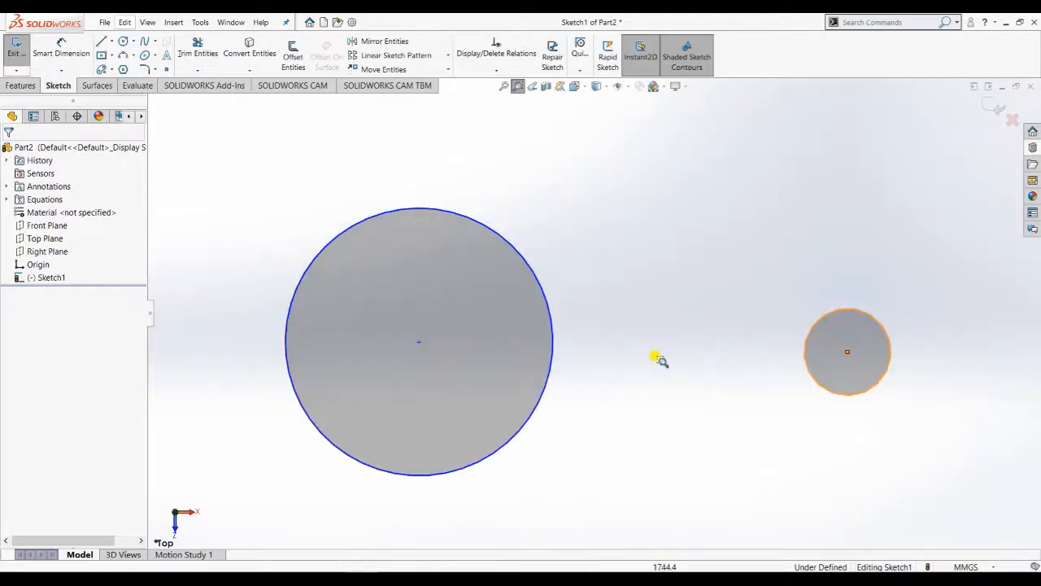
left_click(101, 42)
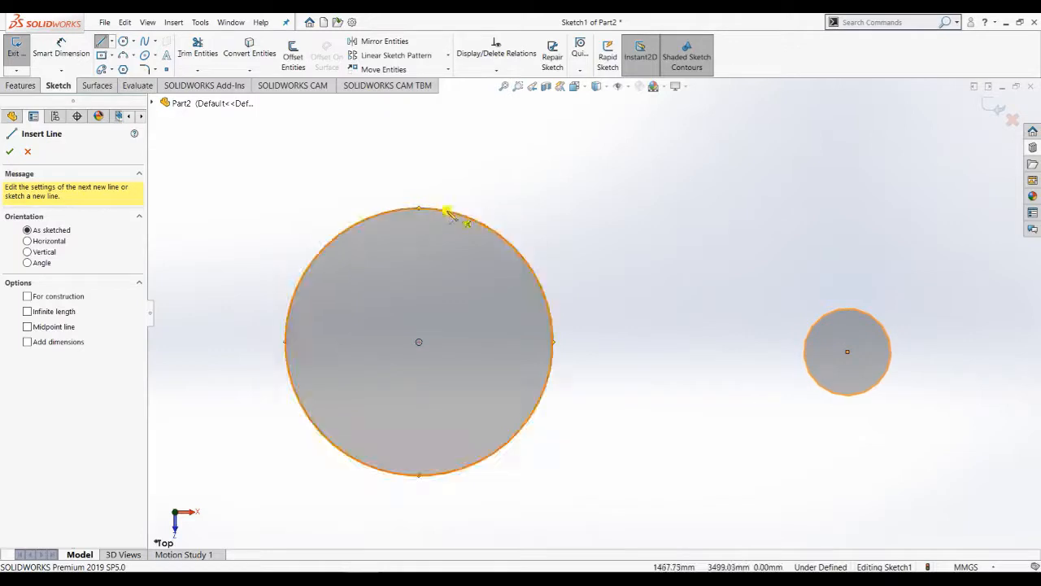
left_click(421, 211)
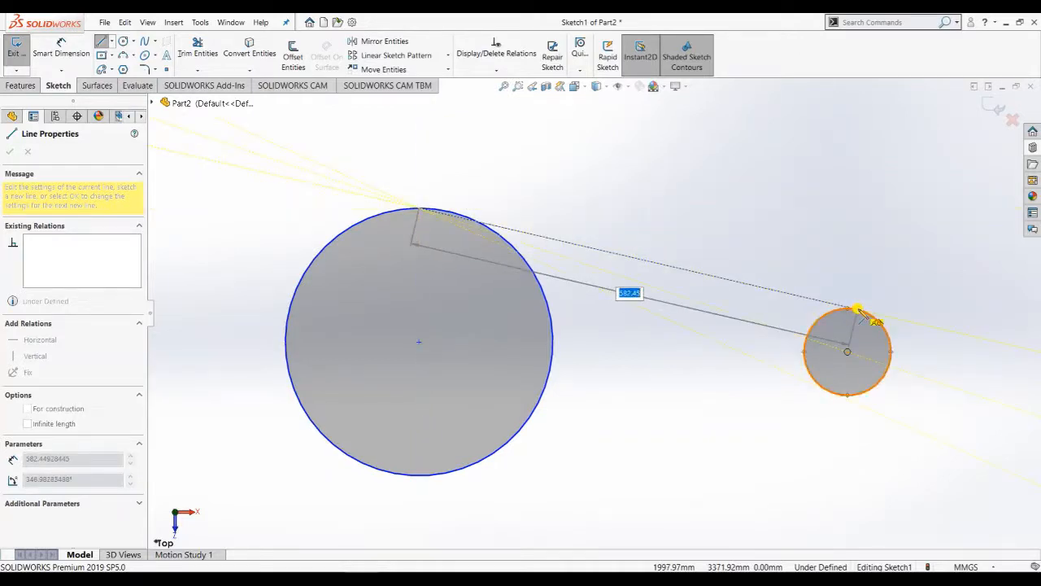
key("Escape")
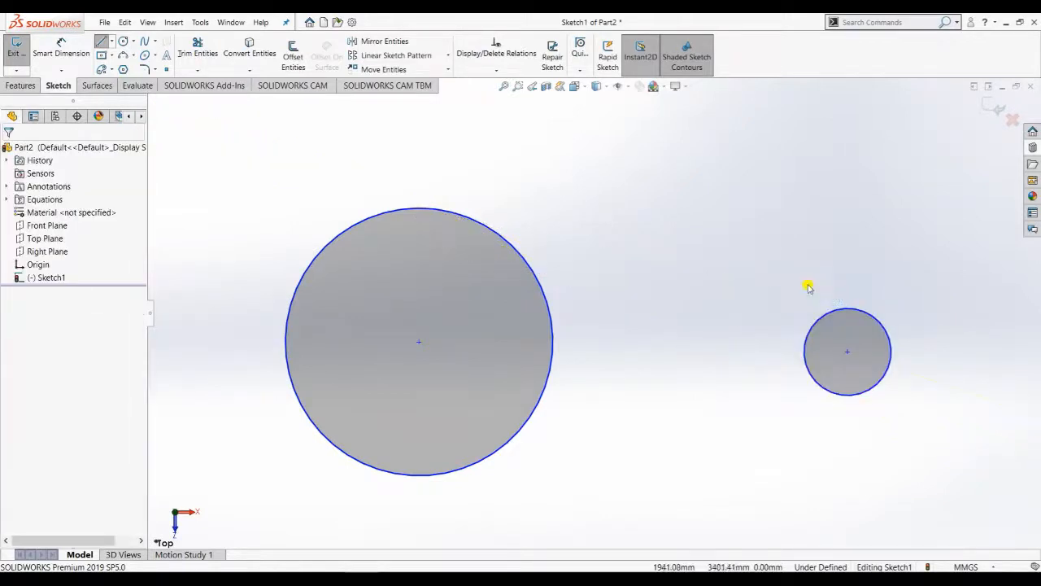
- Examine the available quick snaps and compare them with the sketch snaps under Relations/Snaps in the System Options
left_click(582, 74)
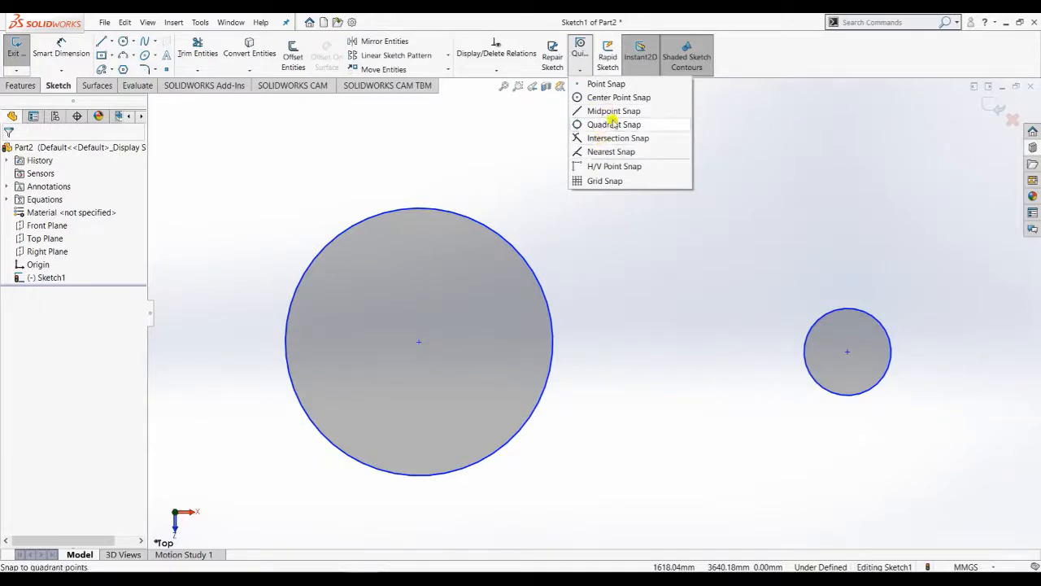
left_click(602, 225)
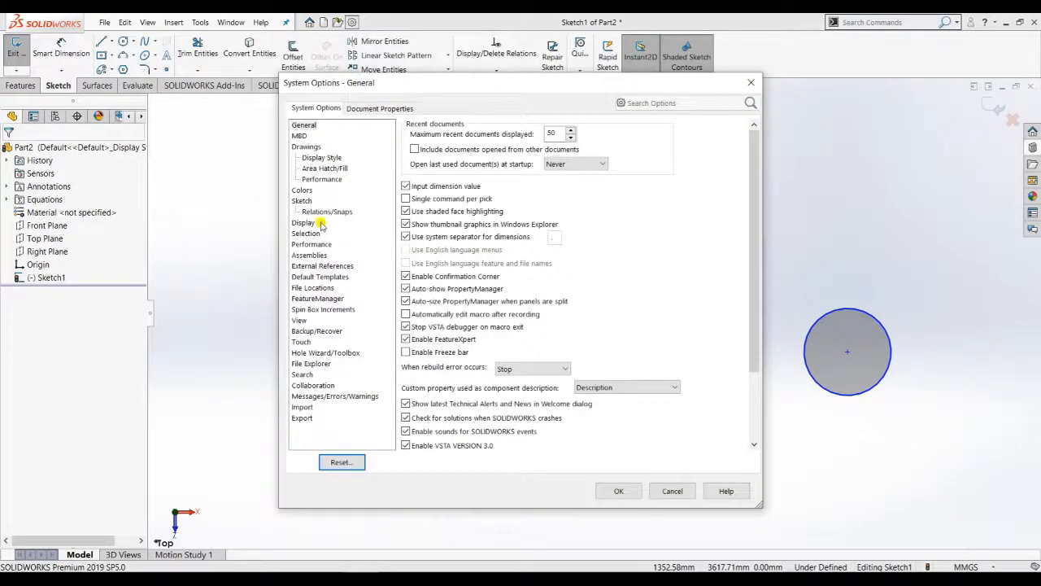
left_click(321, 213)
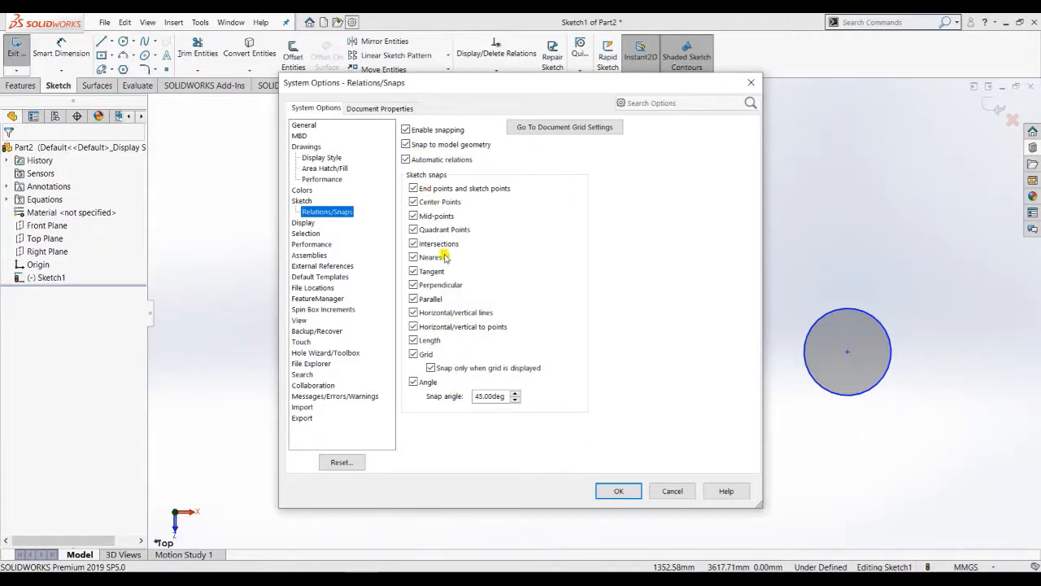
left_click(620, 492)
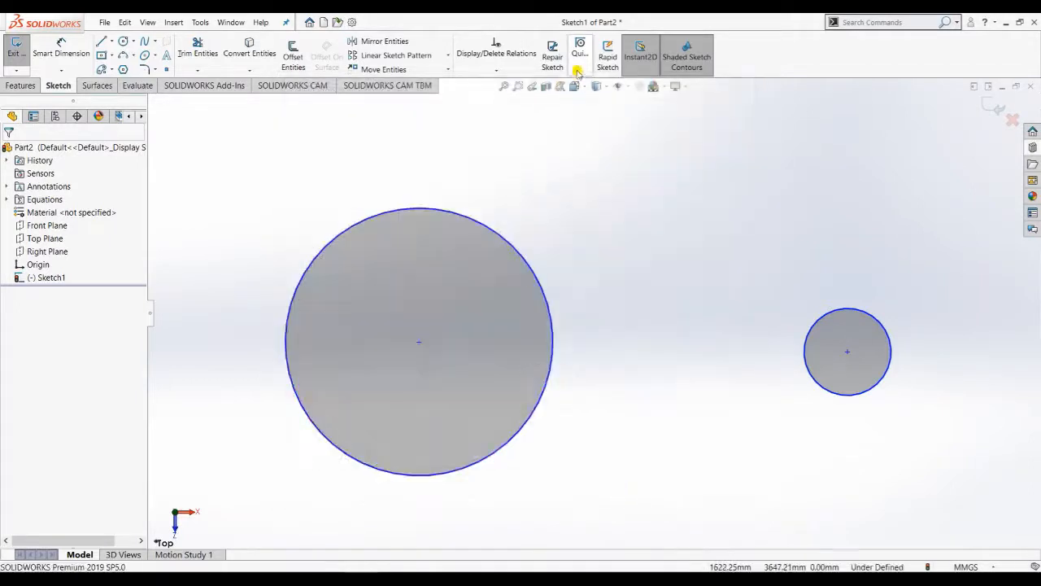
left_click(577, 70)
left_click(557, 234)
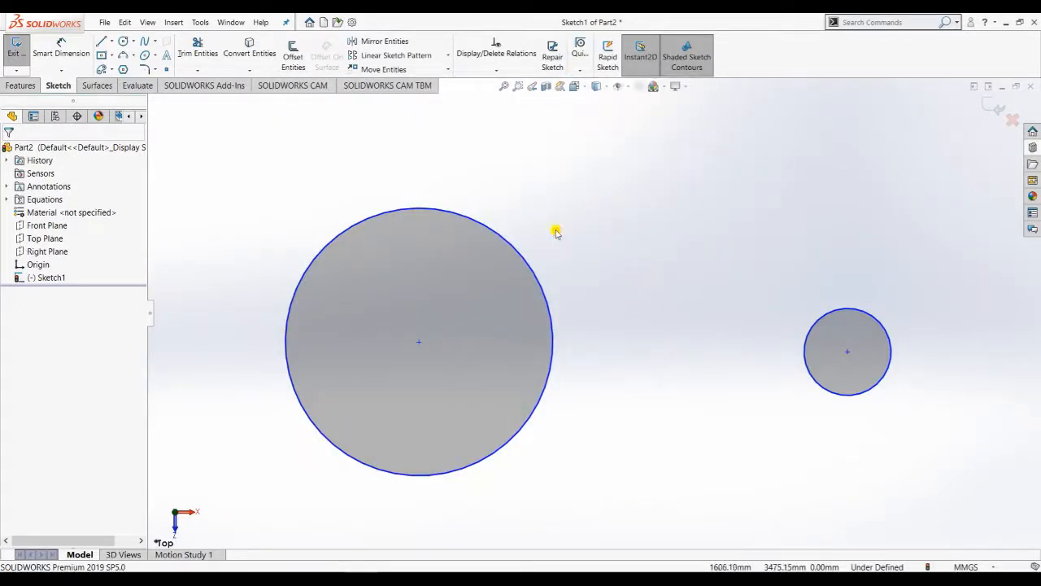
left_click(354, 23)
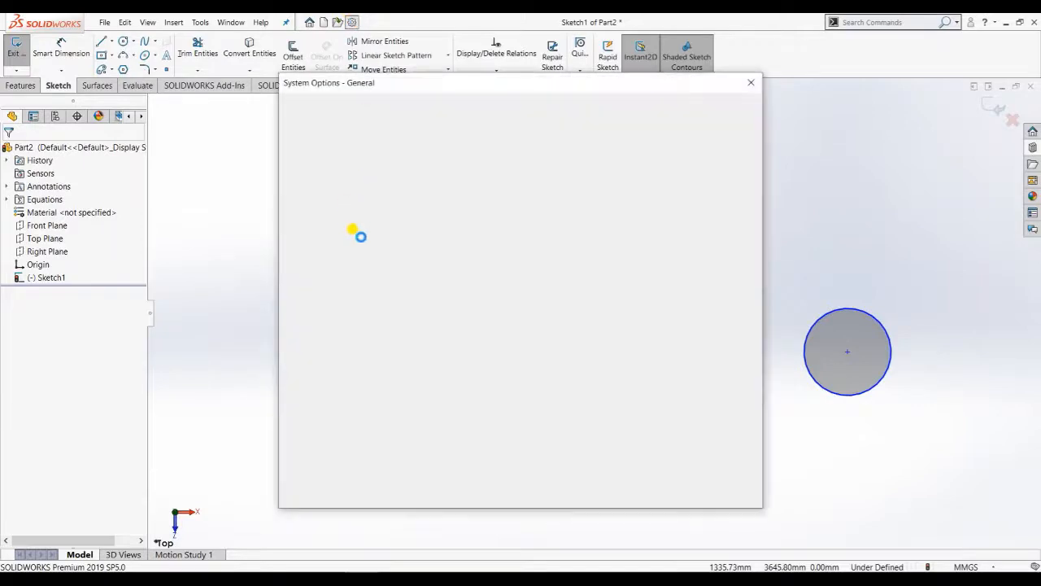
left_click(325, 212)
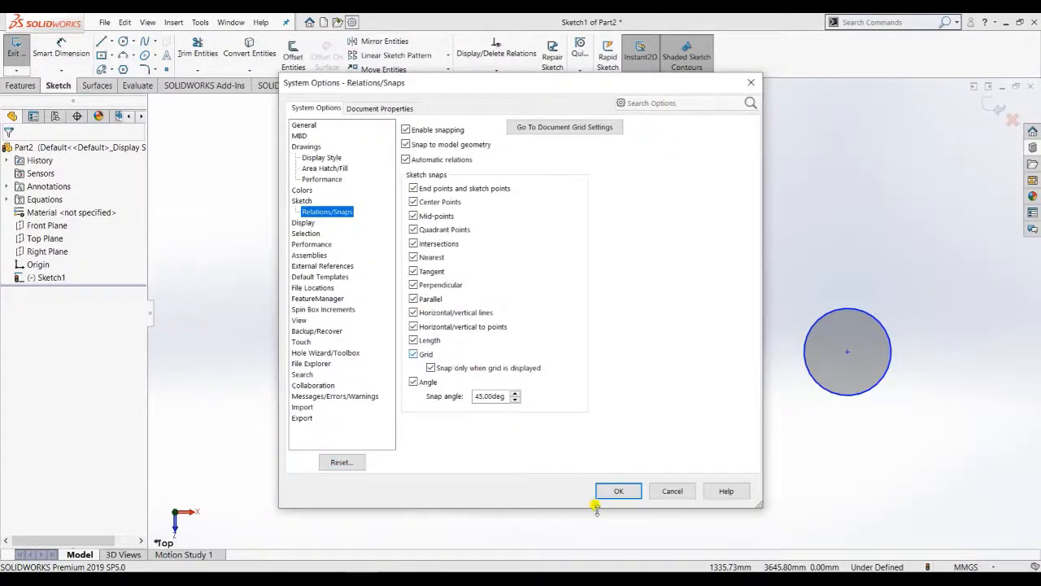
left_click(621, 493)
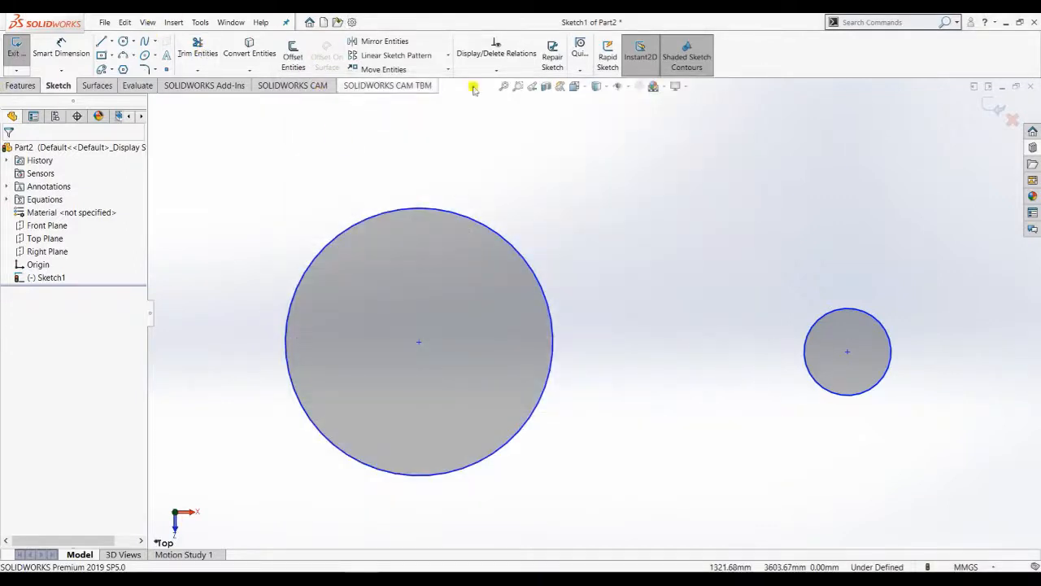
left_click(580, 72)
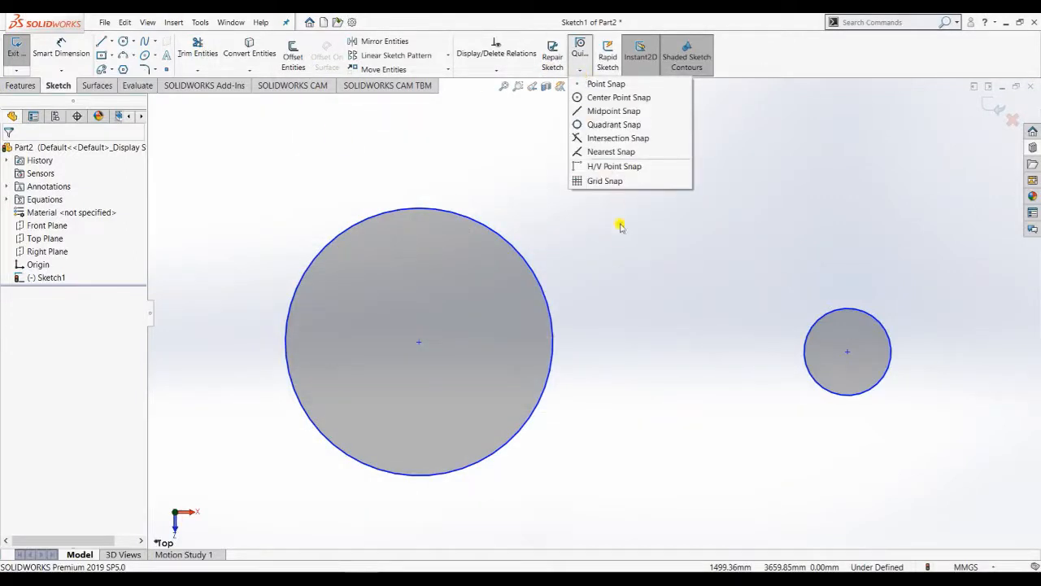
left_click(440, 169)
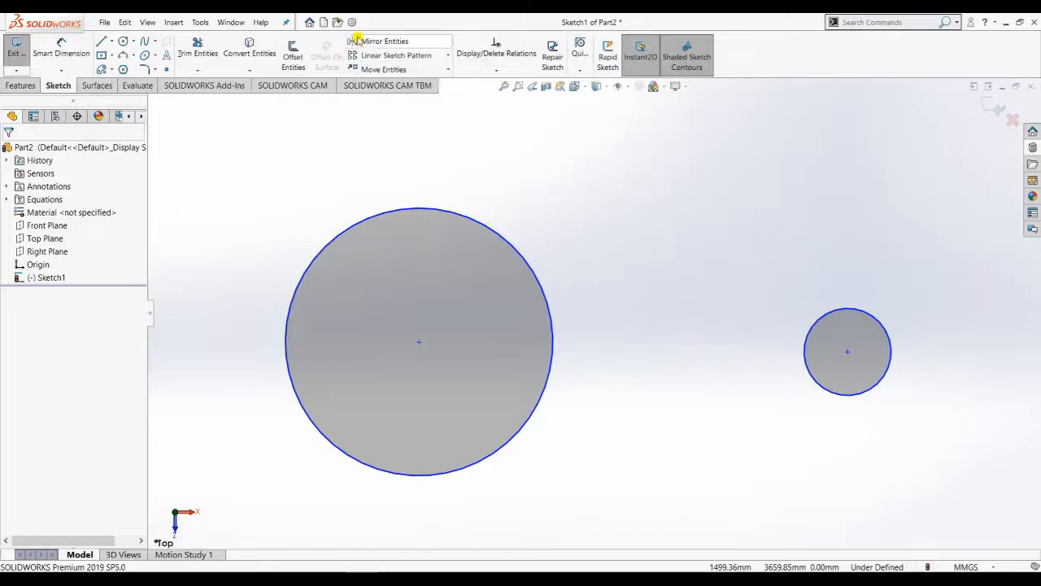
- Sketch a line about 542.51 mm long across the top of both circles, tangent to the small and the large circle
left_click(109, 44)
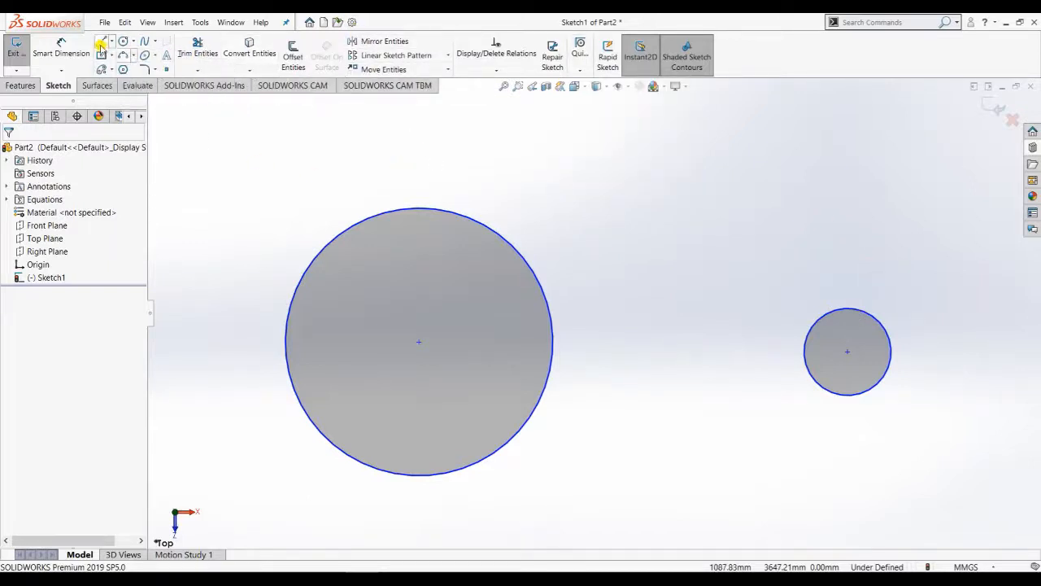
left_click(100, 41)
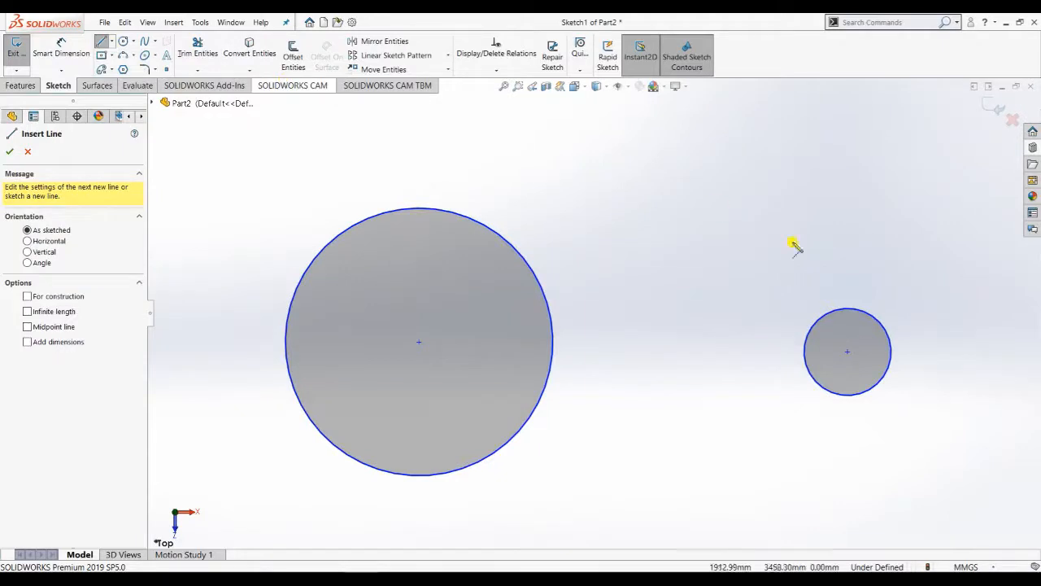
left_click(848, 310)
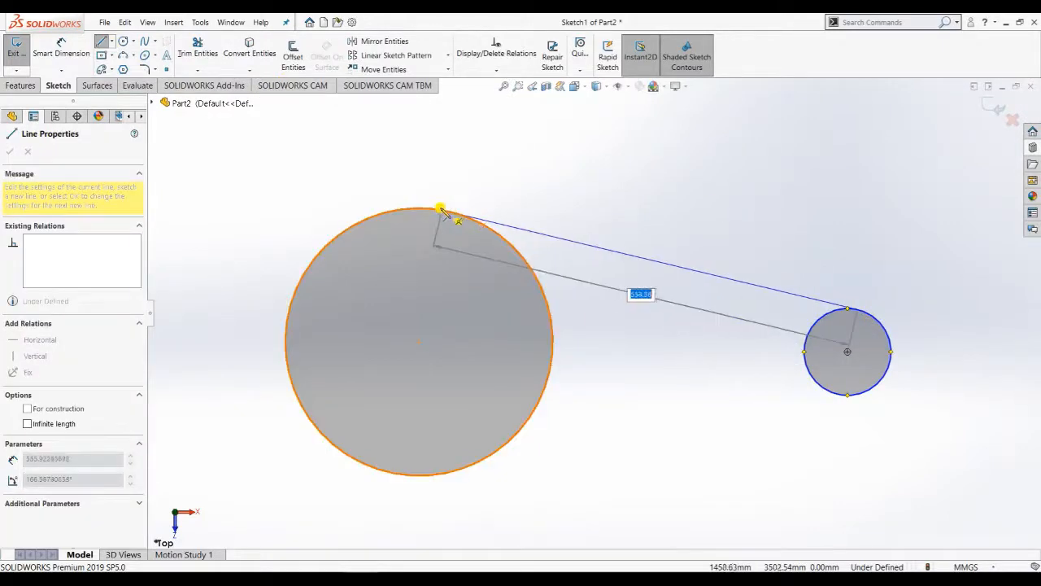
left_click(472, 208)
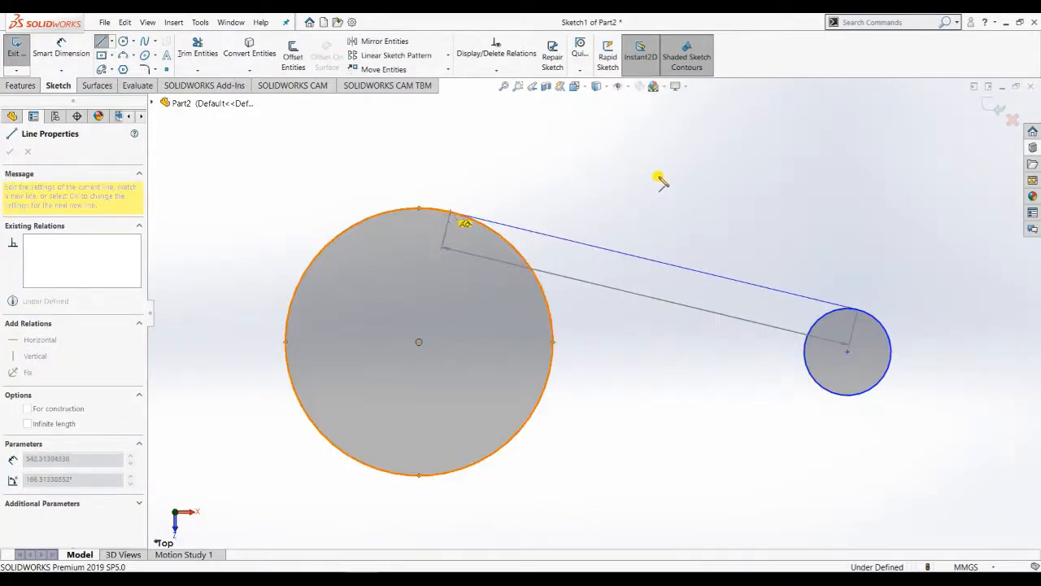
key("Escape")
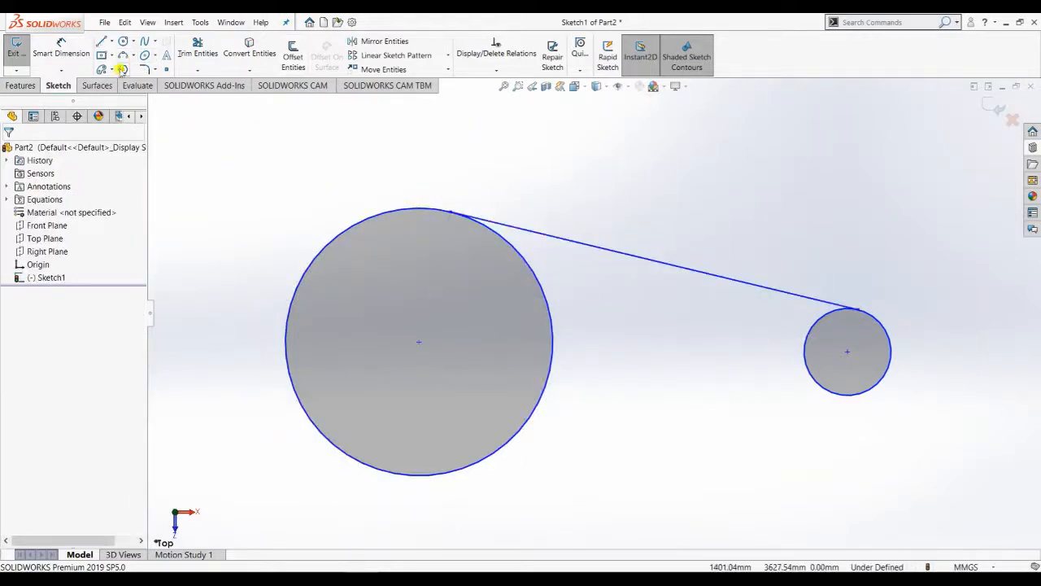
- Sketch a second line about 542.51 mm long along the underside of both circles, tangent to each
left_click(103, 42)
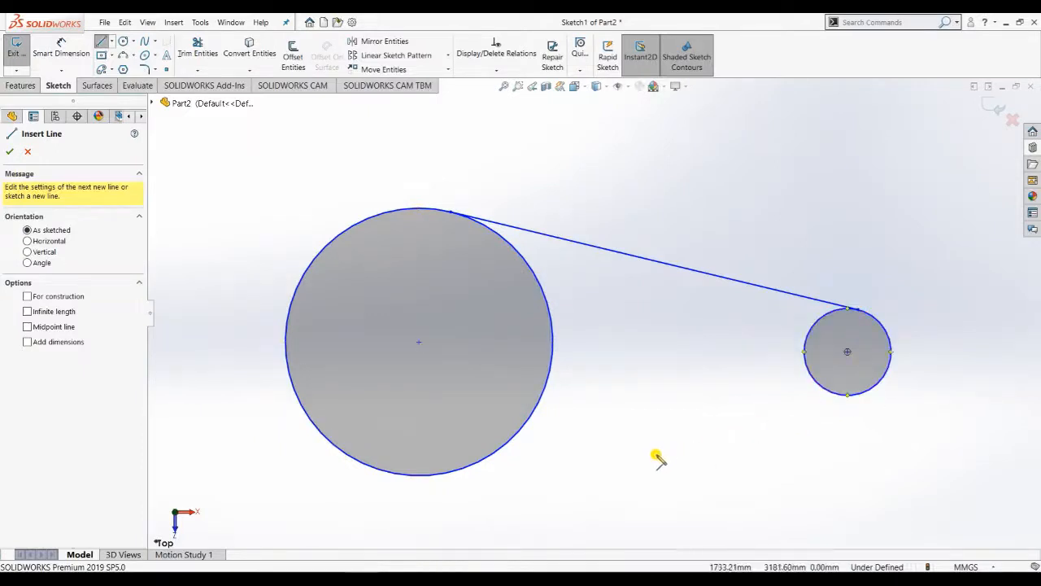
left_click(877, 402)
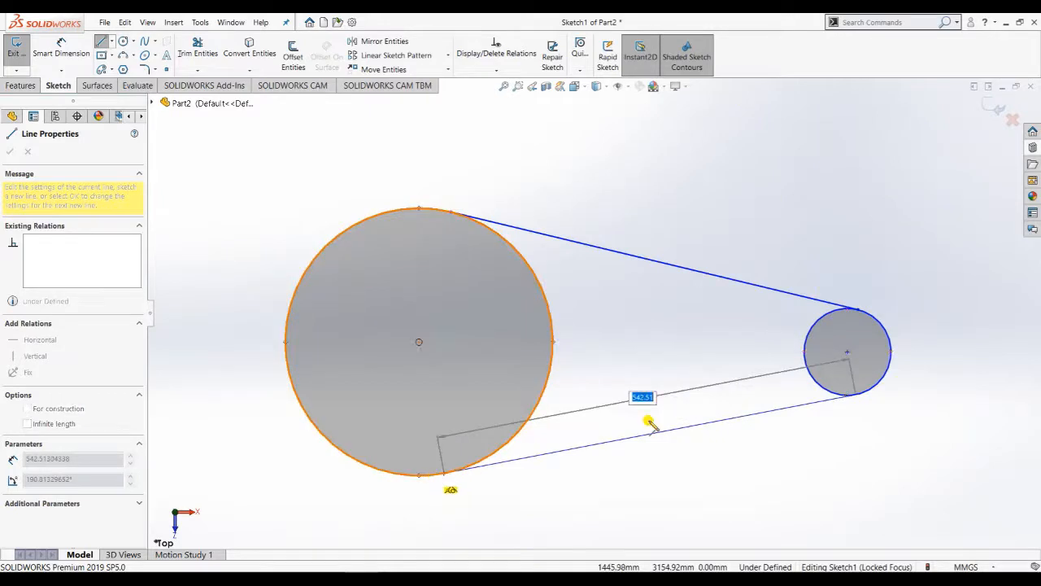
left_click(648, 422)
key("Escape")
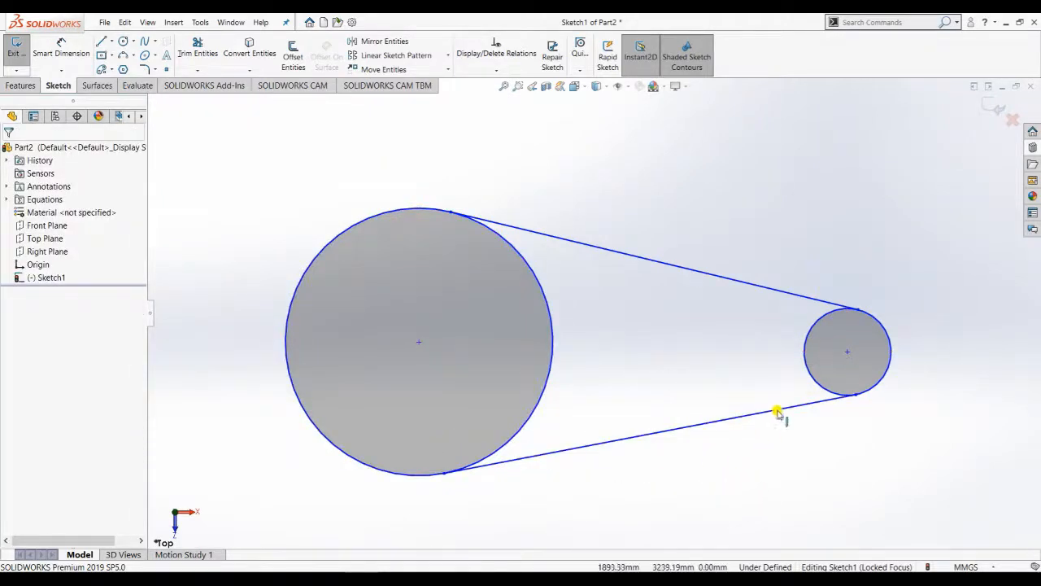
- Try the Midpoint quick snap on the upper tangent line and the Quadrant quick snap on the large circle
left_click(580, 72)
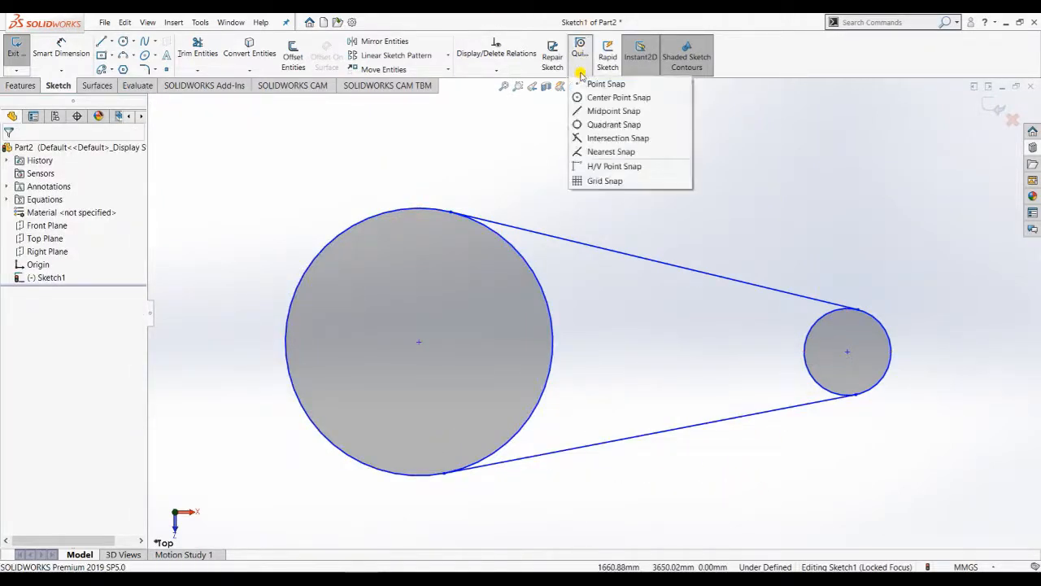
left_click(598, 112)
left_click(685, 277)
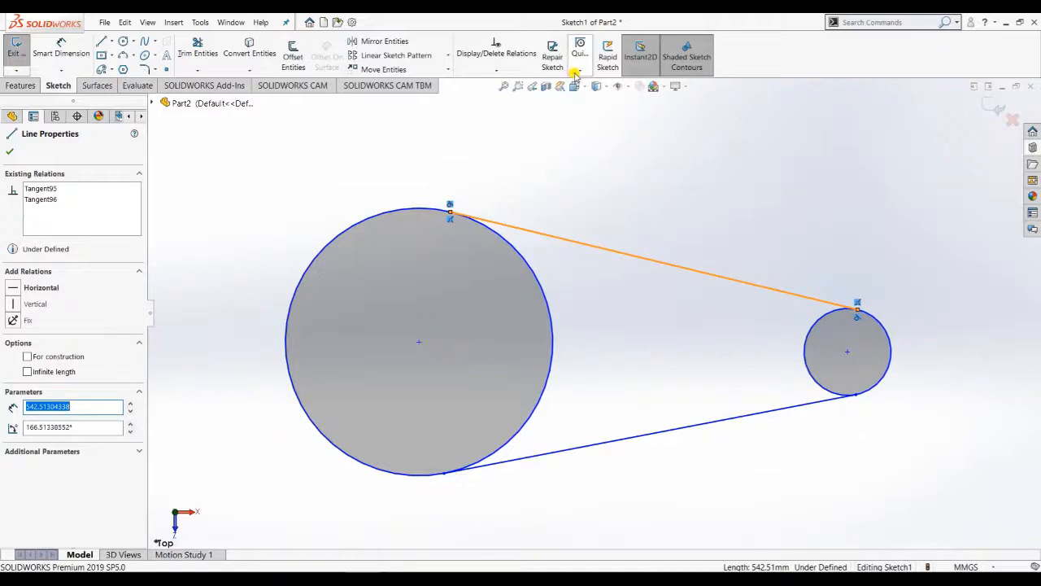
left_click(581, 73)
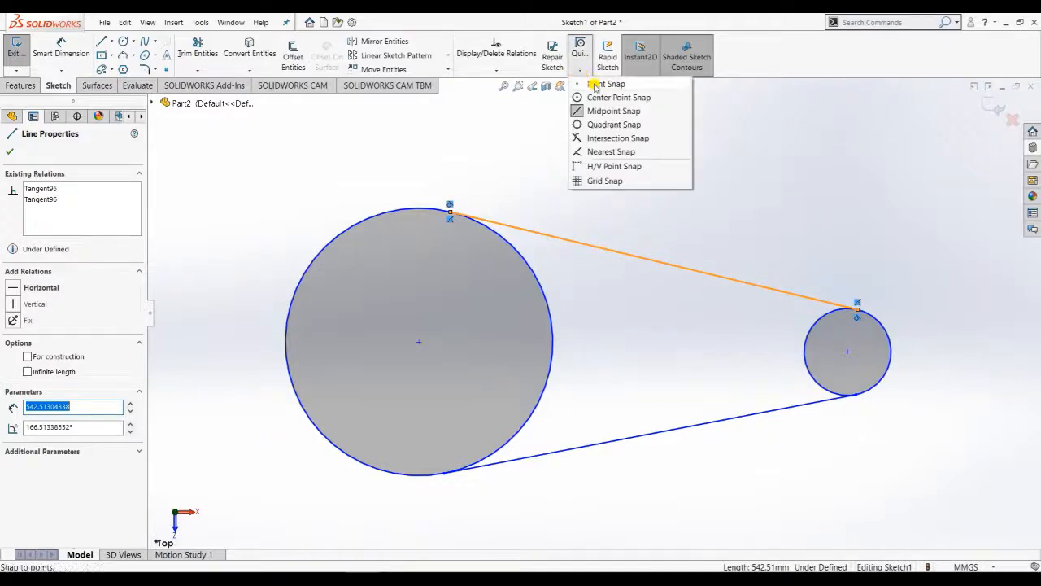
left_click(611, 124)
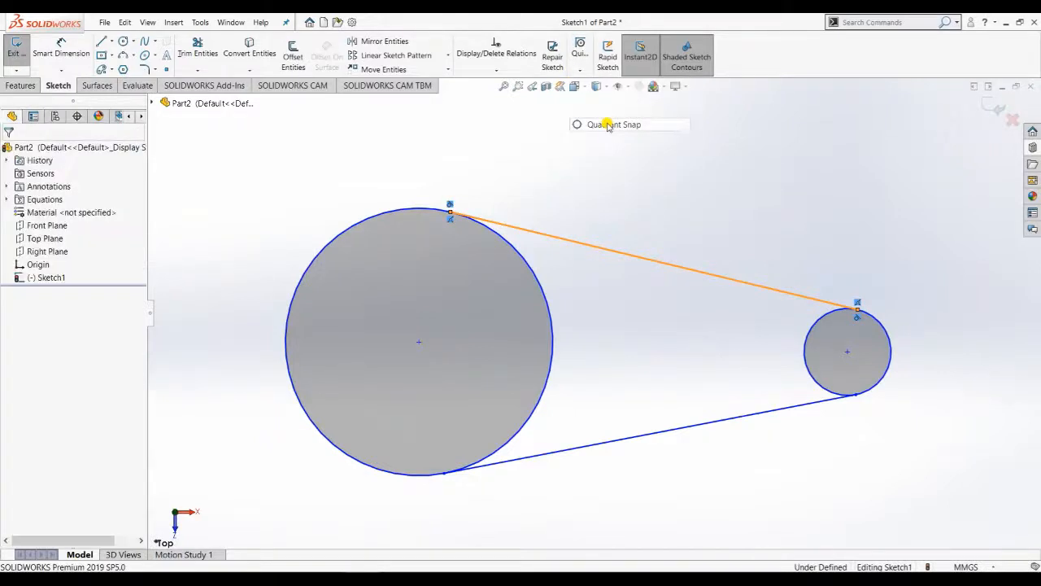
left_click(523, 261)
- Try the Intersection and Quadrant quick snaps, and check the large circle's quadrant and center points
left_click(581, 71)
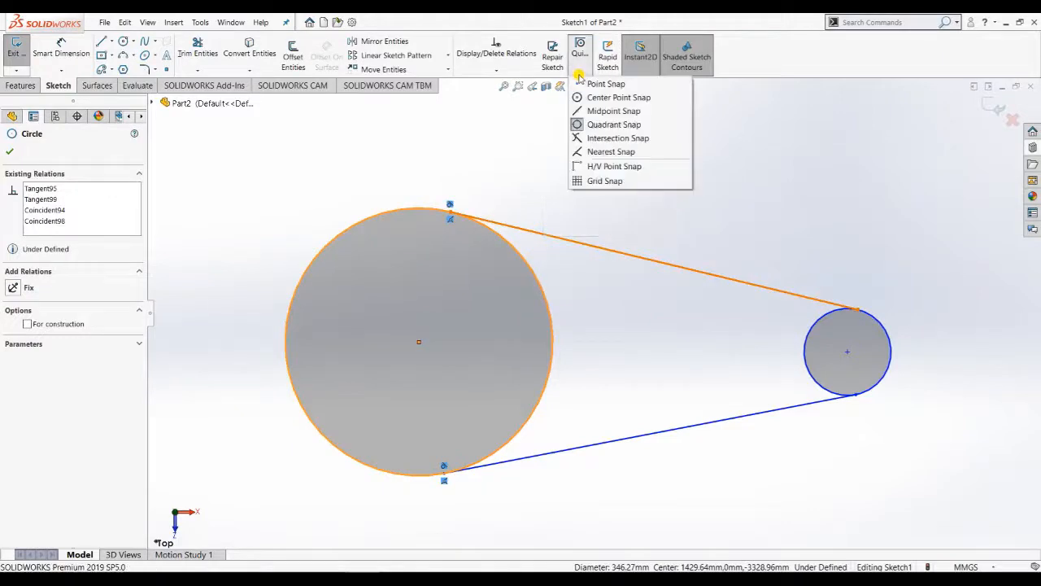
left_click(588, 138)
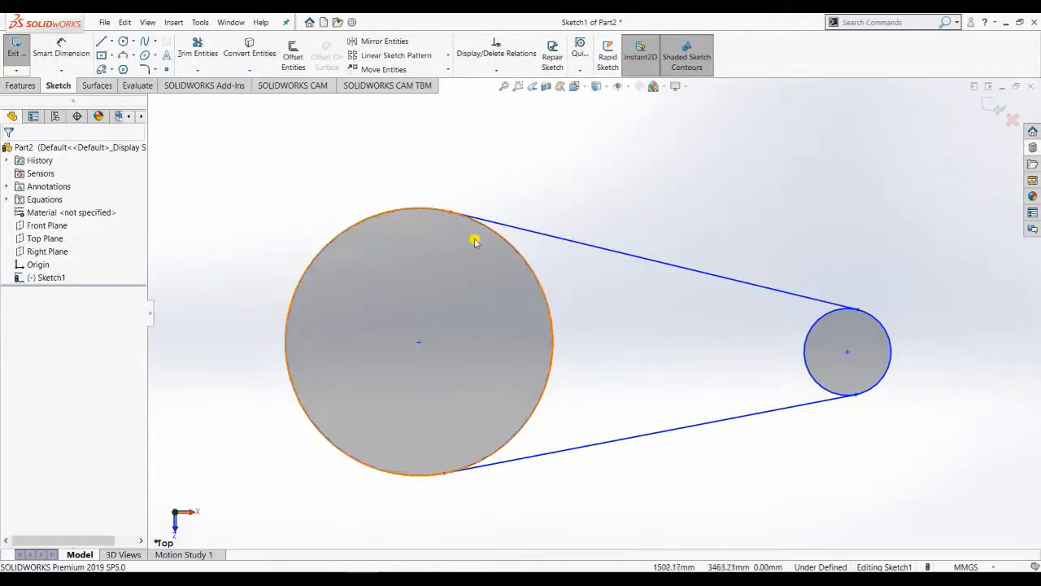
left_click(580, 70)
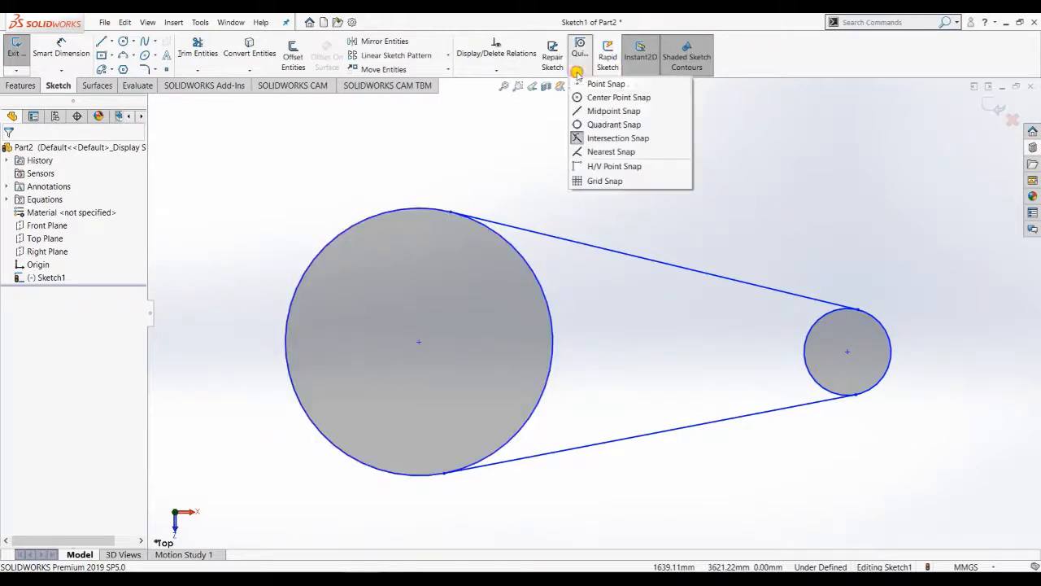
left_click(583, 125)
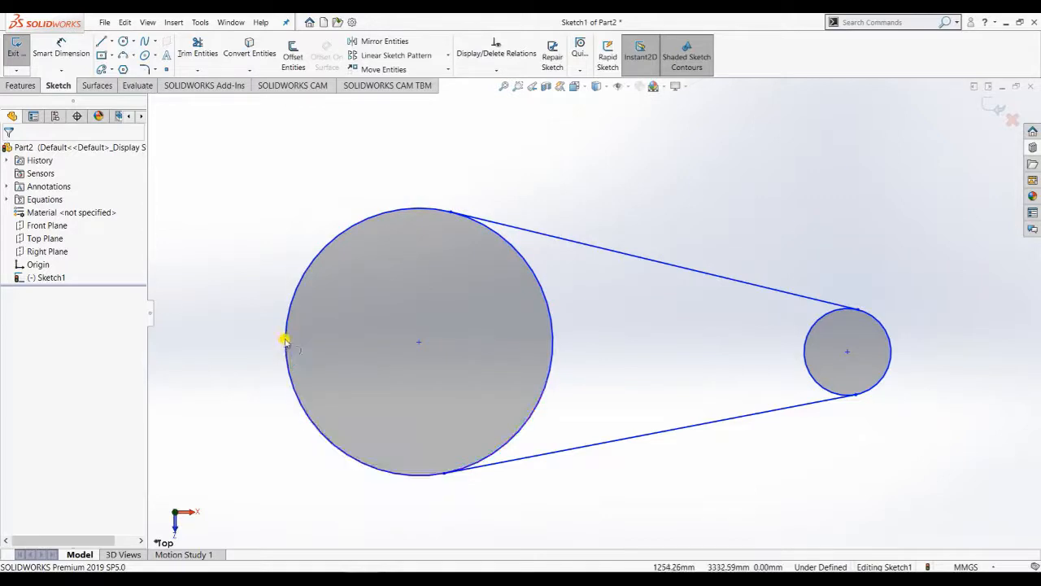
left_click(419, 345)
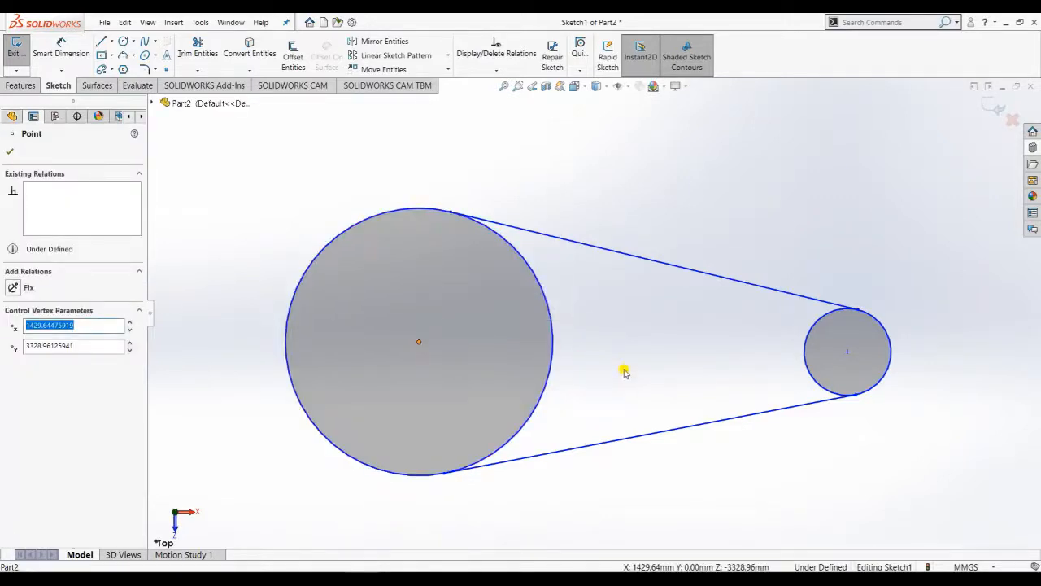
left_click(625, 369)
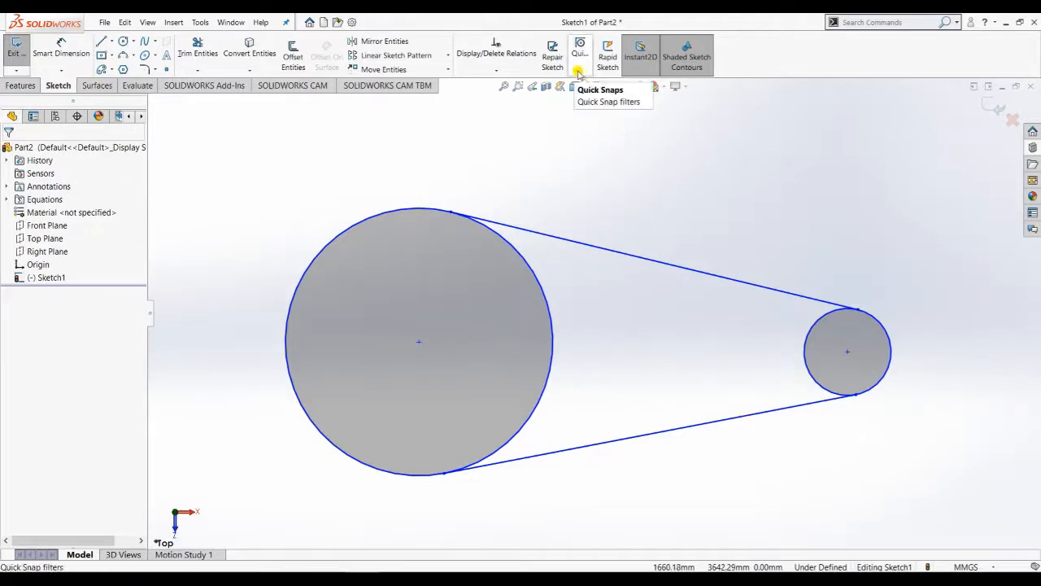
- Review the sketch snaps under Relations/Snaps in the System Options without changing any of them
left_click(355, 23)
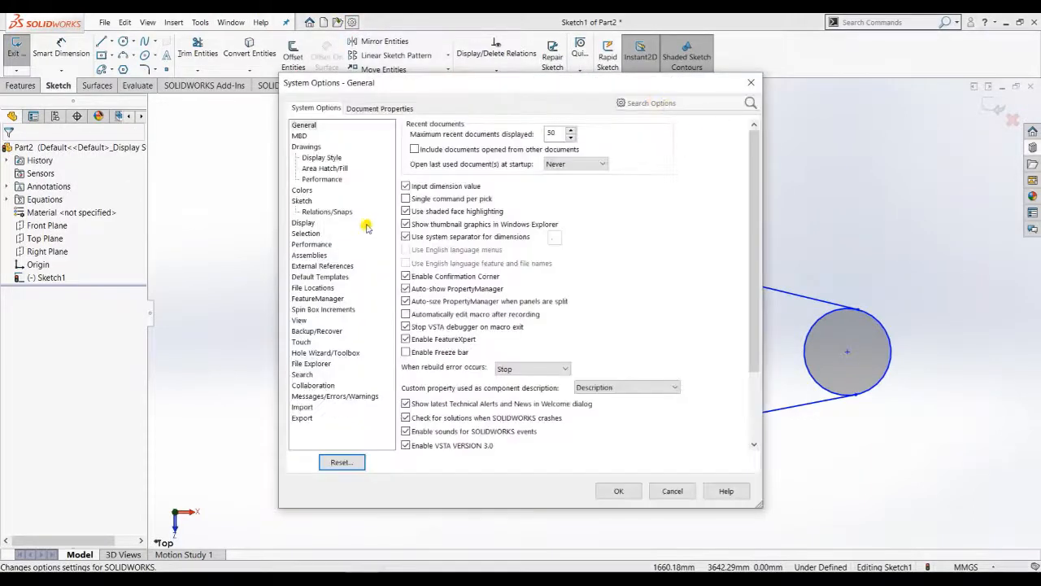
left_click(326, 213)
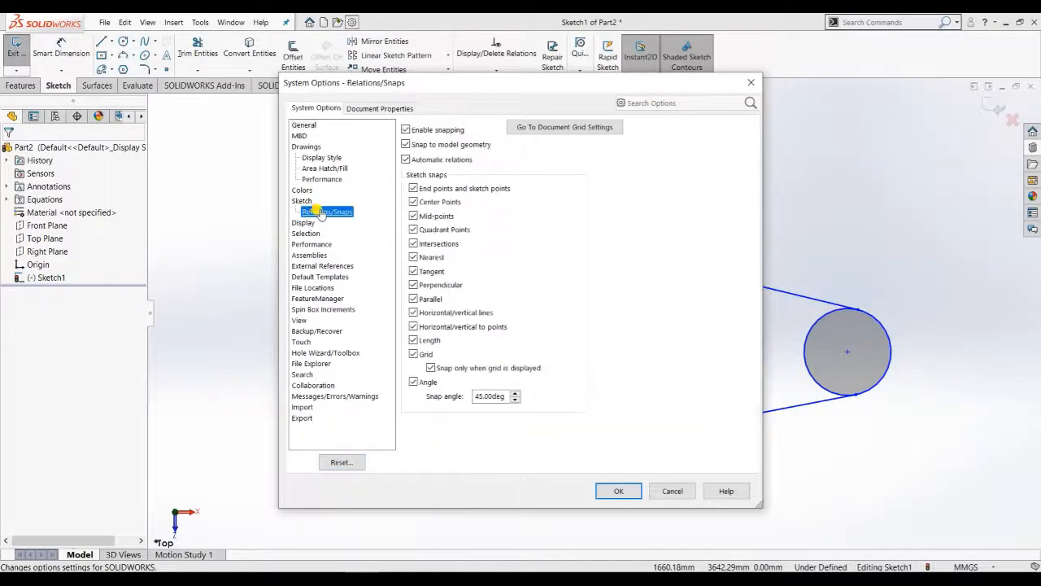
left_click(751, 83)
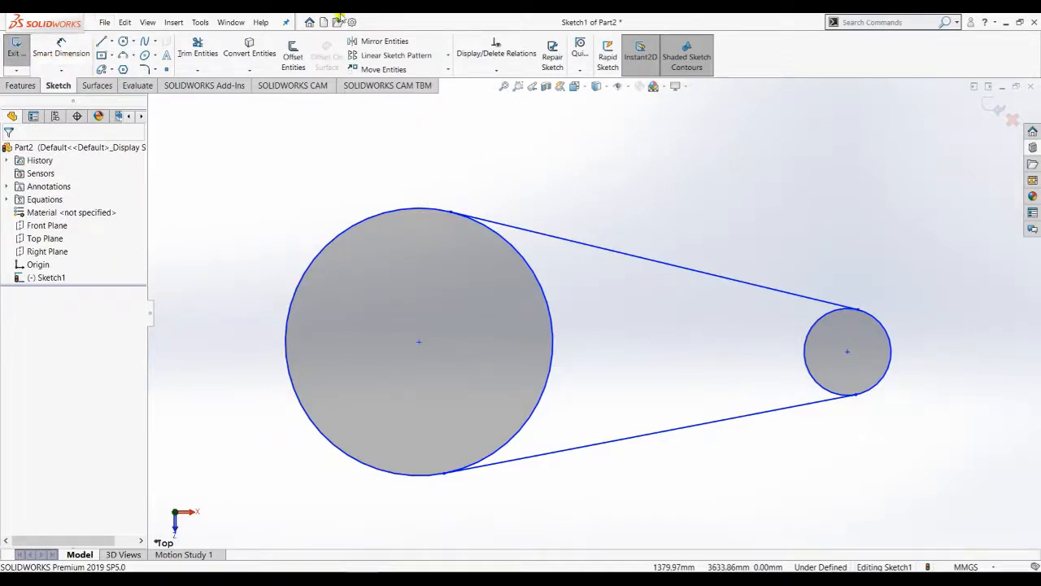
- Exit the sketch and look over all the practice geometry drawn in it
key("f")
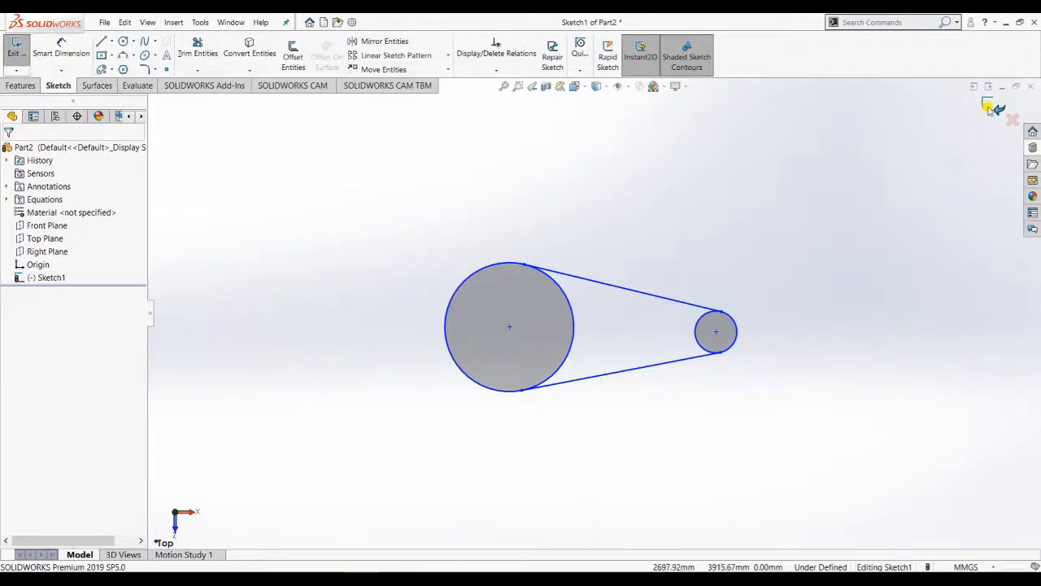
left_click(988, 107)
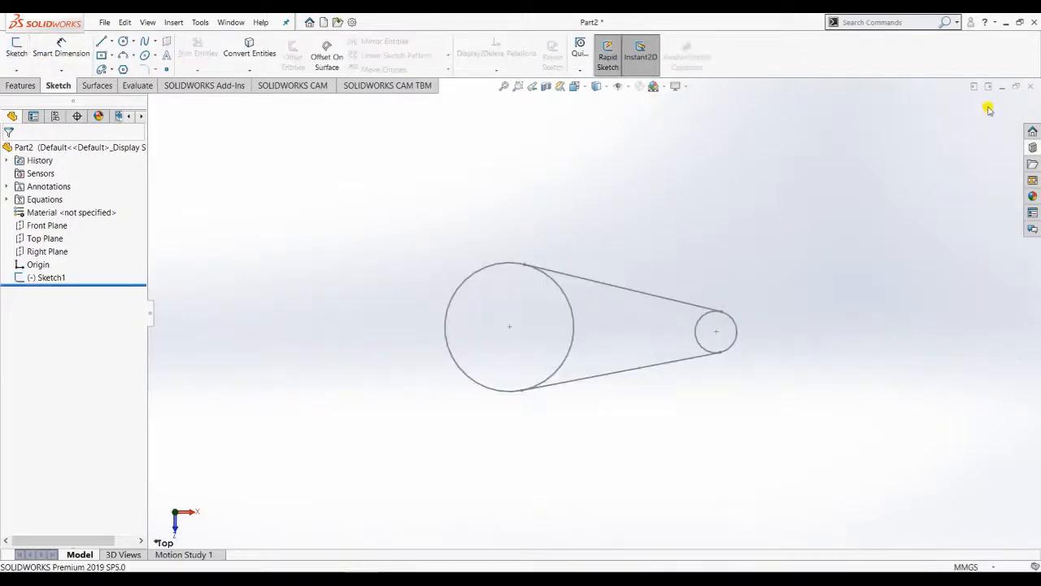
scroll(700, 293, "up", 10)
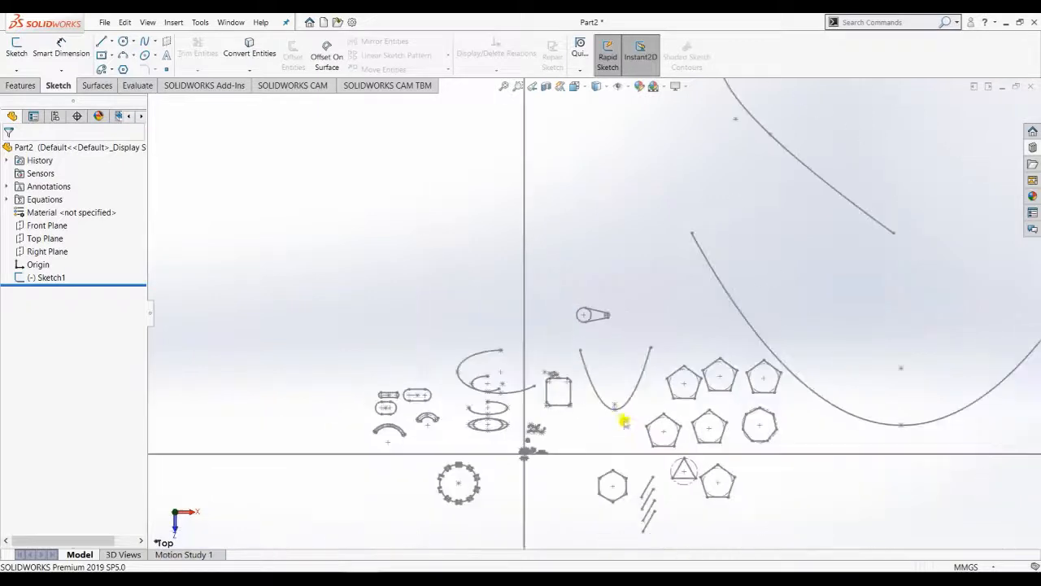
scroll(615, 424, "up", 3)
scroll(612, 397, "down", 3)
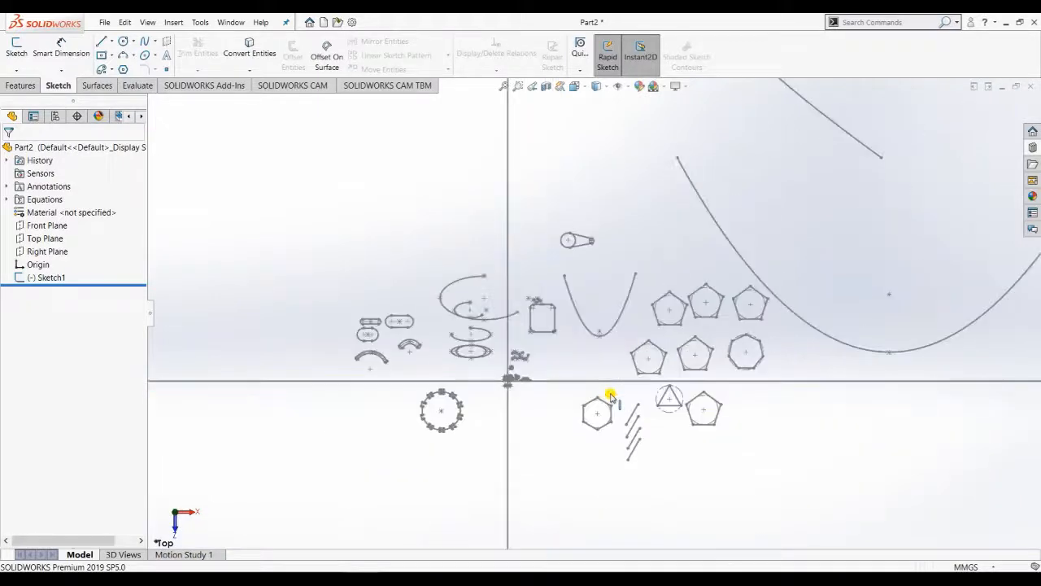
mouse_move(612, 397)
middle_mouse_down()
mouse_move(598, 299)
mouse_move(614, 366)
middle_mouse_up()
scroll(640, 307, "up", 4)
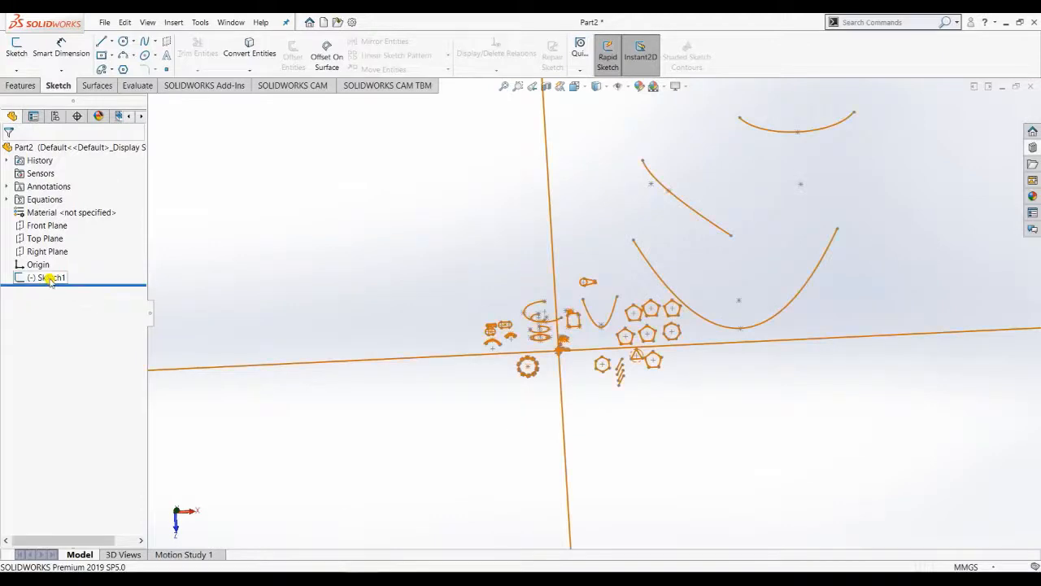
- Reopen Sketch1 for editing
right_click(53, 278)
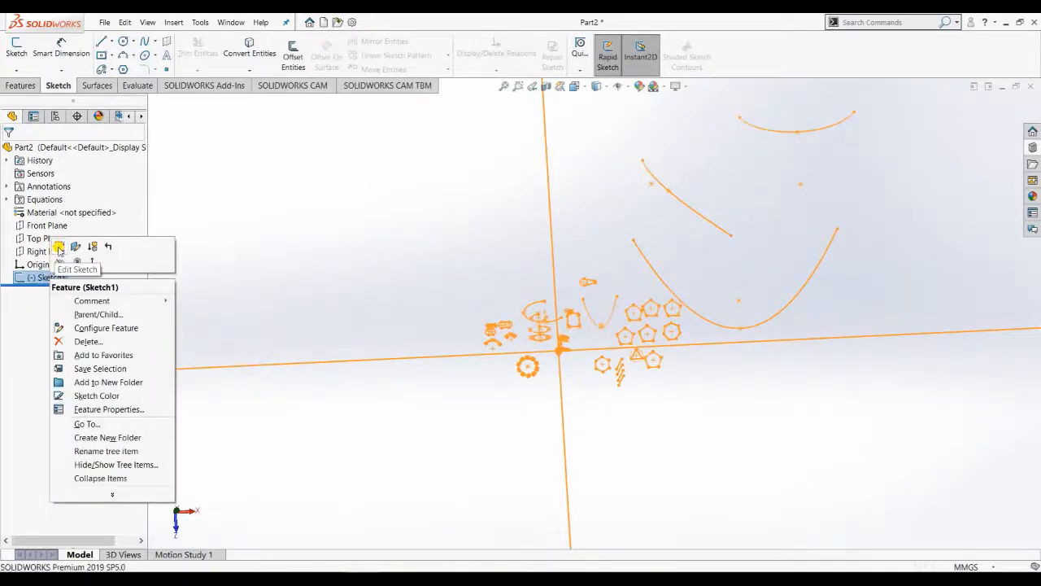
left_click(60, 245)
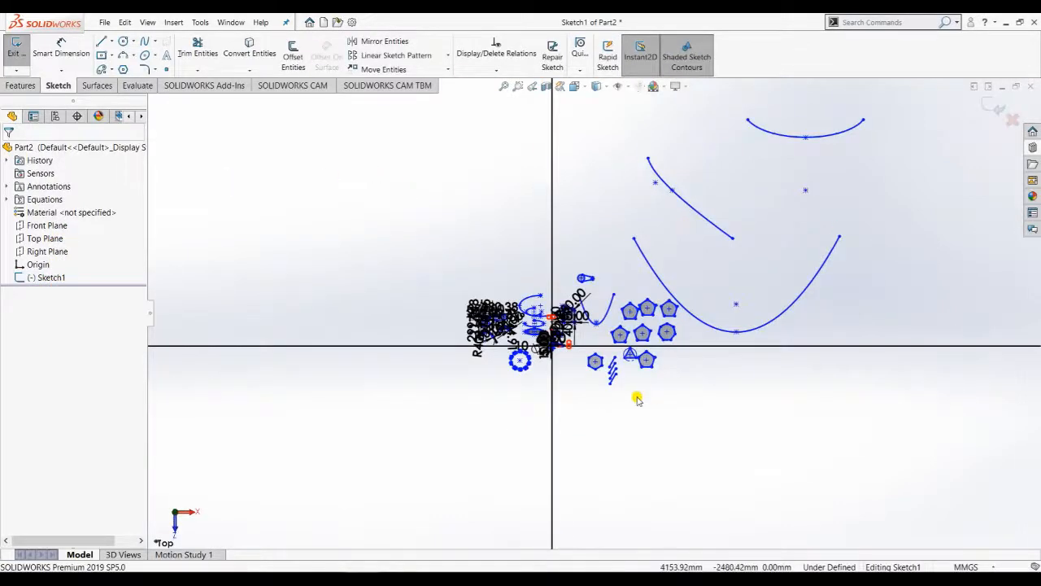
scroll(635, 399, "down", 2)
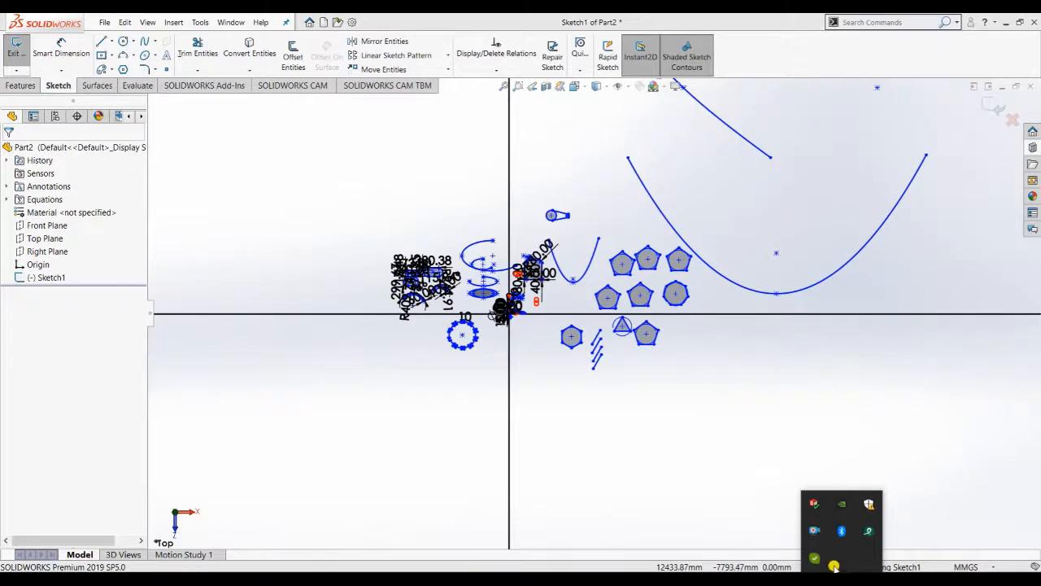
right_click(811, 530)
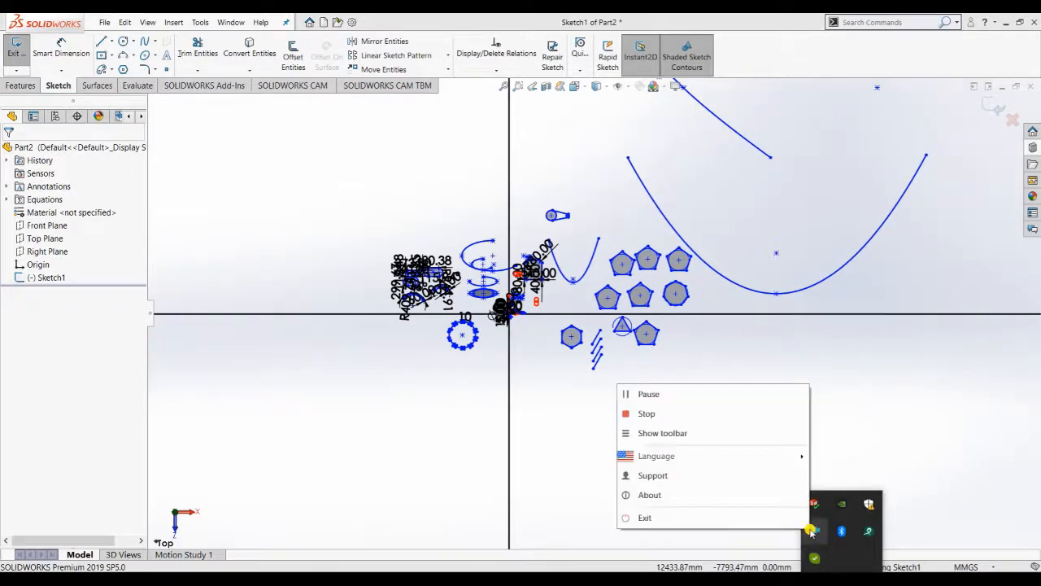
left_click(647, 394)
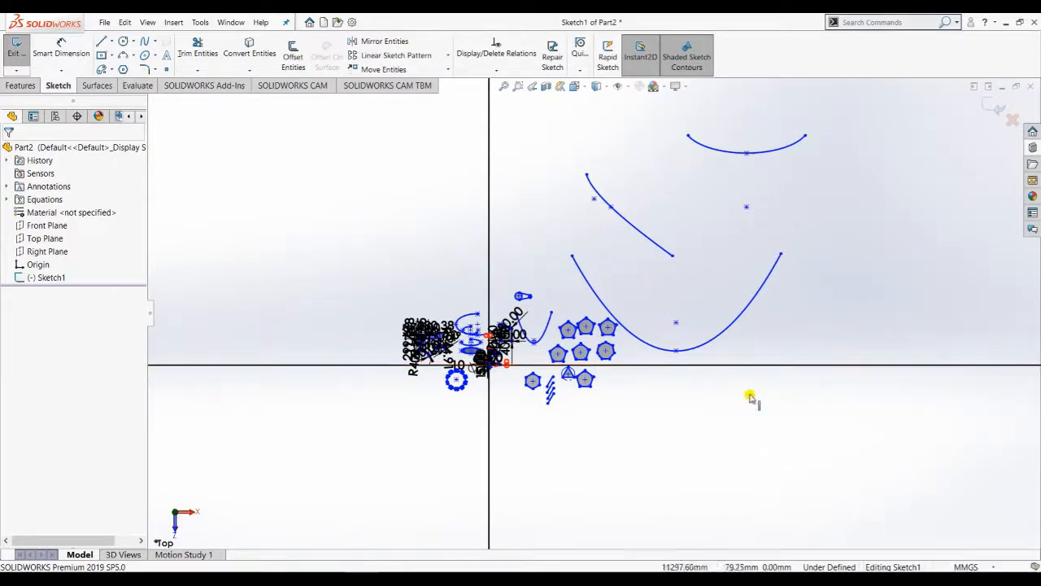
- Select all the practice geometry in Sketch1 and delete it together with its associated dimensions and patterns
mouse_move(839, 496)
left_mouse_down()
mouse_move(738, 154)
mouse_move(616, 131)
mouse_move(354, 128)
mouse_move(350, 117)
left_mouse_up()
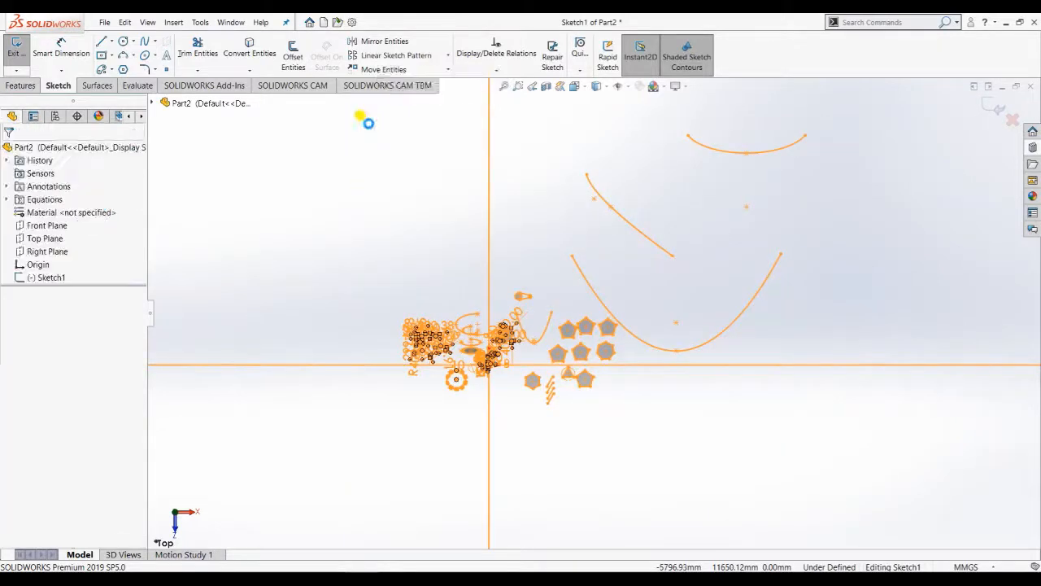
key("Delete")
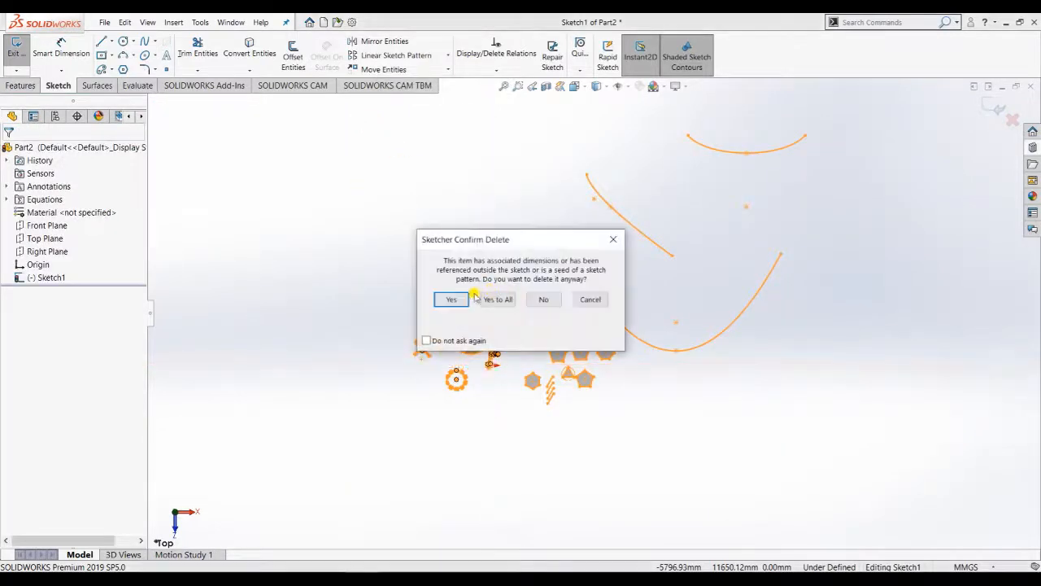
left_click(449, 299)
left_click(495, 299)
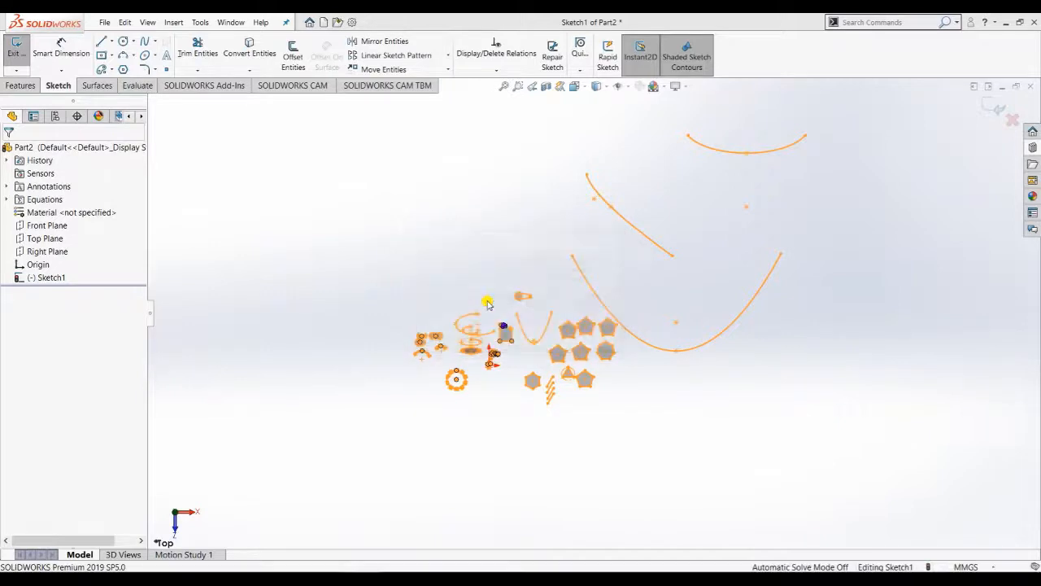